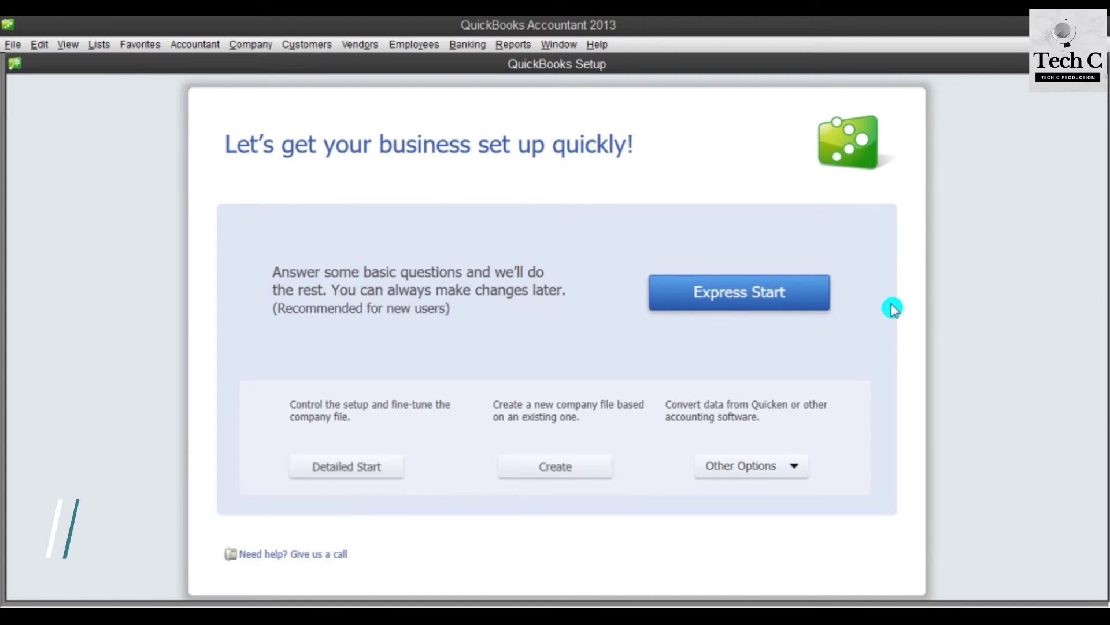
# Step: Bring up the Word revision document and begin the Express Start company setup
pyautogui.moveTo(549, 607)
pyautogui.click(541, 544)
pyautogui.moveTo(1105, 122)
pyautogui.mouseDown()
pyautogui.moveTo(1105, 133)
pyautogui.moveTo(1098, 107)
pyautogui.moveTo(1101, 116)
pyautogui.mouseUp()
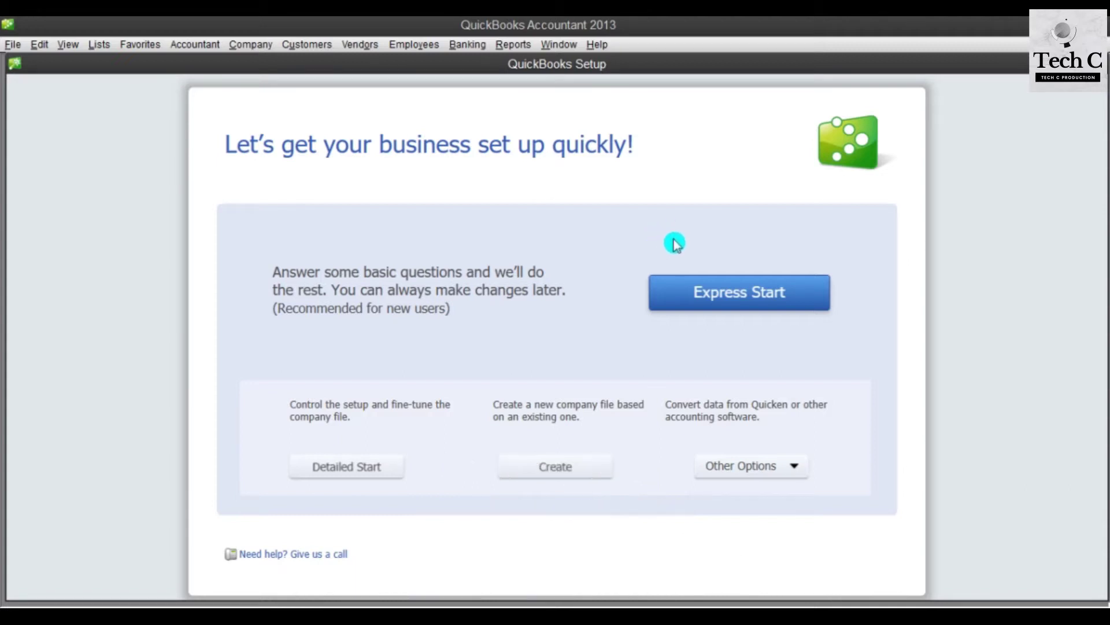
pyautogui.click(738, 302)
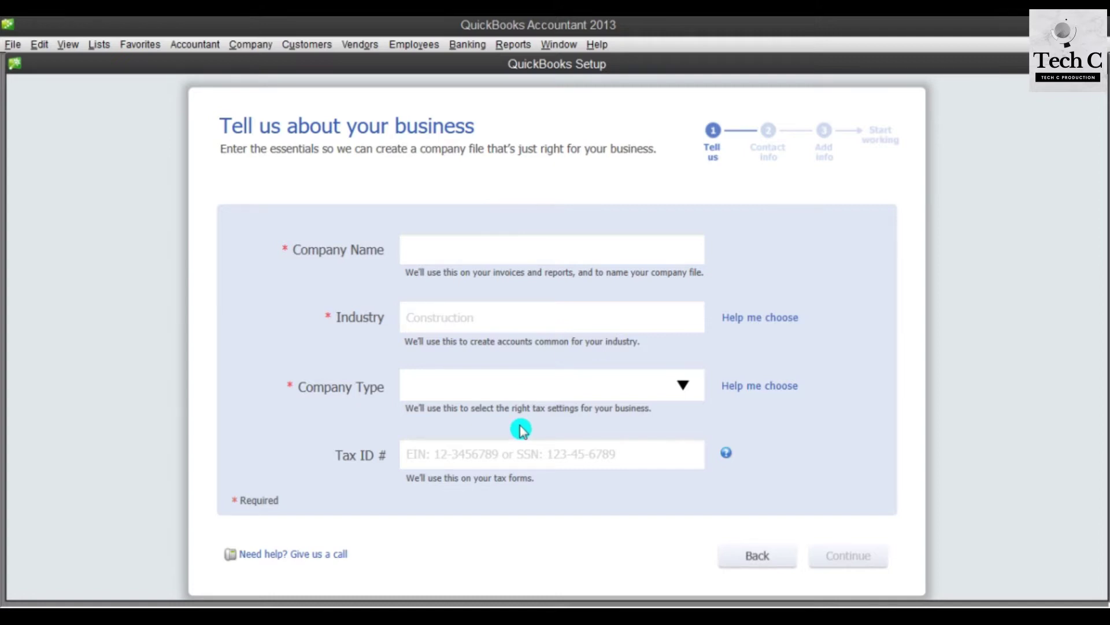
# Step: Copy the name Ebraham Furniture (Pvt) Ltd from the document into Company Name
pyautogui.moveTo(492, 595)
pyautogui.click(535, 544)
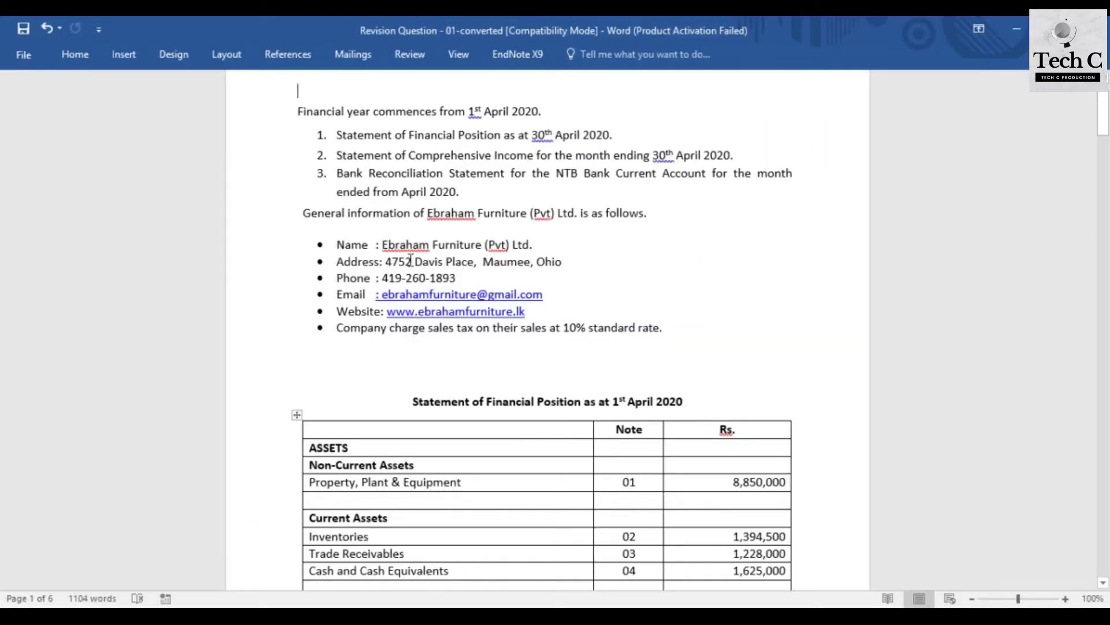
pyautogui.moveTo(383, 246); pyautogui.dragTo(531, 248)
pyautogui.hotkey('ctrl', 'c')
pyautogui.moveTo(575, 613)
pyautogui.click(575, 521)
pyautogui.click(460, 288)
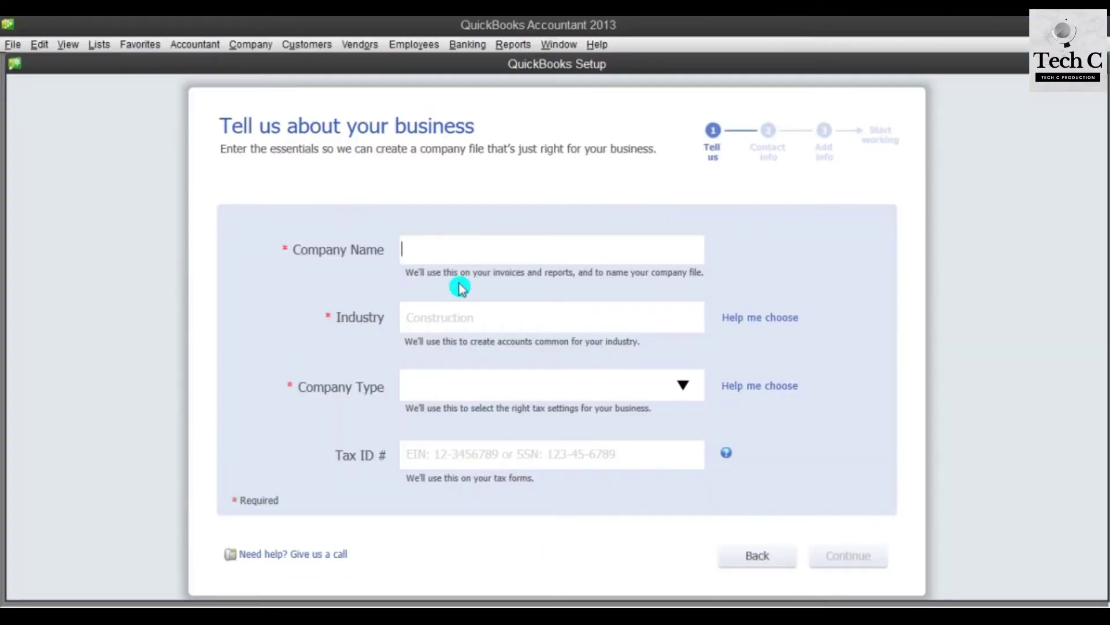
pyautogui.hotkey('ctrl', 'v')
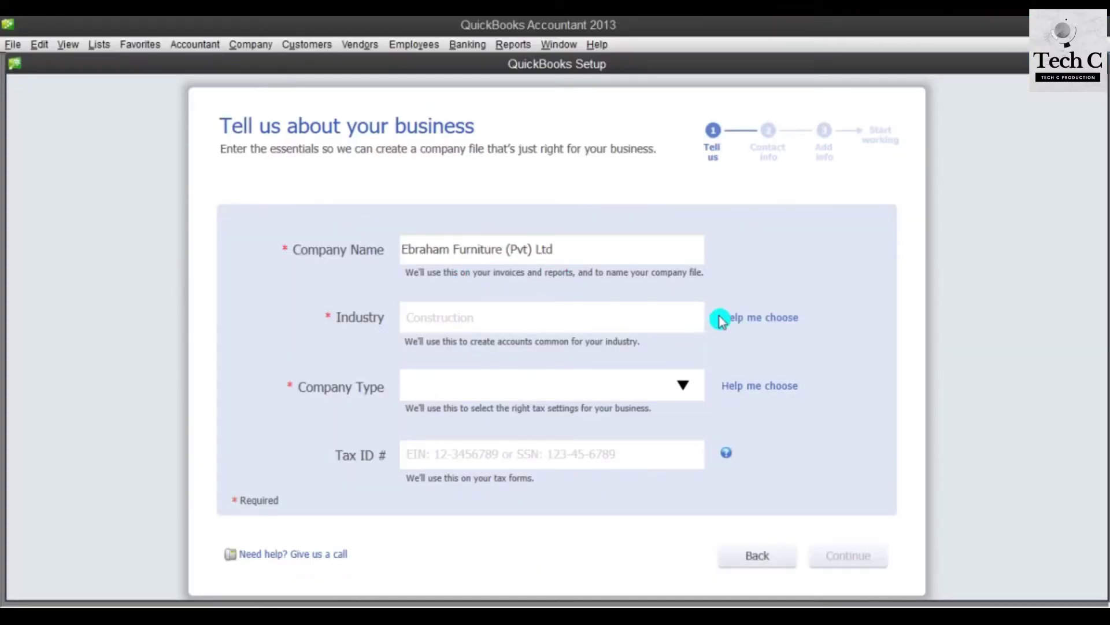
# Step: Set the industry to General Product-based Business and the company type to Corporation
pyautogui.click(627, 319)
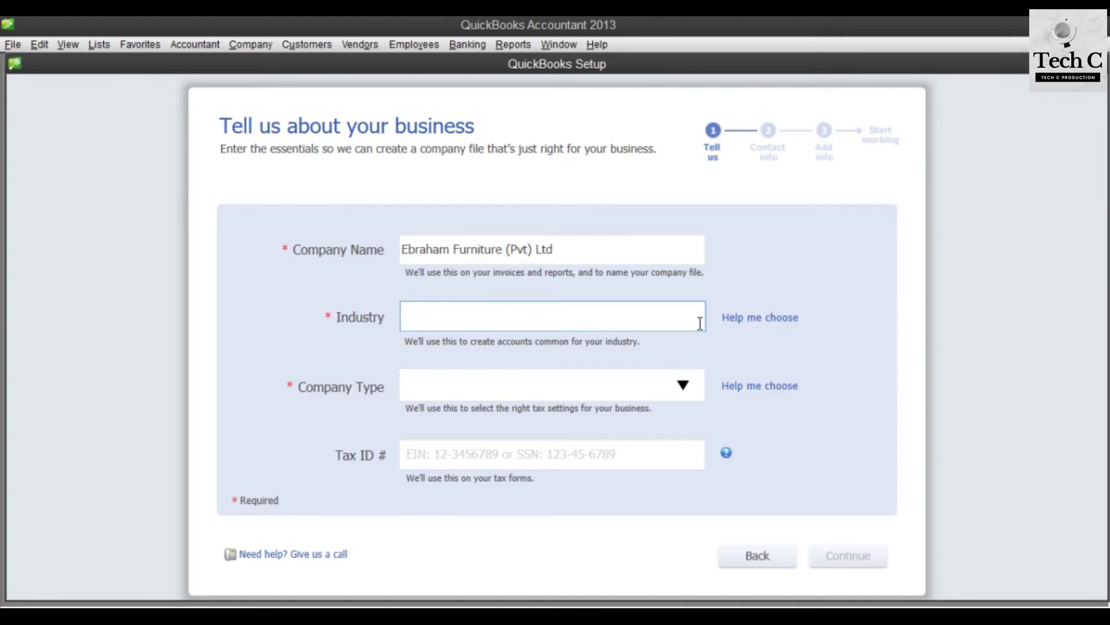
pyautogui.click(773, 318)
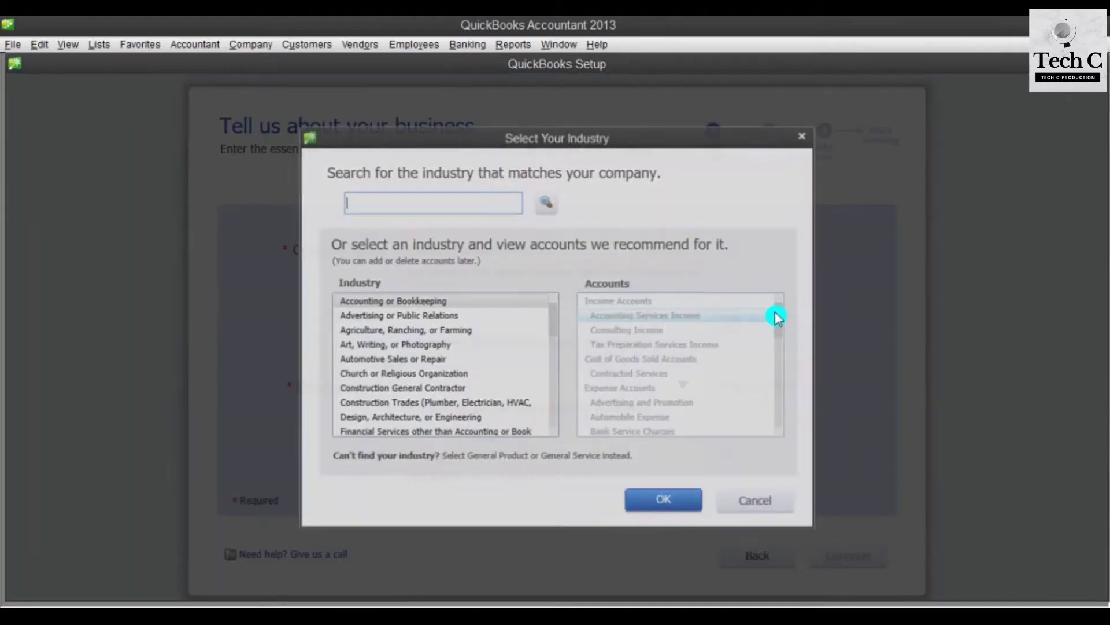
pyautogui.moveTo(555, 315); pyautogui.dragTo(550, 416)
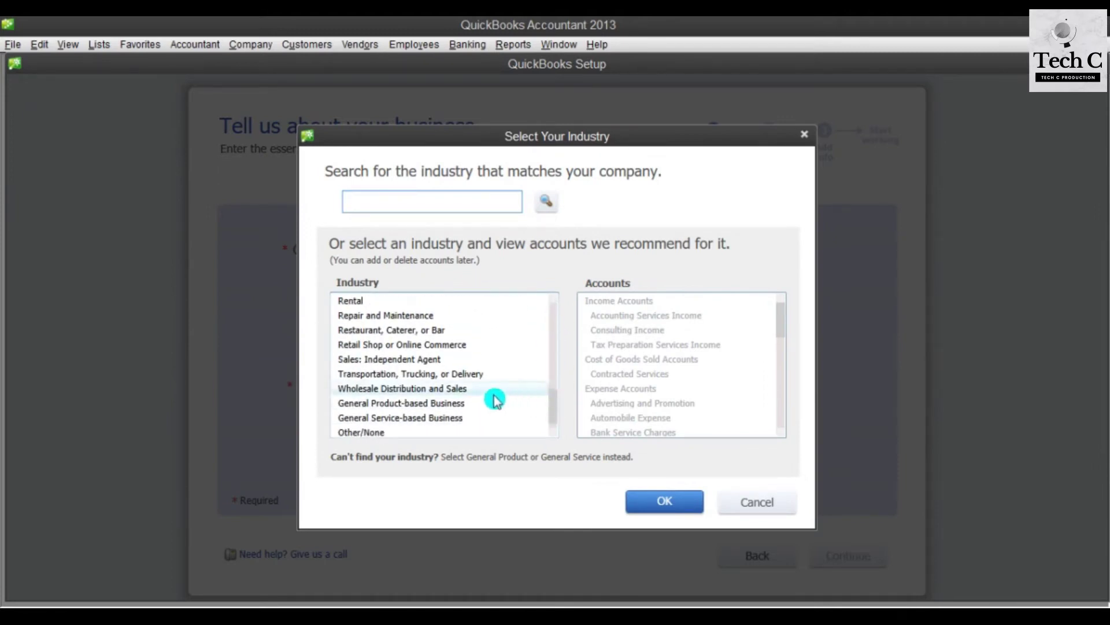
pyautogui.click(434, 403)
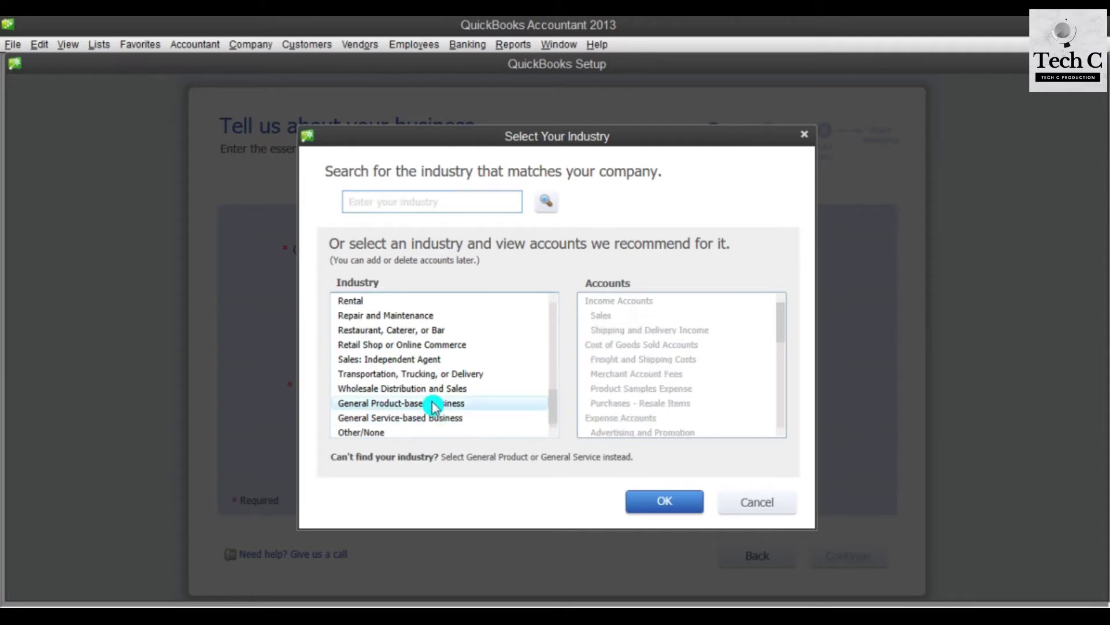
pyautogui.click(665, 501)
pyautogui.click(681, 384)
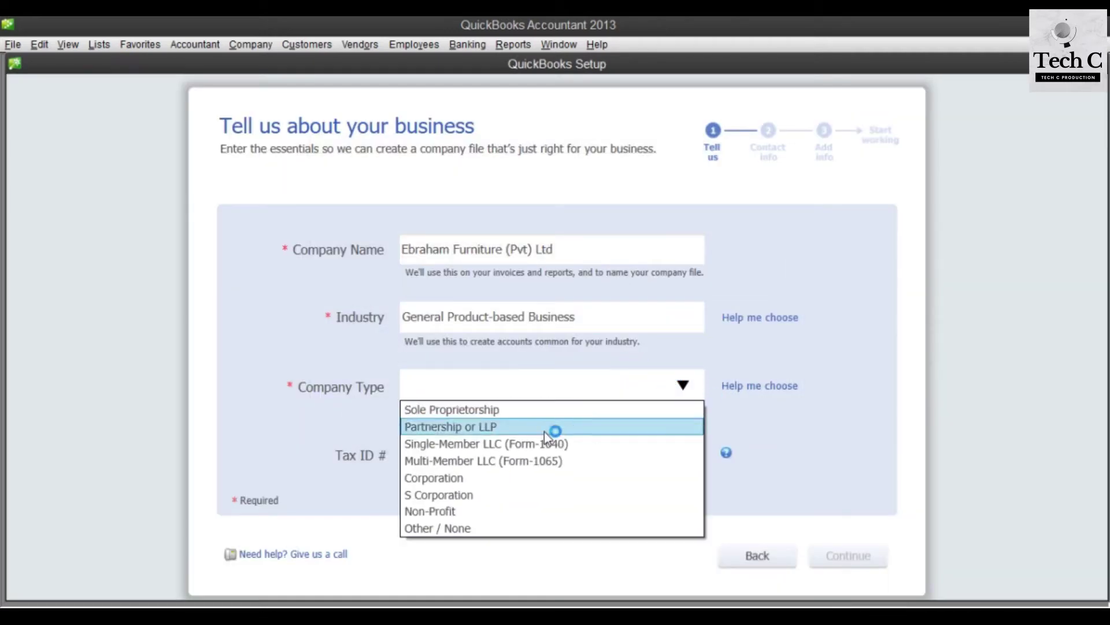
pyautogui.click(518, 478)
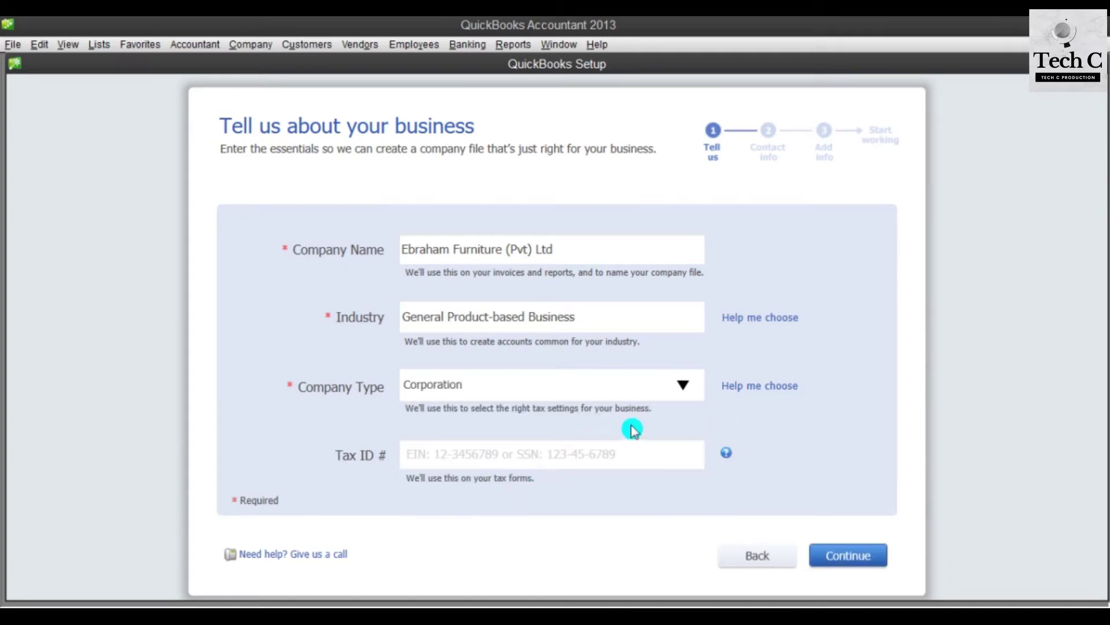
# Step: Enter the business street address and city, and set the state to OH
pyautogui.click(839, 559)
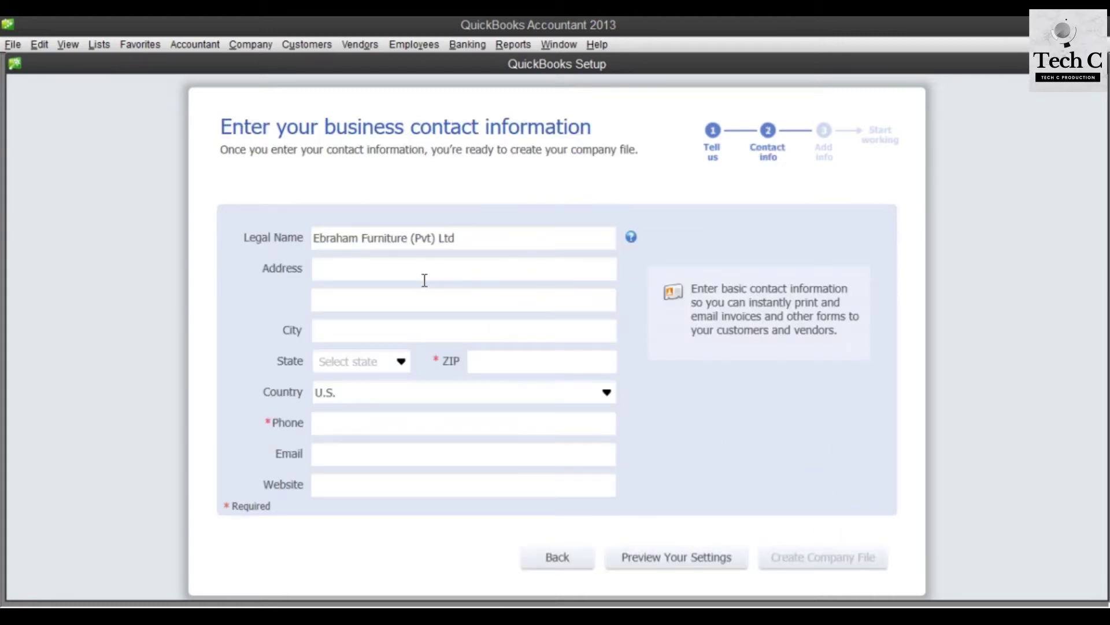
pyautogui.write('4752 Davis Place,  Maumee, Ohio')
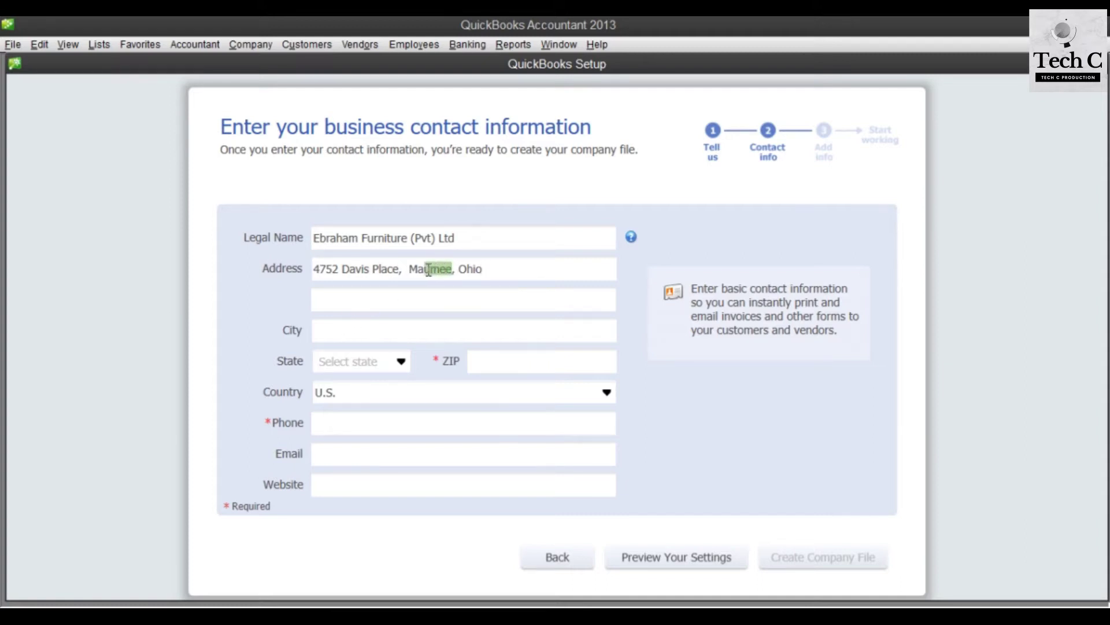
pyautogui.click(368, 322)
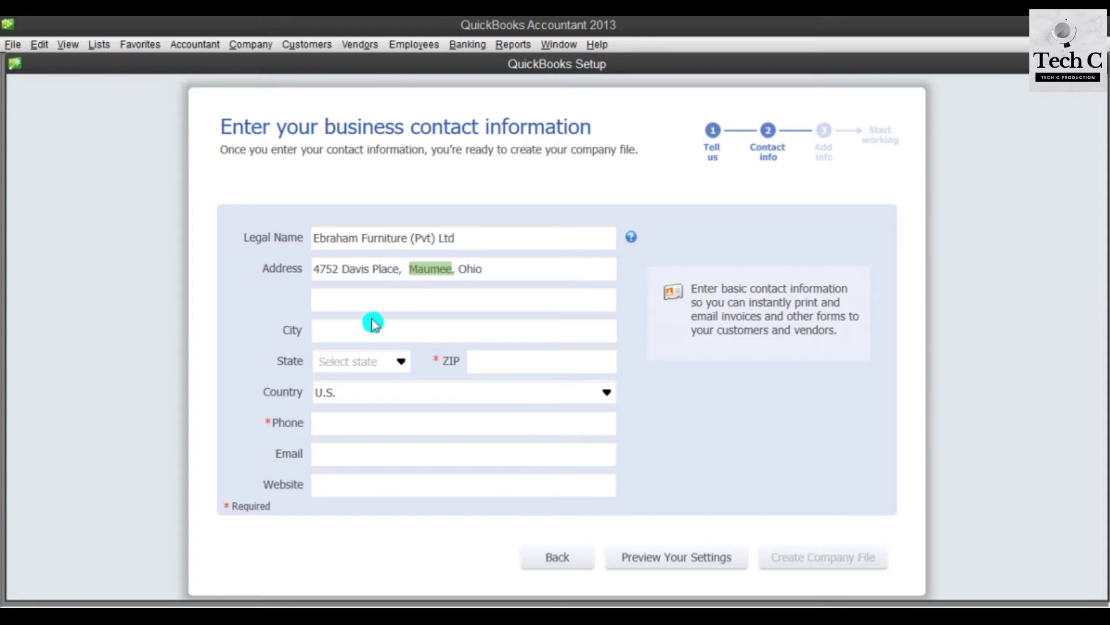
pyautogui.write('Maumee')
pyautogui.click(391, 368)
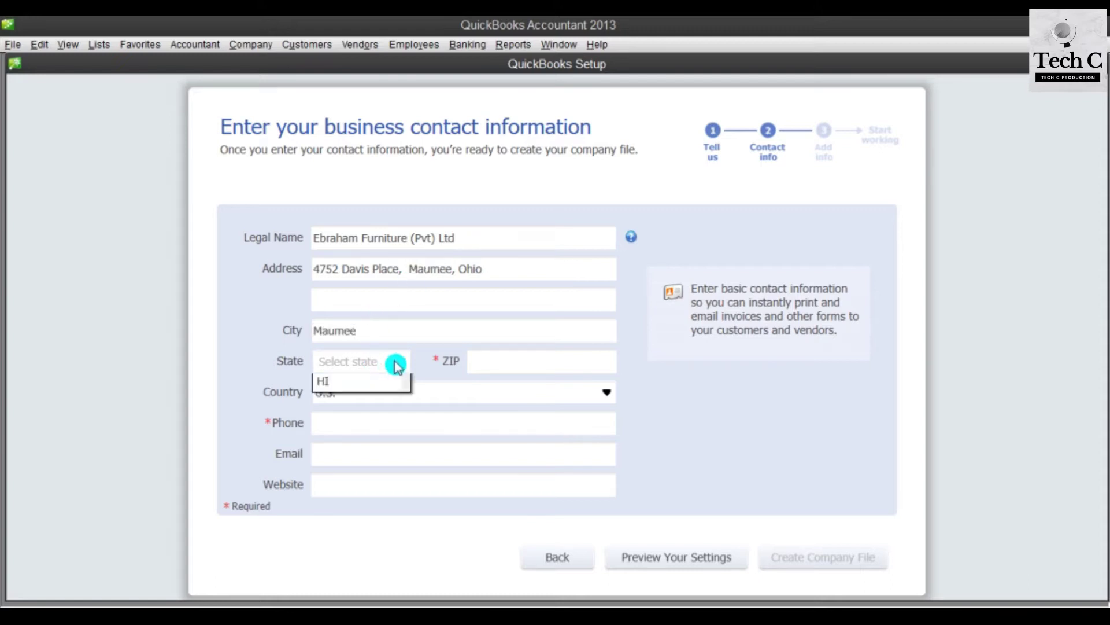
pyautogui.moveTo(404, 381); pyautogui.dragTo(412, 522)
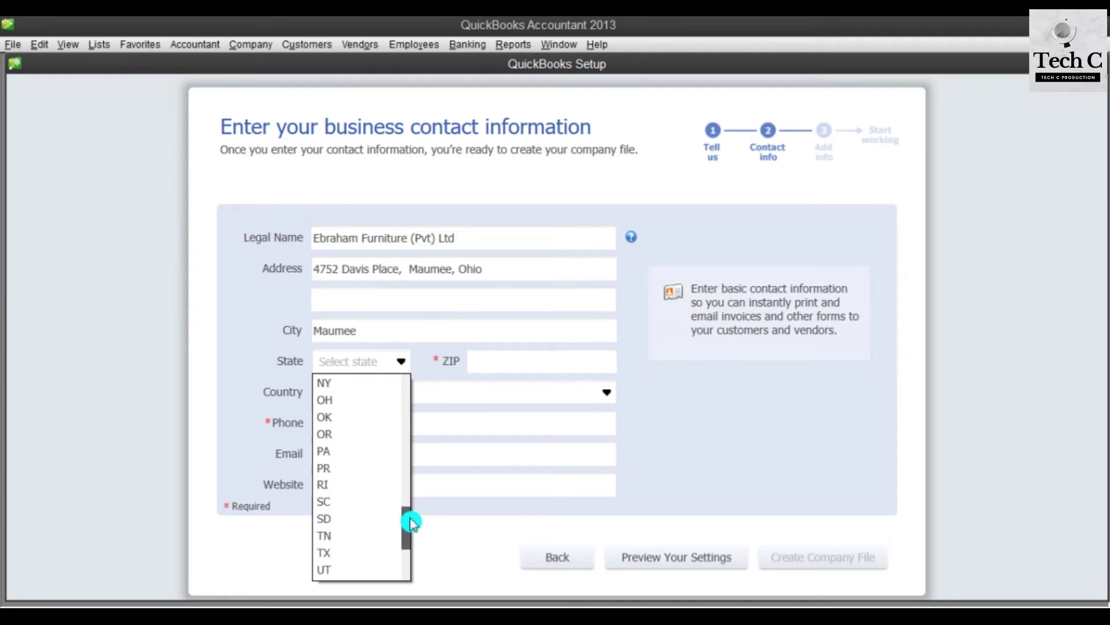
pyautogui.click(341, 399)
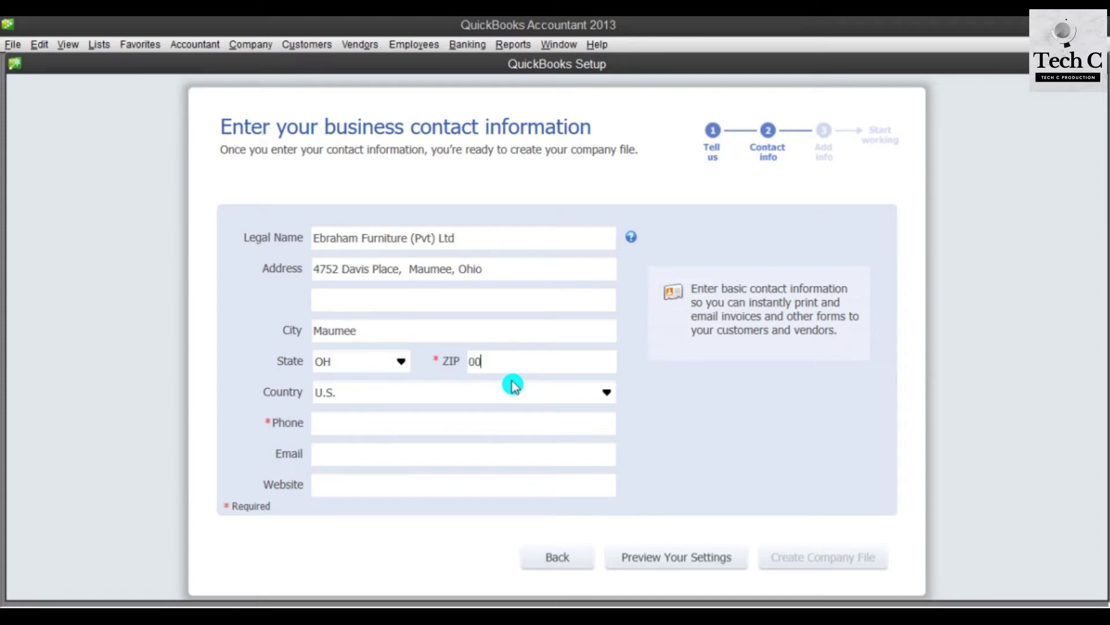
# Step: Copy the company phone number from the Word document into Phone
pyautogui.moveTo(538, 615)
pyautogui.click(538, 555)
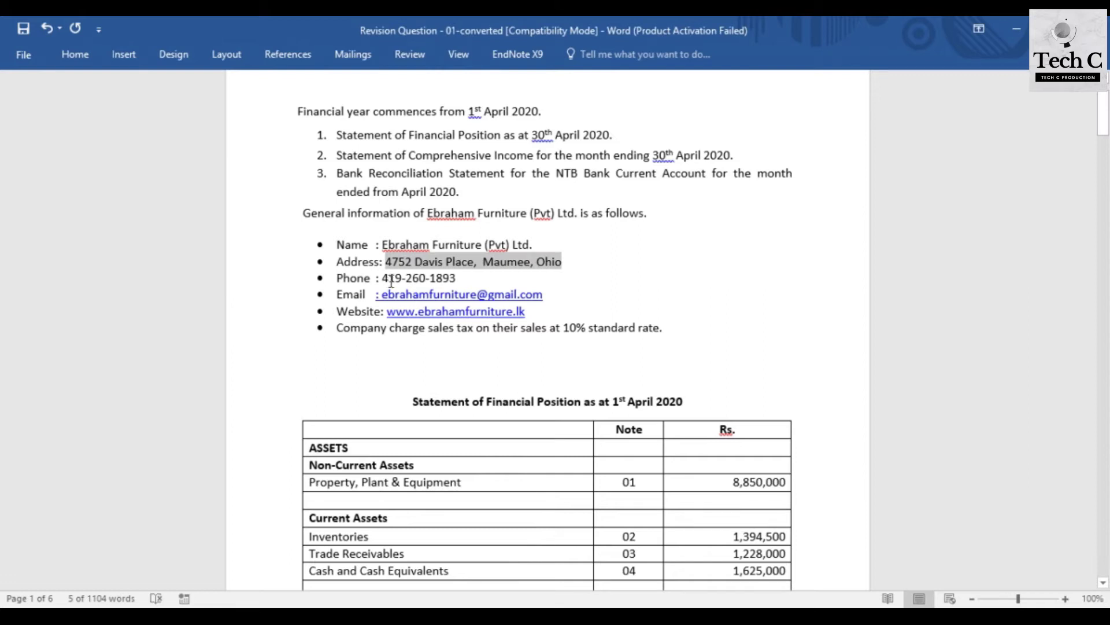
pyautogui.moveTo(382, 278); pyautogui.dragTo(455, 279)
pyautogui.hotkey('ctrl', 'c')
pyautogui.moveTo(577, 616)
pyautogui.click(577, 555)
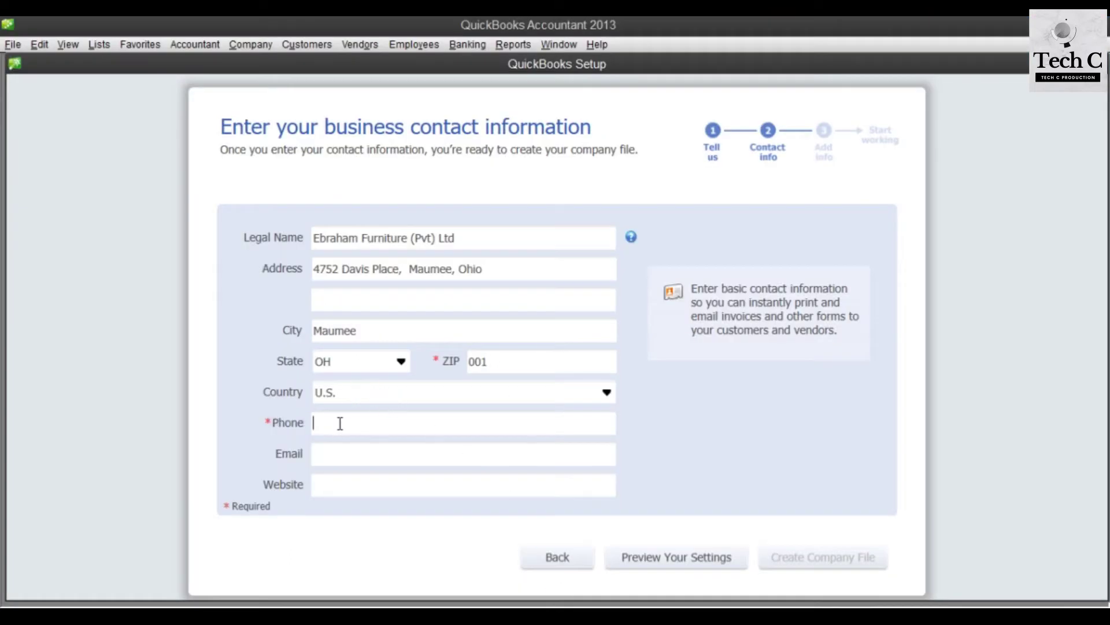
pyautogui.hotkey('ctrl', 'v')
# Step: Copy the company e-mail address from the Word document into Email
pyautogui.moveTo(577, 616)
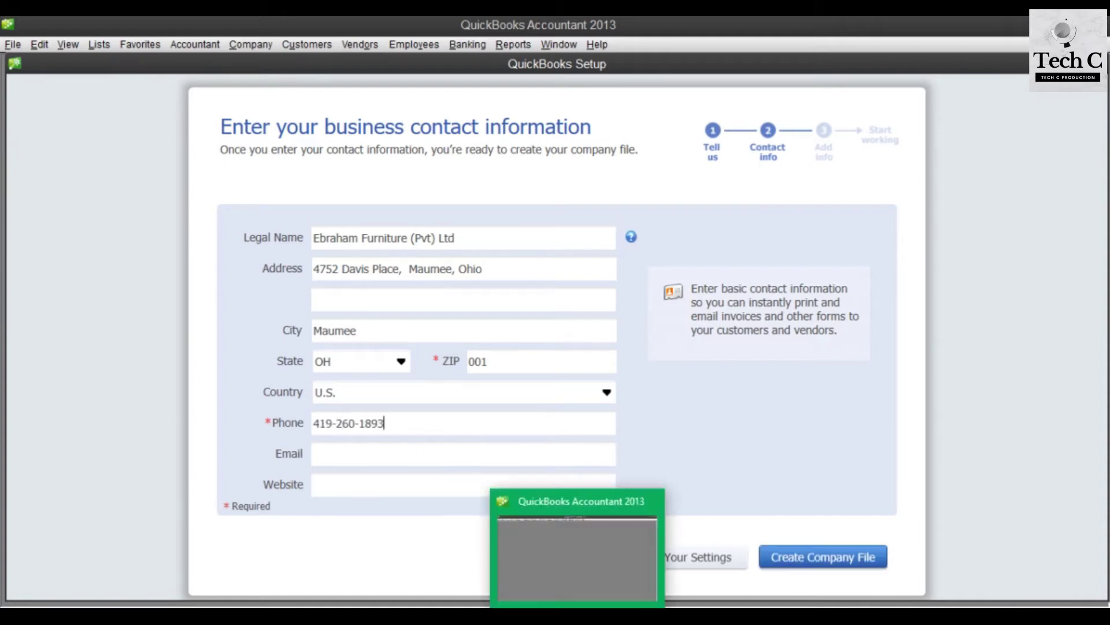
pyautogui.click(565, 513)
pyautogui.moveTo(540, 296); pyautogui.dragTo(384, 296)
pyautogui.hotkey('ctrl', 'c')
pyautogui.moveTo(577, 616)
pyautogui.click(565, 513)
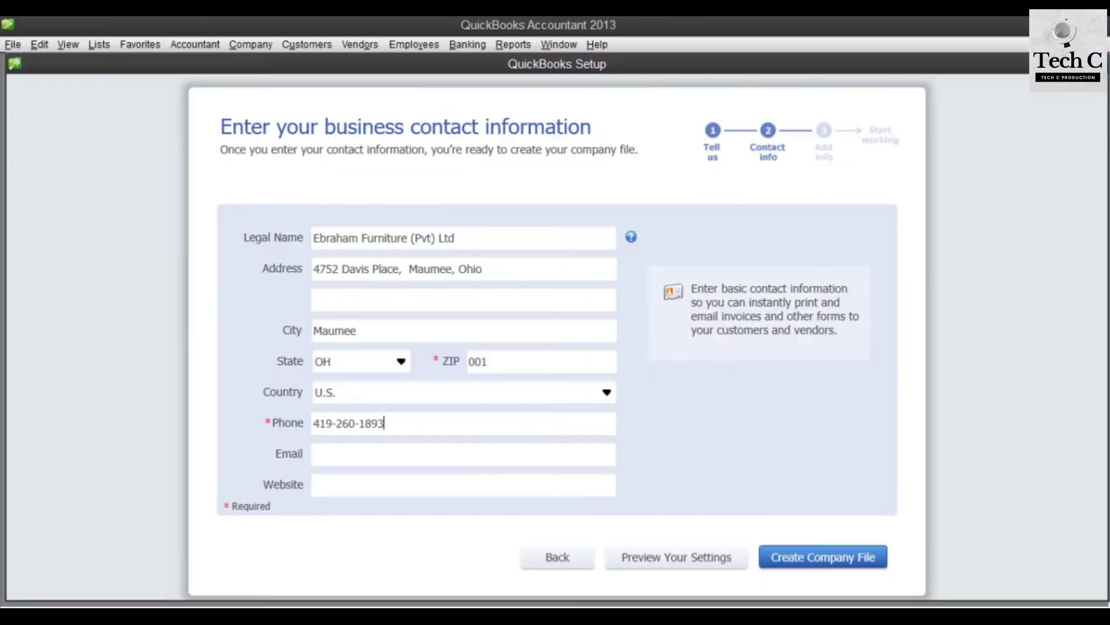
pyautogui.hotkey('ctrl', 'v')
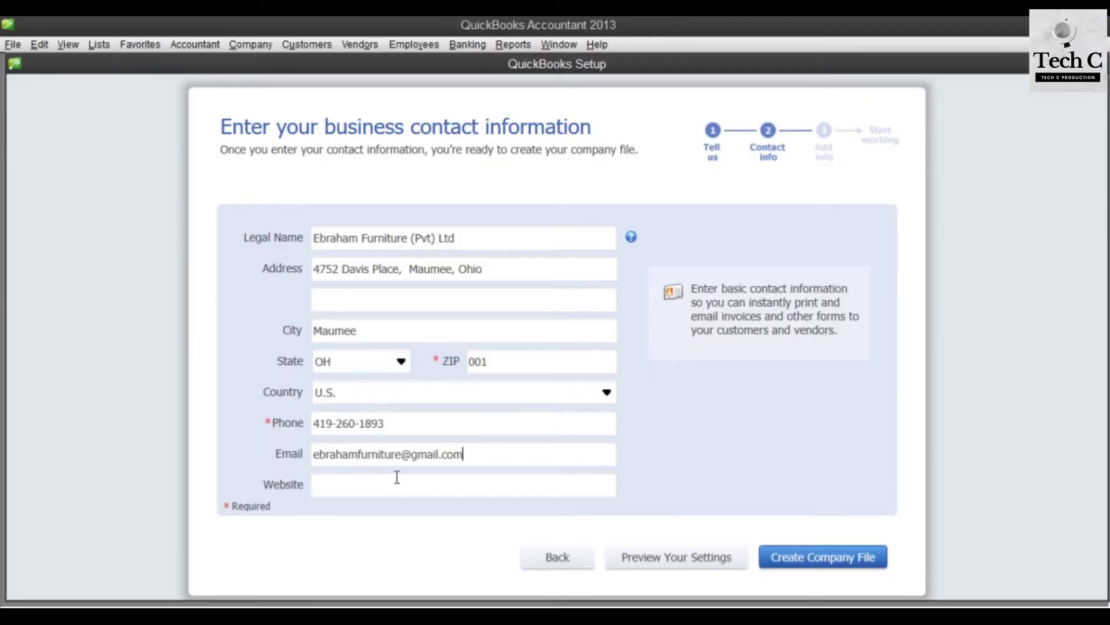
# Step: Copy the company website address from the Word document into Website
pyautogui.moveTo(540, 616)
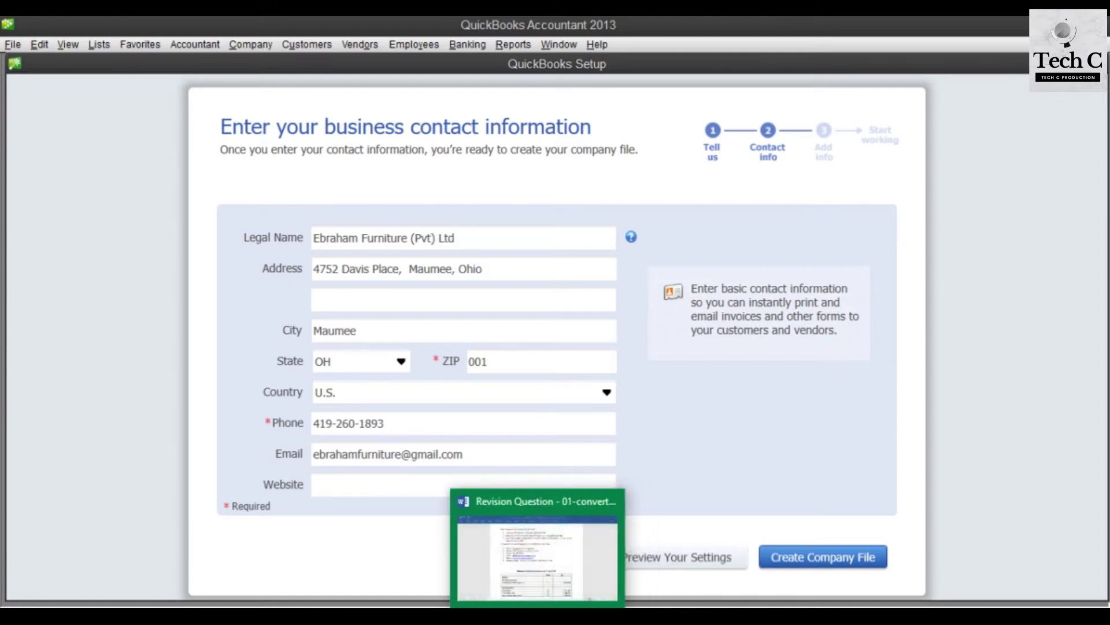
pyautogui.click(534, 544)
pyautogui.moveTo(532, 316); pyautogui.dragTo(387, 312)
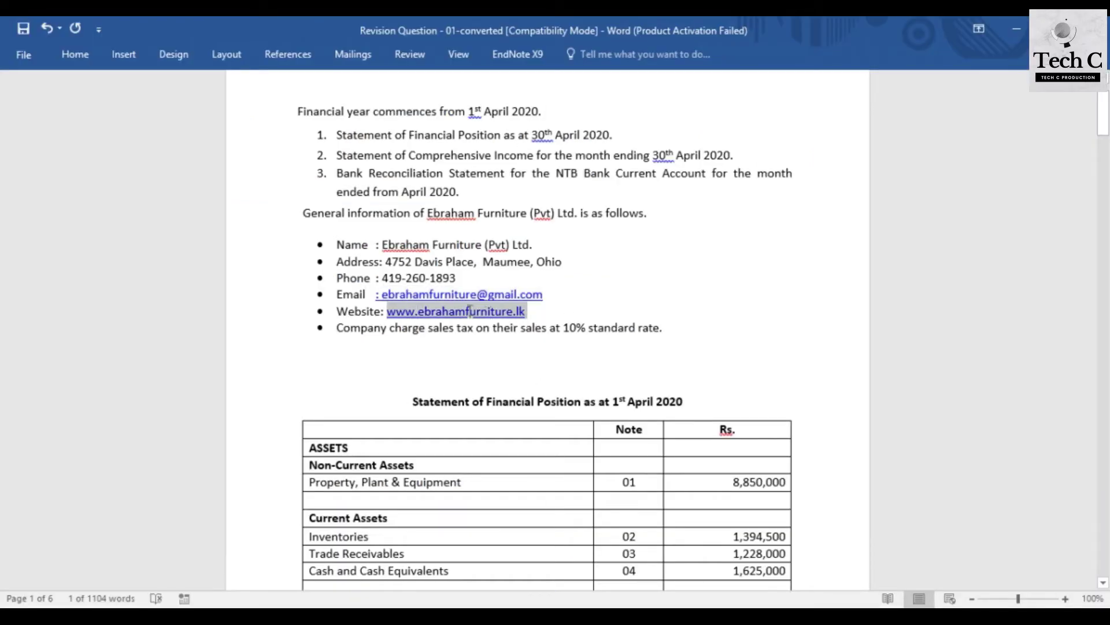
pyautogui.moveTo(575, 616)
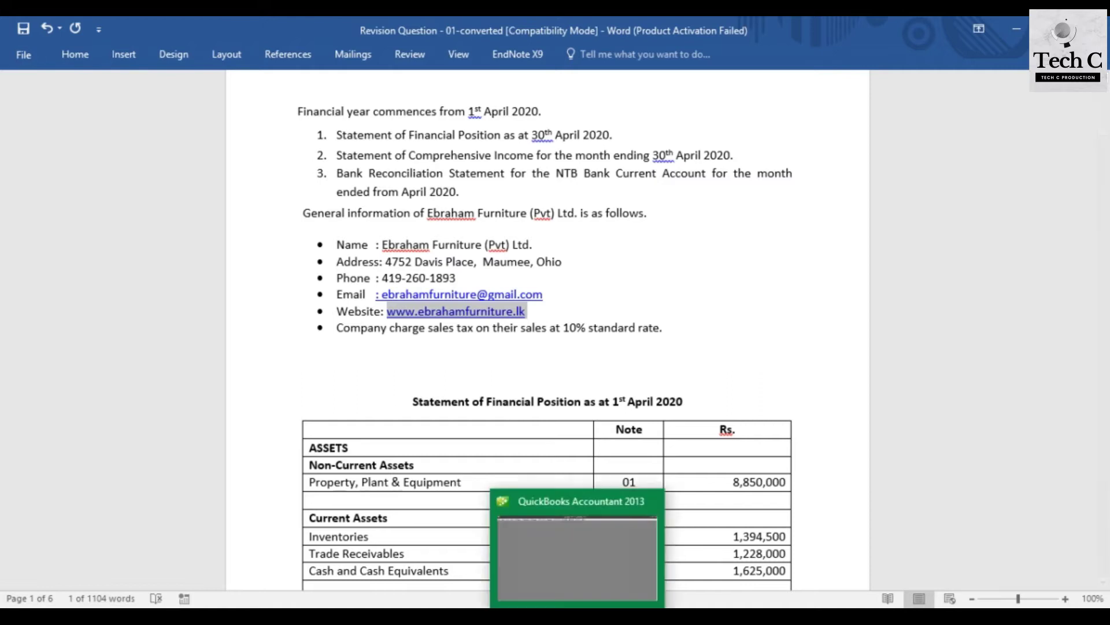
pyautogui.click(575, 549)
pyautogui.hotkey('ctrl', 'v')
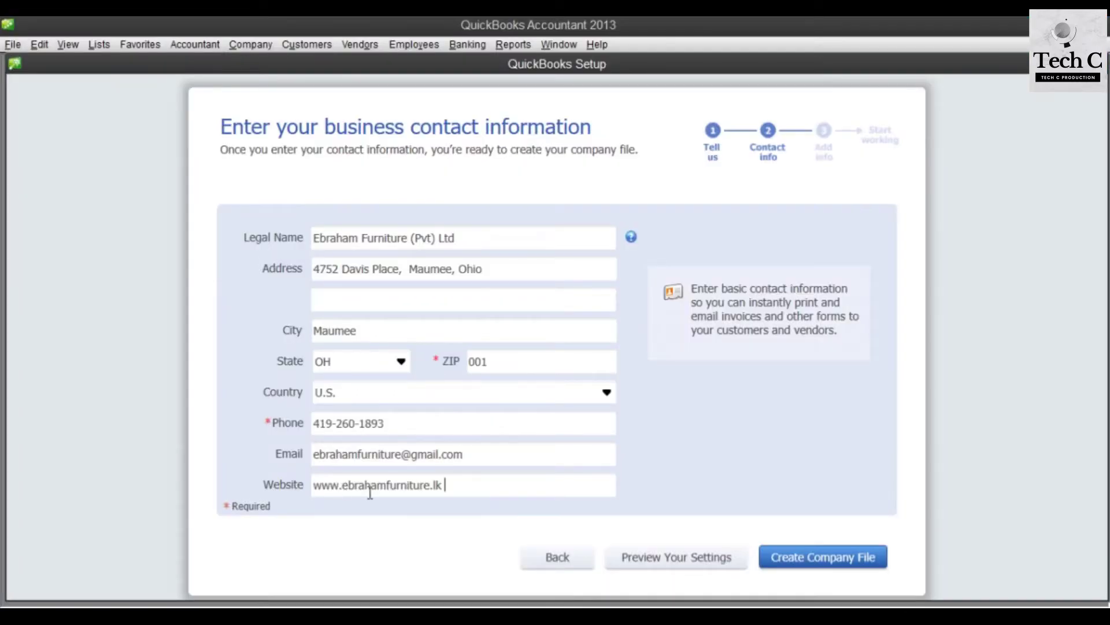
# Step: Create the company file, then close the Accountant Center and Quick Start Center windows
pyautogui.click(822, 557)
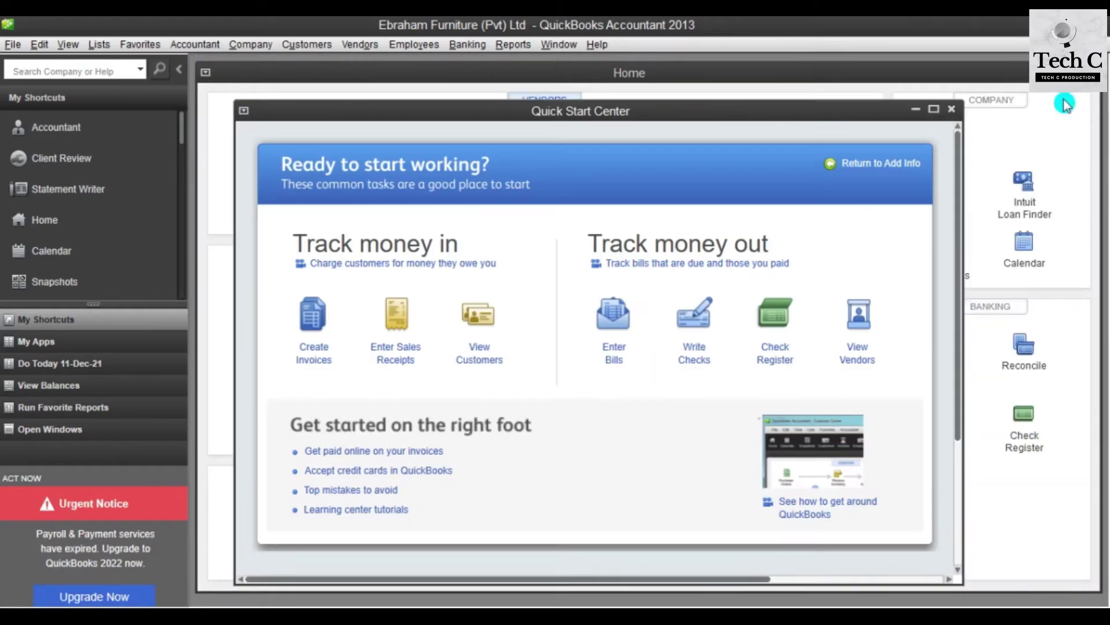
pyautogui.click(1064, 98)
pyautogui.click(951, 109)
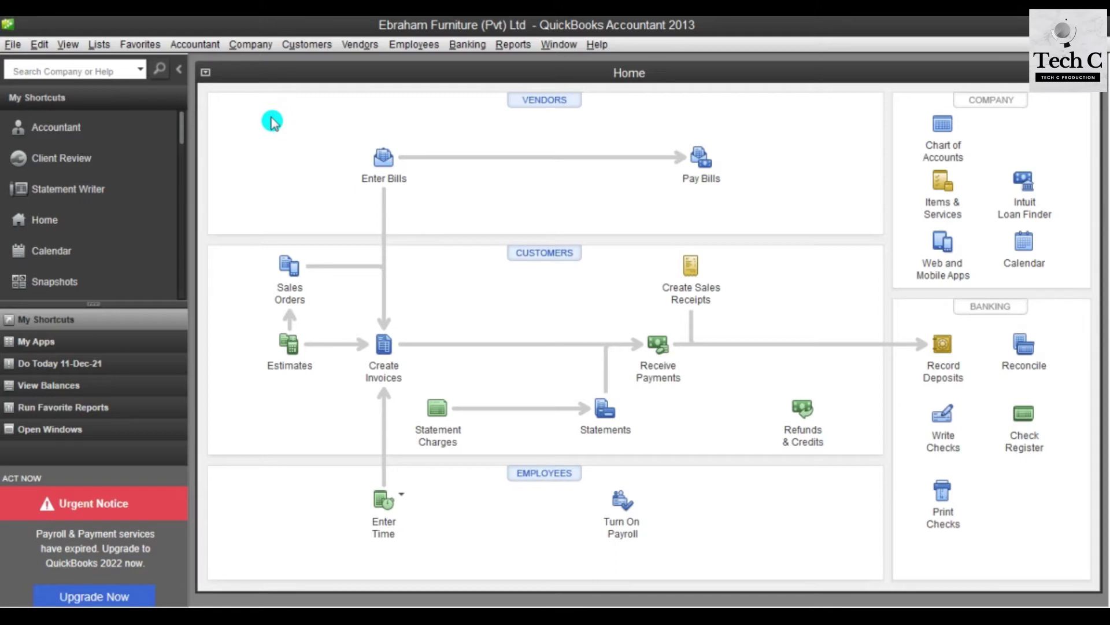
pyautogui.click(40, 45)
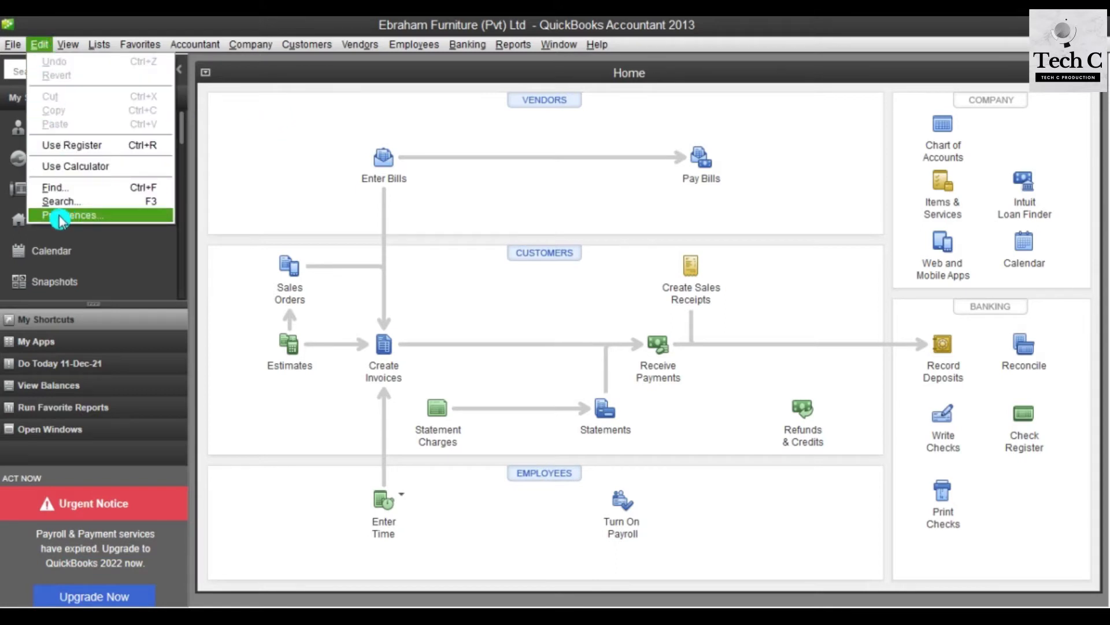
# Step: Uncheck both the past-dated and future-dated transaction warnings in Accounting company preferences
pyautogui.click(102, 216)
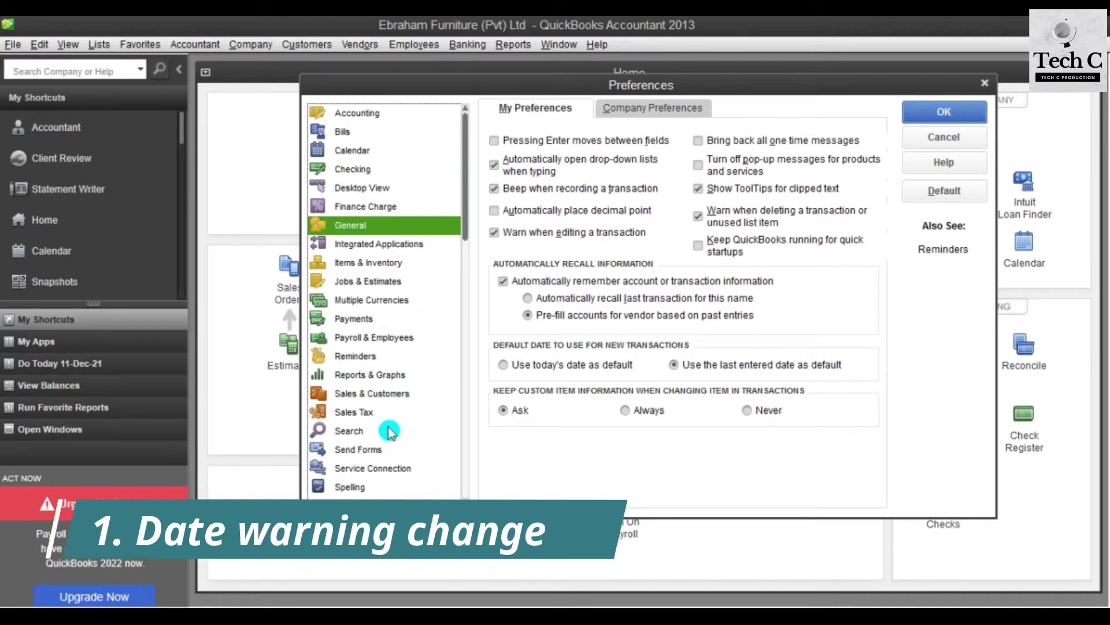
pyautogui.click(383, 117)
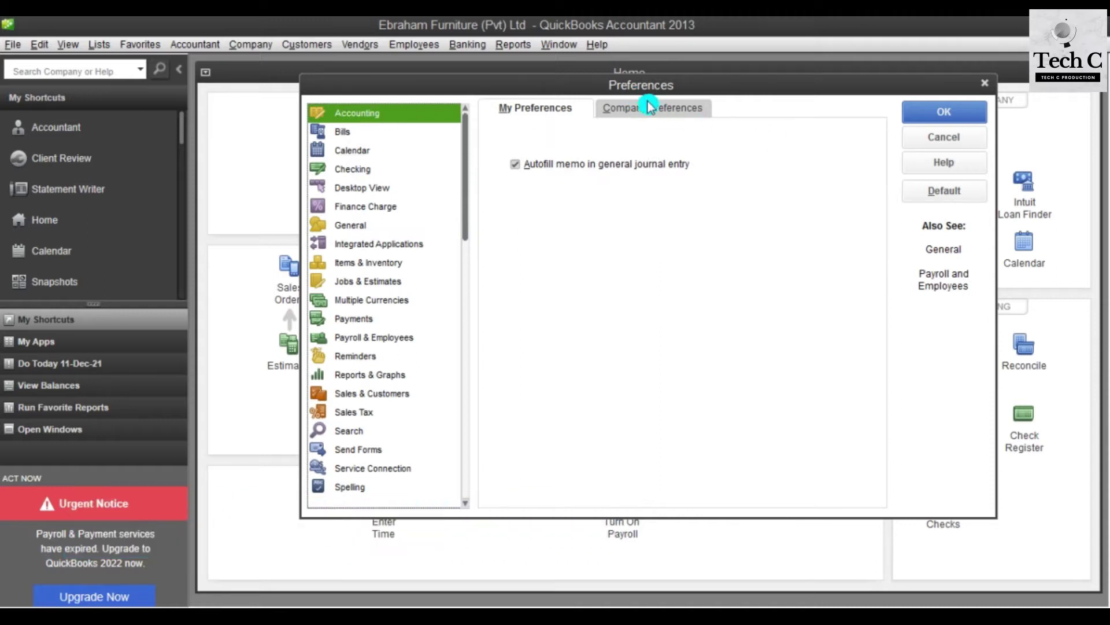
pyautogui.click(676, 111)
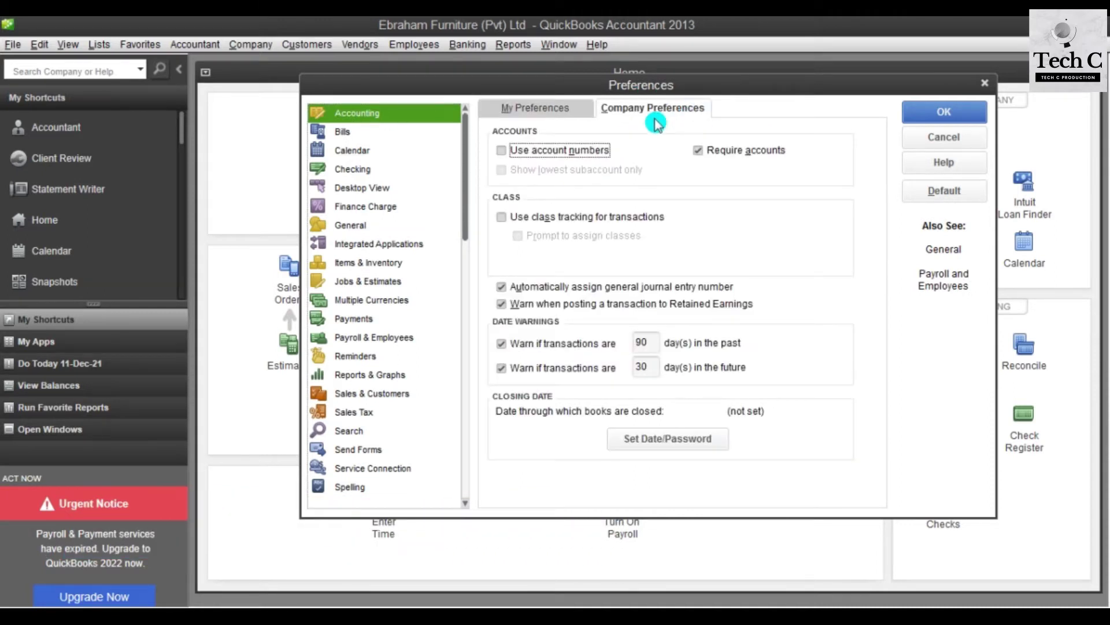
pyautogui.click(498, 344)
pyautogui.click(500, 344)
pyautogui.click(500, 368)
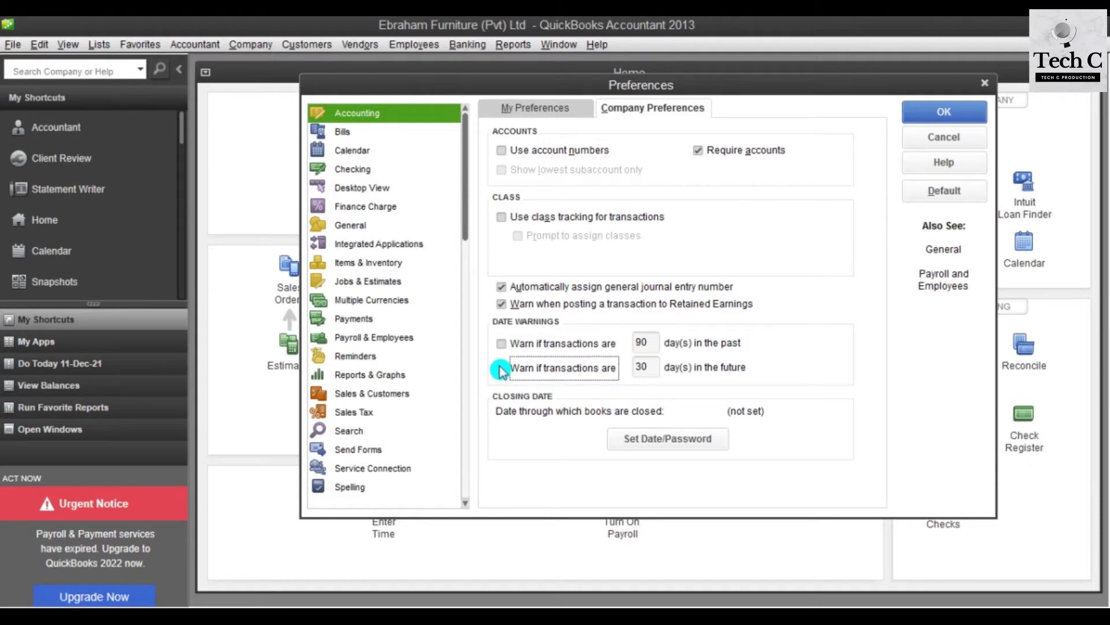
pyautogui.click(946, 114)
pyautogui.click(945, 112)
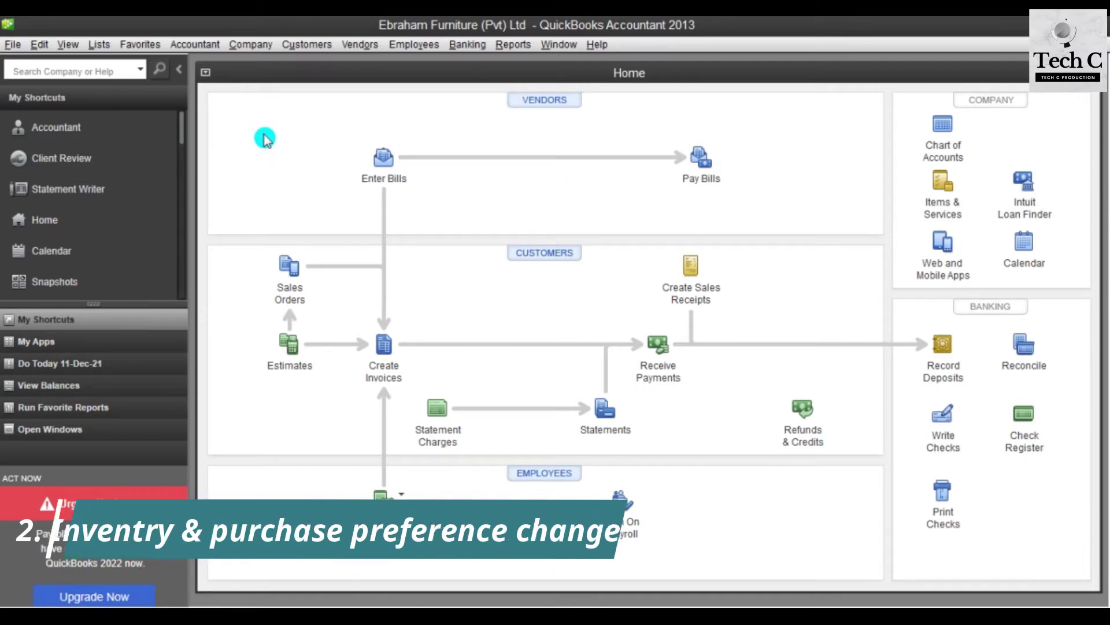
# Step: Turn on 'Inventory and purchase orders are active' in Items & Inventory company preferences
pyautogui.click(38, 45)
pyautogui.click(72, 215)
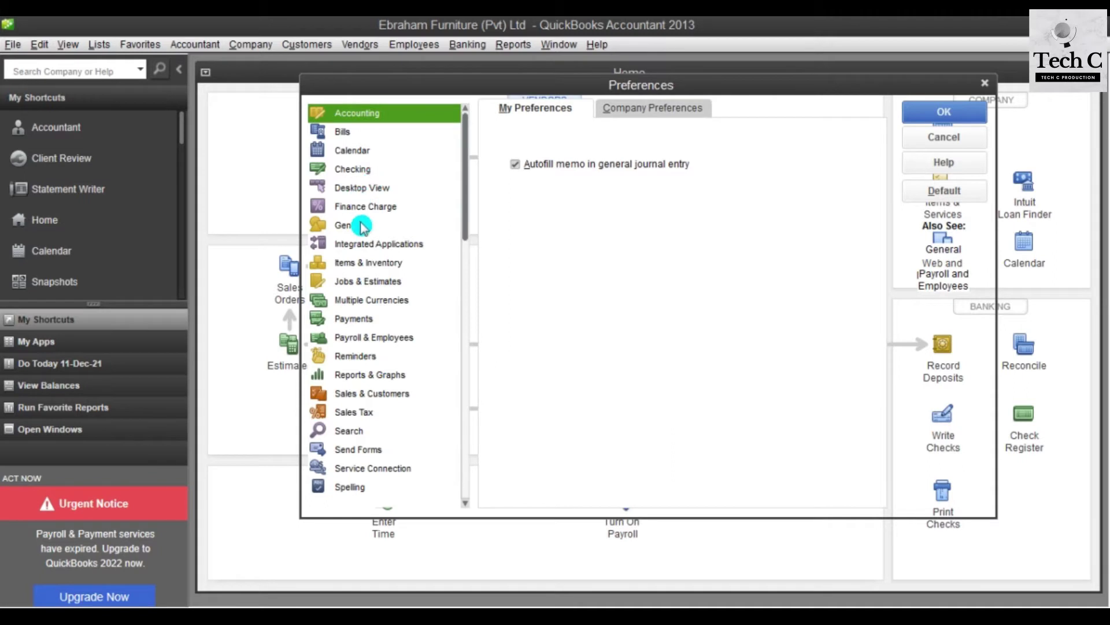
pyautogui.click(379, 264)
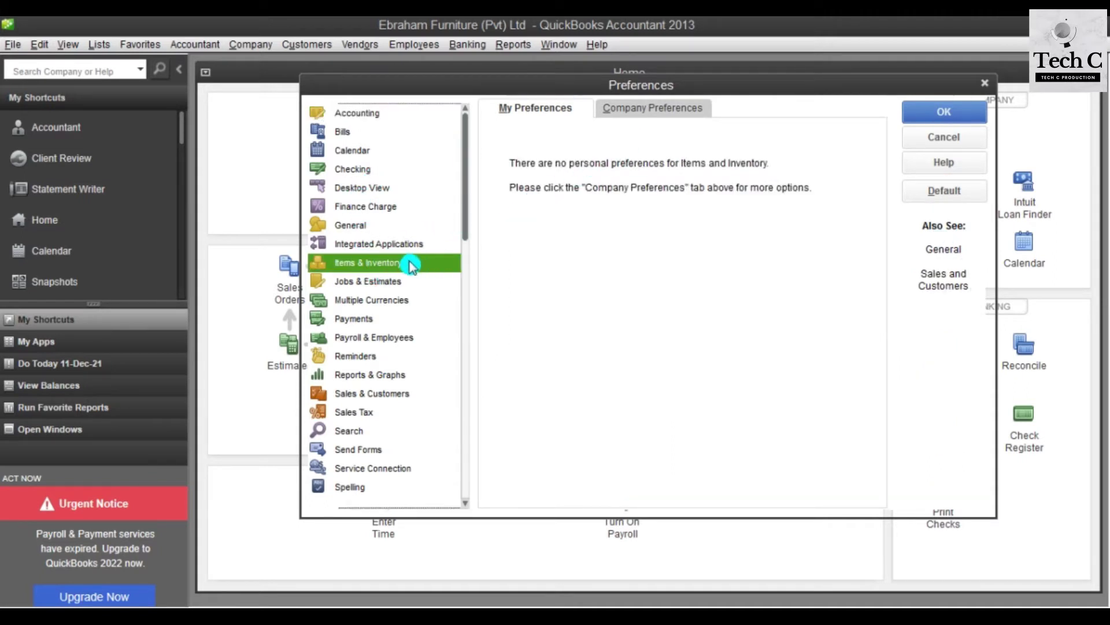
pyautogui.click(652, 111)
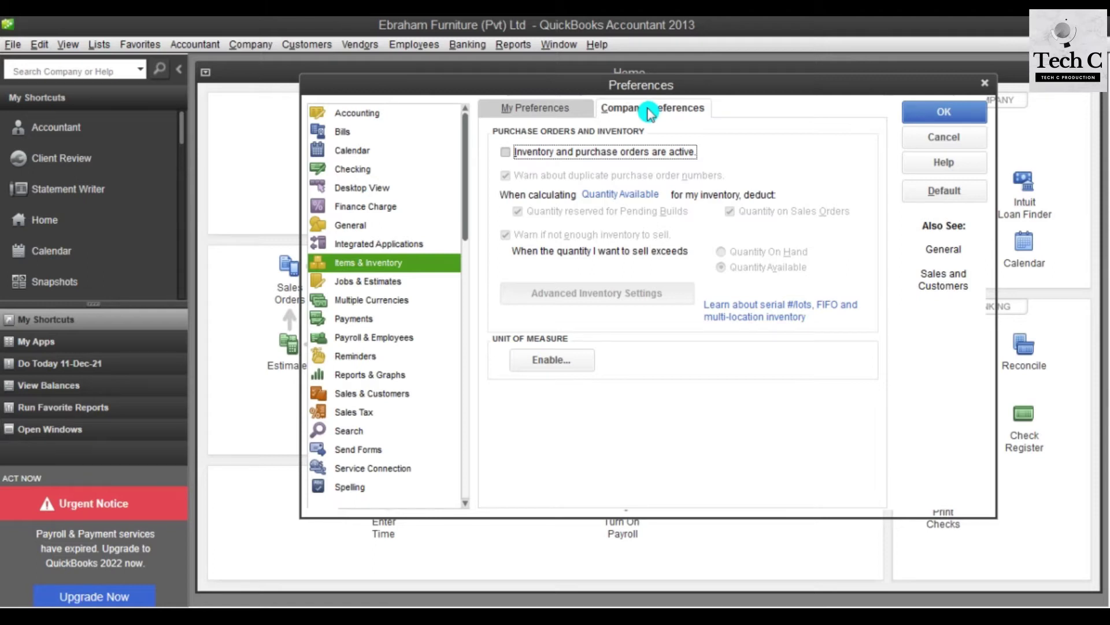
pyautogui.click(505, 153)
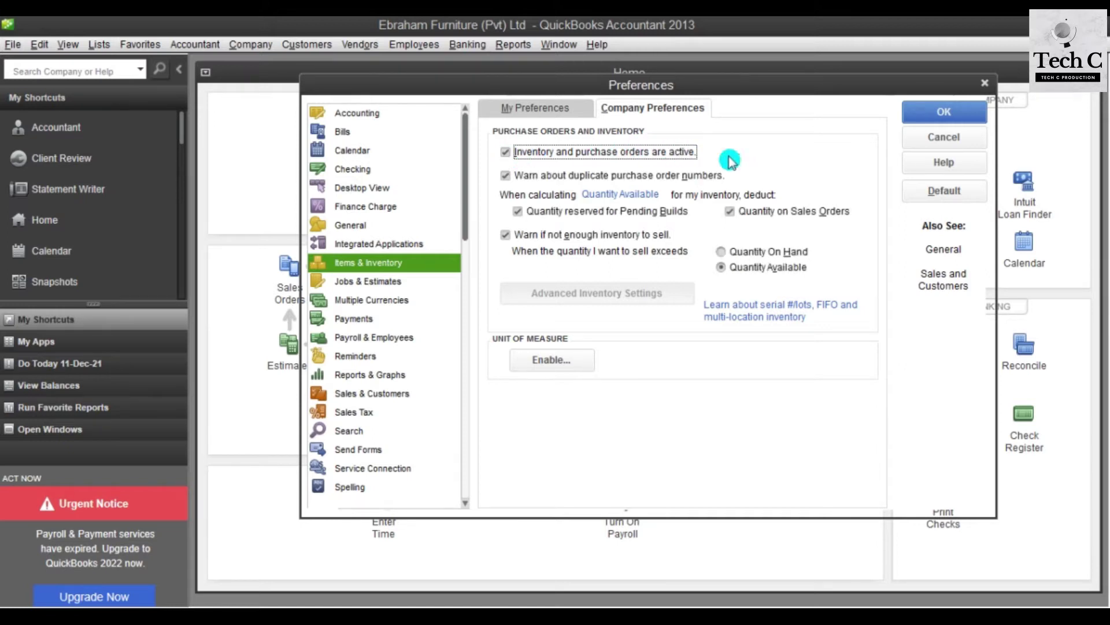
pyautogui.click(967, 113)
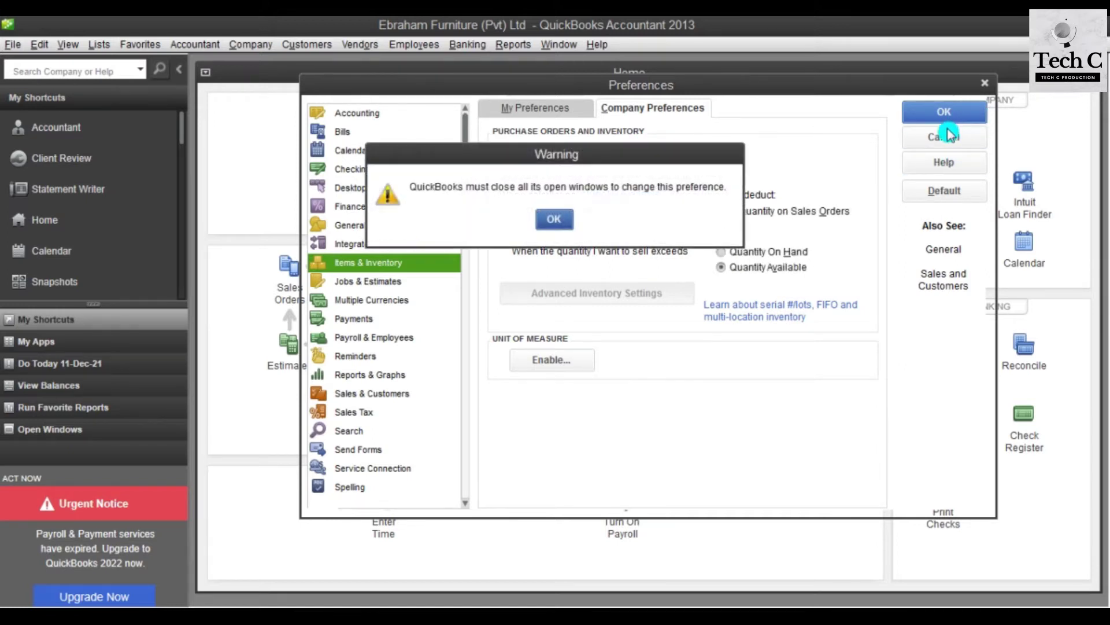
pyautogui.click(554, 219)
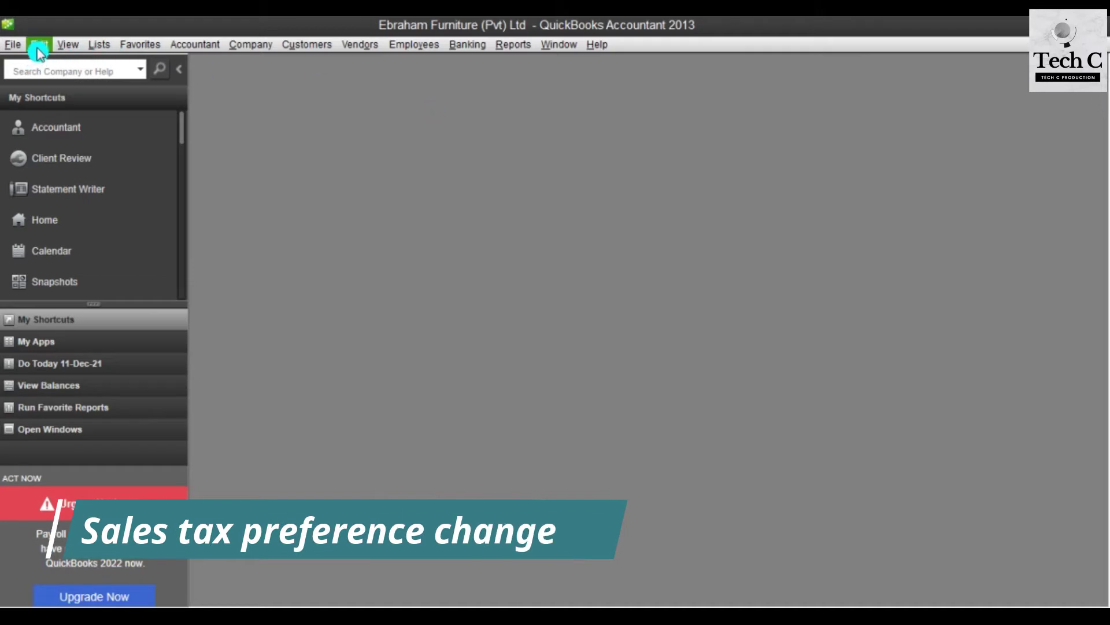
# Step: Answer Yes to 'Do you charge sales tax?' and begin adding a sales tax item
pyautogui.click(38, 47)
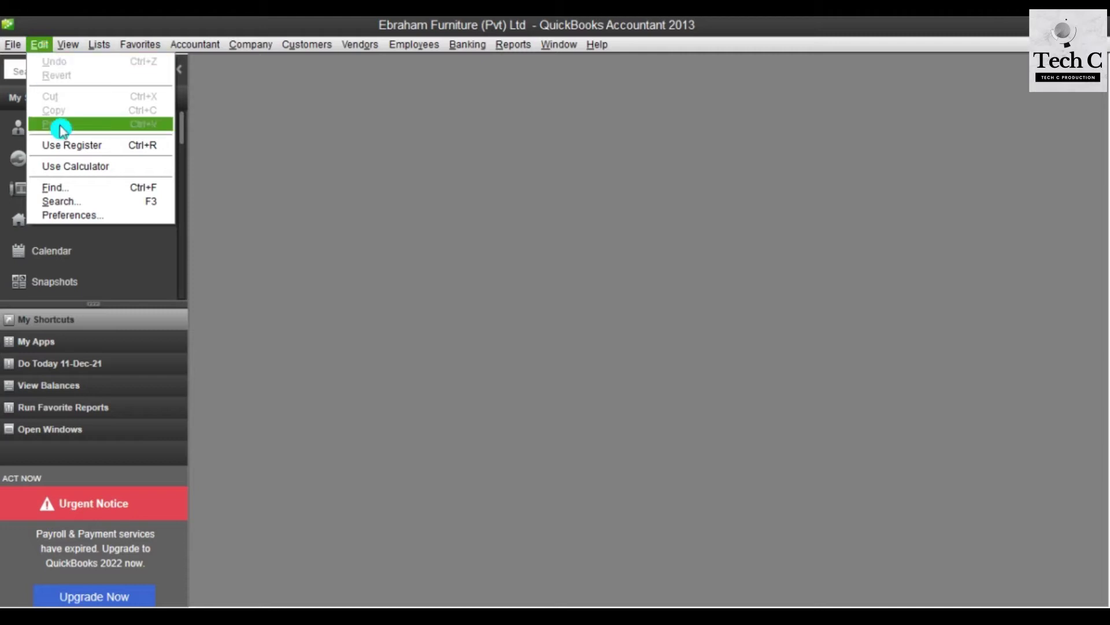
pyautogui.click(84, 216)
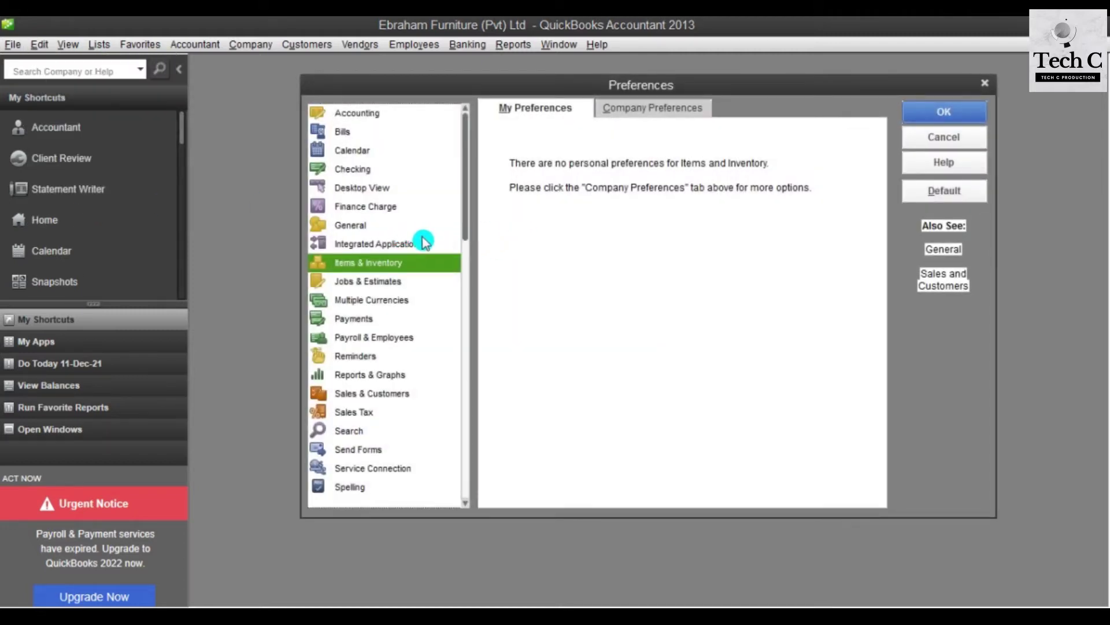
pyautogui.click(365, 414)
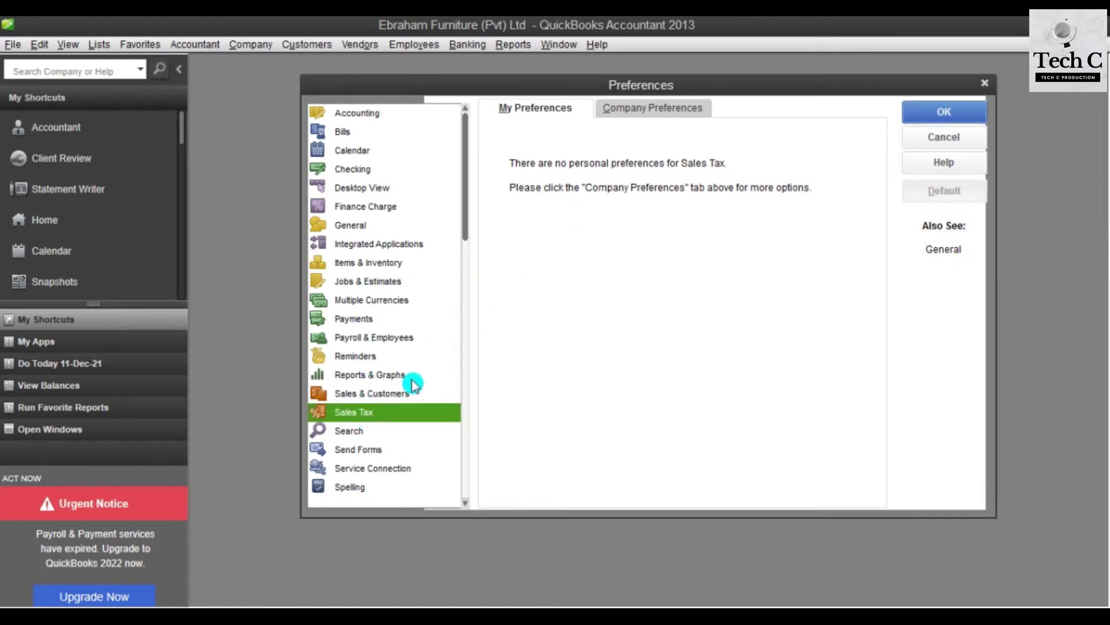
pyautogui.click(634, 109)
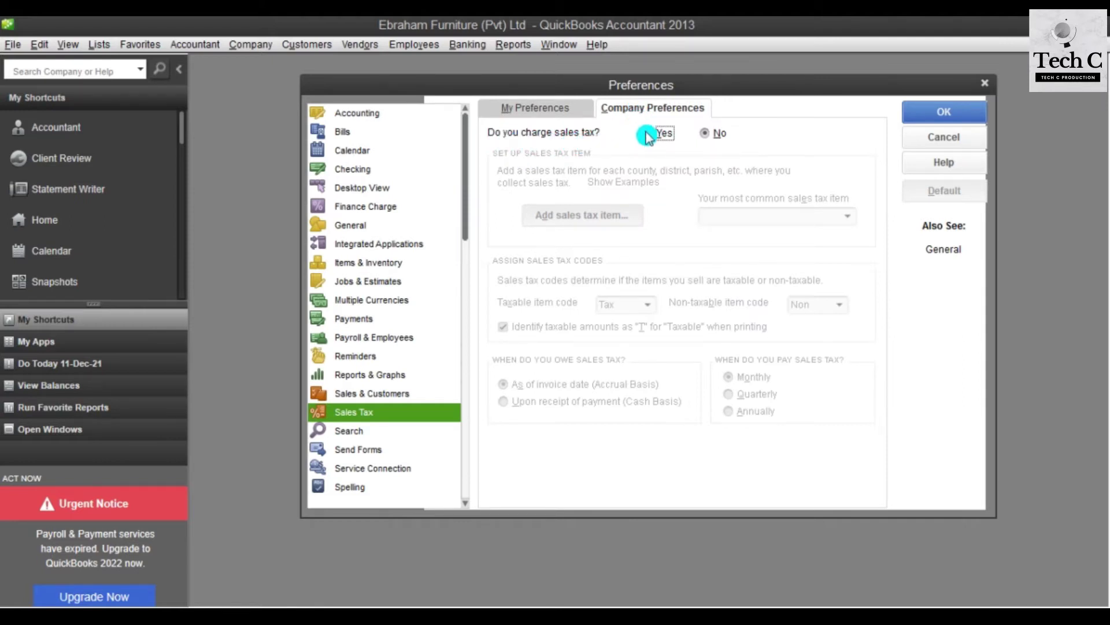
pyautogui.click(665, 133)
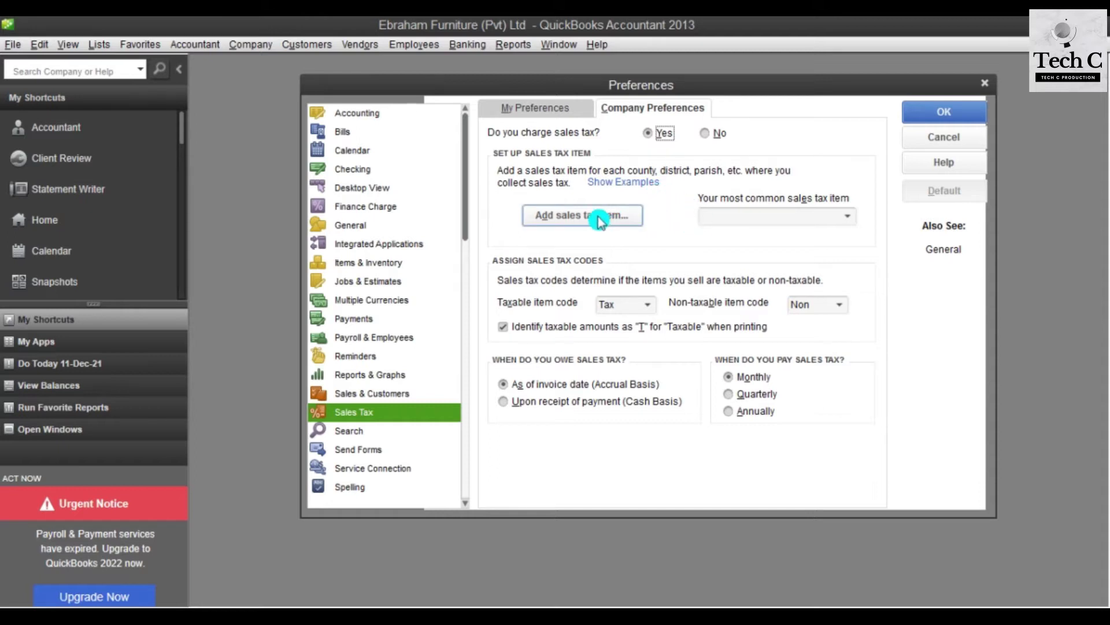
pyautogui.click(630, 216)
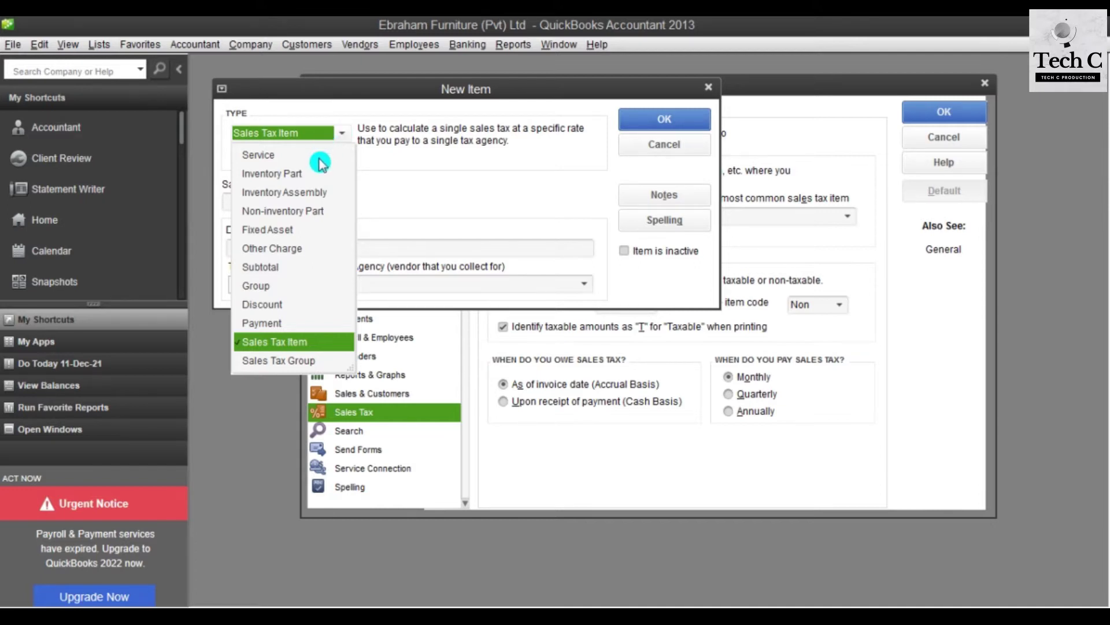
# Step: Set the new item's type to Sales Tax Item and name it Sales tax
pyautogui.click(311, 343)
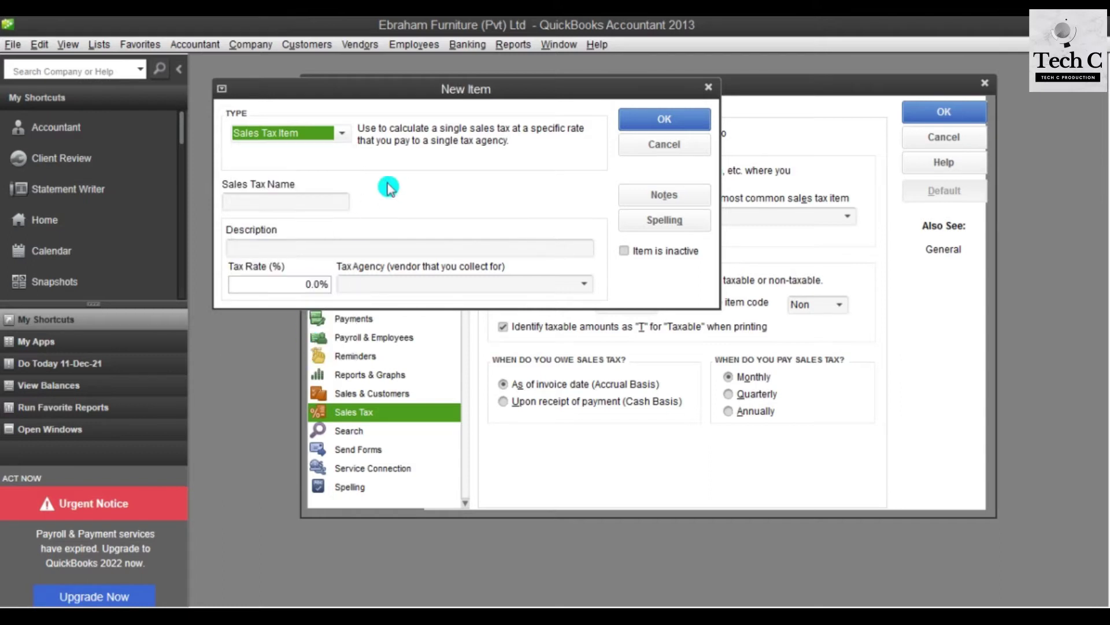
pyautogui.click(325, 206)
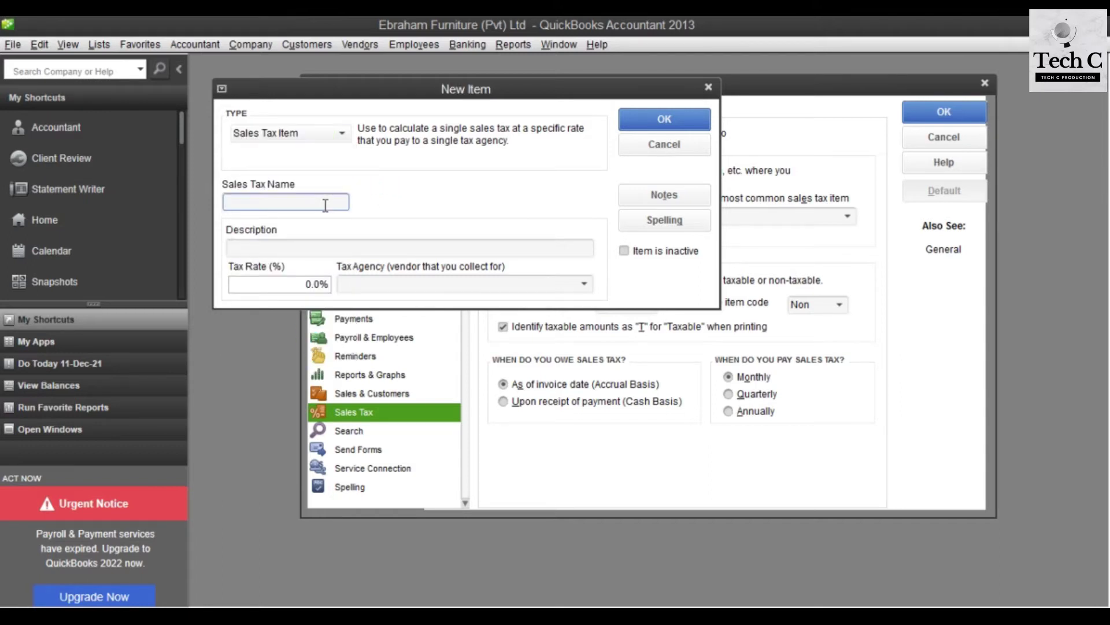
pyautogui.click(343, 216)
pyautogui.write('SA')
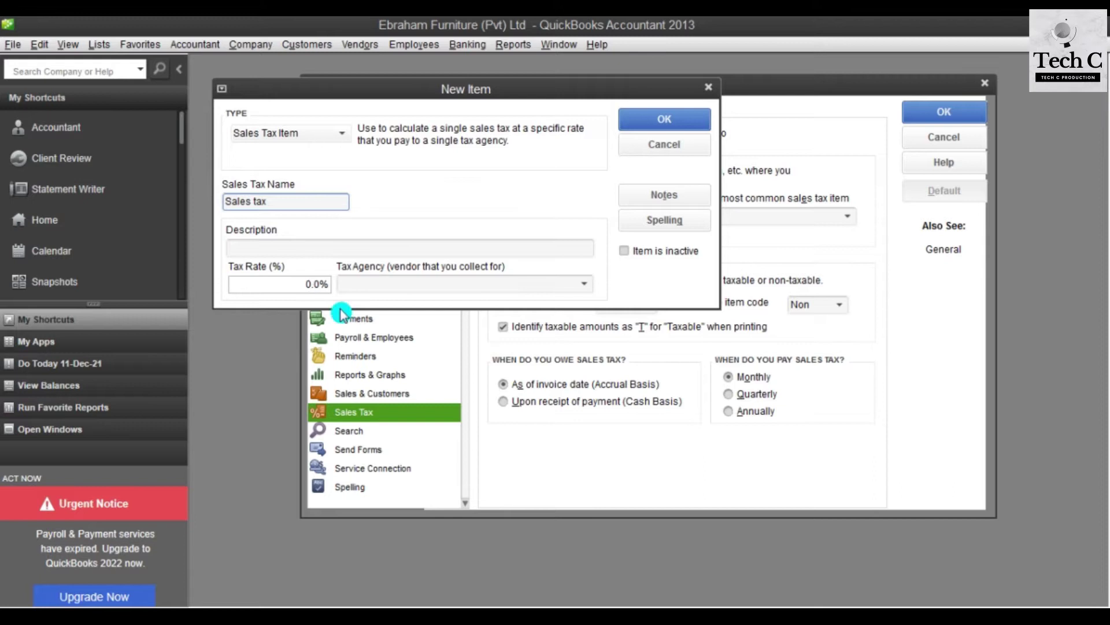
pyautogui.click(544, 616)
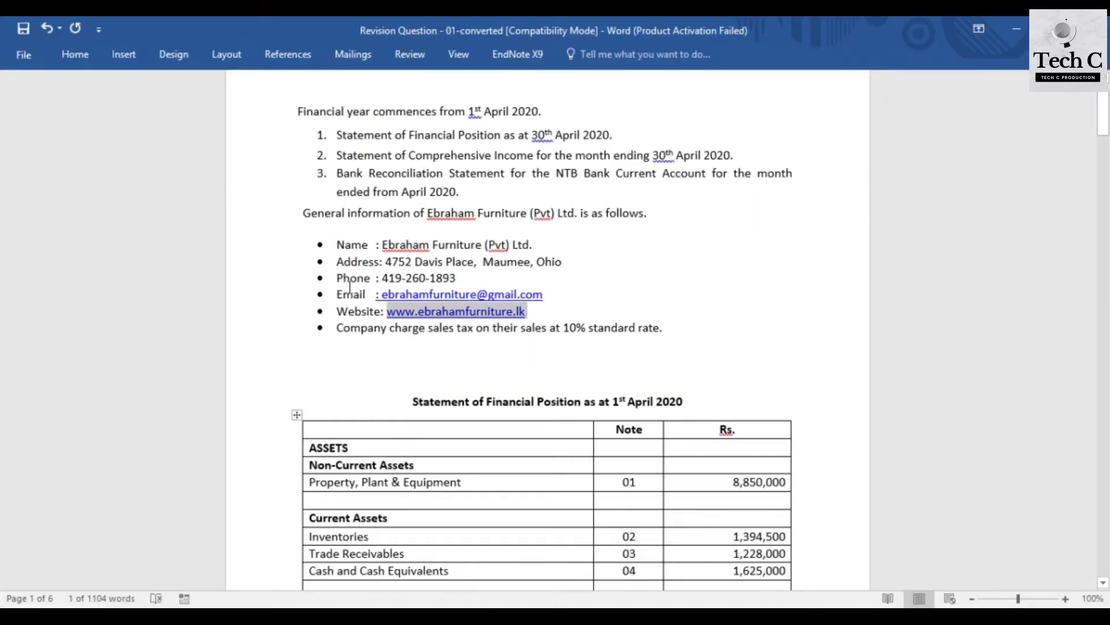
# Step: Highlight the '10% standard rate' text in the Word assignment's general information
pyautogui.click(564, 330)
pyautogui.moveTo(566, 327); pyautogui.dragTo(658, 331)
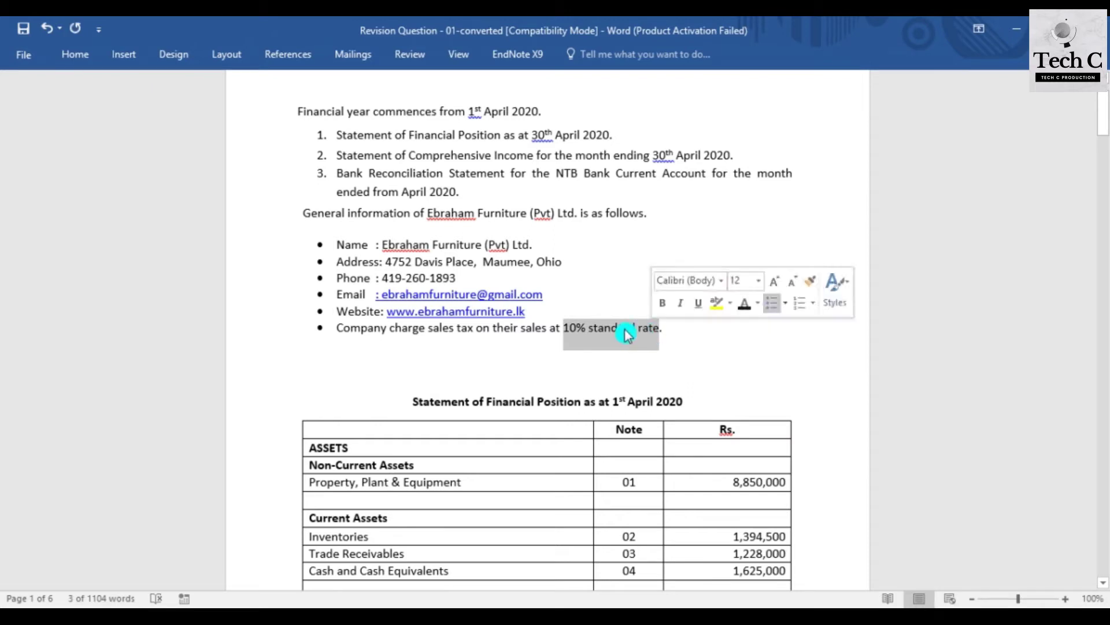
pyautogui.click(603, 352)
# Step: Enter a 10% tax rate for the Sales tax item
pyautogui.moveTo(581, 613)
pyautogui.click(554, 493)
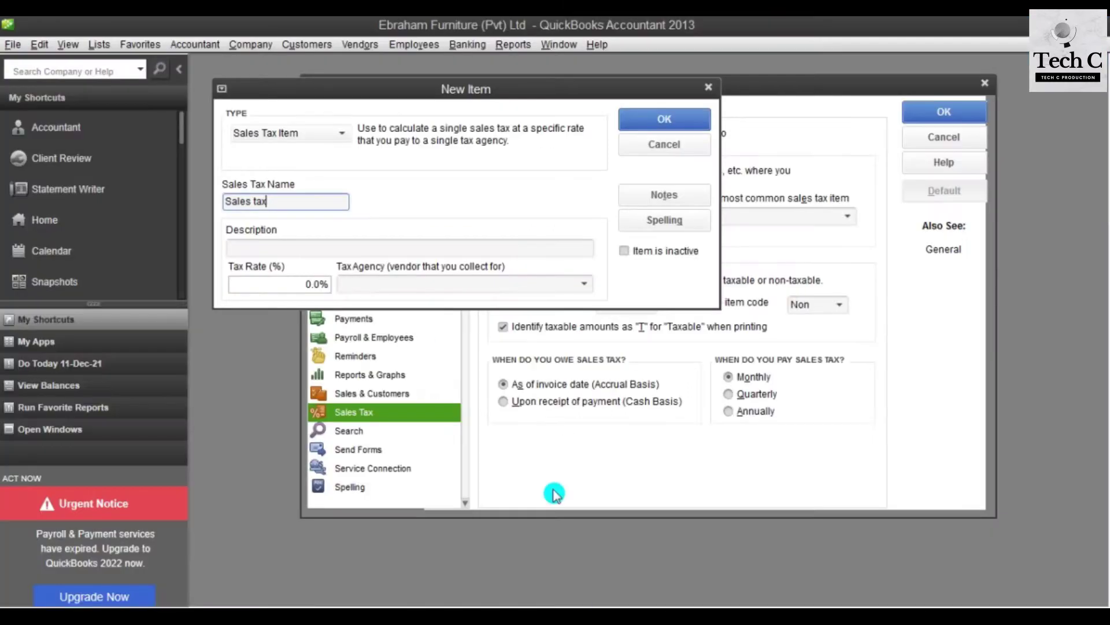
pyautogui.click(310, 285)
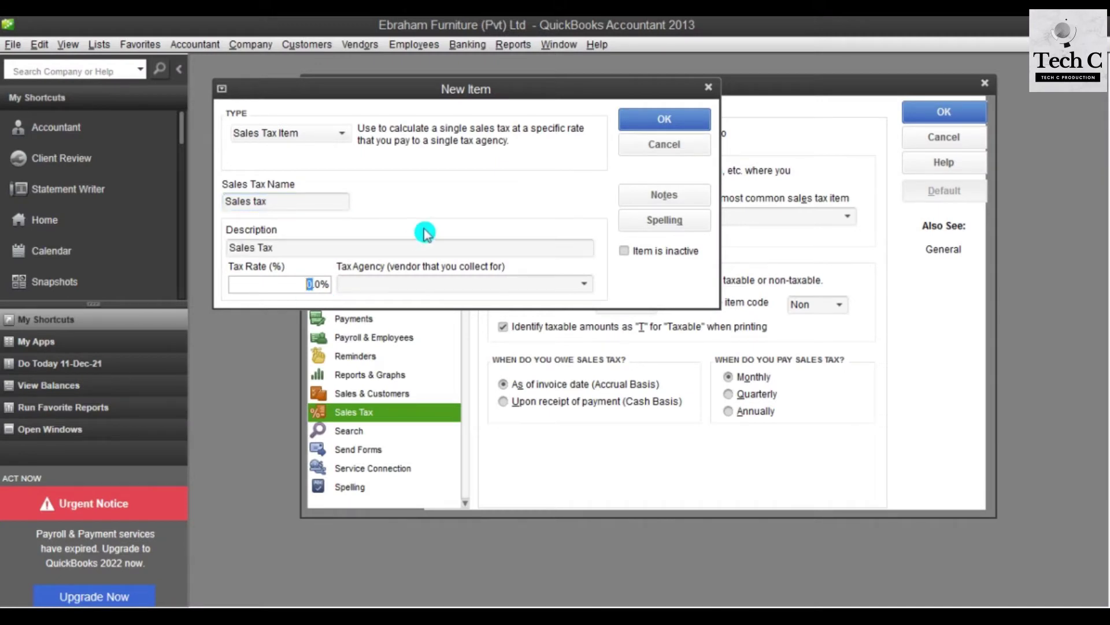
pyautogui.write('10')
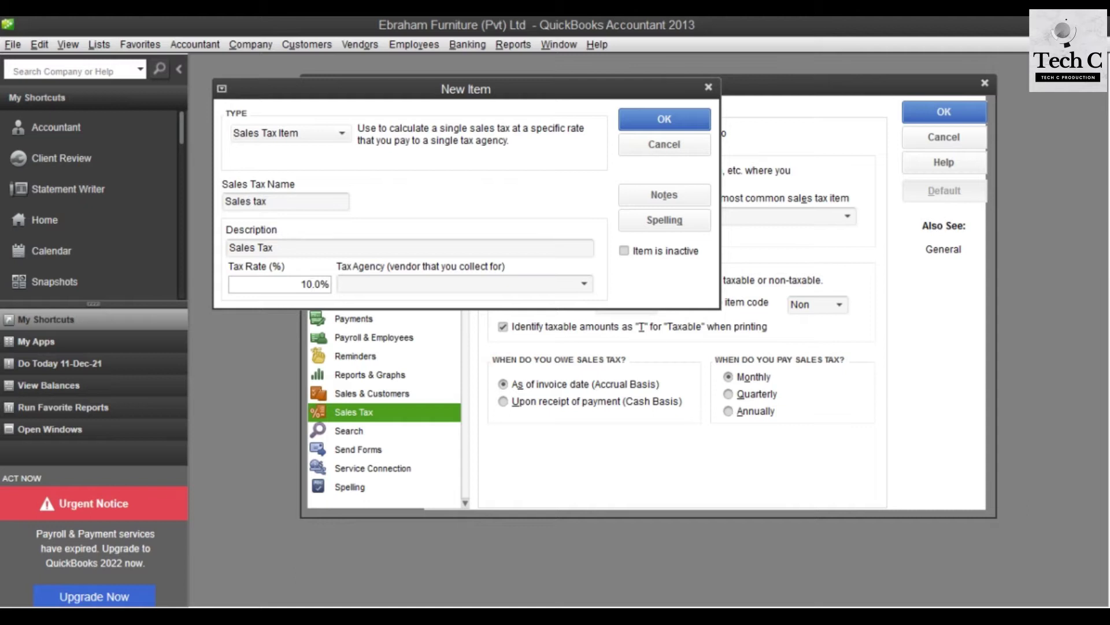
# Step: Choose < Add New > as the tax agency and open the vendor's opening balance date calendar
pyautogui.click(589, 284)
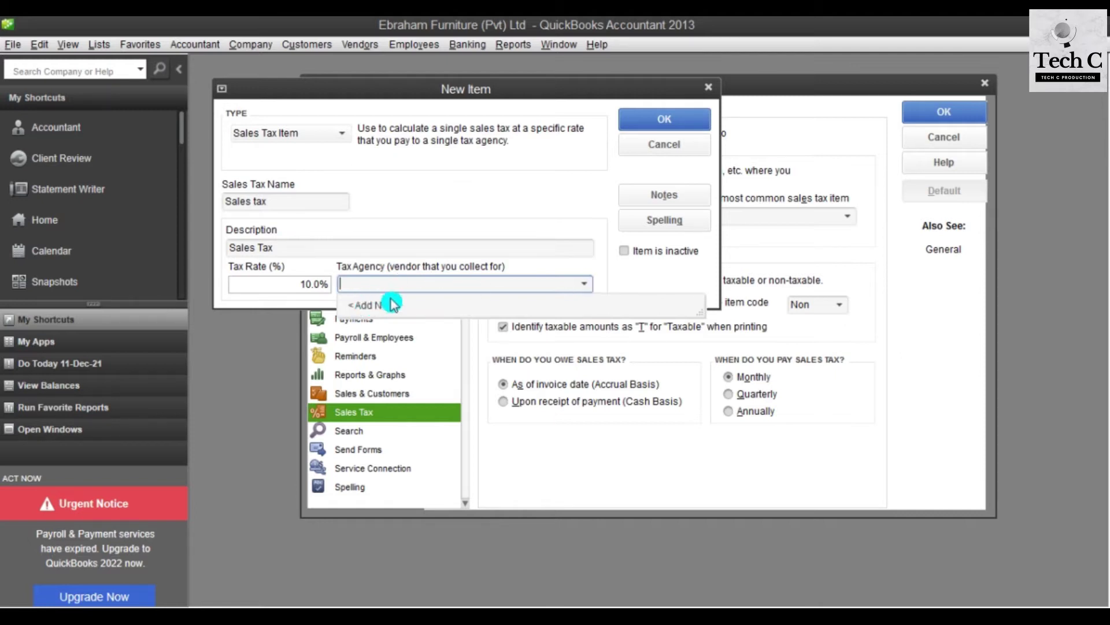
pyautogui.click(412, 305)
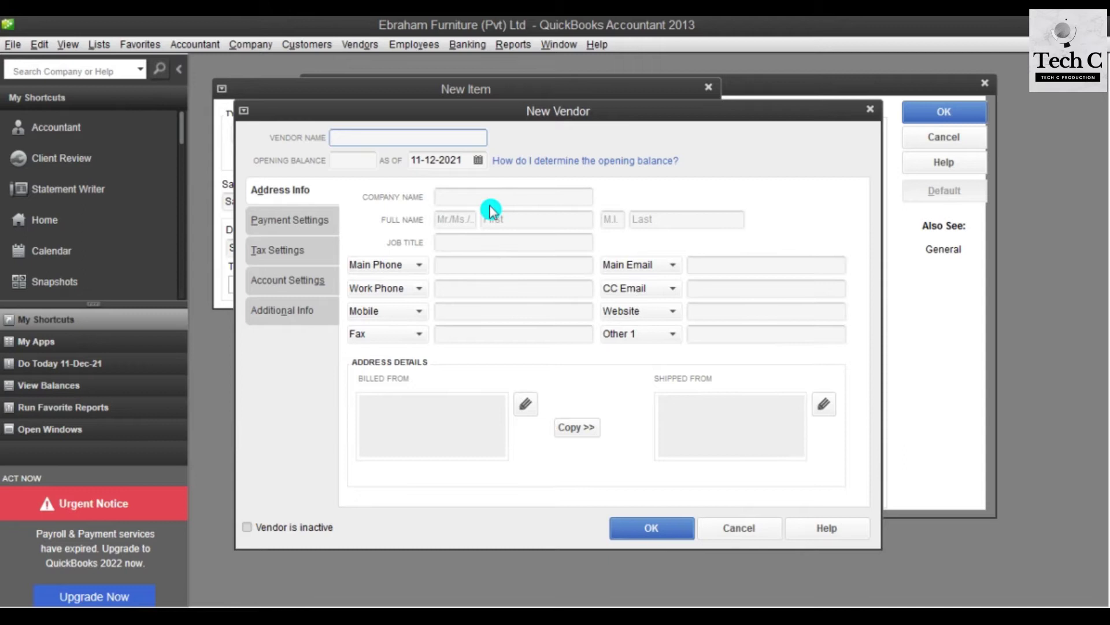
pyautogui.click(482, 162)
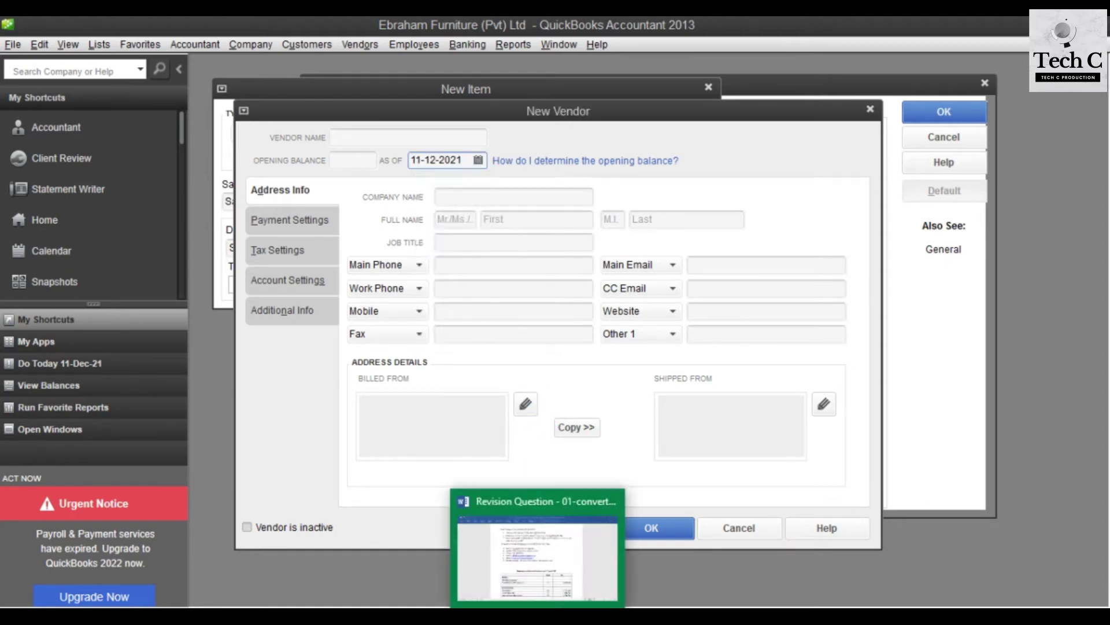
pyautogui.click(541, 605)
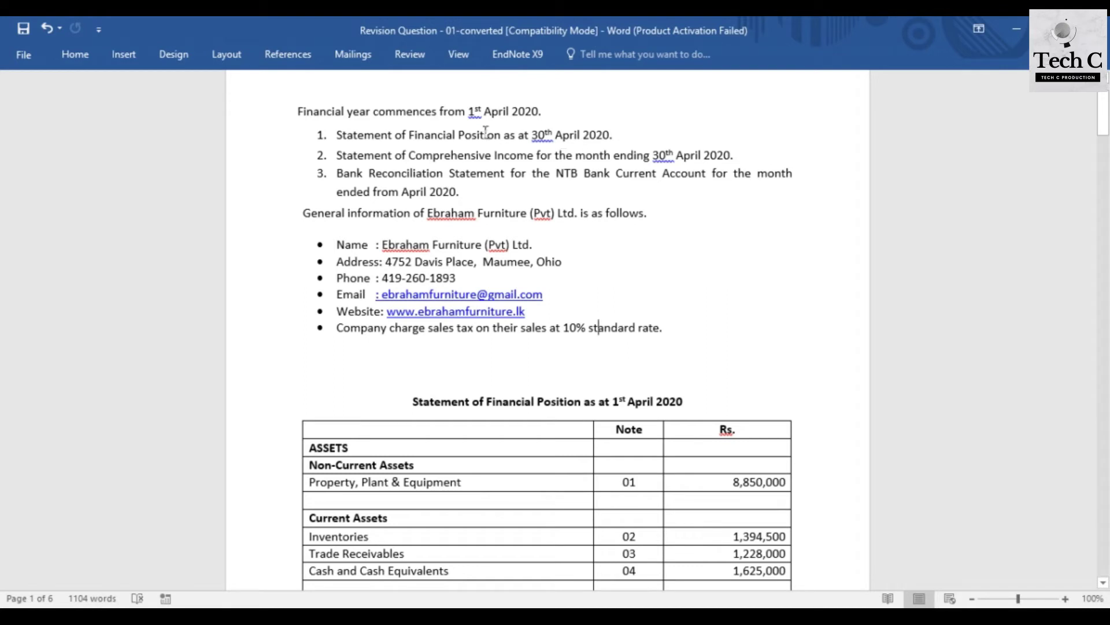
# Step: Select the financial year start date '1st April 2020' in the Word document
pyautogui.moveTo(488, 111); pyautogui.dragTo(553, 111)
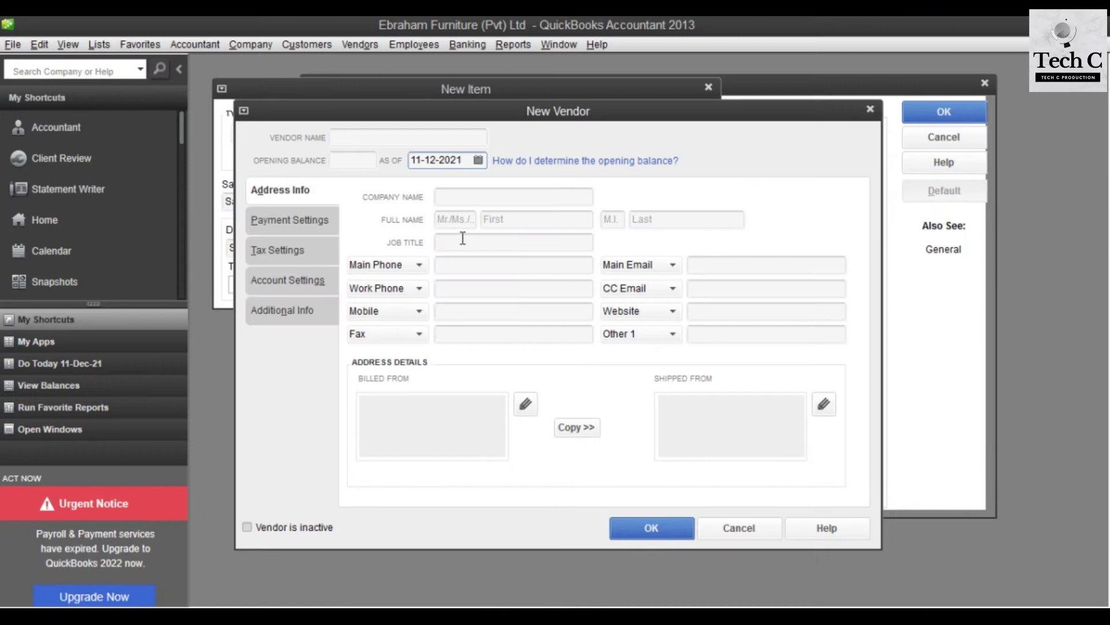
# Step: Set the new vendor's As Of date to 01-04-2020 using the calendar
pyautogui.click(477, 160)
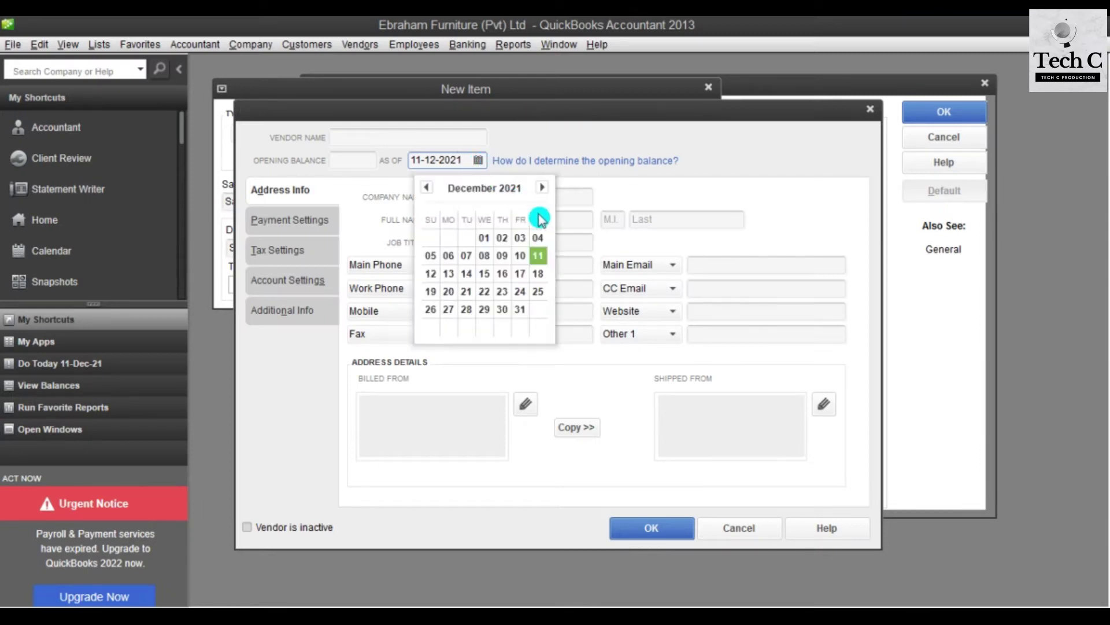
pyautogui.click(426, 188)
pyautogui.click(426, 187)
pyautogui.click(426, 188)
pyautogui.click(426, 187)
pyautogui.click(426, 187)
pyautogui.click(426, 187)
pyautogui.click(426, 187)
pyautogui.click(426, 187)
pyautogui.click(426, 187)
pyautogui.click(426, 187)
pyautogui.click(427, 187)
pyautogui.click(426, 187)
pyautogui.click(426, 187)
pyautogui.click(427, 187)
pyautogui.click(426, 187)
pyautogui.click(426, 187)
pyautogui.click(427, 188)
pyautogui.click(427, 187)
pyautogui.click(426, 188)
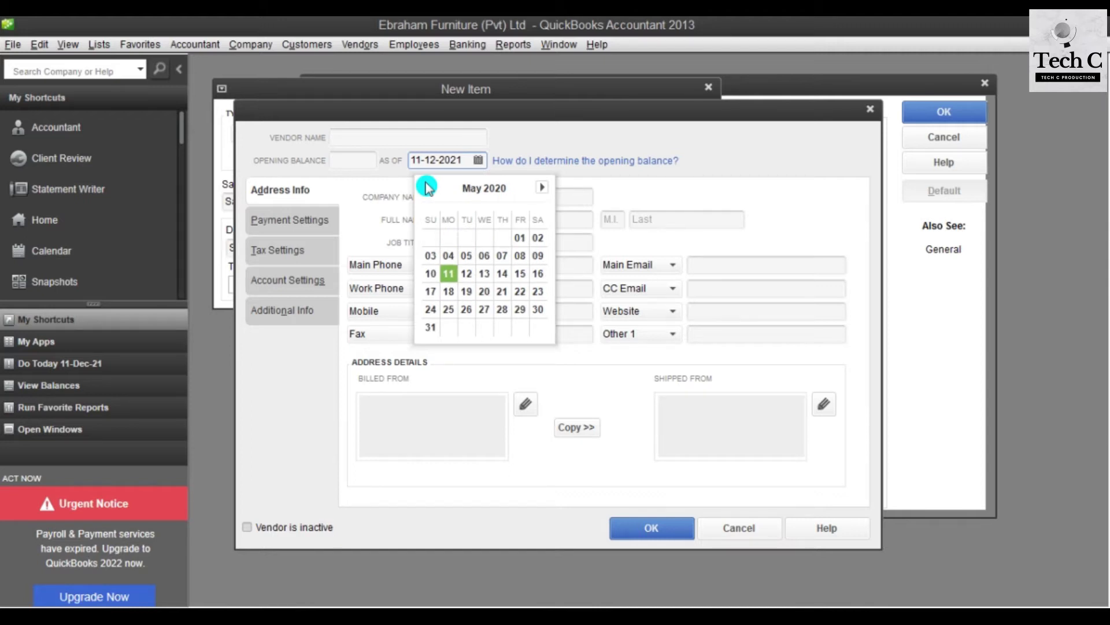
pyautogui.click(426, 187)
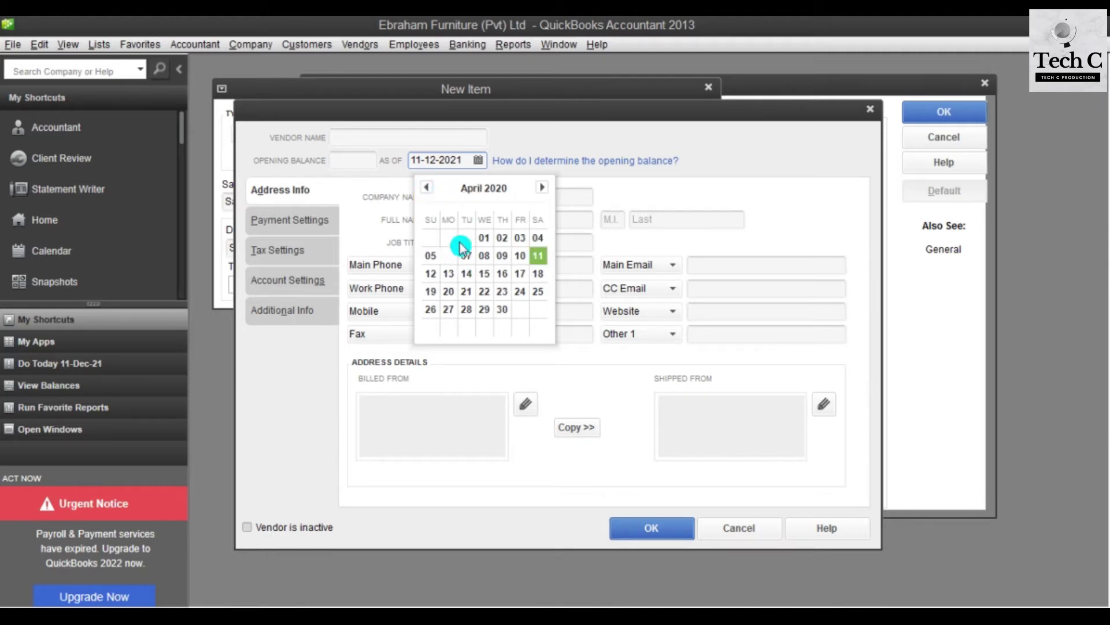
pyautogui.click(484, 240)
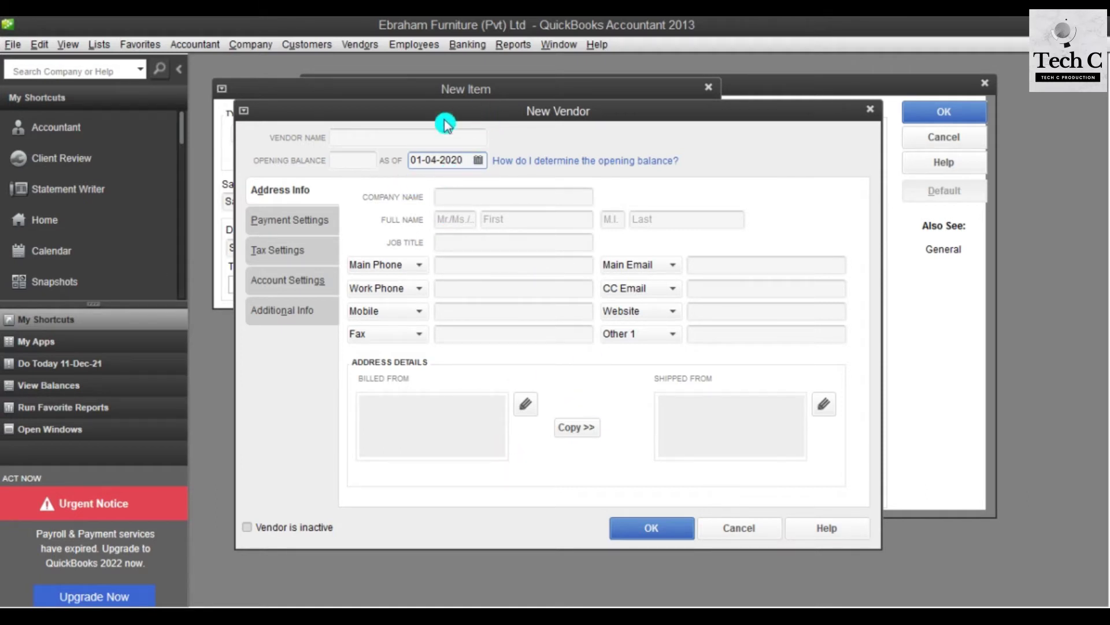
# Step: Copy the date, save the vendor as 'Inland Revenue Dep.', and save the sales tax item
pyautogui.moveTo(466, 162); pyautogui.dragTo(401, 168)
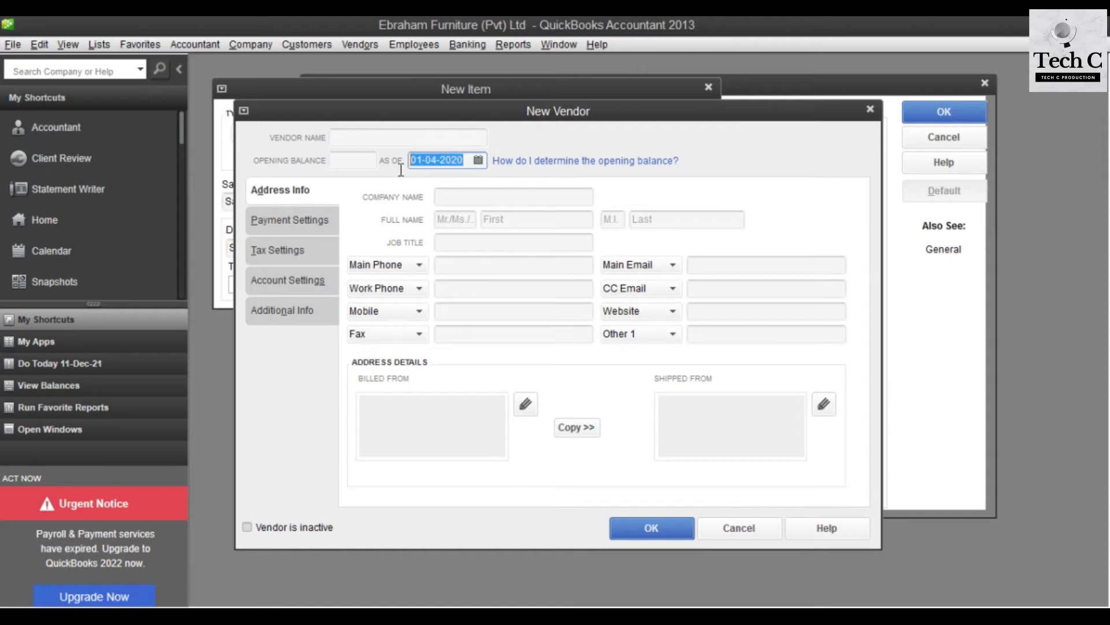
pyautogui.rightClick(439, 155)
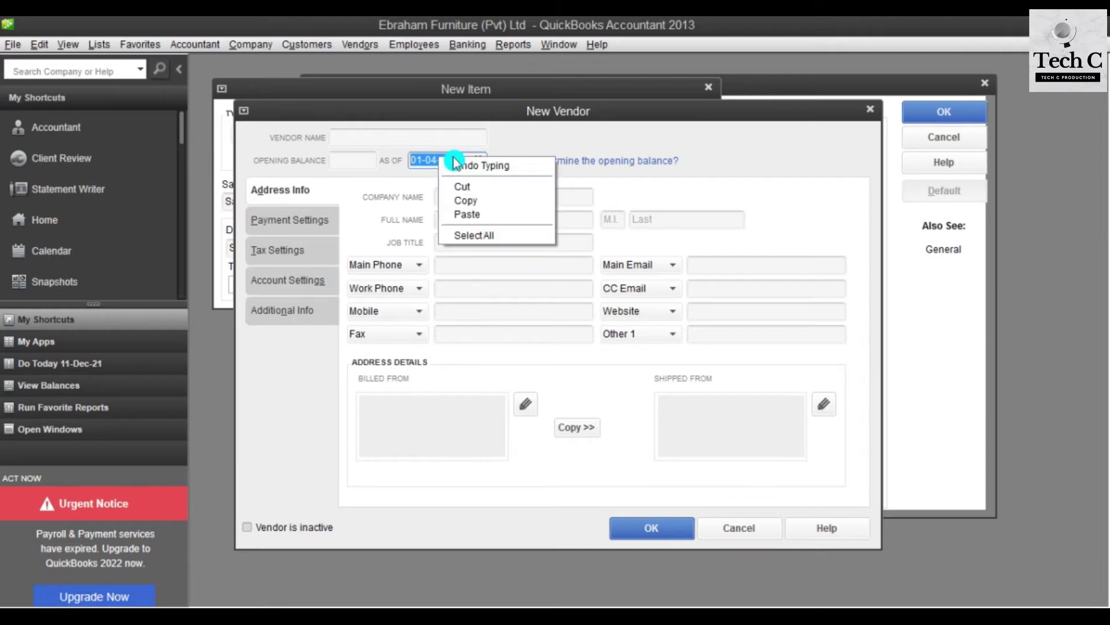
pyautogui.click(485, 203)
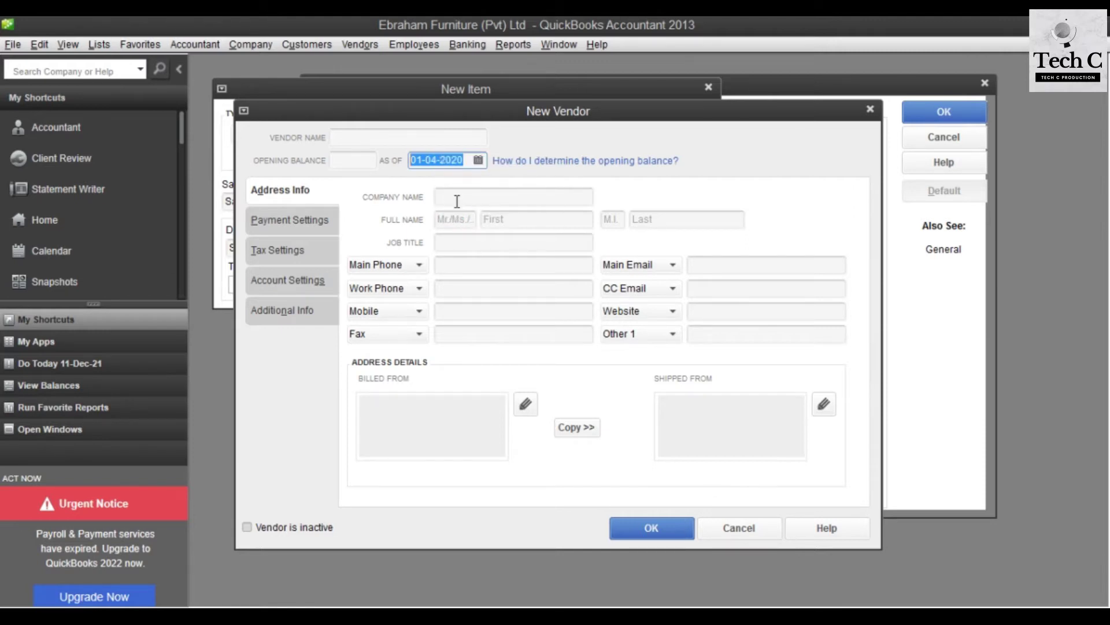
pyautogui.click(457, 200)
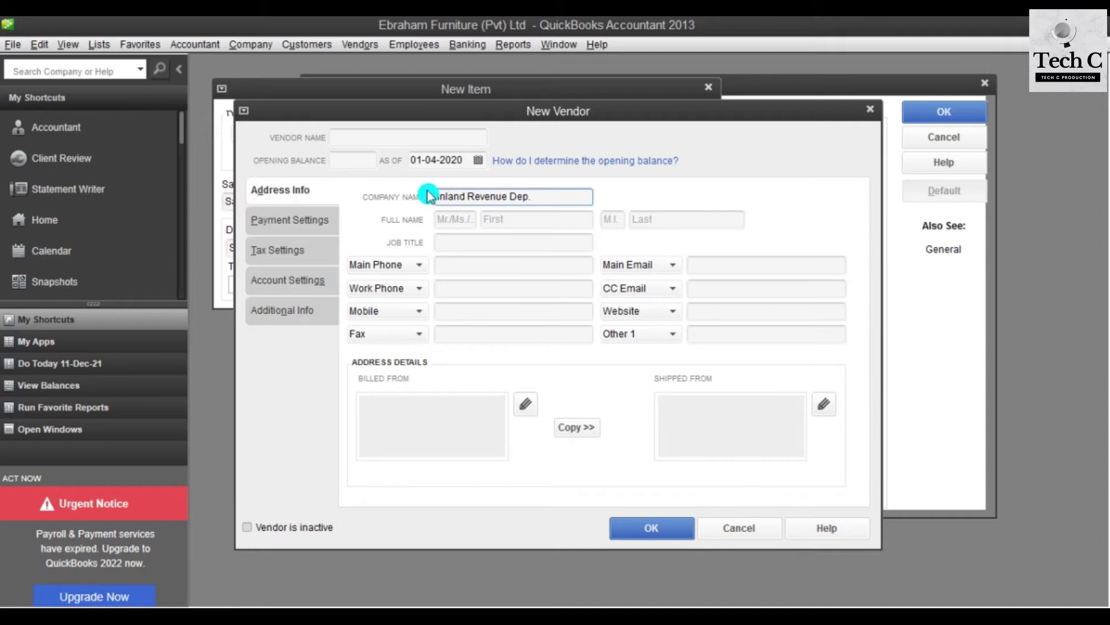
pyautogui.click(649, 529)
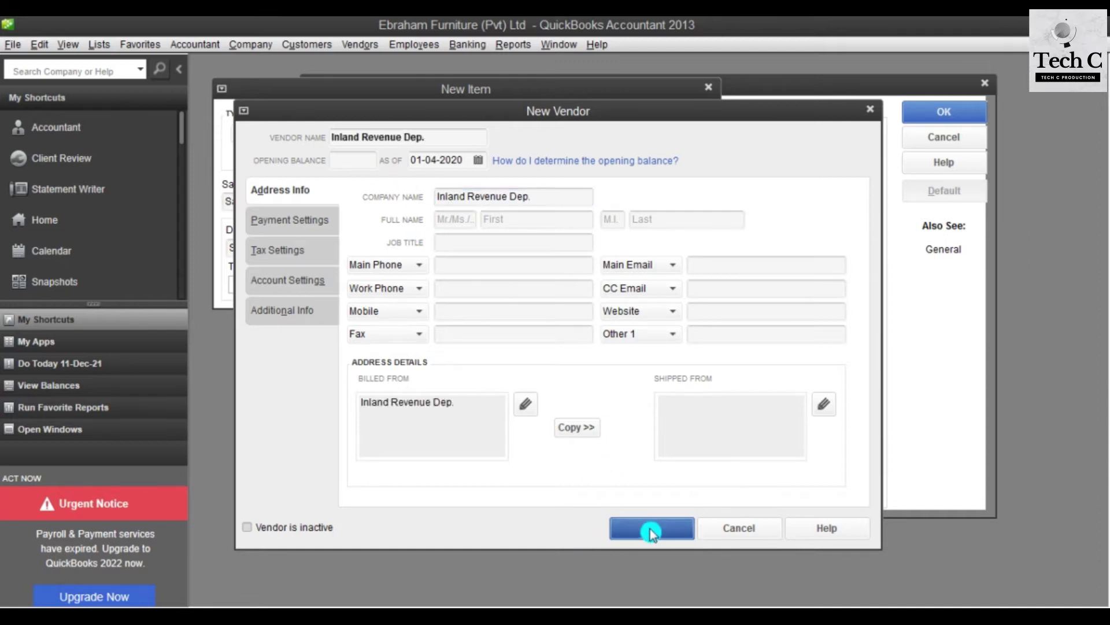
pyautogui.click(645, 120)
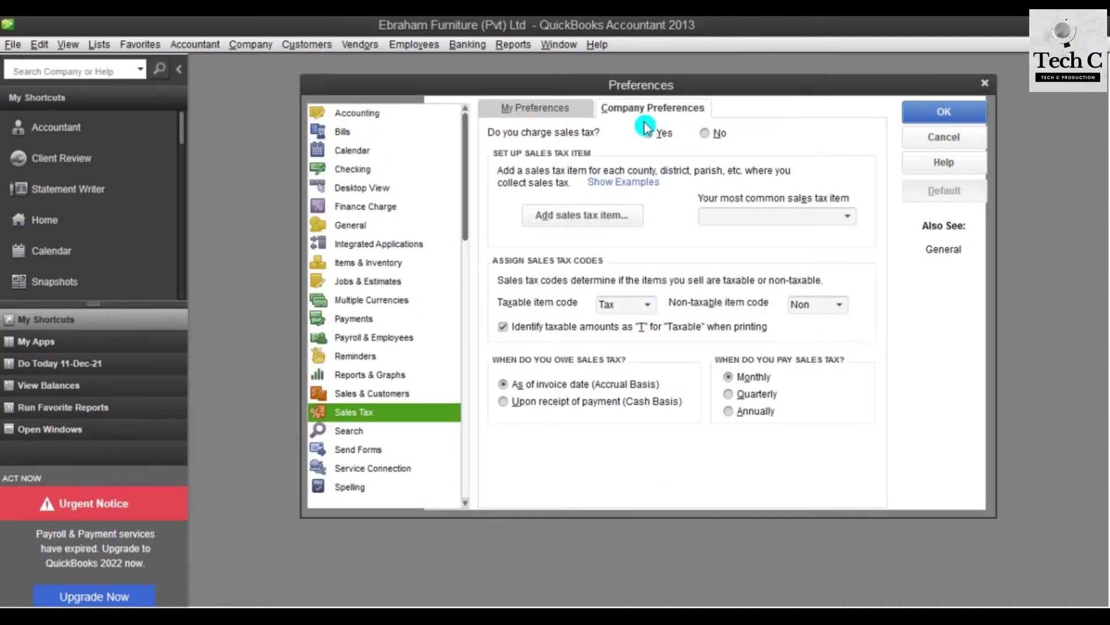
# Step: Save the charge-sales-tax preference, keeping existing customers and parts marked taxable
pyautogui.click(951, 119)
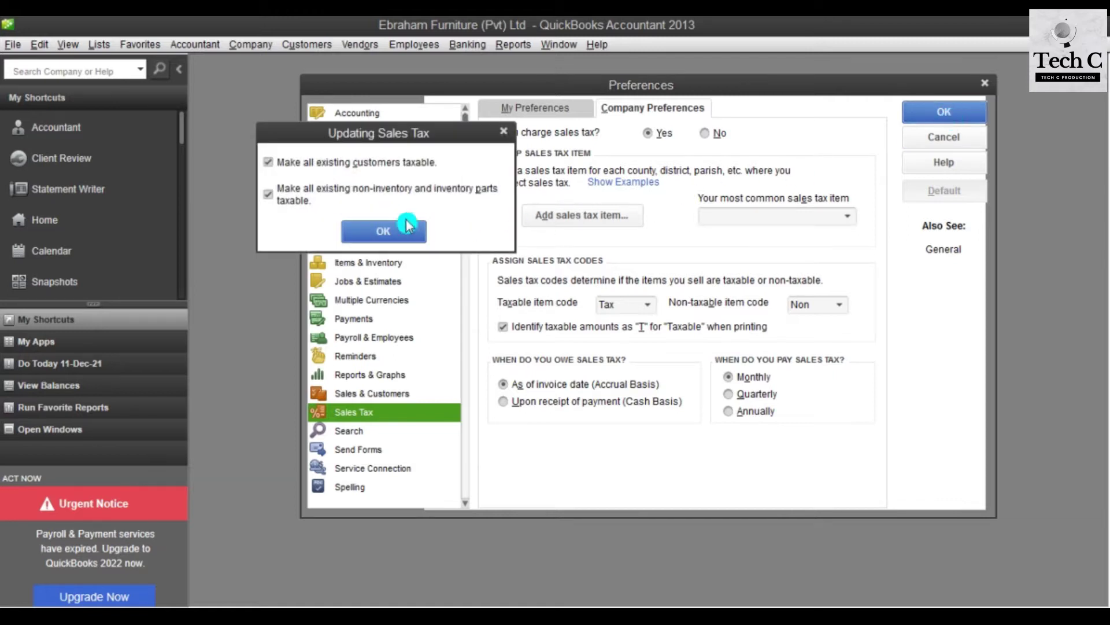
pyautogui.click(407, 226)
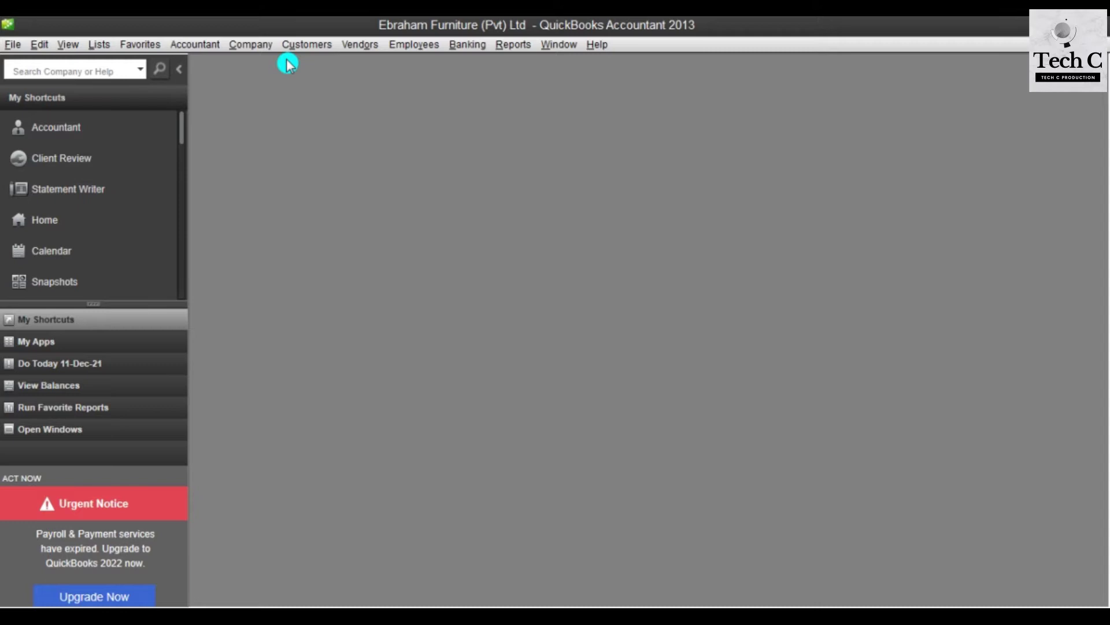
# Step: Turn on multiple currencies in the Multiple Currencies company preferences
pyautogui.click(39, 44)
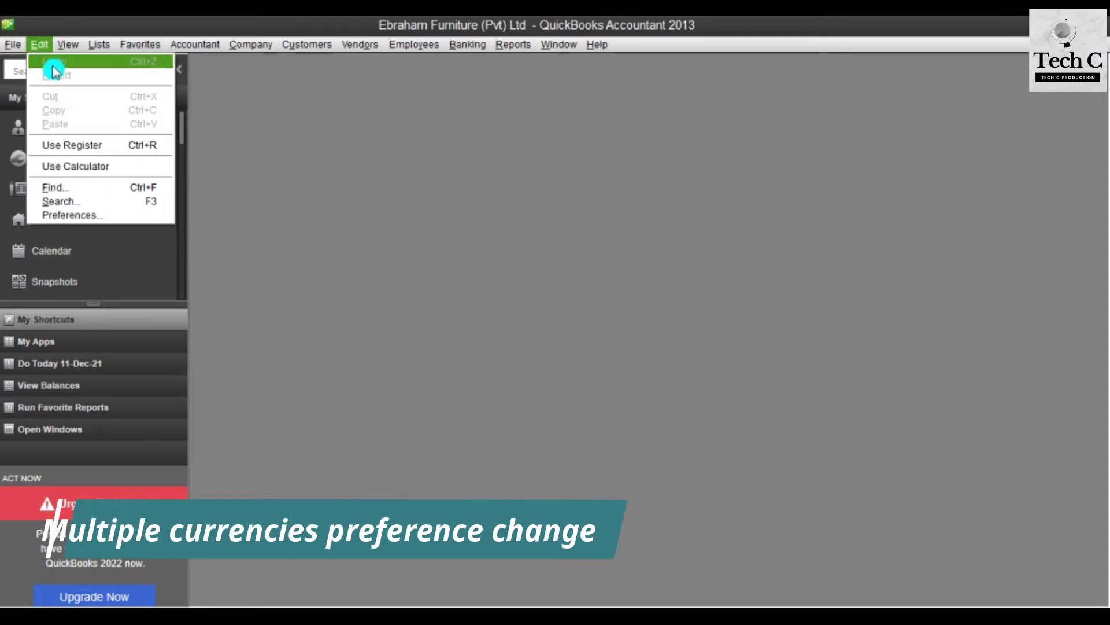
pyautogui.click(72, 215)
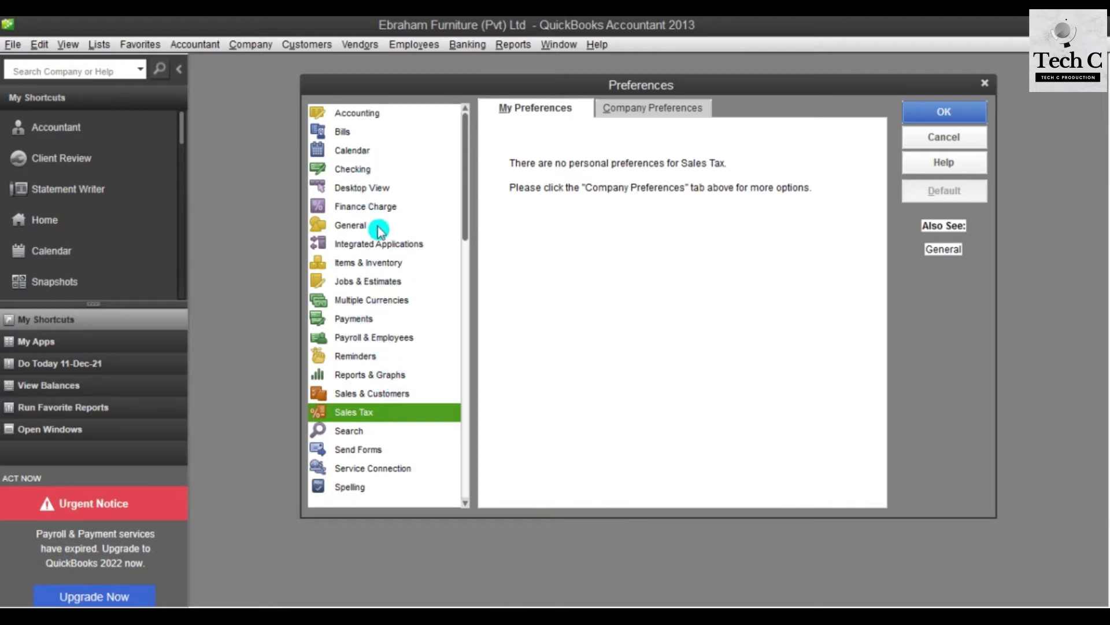
pyautogui.click(382, 301)
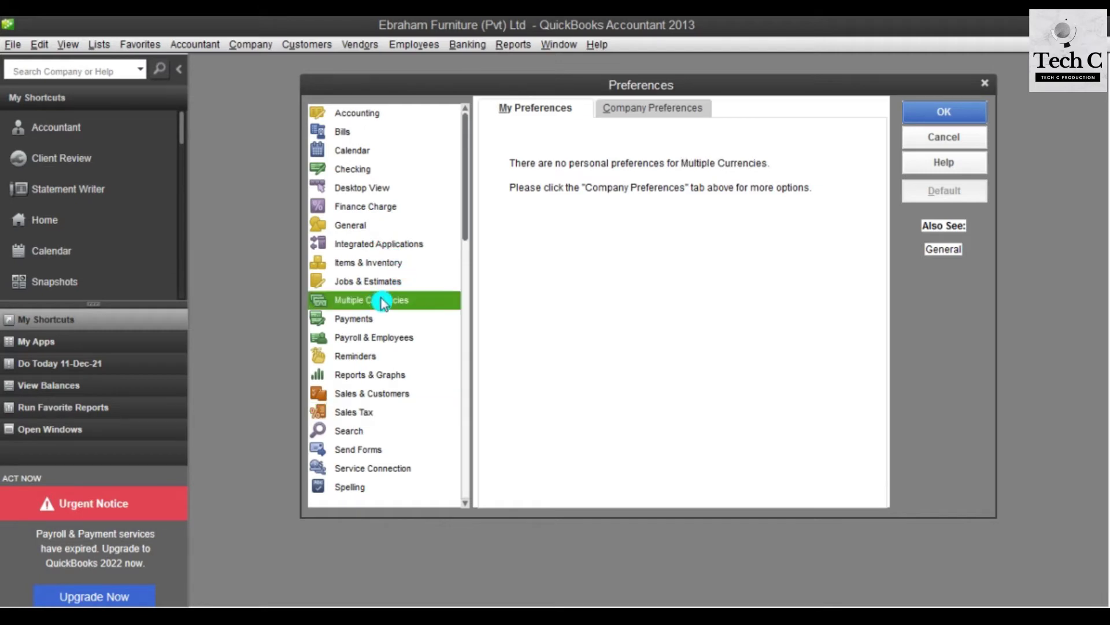
pyautogui.click(618, 108)
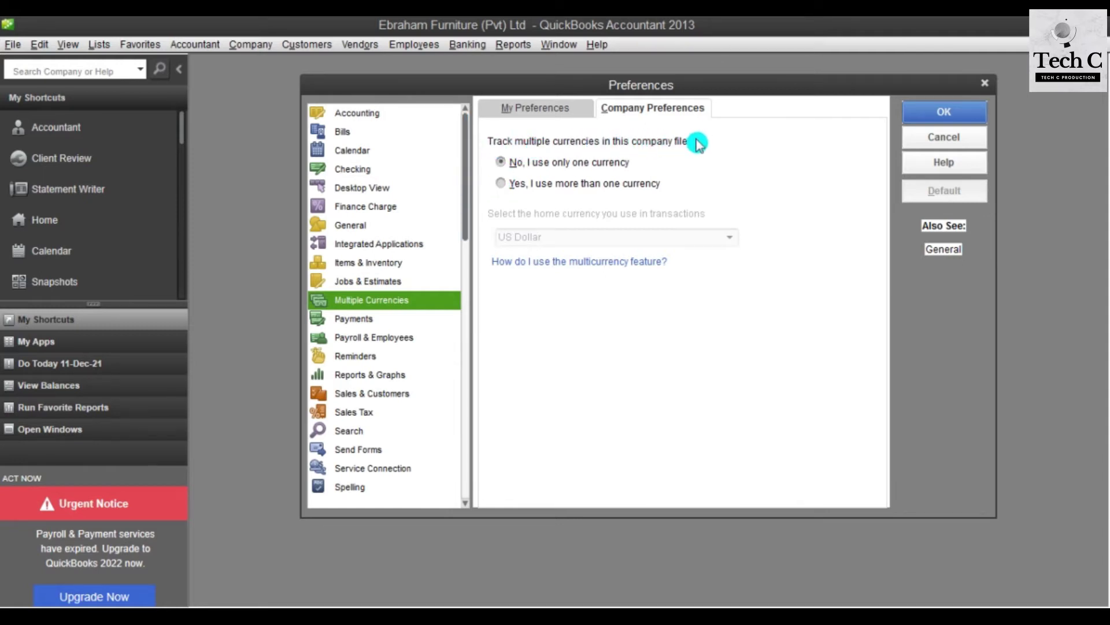
pyautogui.click(502, 184)
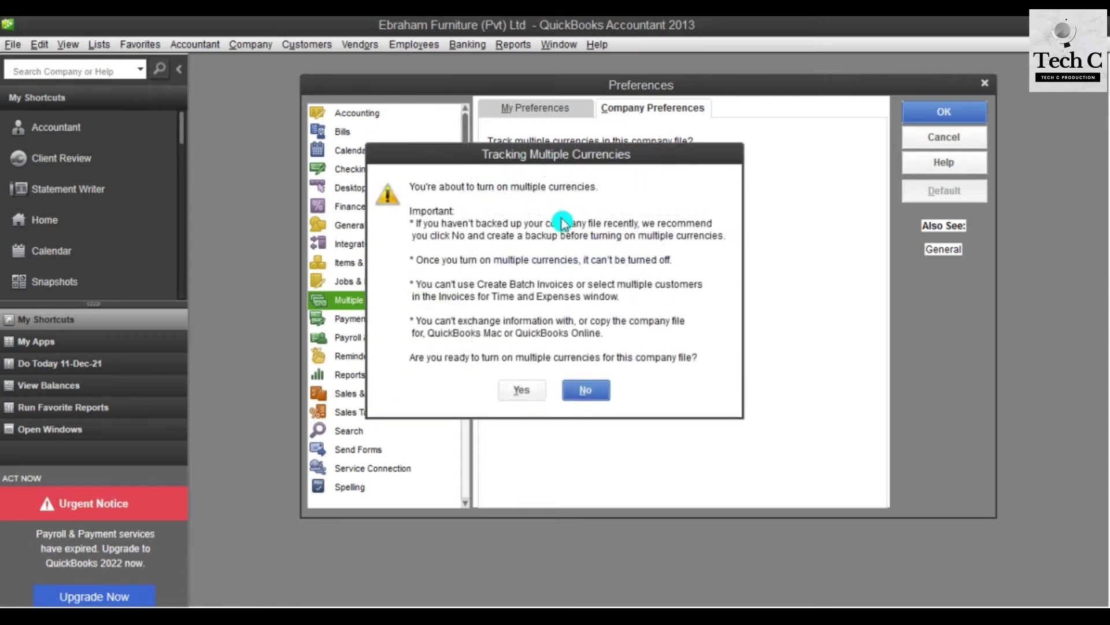
pyautogui.click(528, 390)
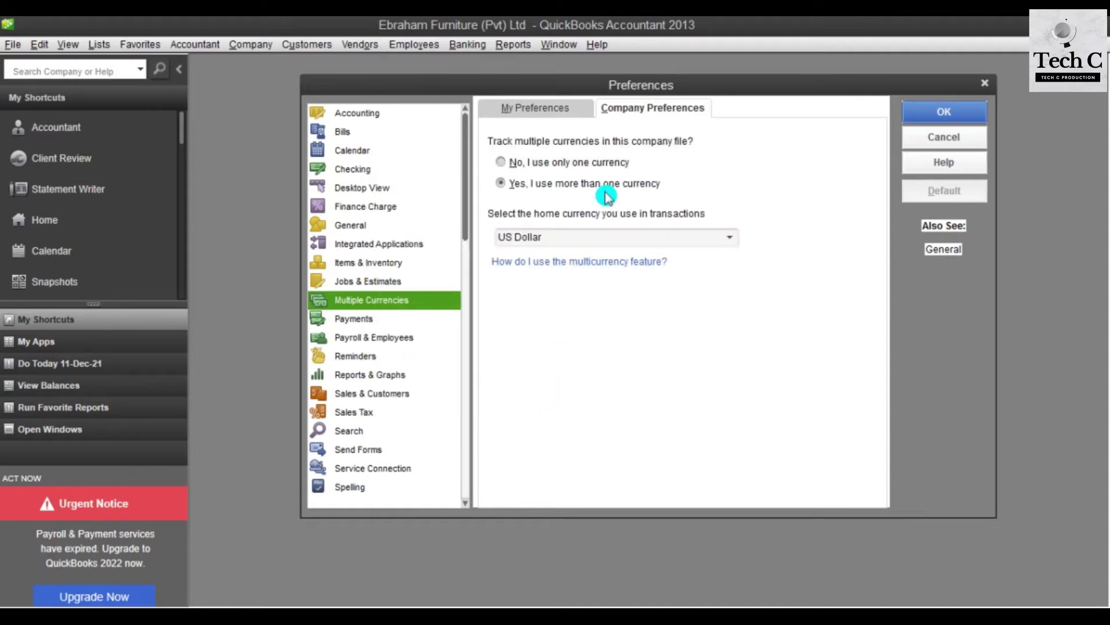
# Step: Make Sri Lankan Rupee the home currency, save, then return to the Word question paper
pyautogui.click(731, 238)
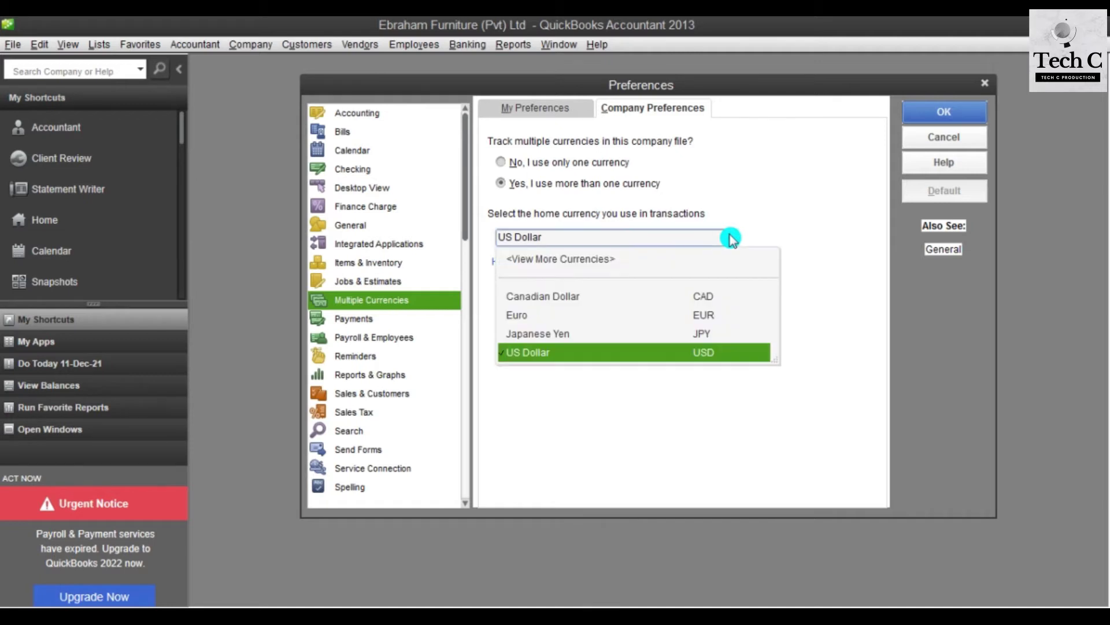
pyautogui.click(591, 264)
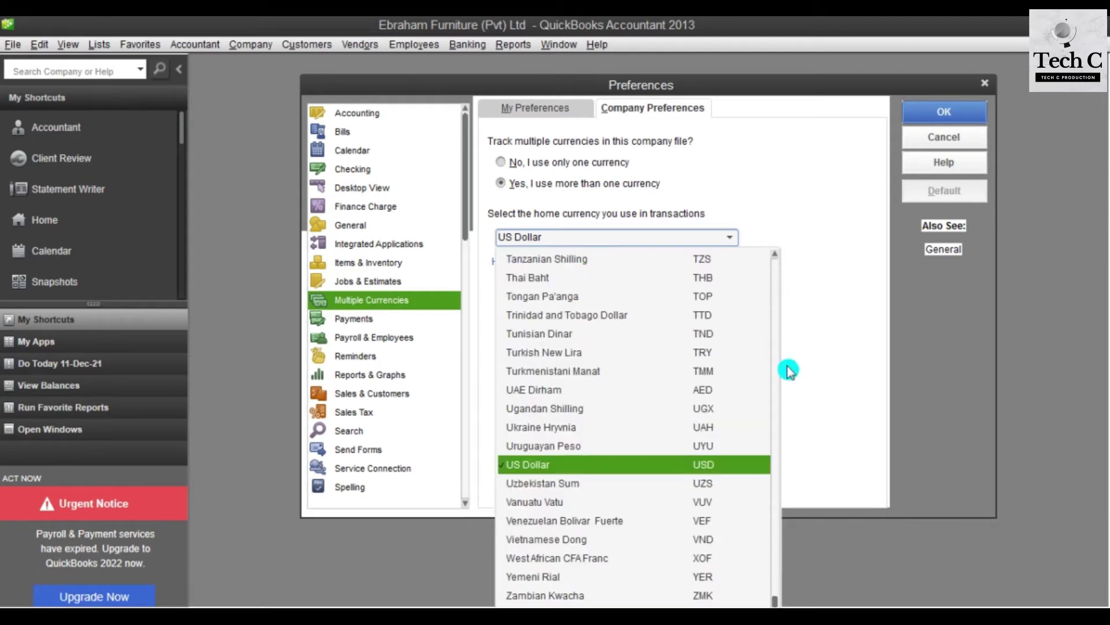
pyautogui.moveTo(776, 602); pyautogui.dragTo(781, 569)
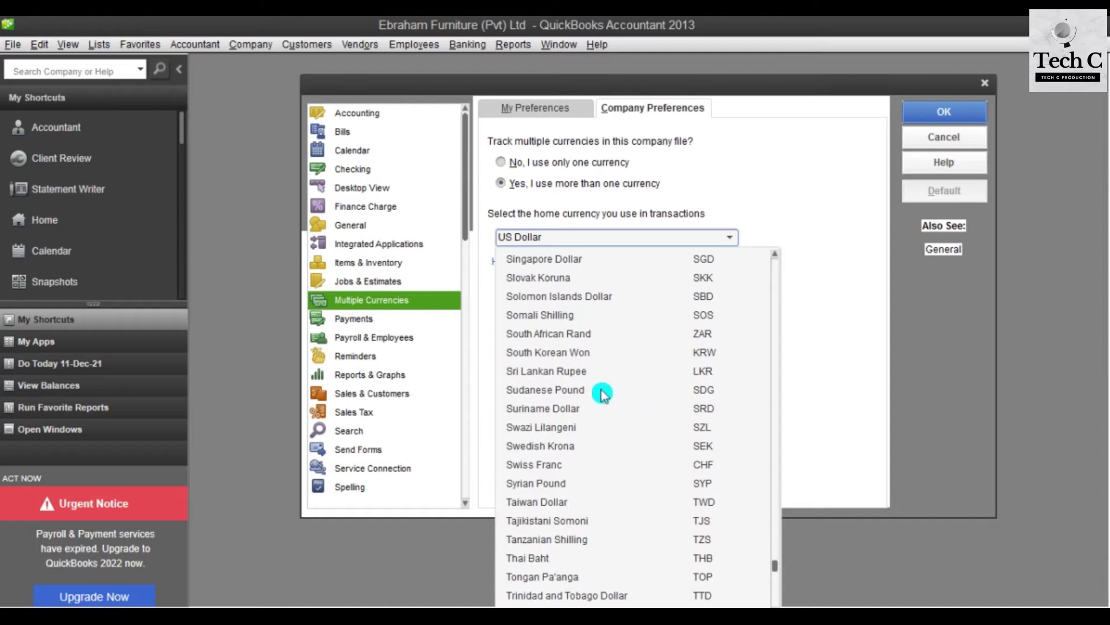
pyautogui.click(580, 373)
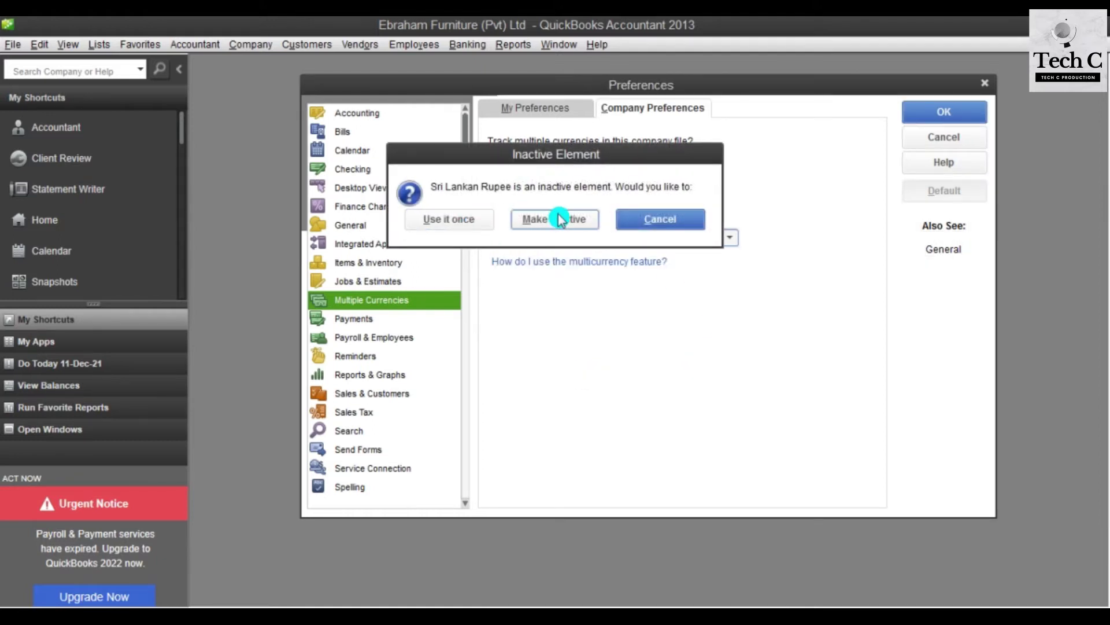
pyautogui.click(559, 220)
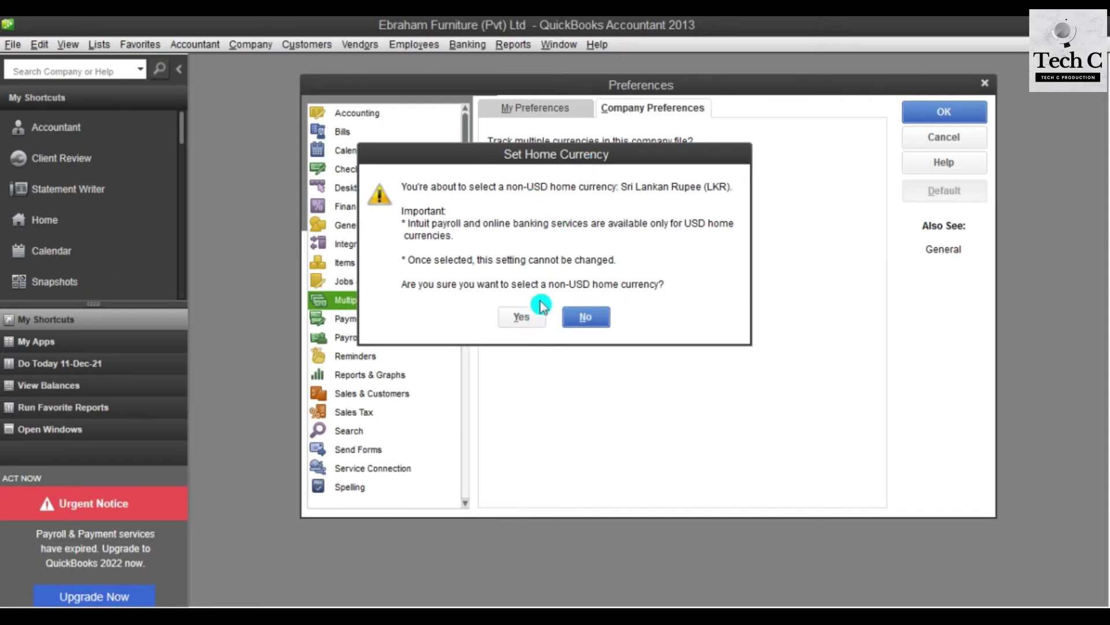
pyautogui.click(521, 317)
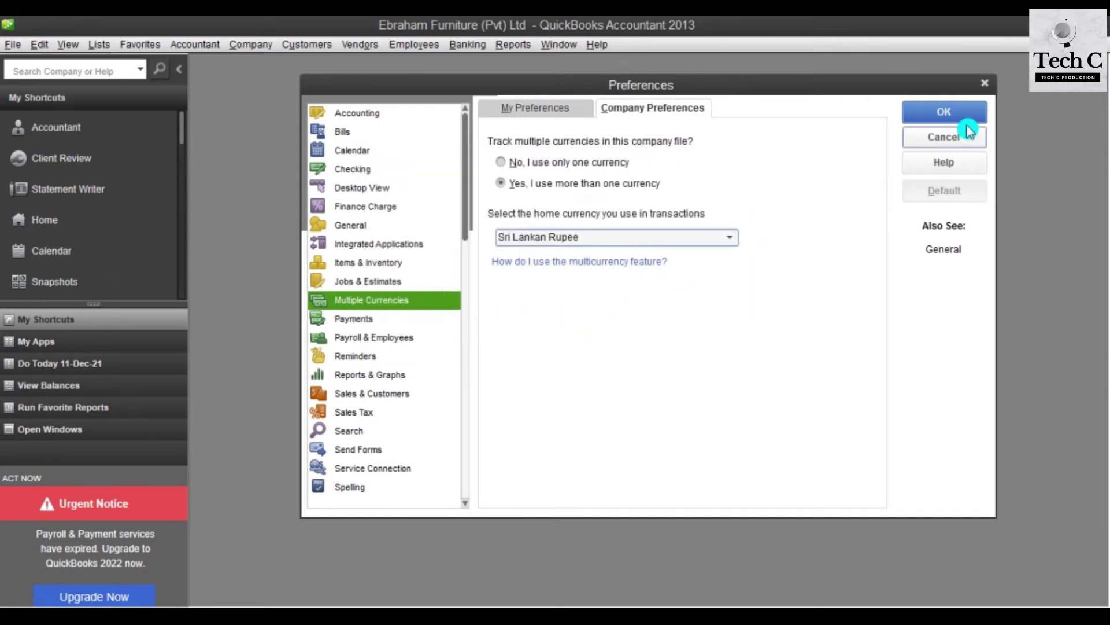
pyautogui.click(942, 113)
pyautogui.click(576, 229)
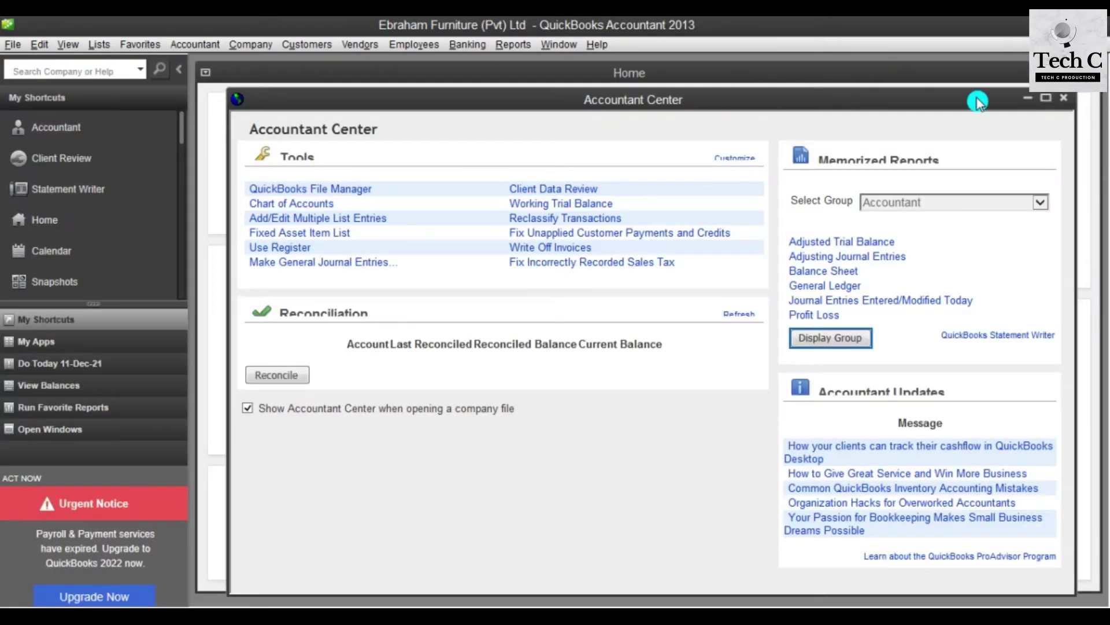
pyautogui.click(1062, 99)
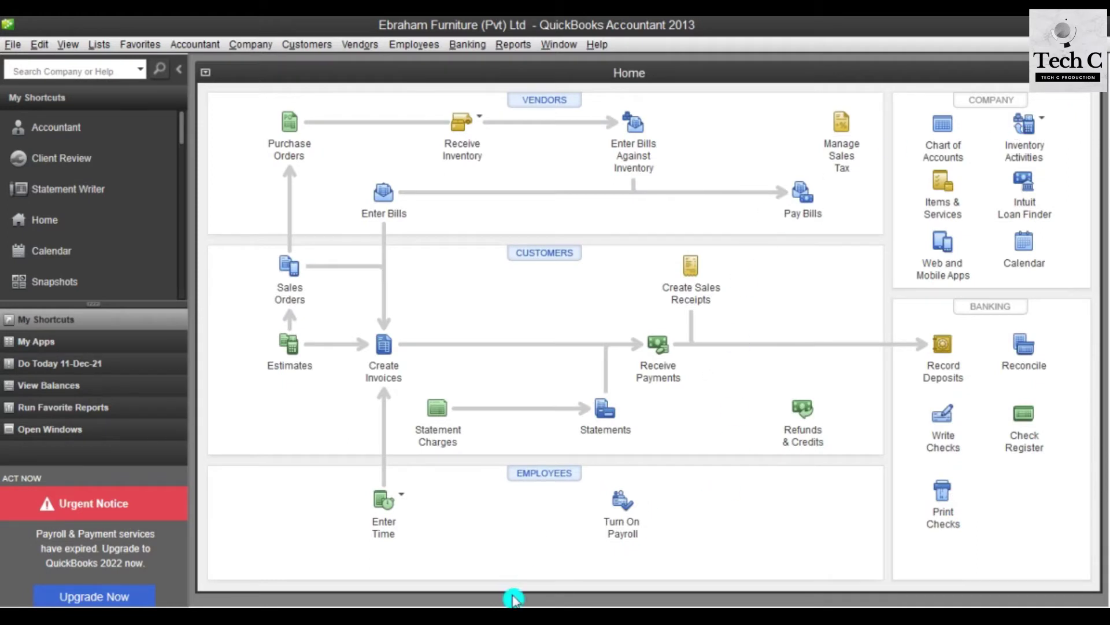
pyautogui.click(541, 601)
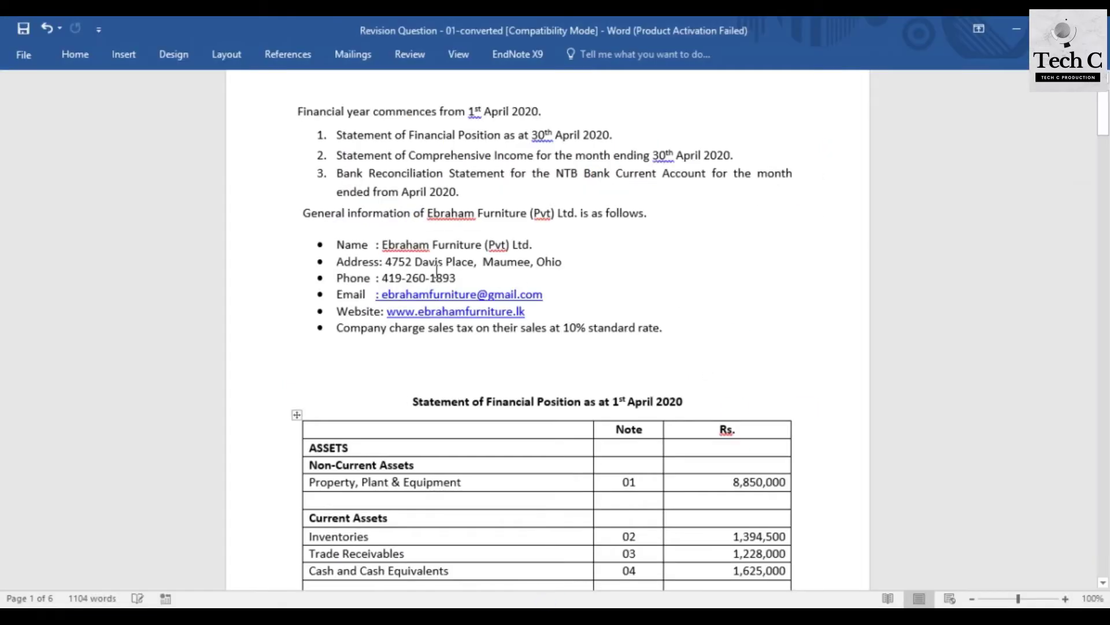
# Step: Scroll the Word document down to the NOTE 01 – Property, Plant & Equipment table
pyautogui.moveTo(1104, 119); pyautogui.dragTo(1104, 134)
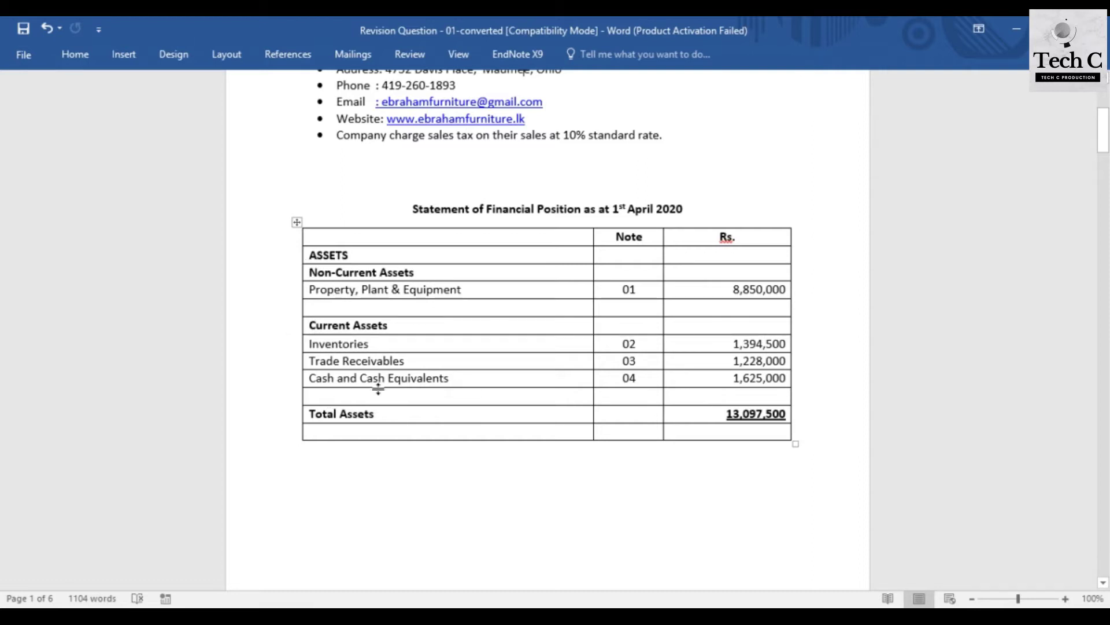
pyautogui.click(1103, 146)
pyautogui.moveTo(1103, 147); pyautogui.dragTo(1103, 154)
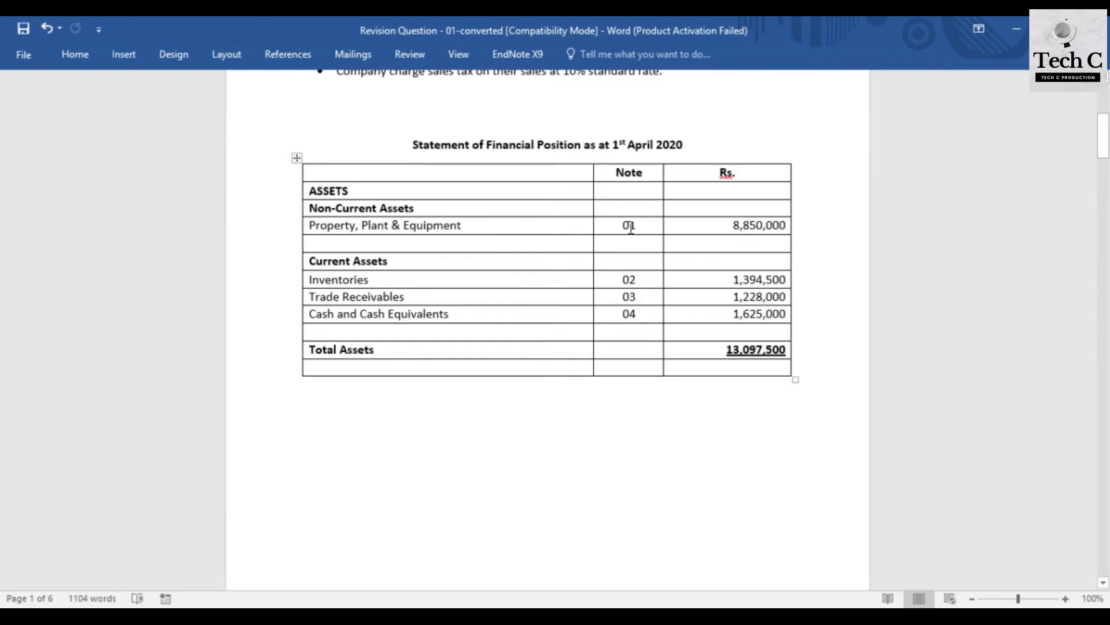
pyautogui.click(1103, 130)
pyautogui.moveTo(1103, 130); pyautogui.dragTo(1103, 207)
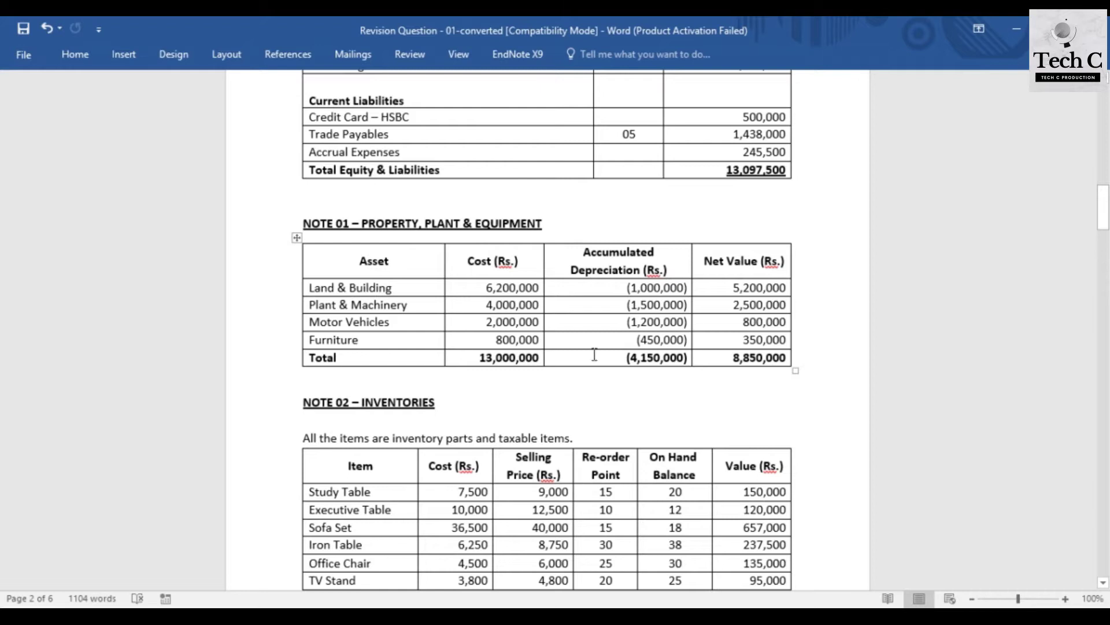
# Step: Review the statement and Note 01 equipment figures, then bring up Ebraham Furniture's QuickBooks Home page
pyautogui.moveTo(1102, 223); pyautogui.dragTo(1101, 138)
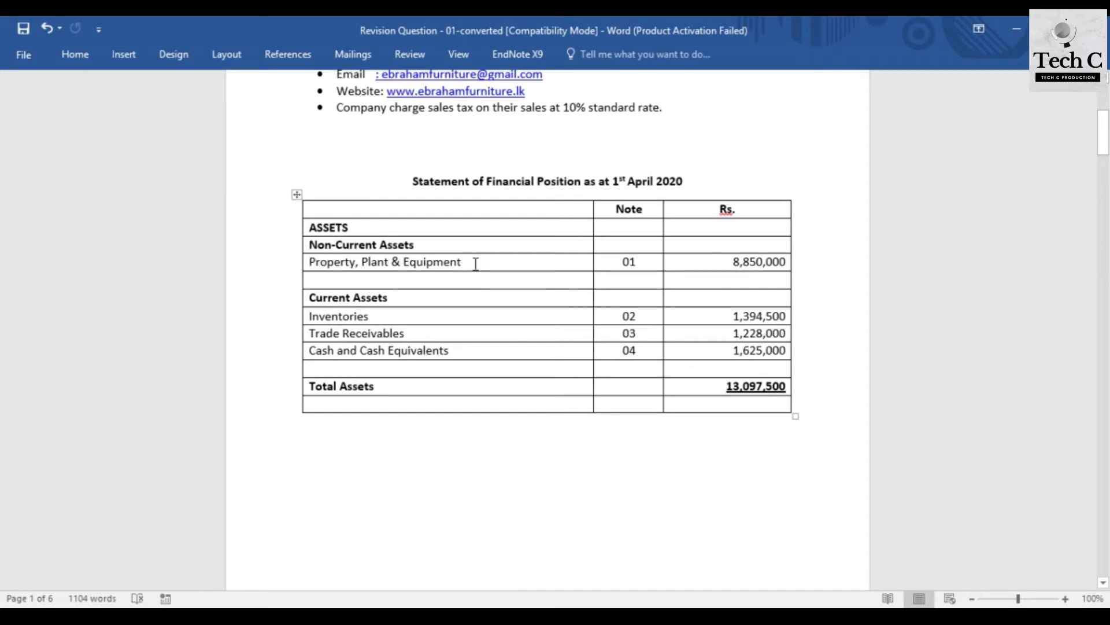
pyautogui.moveTo(306, 299)
pyautogui.click(297, 244)
pyautogui.click(312, 258)
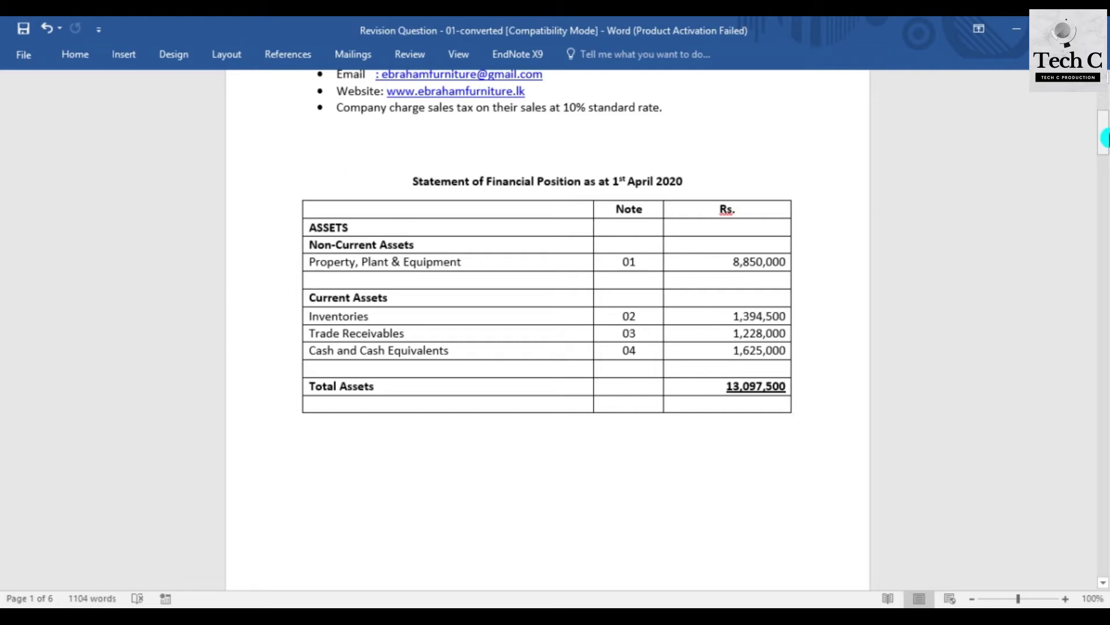
pyautogui.click(1104, 137)
pyautogui.moveTo(1105, 137); pyautogui.dragTo(1104, 203)
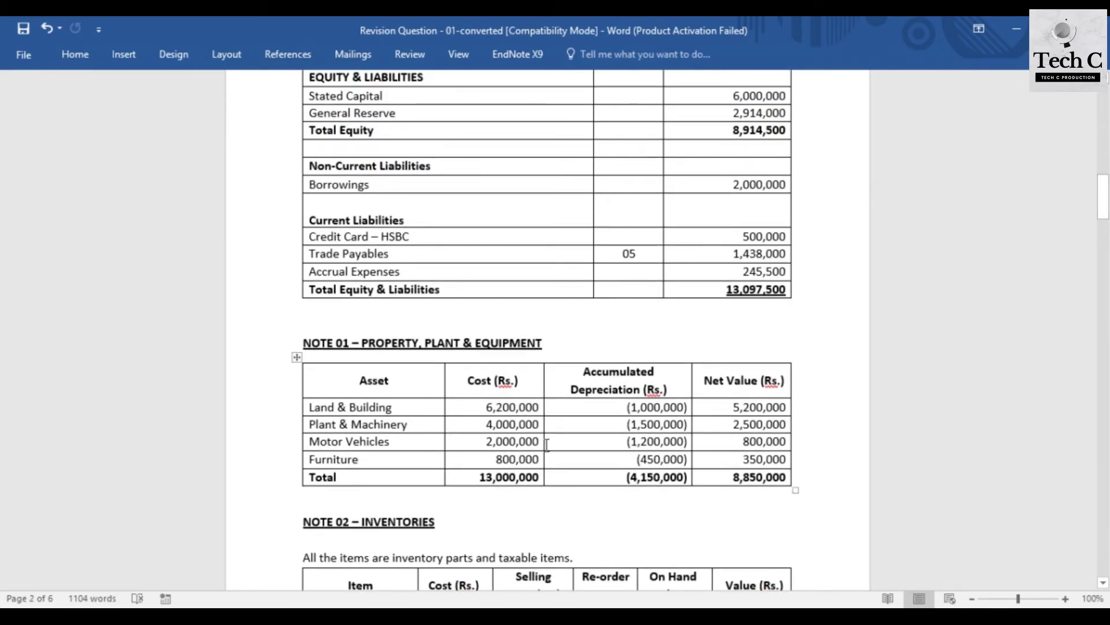
pyautogui.click(1101, 201)
pyautogui.moveTo(1100, 201); pyautogui.dragTo(1099, 208)
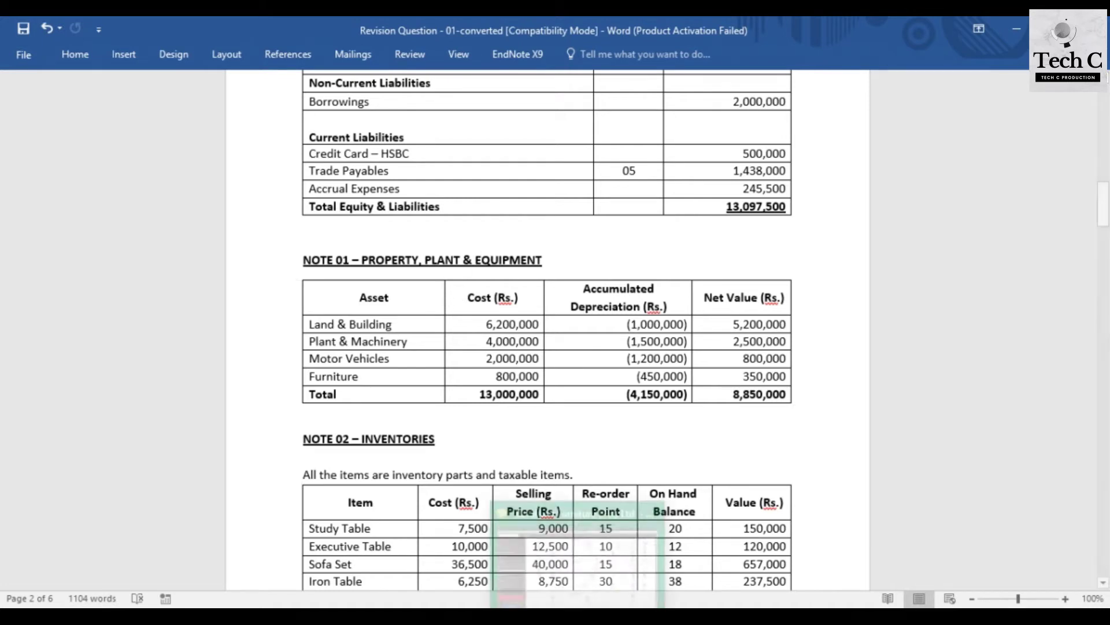
pyautogui.moveTo(578, 616)
pyautogui.click(578, 549)
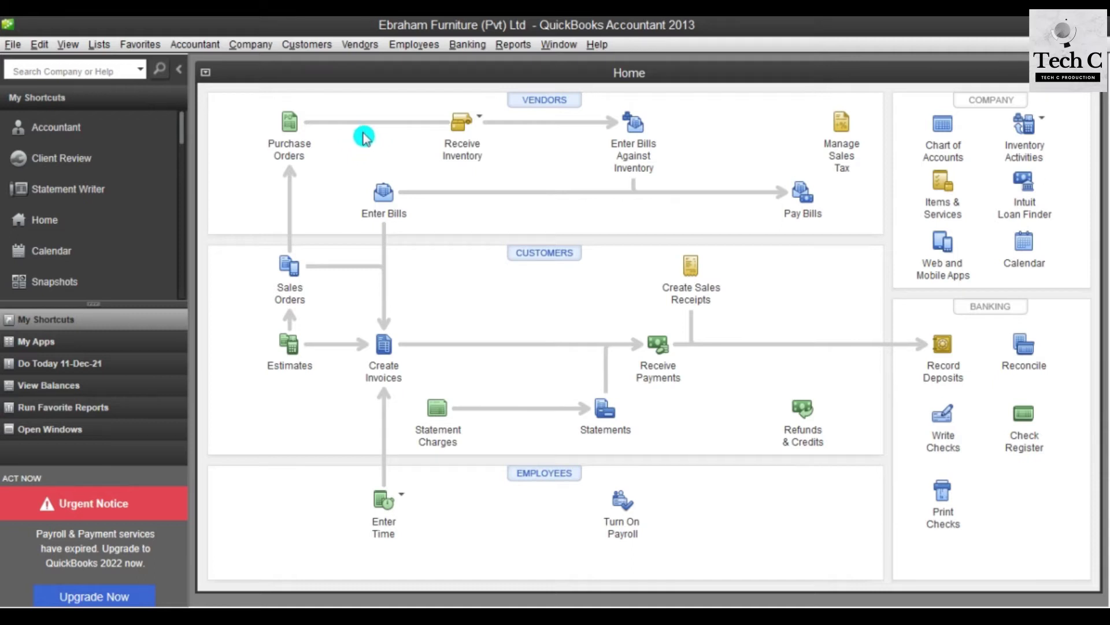
# Step: Bring the Word Revision Question document with Note 01 back to the front
pyautogui.moveTo(538, 615)
pyautogui.click(538, 555)
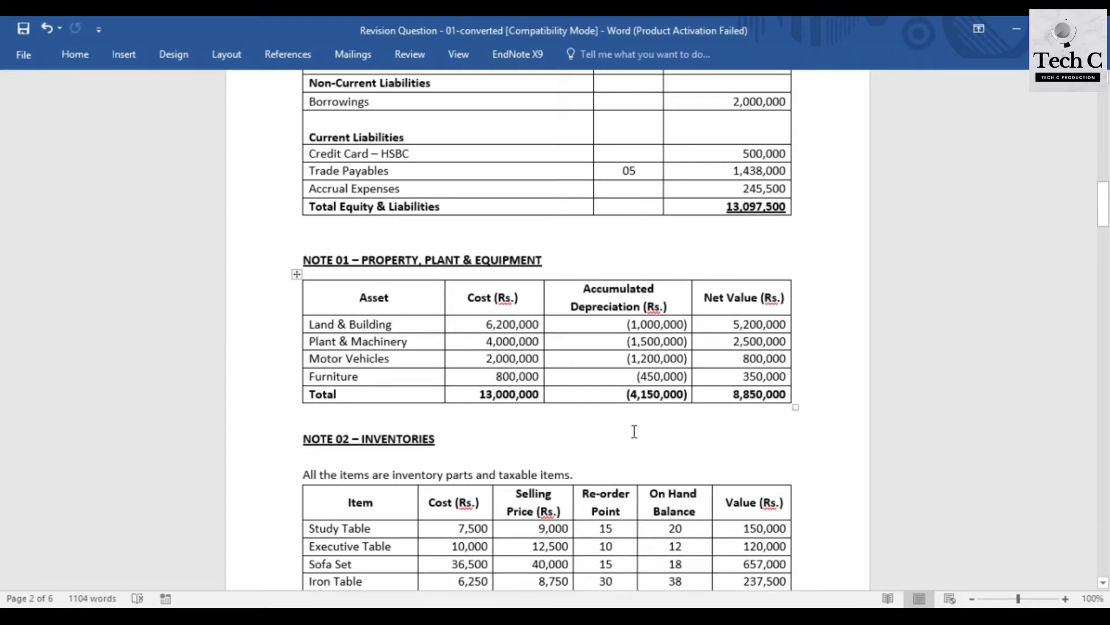
# Step: Bring QuickBooks' Ebraham Furniture Home page back to the front
pyautogui.click(592, 599)
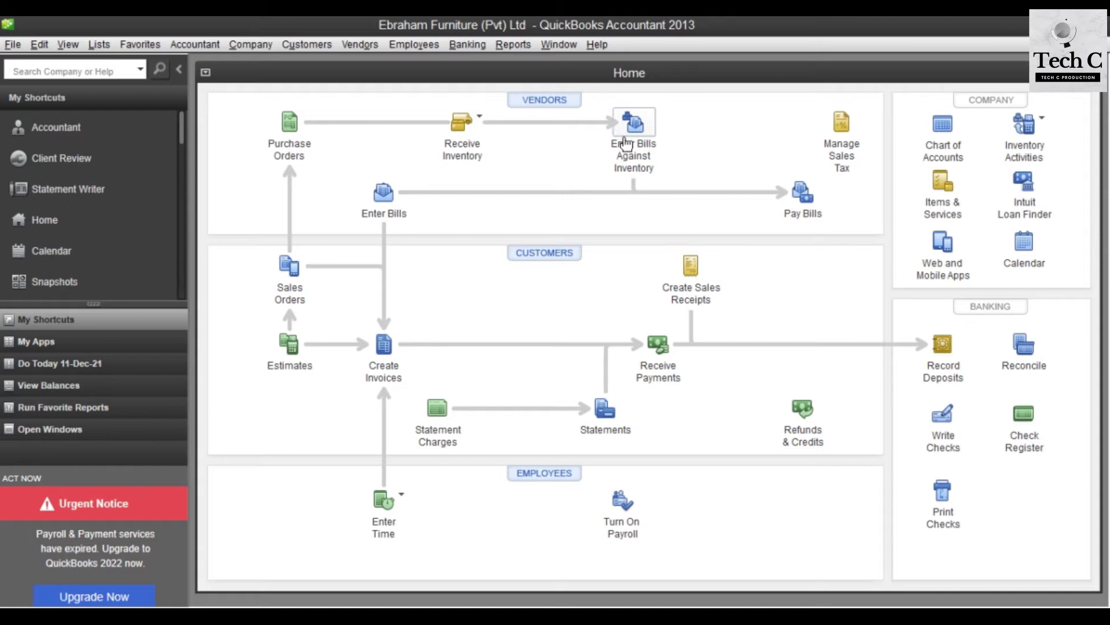
# Step: Open the chart of accounts maximized, start a new account, then return to Word's Note 01
pyautogui.click(937, 132)
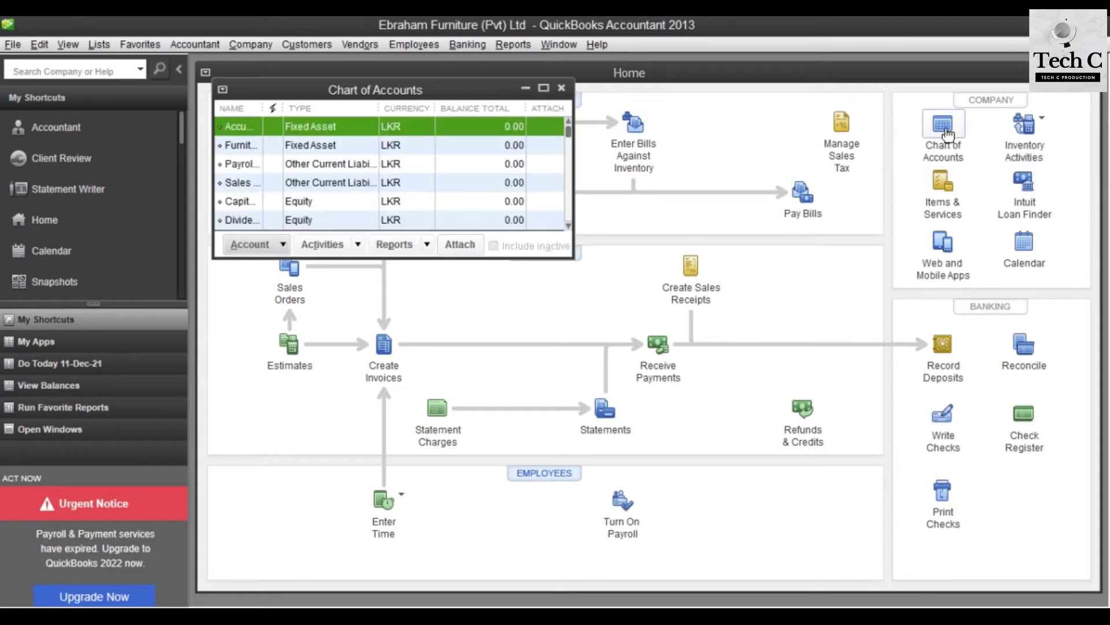
pyautogui.click(544, 88)
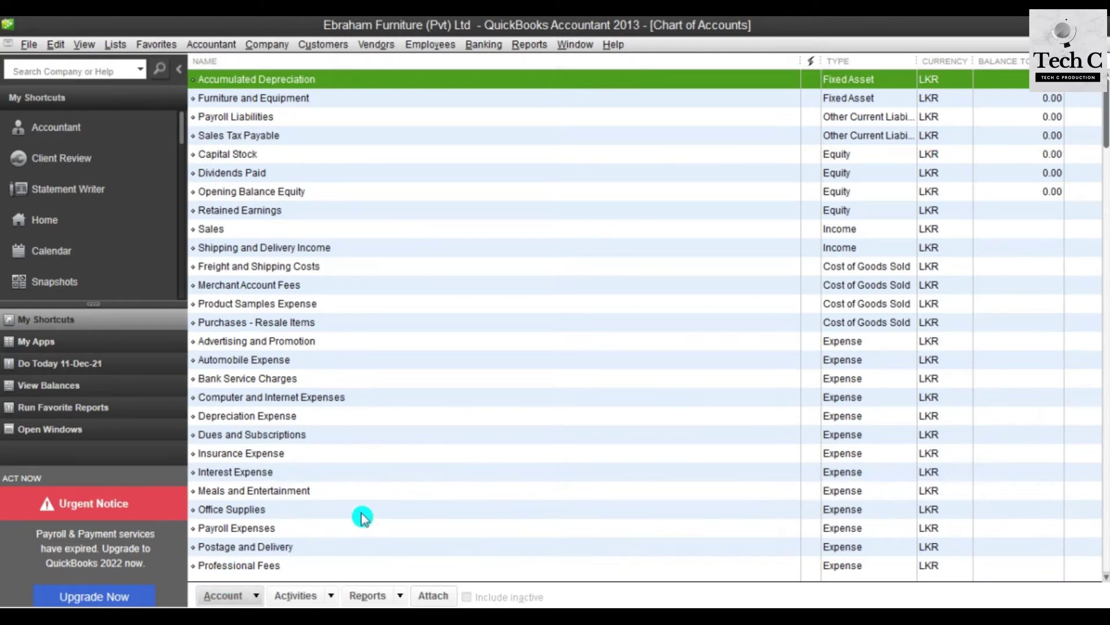
pyautogui.click(249, 597)
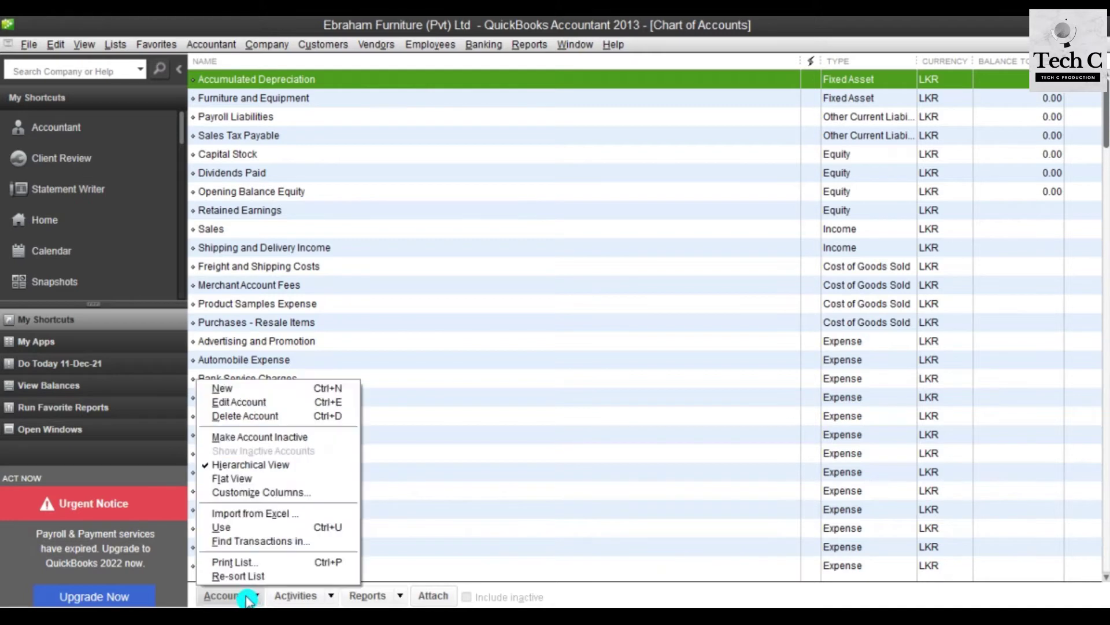
pyautogui.click(282, 393)
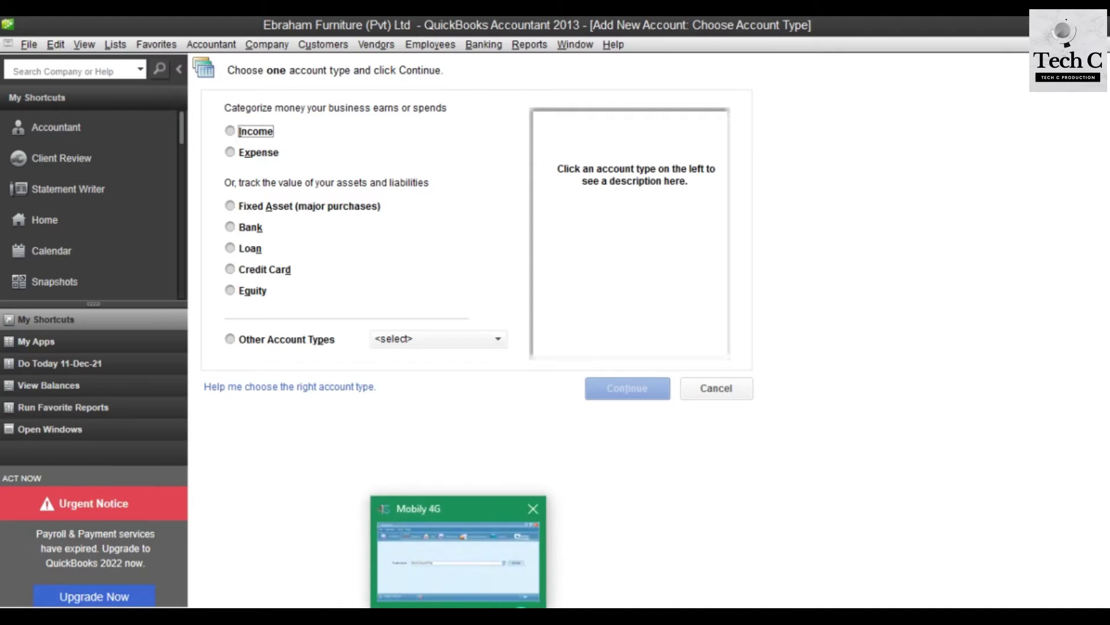
pyautogui.click(458, 616)
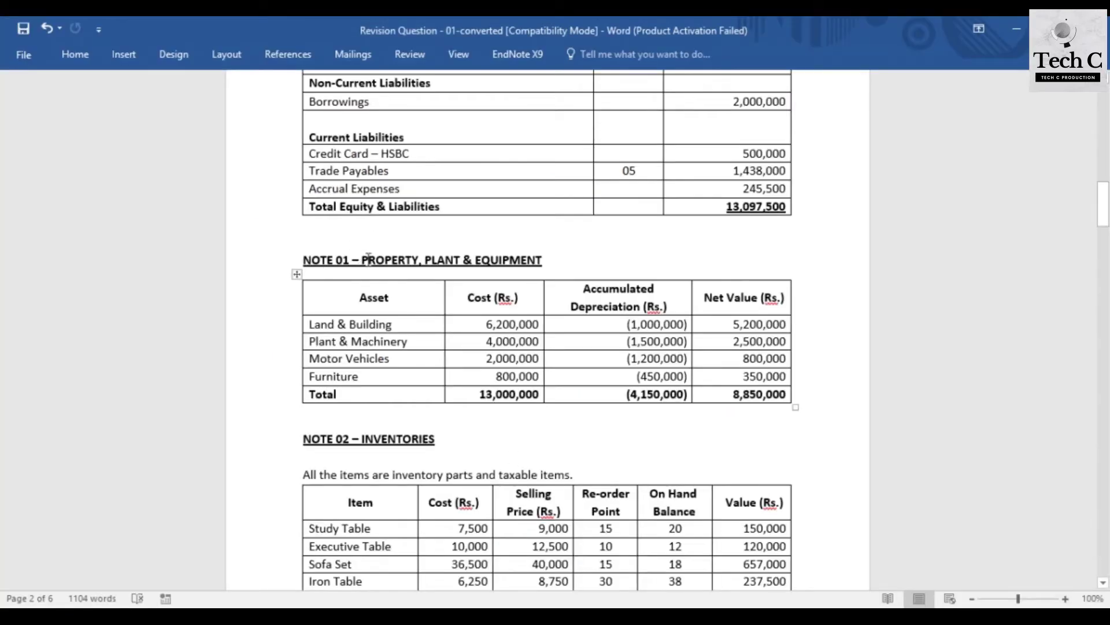
# Step: Scroll up to the Property, Plant & Equipment line, then return to QuickBooks' account-type choice
pyautogui.moveTo(1105, 201); pyautogui.dragTo(1105, 124)
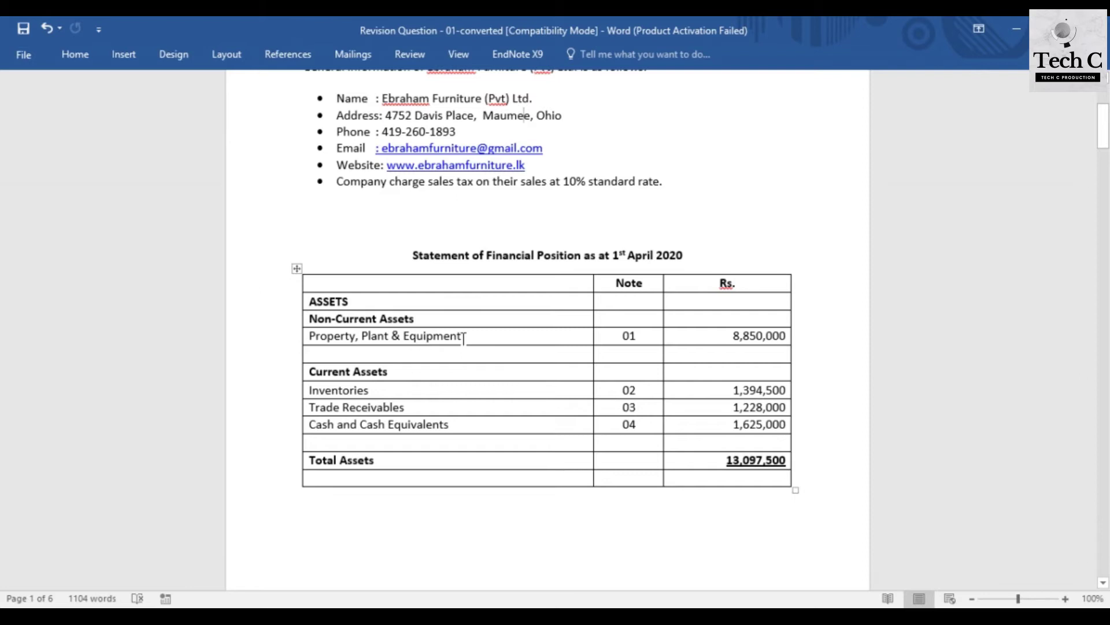
pyautogui.click(562, 582)
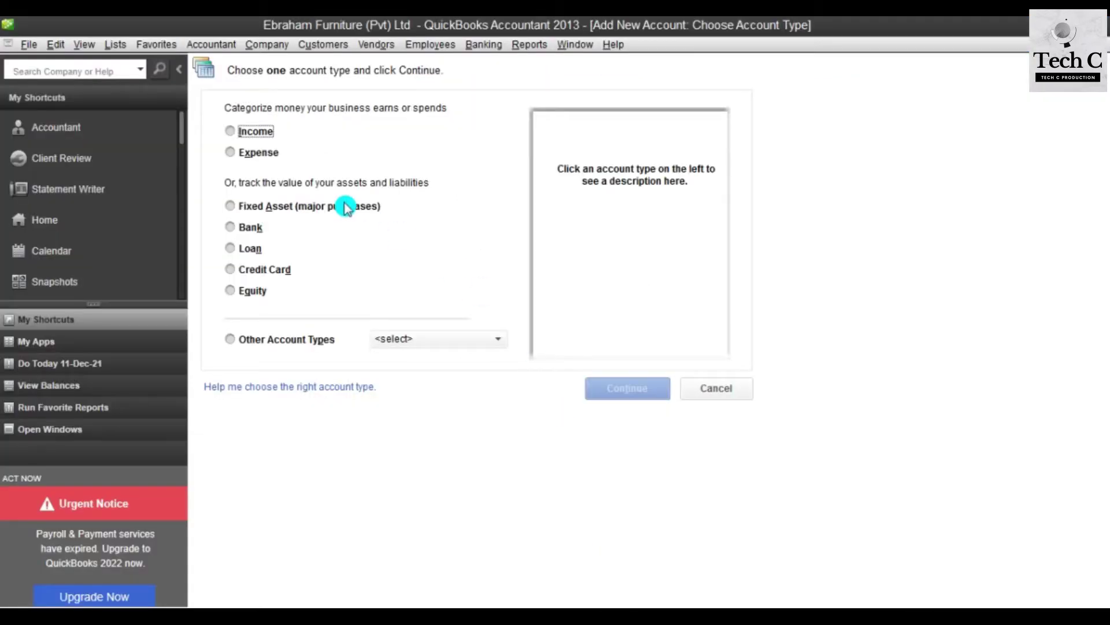
# Step: Choose Fixed Asset as the new account's type and continue to its details form
pyautogui.click(230, 208)
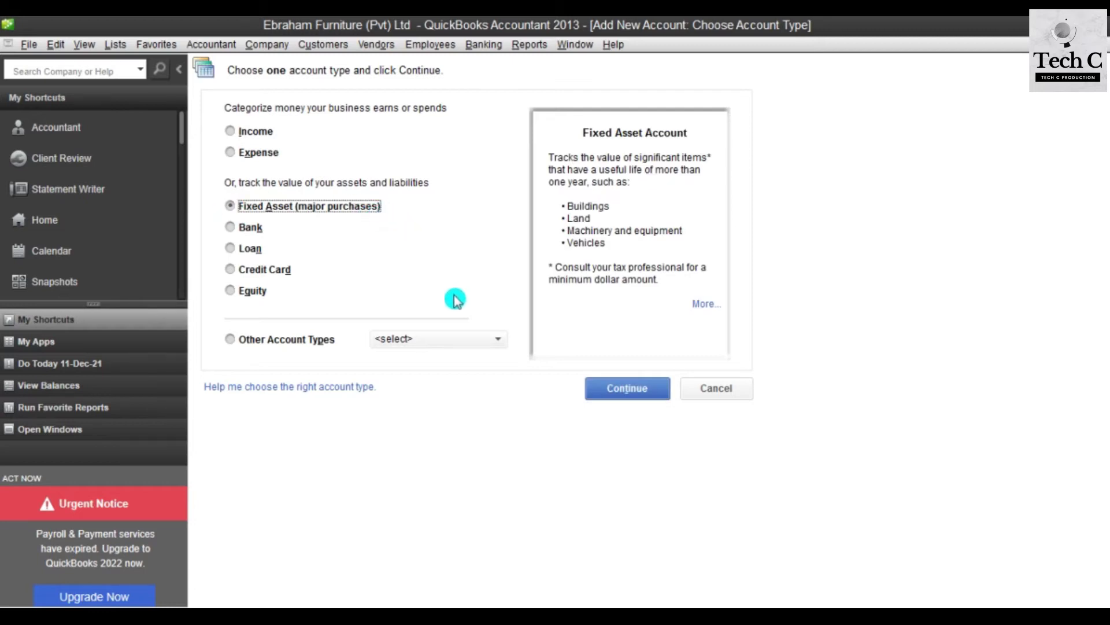
pyautogui.click(632, 390)
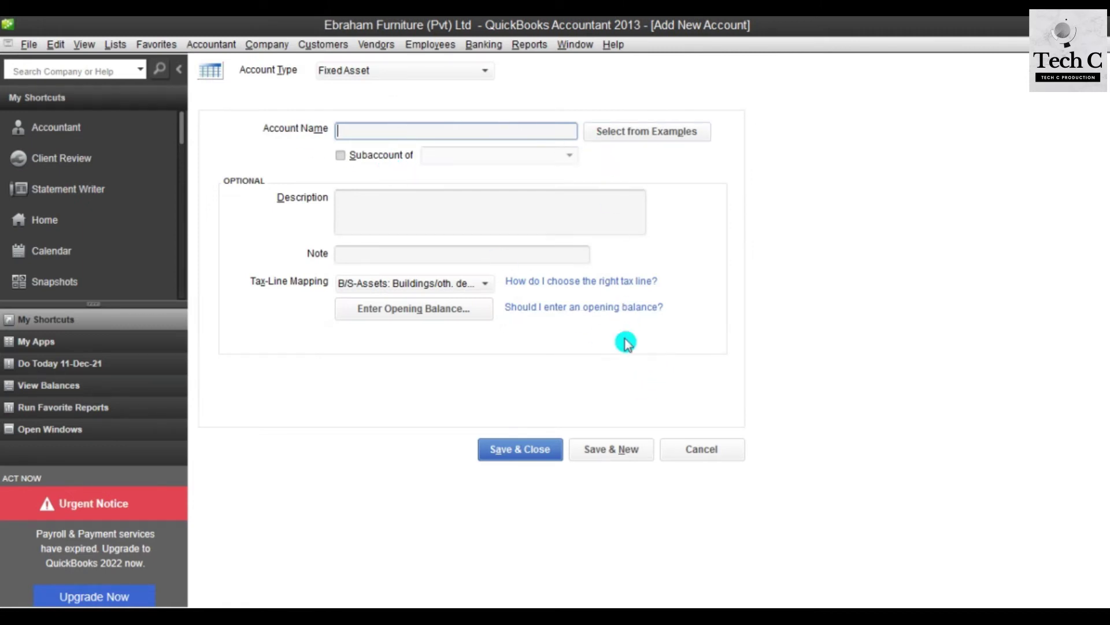
# Step: Copy the 'Land & Building' asset name from the Note 01 table in Word
pyautogui.moveTo(624, 605)
pyautogui.click(578, 581)
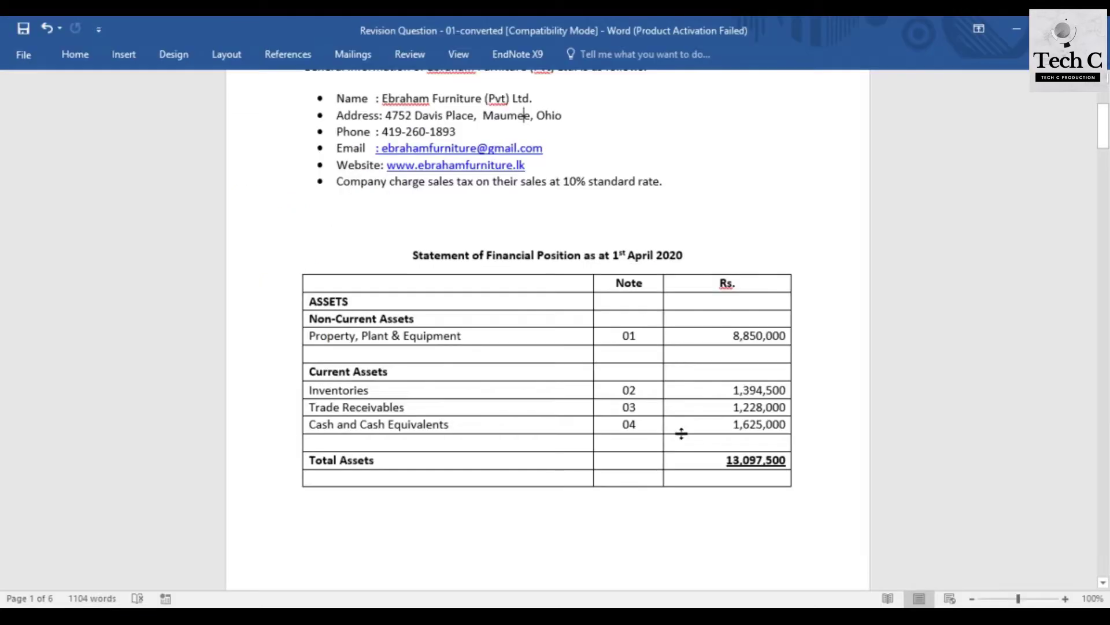
pyautogui.moveTo(1104, 140); pyautogui.dragTo(1103, 213)
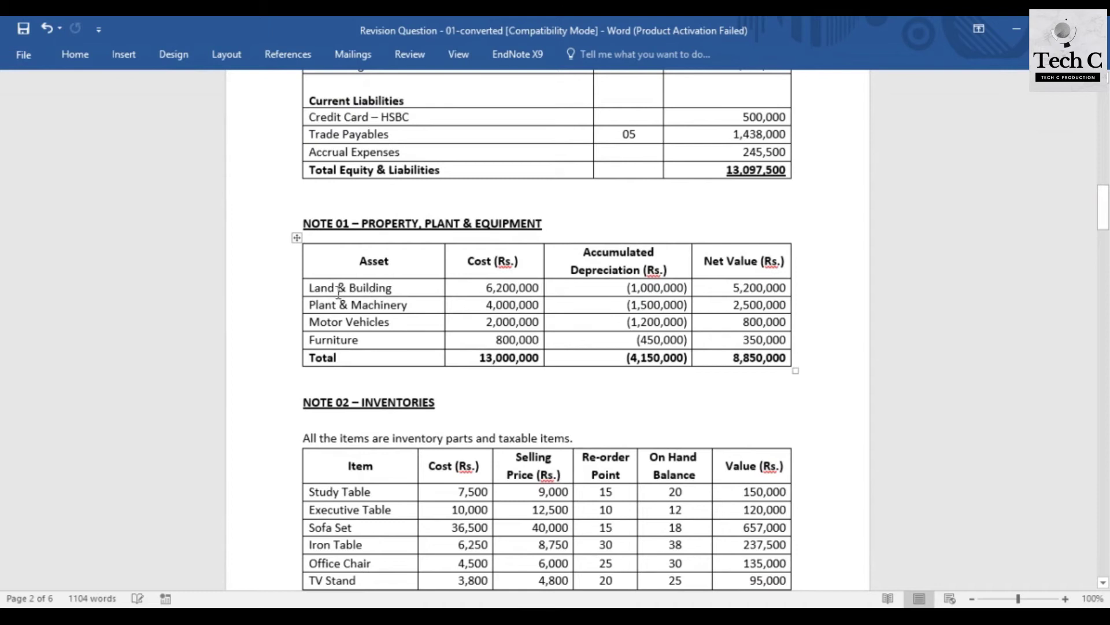
pyautogui.moveTo(404, 288); pyautogui.dragTo(328, 289)
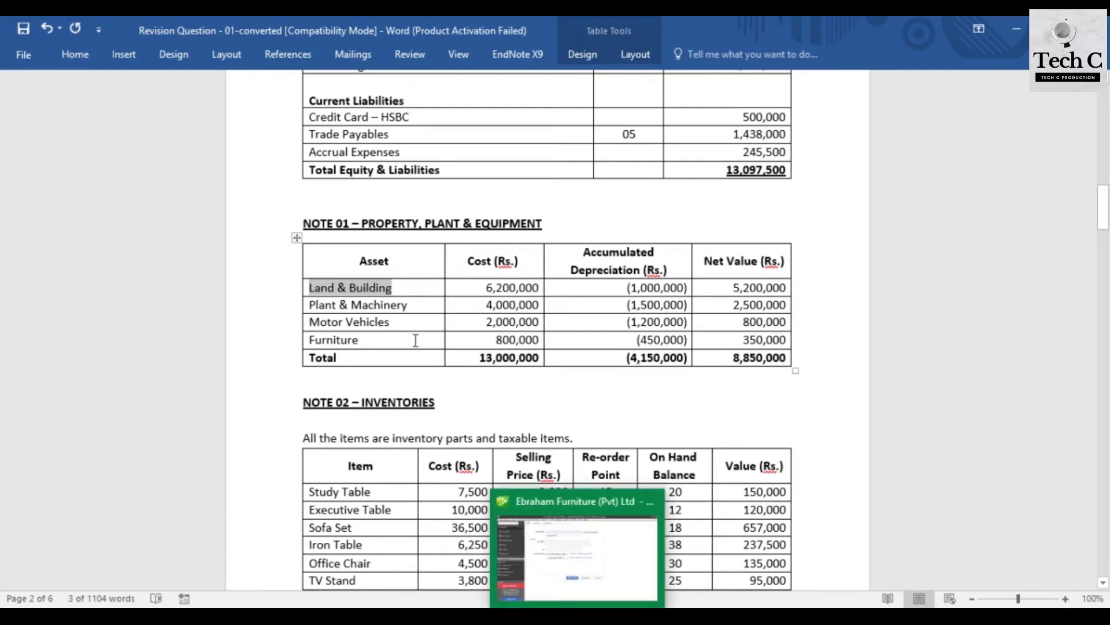
pyautogui.rightClick(368, 288)
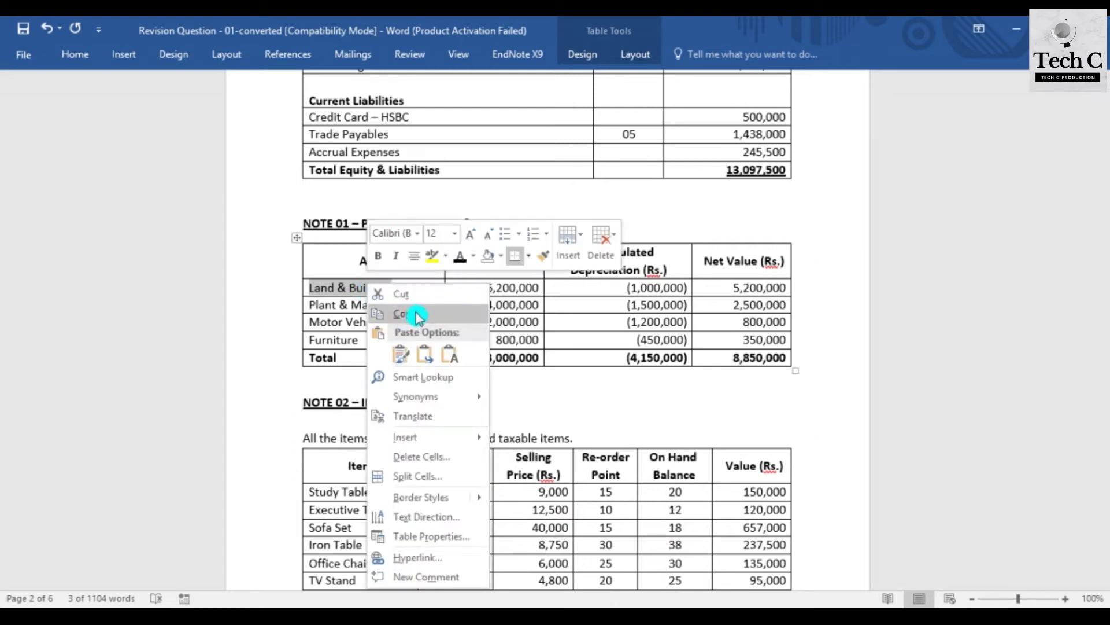
pyautogui.click(322, 289)
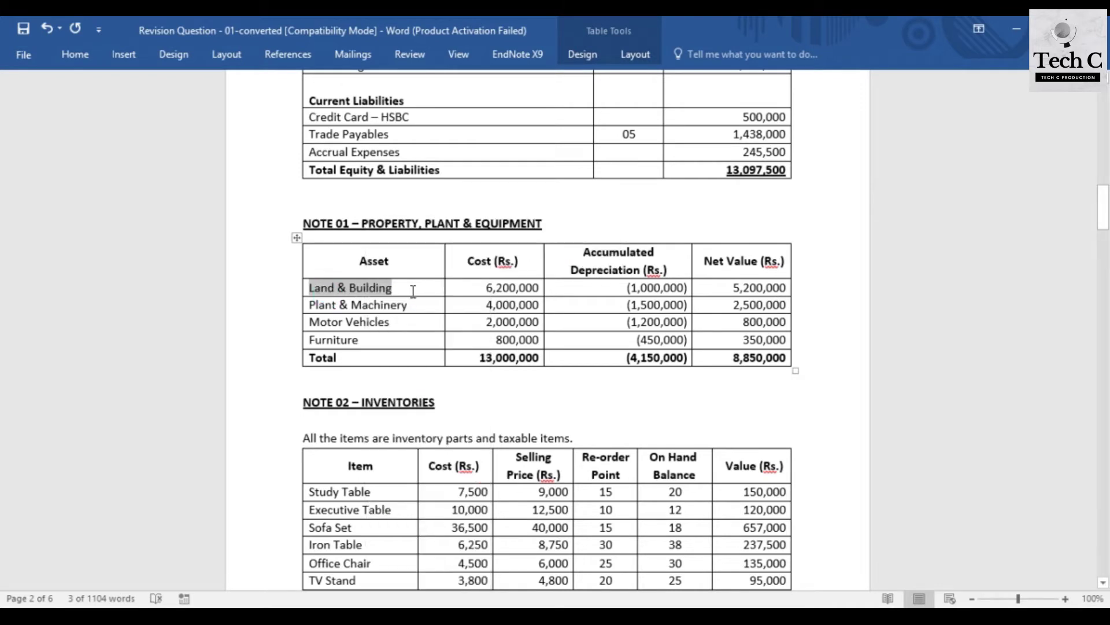
pyautogui.click(413, 290)
# Step: Paste 'Land & Building' as the Account Name of the new Fixed Asset account
pyautogui.moveTo(577, 616)
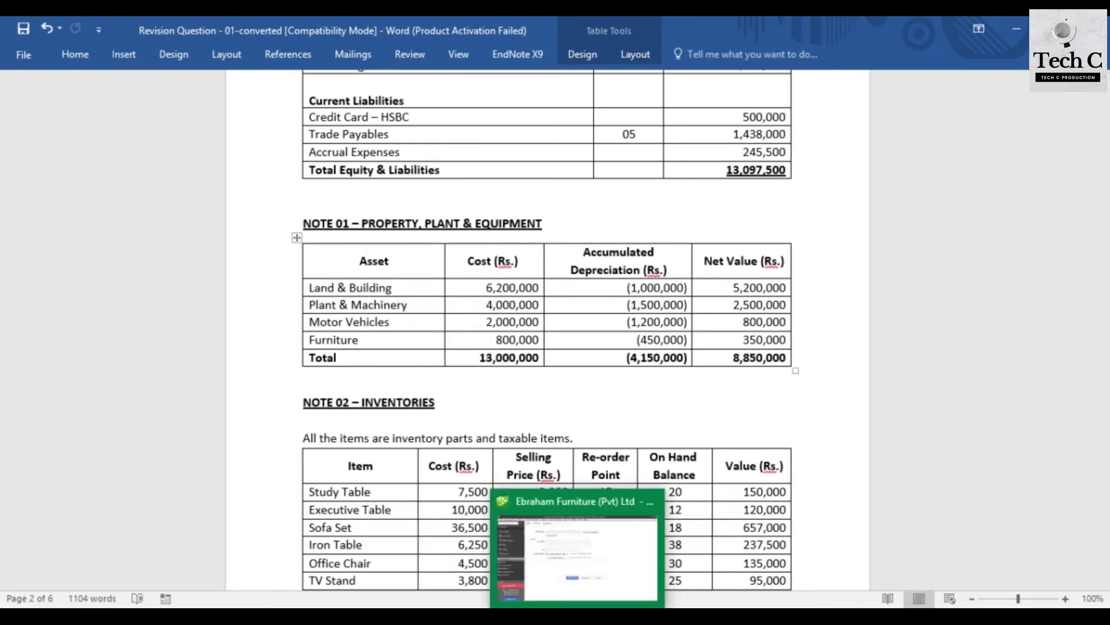
pyautogui.click(578, 555)
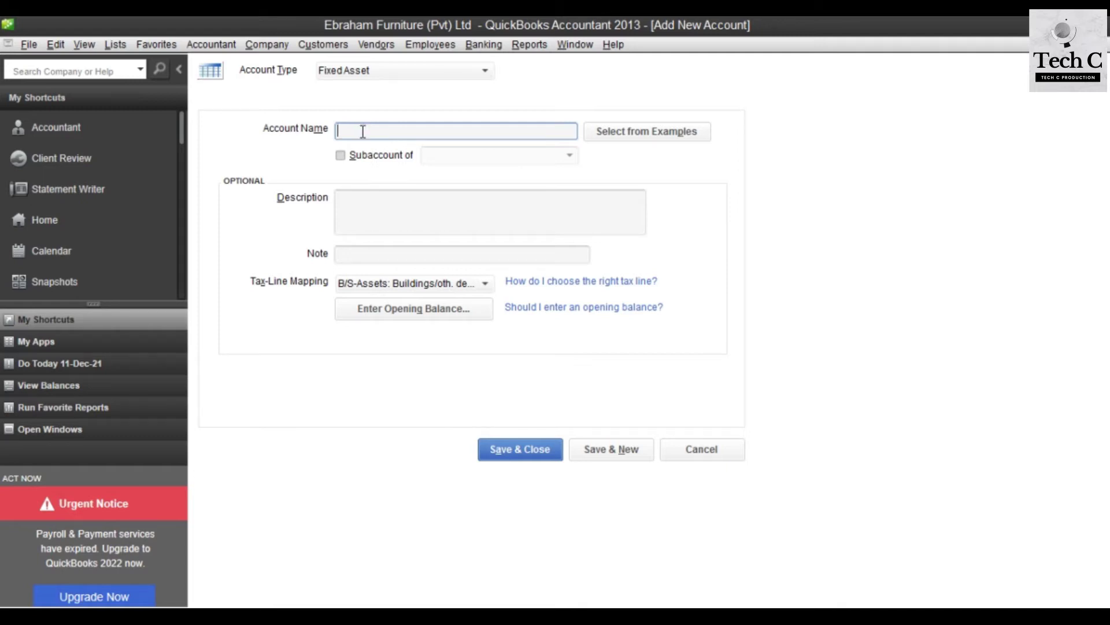
pyautogui.hotkey('ctrl', 'v')
pyautogui.click(451, 186)
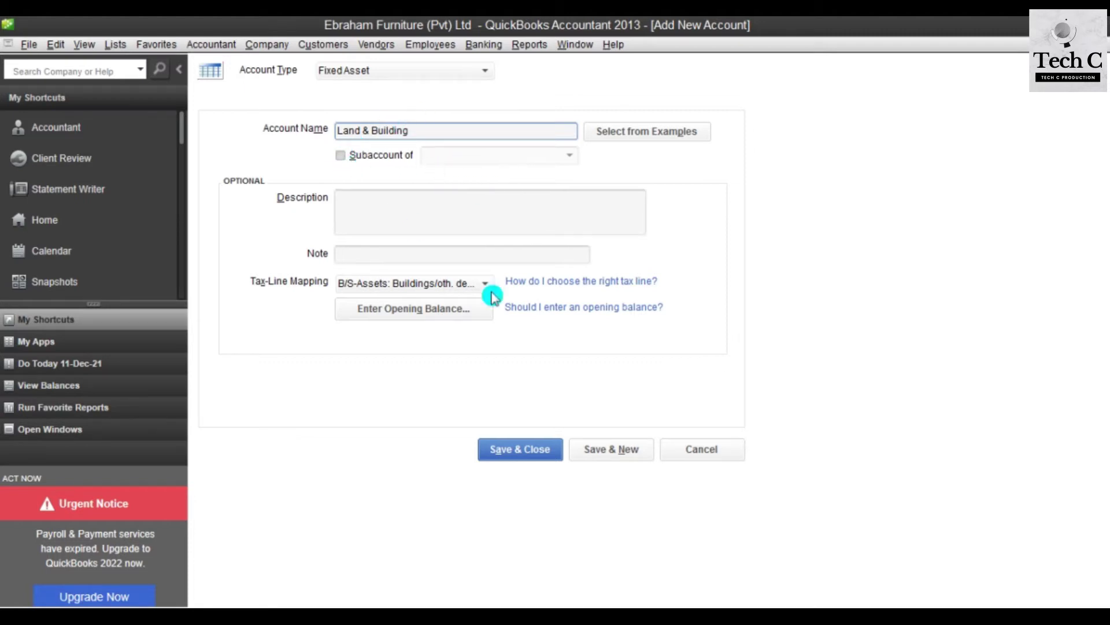
# Step: Tick 'Subaccount of' for Land & Building and drop down the parent-account list
pyautogui.moveTo(544, 613)
pyautogui.click(538, 550)
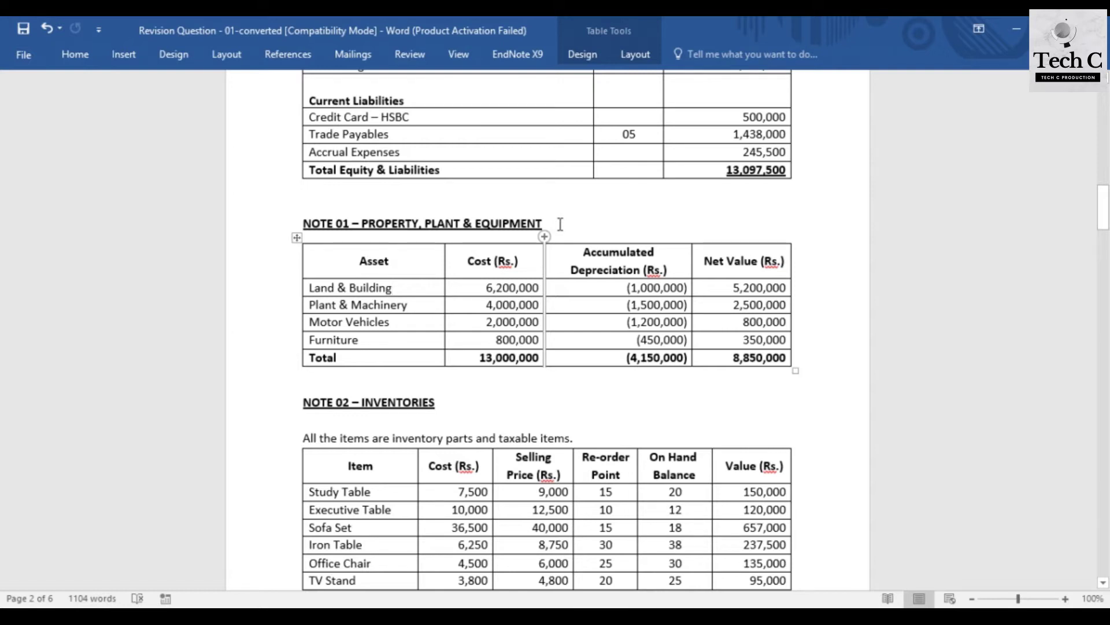
pyautogui.moveTo(578, 607)
pyautogui.click(579, 555)
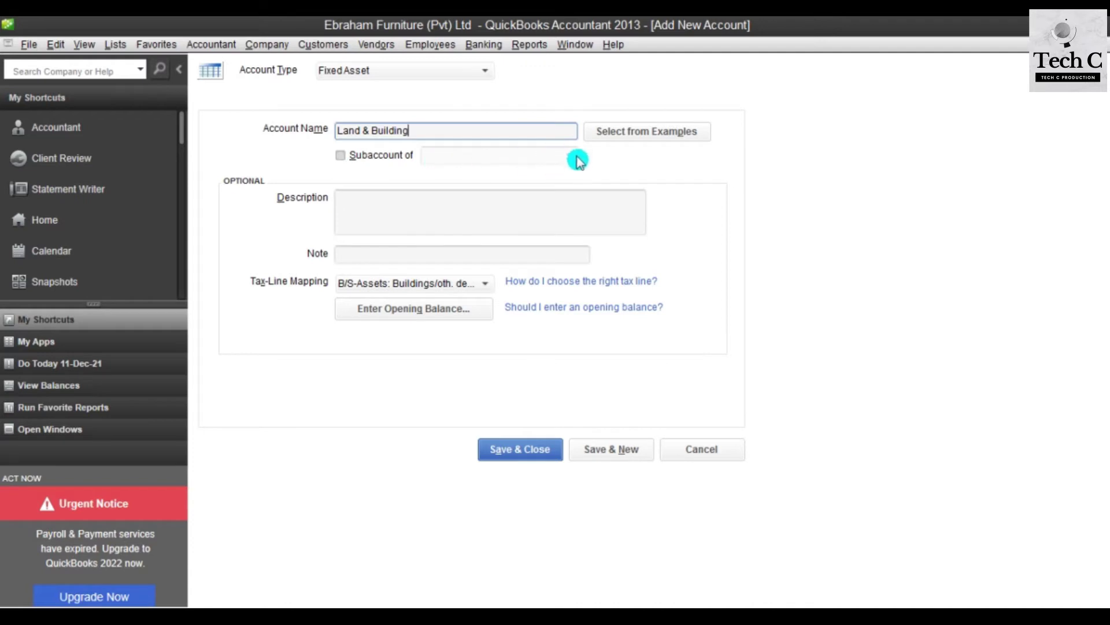
pyautogui.click(345, 157)
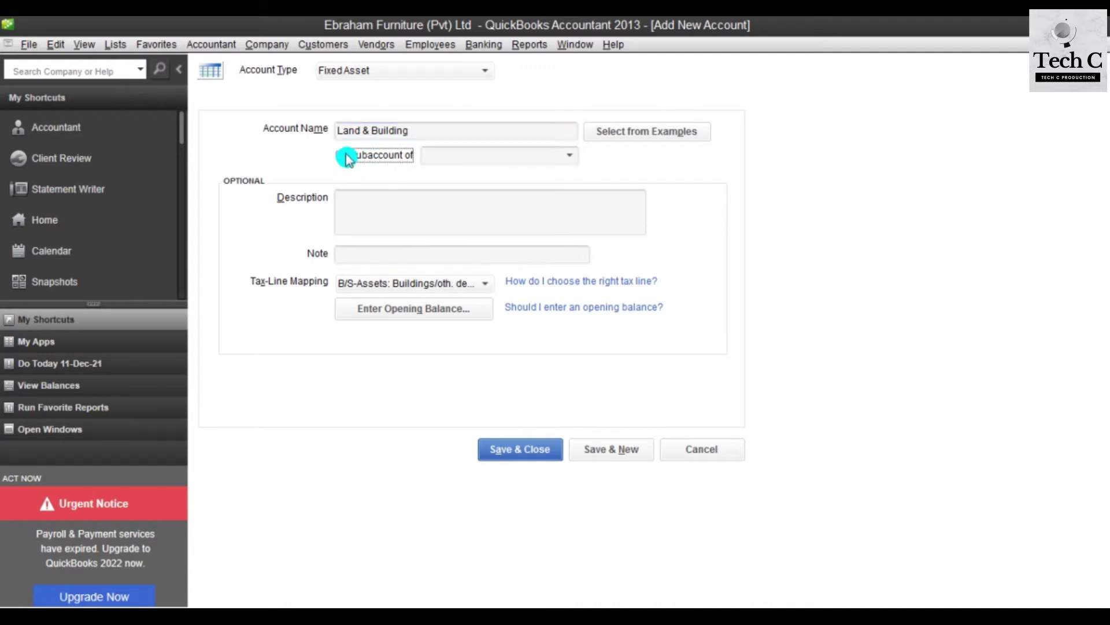
pyautogui.click(567, 157)
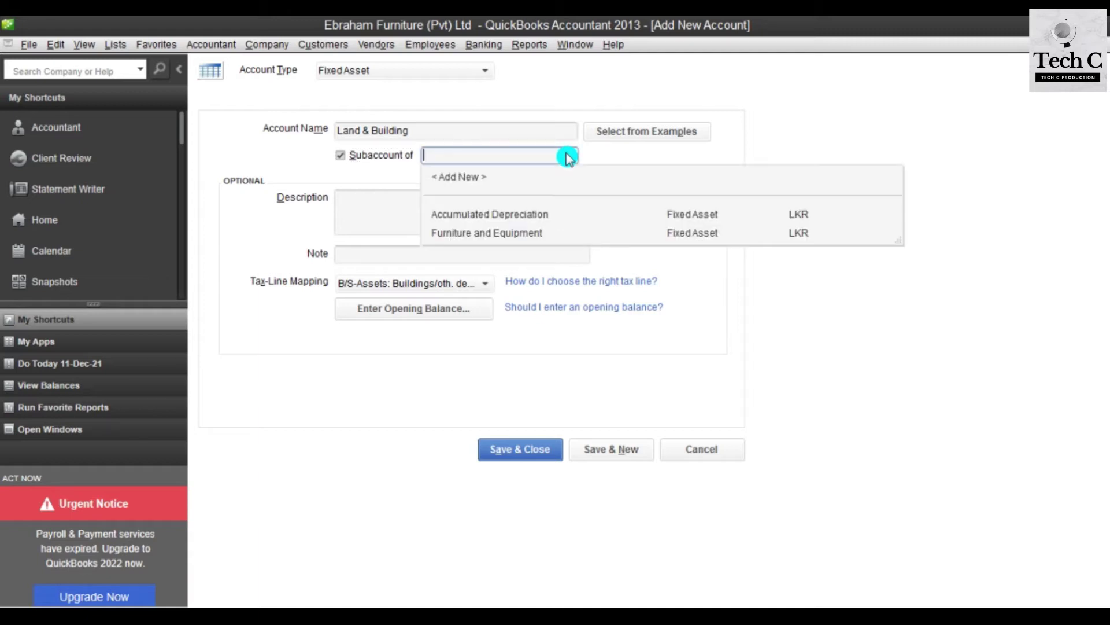
# Step: Add a new parent account 'Property Plant & Equipment' from the Subaccount list and save it
pyautogui.click(475, 172)
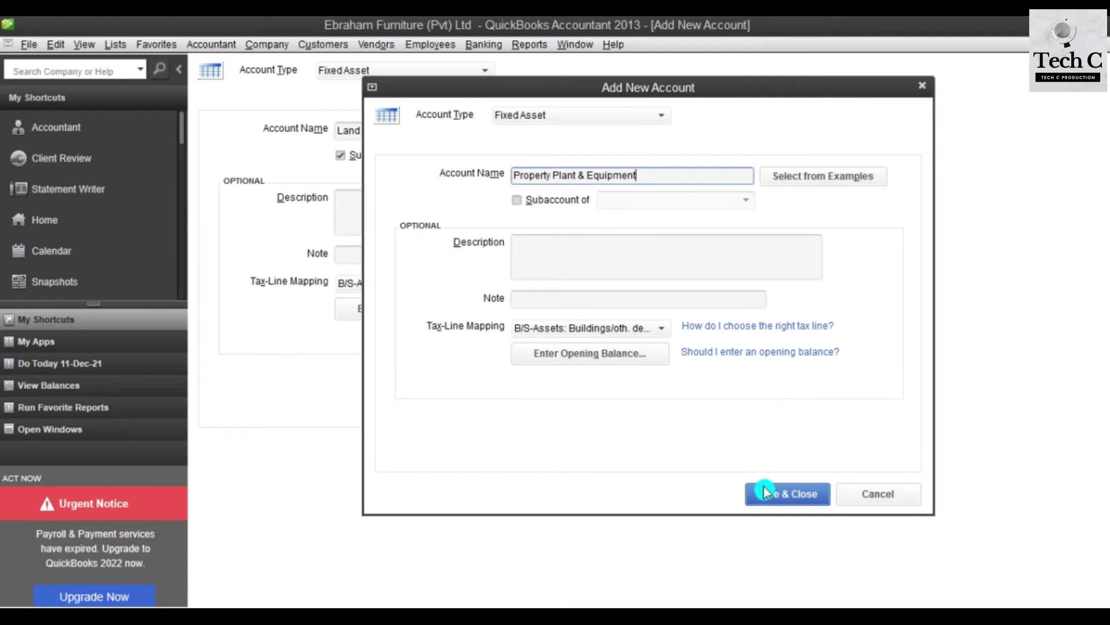
pyautogui.click(784, 494)
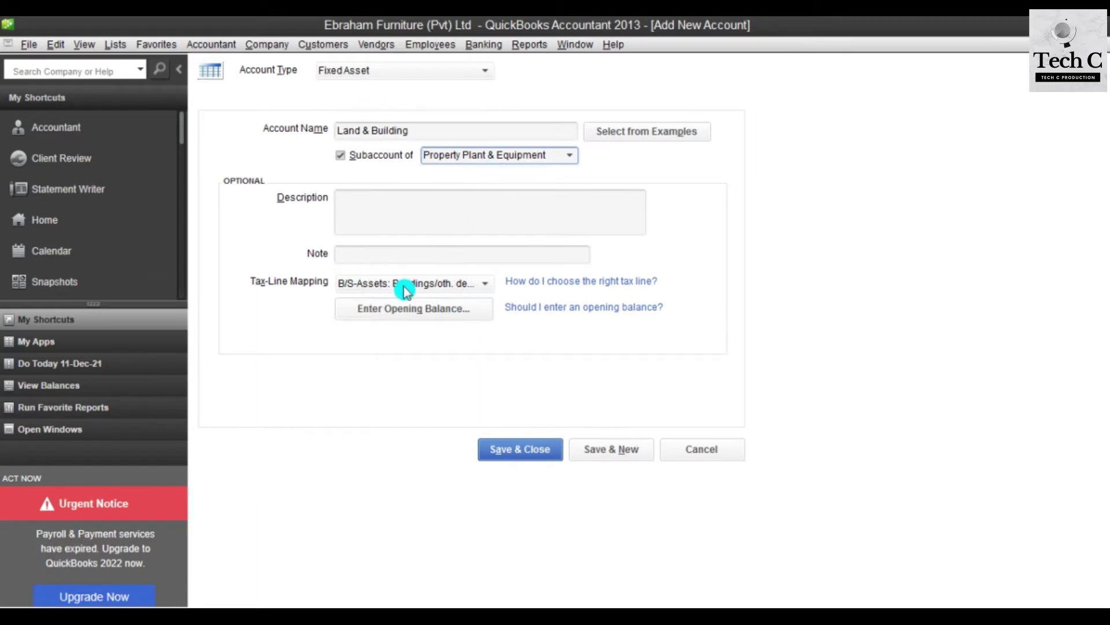
# Step: Enter a 6,200,000 opening balance for Land & Building, taken from Note 01
pyautogui.click(444, 314)
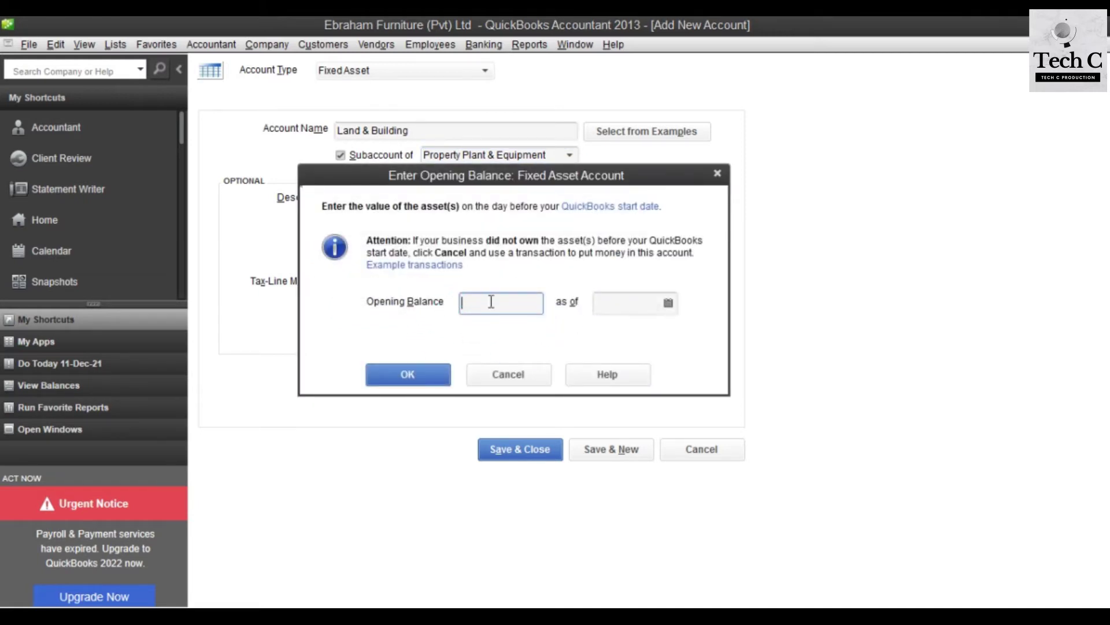
pyautogui.moveTo(538, 604)
pyautogui.click(538, 555)
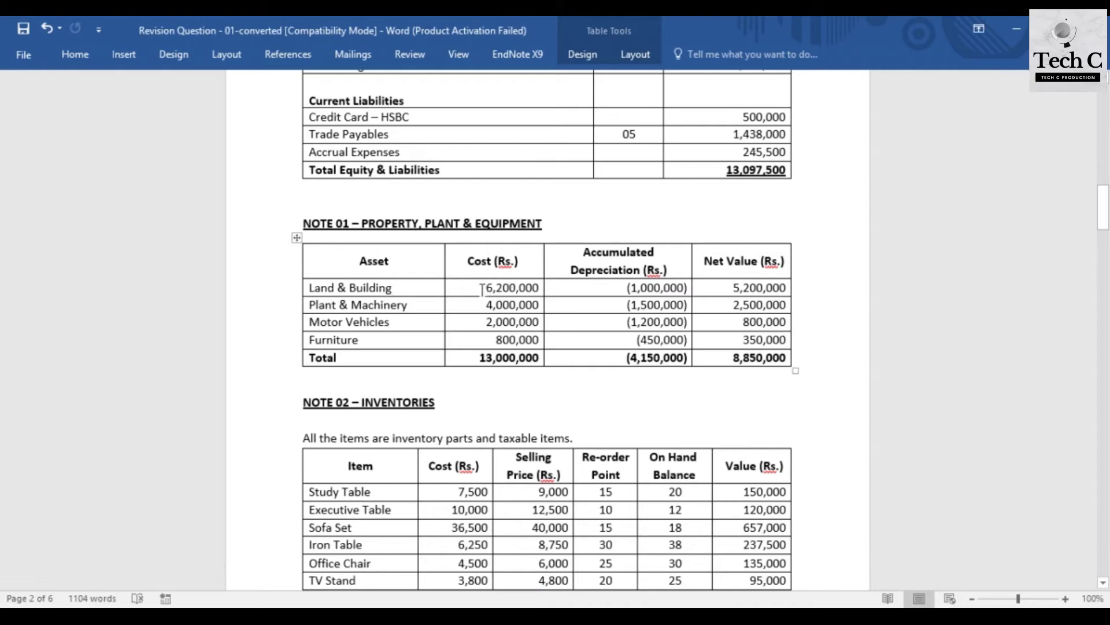
pyautogui.moveTo(489, 287); pyautogui.dragTo(538, 284)
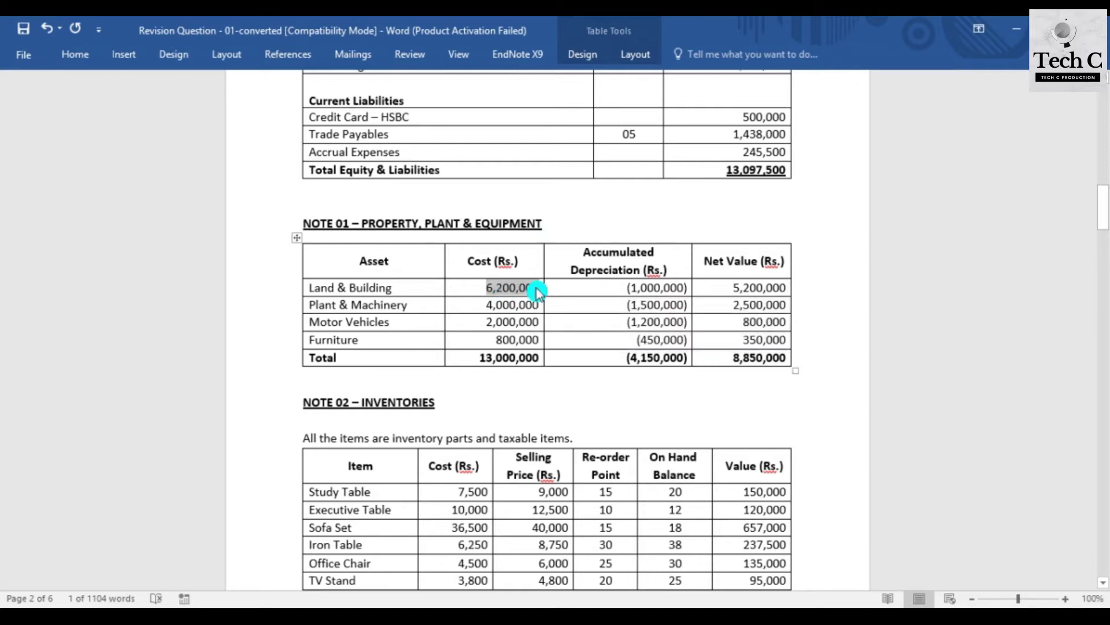
pyautogui.click(577, 599)
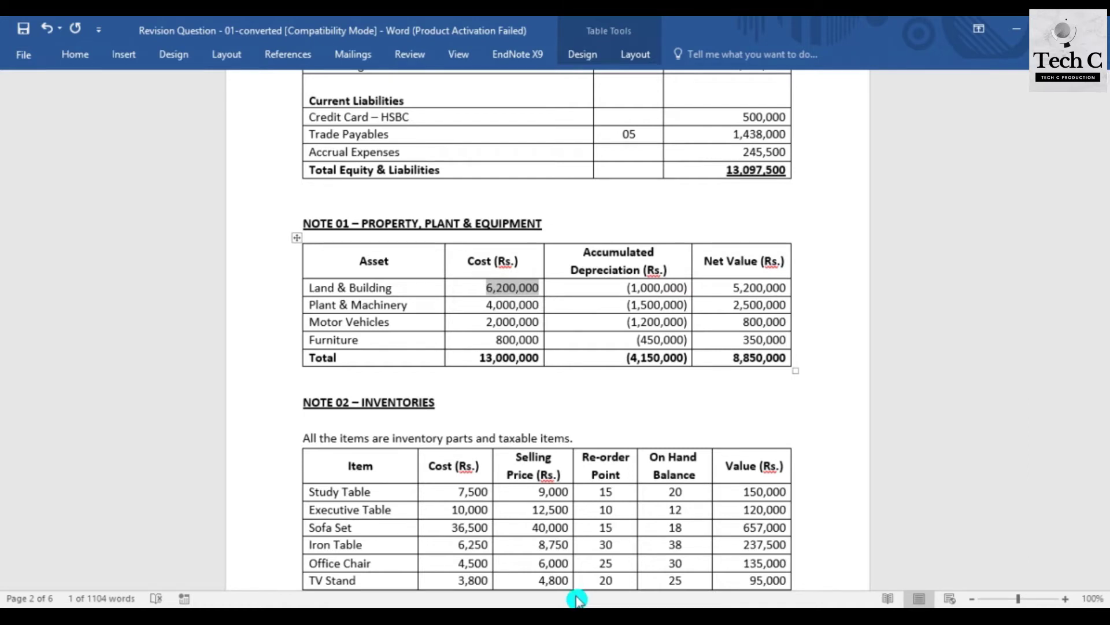
pyautogui.click(577, 601)
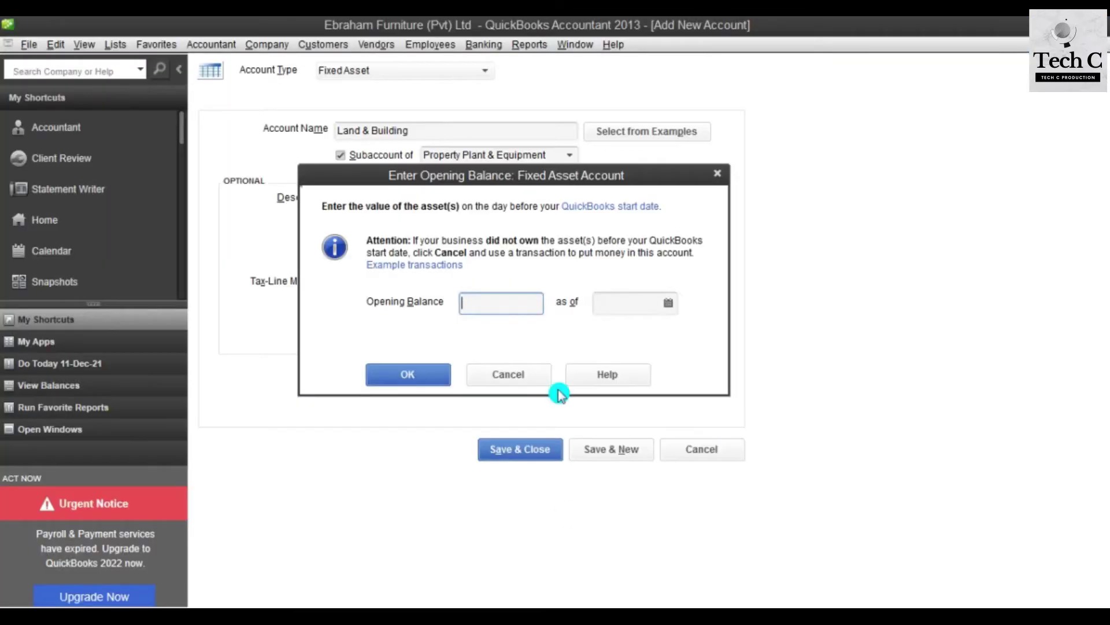
pyautogui.write('6,200,000')
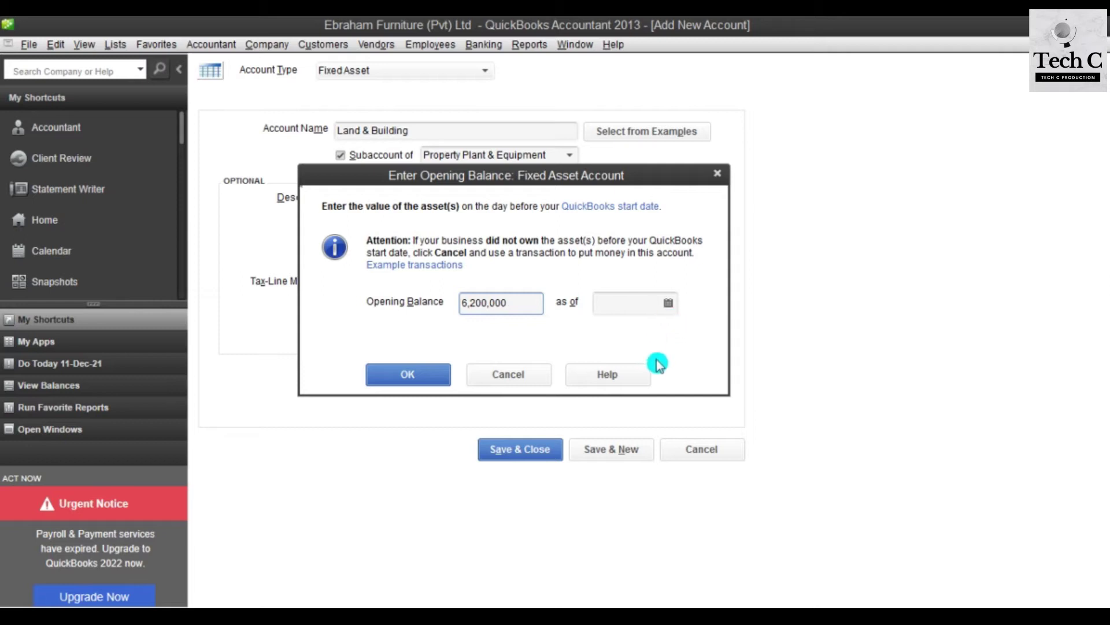
# Step: Set the opening balance's as-of date to 01-04-2020 and confirm the 6,200,000.00 balance
pyautogui.click(662, 293)
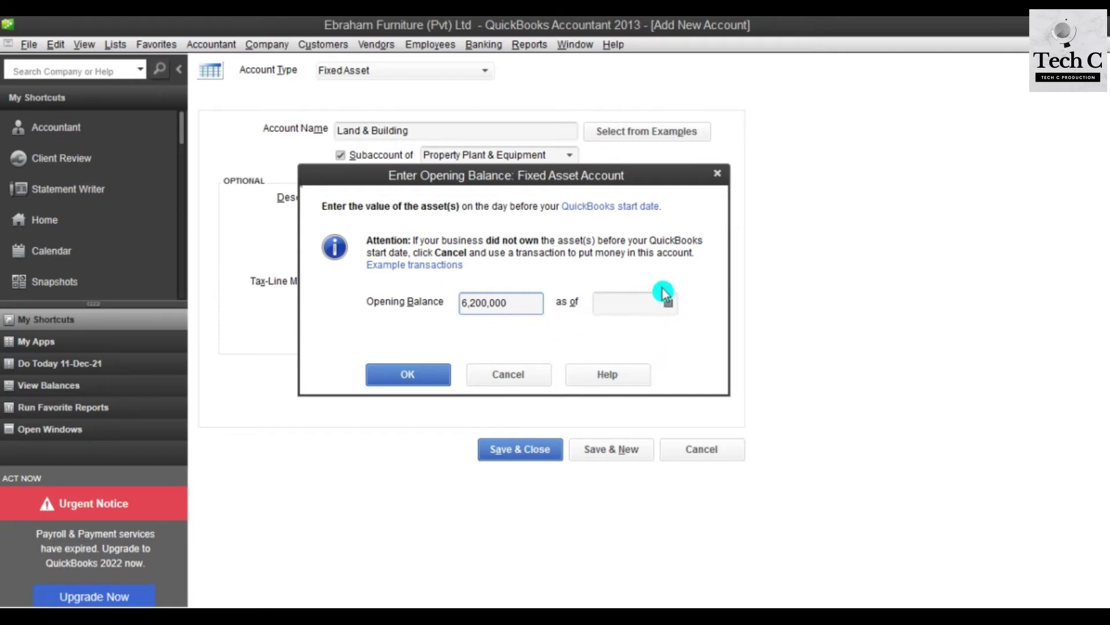
pyautogui.click(535, 555)
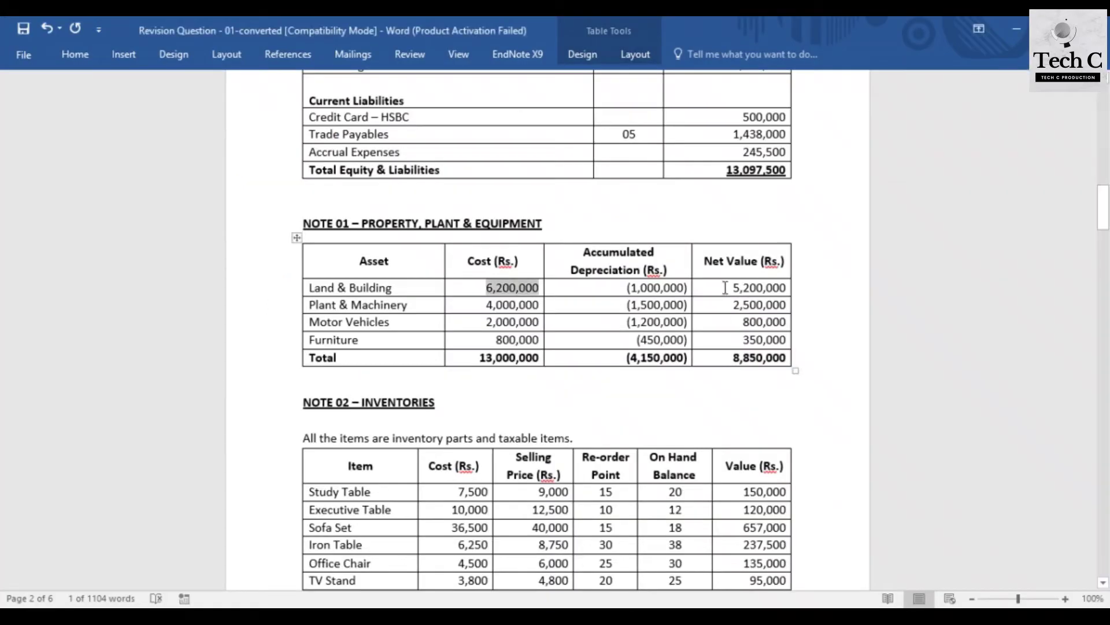
pyautogui.moveTo(1103, 208); pyautogui.dragTo(1104, 119)
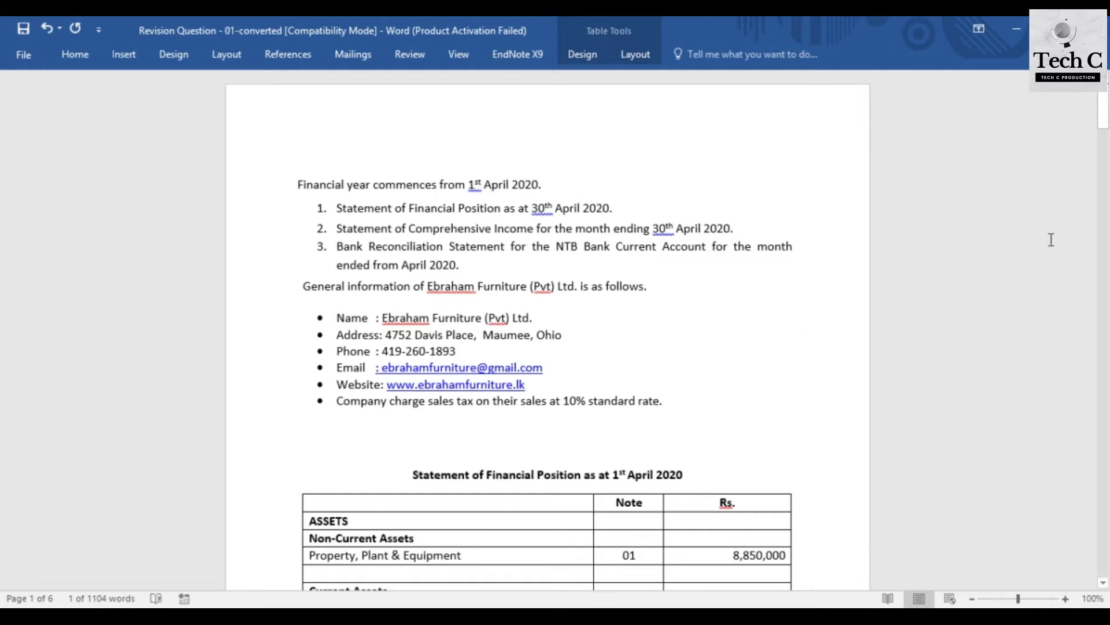
pyautogui.moveTo(1103, 130); pyautogui.dragTo(1102, 220)
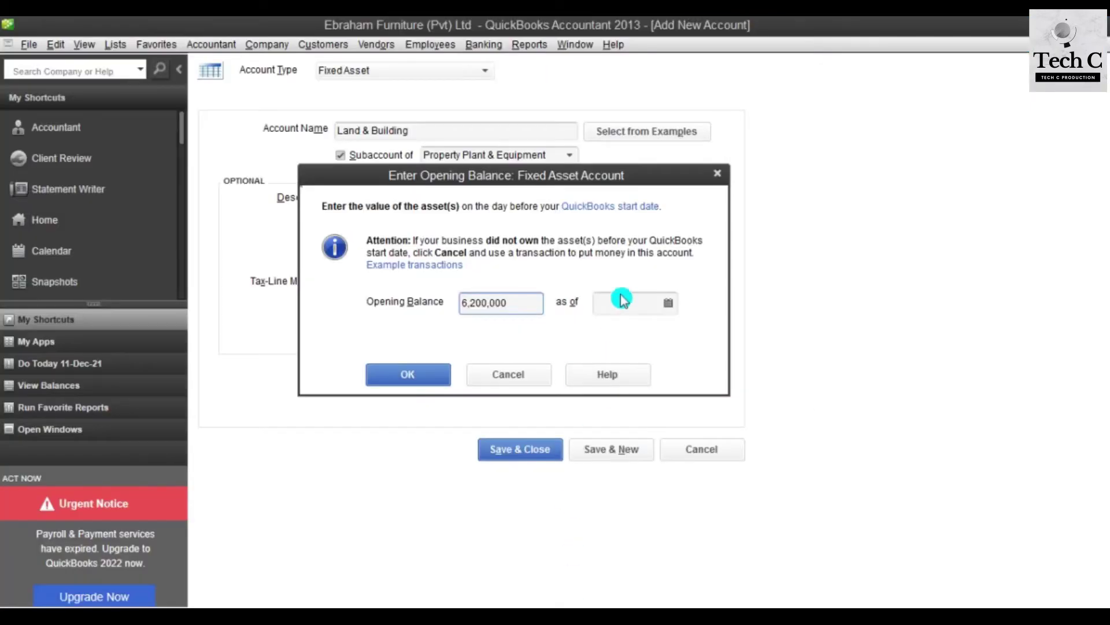
pyautogui.click(669, 302)
pyautogui.click(617, 335)
pyautogui.click(618, 335)
pyautogui.click(618, 334)
pyautogui.click(618, 335)
pyautogui.click(617, 335)
pyautogui.click(617, 335)
pyautogui.click(616, 334)
pyautogui.click(617, 335)
pyautogui.click(616, 335)
pyautogui.click(617, 334)
pyautogui.click(617, 335)
pyautogui.click(617, 335)
pyautogui.click(617, 334)
pyautogui.click(616, 335)
pyautogui.click(617, 335)
pyautogui.click(616, 335)
pyautogui.click(616, 335)
pyautogui.click(613, 334)
pyautogui.click(613, 333)
pyautogui.click(669, 386)
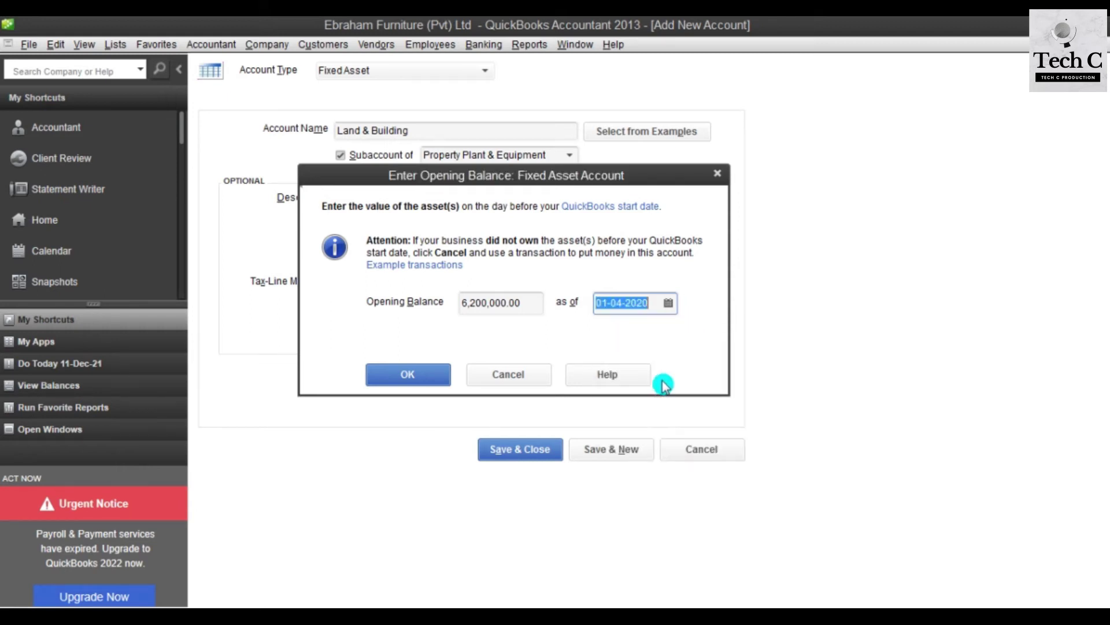
pyautogui.click(656, 302)
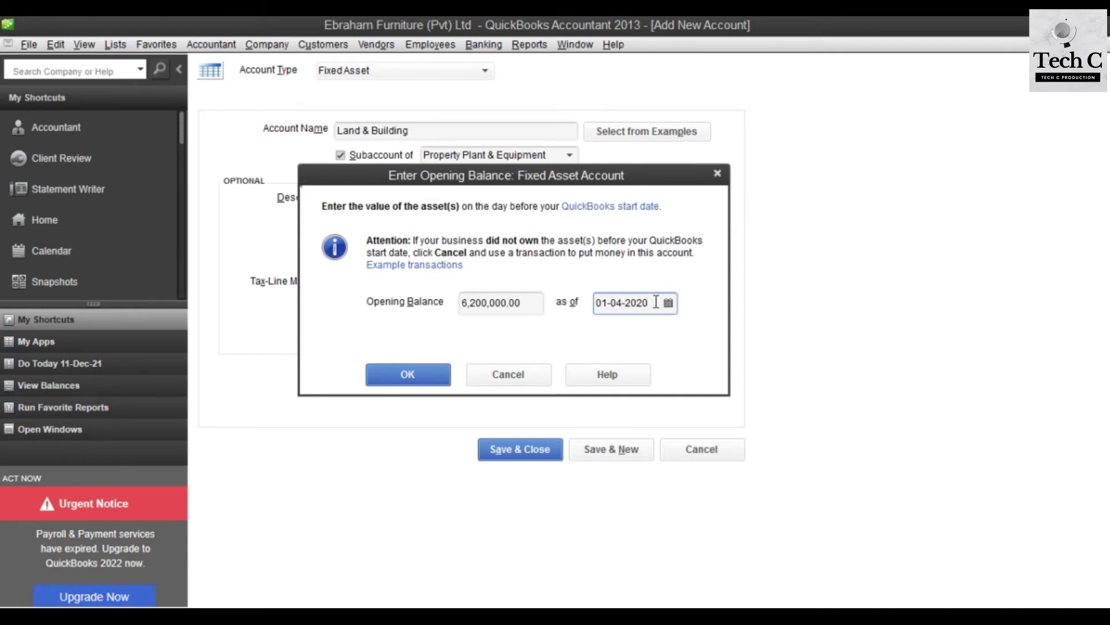
pyautogui.click(437, 379)
pyautogui.click(386, 376)
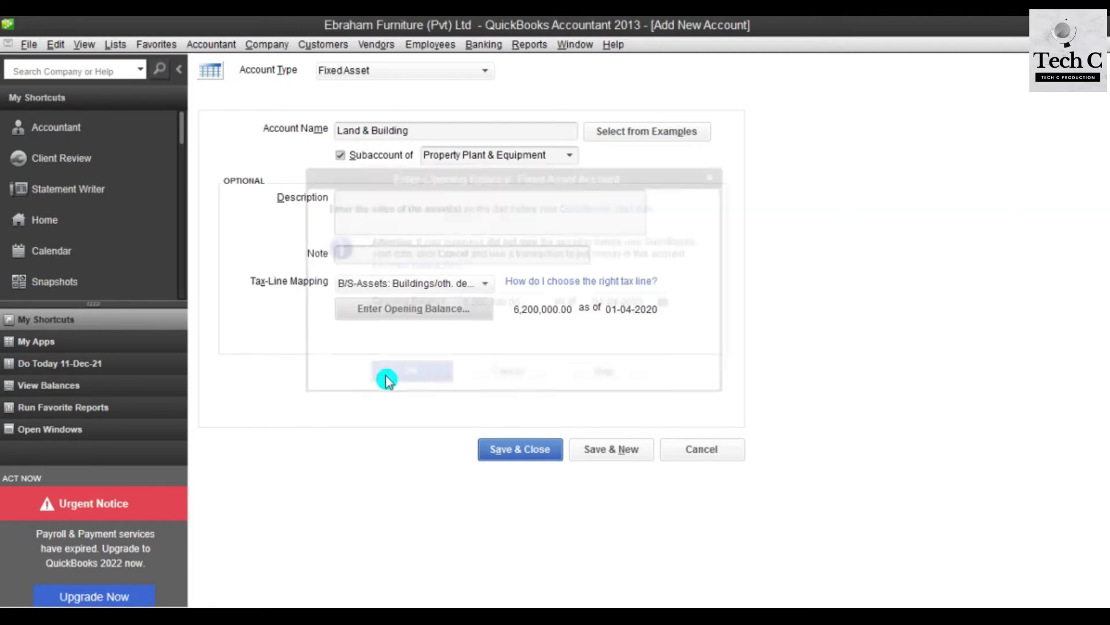
# Step: Recheck Note 01 in Word, then save Land & Building with Save & New
pyautogui.click(622, 443)
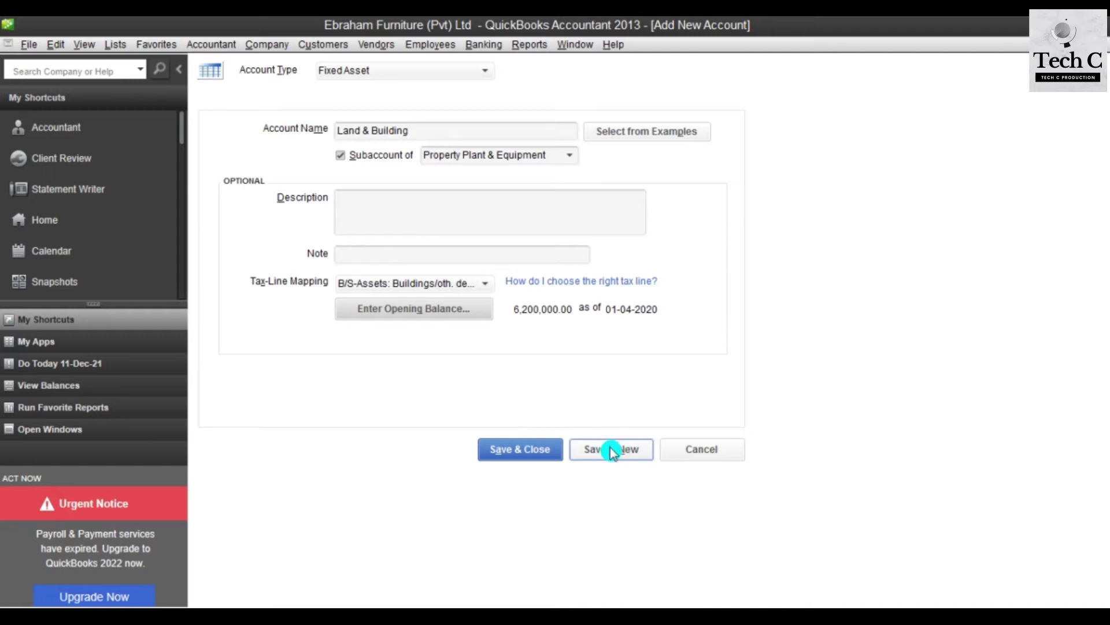
pyautogui.click(545, 602)
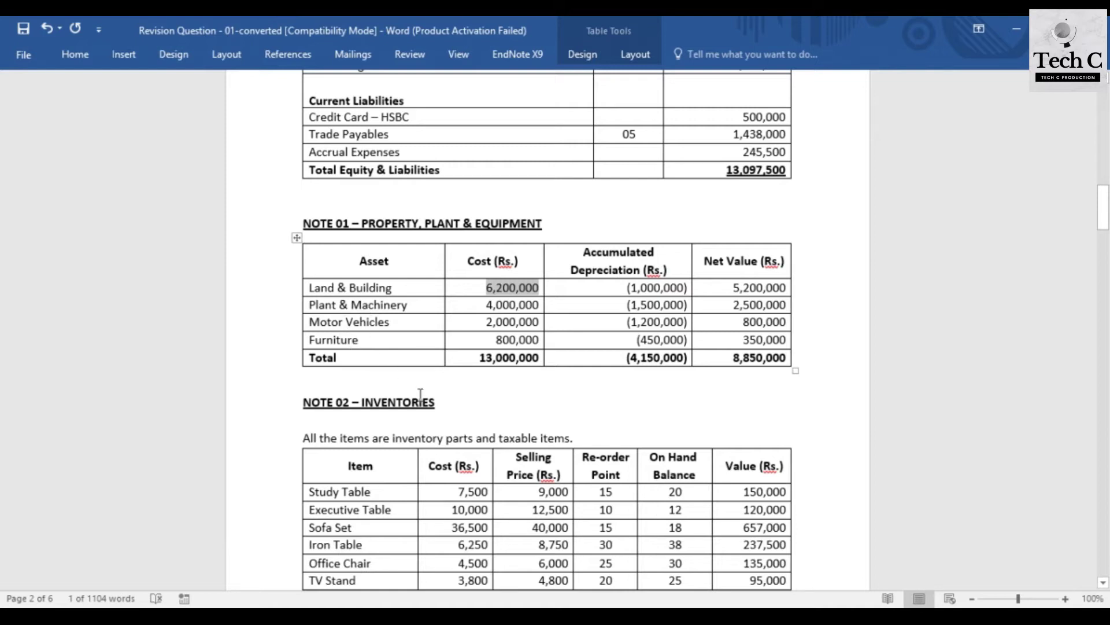
pyautogui.click(624, 541)
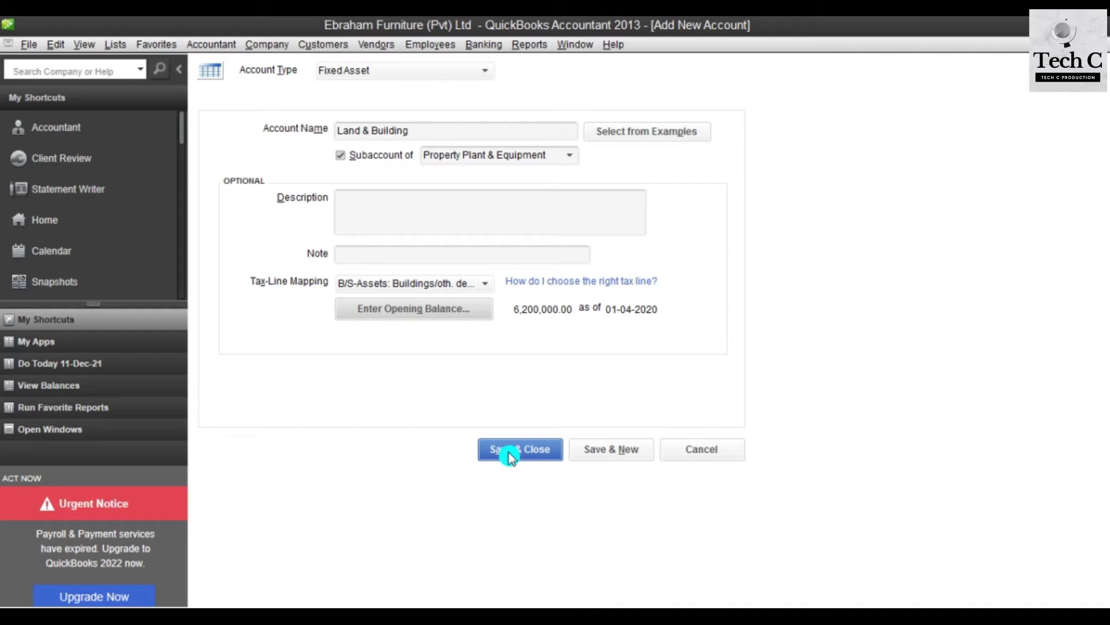
pyautogui.click(613, 451)
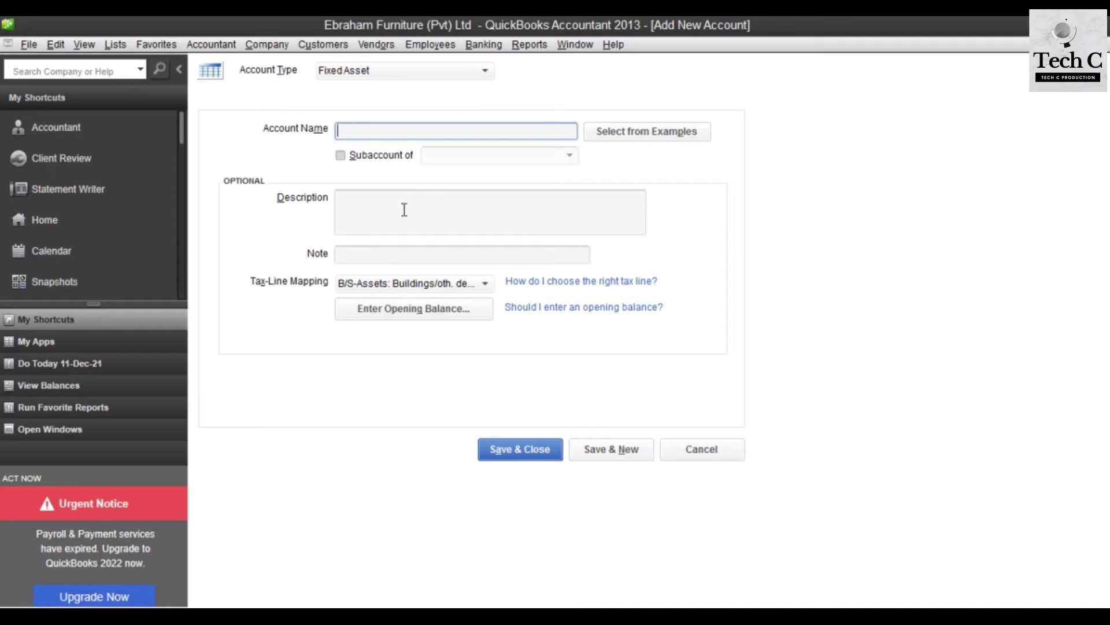
# Step: Name the new account 'Plant & Machinery' using the name copied from Note 01
pyautogui.click(538, 598)
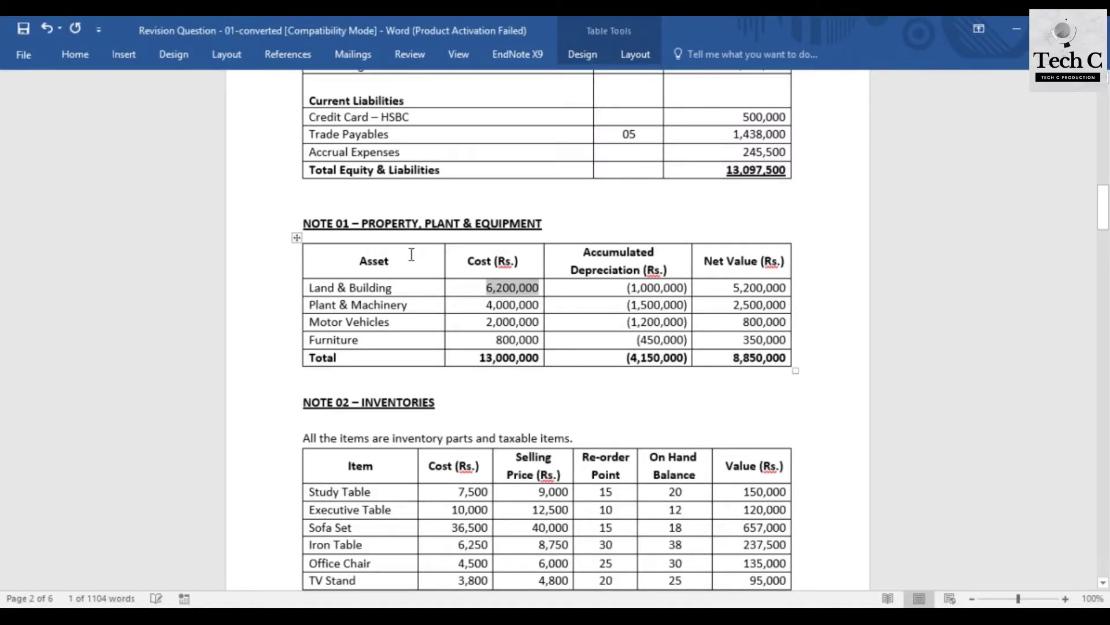
pyautogui.moveTo(311, 305); pyautogui.dragTo(407, 305)
pyautogui.hotkey('ctrl', 'c')
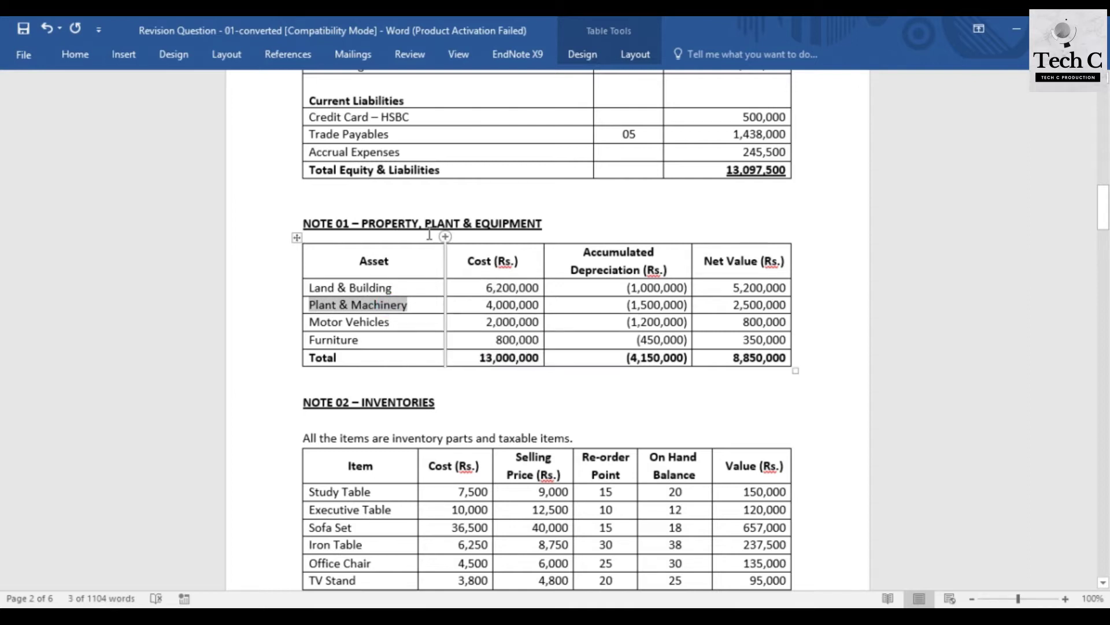
pyautogui.moveTo(547, 602)
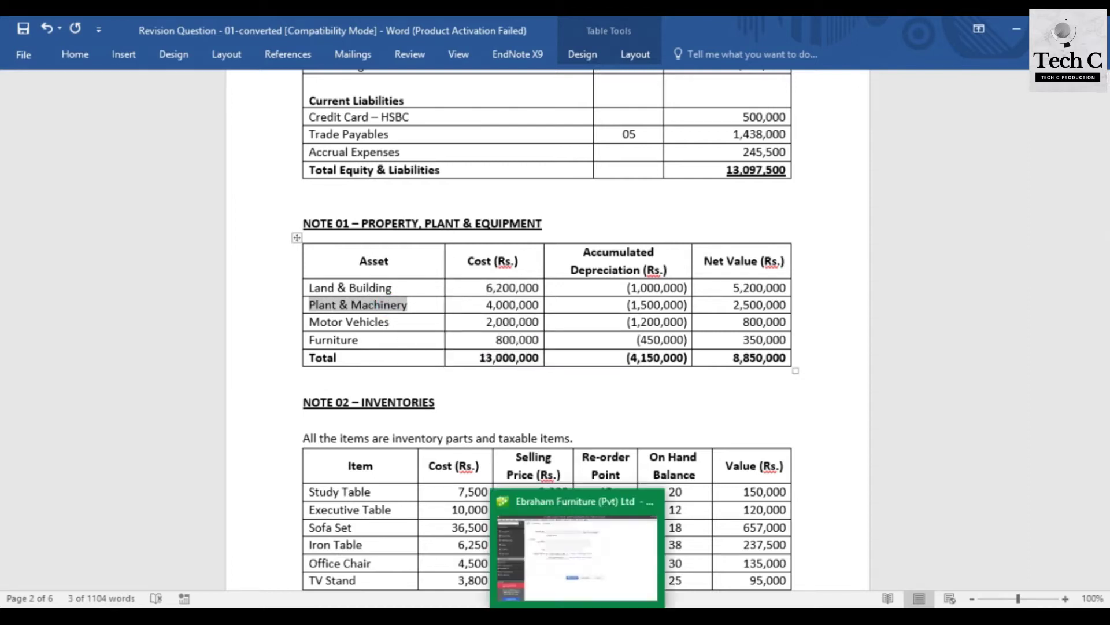
pyautogui.click(578, 543)
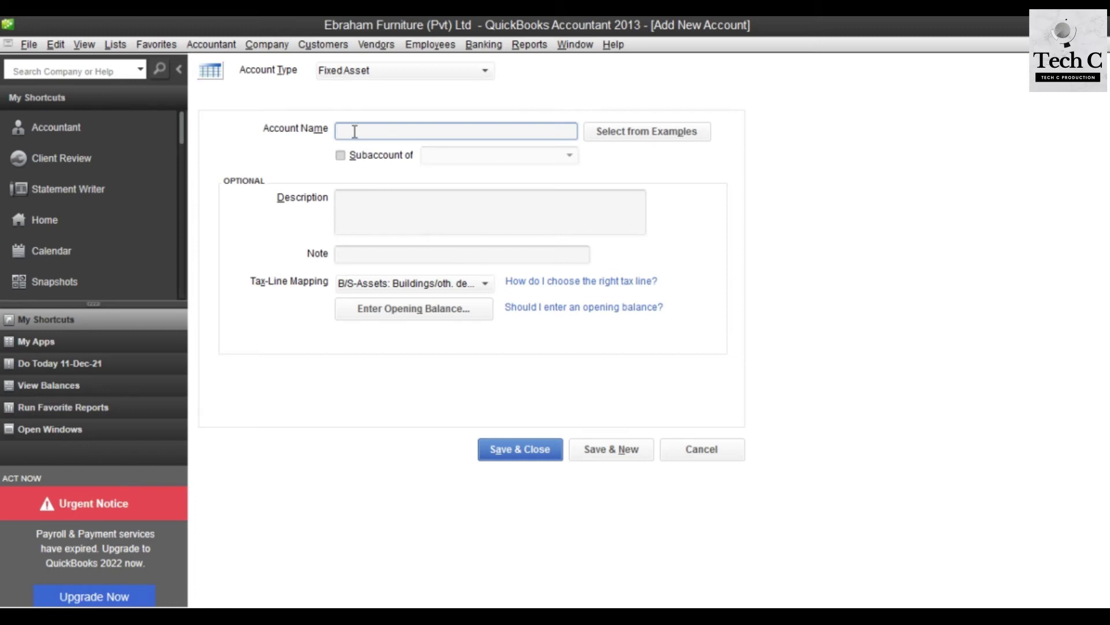
pyautogui.hotkey('ctrl', 'v')
# Step: Make Plant & Machinery a subaccount of Property Plant & Equipment
pyautogui.click(341, 156)
pyautogui.moveTo(537, 605)
pyautogui.click(535, 549)
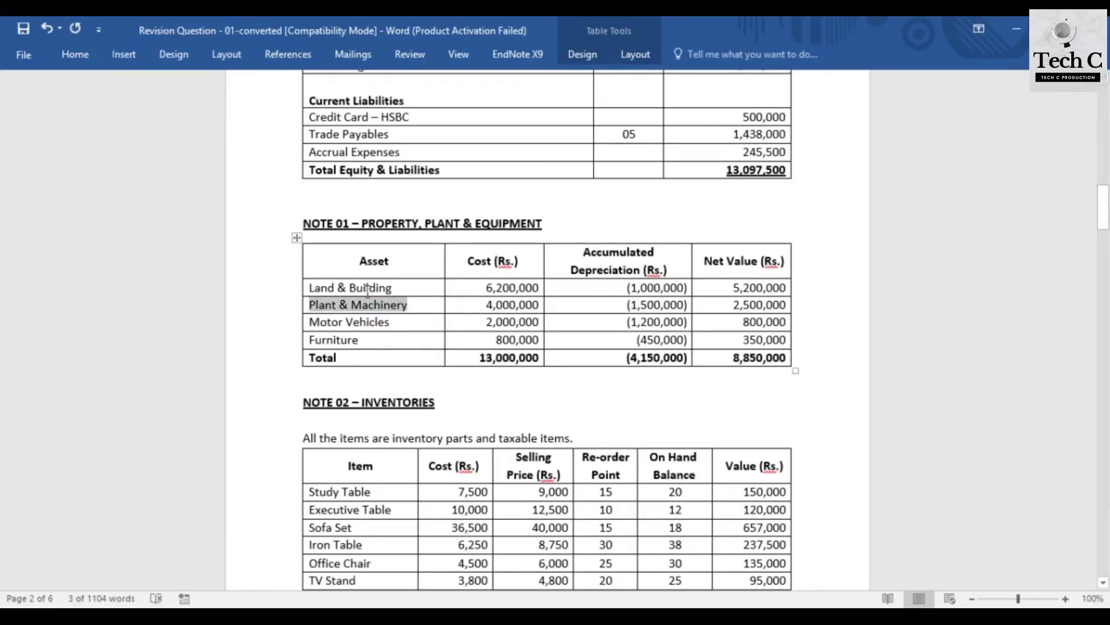
pyautogui.hotkey('alt', 'Tab')
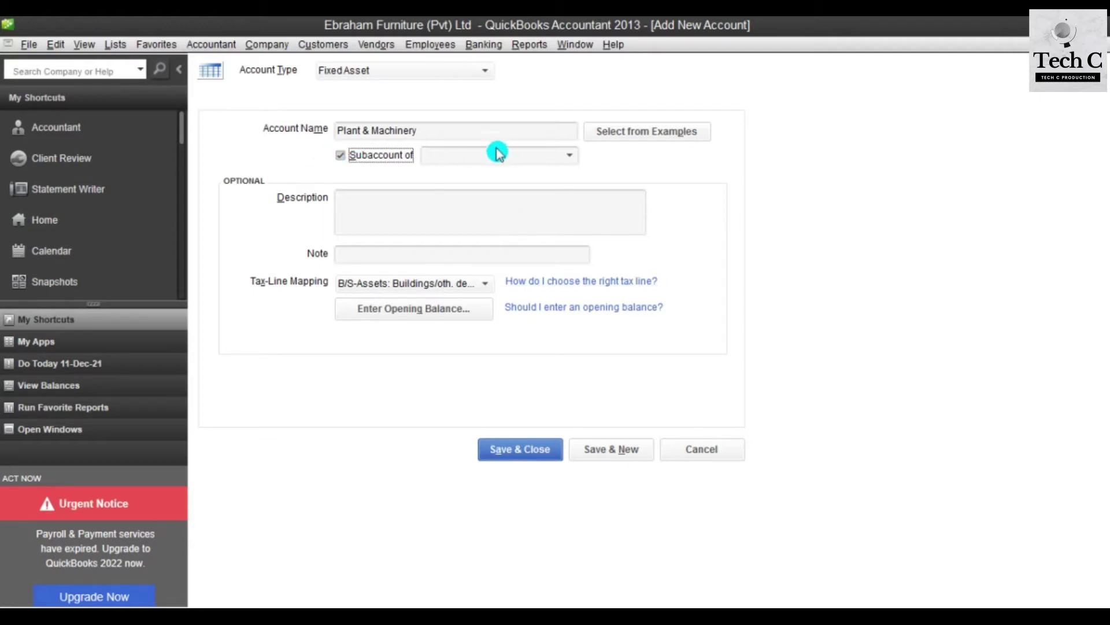
pyautogui.click(347, 157)
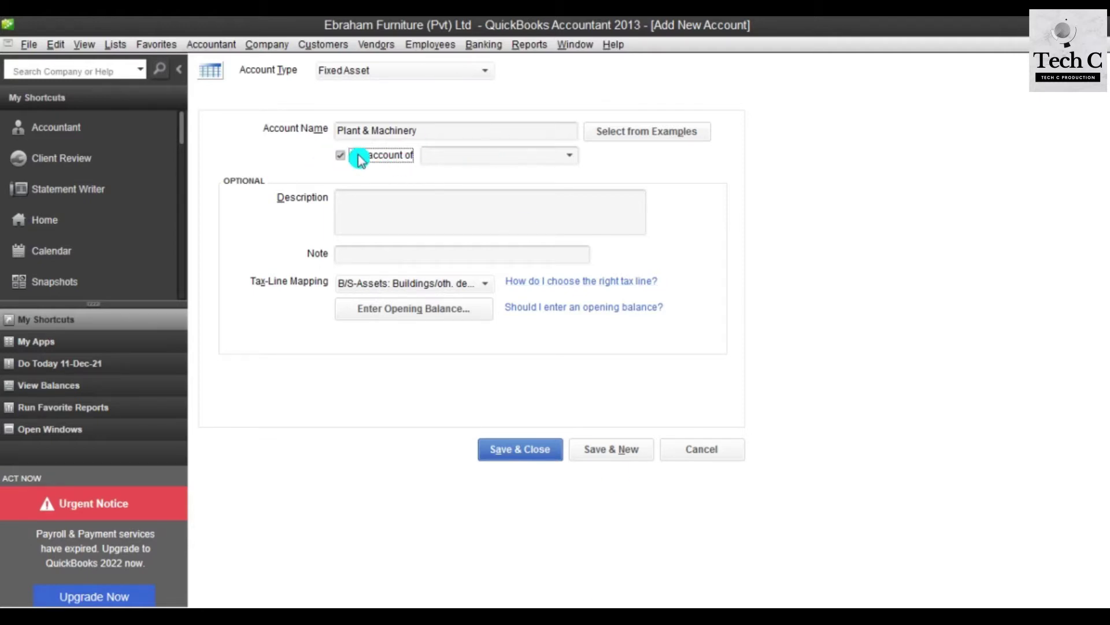
pyautogui.click(571, 155)
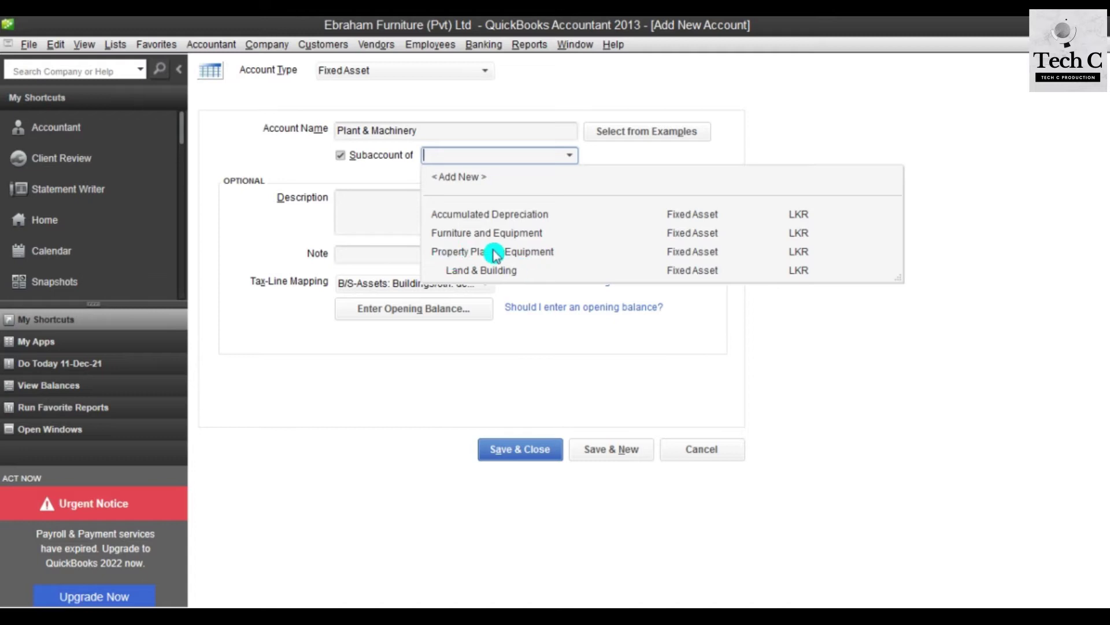
pyautogui.click(523, 255)
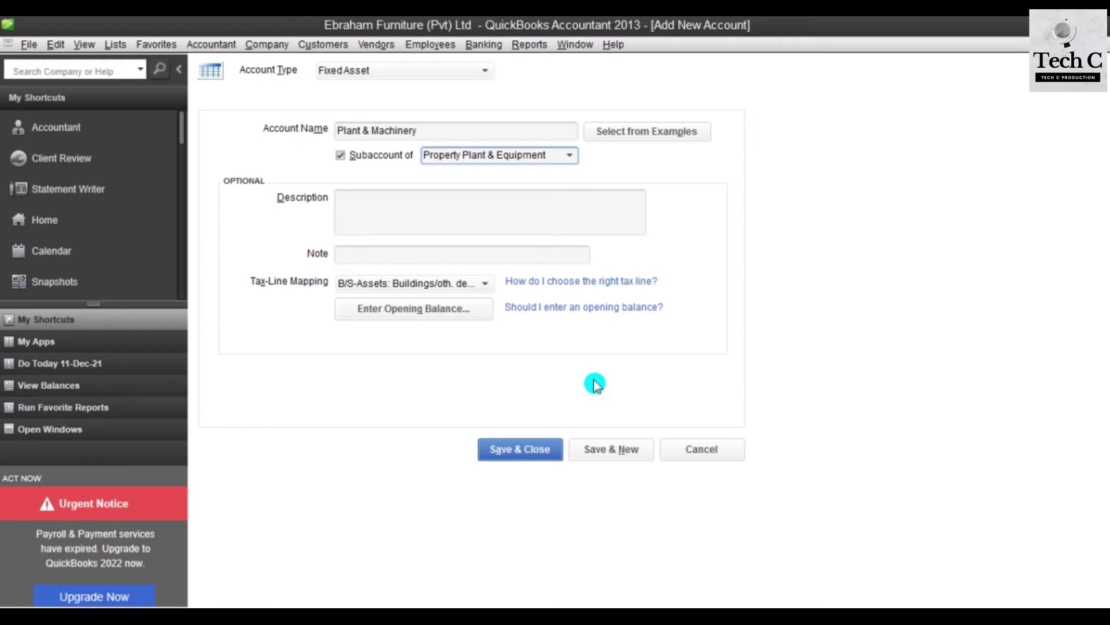
# Step: Start the Plant & Machinery opening balance, taking its 4,000,000 cost from Note 01
pyautogui.click(412, 309)
pyautogui.click(538, 555)
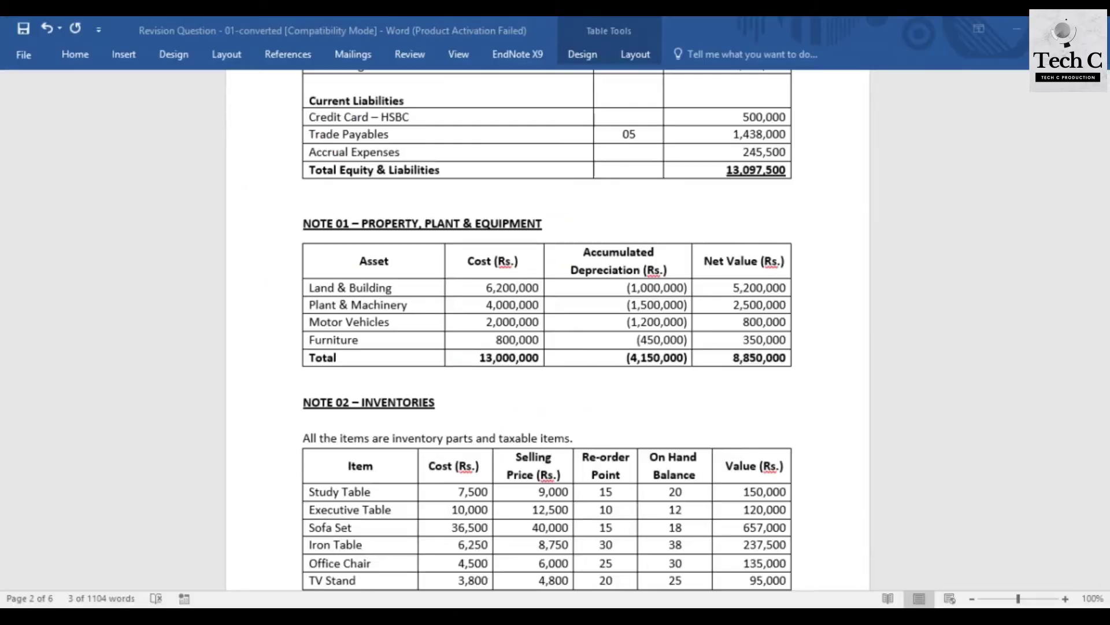
pyautogui.moveTo(486, 304); pyautogui.dragTo(539, 305)
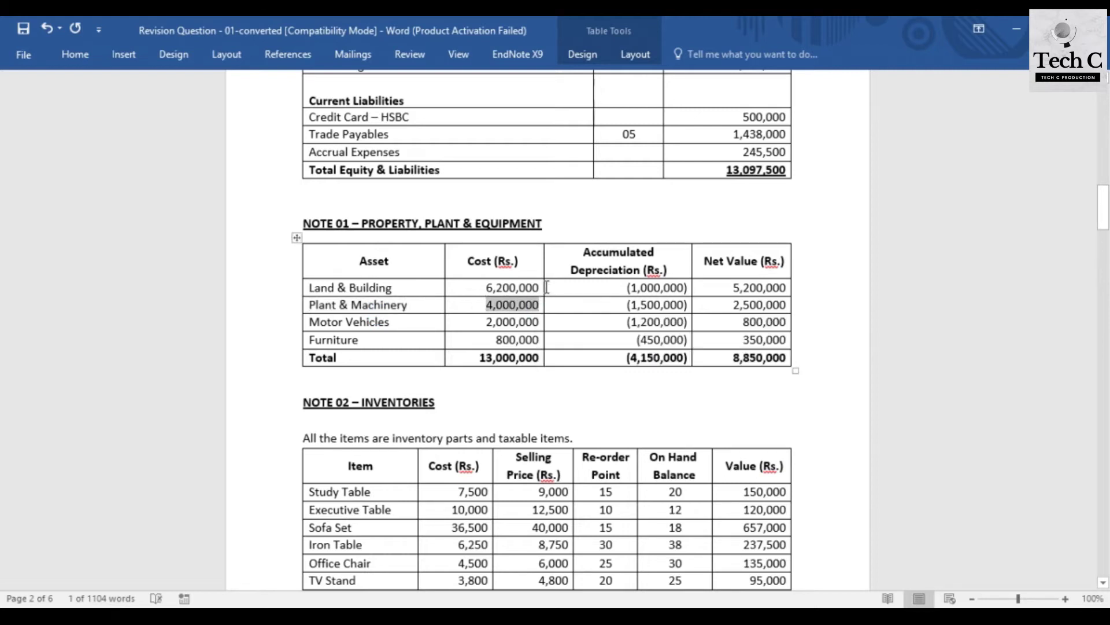
pyautogui.moveTo(541, 606)
pyautogui.click(544, 549)
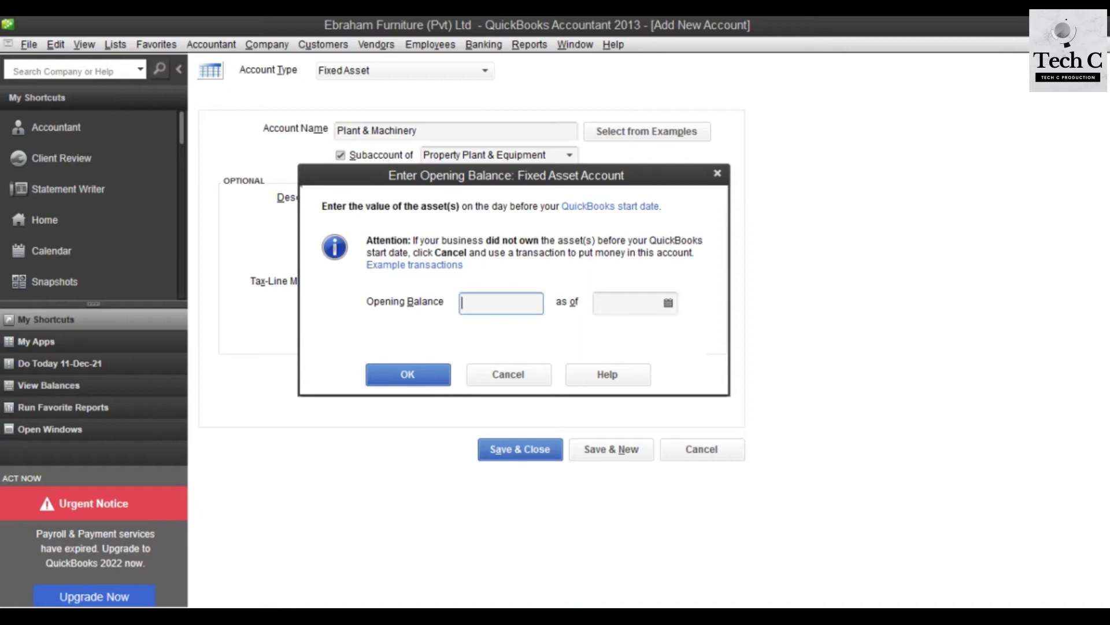
# Step: Set the as-of date to 01-04-2020 and confirm the 4,000,000.00 opening balance
pyautogui.click(667, 303)
pyautogui.click(611, 334)
pyautogui.click(611, 333)
pyautogui.click(610, 334)
pyautogui.click(610, 334)
pyautogui.click(609, 336)
pyautogui.click(609, 335)
pyautogui.click(608, 334)
pyautogui.click(609, 334)
pyautogui.click(608, 334)
pyautogui.click(608, 334)
pyautogui.click(609, 334)
pyautogui.click(608, 335)
pyautogui.click(609, 334)
pyautogui.click(609, 334)
pyautogui.click(608, 334)
pyautogui.click(608, 334)
pyautogui.click(608, 334)
pyautogui.click(608, 335)
pyautogui.click(608, 334)
pyautogui.click(608, 334)
pyautogui.click(670, 384)
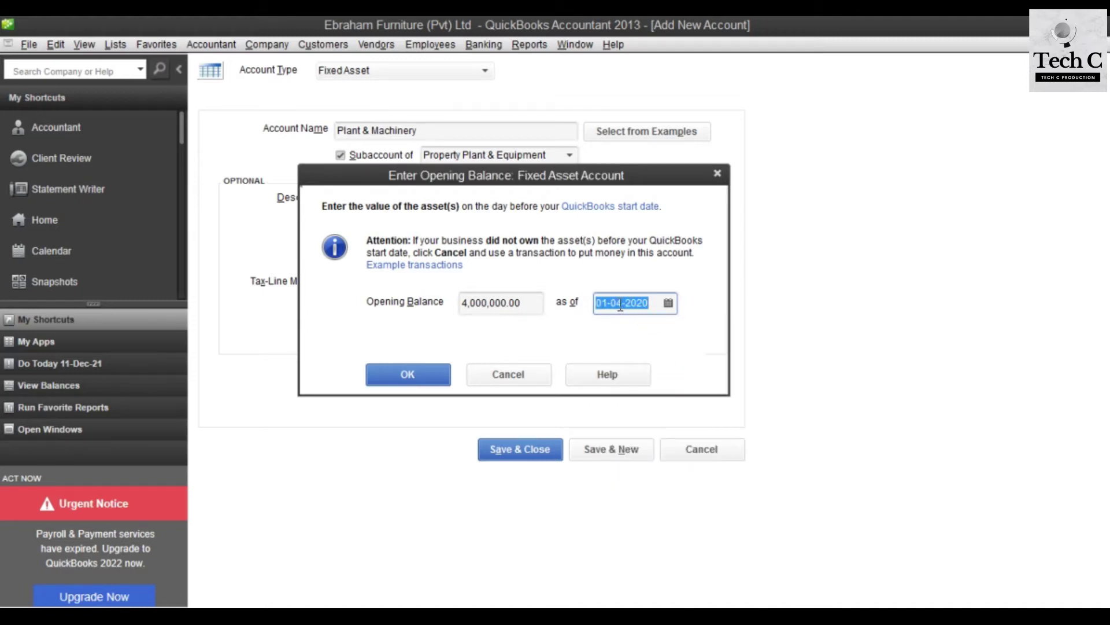
pyautogui.click(409, 384)
# Step: Save Plant & Machinery, then name a new account 'Motor Vehicles' using the name copied from Note 01
pyautogui.click(617, 453)
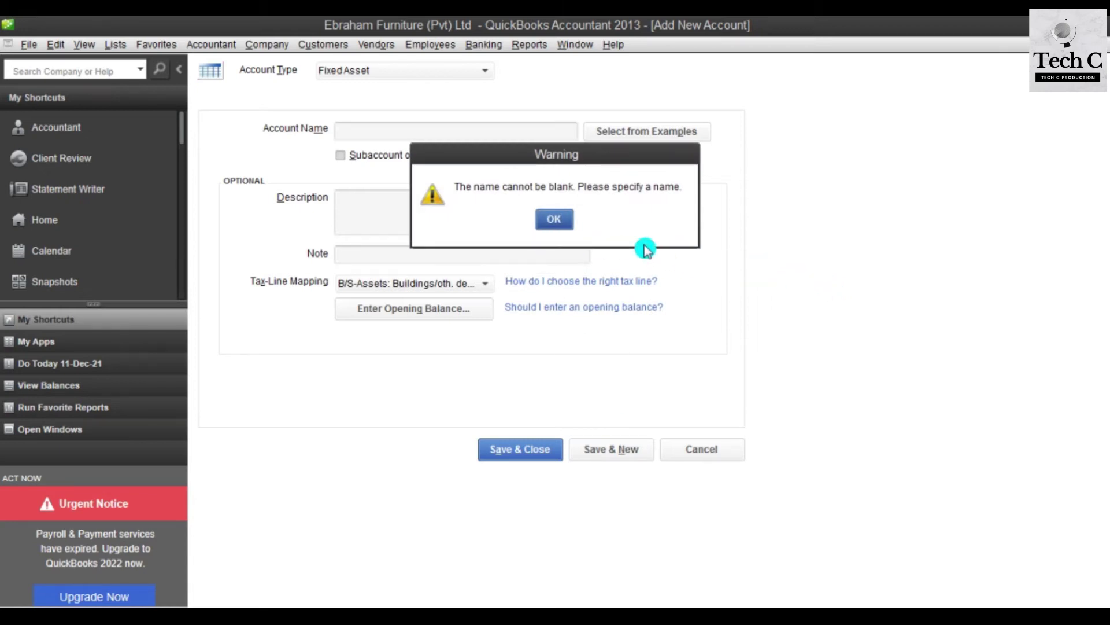
pyautogui.click(555, 221)
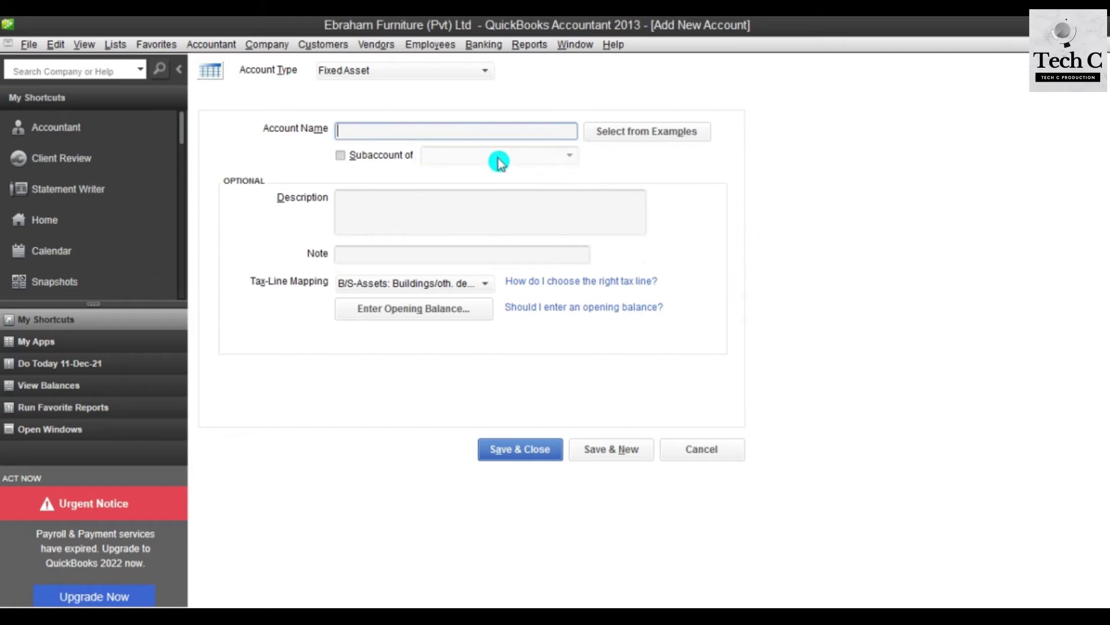
pyautogui.moveTo(564, 616)
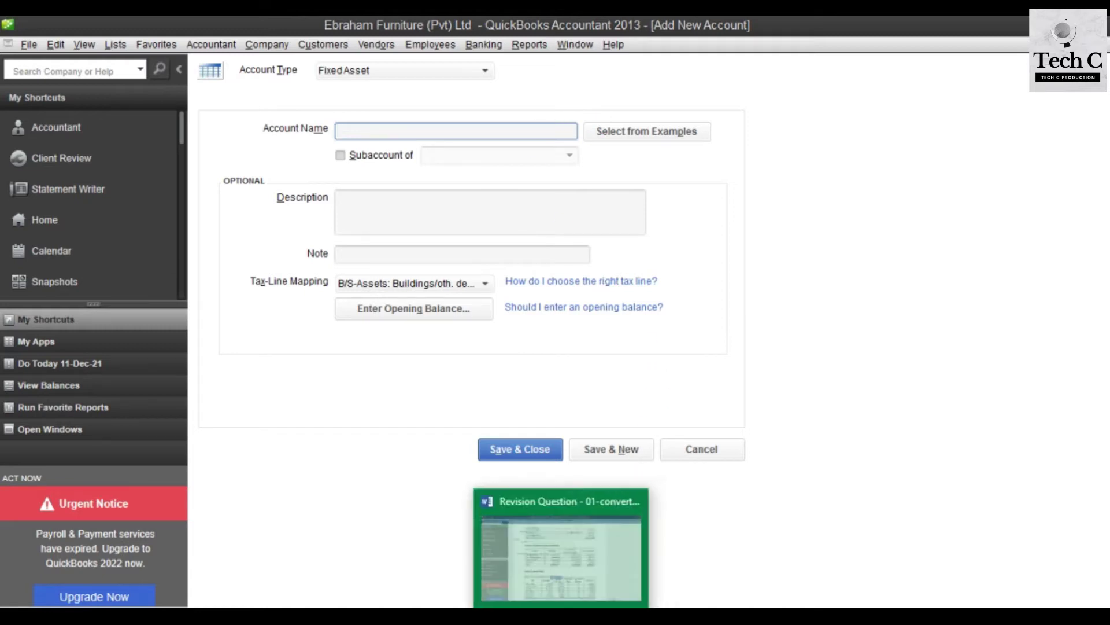
pyautogui.click(561, 555)
pyautogui.moveTo(385, 324); pyautogui.dragTo(316, 328)
pyautogui.hotkey('ctrl', 'c')
pyautogui.moveTo(549, 616)
pyautogui.click(548, 556)
pyautogui.hotkey('ctrl', 'v')
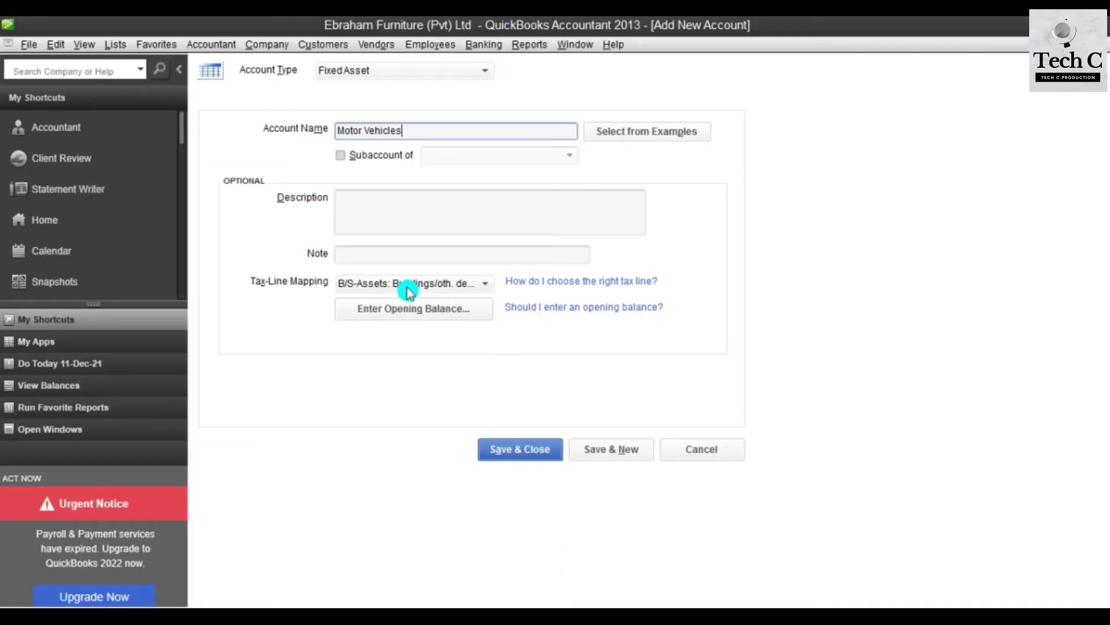
# Step: Put Motor Vehicles under Property Plant & Equipment with 2,000,000 opening balance as of 01-04-2020, and save
pyautogui.click(346, 157)
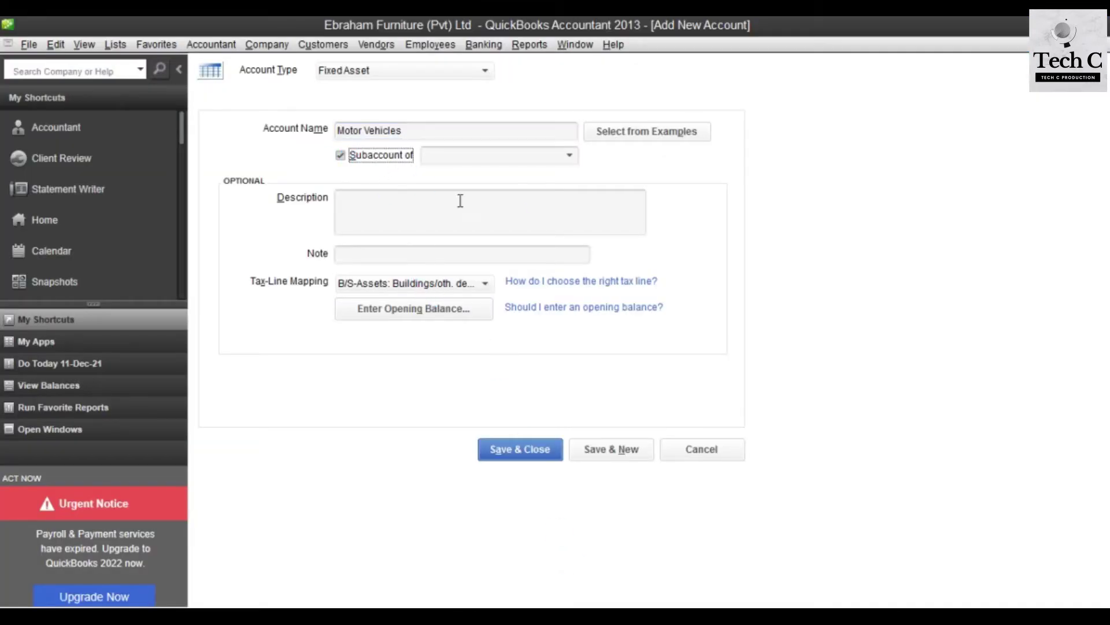
pyautogui.click(560, 155)
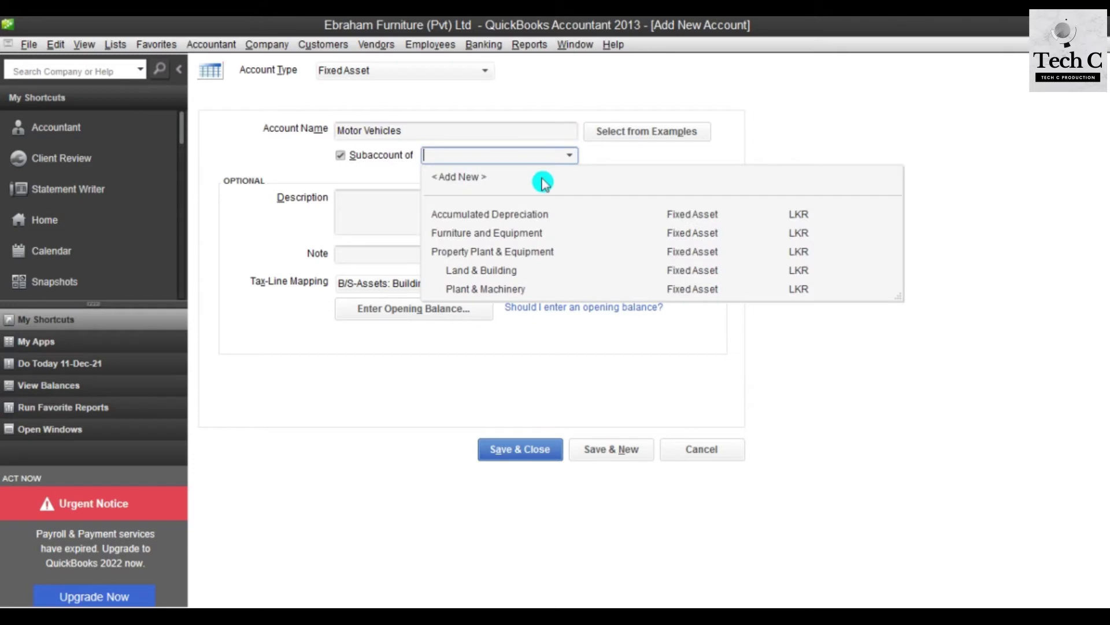
pyautogui.click(459, 251)
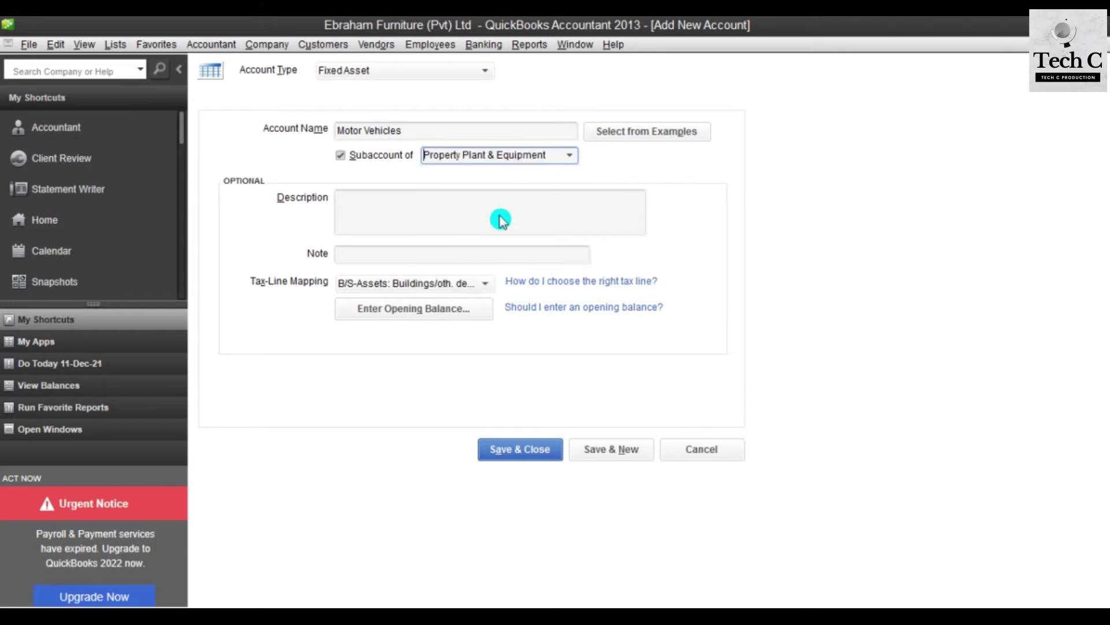
pyautogui.click(422, 312)
pyautogui.click(540, 616)
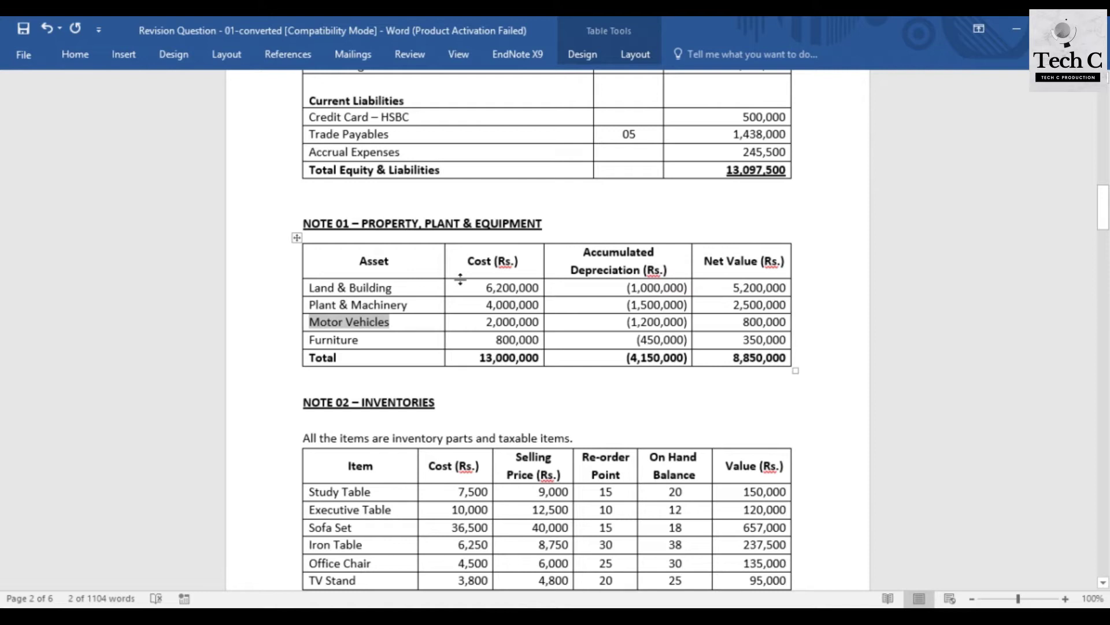
pyautogui.moveTo(485, 326); pyautogui.dragTo(532, 328)
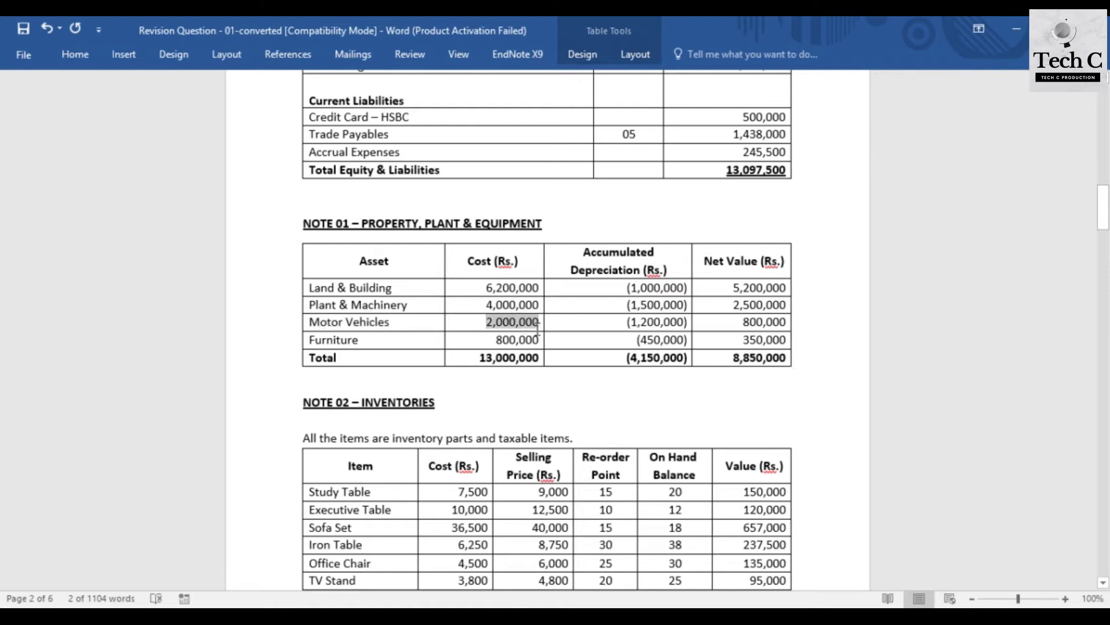
pyautogui.hotkey('alt', 'Tab')
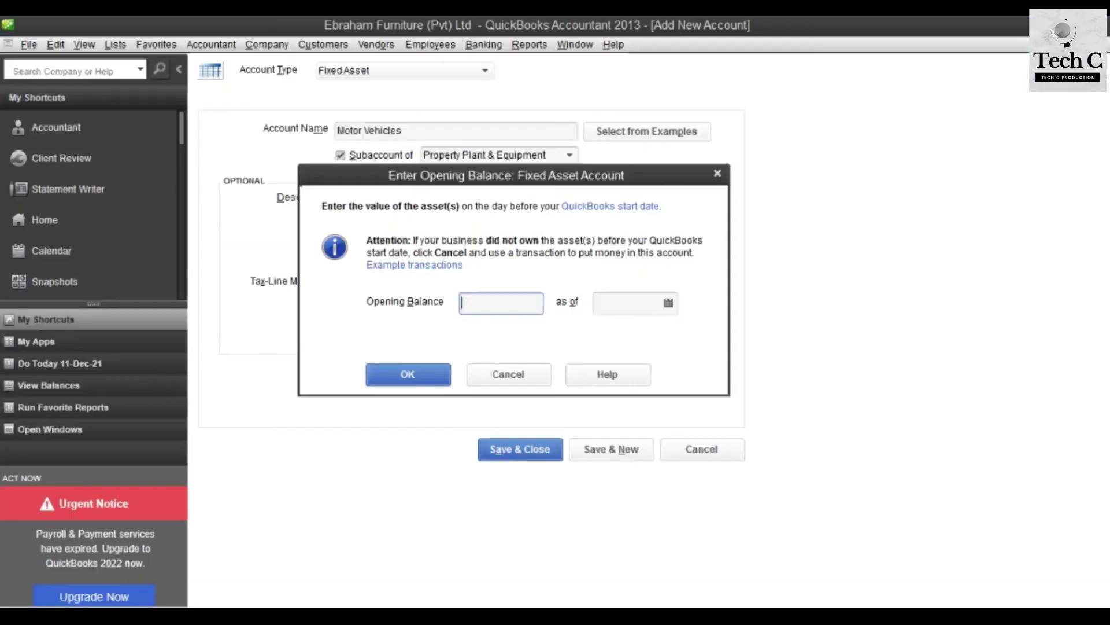
pyautogui.click(636, 307)
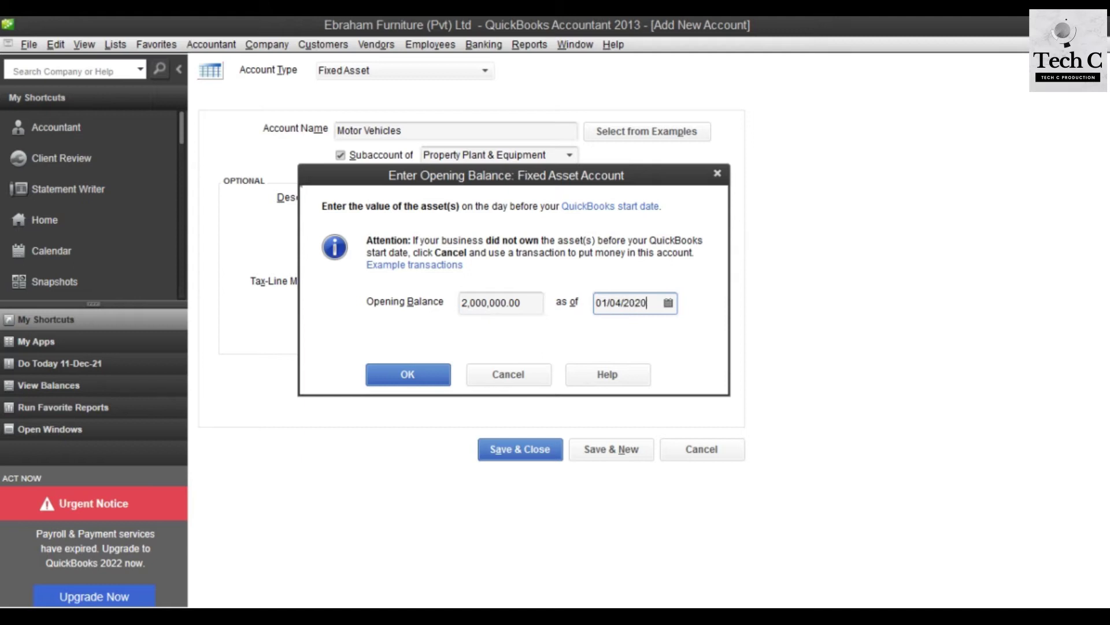
pyautogui.click(416, 377)
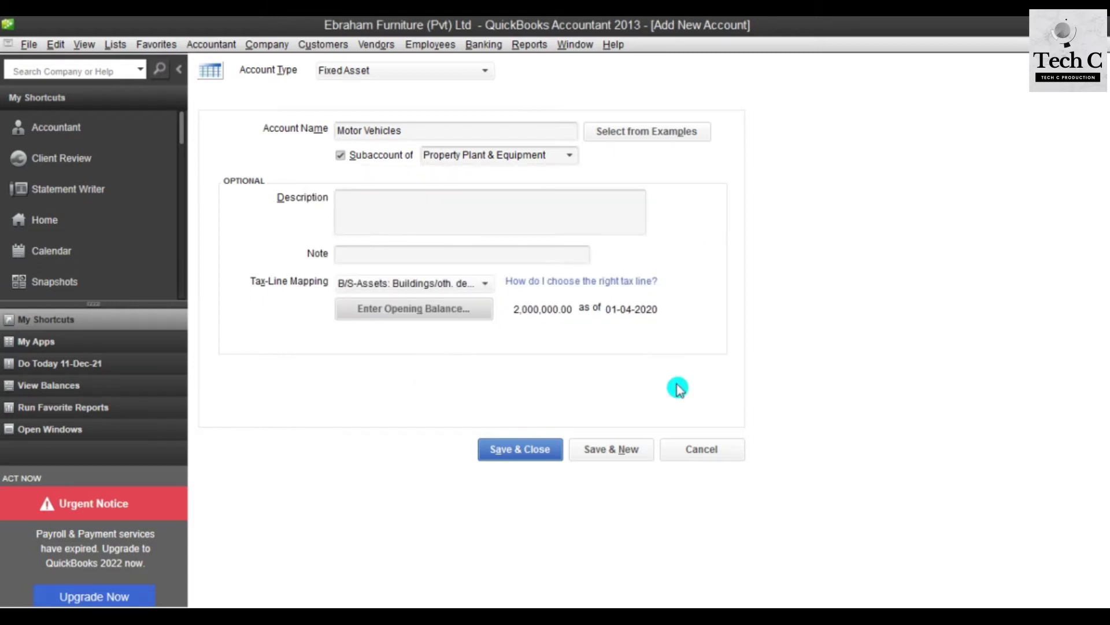
pyautogui.click(621, 453)
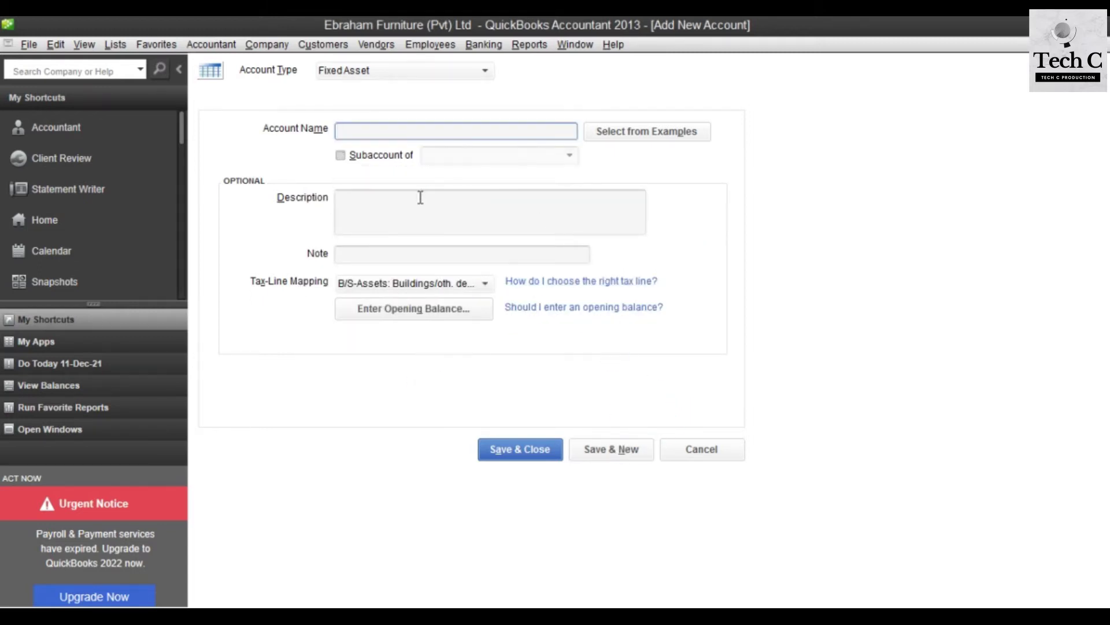
# Step: Name the new account 'Furniture' and make it a subaccount of Property Plant & Equipment
pyautogui.click(571, 606)
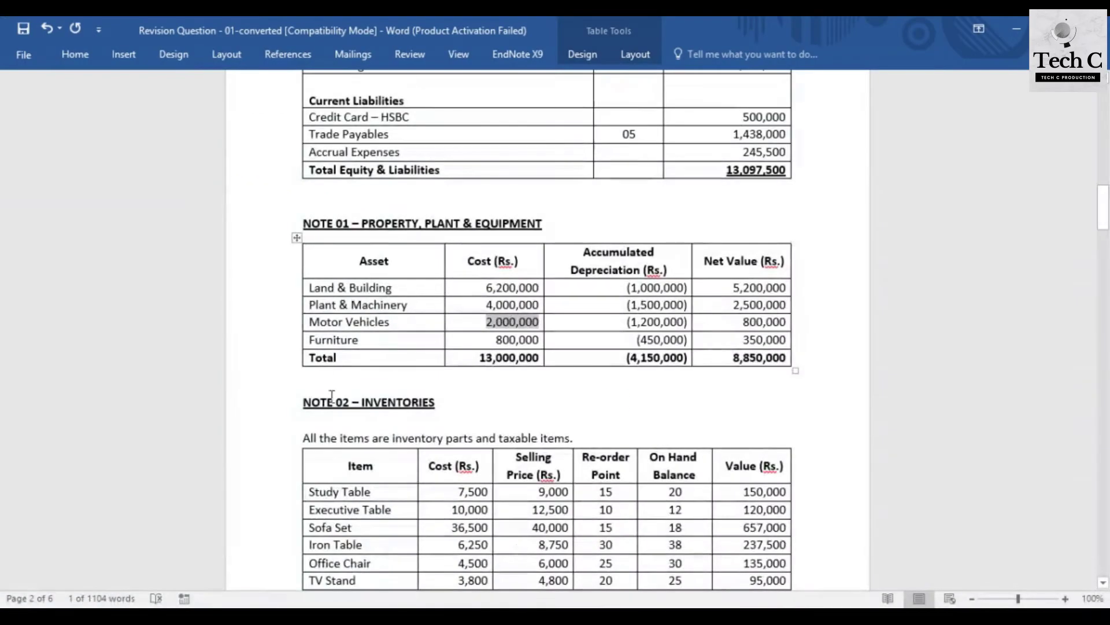
pyautogui.doubleClick(346, 340)
pyautogui.hotkey('ctrl', 'c')
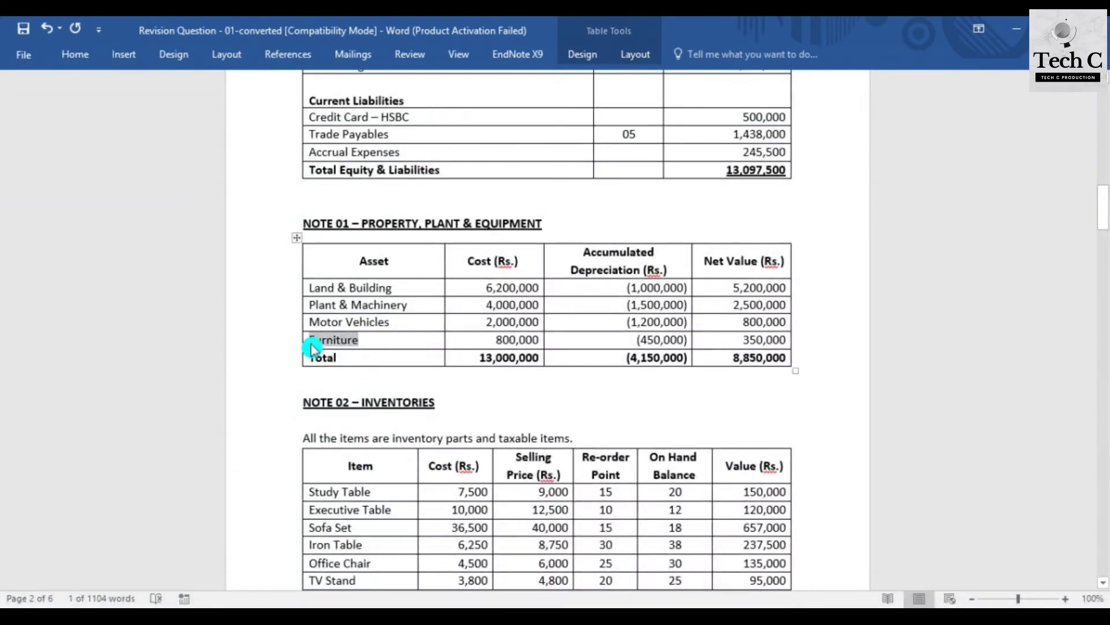
pyautogui.click(571, 606)
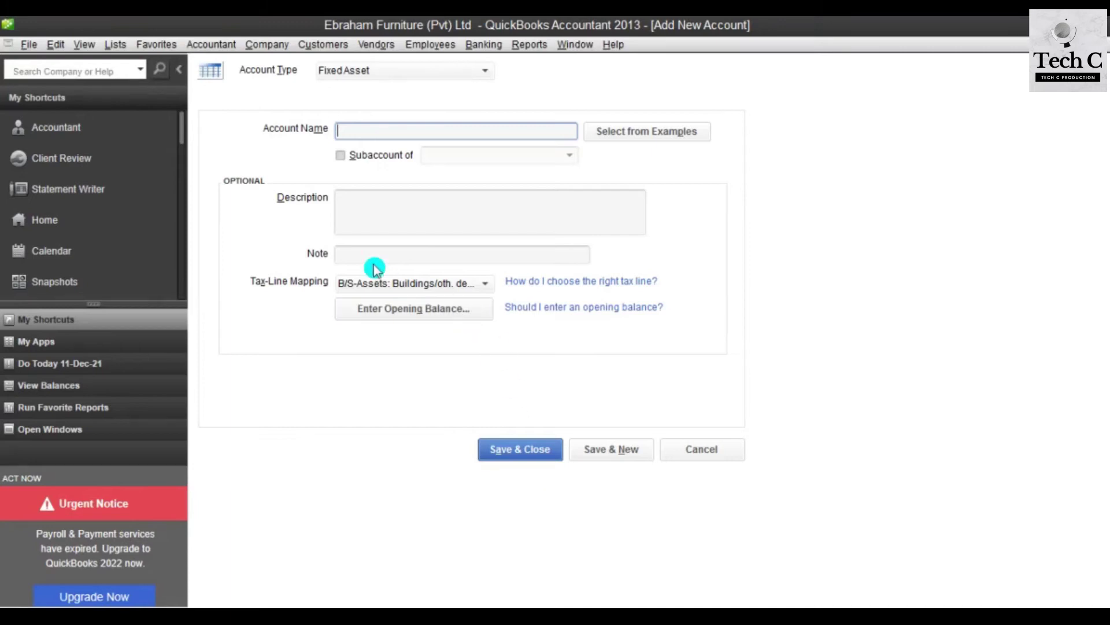
pyautogui.click(352, 130)
pyautogui.hotkey('ctrl', 'v')
pyautogui.click(342, 155)
pyautogui.click(570, 156)
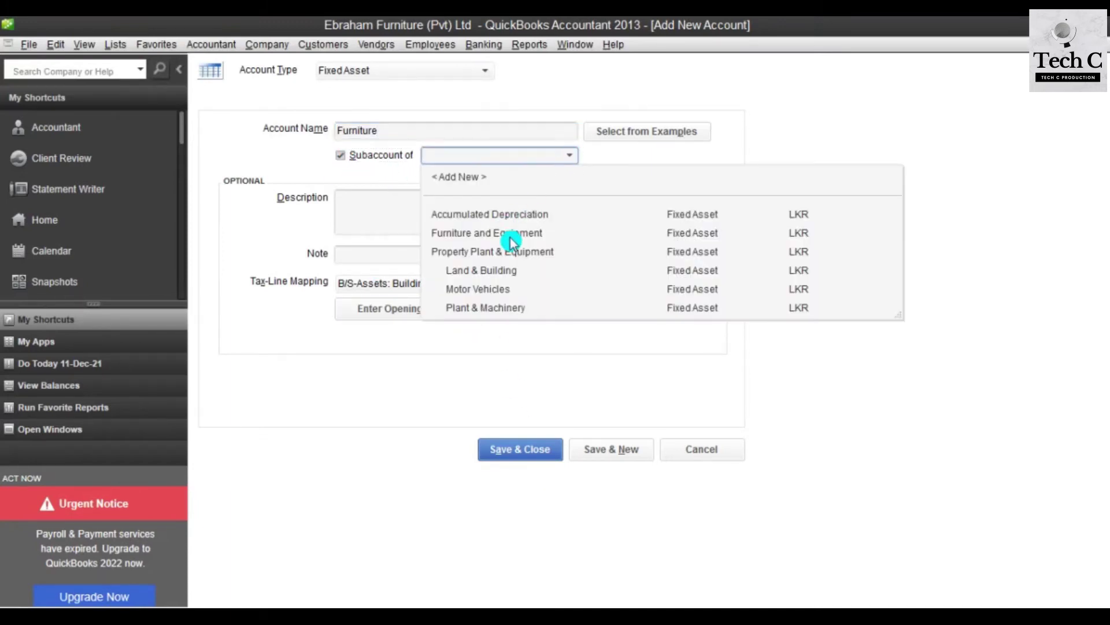
pyautogui.click(496, 252)
# Step: Give Furniture an 800,000 opening balance as of 01-04-2020, copied from Note 01
pyautogui.click(431, 308)
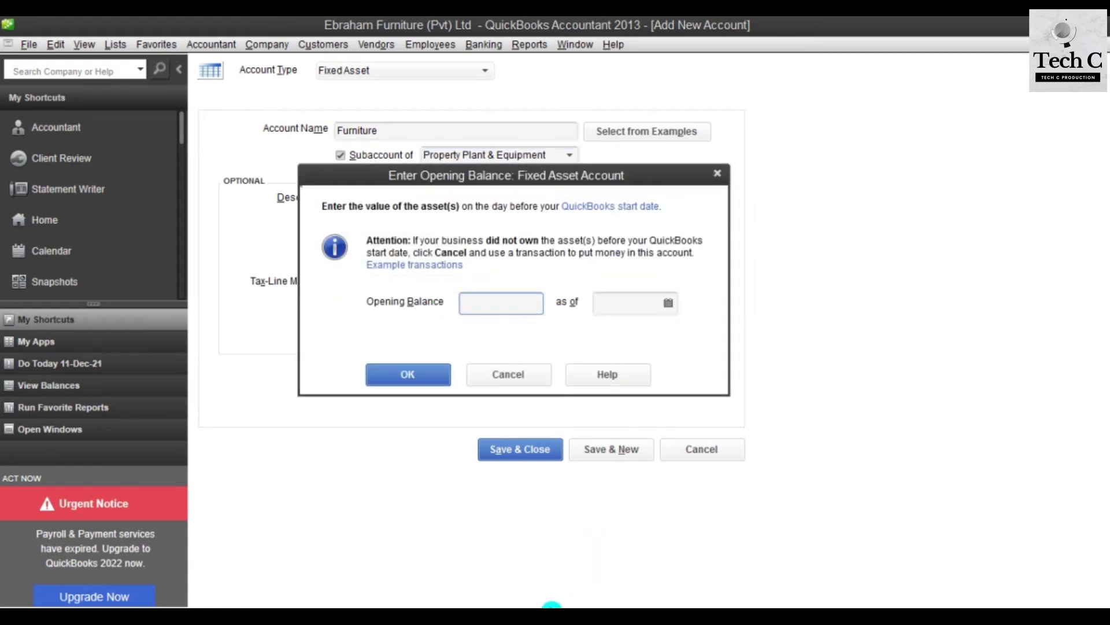
pyautogui.click(545, 605)
pyautogui.moveTo(495, 339); pyautogui.dragTo(540, 340)
pyautogui.hotkey('ctrl', 'c')
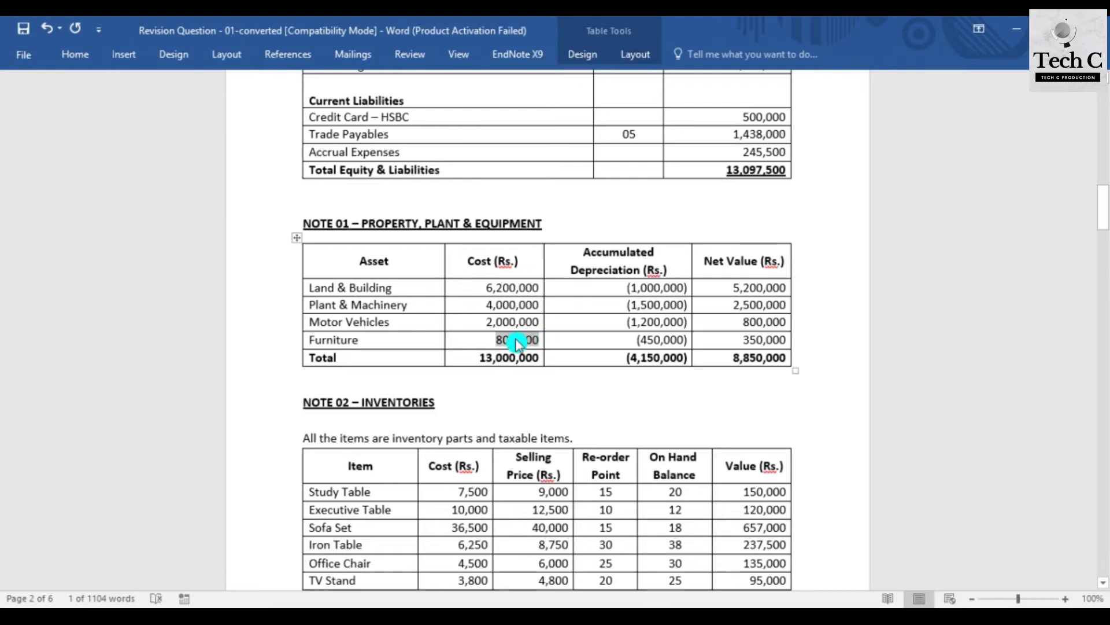
pyautogui.moveTo(567, 604)
pyautogui.click(570, 560)
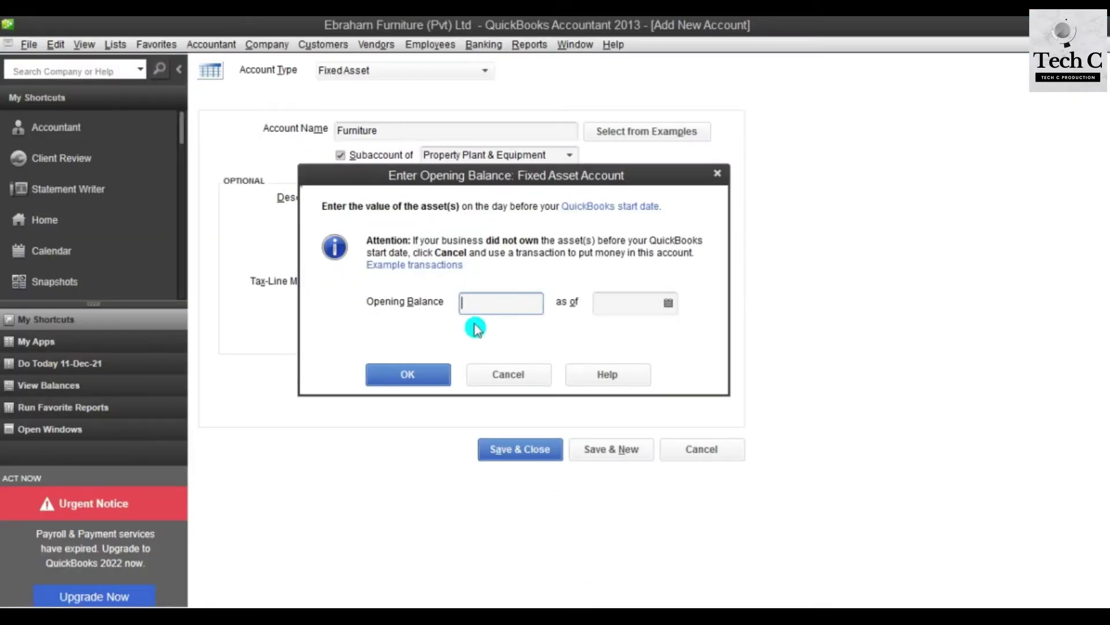
pyautogui.hotkey('ctrl', 'v')
pyautogui.click(612, 302)
pyautogui.write('01')
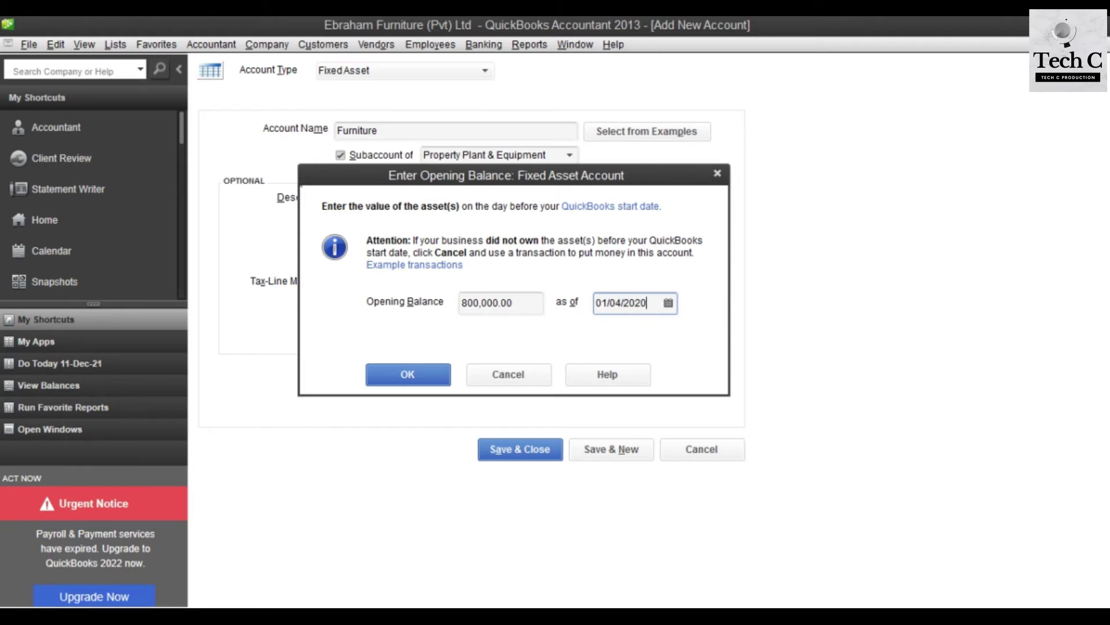
pyautogui.click(441, 376)
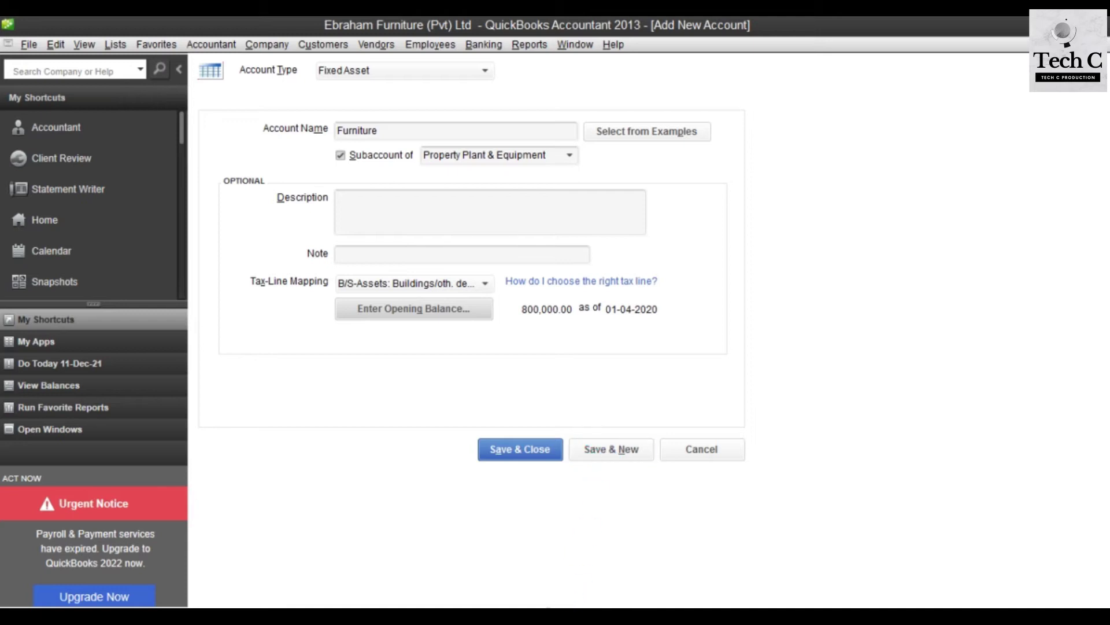
pyautogui.hotkey('alt', 'Tab')
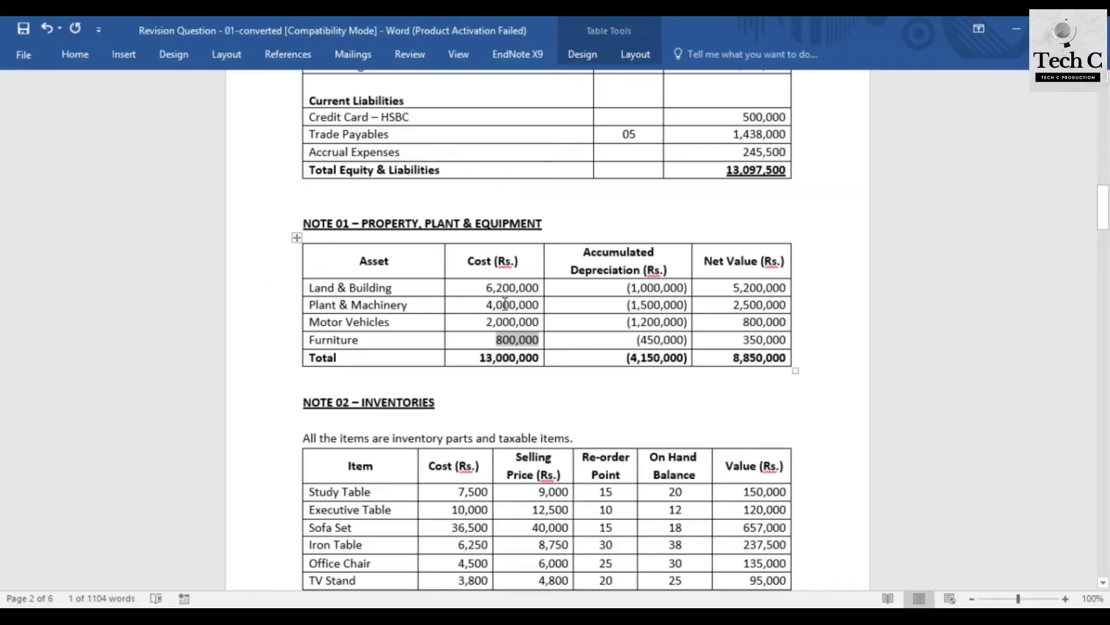
# Step: Save the Furniture subaccount and begin a new account whose name starts with 'Dep.'
pyautogui.click(465, 344)
pyautogui.click(575, 547)
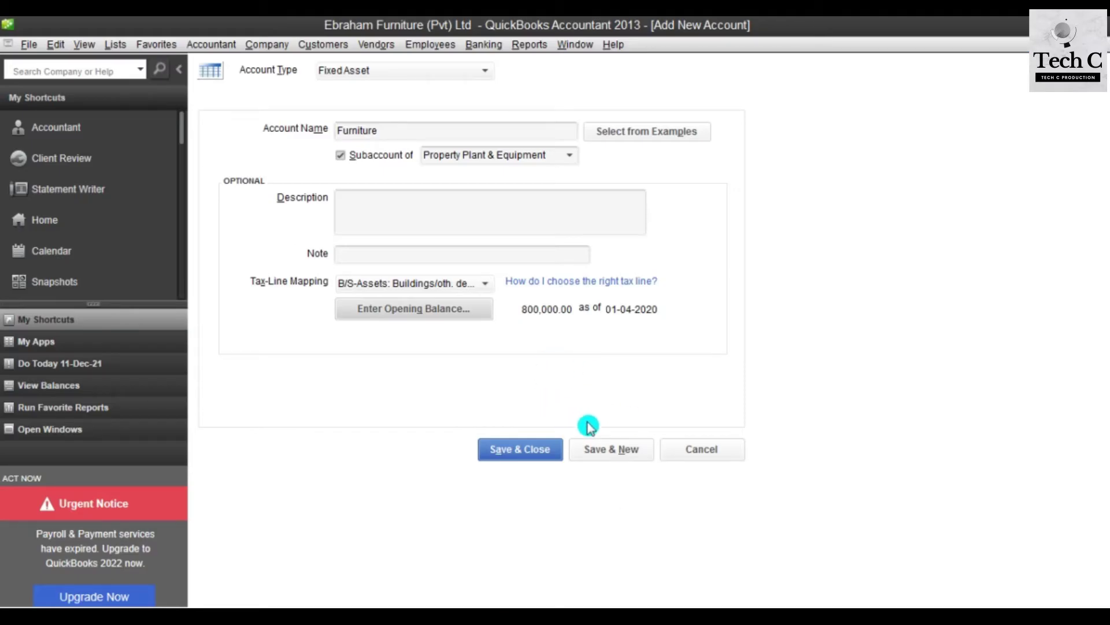
pyautogui.click(607, 455)
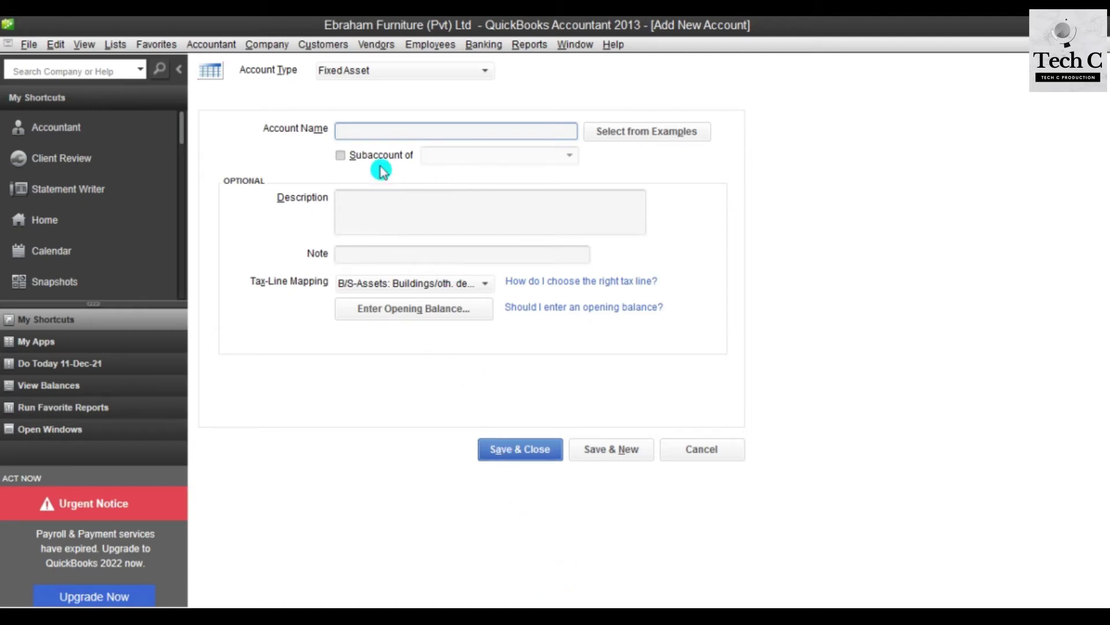
pyautogui.write('Dep.')
pyautogui.click(550, 588)
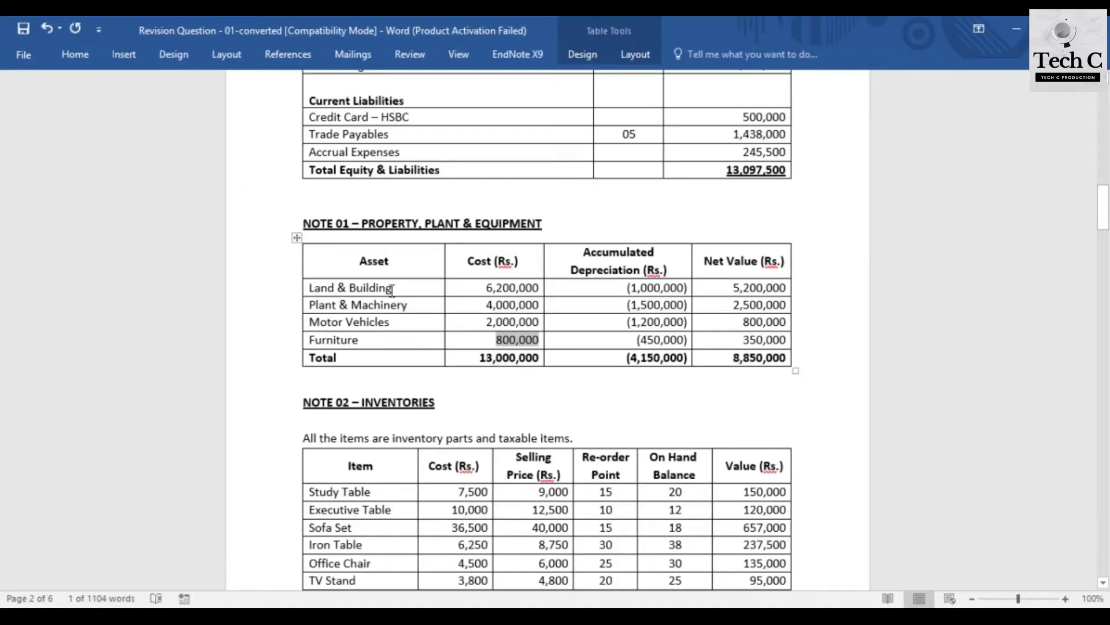
# Step: Name the new account 'Dep. Land & Building' using the asset name copied from Note 01
pyautogui.moveTo(393, 288); pyautogui.dragTo(322, 300)
pyautogui.hotkey('ctrl', 'c')
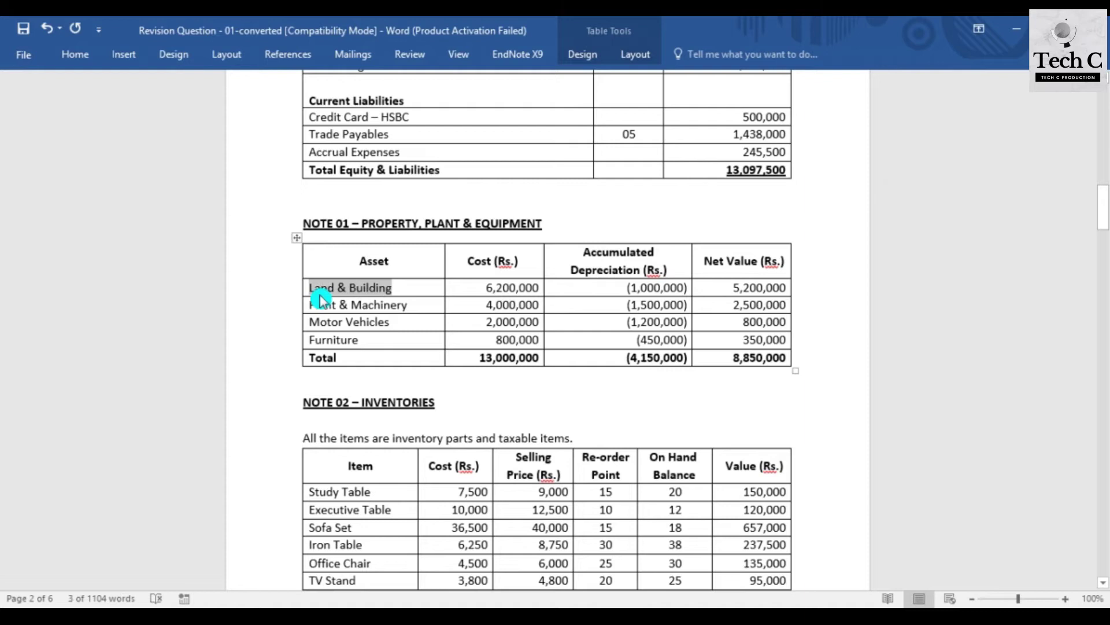
pyautogui.click(564, 569)
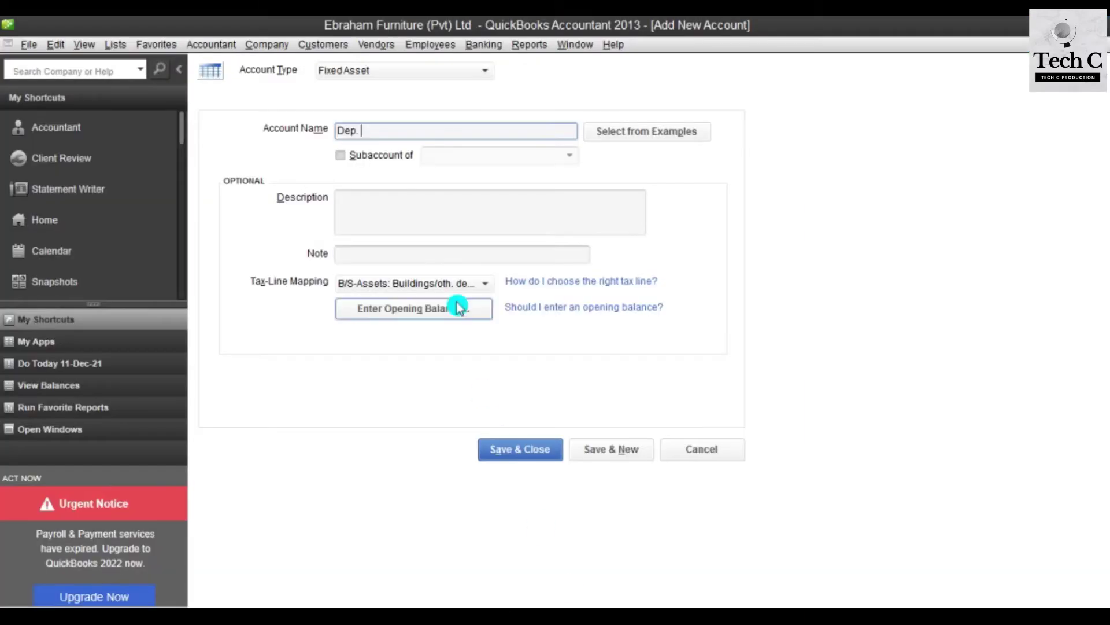
pyautogui.hotkey('ctrl', 'v')
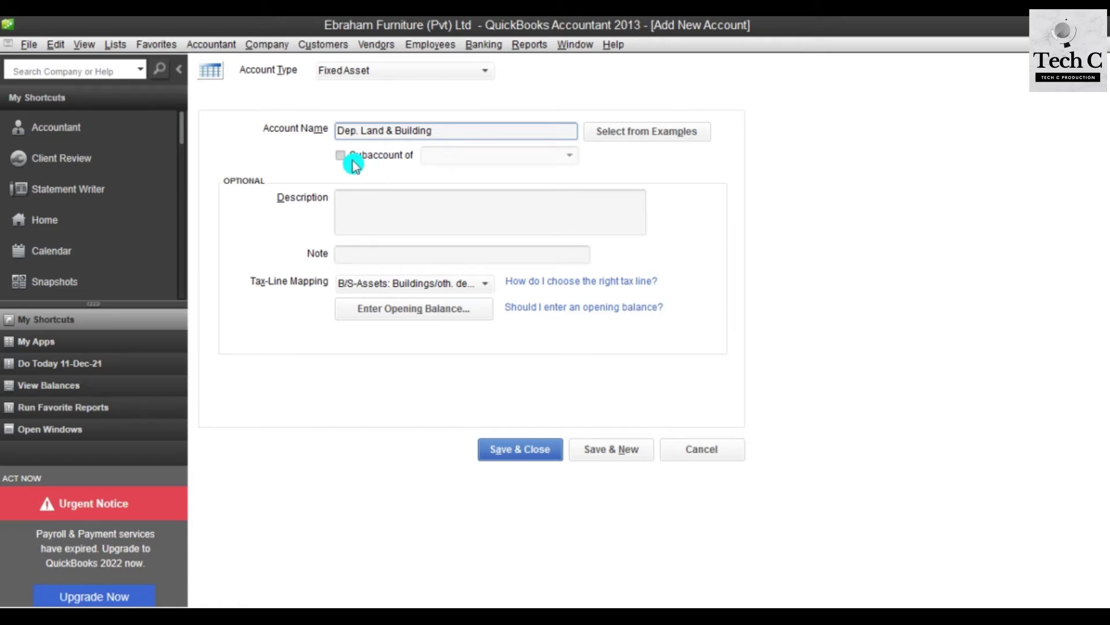
pyautogui.click(377, 139)
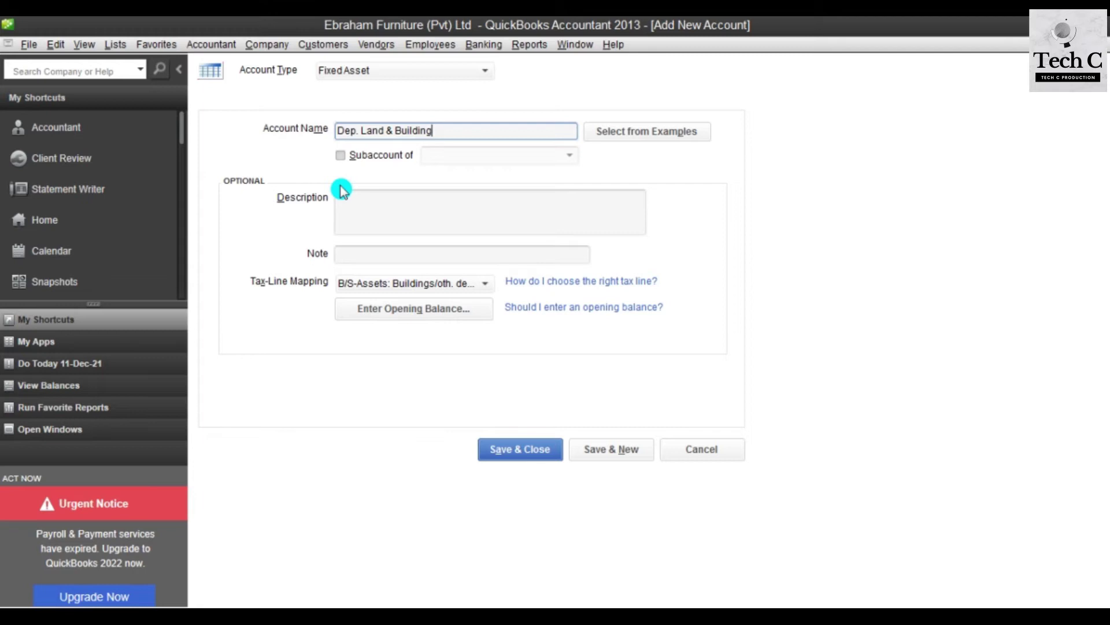
# Step: Make it a subaccount of Land & Building and bring up its opening balance entry
pyautogui.click(343, 160)
pyautogui.click(570, 154)
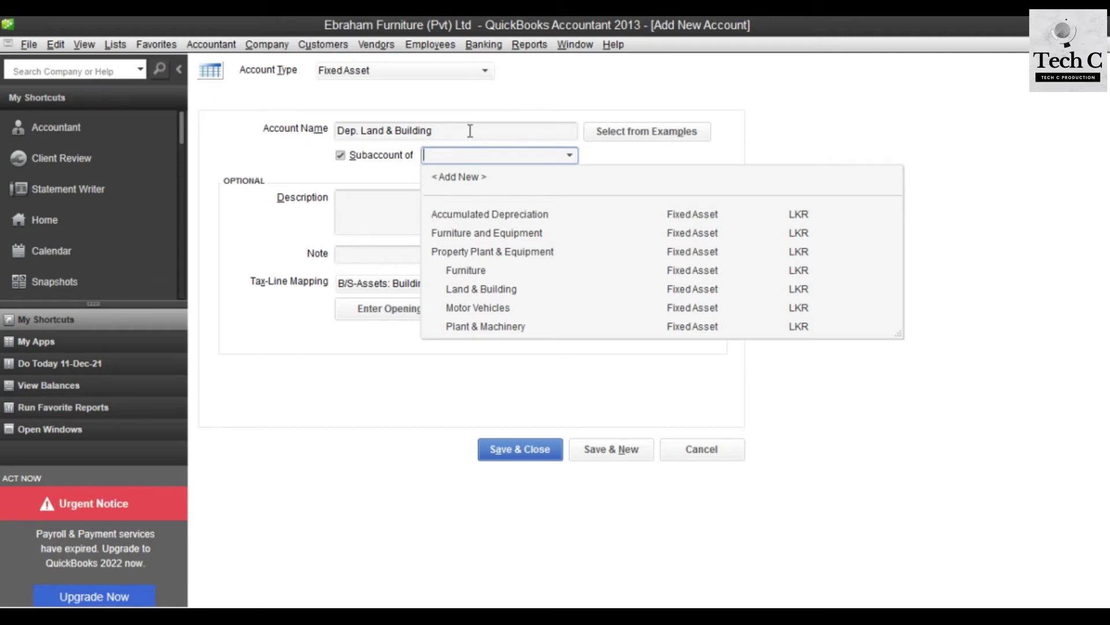
pyautogui.click(484, 289)
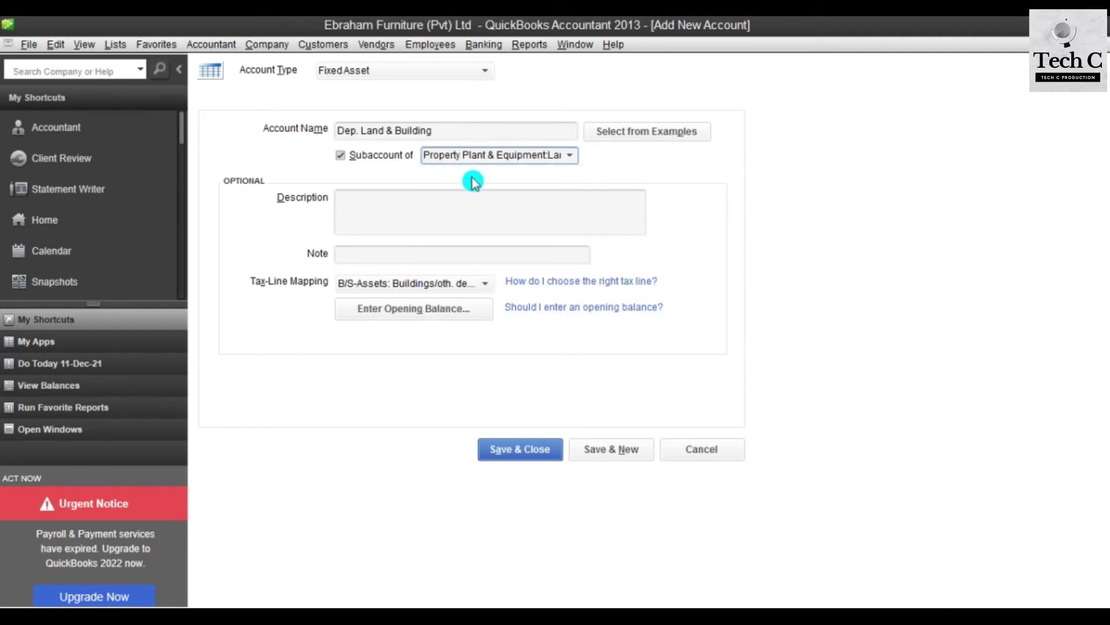
pyautogui.click(453, 308)
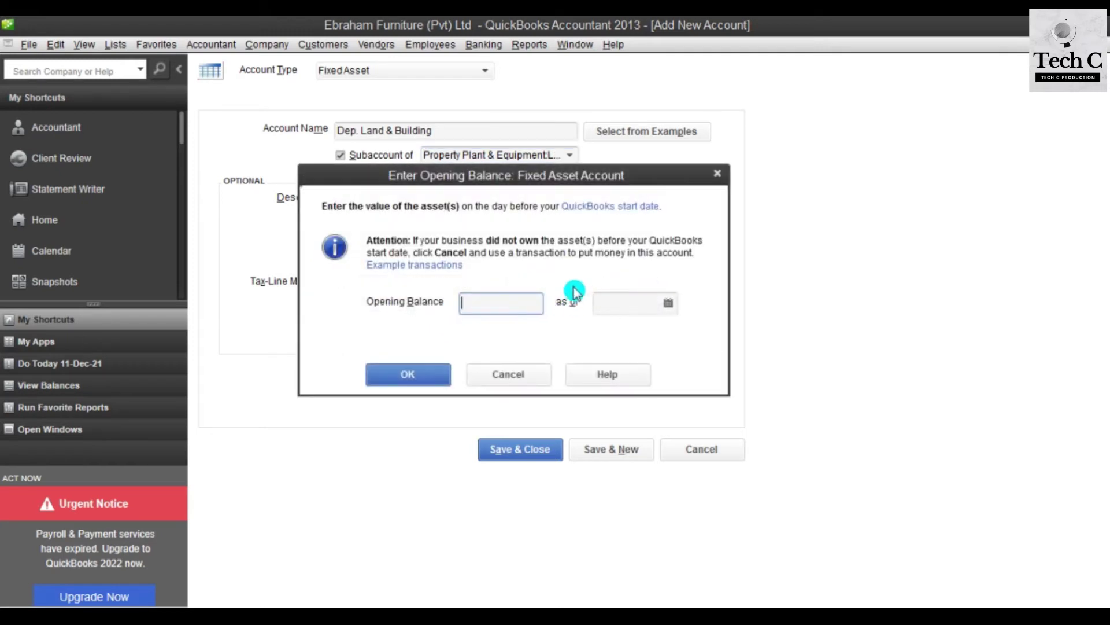
# Step: Enter -1,000,000 as the opening balance, copied from Note 01's Land & Building depreciation
pyautogui.click(555, 559)
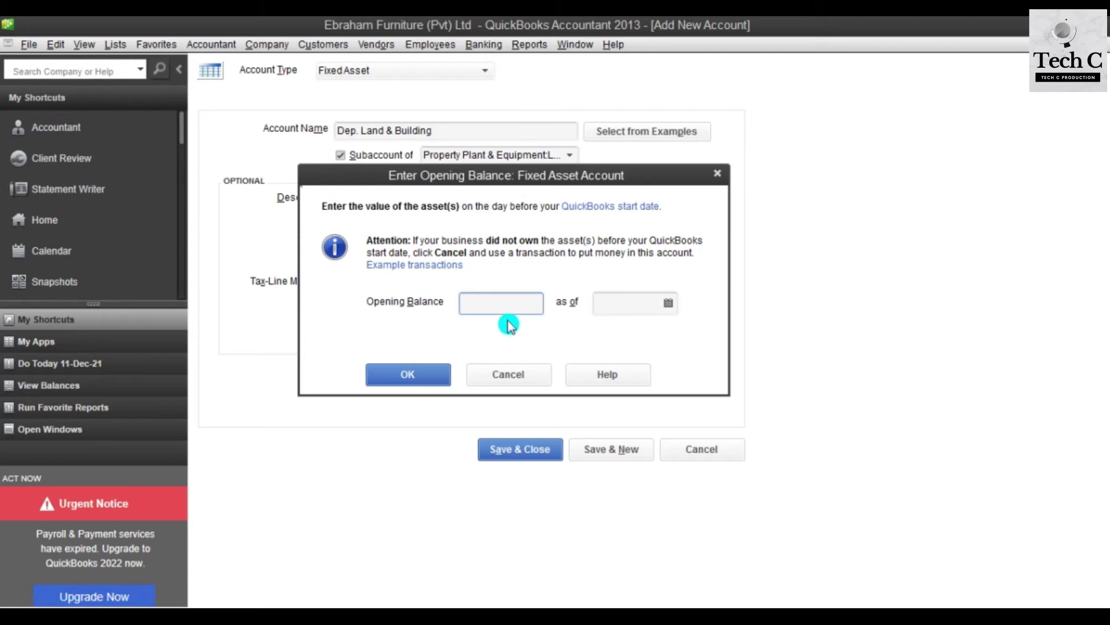
pyautogui.moveTo(578, 616)
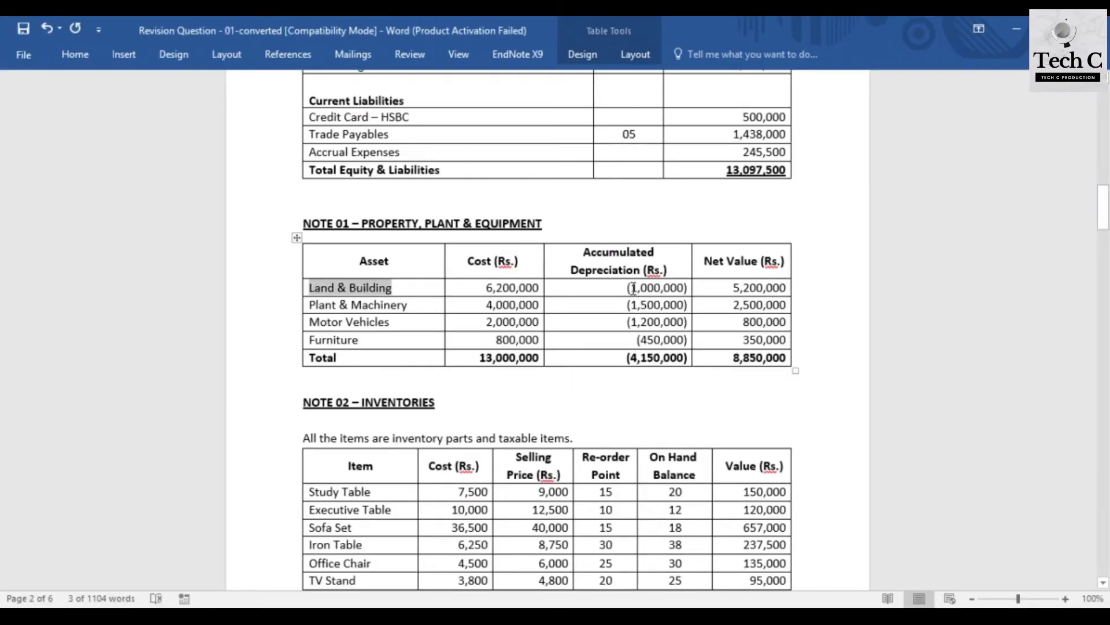
pyautogui.moveTo(634, 287); pyautogui.dragTo(683, 288)
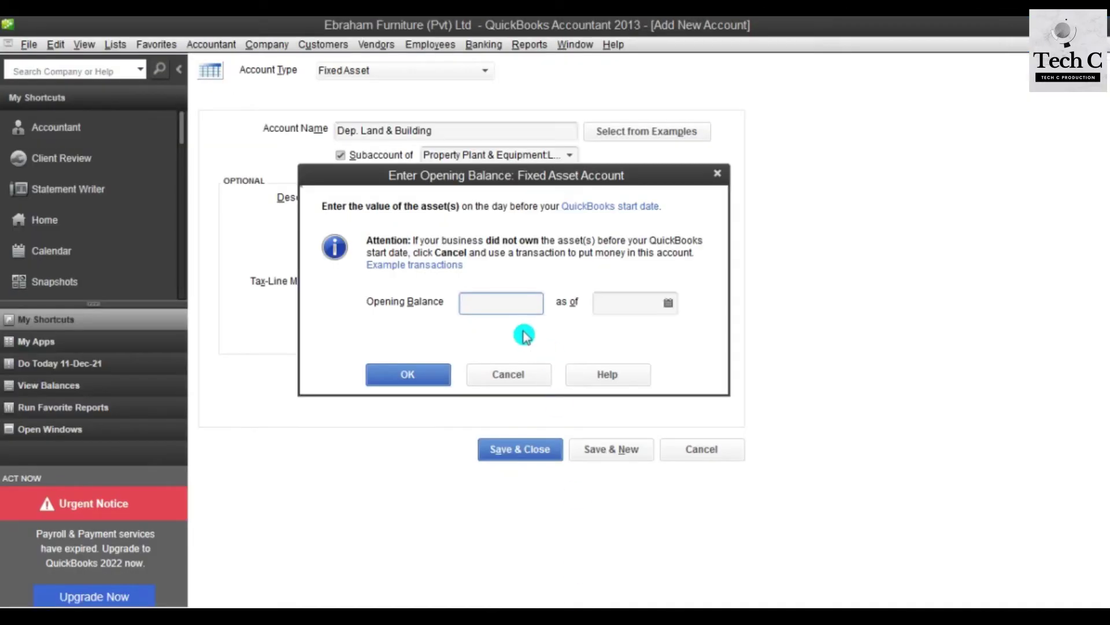
pyautogui.write('1,000,000')
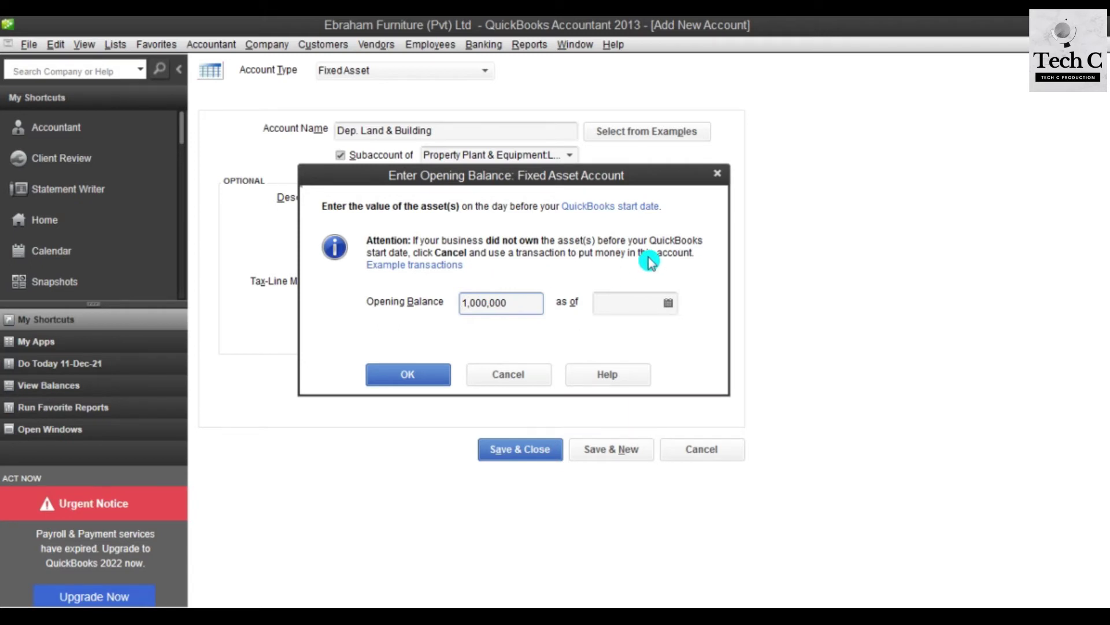
pyautogui.press('Home')
pyautogui.write('-')
pyautogui.click(460, 292)
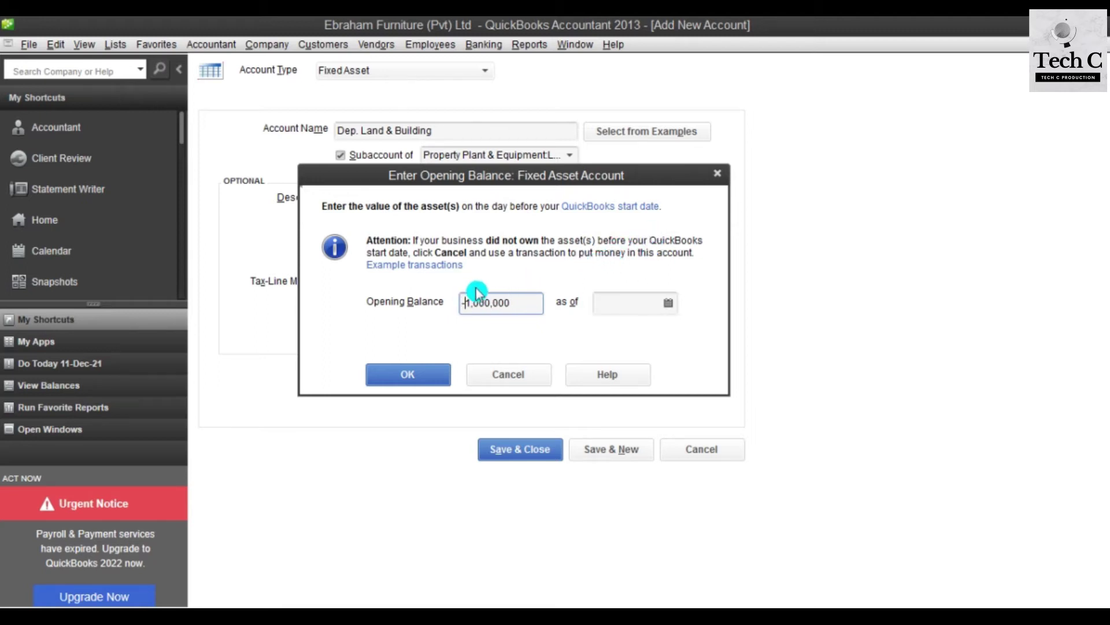
# Step: Date the balance 01/04/2020, confirm it, and save the account for a blank form
pyautogui.click(639, 302)
pyautogui.write('1')
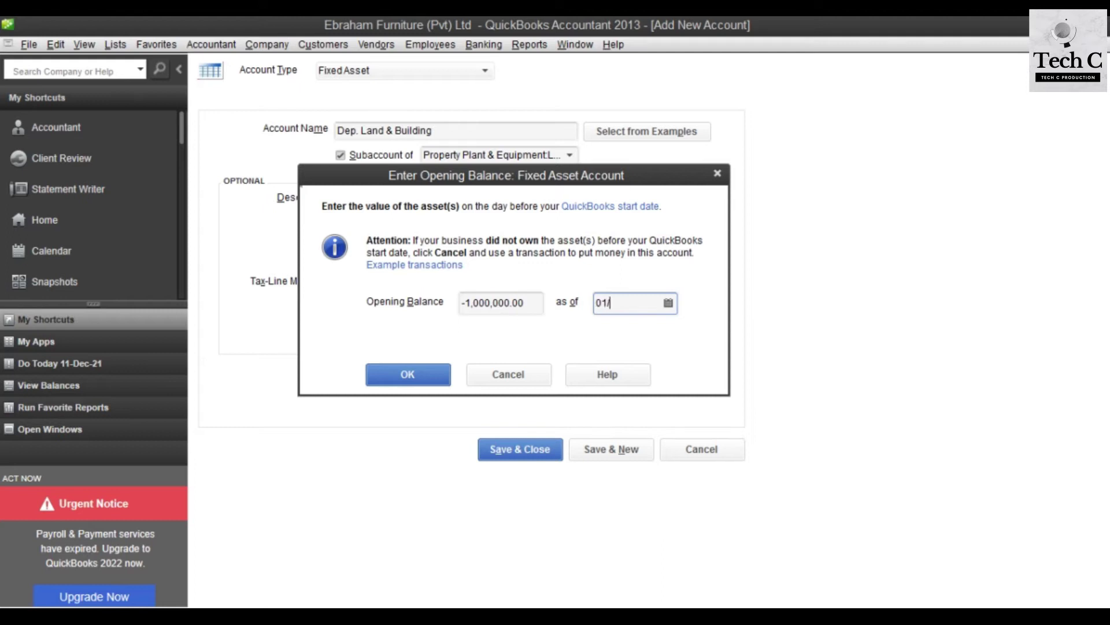
pyautogui.write('/04/2020')
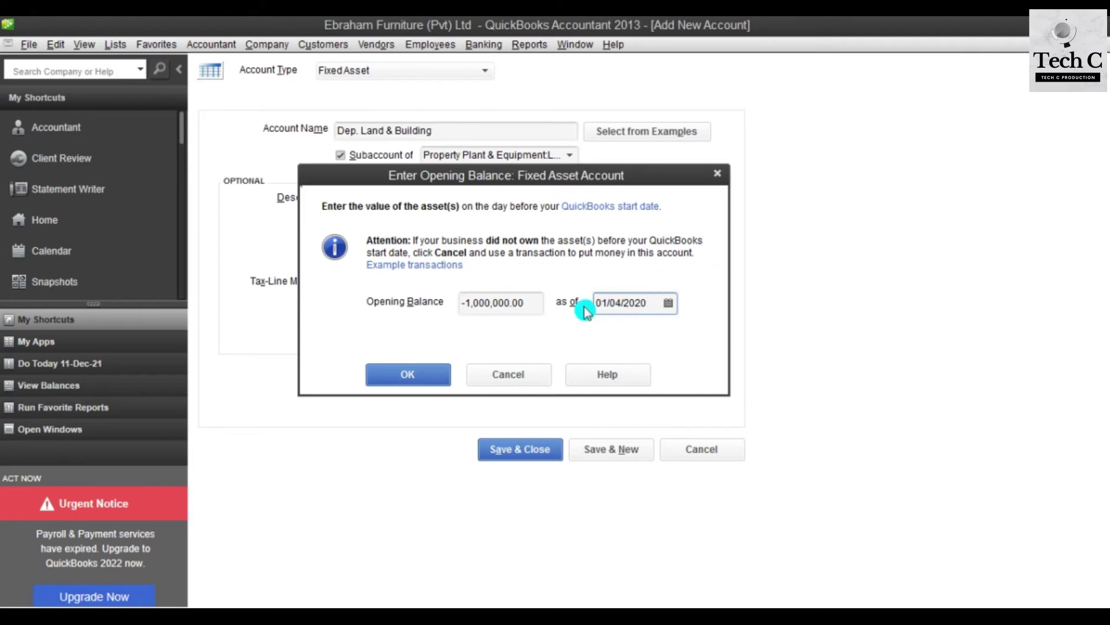
pyautogui.click(438, 385)
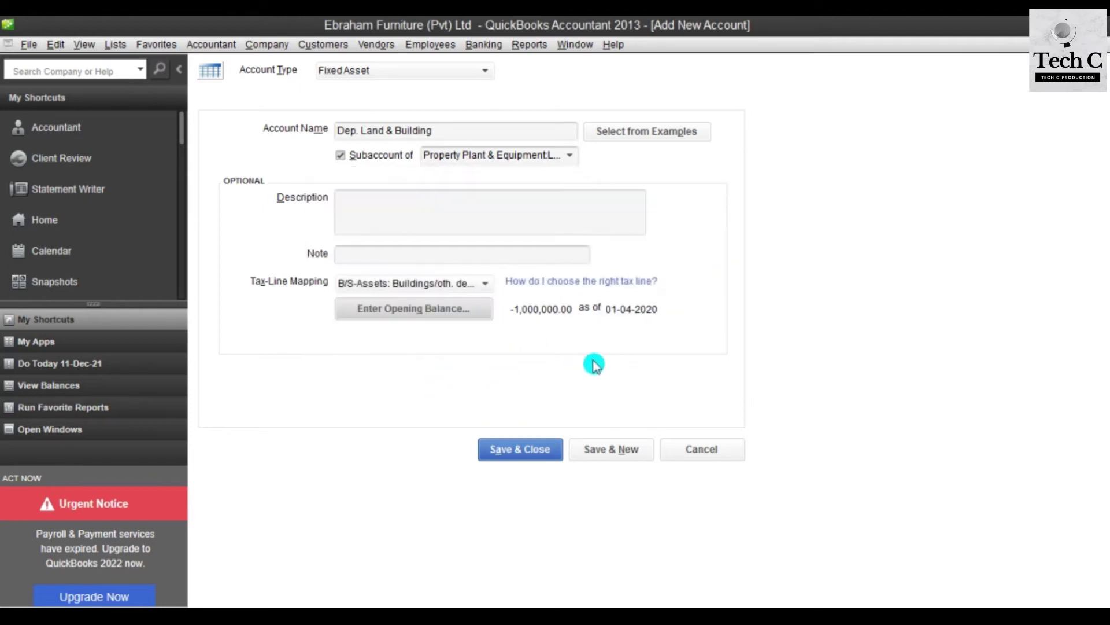
pyautogui.click(628, 452)
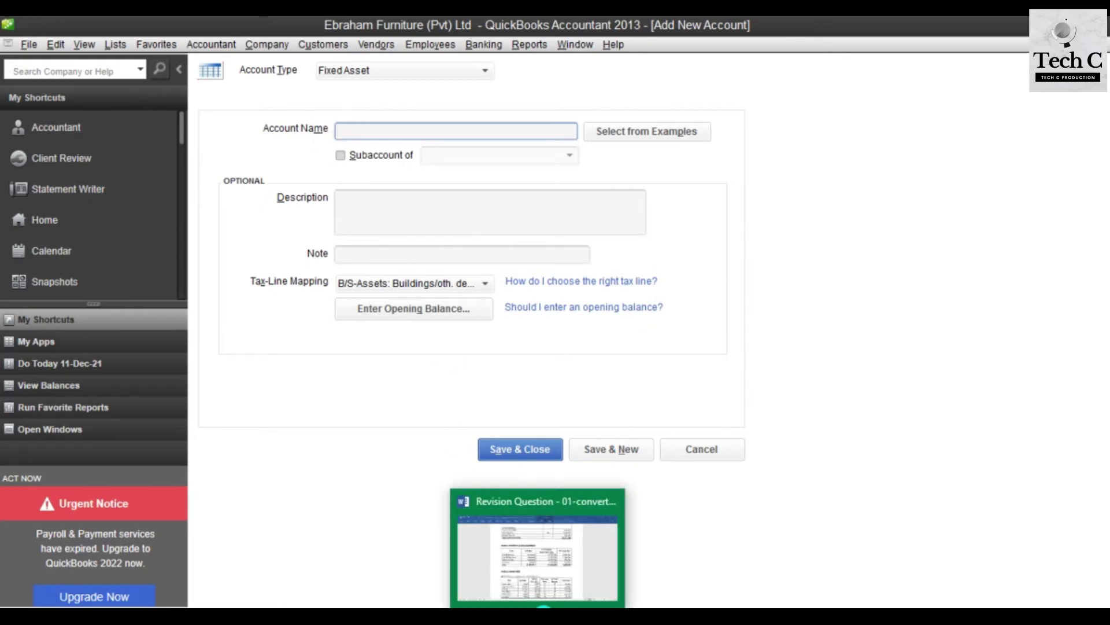
# Step: Name the account 'Dep. Plant & Machinery' as a subaccount of Plant & Machinery
pyautogui.write('Dep.')
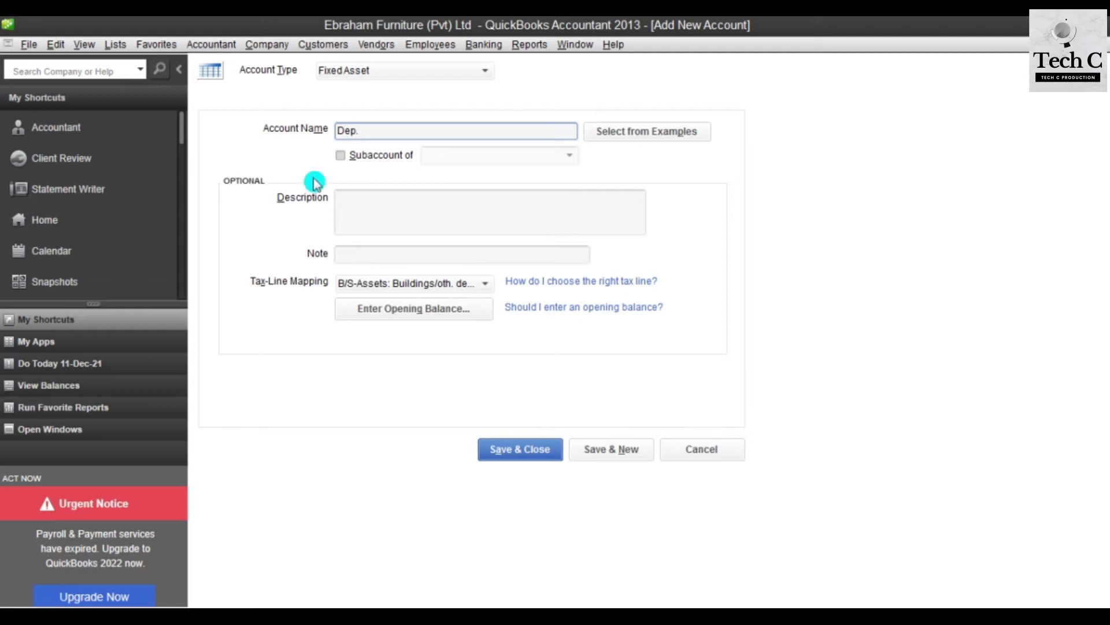
pyautogui.click(523, 549)
pyautogui.moveTo(410, 305); pyautogui.dragTo(320, 305)
pyautogui.hotkey('ctrl', 'c')
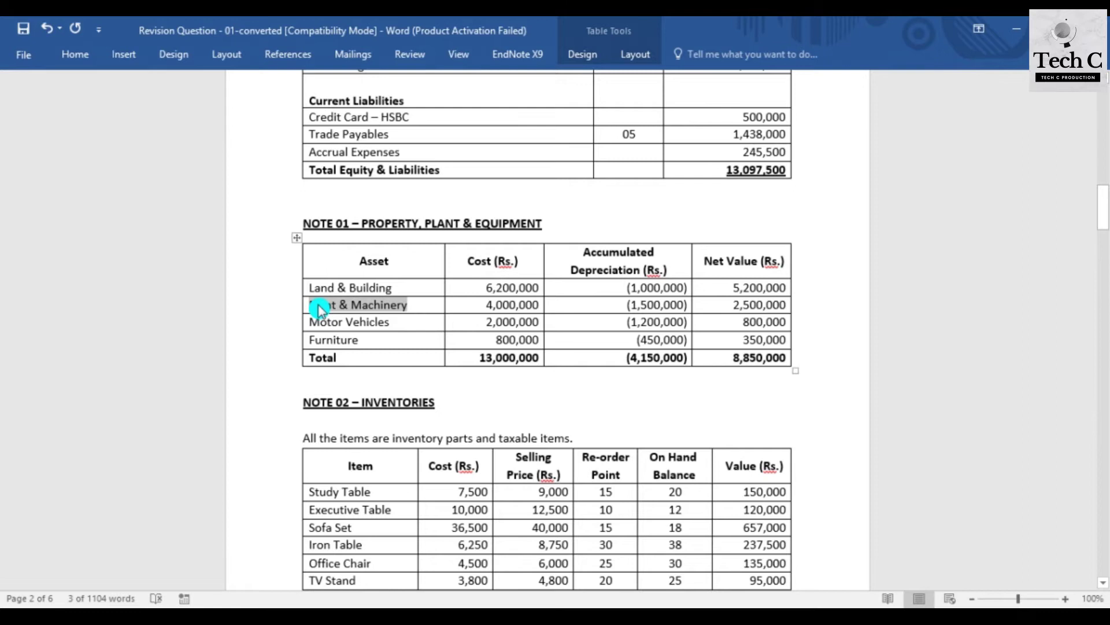
pyautogui.hotkey('alt', 'Tab')
pyautogui.hotkey('ctrl', 'v')
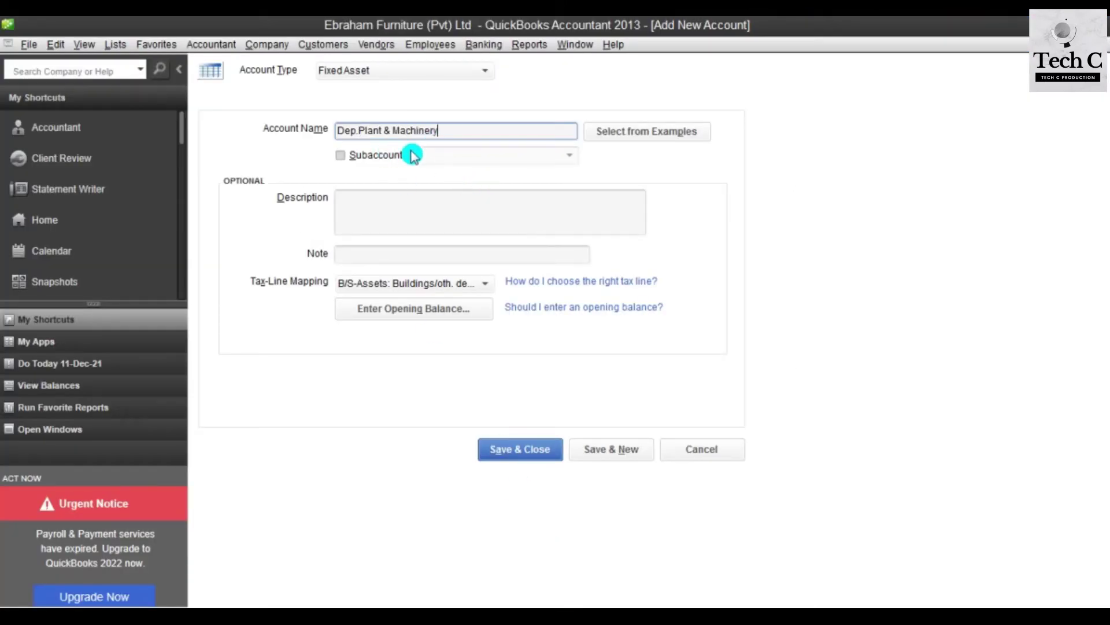
pyautogui.click(360, 130)
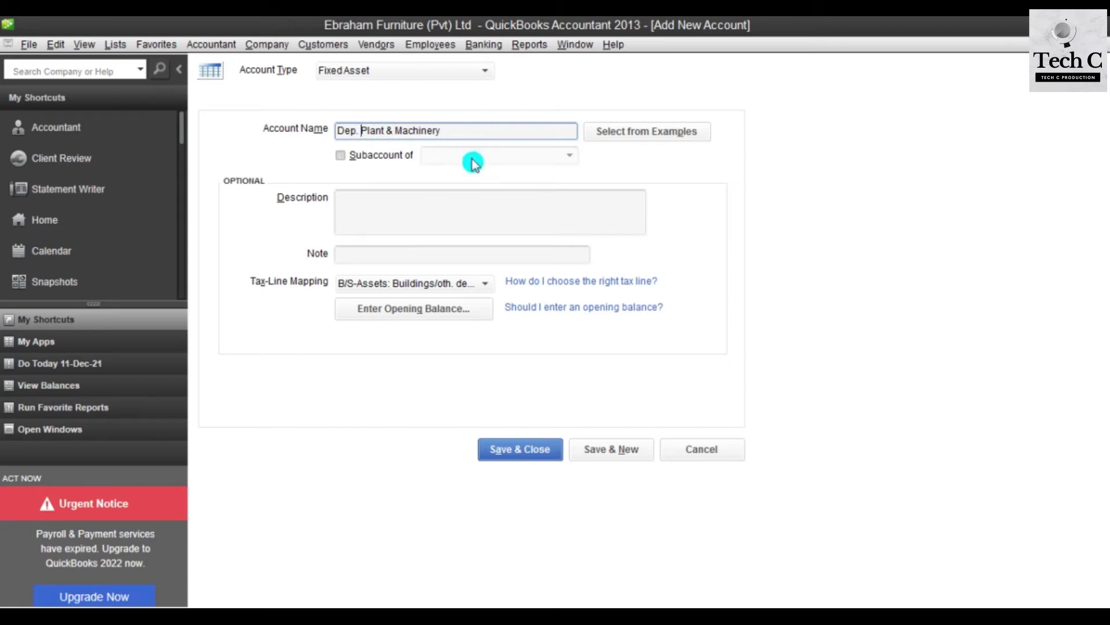
pyautogui.click(341, 155)
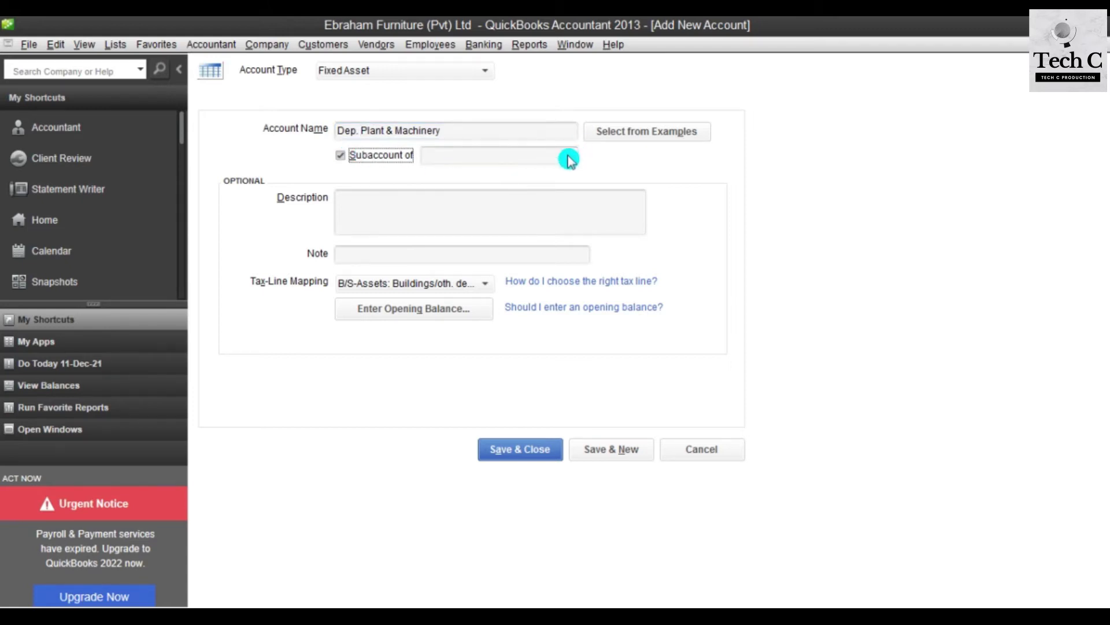
pyautogui.click(569, 155)
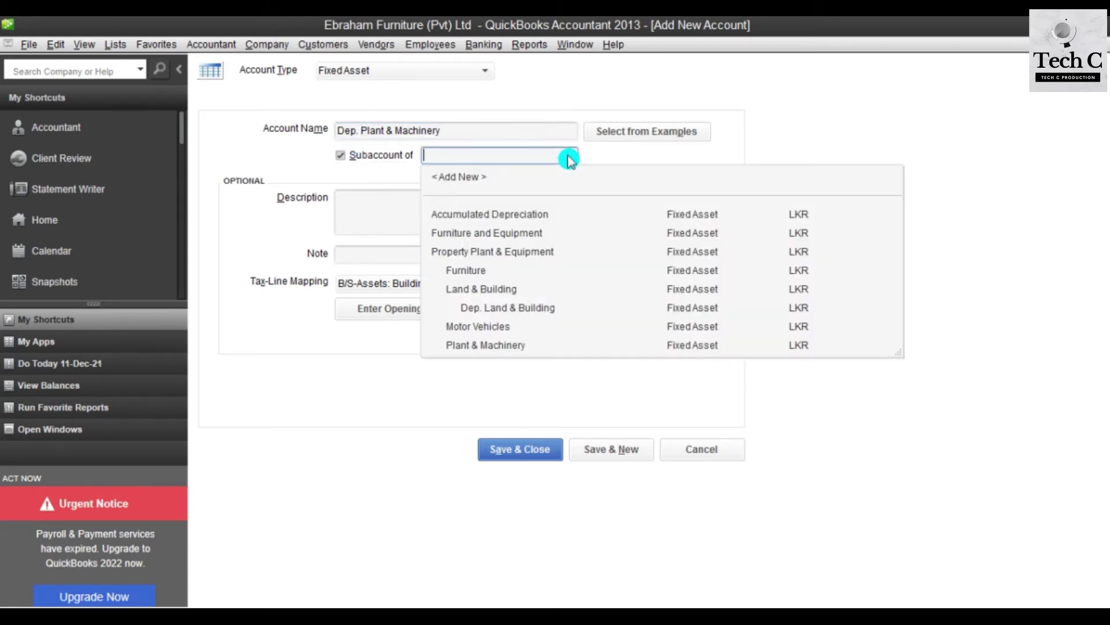
pyautogui.click(502, 344)
pyautogui.click(425, 312)
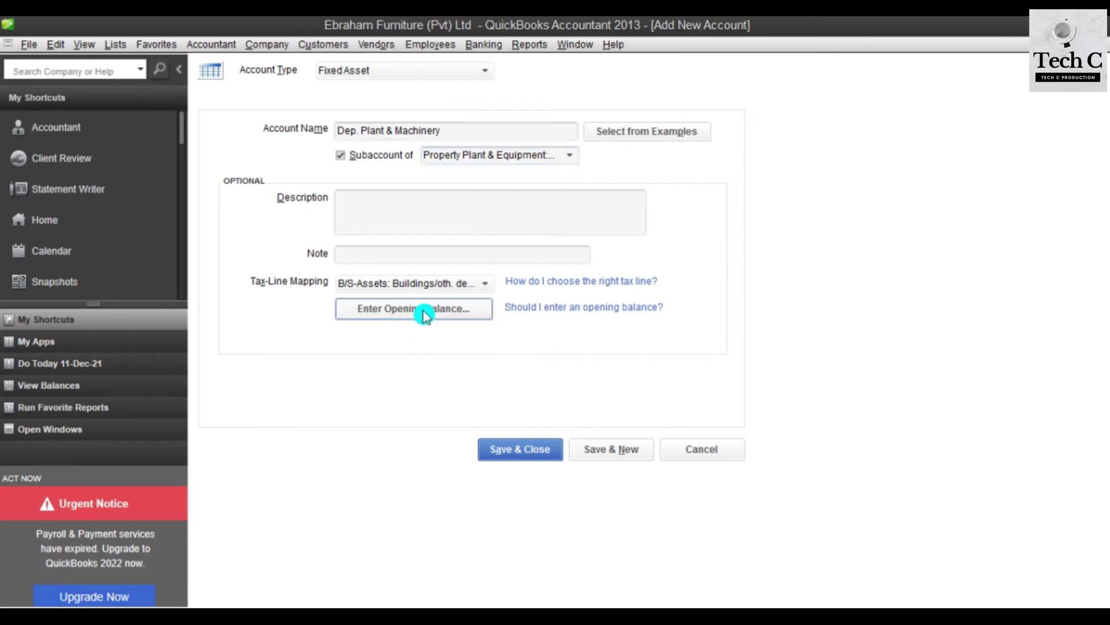
# Step: Give it a -1,500,000 opening balance as of 01/04/2020 and save for a new account
pyautogui.click(538, 616)
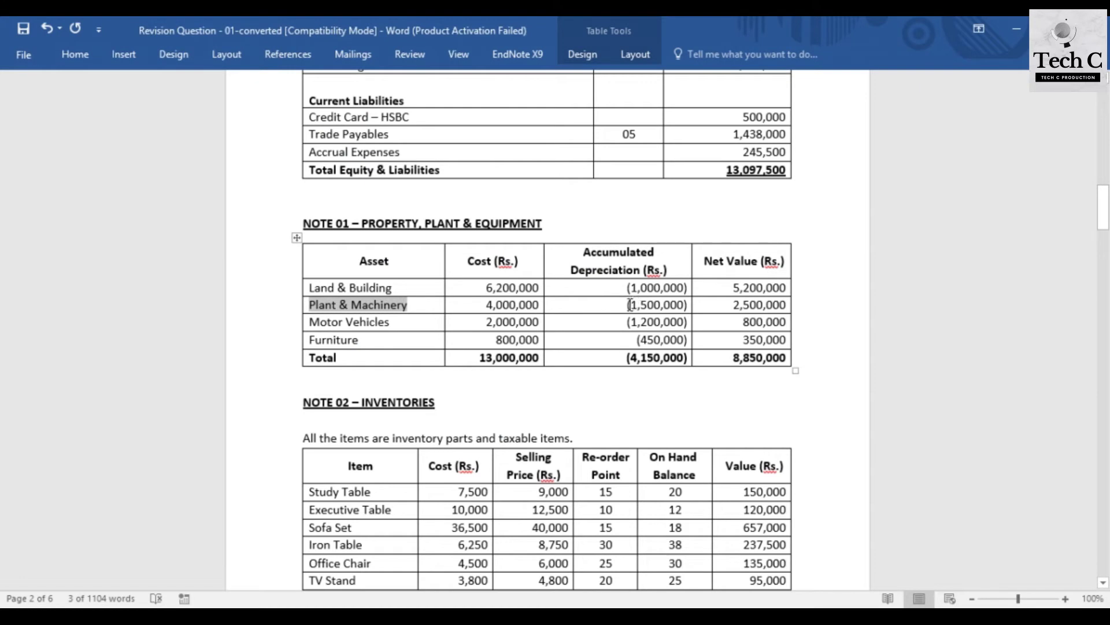
pyautogui.moveTo(654, 305); pyautogui.dragTo(682, 305)
pyautogui.hotkey('ctrl', 'c')
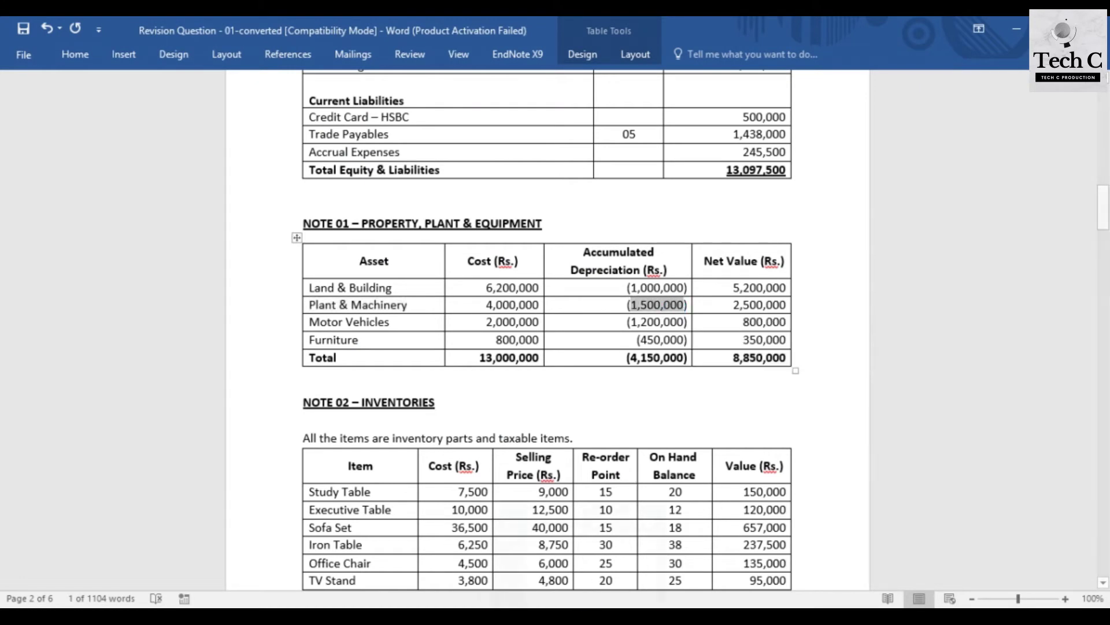
pyautogui.hotkey('alt', 'Tab')
pyautogui.click(488, 304)
pyautogui.hotkey('ctrl', 'v')
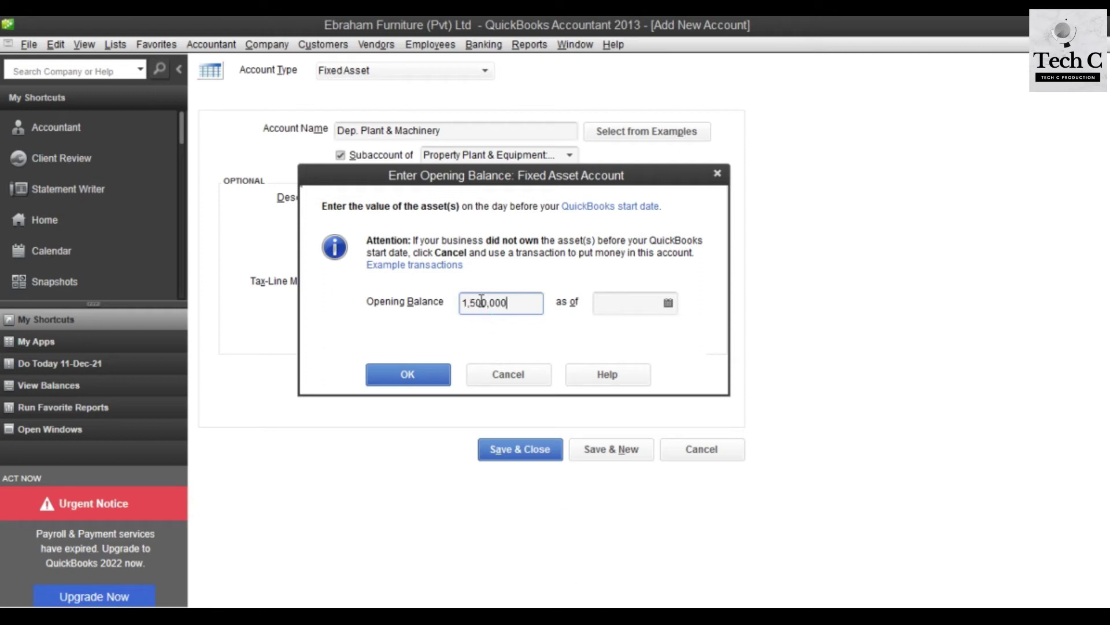
pyautogui.click(517, 301)
pyautogui.click(584, 270)
pyautogui.write('-')
pyautogui.click(620, 297)
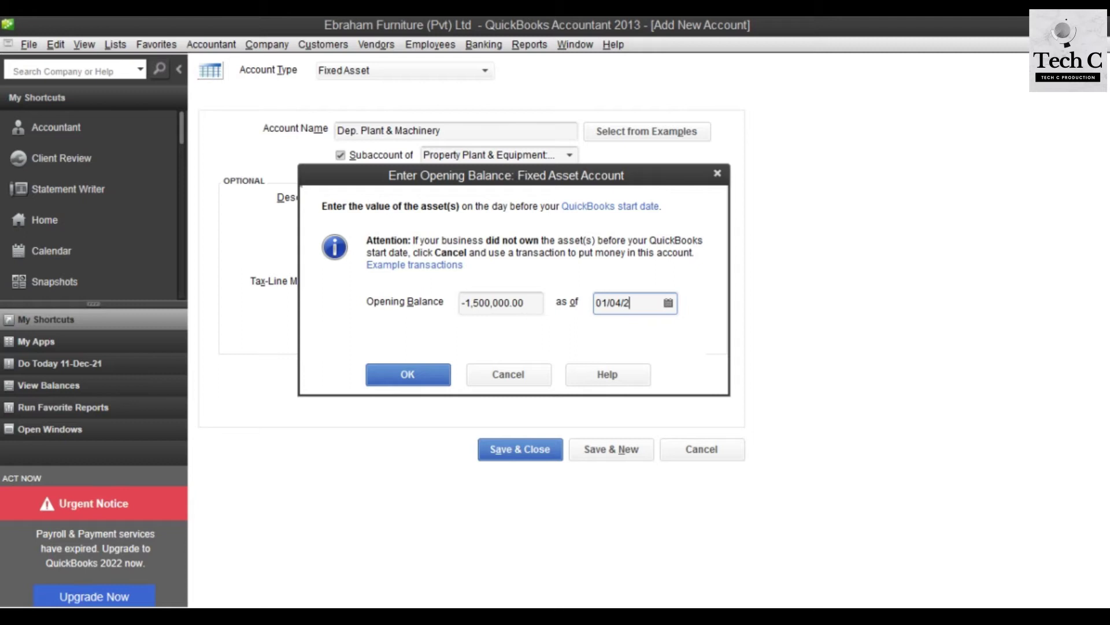
pyautogui.click(410, 376)
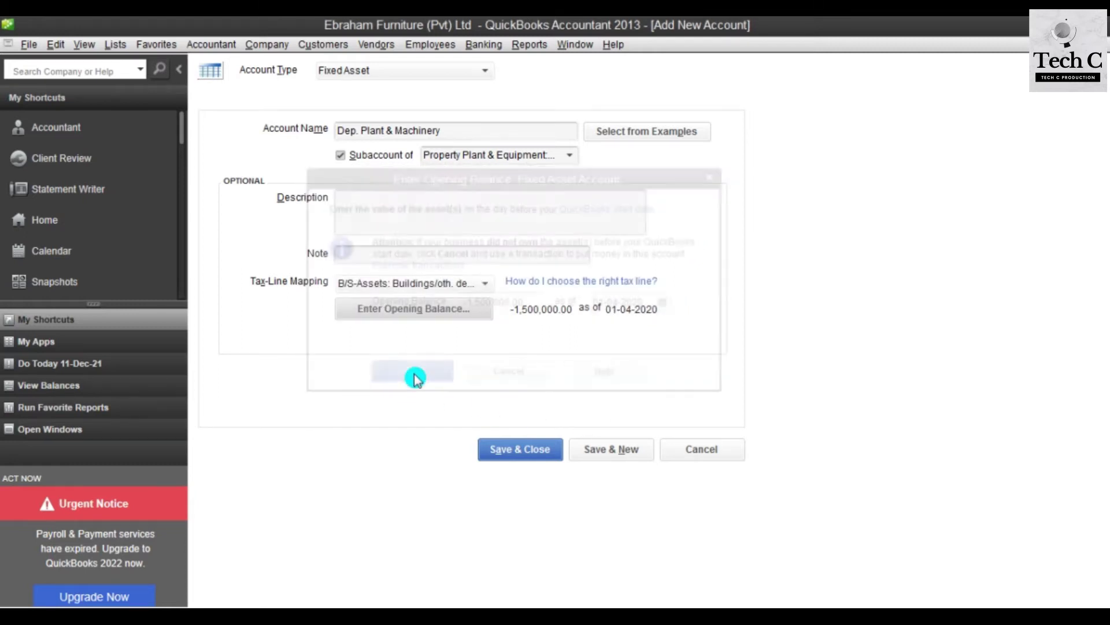
pyautogui.click(610, 449)
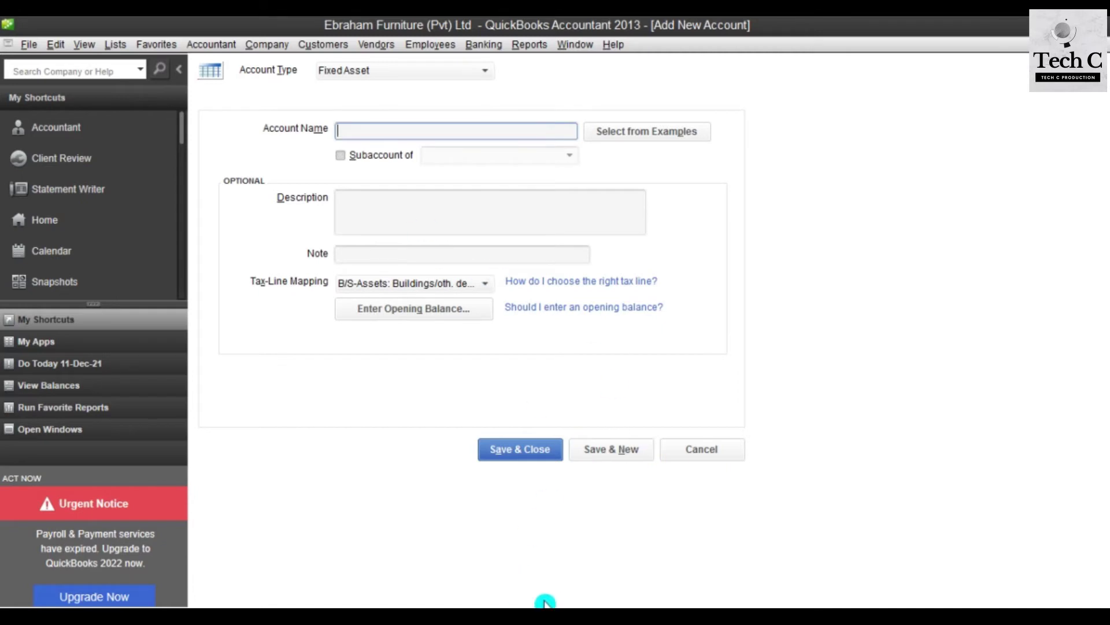
# Step: Name the account 'Dep. Motor Vehicles' as a subaccount of Motor Vehicles
pyautogui.click(543, 605)
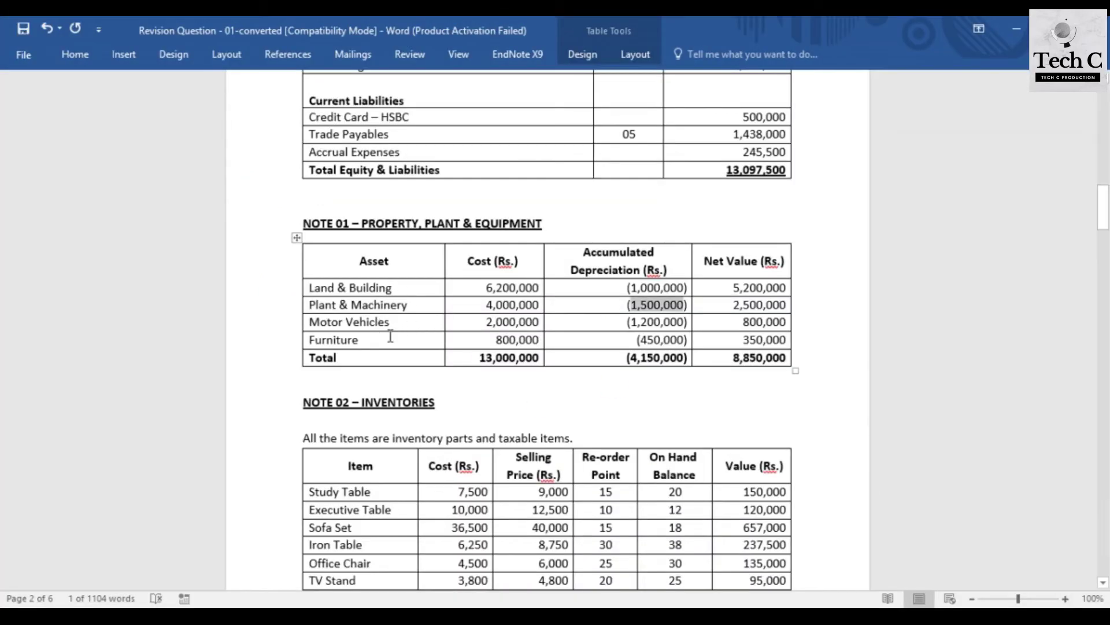
pyautogui.moveTo(391, 322); pyautogui.dragTo(310, 321)
pyautogui.hotkey('ctrl', 'c')
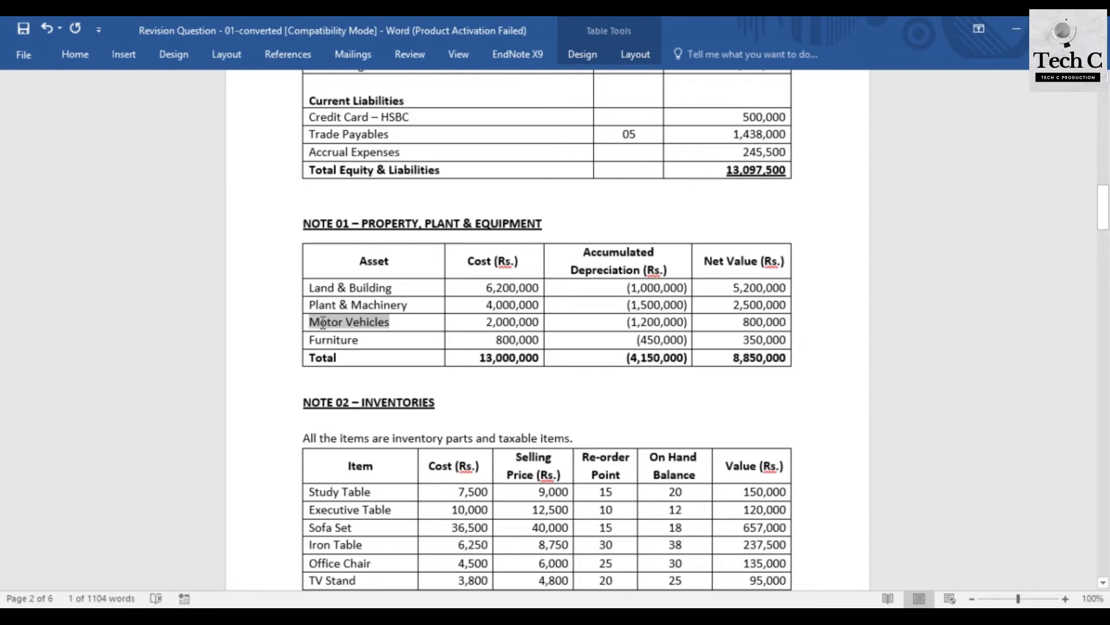
pyautogui.click(543, 605)
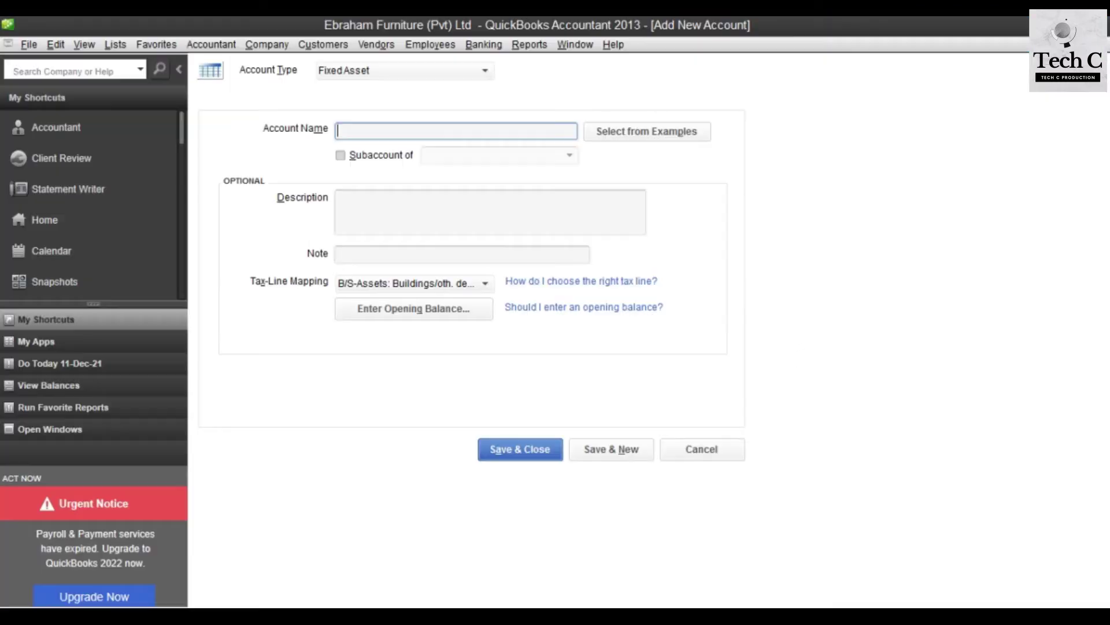
pyautogui.hotkey('ctrl', 'v')
pyautogui.press('Home')
pyautogui.write('Dep.')
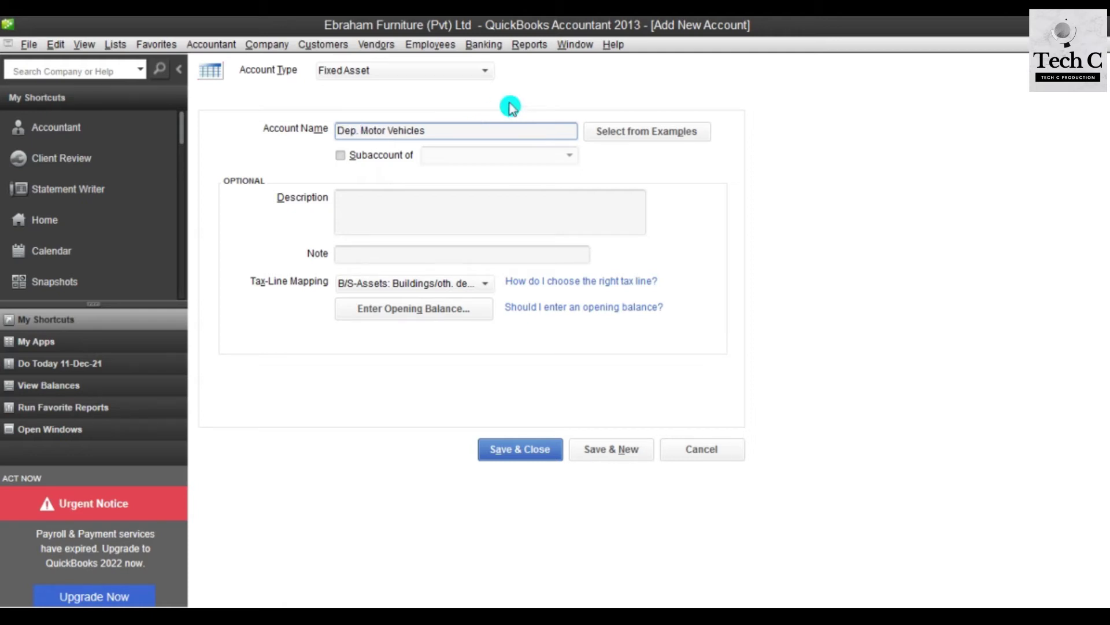
pyautogui.click(340, 156)
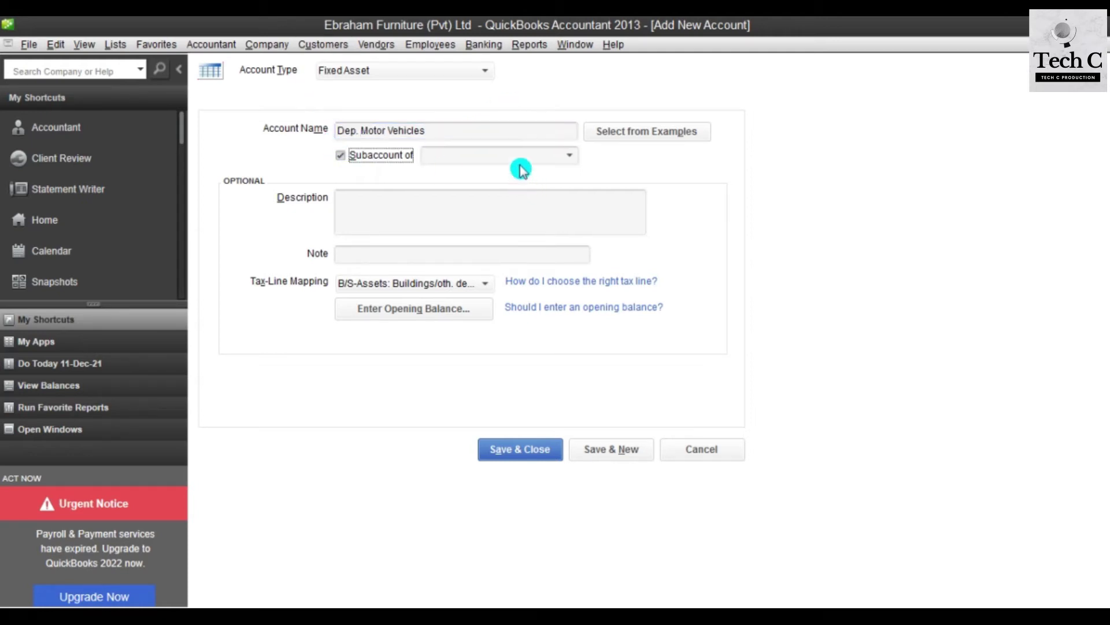
pyautogui.click(569, 155)
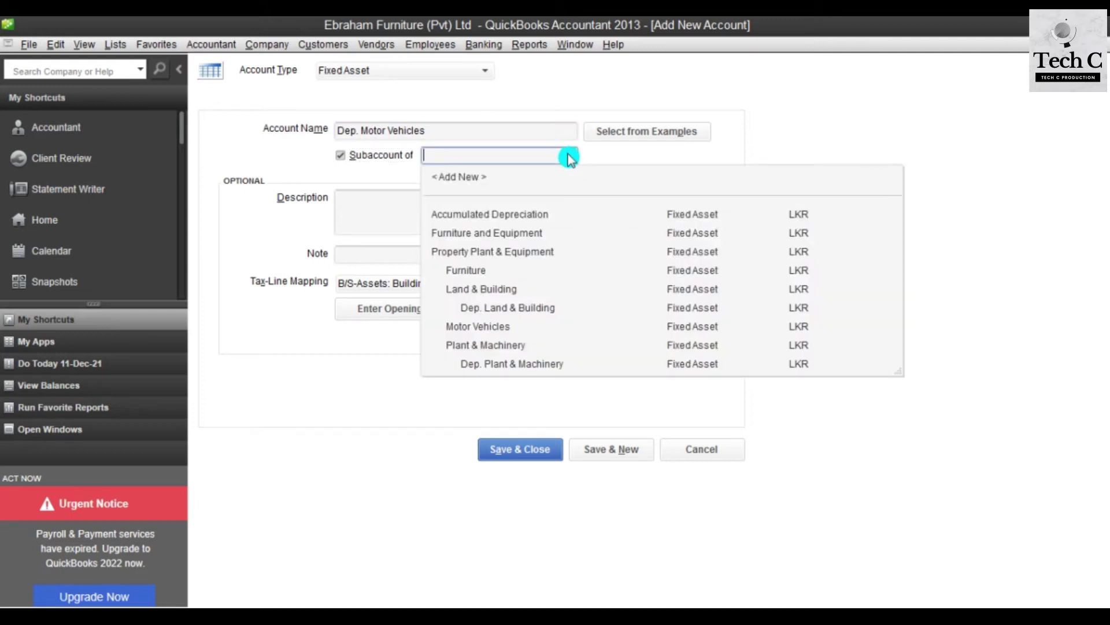
pyautogui.click(490, 326)
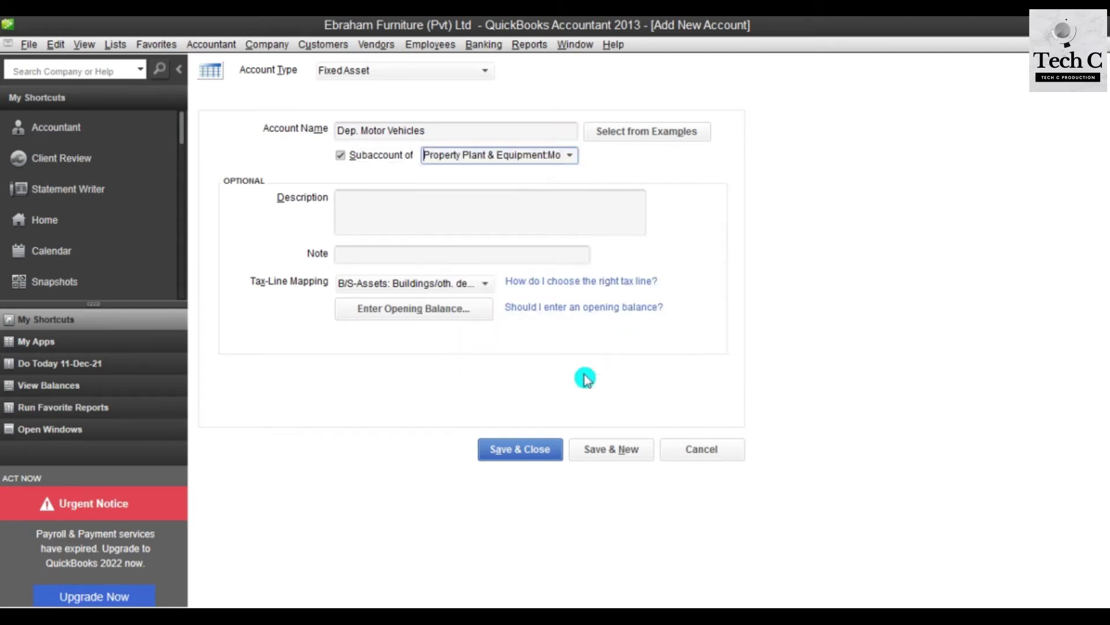
pyautogui.click(424, 310)
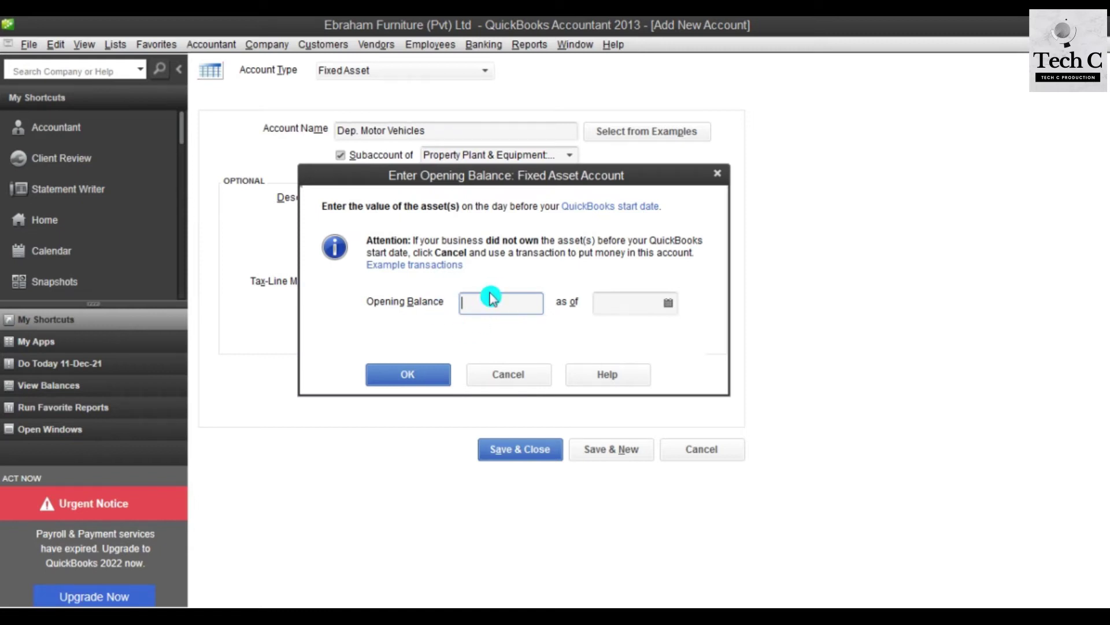
# Step: Give it a -1,200,000 opening balance as of 01/04/2020 and save for a new account
pyautogui.click(520, 608)
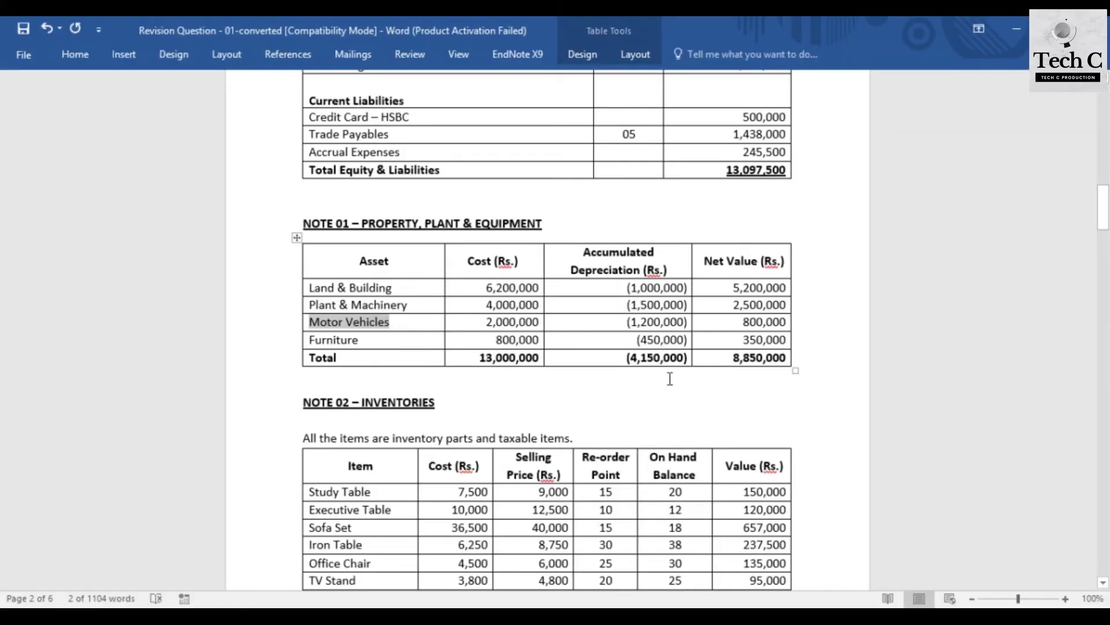
pyautogui.moveTo(634, 322); pyautogui.dragTo(671, 327)
pyautogui.hotkey('ctrl', 'c')
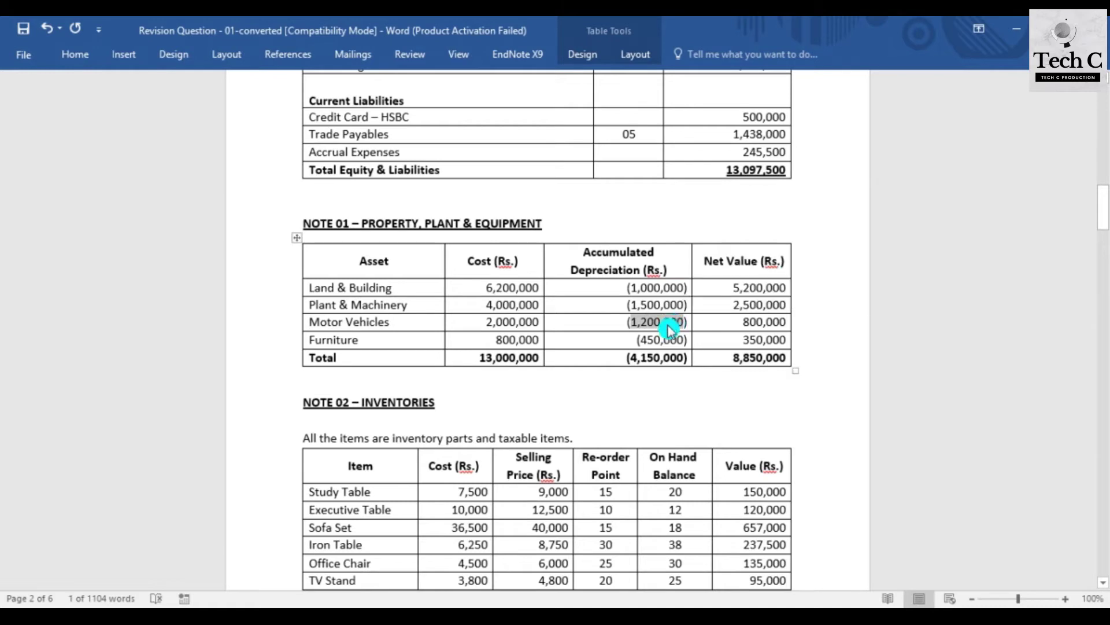
pyautogui.click(578, 605)
pyautogui.hotkey('ctrl', 'v')
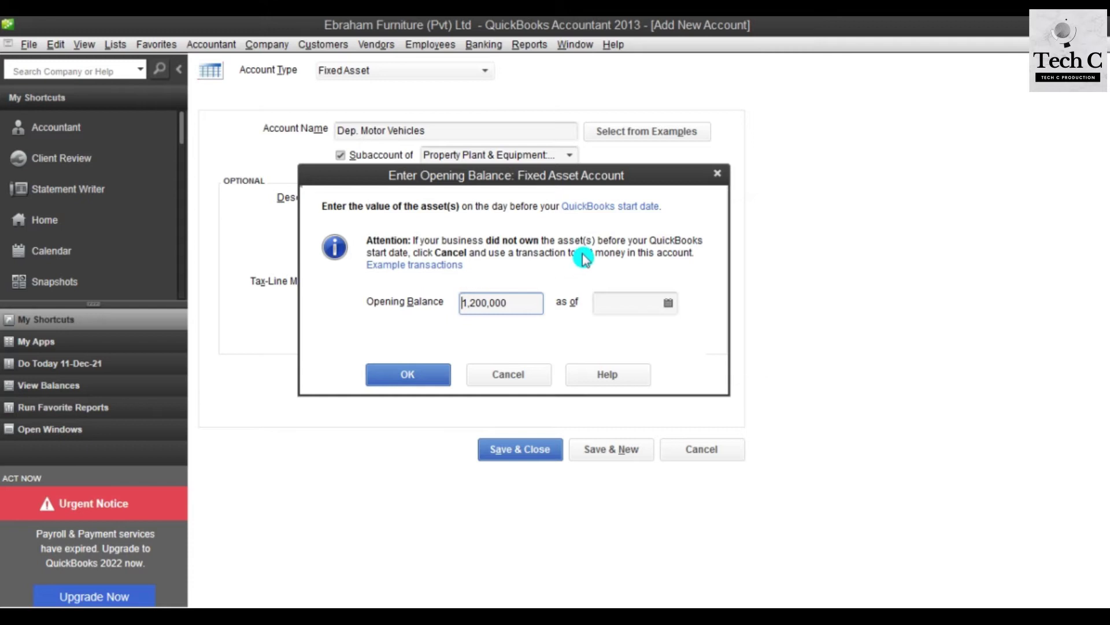
pyautogui.click(615, 304)
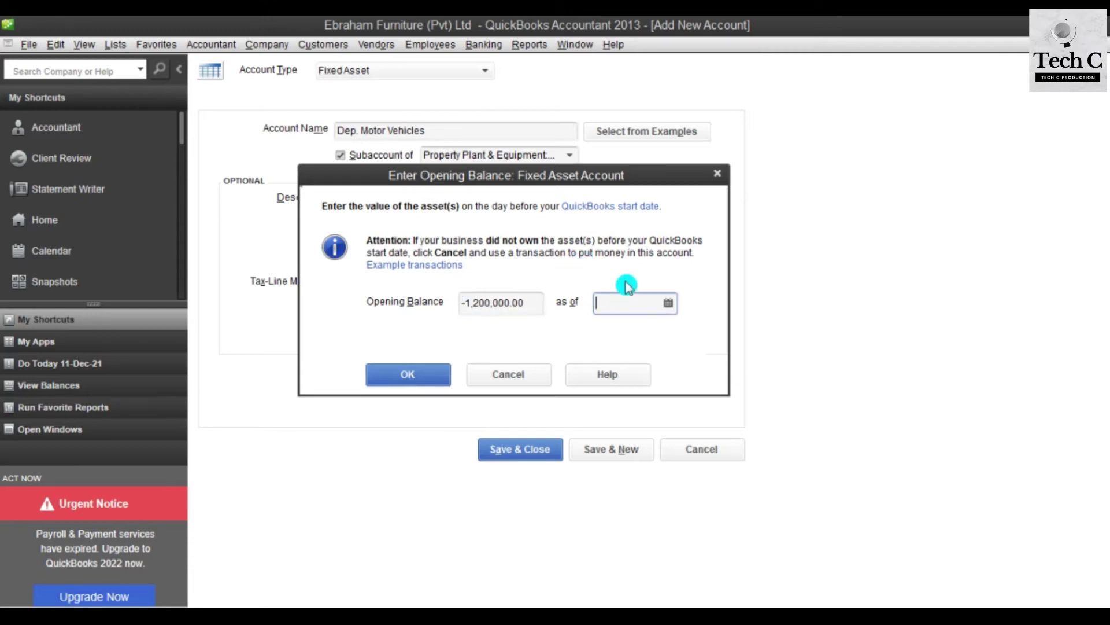
pyautogui.write('01/04/2020')
pyautogui.click(408, 375)
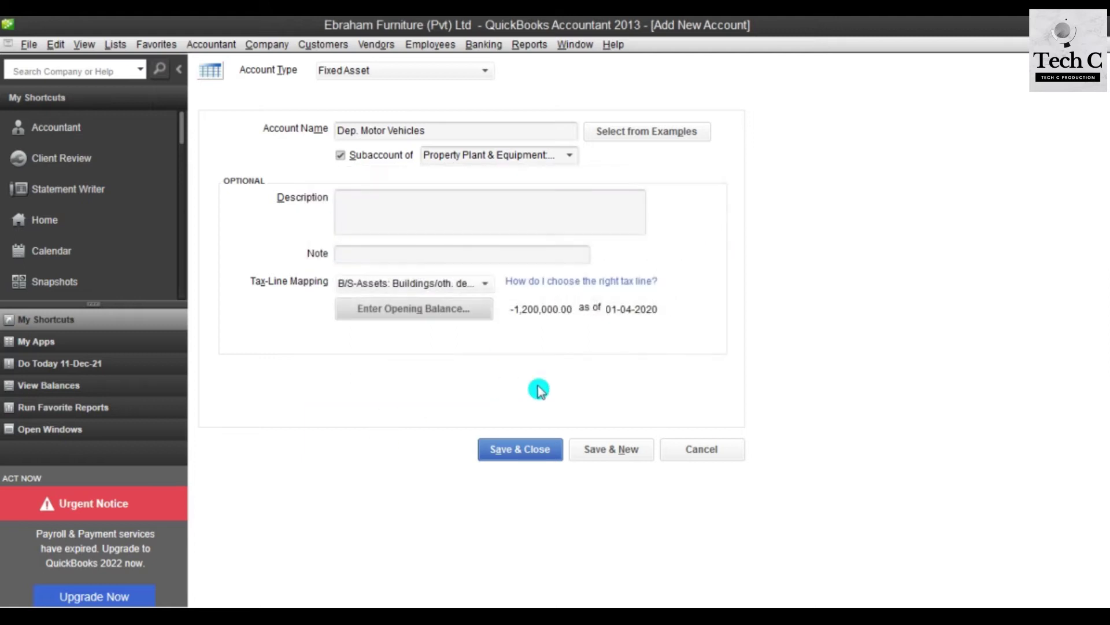
pyautogui.click(613, 451)
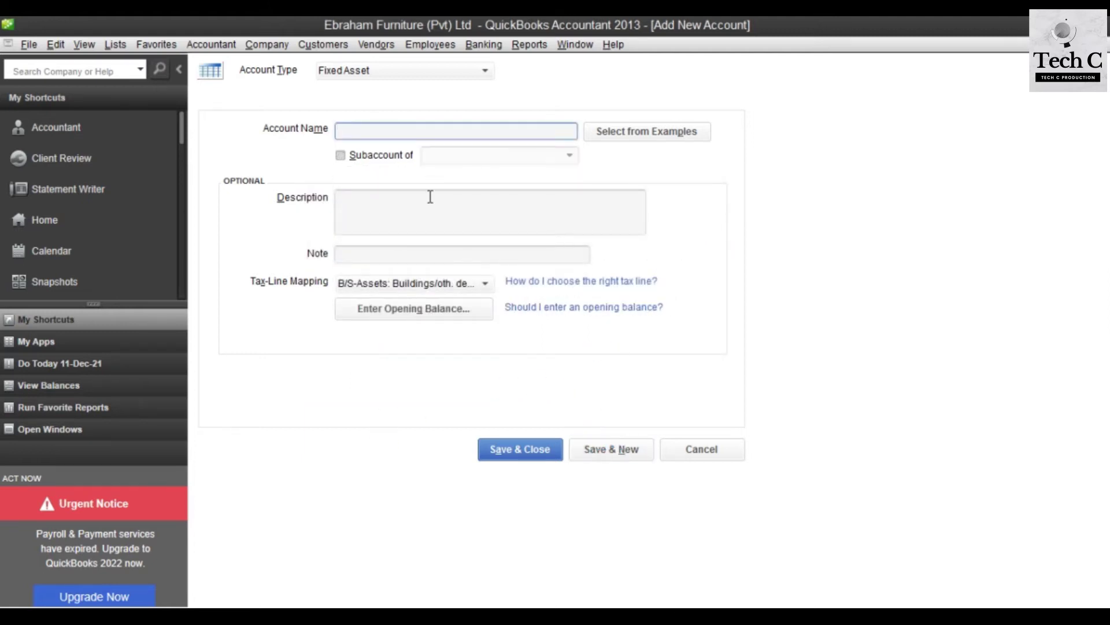
# Step: Name the account 'Dep. Furniture' as a subaccount of Furniture
pyautogui.write('Dep.')
pyautogui.moveTo(501, 604)
pyautogui.click(521, 544)
pyautogui.moveTo(367, 337); pyautogui.dragTo(308, 337)
pyautogui.hotkey('ctrl', 'c')
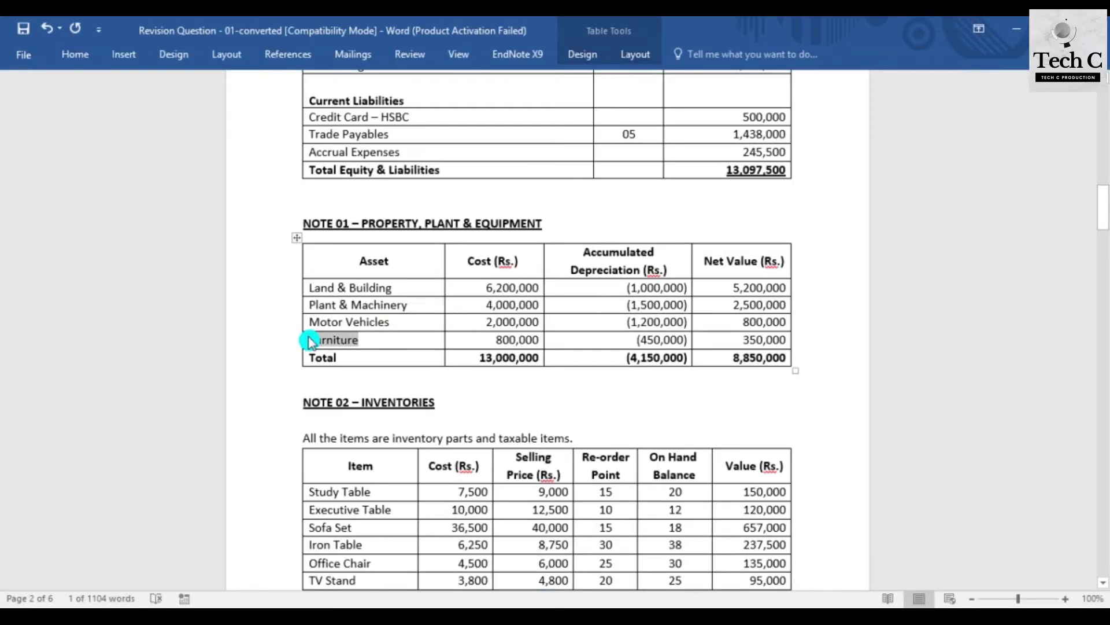
pyautogui.moveTo(538, 604)
pyautogui.click(546, 550)
pyautogui.hotkey('ctrl', 'v')
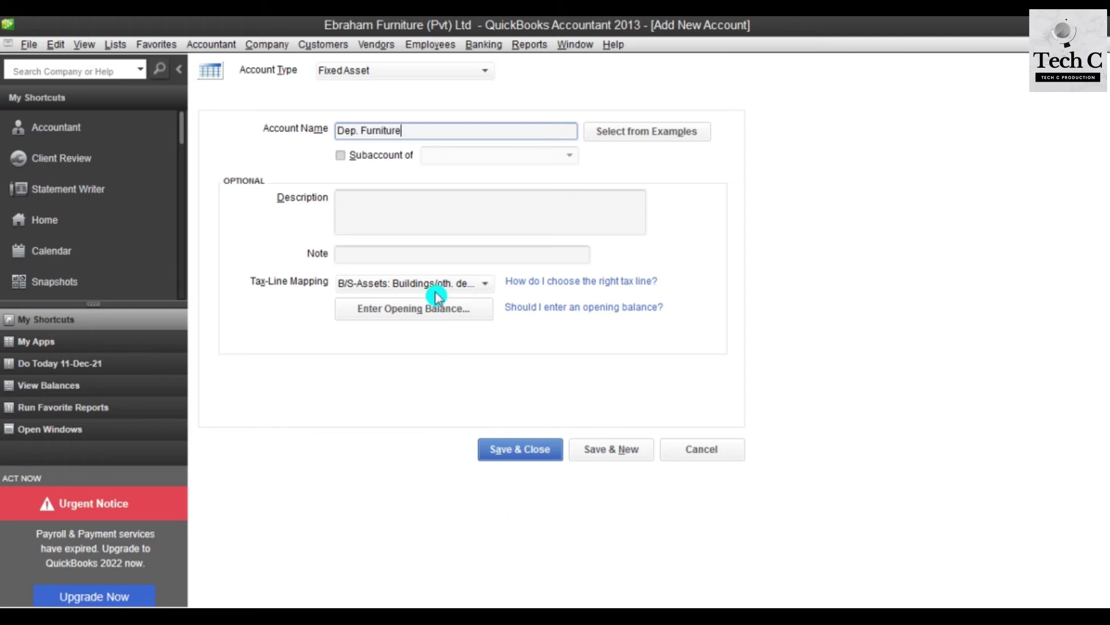
pyautogui.click(341, 155)
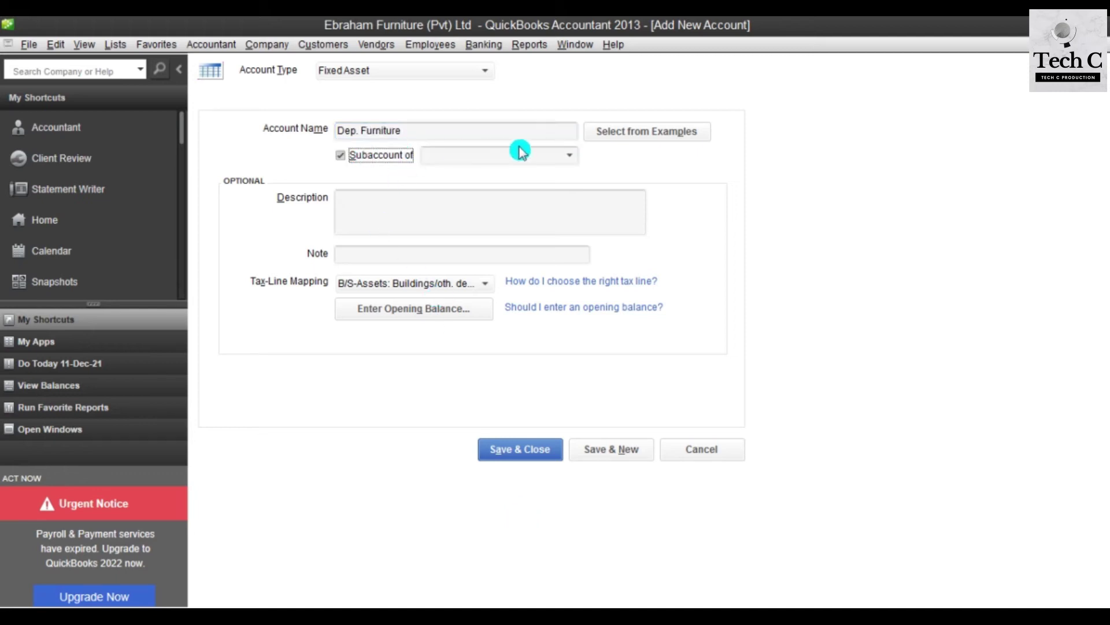
pyautogui.click(569, 155)
pyautogui.click(491, 272)
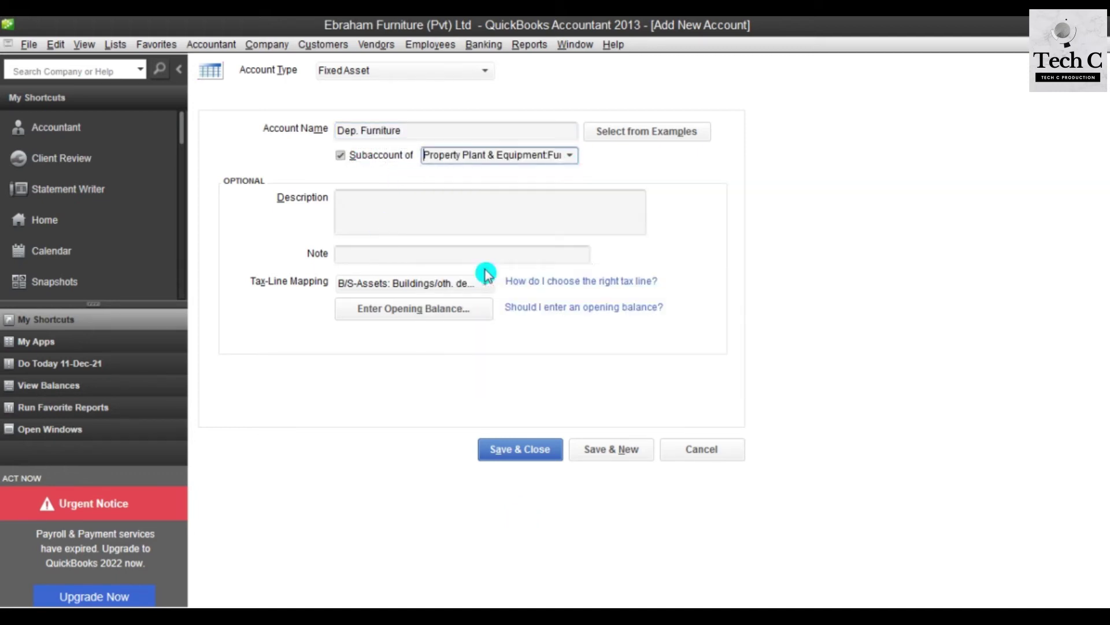
pyautogui.click(448, 314)
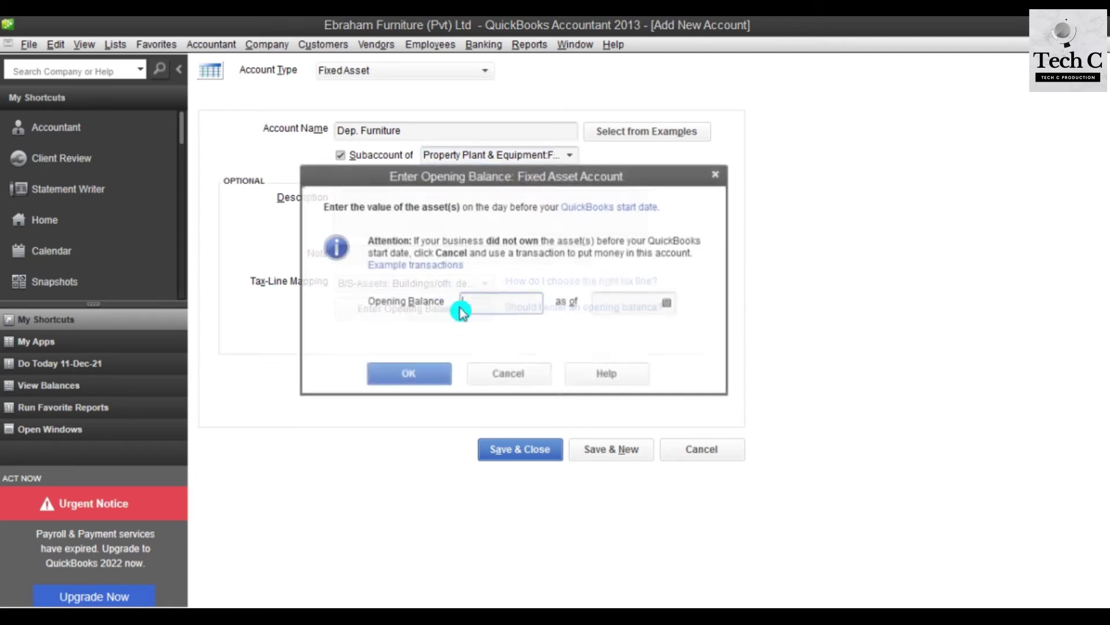
# Step: Give it a -450,000 opening balance as of 01-04-2020, then save and close the form
pyautogui.moveTo(559, 607)
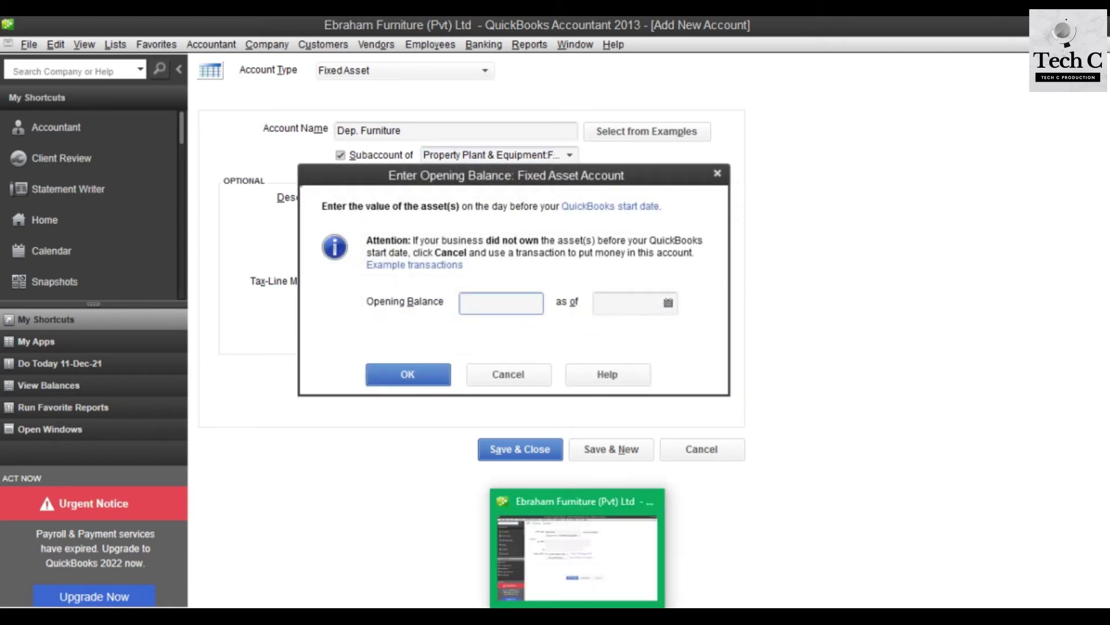
pyautogui.hotkey('alt', 'Tab')
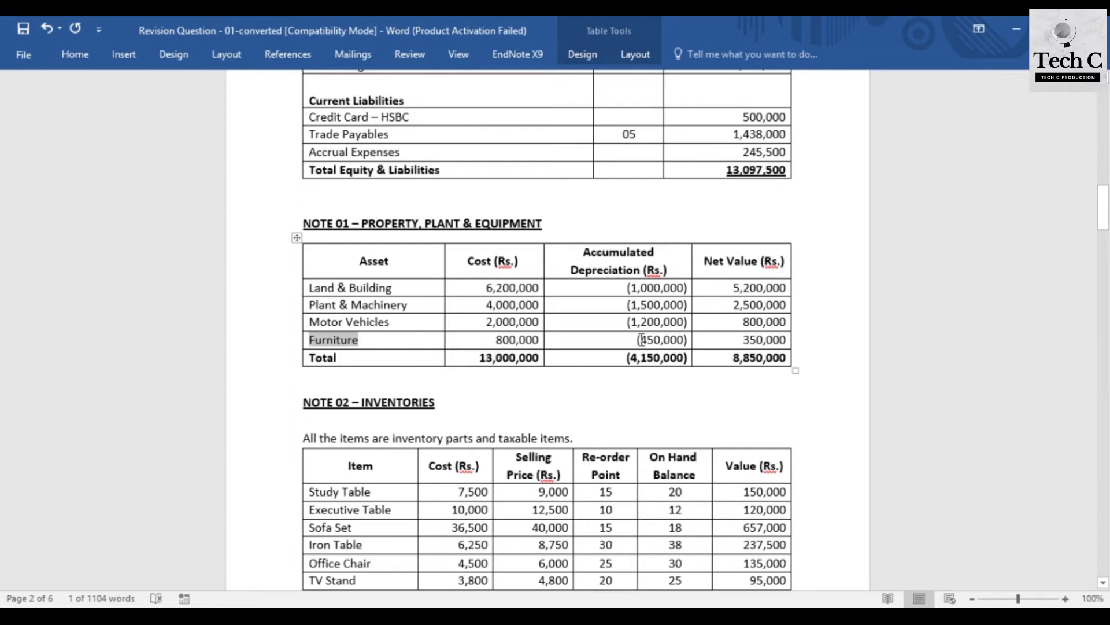
pyautogui.moveTo(641, 339); pyautogui.dragTo(685, 338)
pyautogui.hotkey('ctrl', 'c')
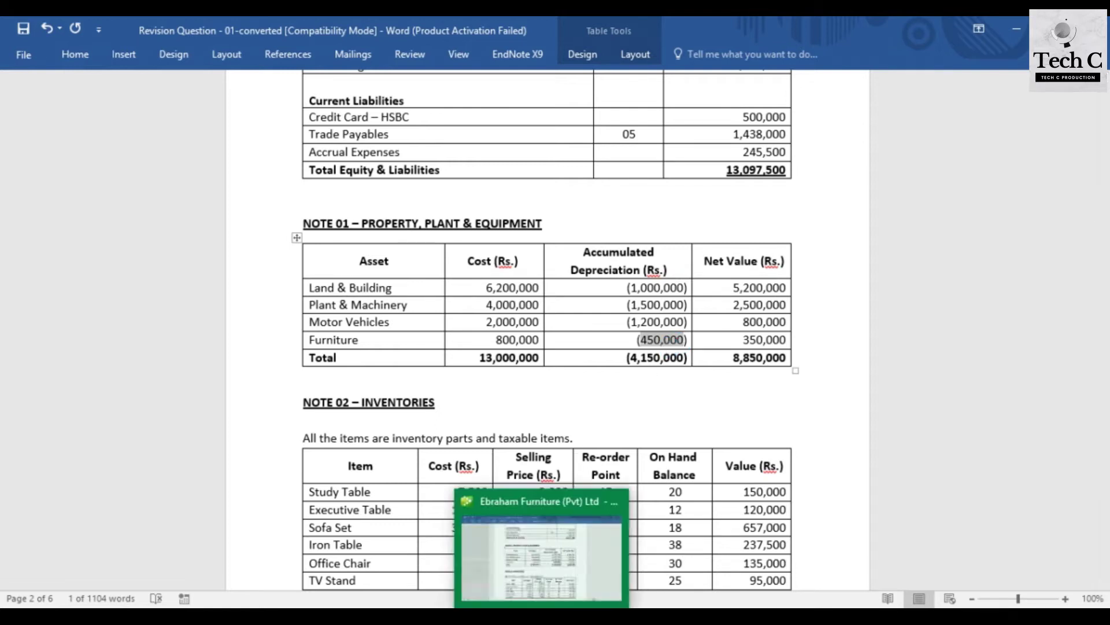
pyautogui.click(538, 550)
pyautogui.hotkey('ctrl', 'v')
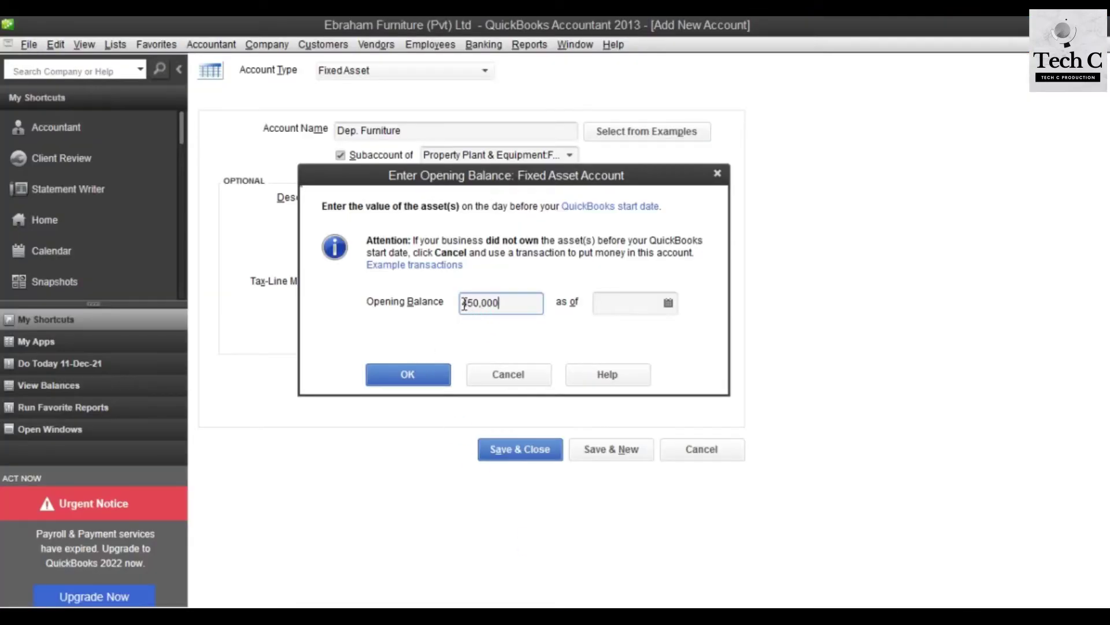
pyautogui.click(543, 316)
pyautogui.click(463, 302)
pyautogui.write('-')
pyautogui.click(619, 298)
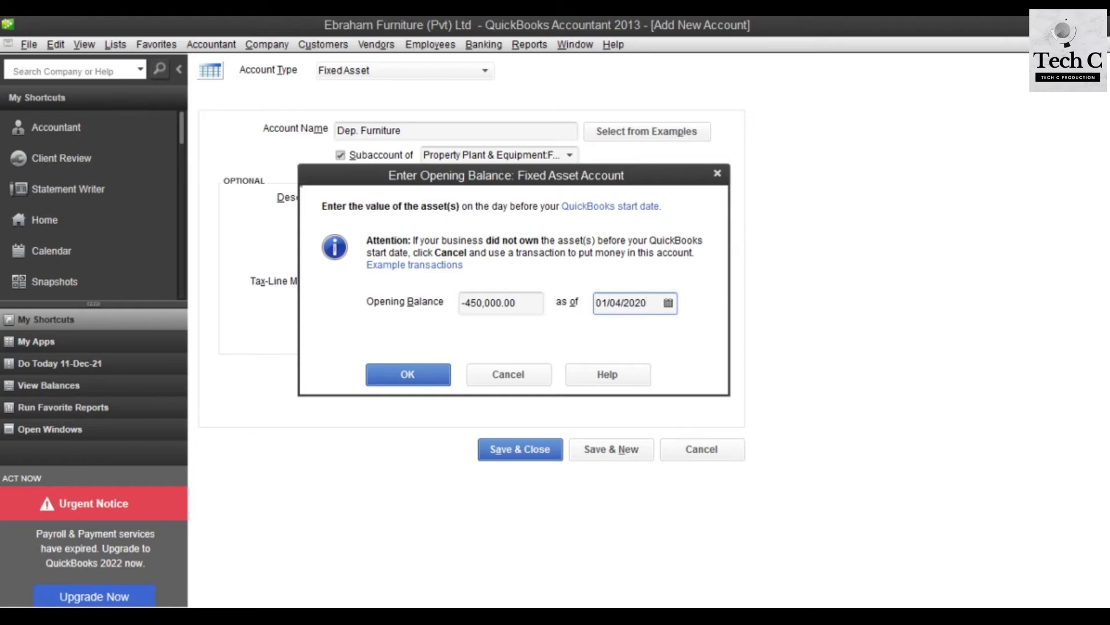
pyautogui.click(377, 376)
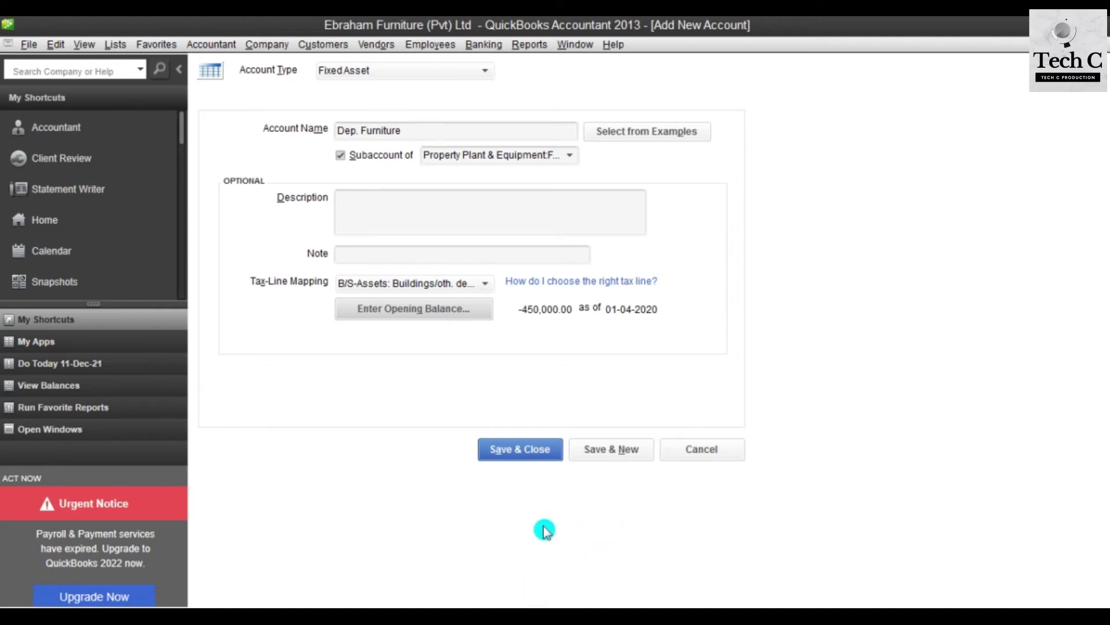
pyautogui.click(517, 457)
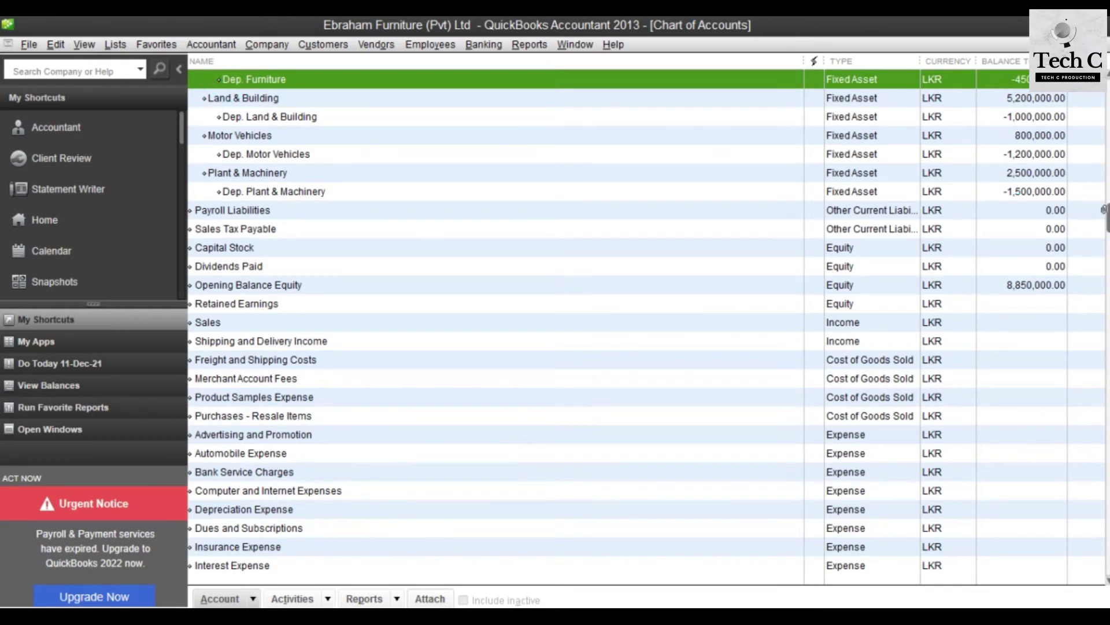
pyautogui.scroll(4, 1106, 220)
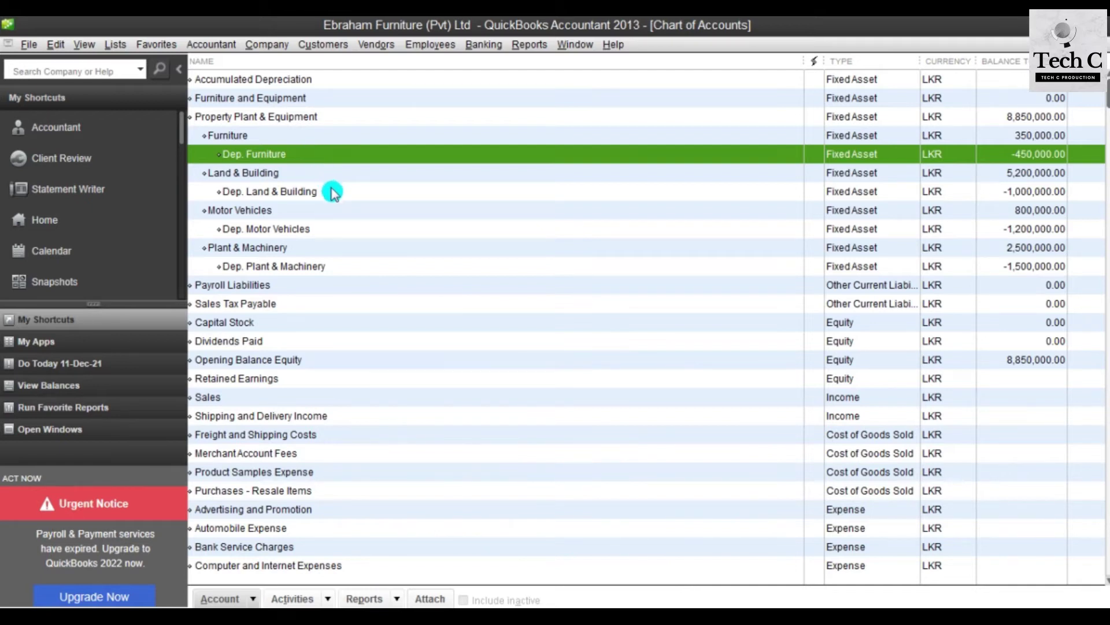
# Step: Scroll the Word sheet up to the Statement of Financial Position
pyautogui.moveTo(533, 607)
pyautogui.click(537, 558)
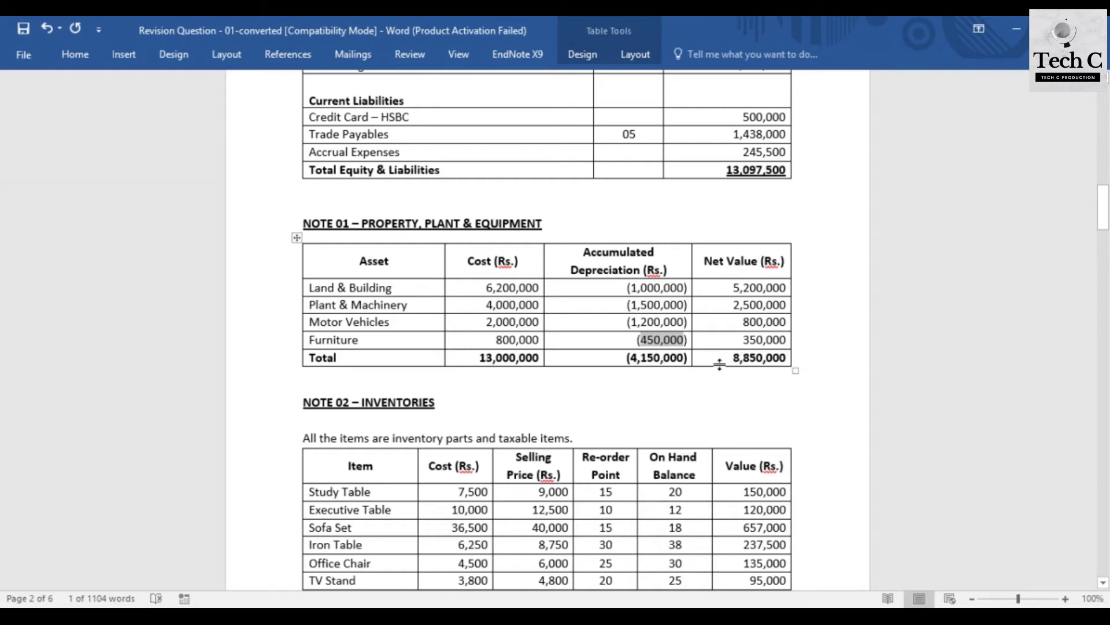
pyautogui.moveTo(1104, 215); pyautogui.dragTo(1104, 147)
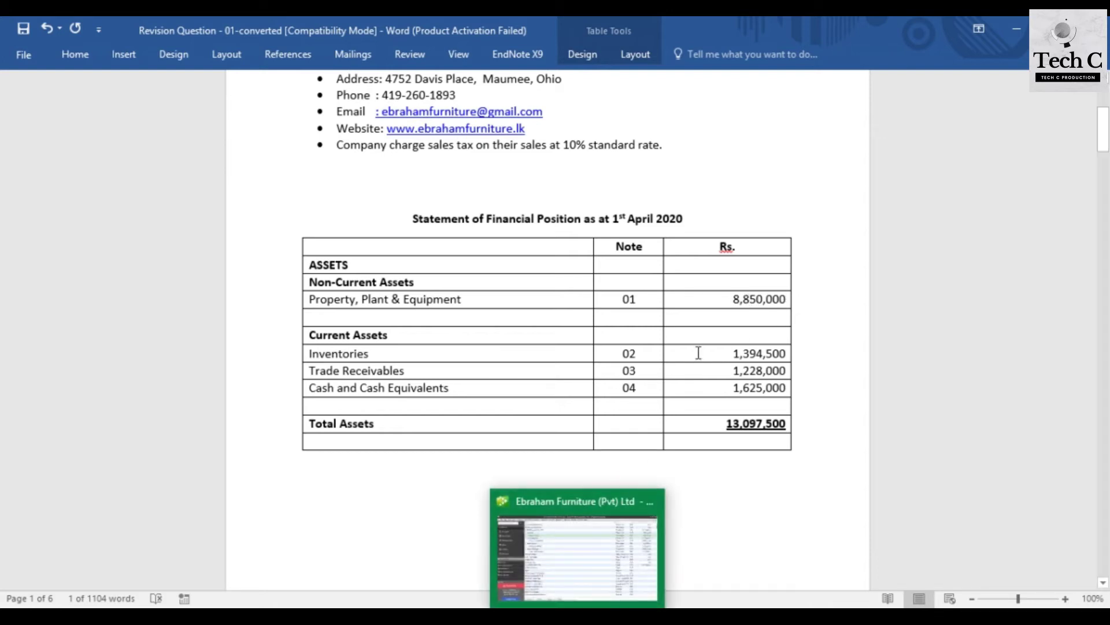
# Step: Compare the Property Plant & Equipment balance in QuickBooks against the Word sheet's asset figures
pyautogui.click(581, 555)
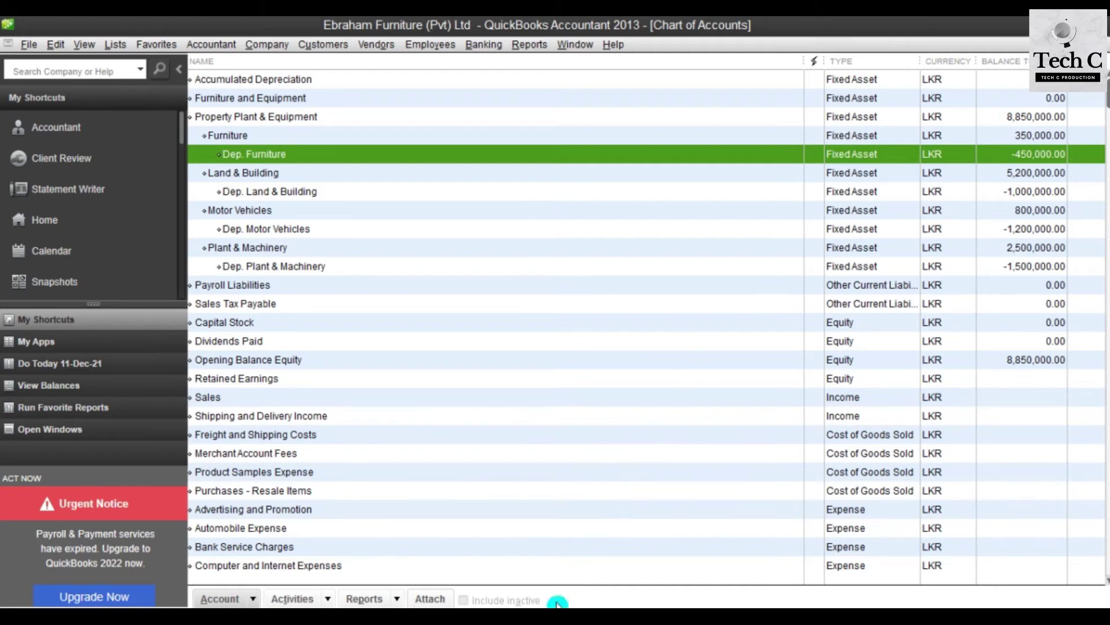
pyautogui.click(590, 550)
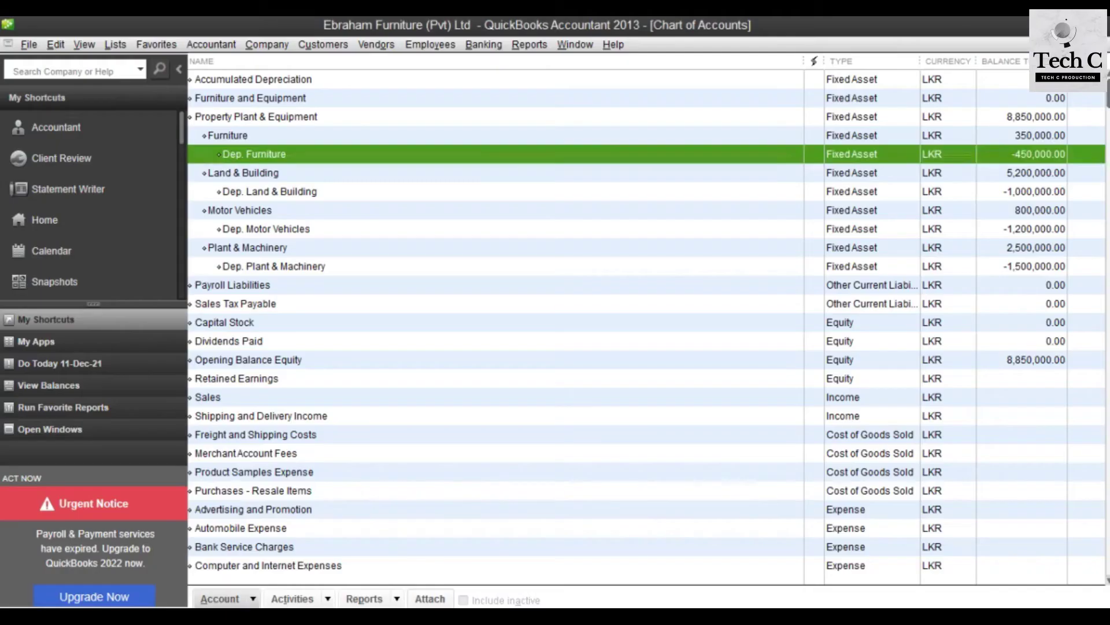
pyautogui.click(592, 546)
pyautogui.click(295, 117)
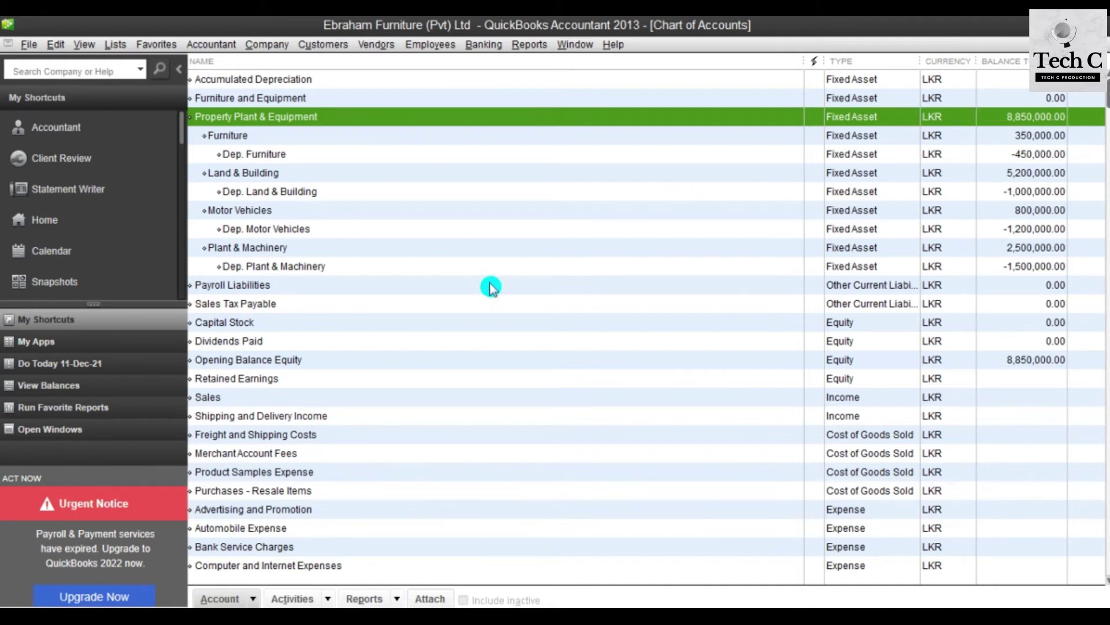
pyautogui.moveTo(526, 614)
pyautogui.click(520, 550)
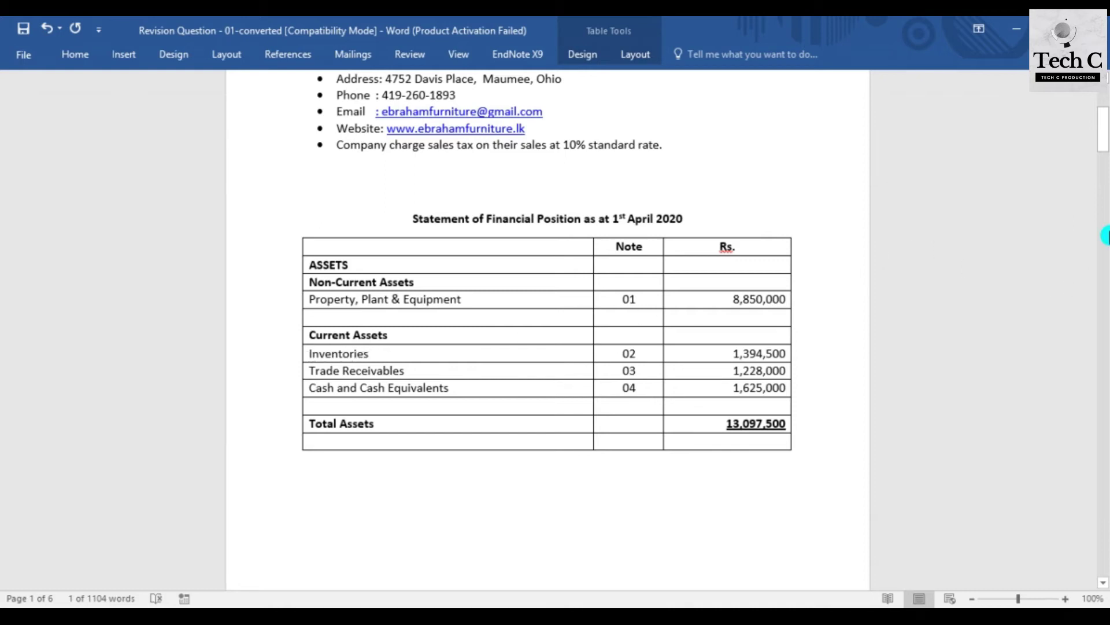
# Step: Check Word's Note 01 and Note 02 against QuickBooks' 8,850,000 Property Plant & Equipment balance
pyautogui.moveTo(1104, 122); pyautogui.dragTo(1104, 133)
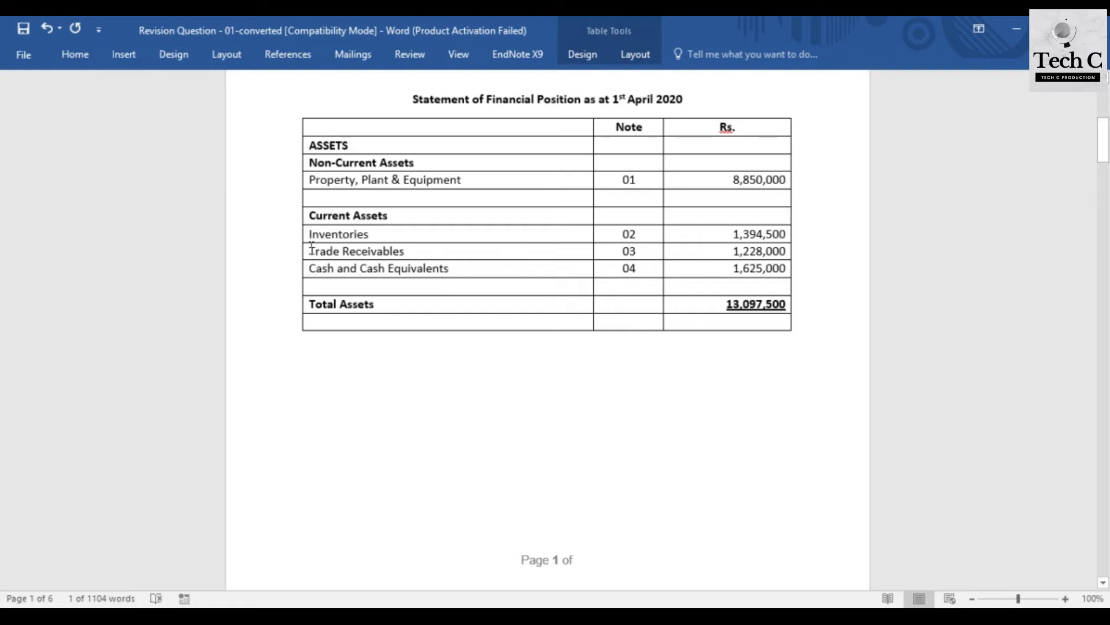
pyautogui.moveTo(1103, 147); pyautogui.dragTo(1098, 232)
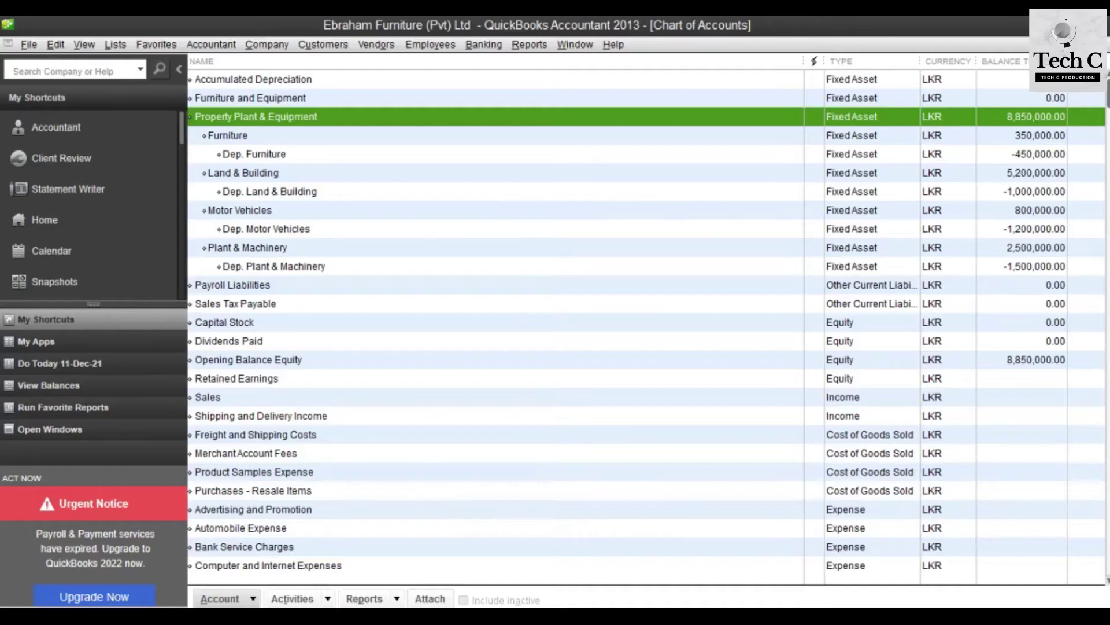
pyautogui.click(579, 549)
# Step: Open the Item List from Home's Items & Services and choose Item > New
pyautogui.click(58, 221)
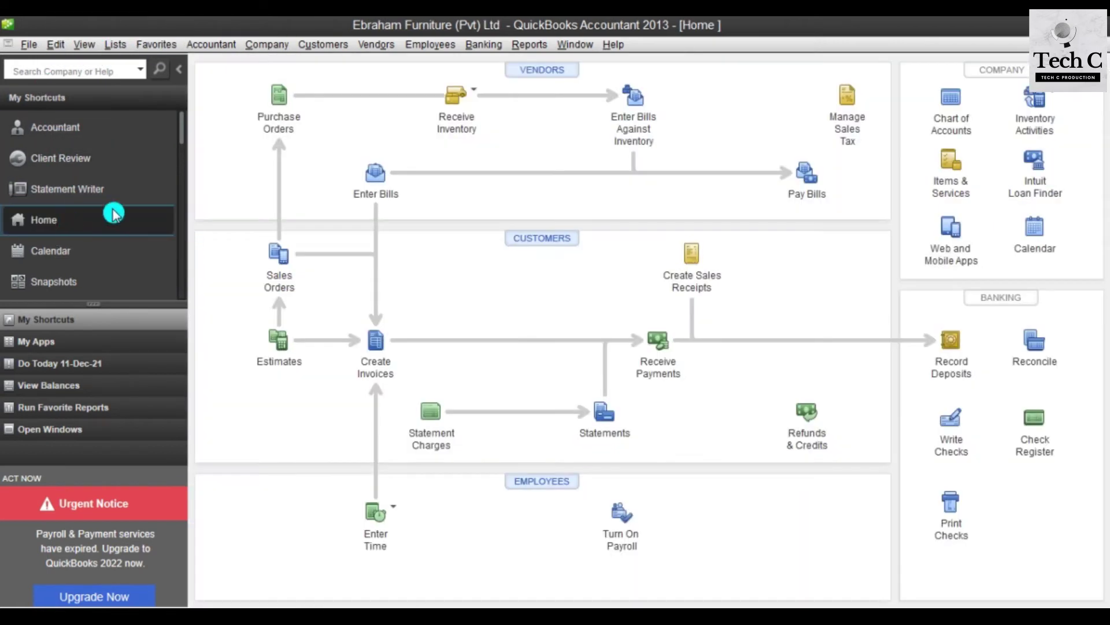
pyautogui.click(957, 164)
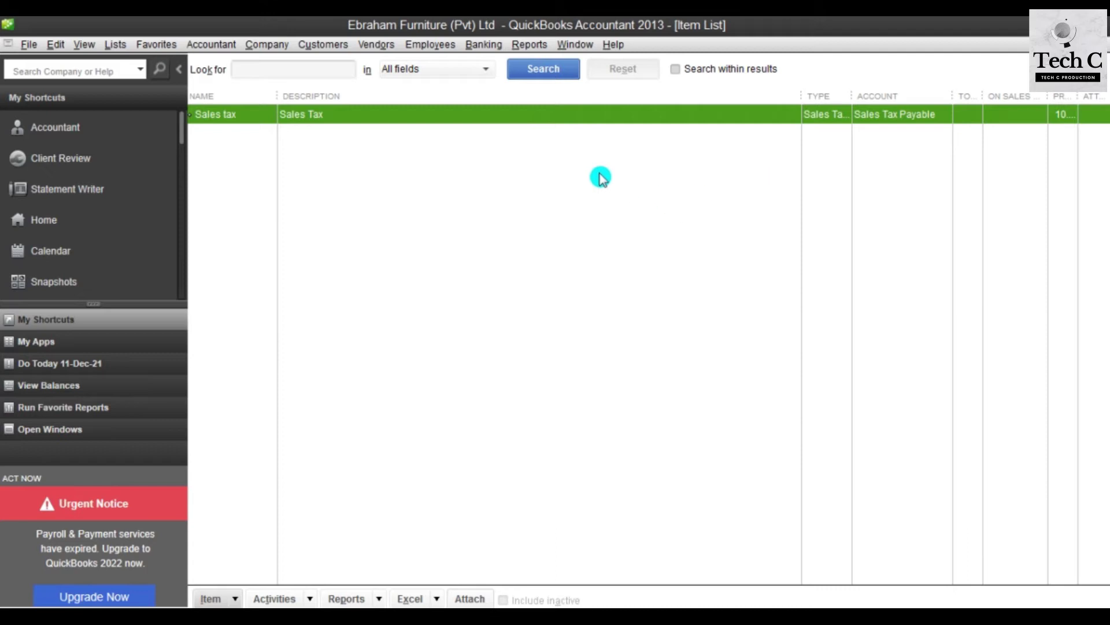
pyautogui.click(236, 599)
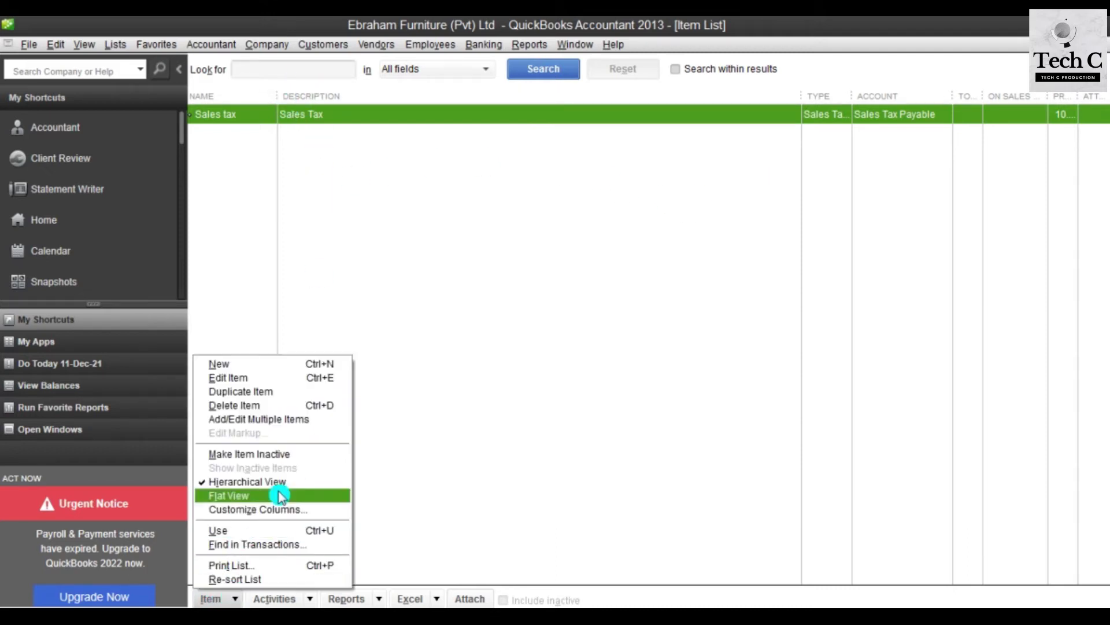
pyautogui.click(295, 365)
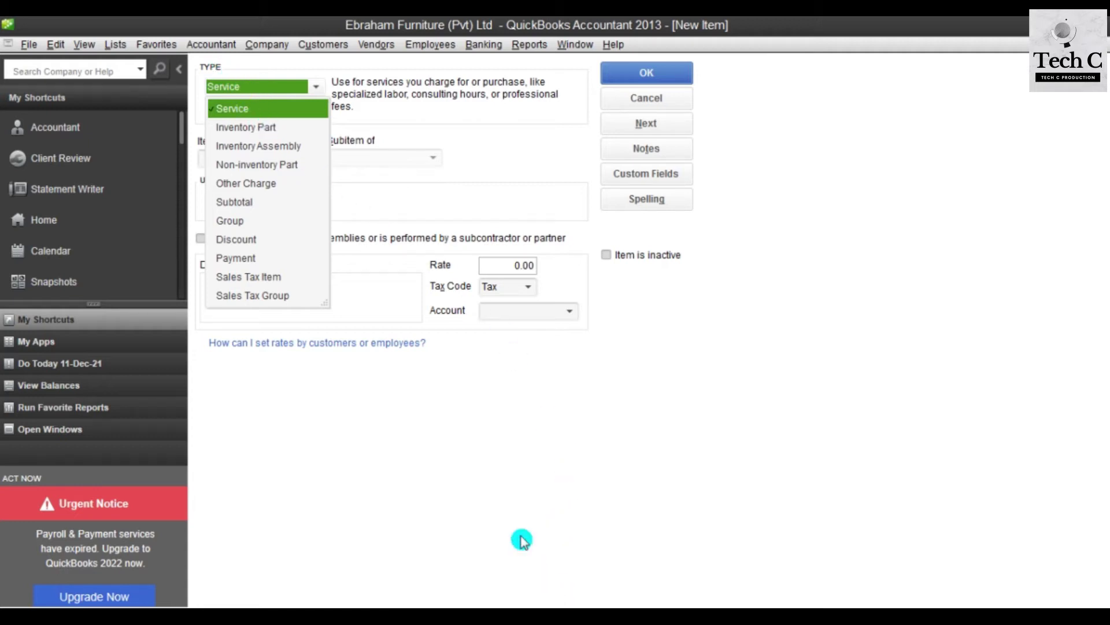
pyautogui.moveTo(536, 614)
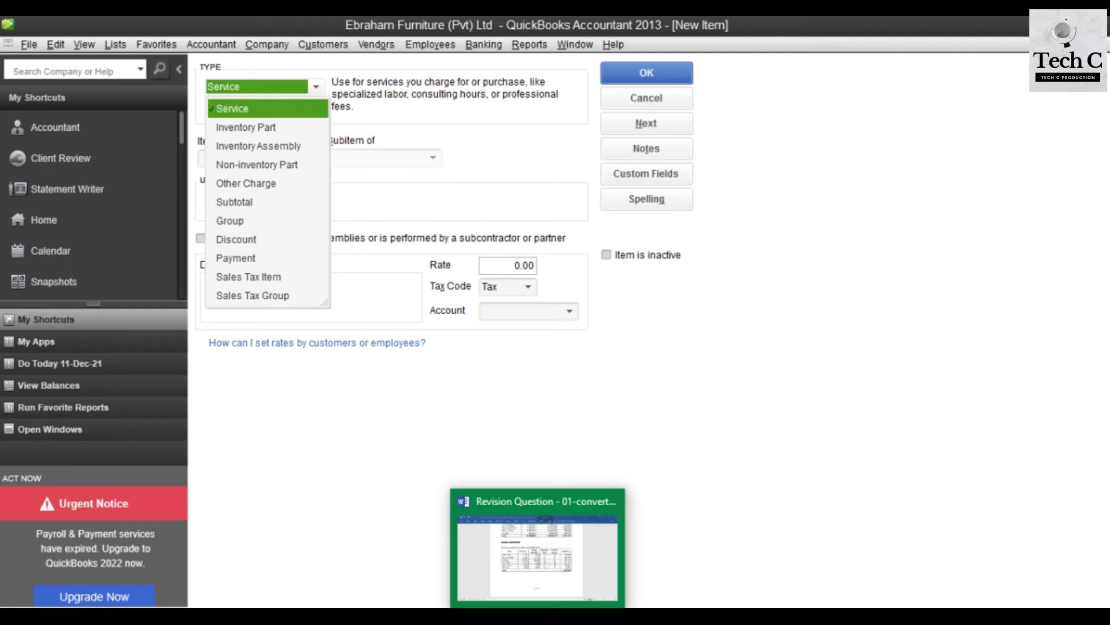
# Step: Make the new item an Inventory Part named Study Table, copied from the Word sheet
pyautogui.click(246, 127)
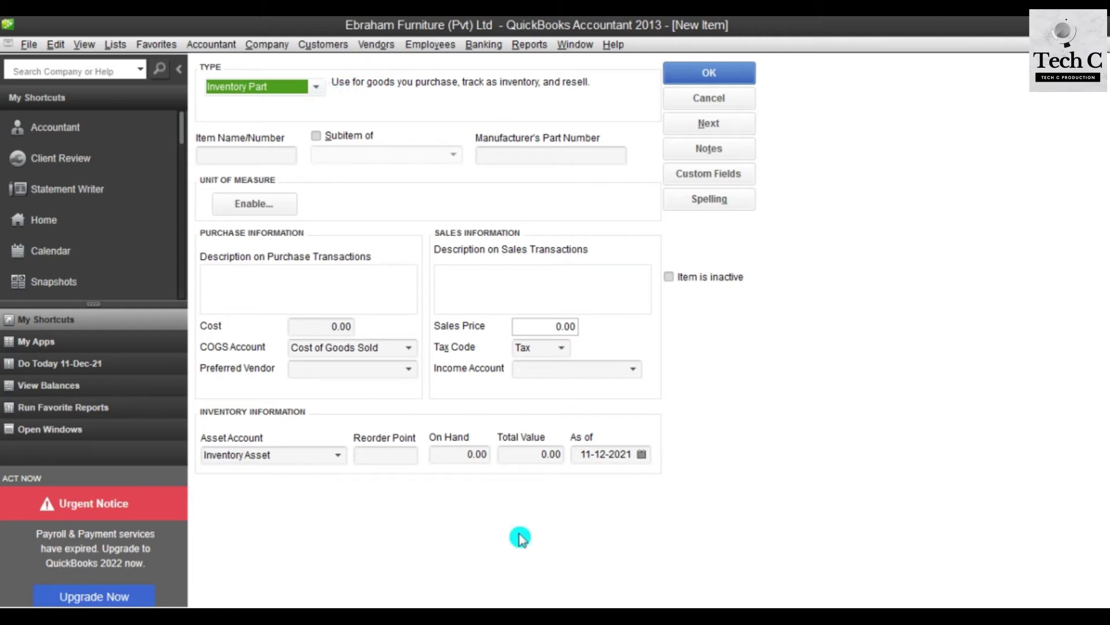
pyautogui.click(243, 150)
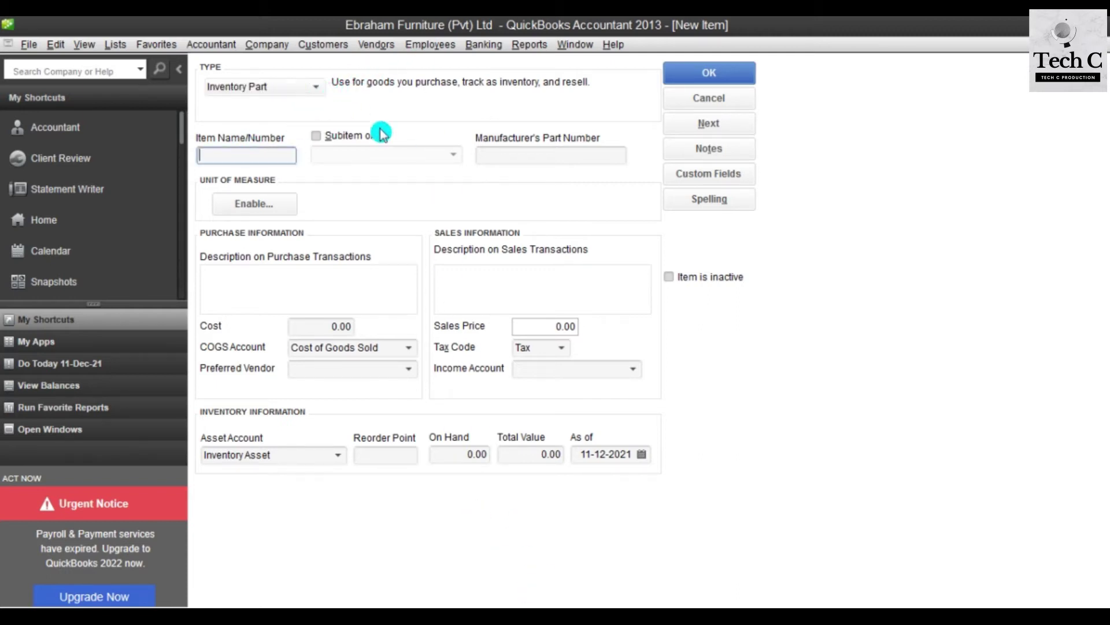
pyautogui.moveTo(537, 614)
pyautogui.click(537, 550)
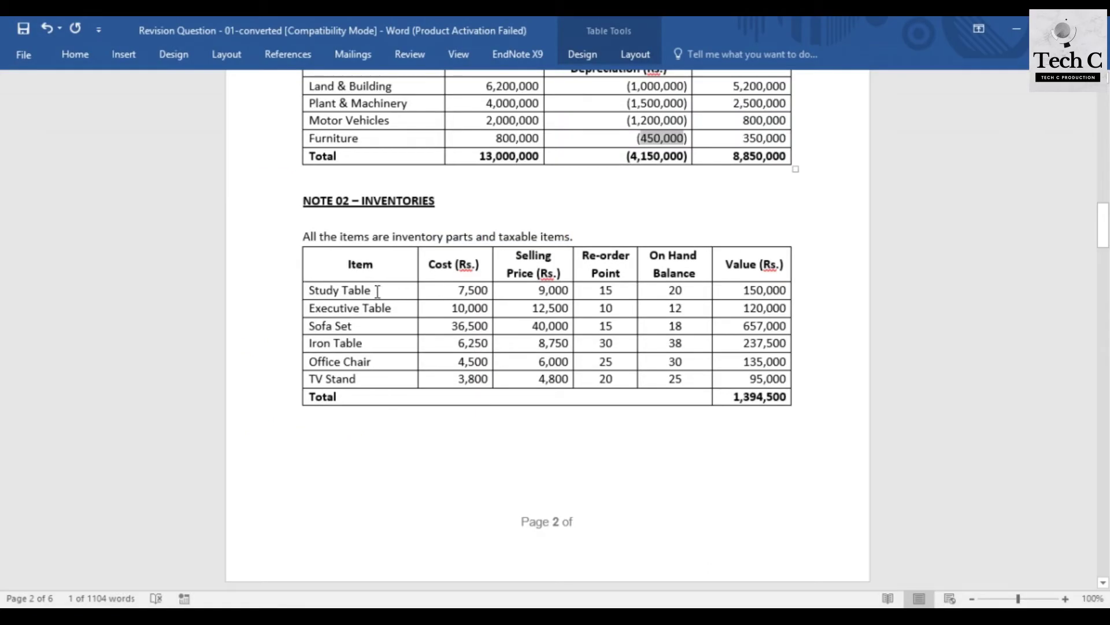
pyautogui.moveTo(377, 290); pyautogui.dragTo(309, 290)
pyautogui.hotkey('ctrl', 'c')
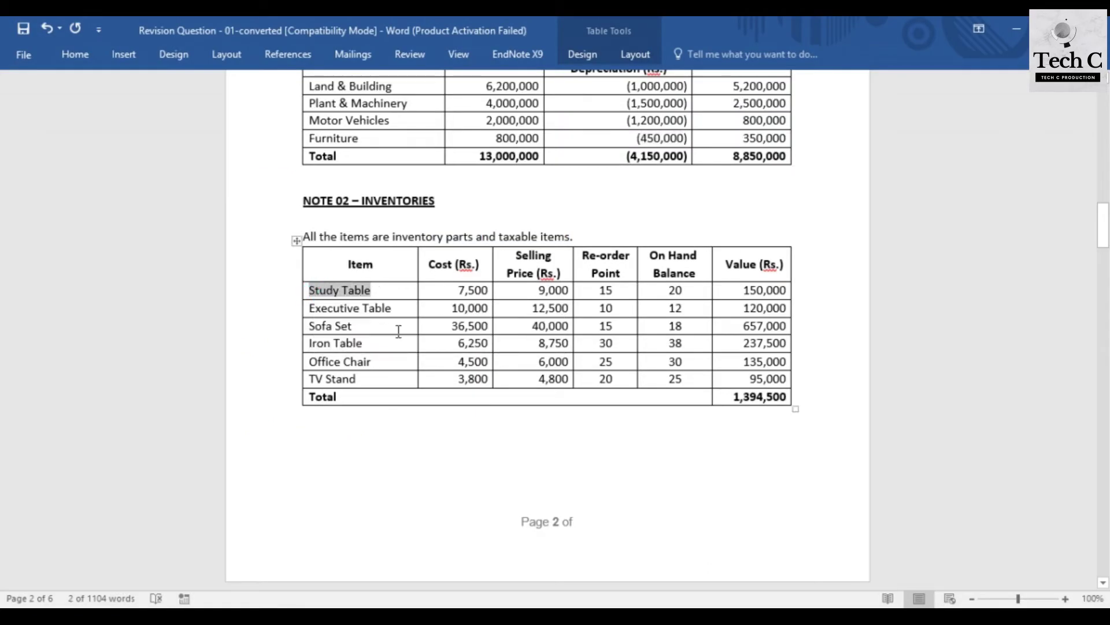
pyautogui.hotkey('alt', 'Tab')
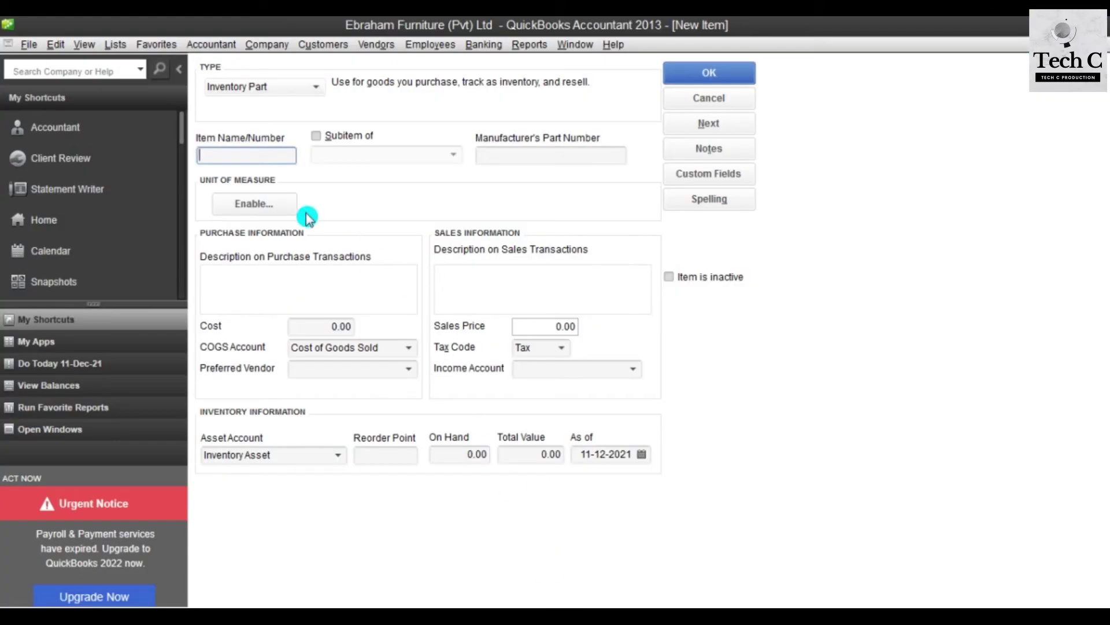
pyautogui.hotkey('ctrl', 'v')
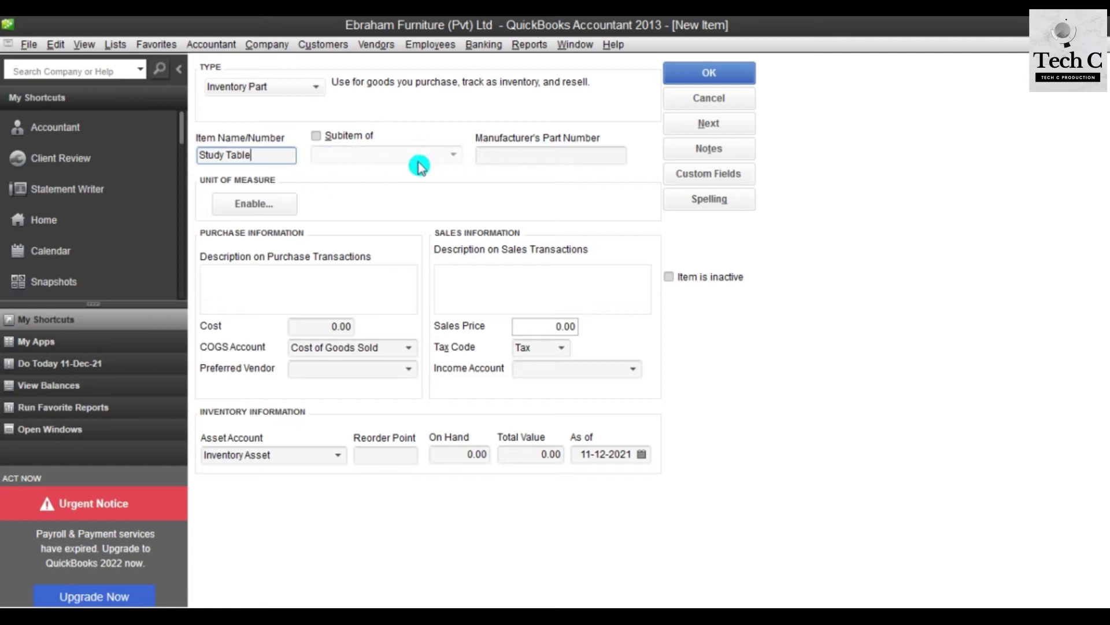
pyautogui.press('Tab')
pyautogui.press('Tab')
pyautogui.press('Tab')
pyautogui.press('Tab')
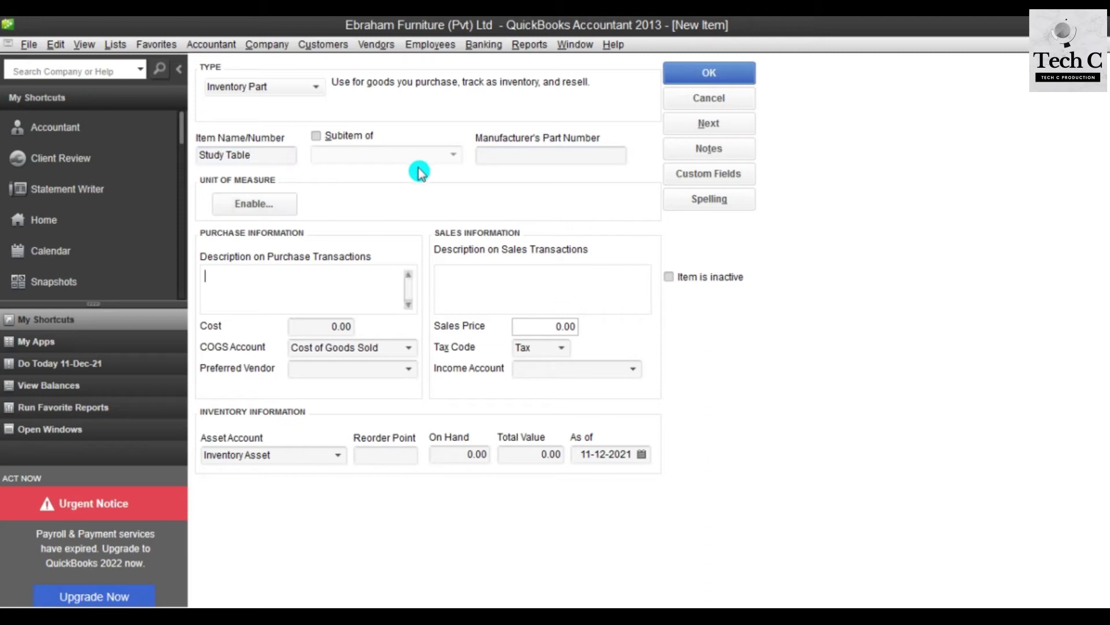
pyautogui.press('Tab')
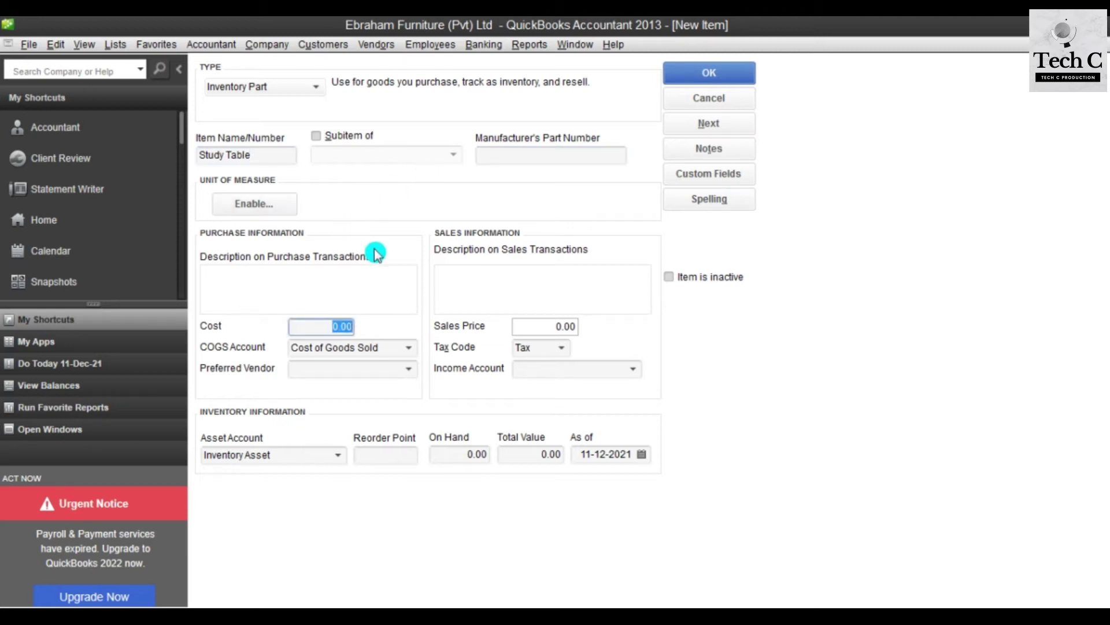
# Step: Copy the 7,500 Study Table cost from the Word table into Cost
pyautogui.click(503, 555)
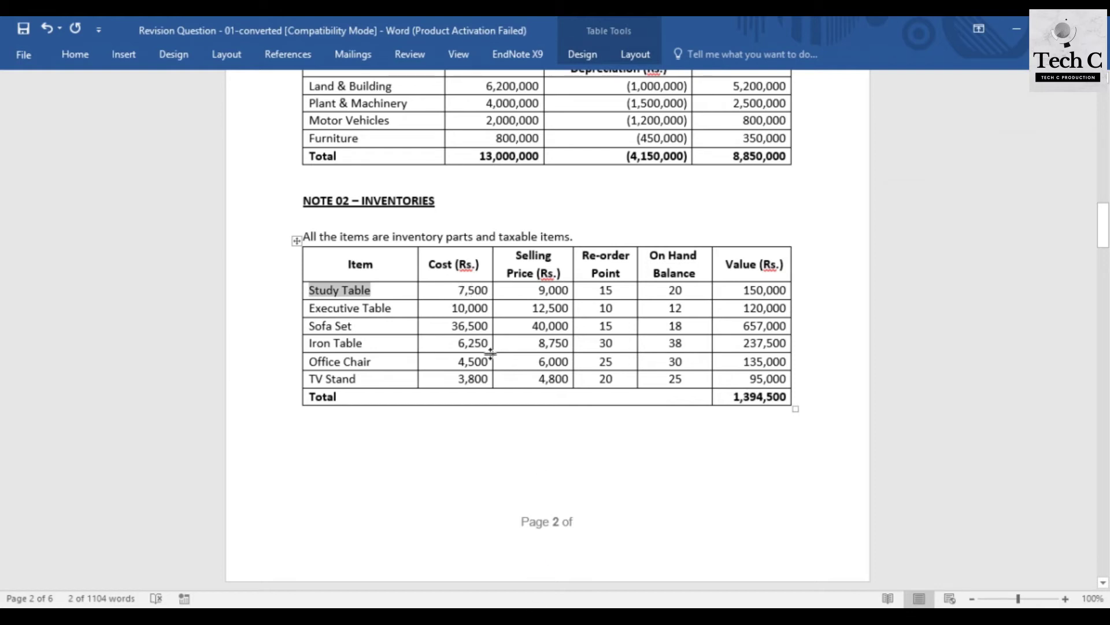
pyautogui.click(579, 556)
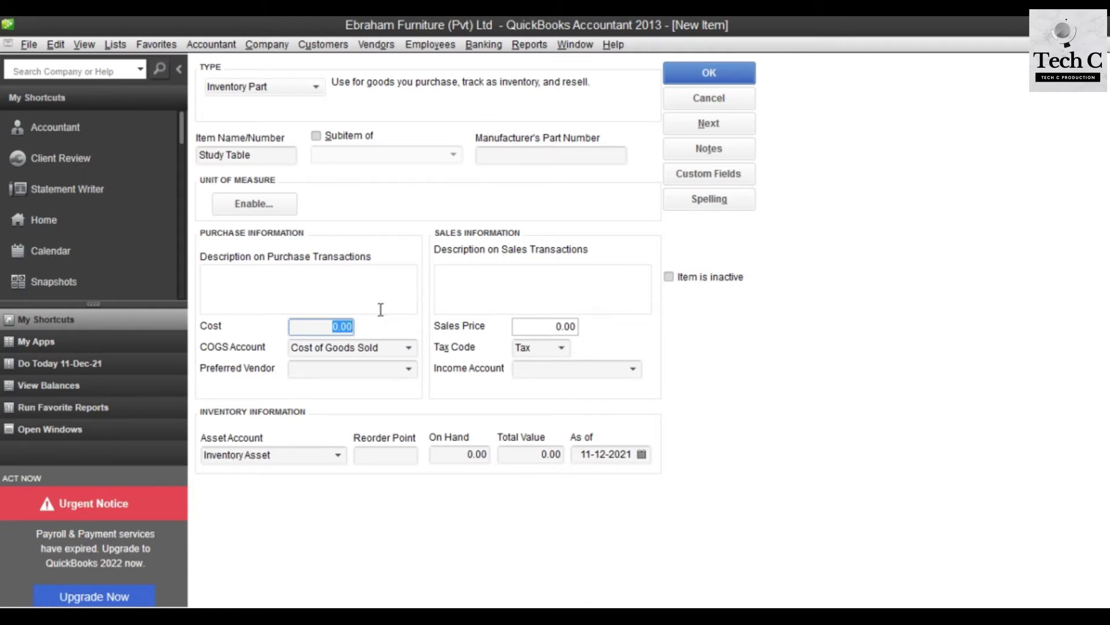
pyautogui.click(538, 549)
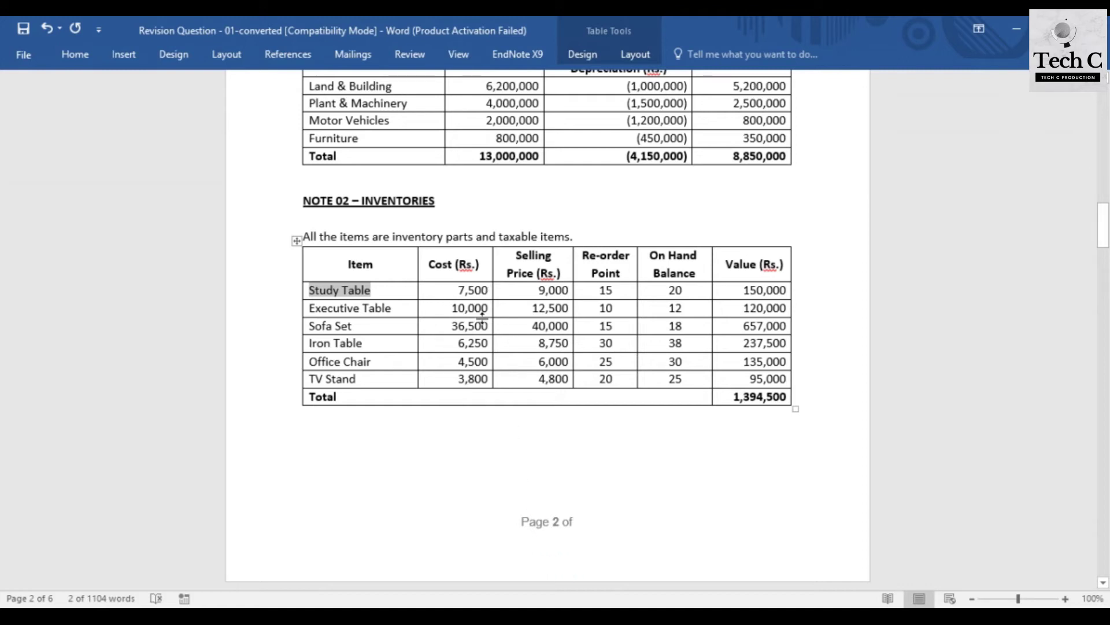
pyautogui.moveTo(456, 290); pyautogui.dragTo(491, 287)
pyautogui.hotkey('ctrl', 'c')
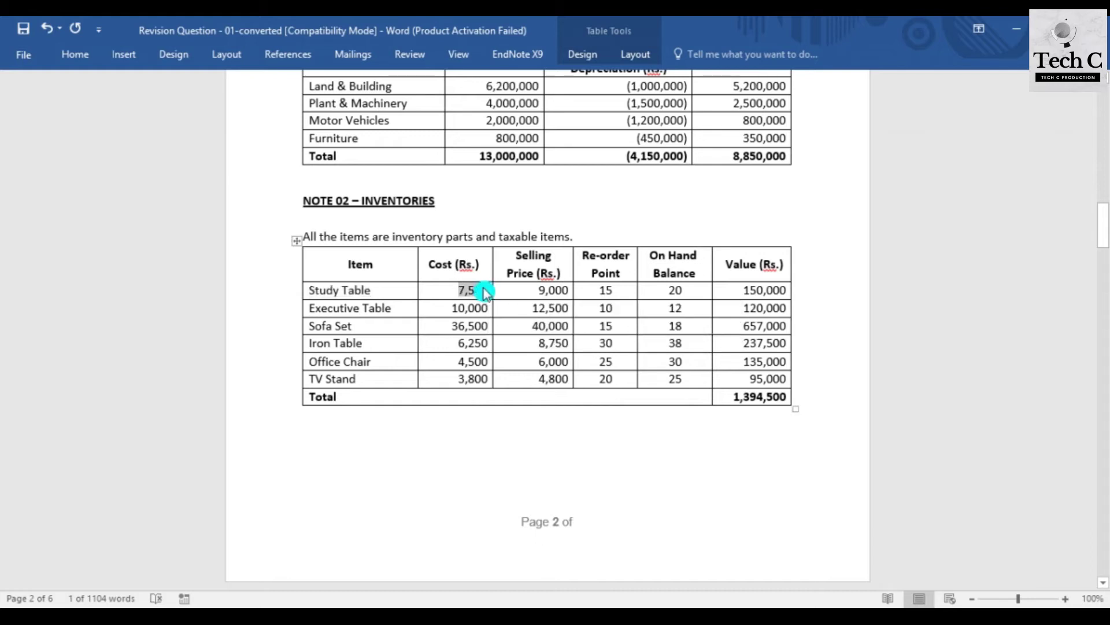
pyautogui.click(551, 577)
pyautogui.hotkey('ctrl', 'v')
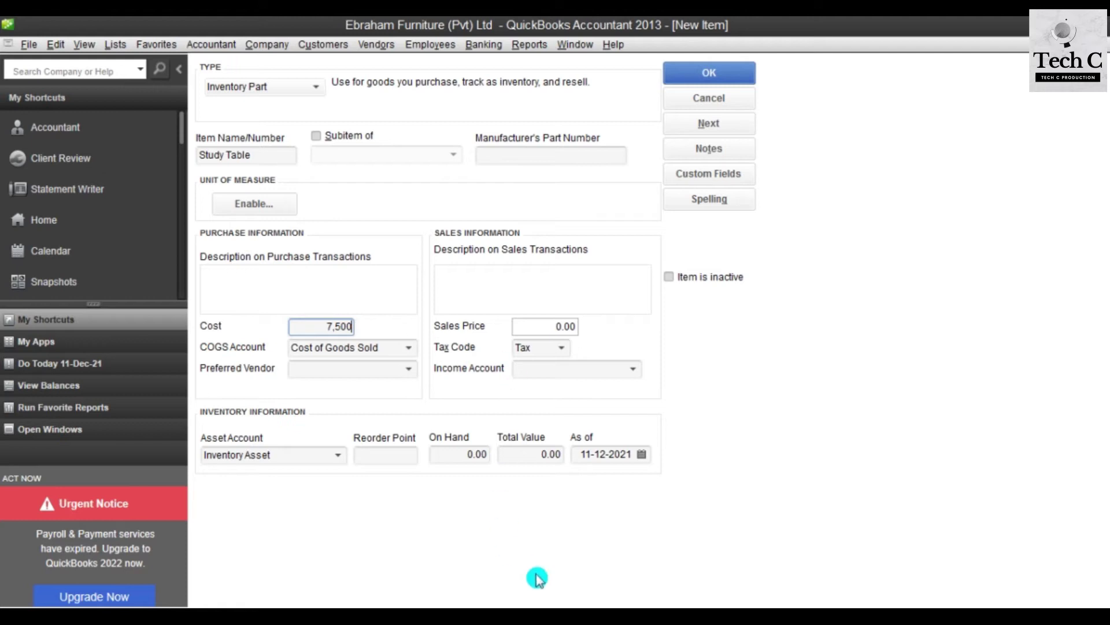
# Step: Paste the 9,000 selling price from the Word table into Sales Price
pyautogui.click(532, 570)
pyautogui.moveTo(533, 290); pyautogui.dragTo(566, 296)
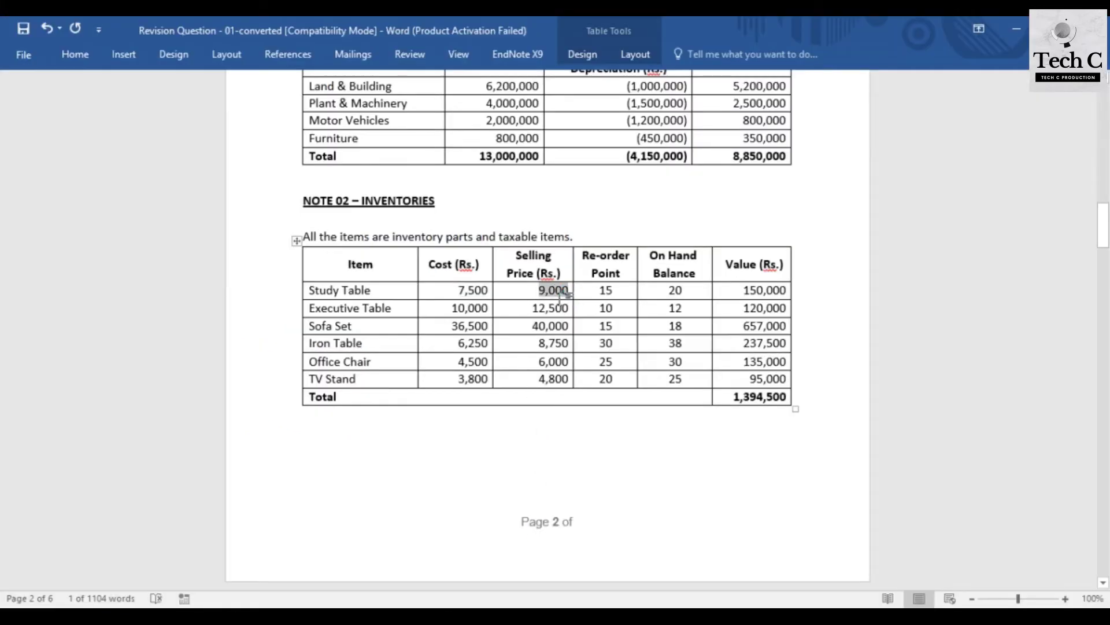
pyautogui.hotkey('ctrl', 'x')
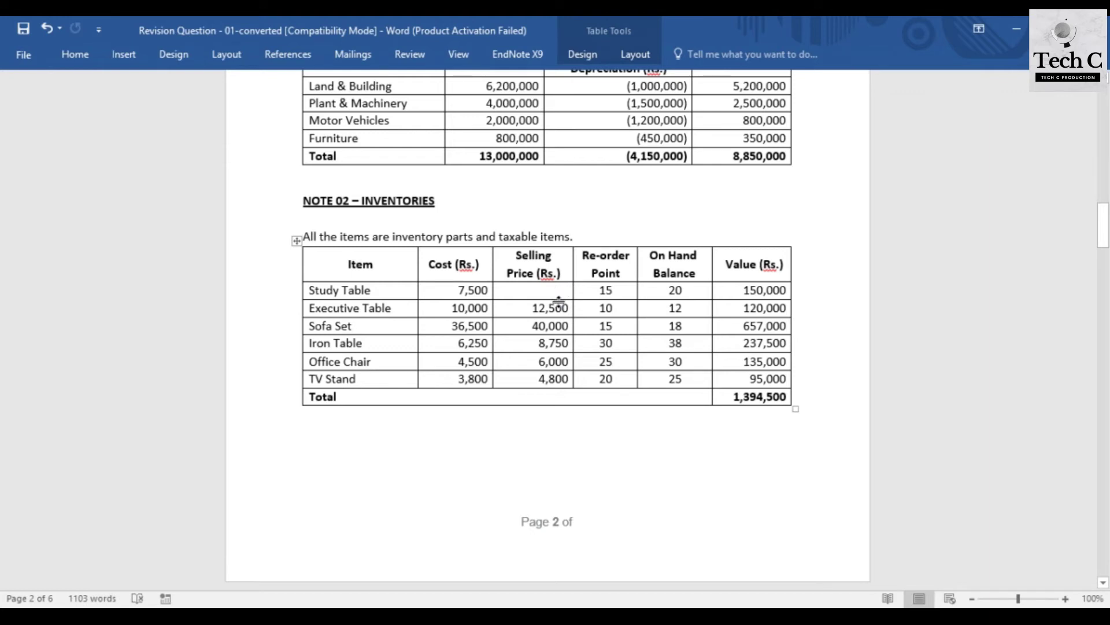
pyautogui.hotkey('ctrl', 'z')
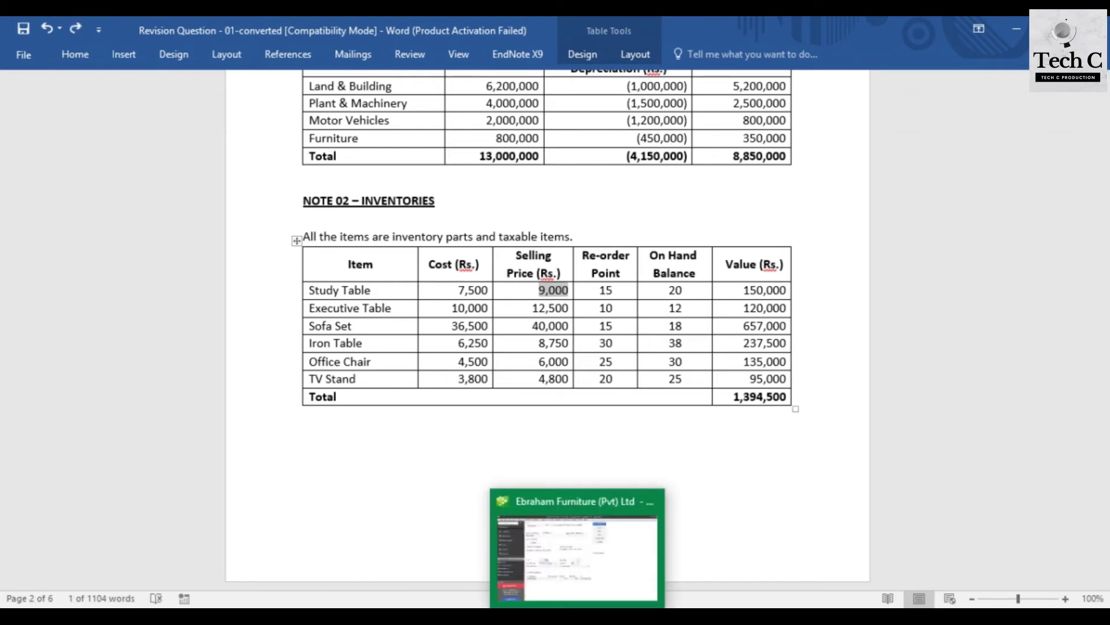
pyautogui.click(580, 503)
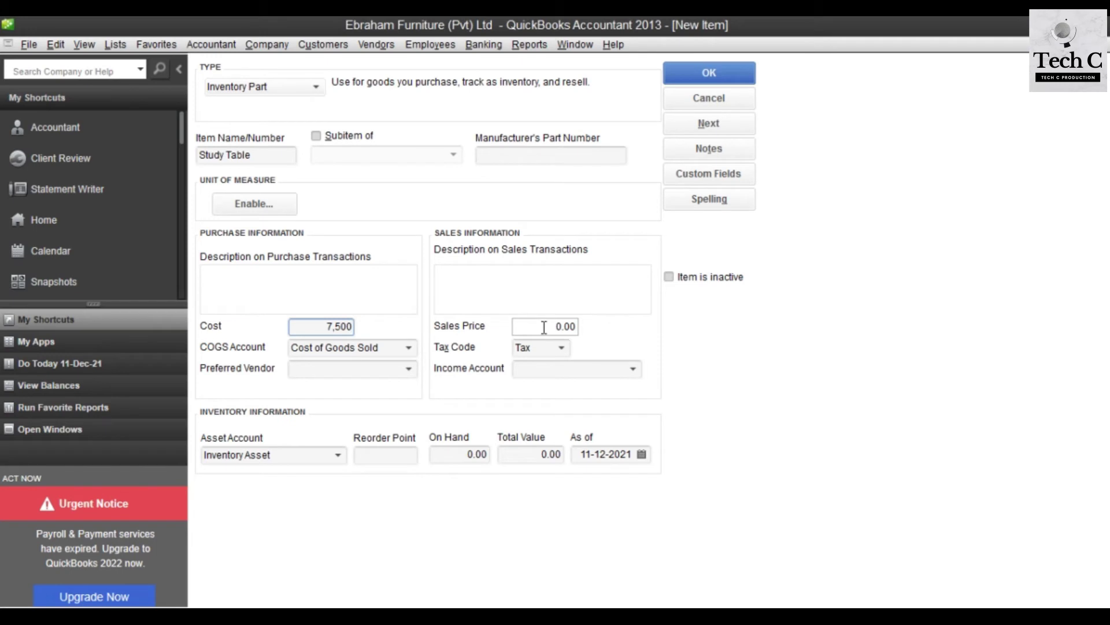
pyautogui.click(550, 325)
pyautogui.hotkey('ctrl', 'v')
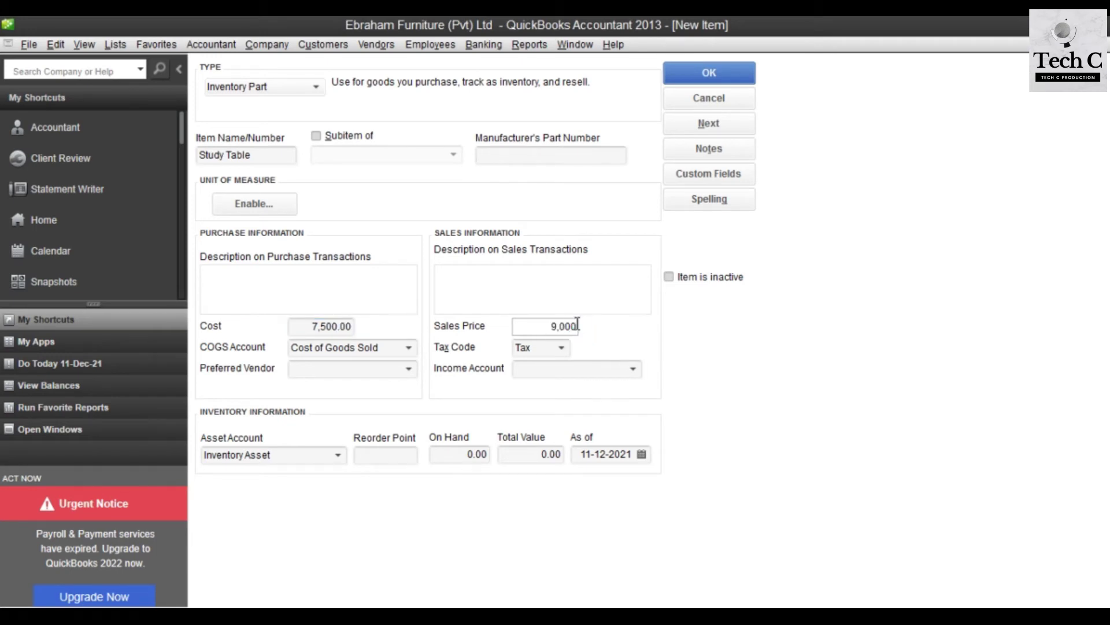
# Step: Keep Tax as the tax code and choose <Add New> under Income Account
pyautogui.click(565, 318)
pyautogui.click(556, 352)
pyautogui.click(561, 350)
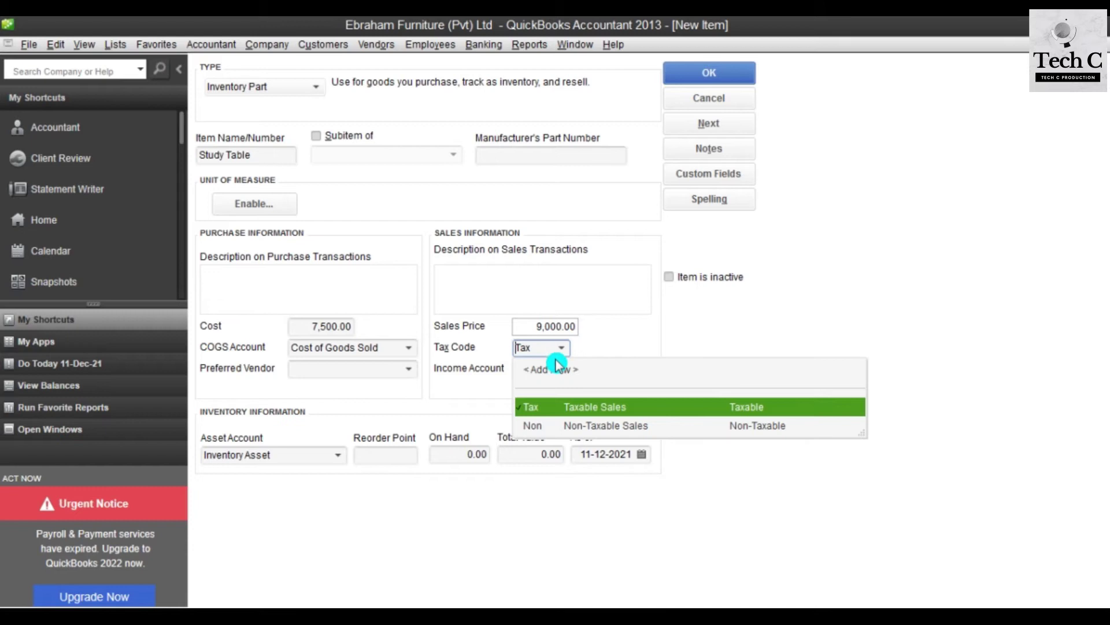
pyautogui.click(586, 405)
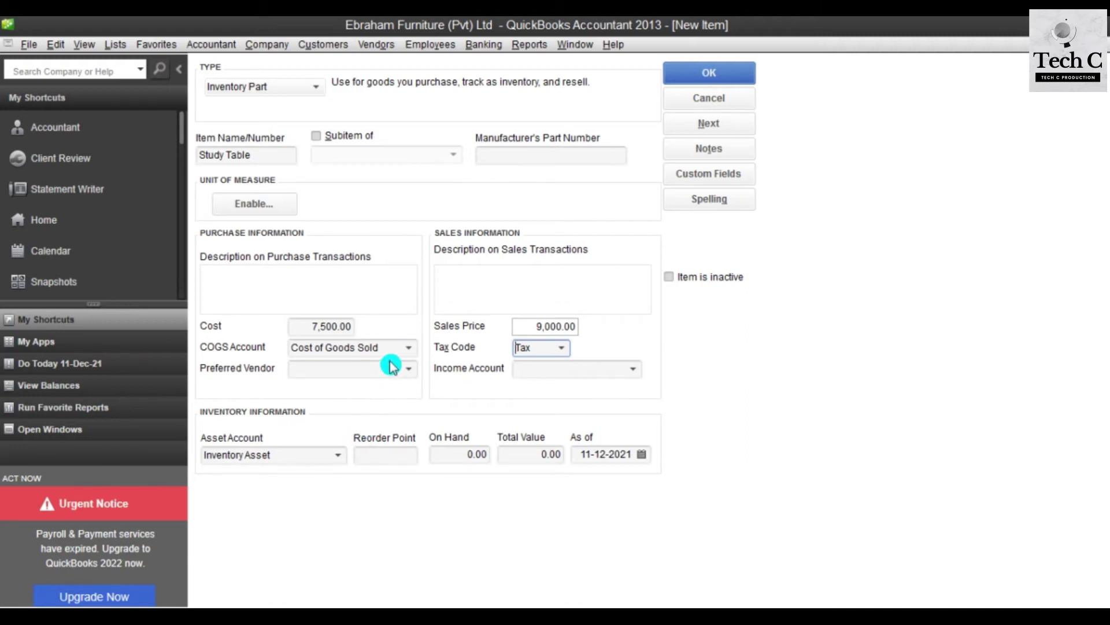
pyautogui.click(632, 370)
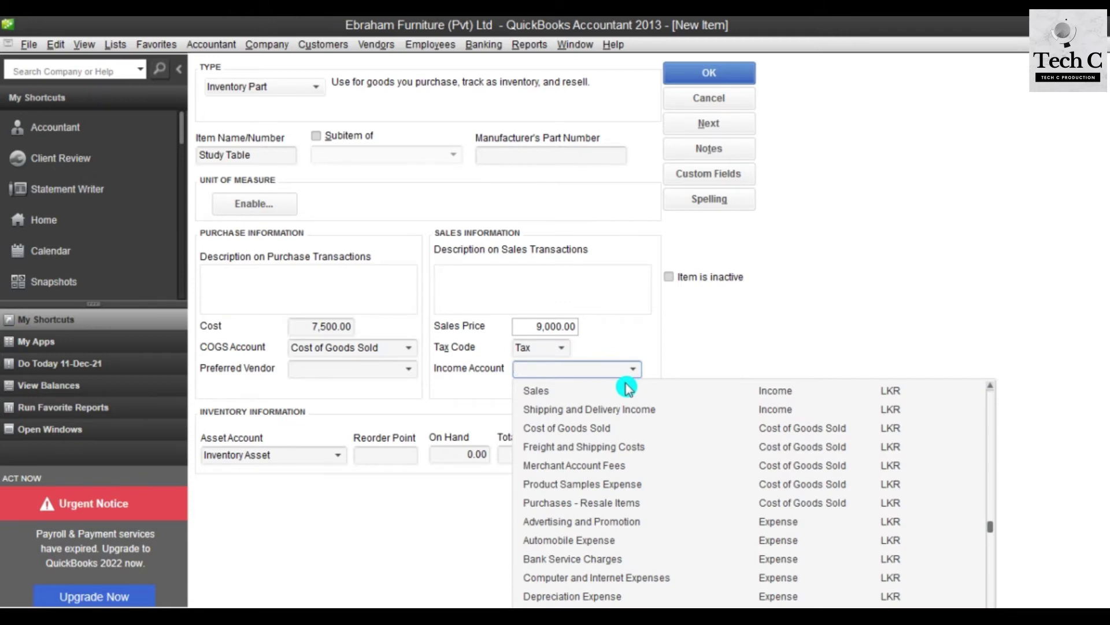
pyautogui.moveTo(991, 526); pyautogui.dragTo(990, 389)
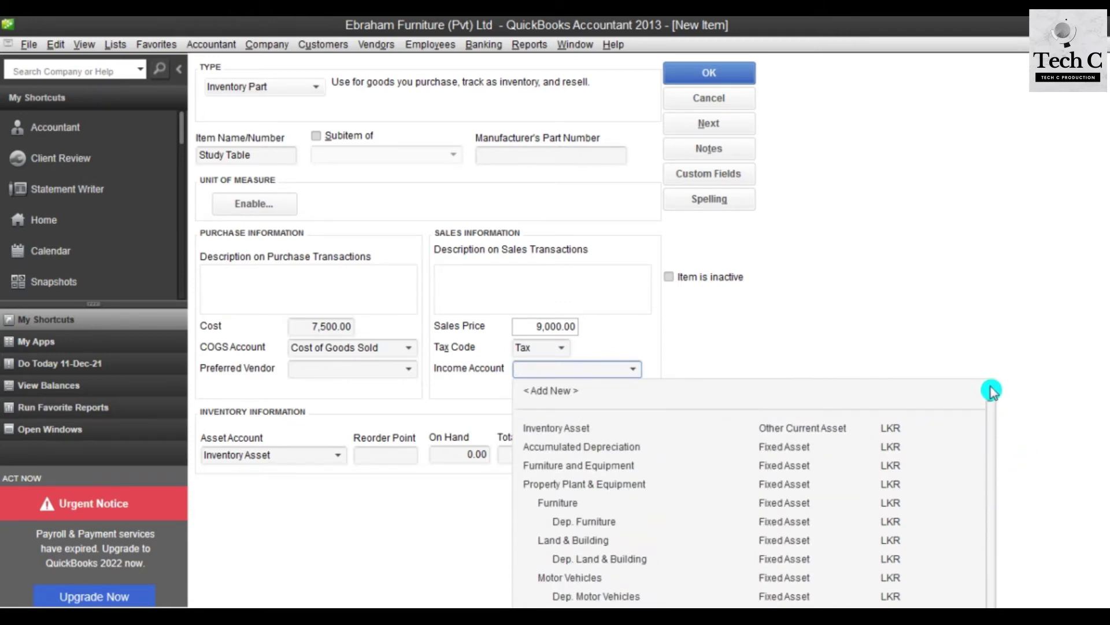
pyautogui.click(561, 391)
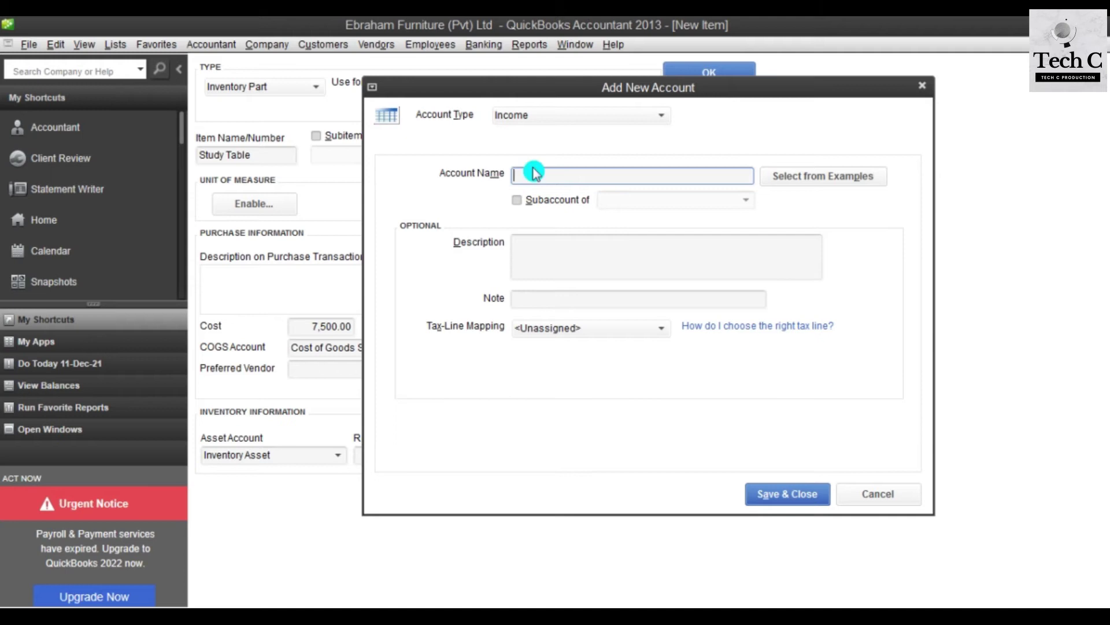
# Step: Save a new 'Study table income' account as Study Table's income account
pyautogui.write('Study table income')
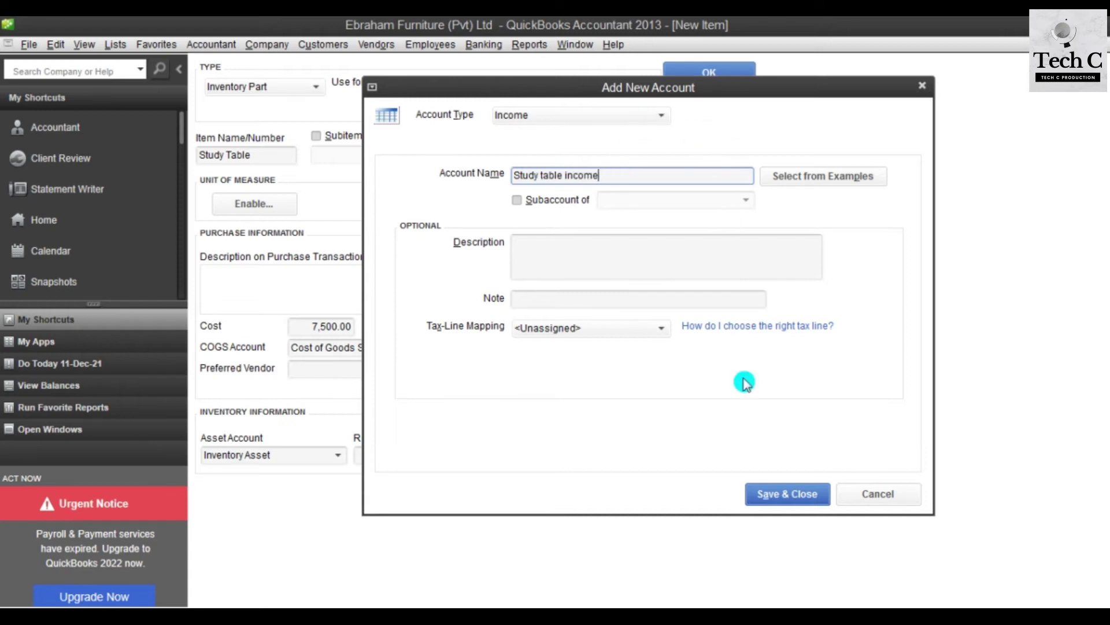
pyautogui.click(773, 497)
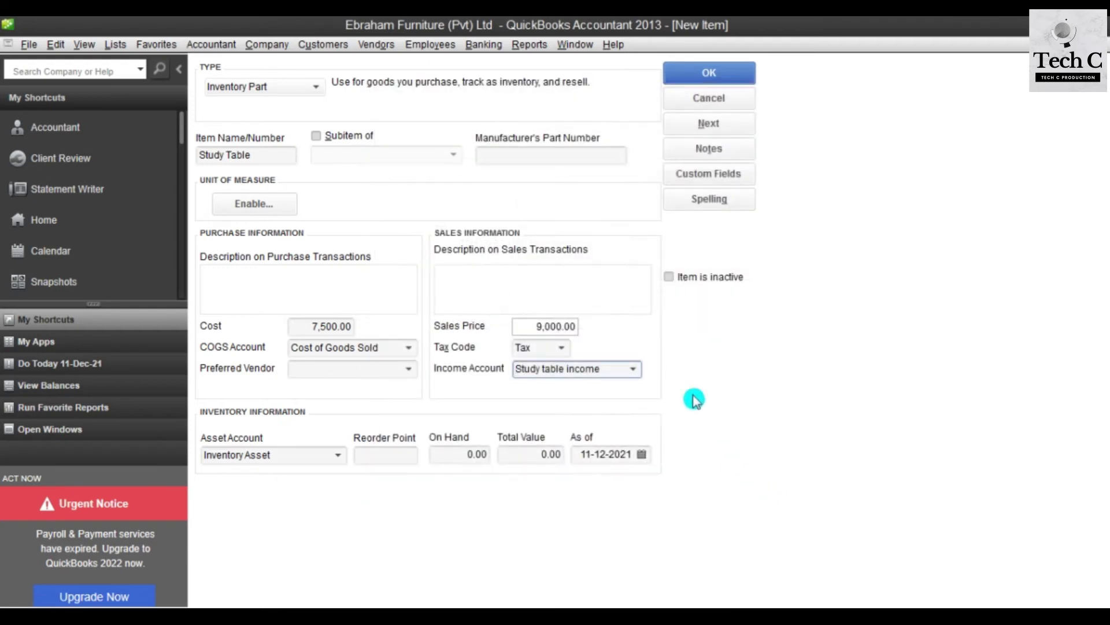
pyautogui.click(358, 454)
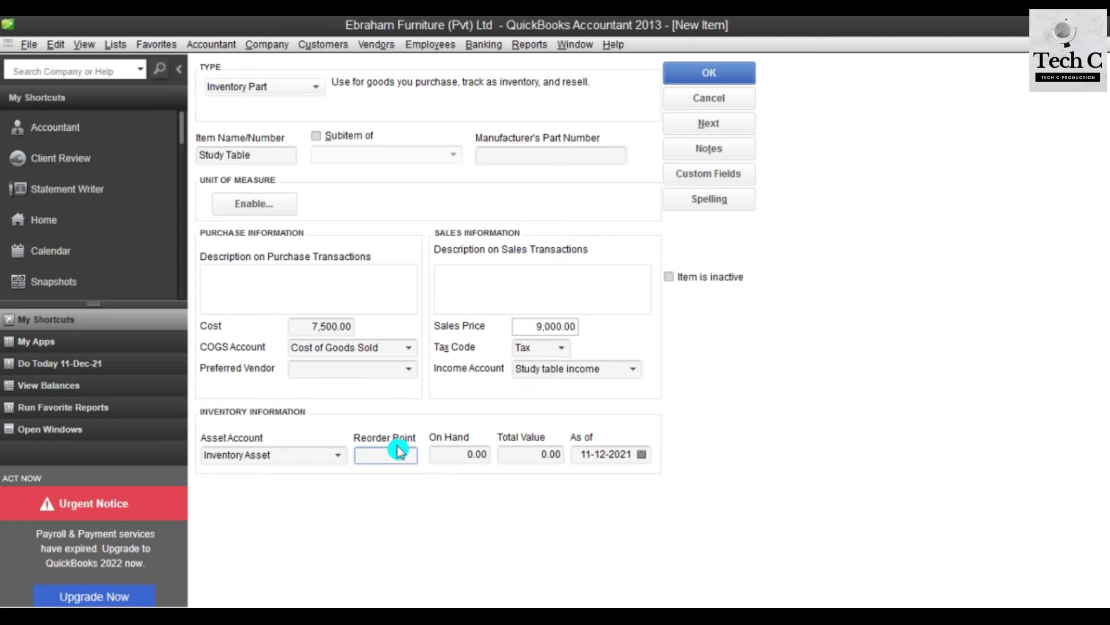
pyautogui.click(607, 614)
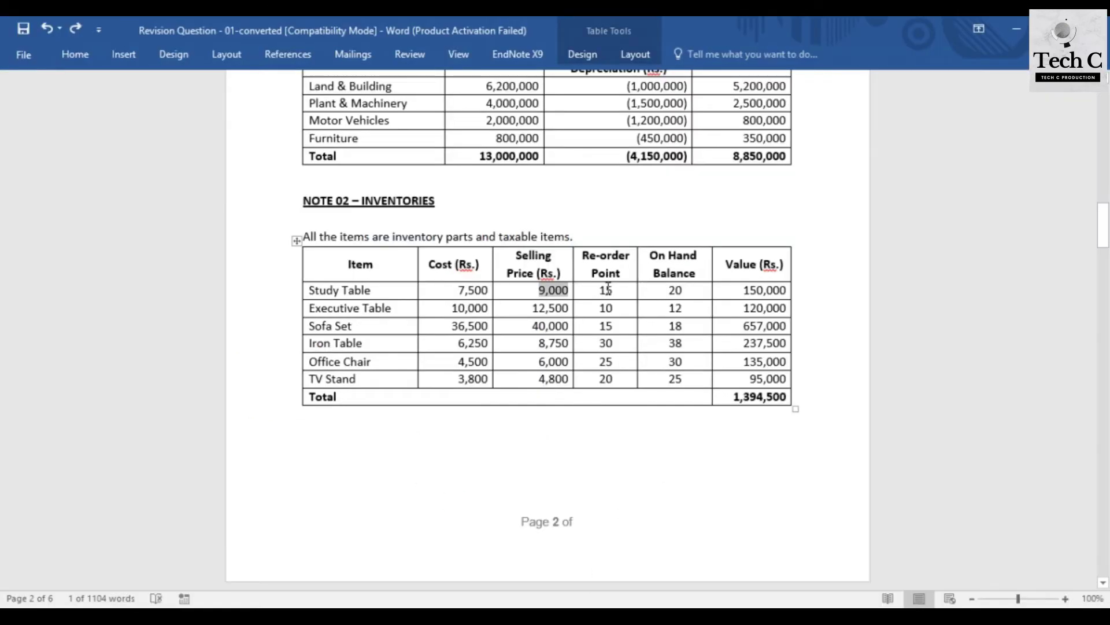
# Step: Enter reorder point 15 and 20 on hand for Study Table
pyautogui.click(538, 531)
pyautogui.write('15')
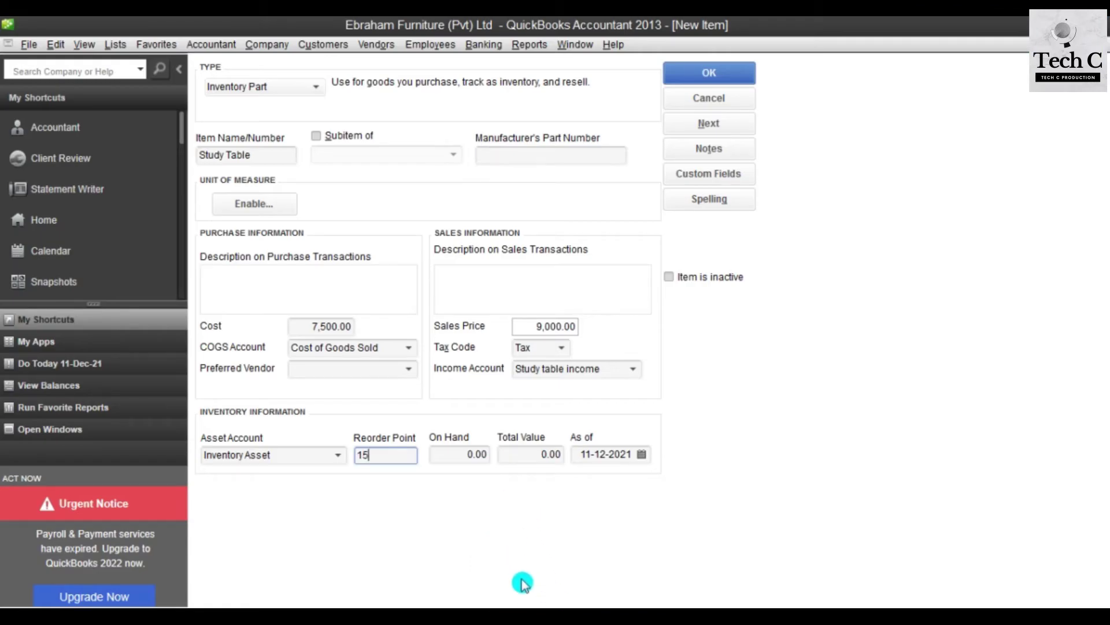
pyautogui.moveTo(521, 582)
pyautogui.click(538, 555)
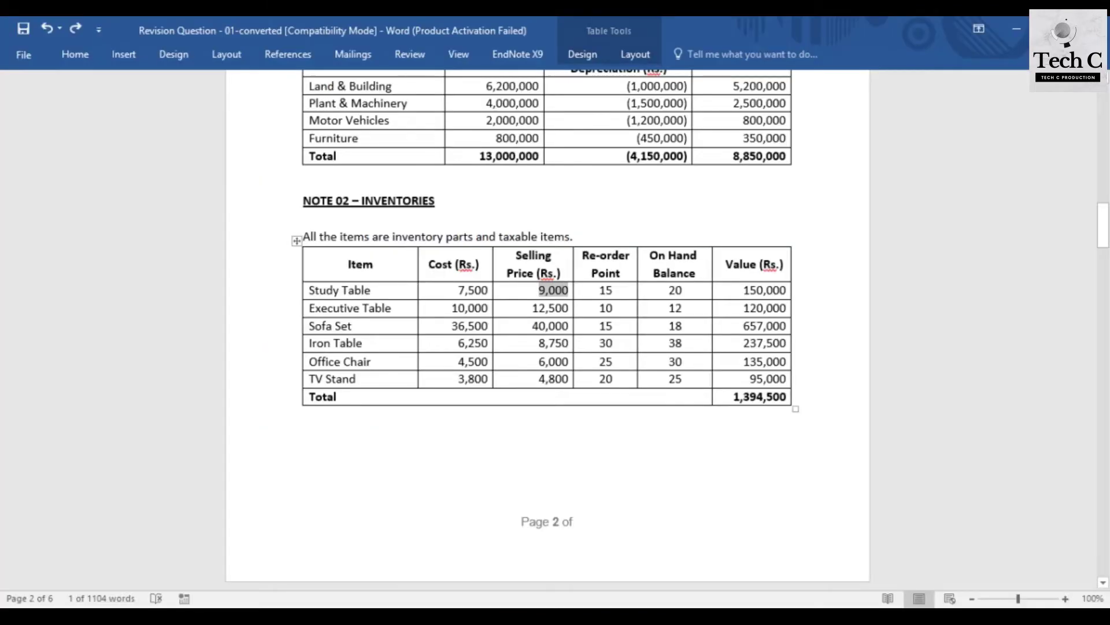
pyautogui.click(513, 559)
pyautogui.click(480, 455)
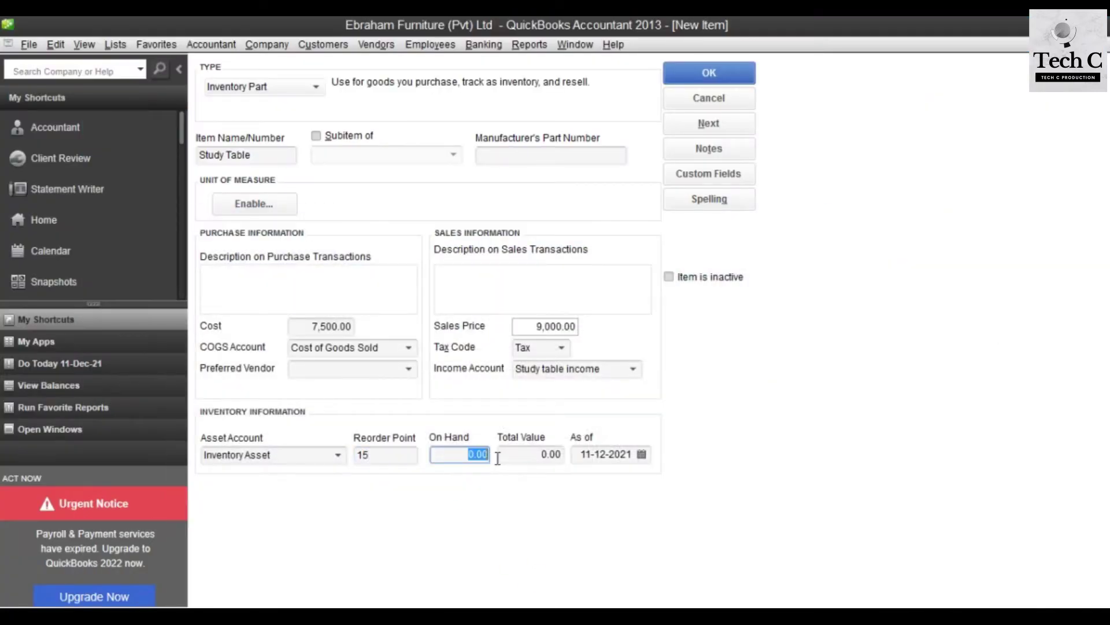
pyautogui.write('20')
pyautogui.press('Tab')
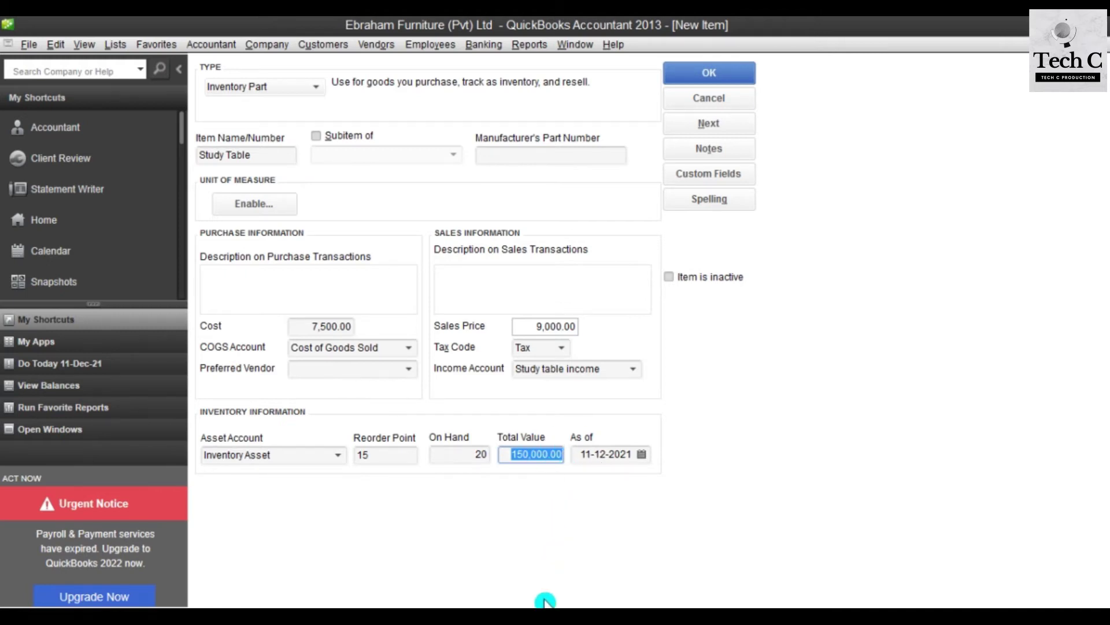
# Step: Set the as-of date to 01/04/2020 and save the Study Table item
pyautogui.click(570, 570)
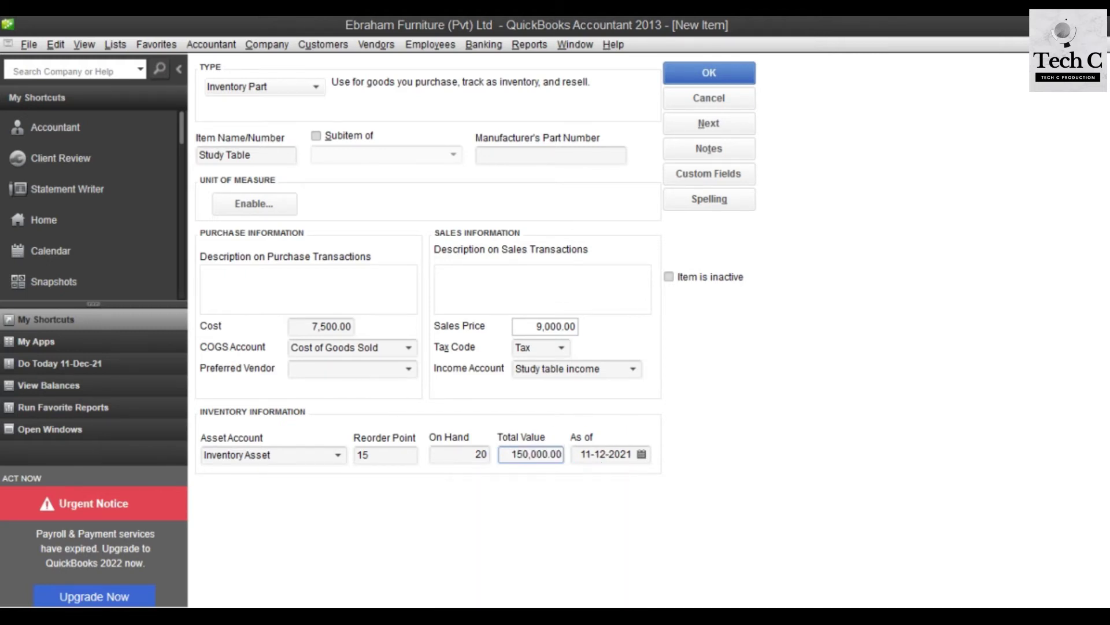
pyautogui.hotkey('alt', 'Tab')
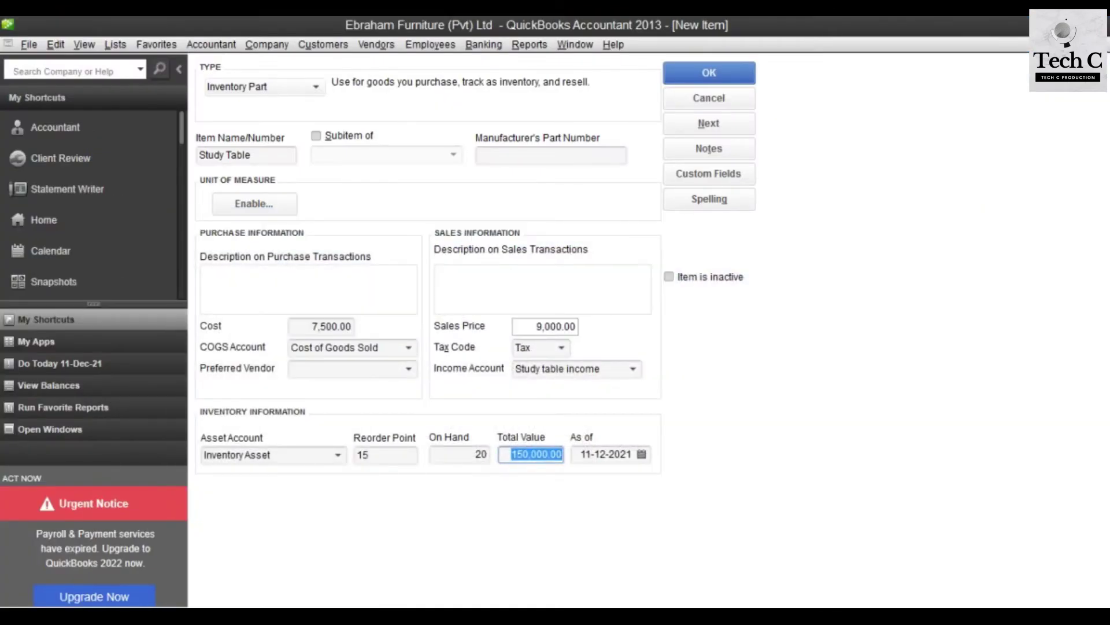
pyautogui.click(623, 457)
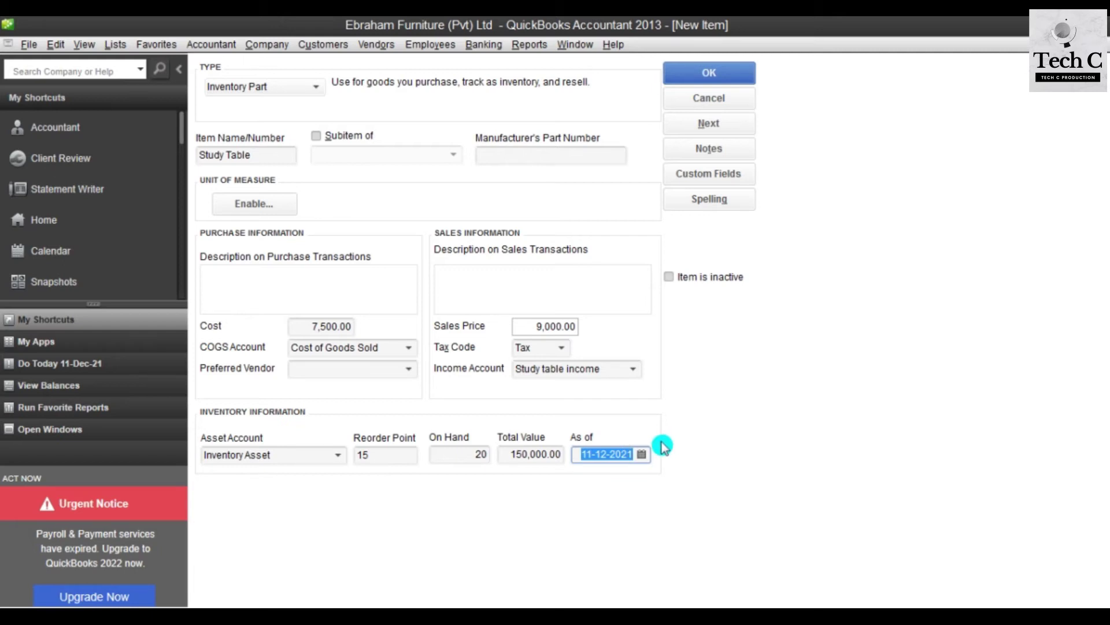
pyautogui.write('01')
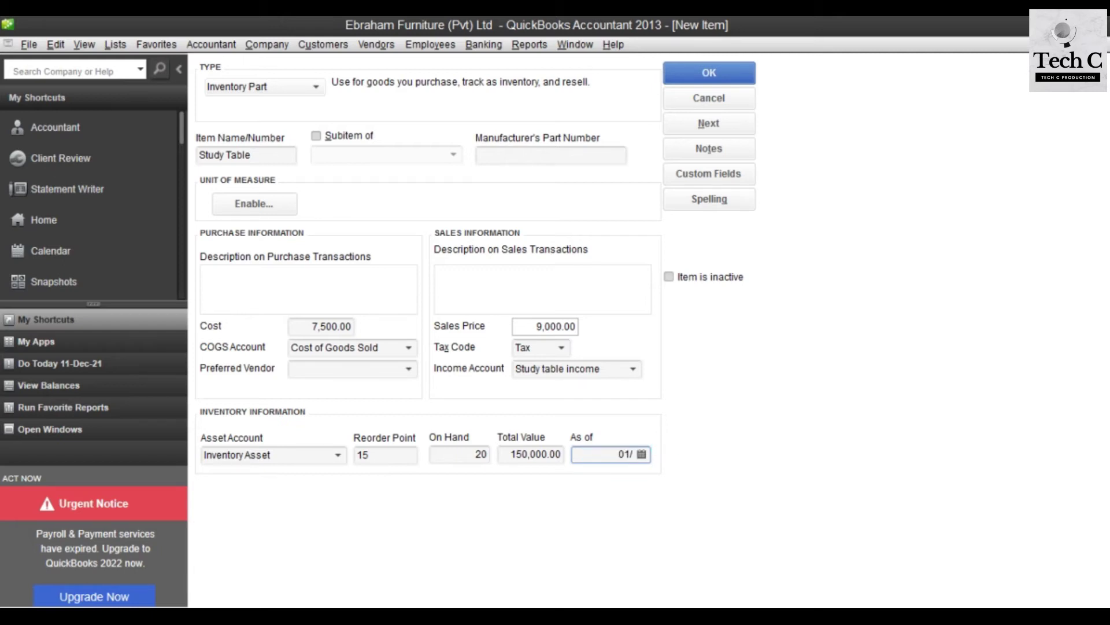
pyautogui.write('/04/2020')
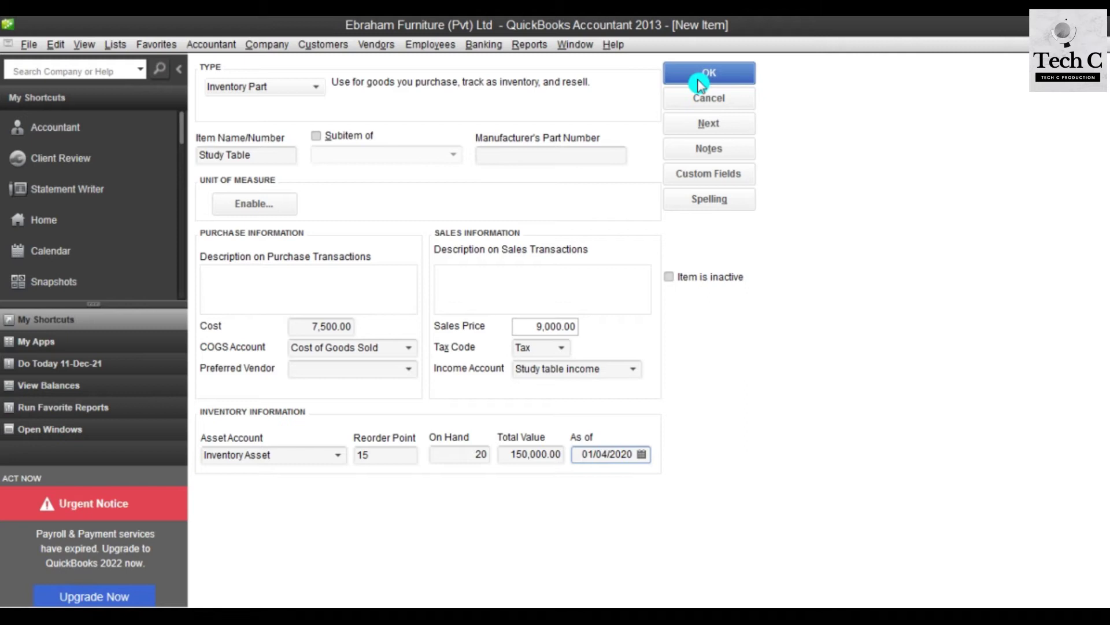
pyautogui.click(714, 73)
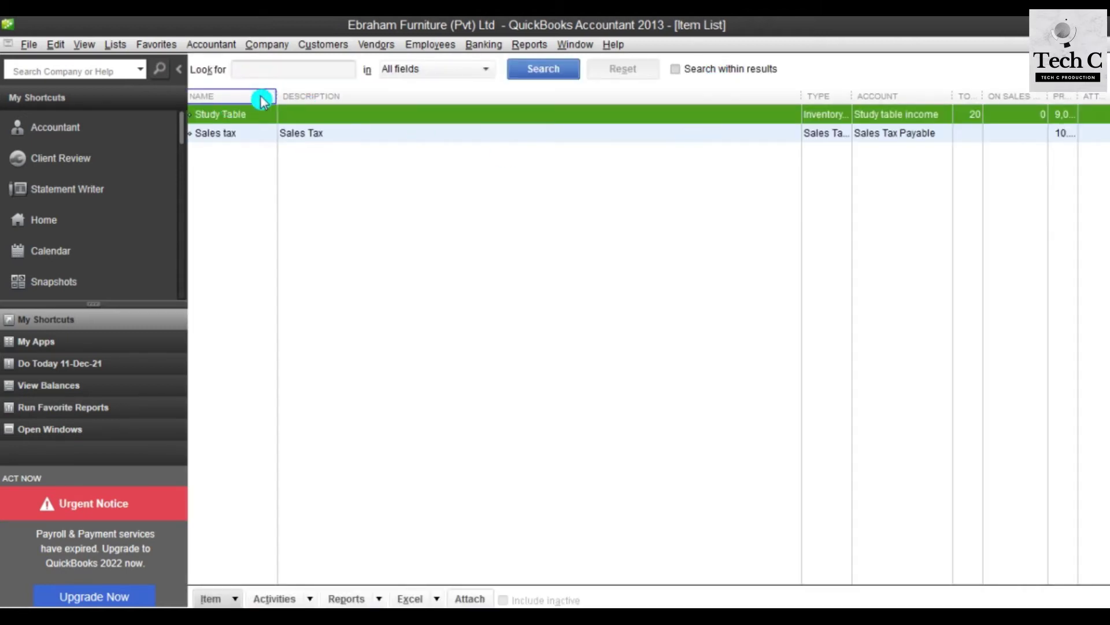
# Step: Start a new Inventory Part item named Executive Table
pyautogui.moveTo(459, 616)
pyautogui.click(551, 605)
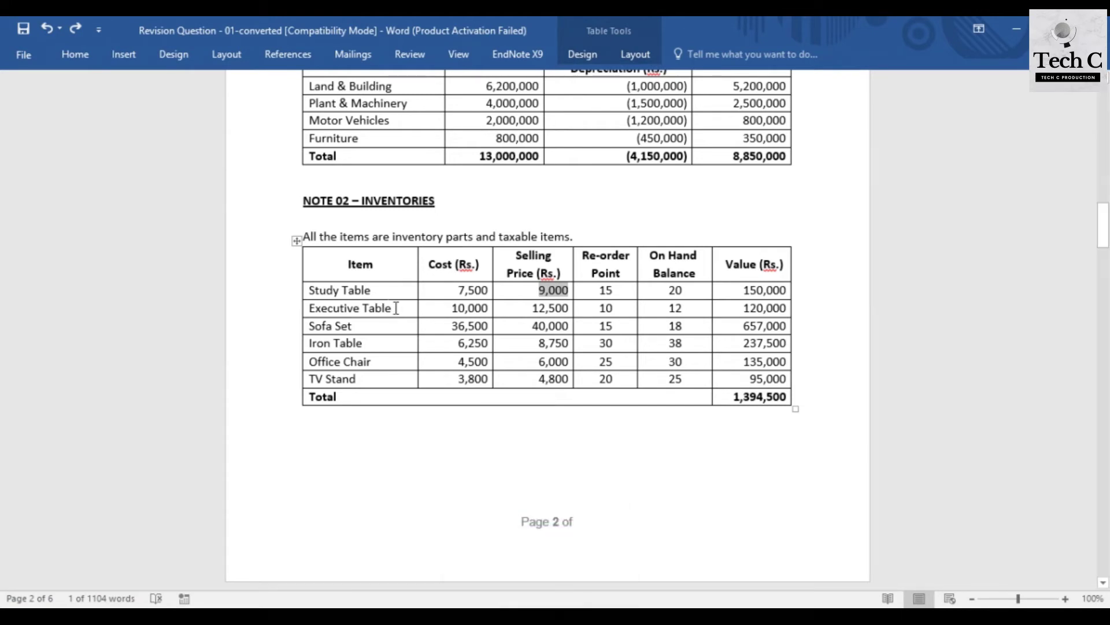
pyautogui.moveTo(396, 308); pyautogui.dragTo(309, 308)
pyautogui.moveTo(577, 616)
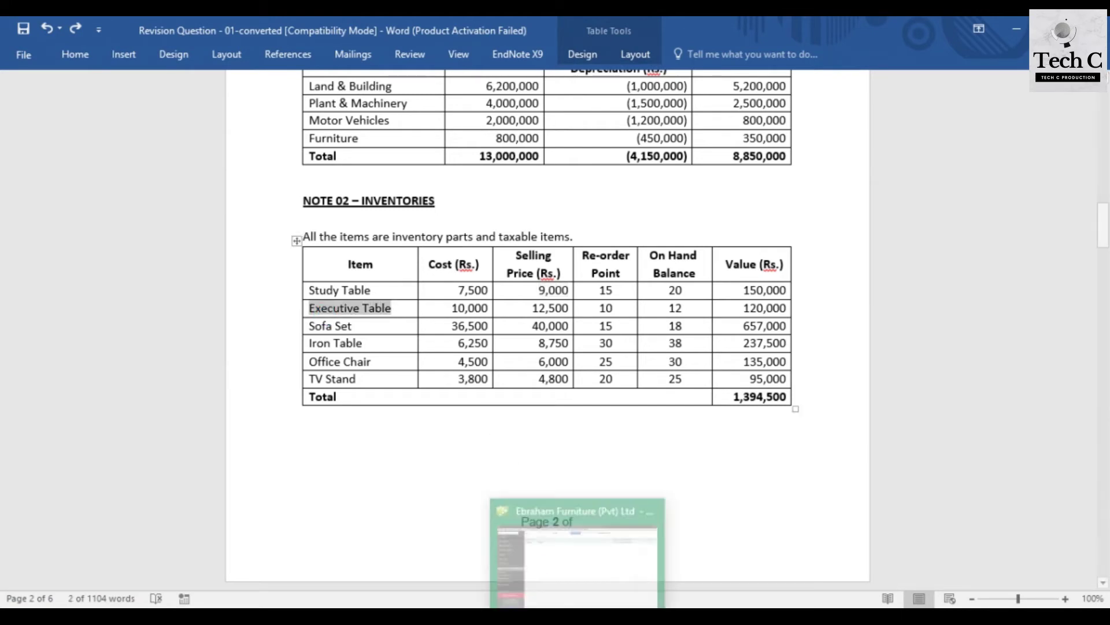
pyautogui.click(577, 552)
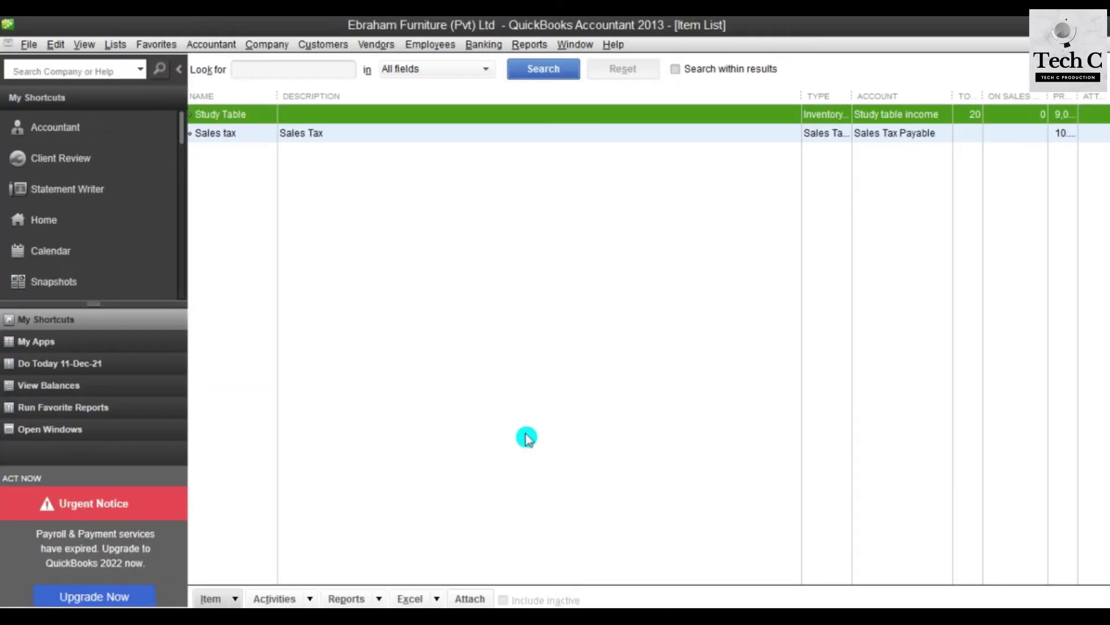
pyautogui.click(217, 600)
pyautogui.click(243, 364)
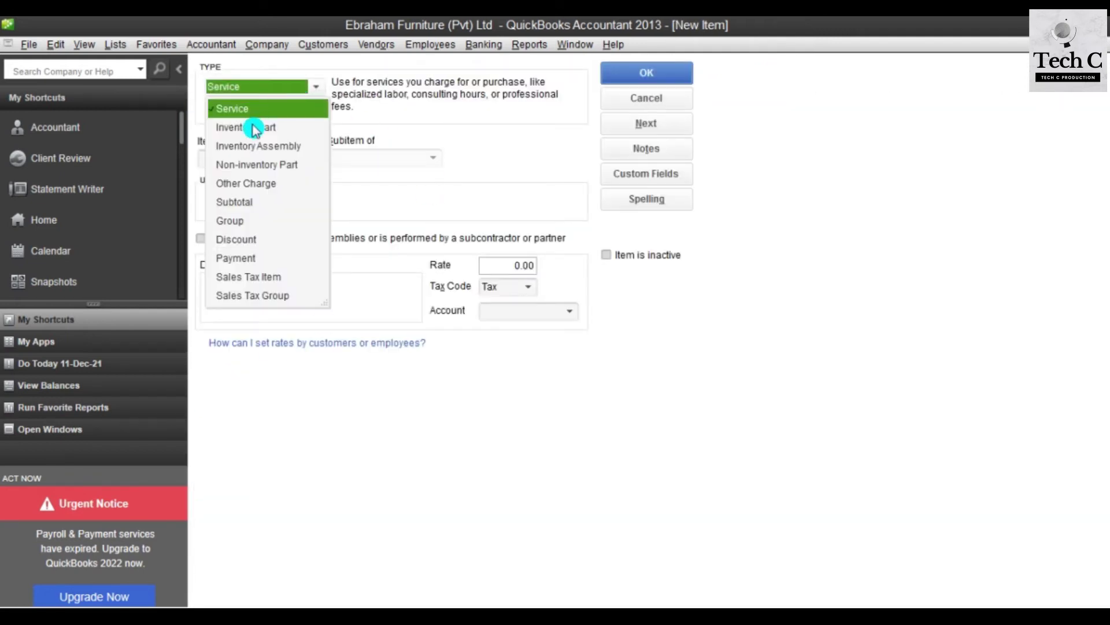
pyautogui.click(253, 127)
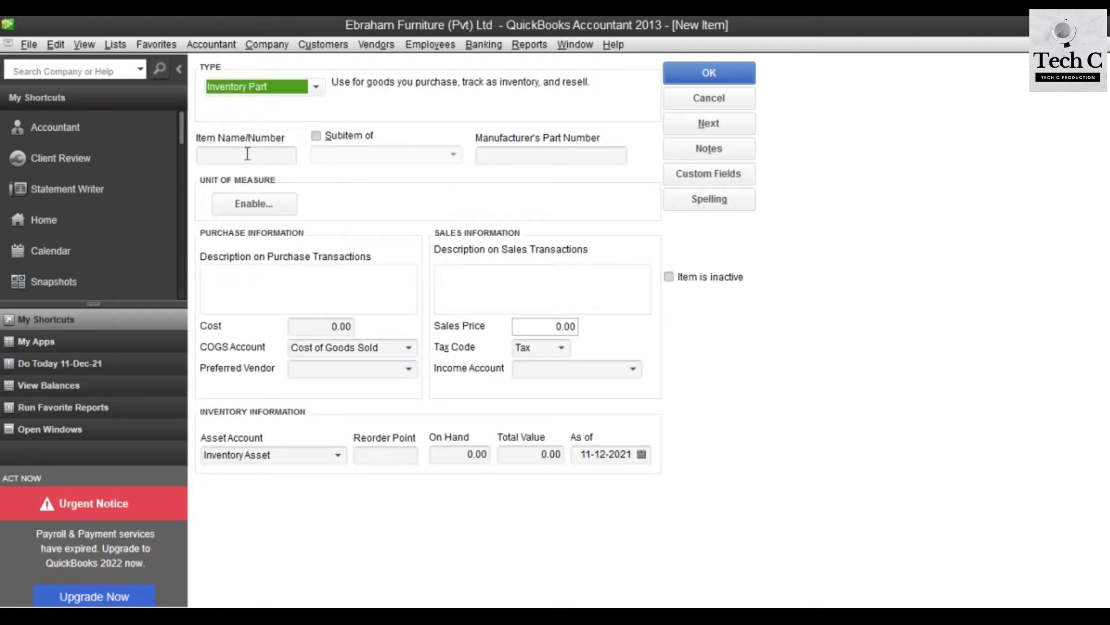
pyautogui.click(246, 155)
pyautogui.write('Executive Table')
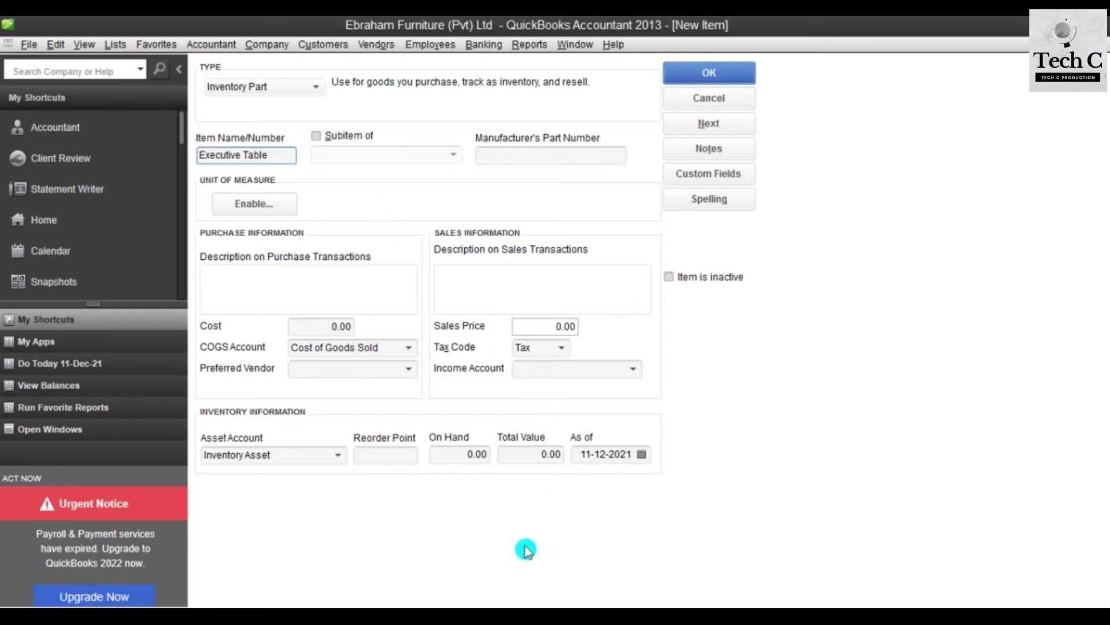
pyautogui.press('Tab')
pyautogui.press('Tab')
pyautogui.press('Tab')
pyautogui.press('Tab')
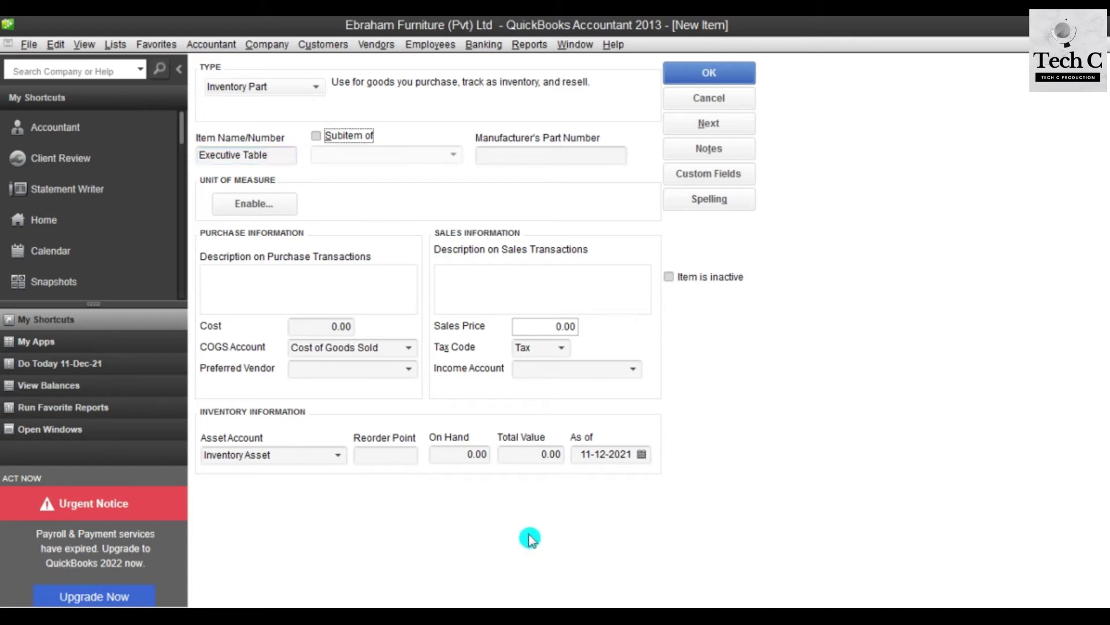
# Step: Copy the 10,000 Executive Table cost from the Word sheet into Cost
pyautogui.moveTo(549, 604)
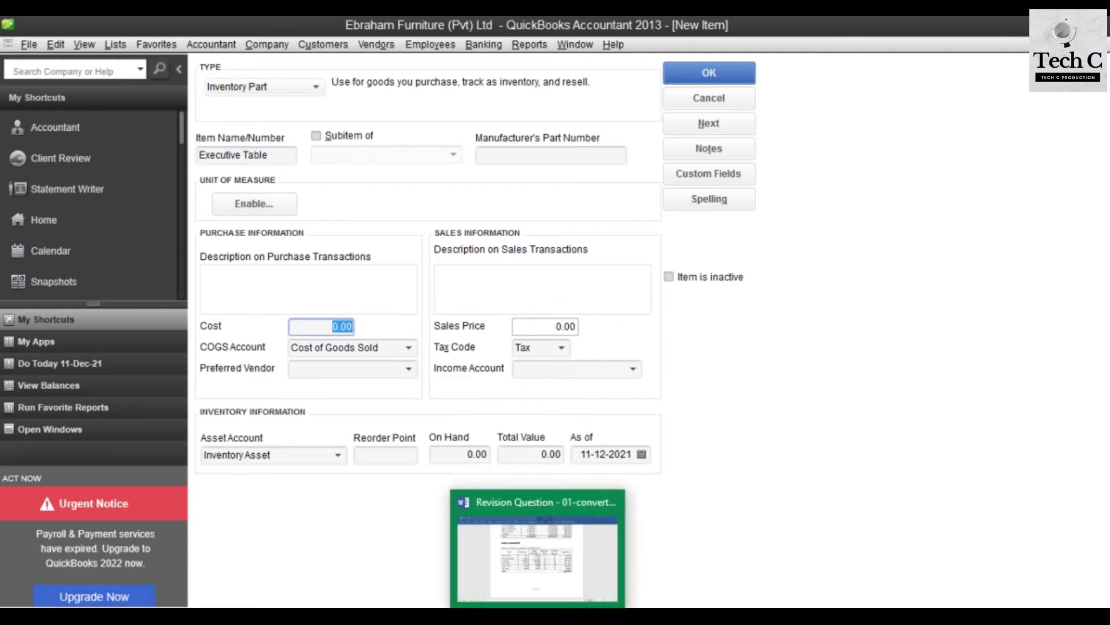
pyautogui.click(555, 550)
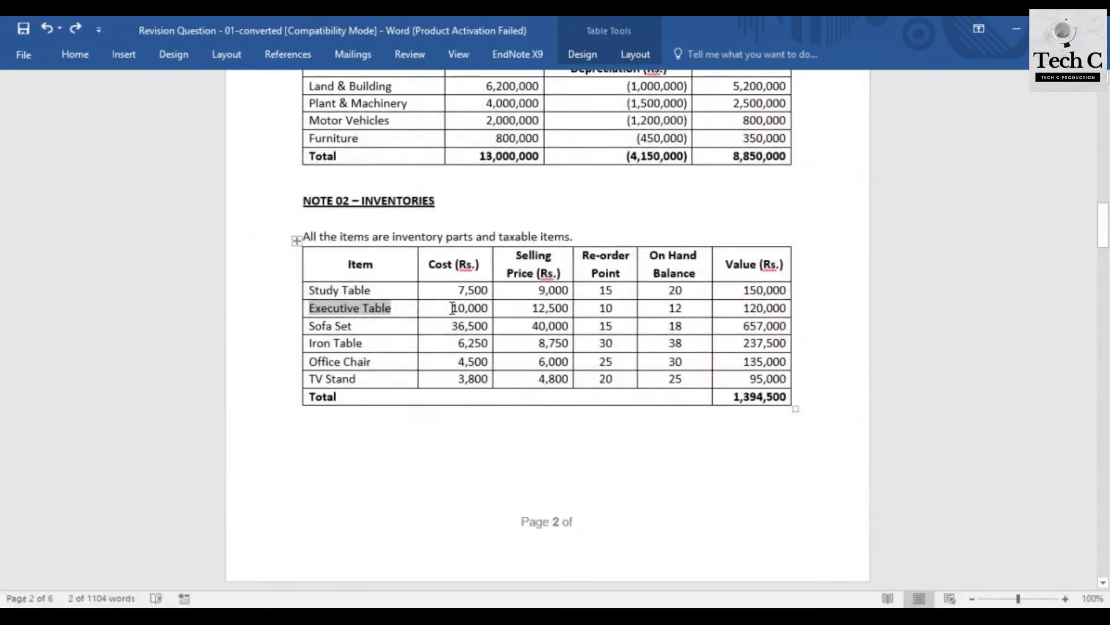
pyautogui.moveTo(452, 308); pyautogui.dragTo(488, 309)
pyautogui.hotkey('ctrl', 'c')
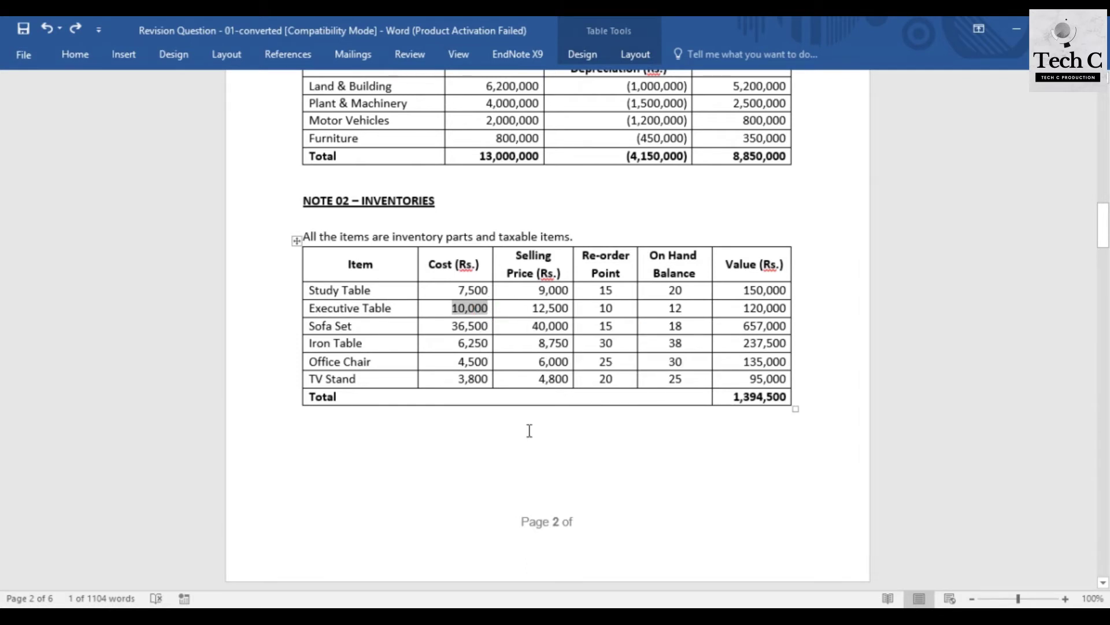
pyautogui.moveTo(549, 604)
pyautogui.click(555, 549)
pyautogui.hotkey('ctrl', 'v')
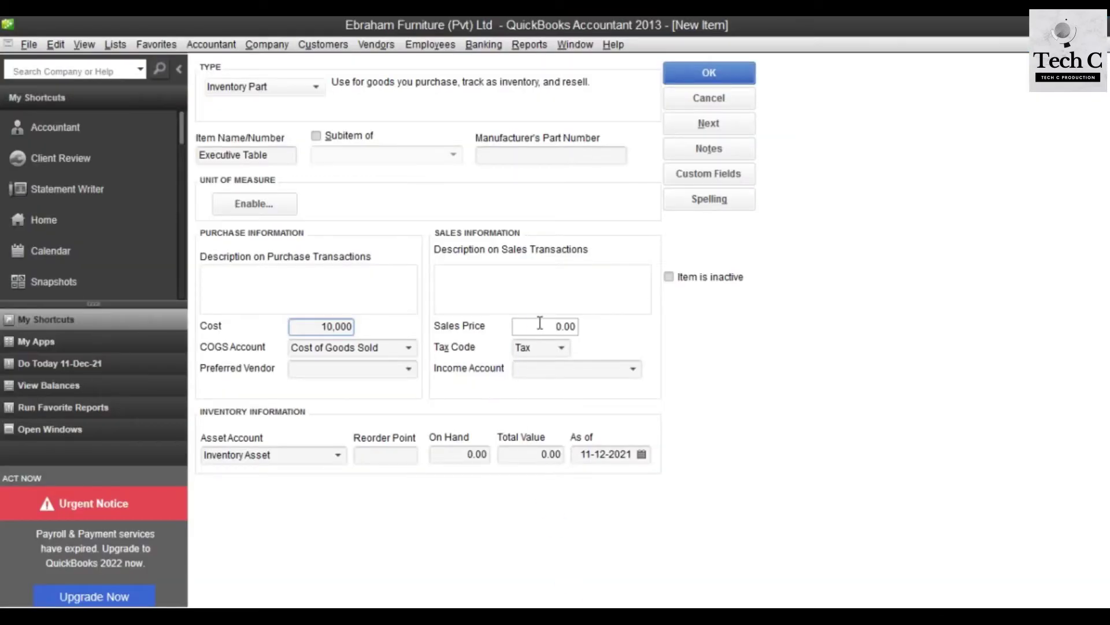
pyautogui.press('Tab')
# Step: Set the Executive Table sales price to 12,500
pyautogui.click(578, 605)
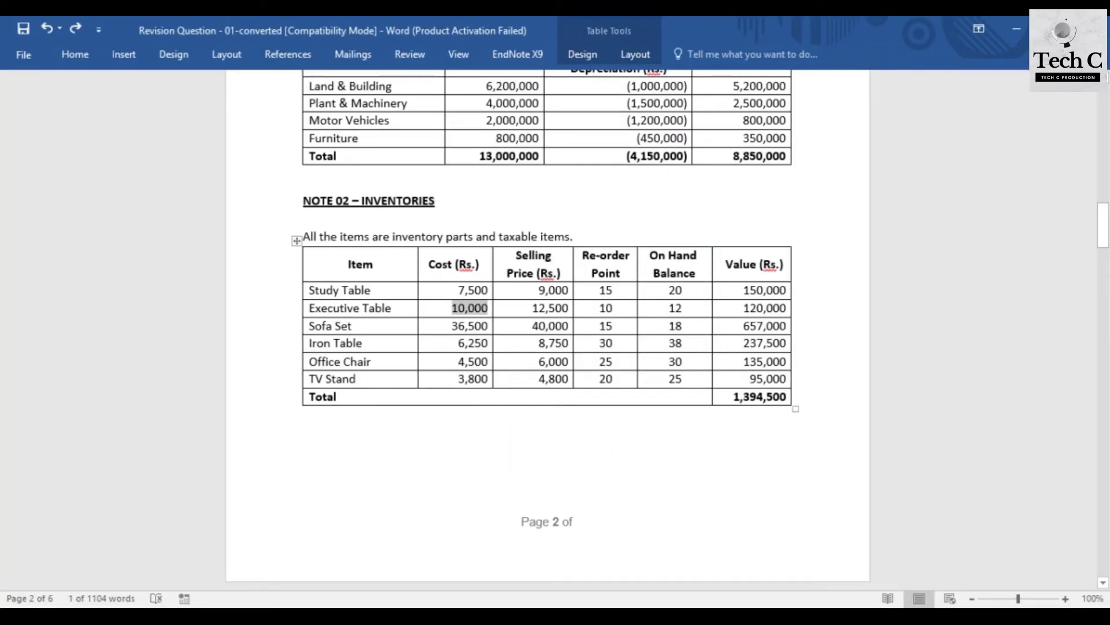
pyautogui.moveTo(538, 616)
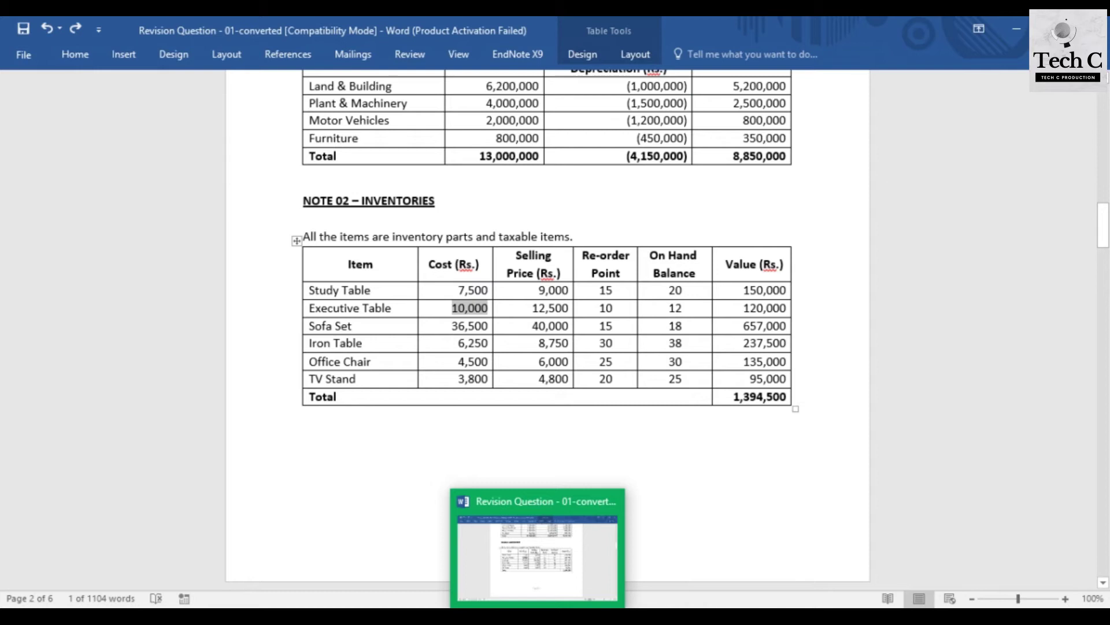
pyautogui.click(575, 616)
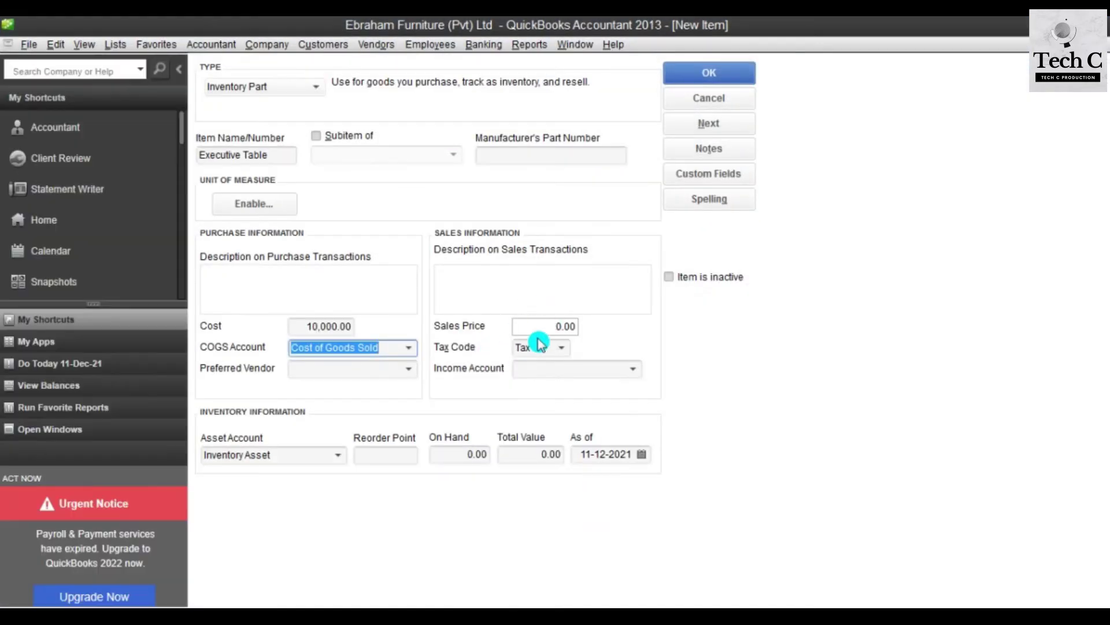
pyautogui.click(550, 325)
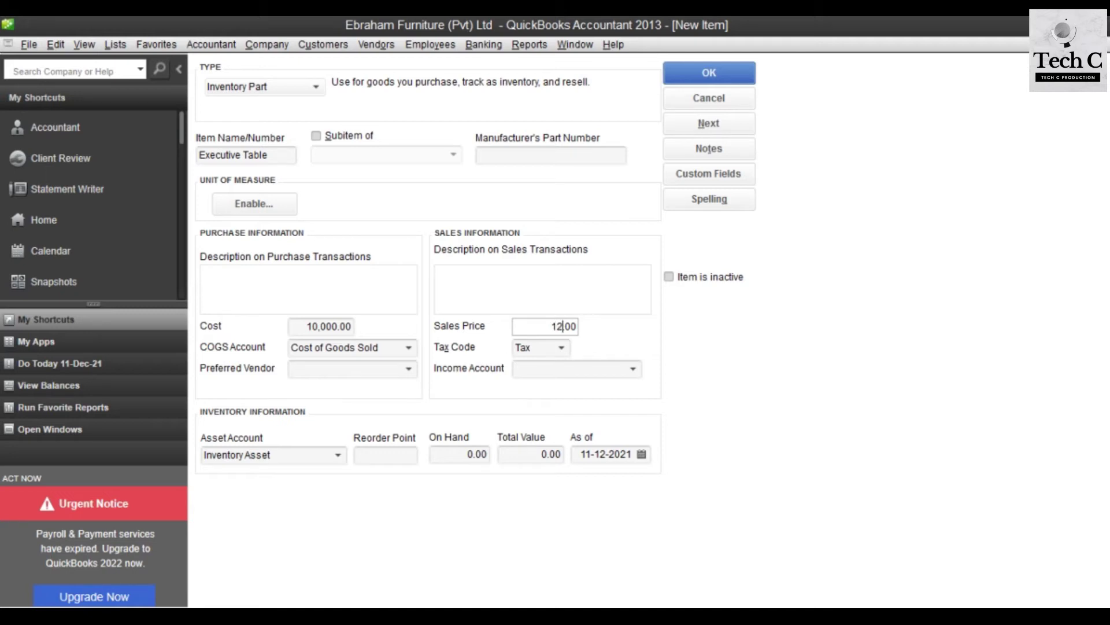
pyautogui.click(488, 337)
pyautogui.click(631, 373)
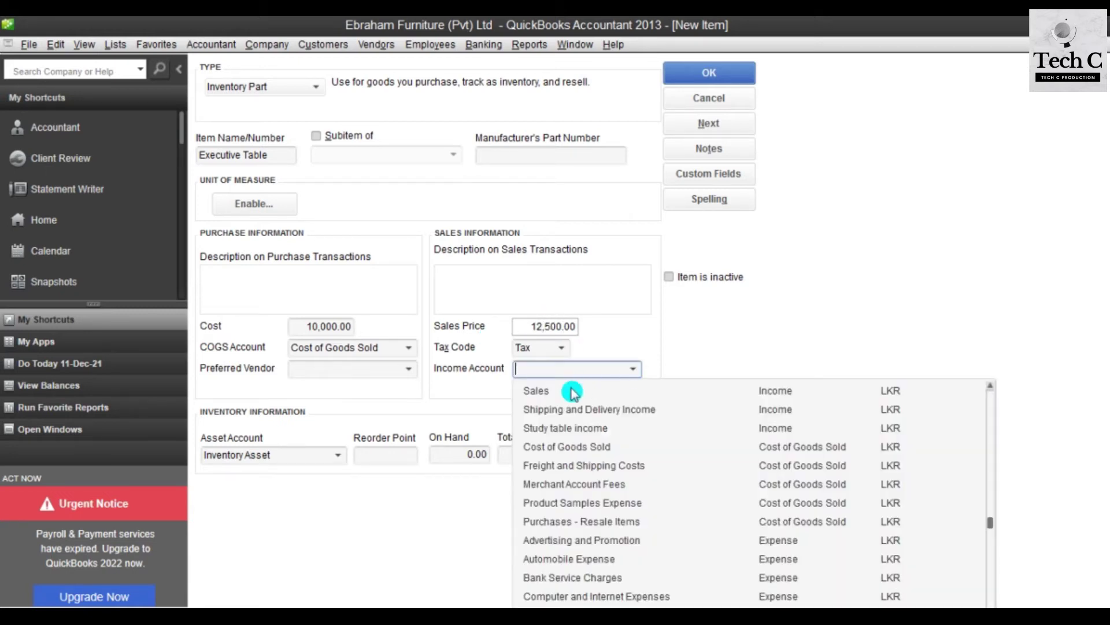
# Step: Create and assign a new Executive Table Income account for the item
pyautogui.moveTo(992, 527); pyautogui.dragTo(991, 392)
pyautogui.click(559, 396)
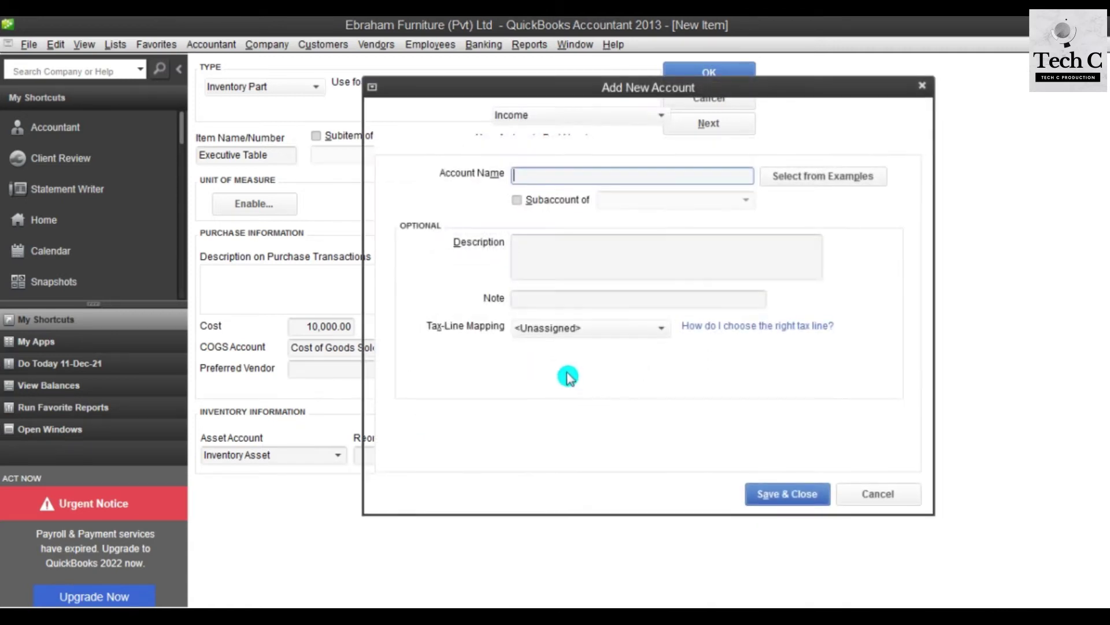
pyautogui.click(500, 604)
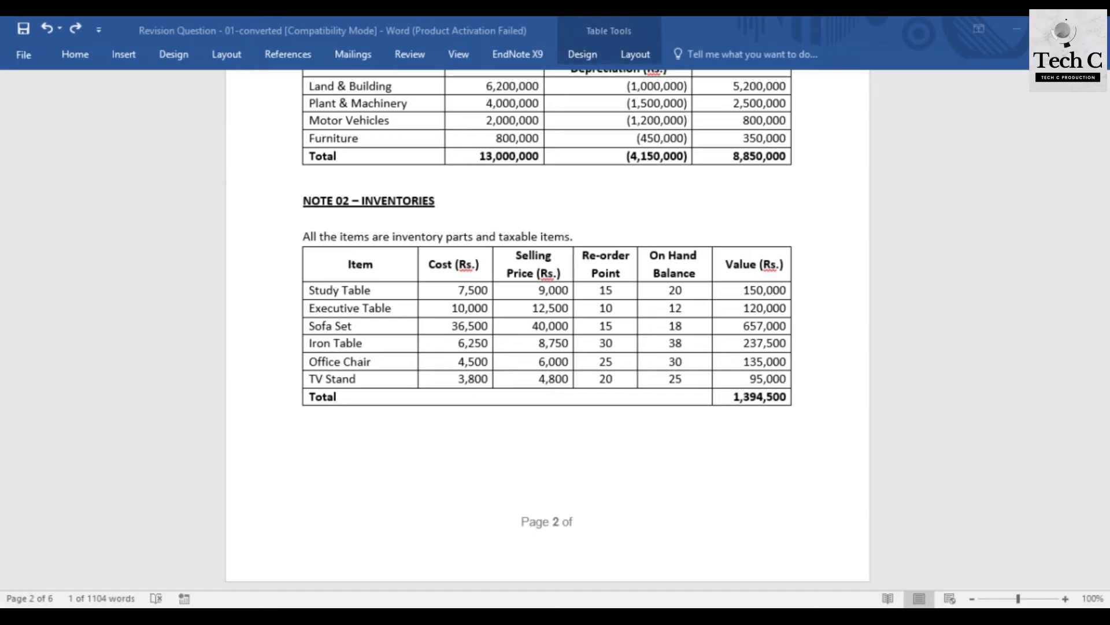
pyautogui.moveTo(398, 311); pyautogui.dragTo(310, 311)
pyautogui.hotkey('ctrl', 'c')
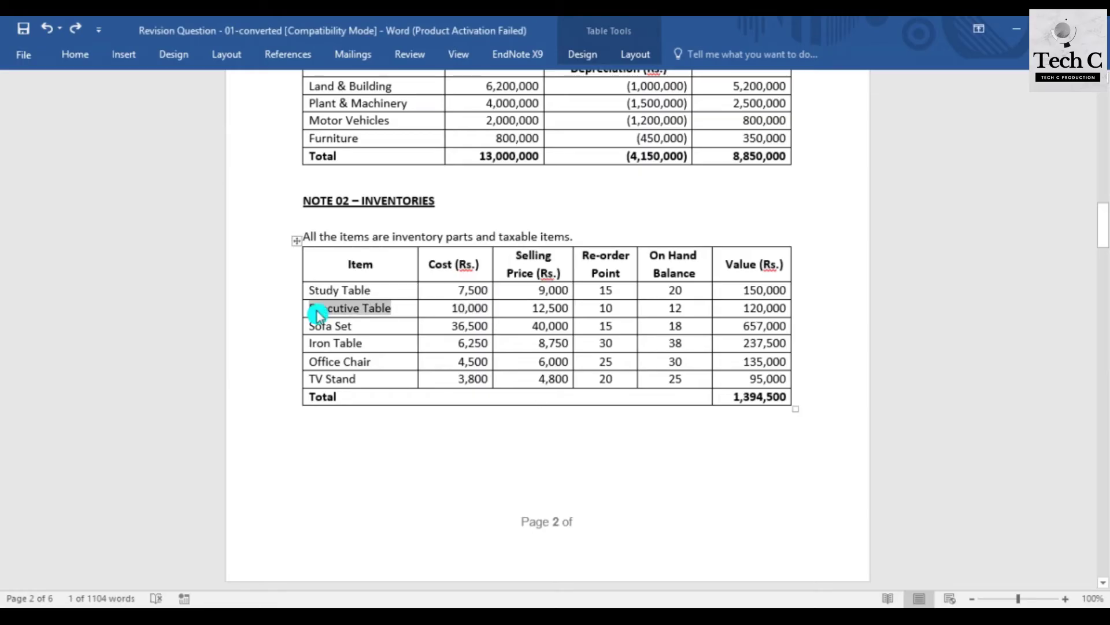
pyautogui.click(568, 606)
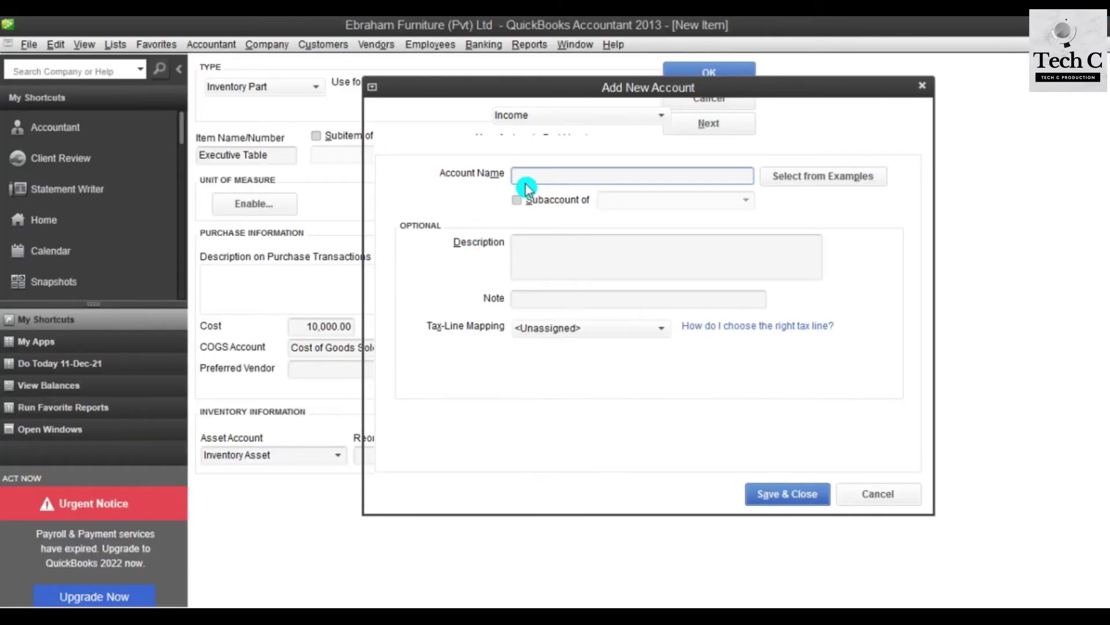
pyautogui.hotkey('ctrl', 'v')
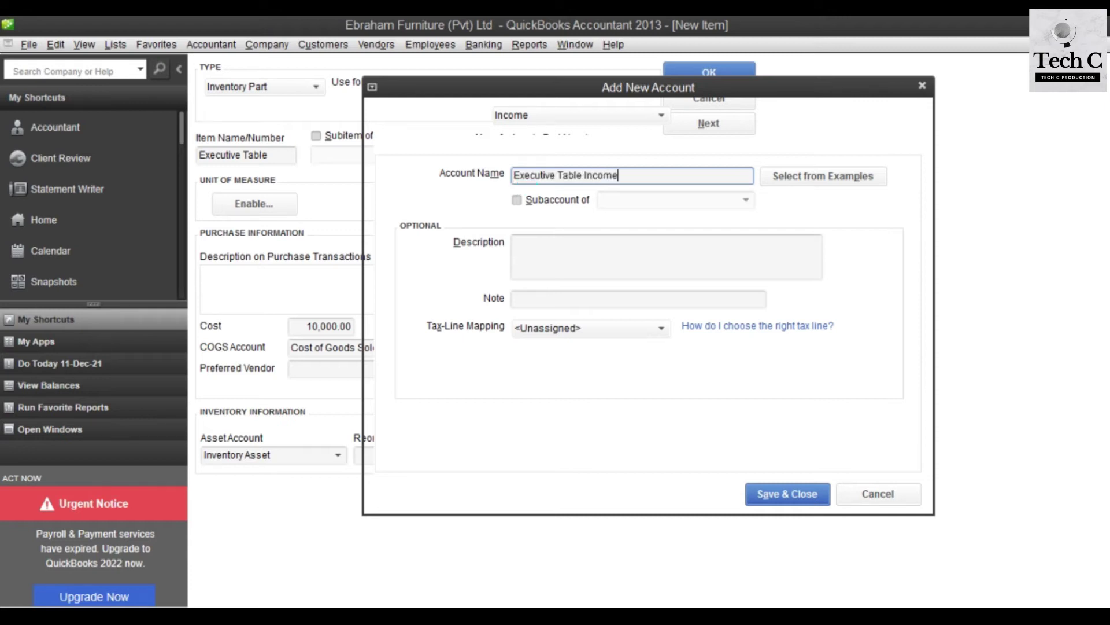
pyautogui.click(761, 489)
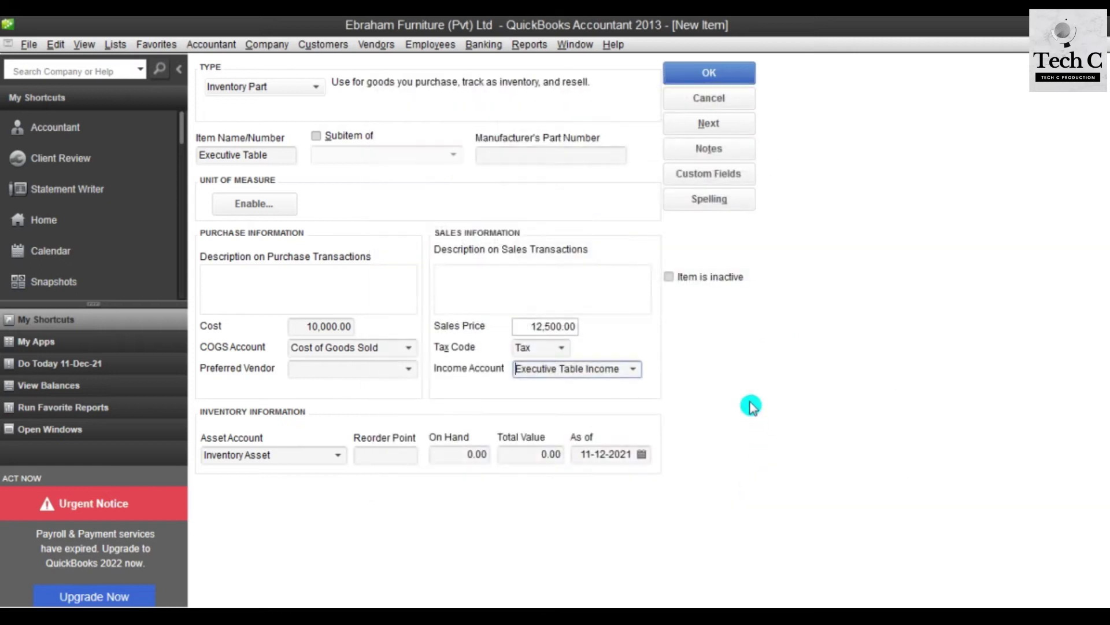
# Step: Enter reorder point 10 and 12 on hand as of 01/04/2020, then save Executive Table
pyautogui.hotkey('alt', 'Tab')
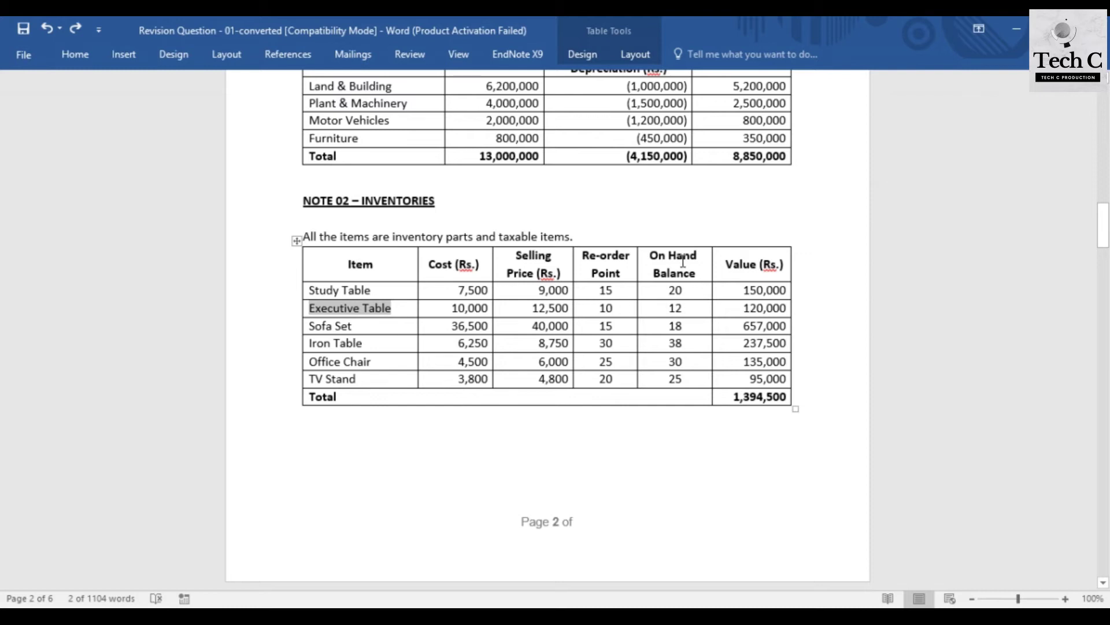
pyautogui.hotkey('alt', 'Tab')
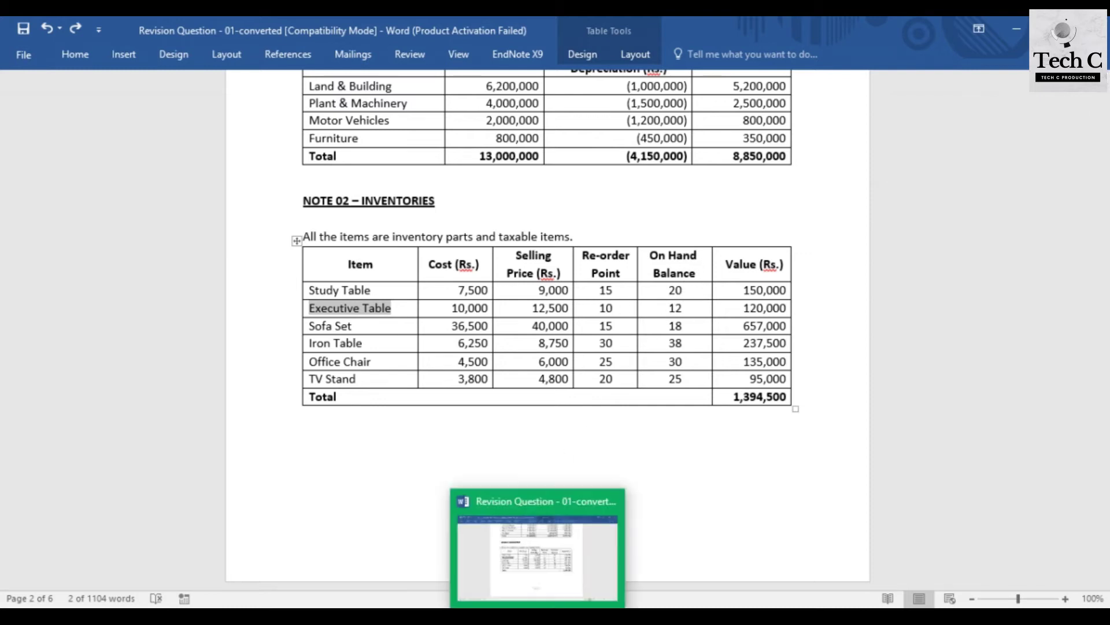
pyautogui.click(395, 459)
pyautogui.write('10')
pyautogui.press('Tab')
pyautogui.write('12')
pyautogui.press('Tab')
pyautogui.press('Tab')
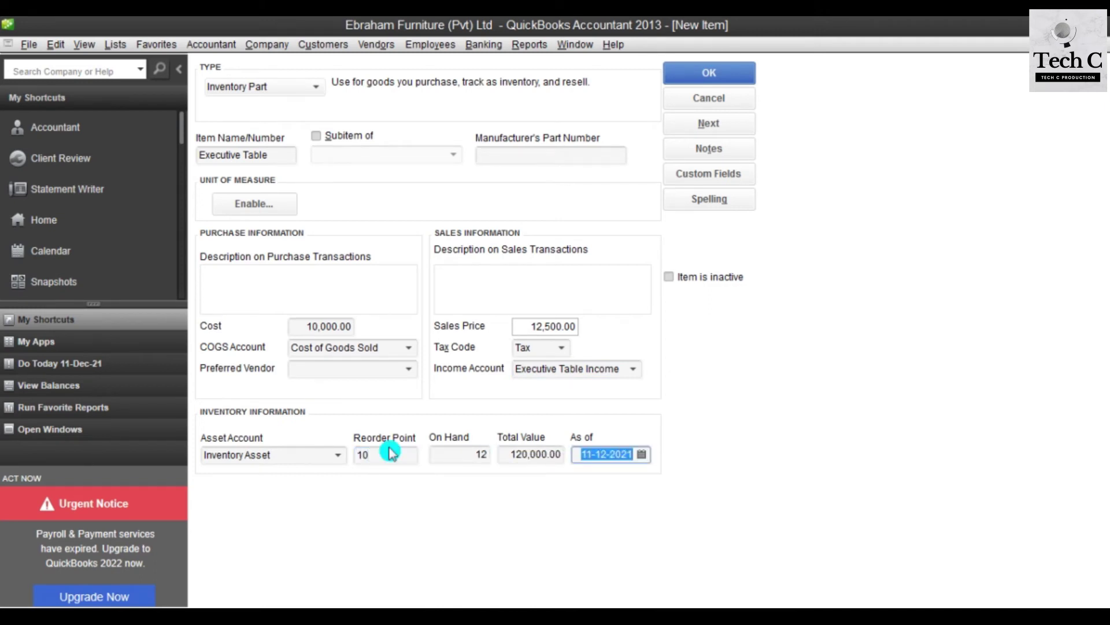
pyautogui.write('01/04')
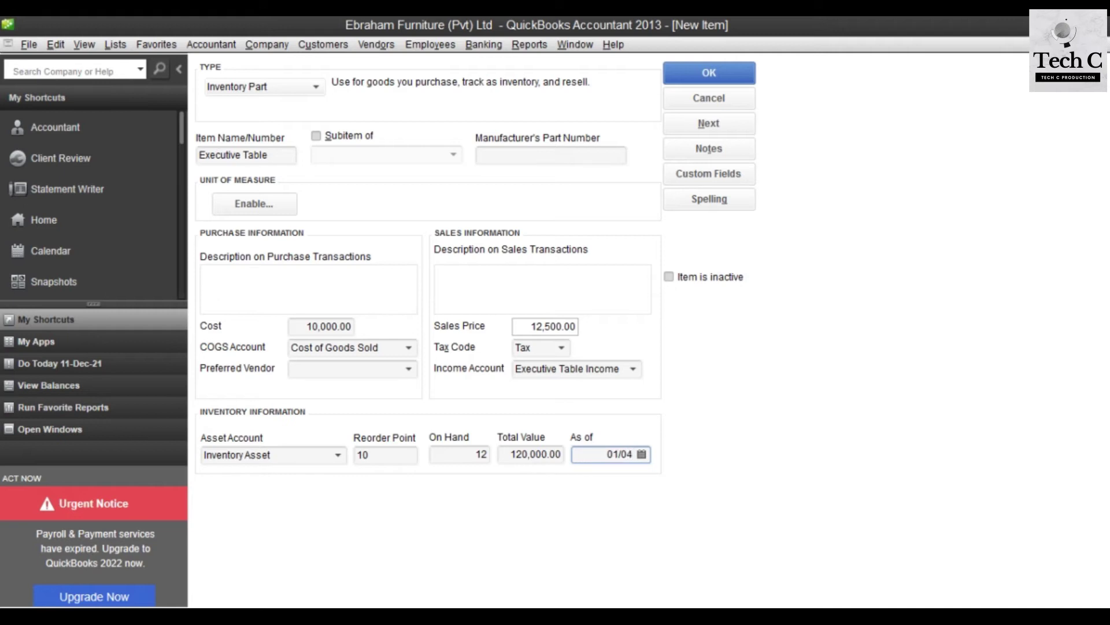
pyautogui.write('/2020')
pyautogui.click(693, 76)
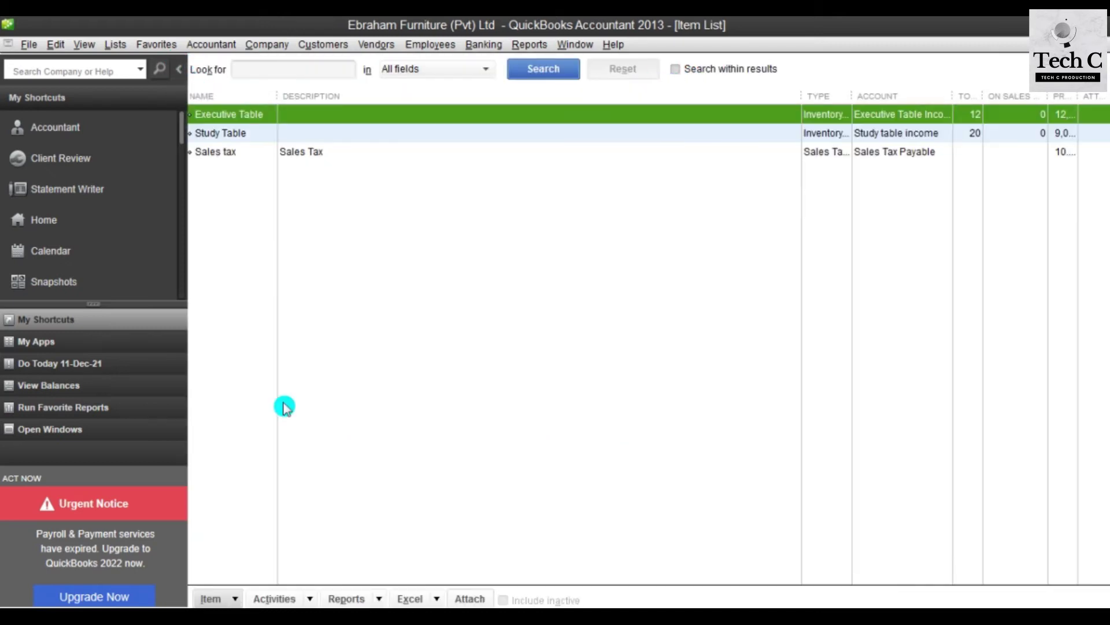
# Step: Start a new Inventory Part named Sofa Set, copying the name from the Word table
pyautogui.click(224, 601)
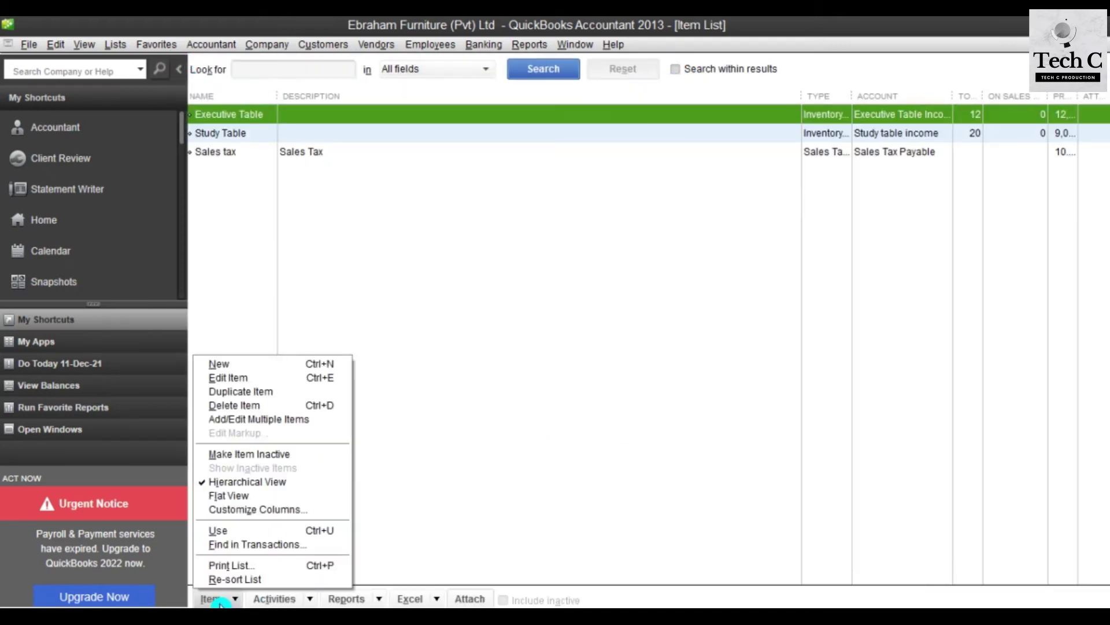
pyautogui.click(229, 366)
pyautogui.click(258, 127)
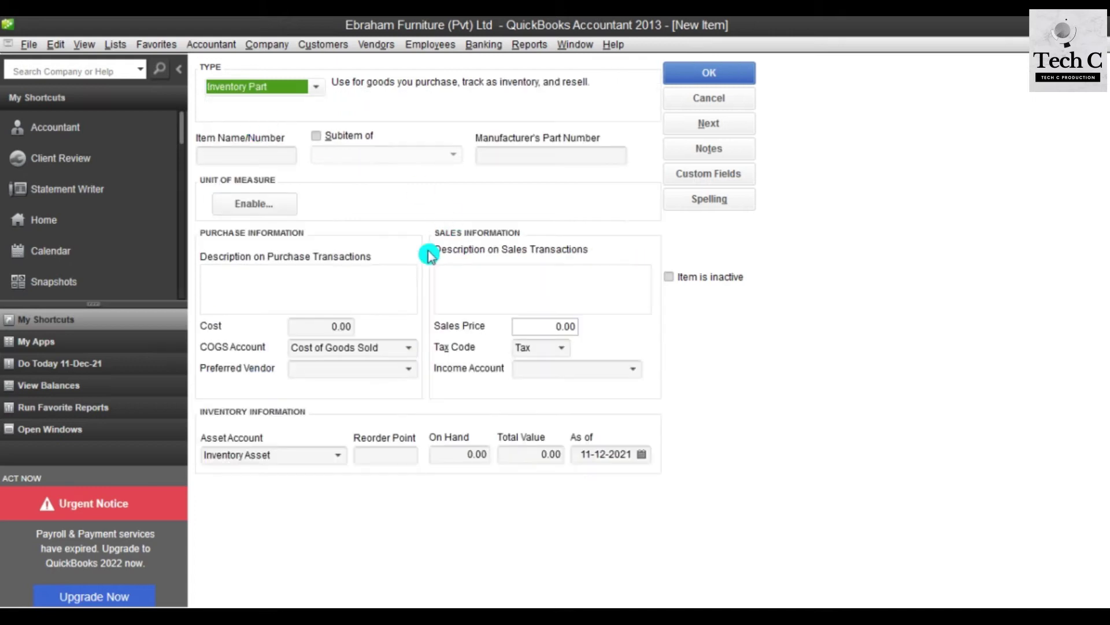
pyautogui.click(604, 616)
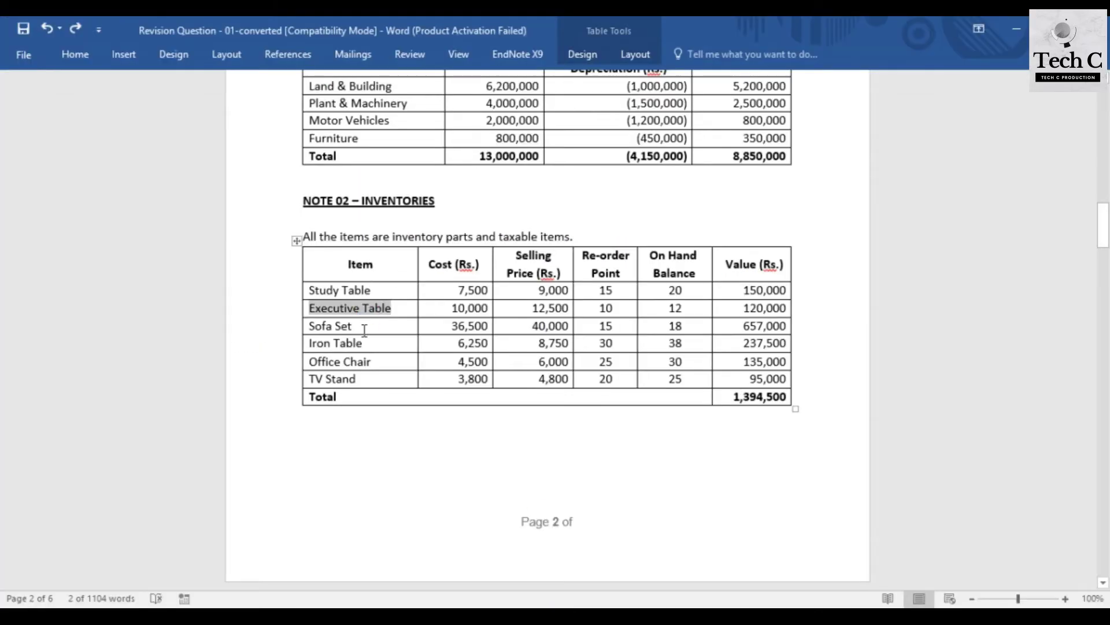
pyautogui.moveTo(364, 330); pyautogui.dragTo(310, 328)
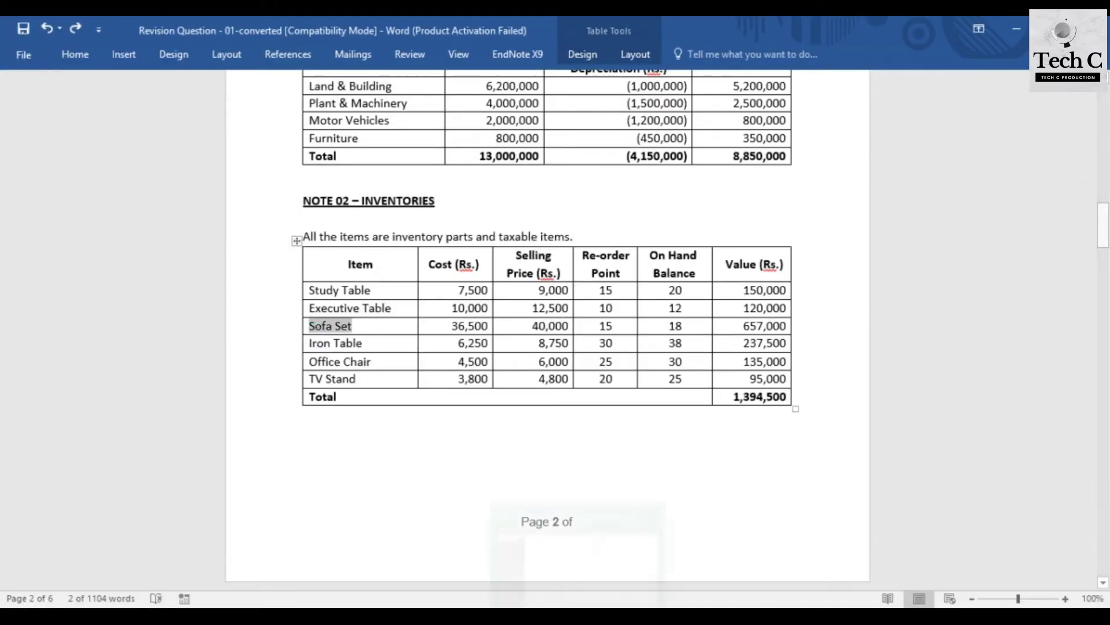
pyautogui.hotkey('ctrl', 'c')
pyautogui.hotkey('alt', 'Tab')
pyautogui.click(246, 155)
pyautogui.hotkey('ctrl', 'v')
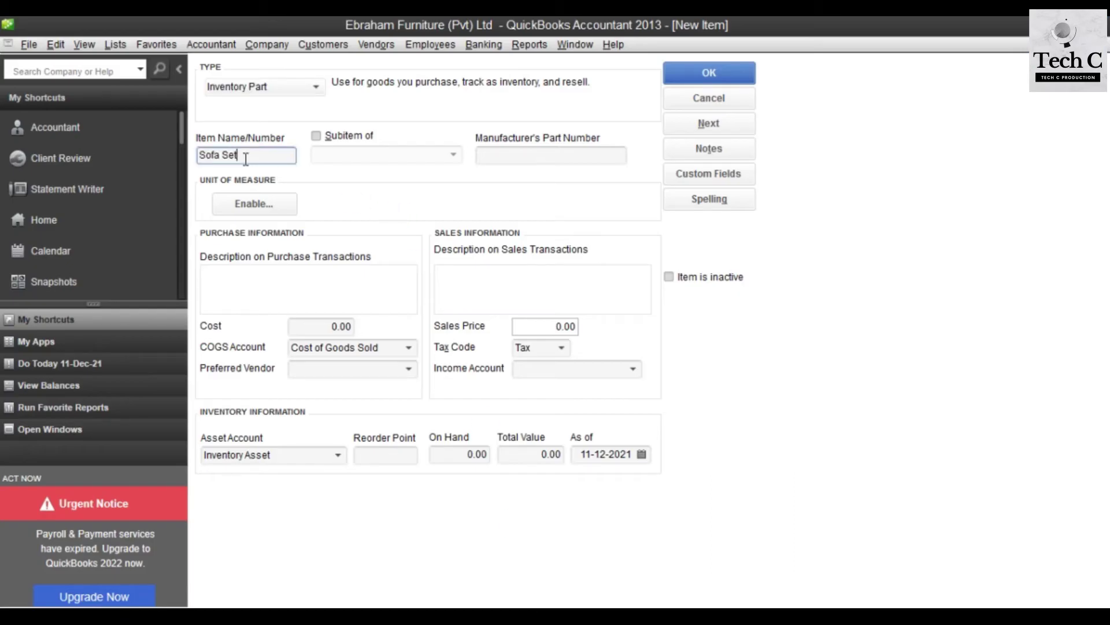
pyautogui.press('Tab')
pyautogui.press('Tab')
pyautogui.press('Tab')
pyautogui.press('Tab')
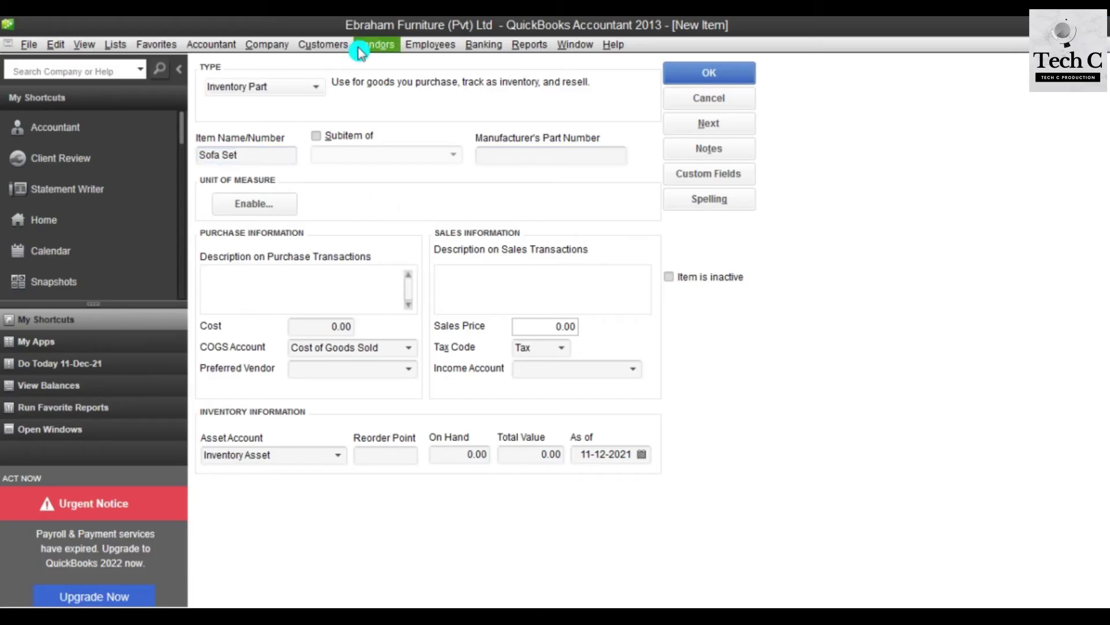
# Step: Enter a cost of 36,500 and a sales price of 40,000 for Sofa Set
pyautogui.click(531, 597)
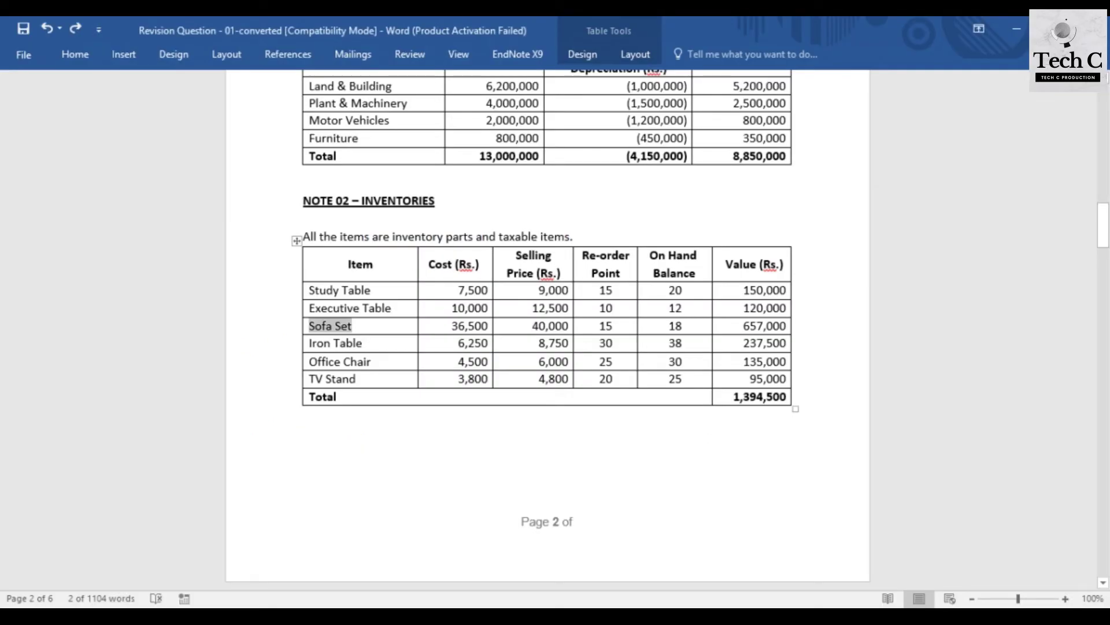
pyautogui.moveTo(450, 325); pyautogui.dragTo(487, 327)
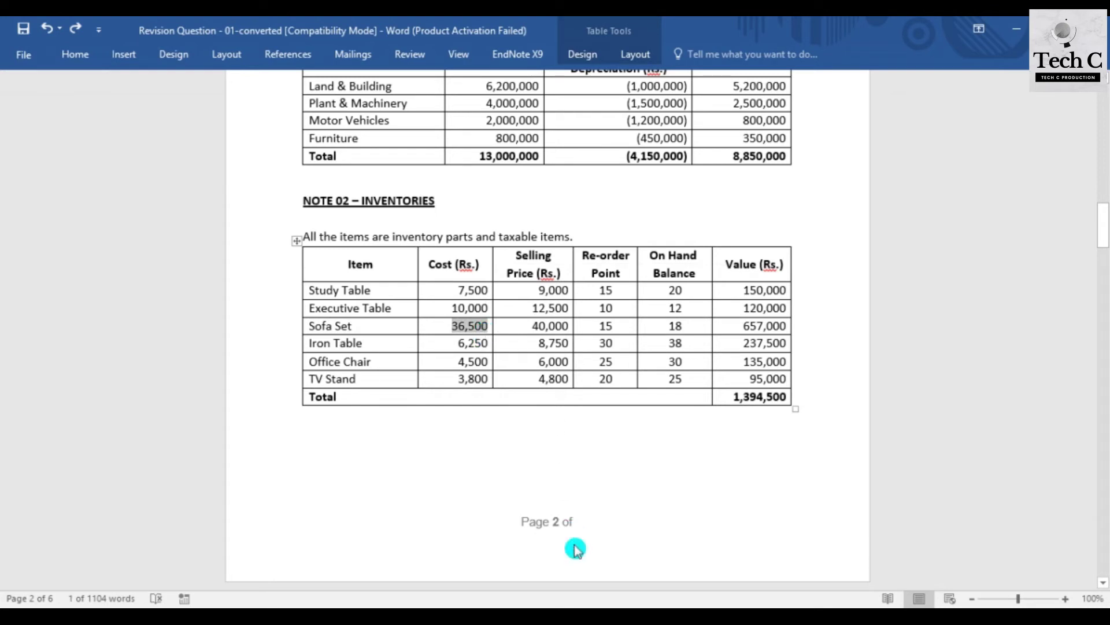
pyautogui.click(577, 616)
pyautogui.hotkey('ctrl', 'v')
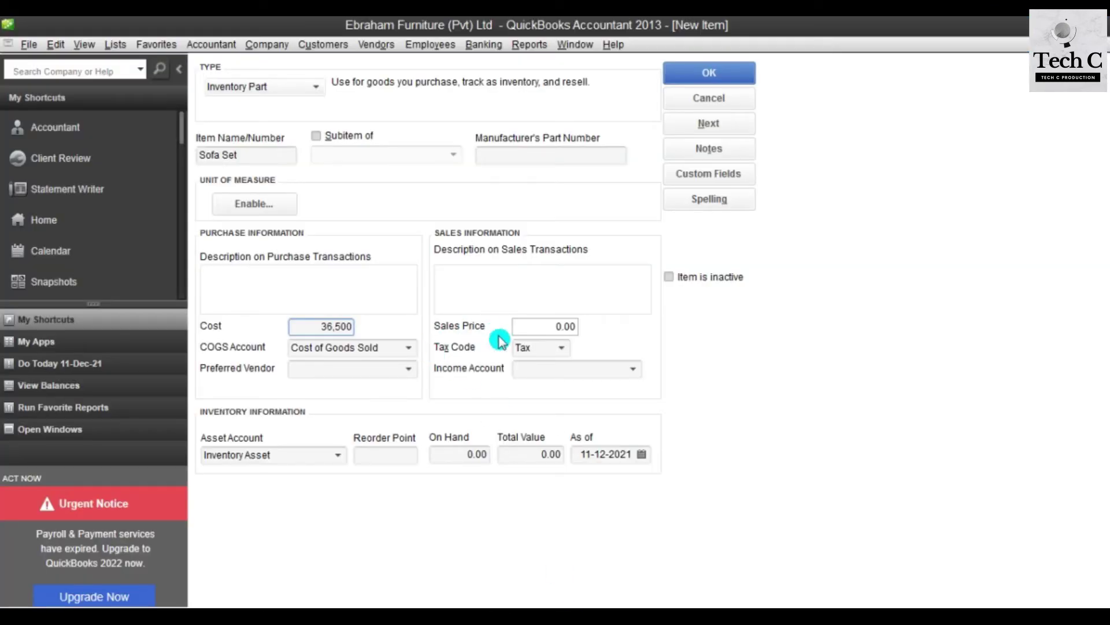
pyautogui.click(547, 328)
pyautogui.write('40000')
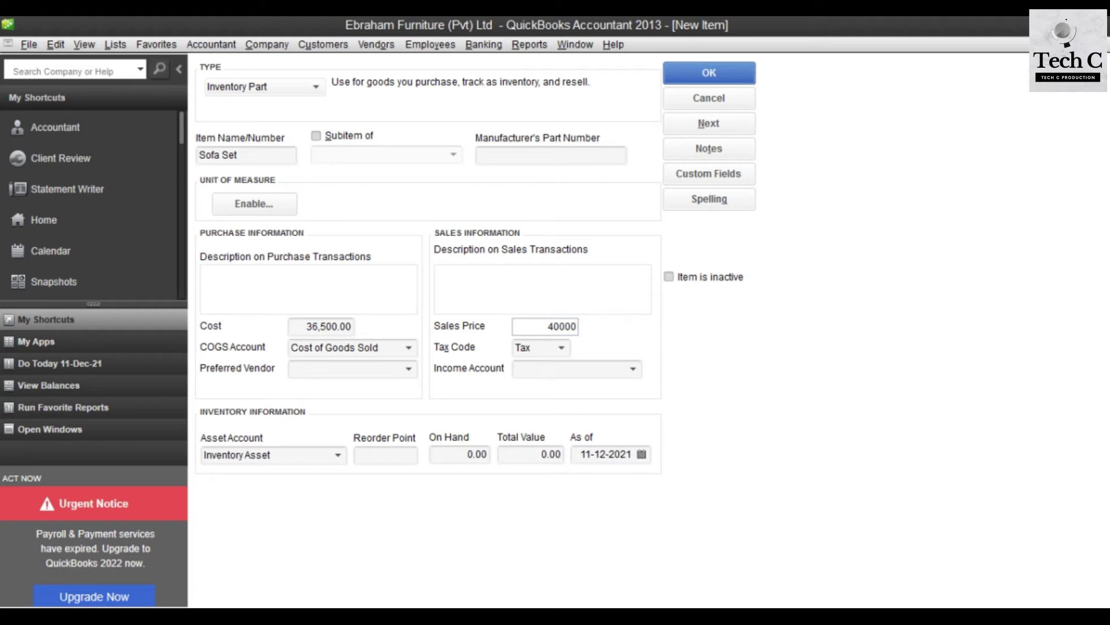
pyautogui.press('Tab')
pyautogui.press('Tab')
# Step: Choose <Add New> from the Income Account list
pyautogui.click(633, 369)
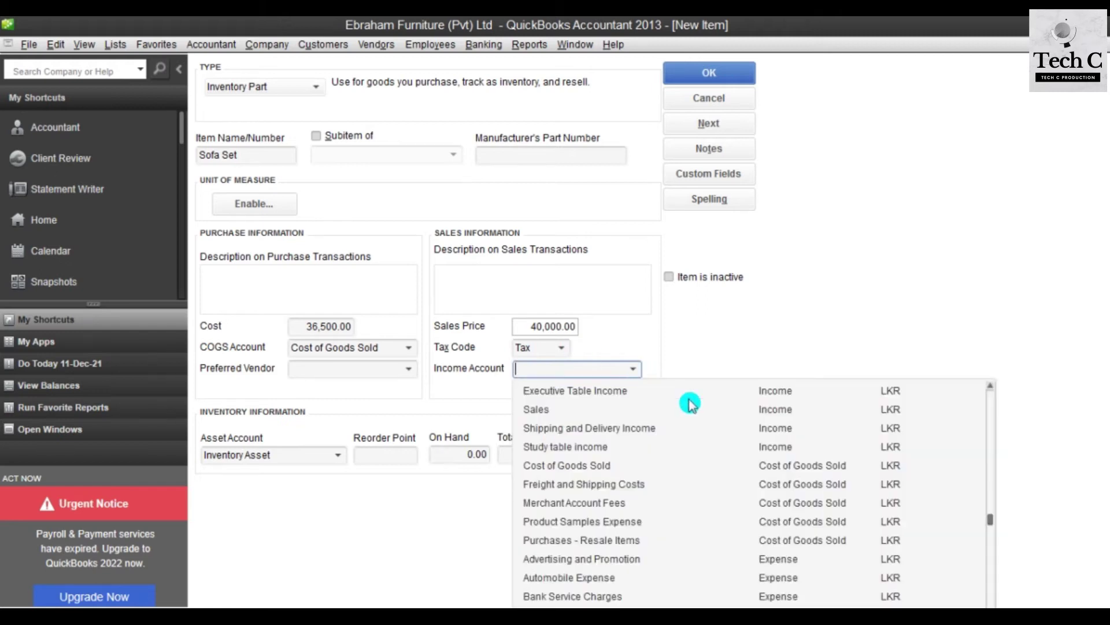
pyautogui.moveTo(990, 521); pyautogui.dragTo(992, 389)
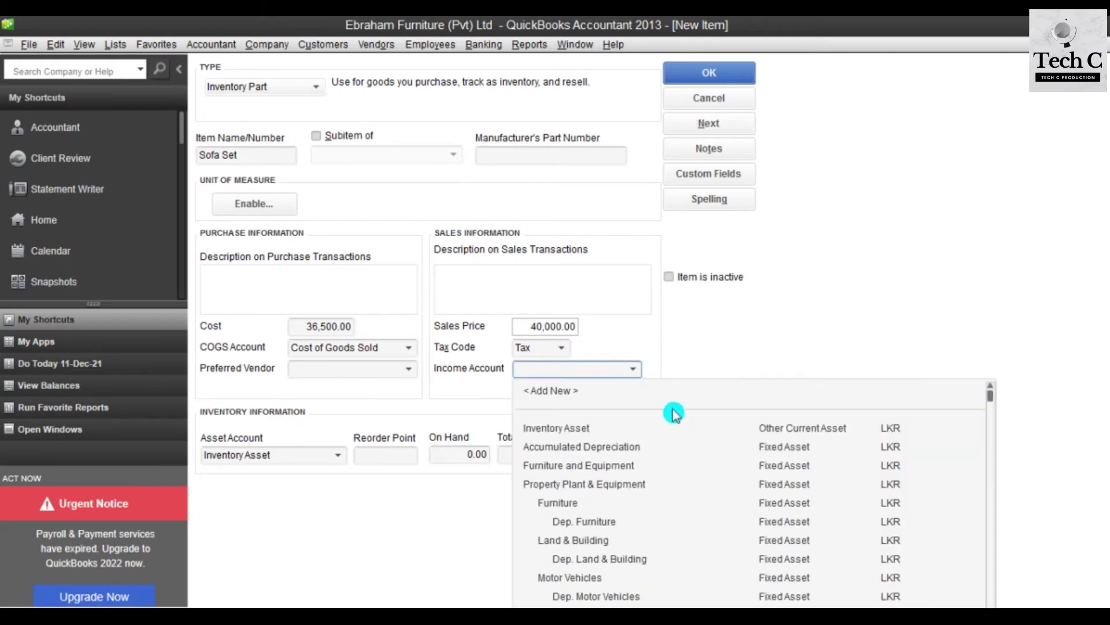
pyautogui.click(622, 393)
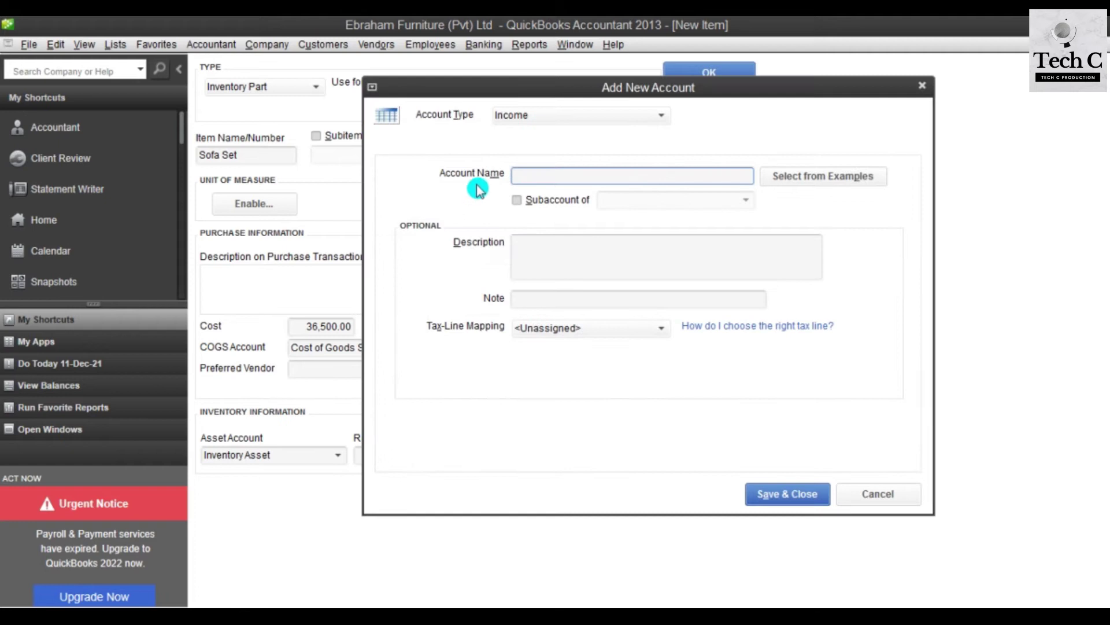
# Step: Name the new income account Sofa Set Income and save it
pyautogui.click(557, 166)
pyautogui.write('Sofa Set Income')
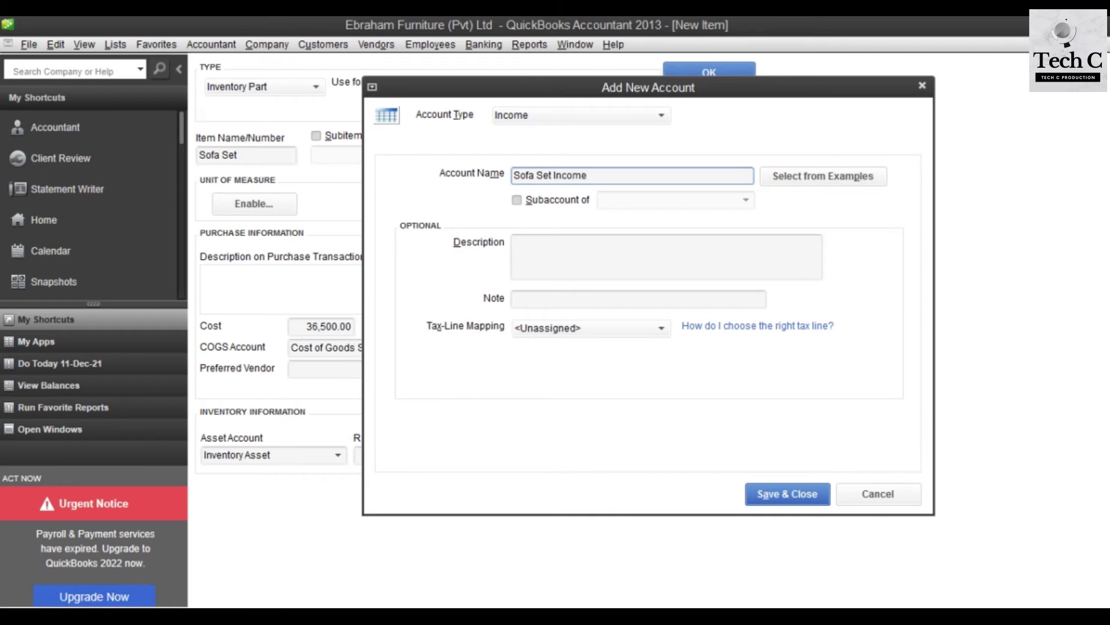
pyautogui.click(787, 493)
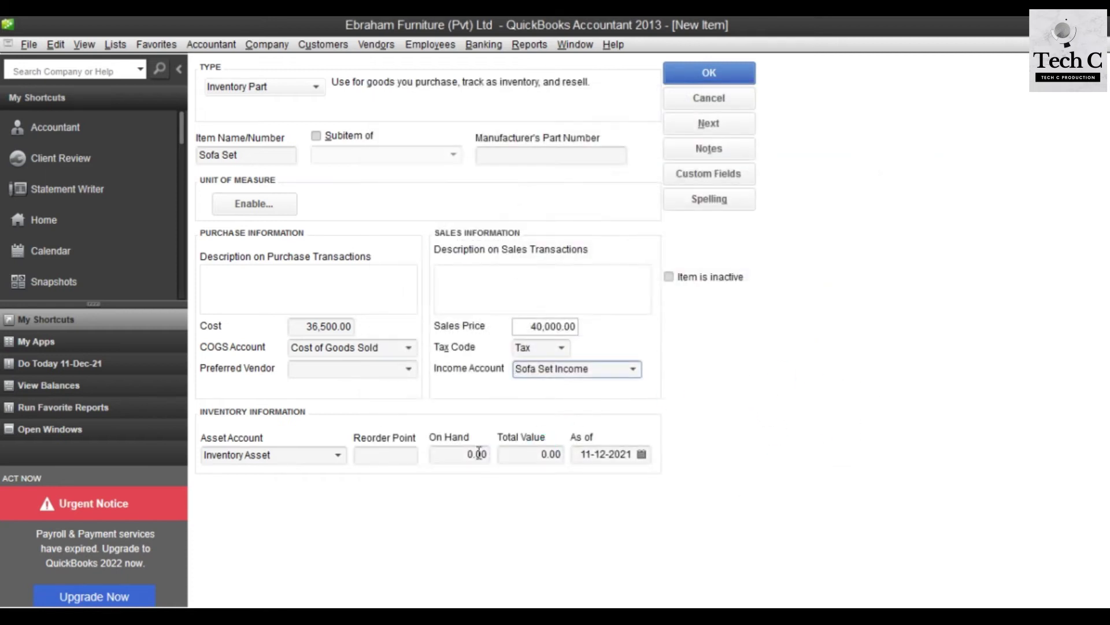
# Step: Fill in Sofa Set's stock levels with 18 on hand and begin the as-of date
pyautogui.click(535, 569)
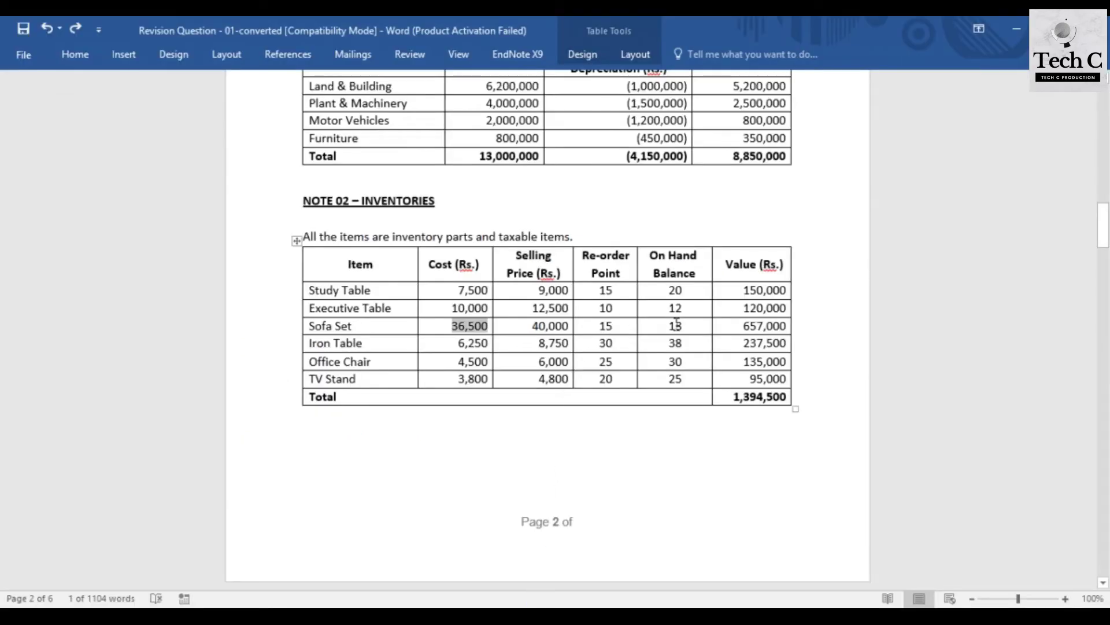
pyautogui.click(578, 564)
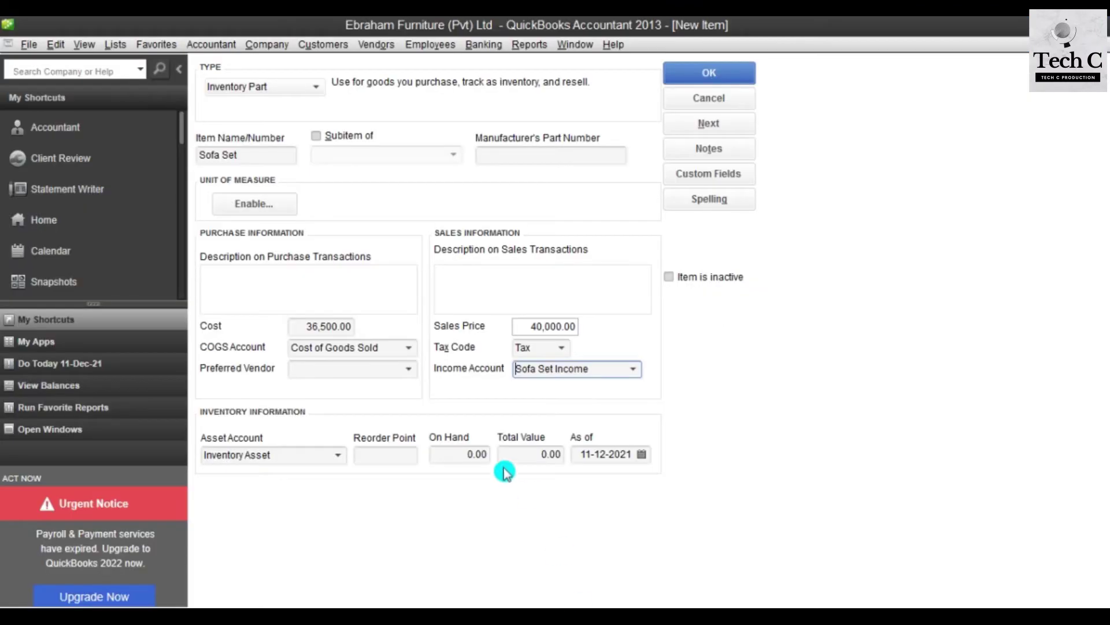
pyautogui.click(409, 453)
pyautogui.press('Tab')
pyautogui.write('18')
pyautogui.press('Tab')
pyautogui.press('Tab')
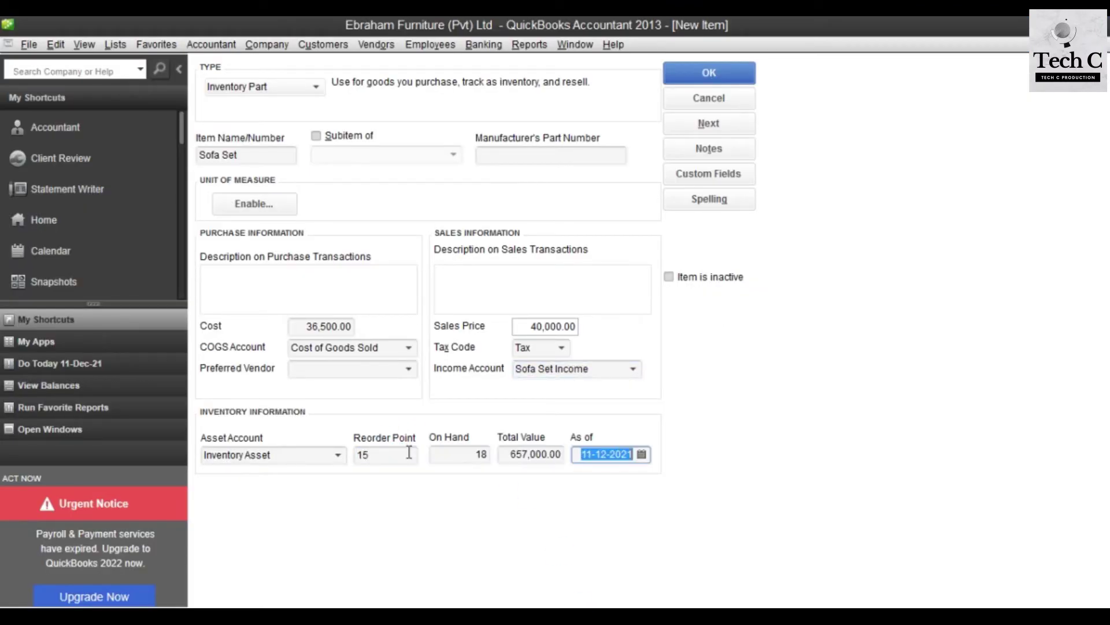
pyautogui.write('01')
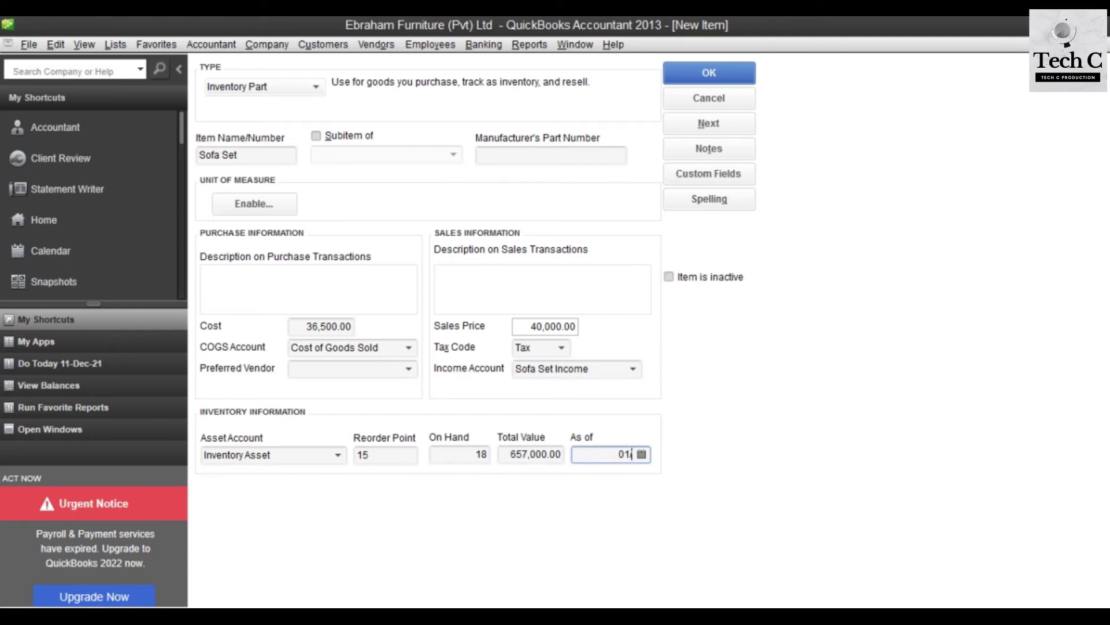
# Step: Save the Sofa Set item and start a new Inventory Part item
pyautogui.write('2020')
pyautogui.click(706, 72)
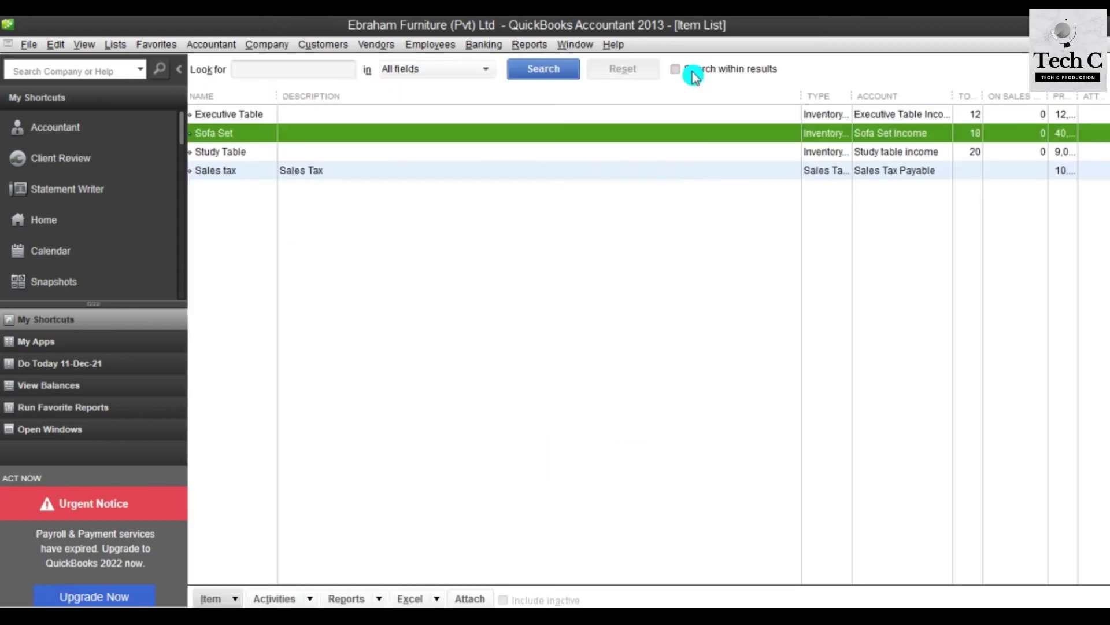
pyautogui.click(223, 598)
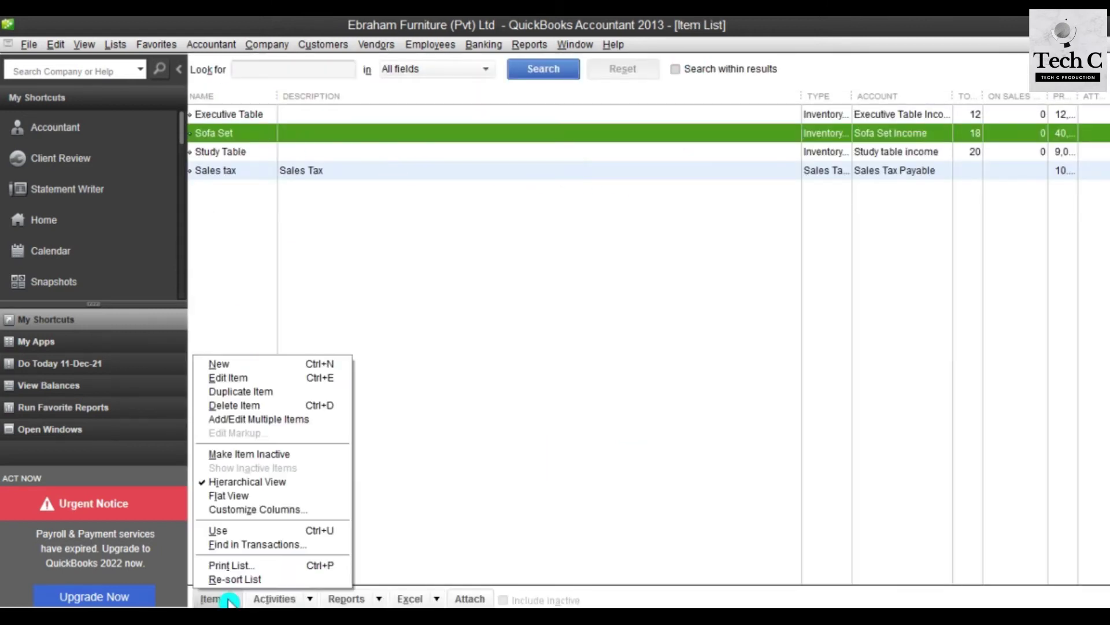
pyautogui.click(266, 362)
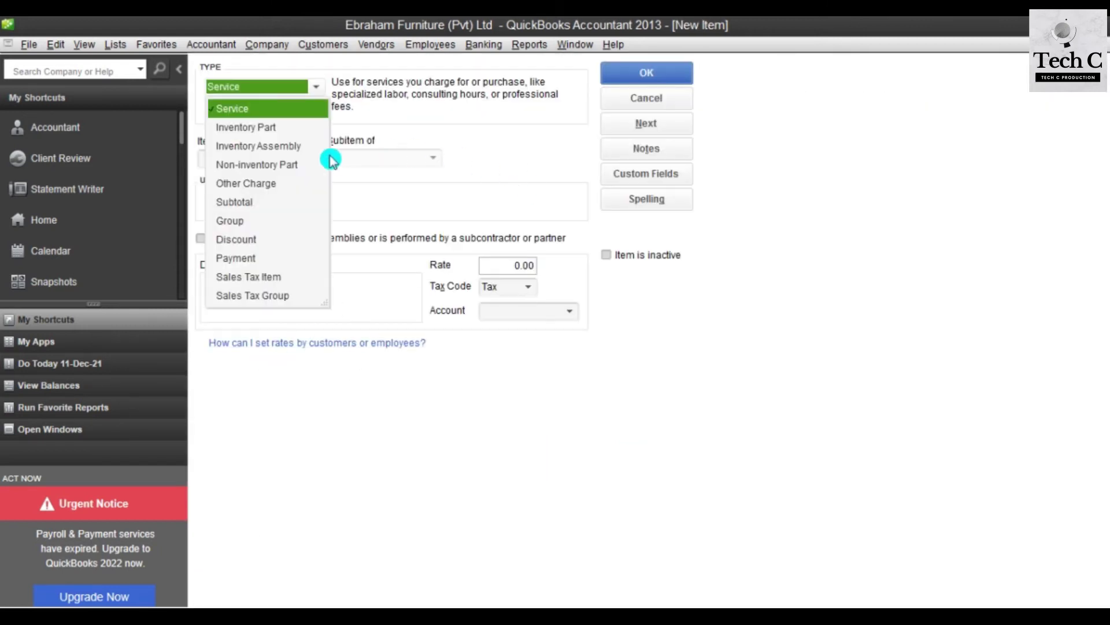
pyautogui.click(253, 116)
pyautogui.click(315, 87)
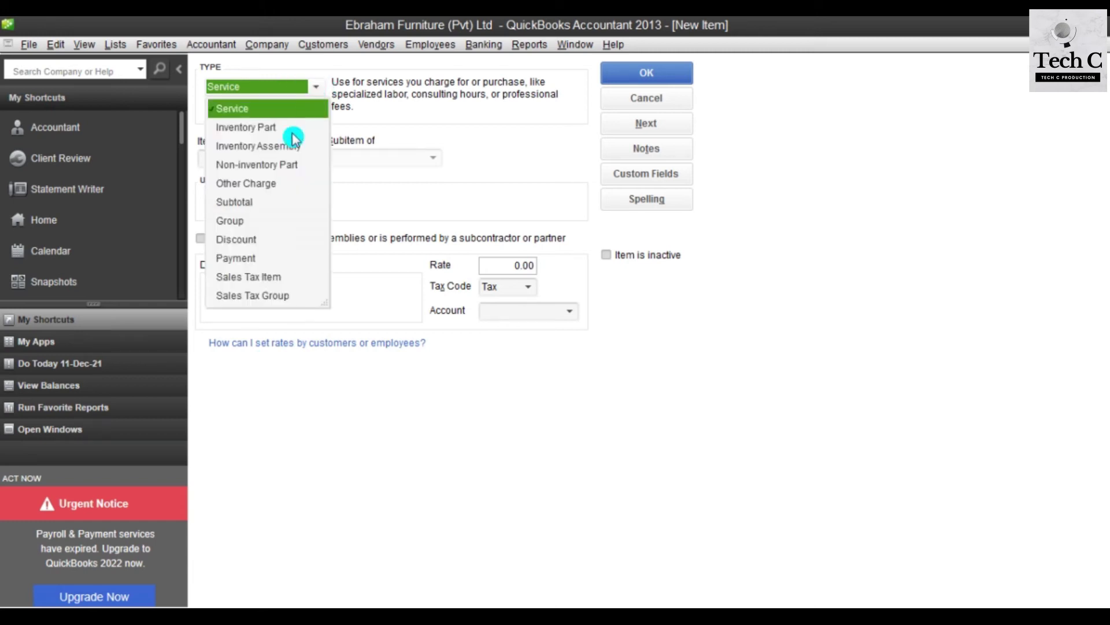
pyautogui.click(275, 132)
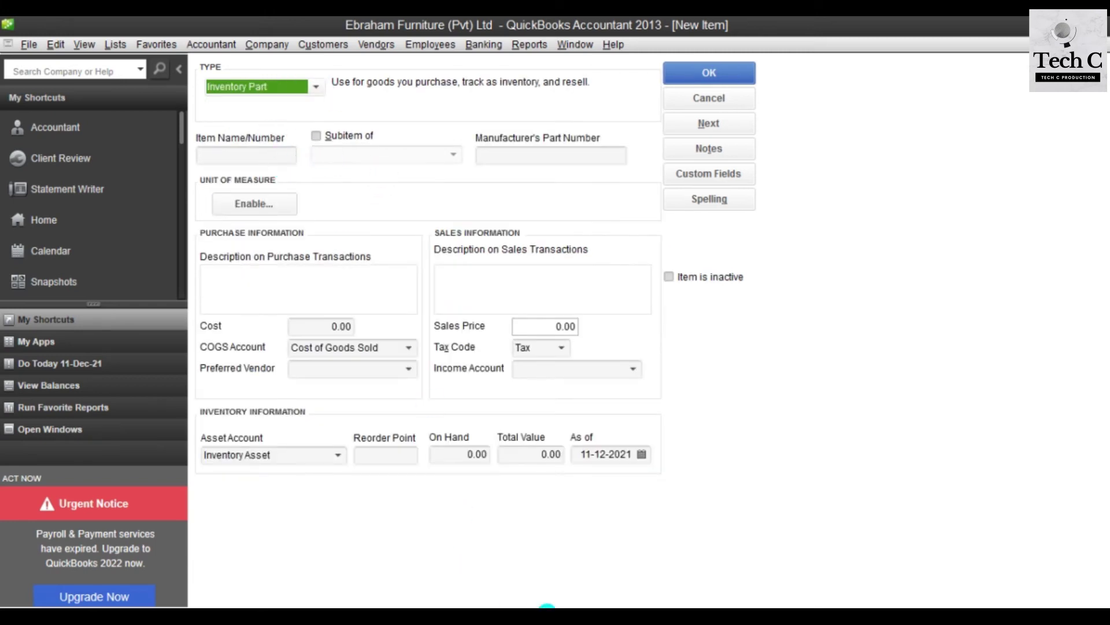
# Step: Name the new item Iron Table, copied from the Word inventories table
pyautogui.click(547, 606)
pyautogui.moveTo(371, 345); pyautogui.dragTo(313, 347)
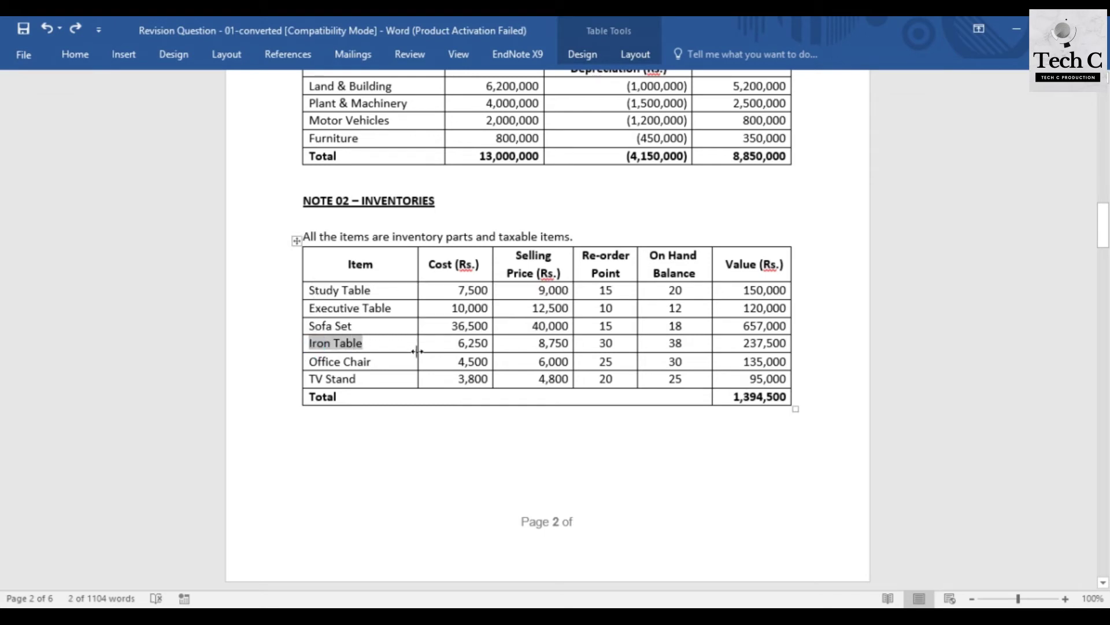
pyautogui.click(547, 606)
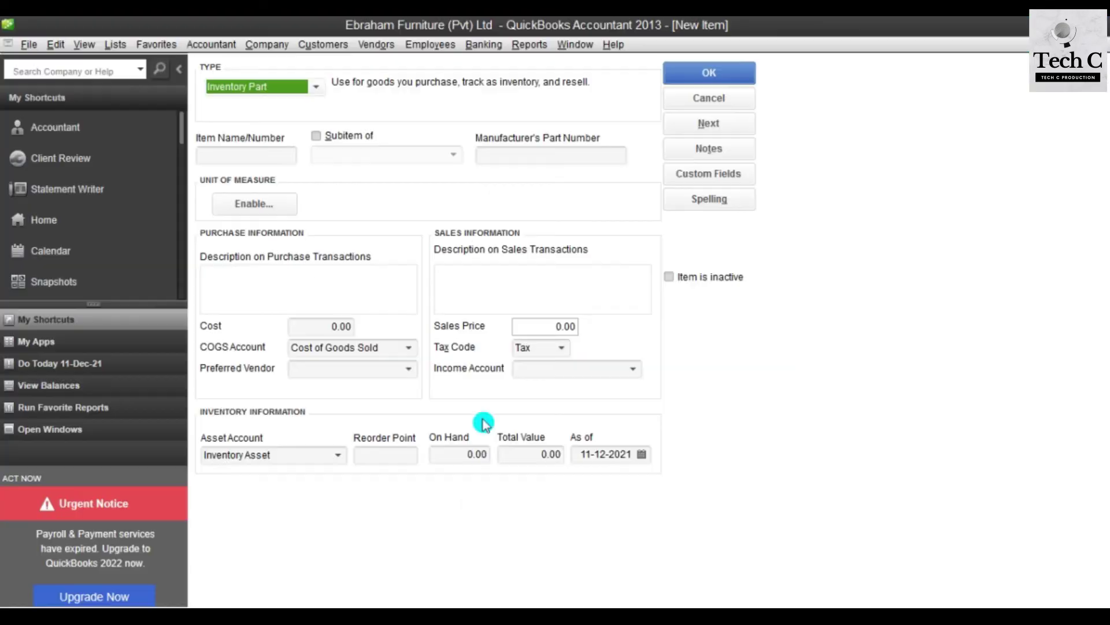
pyautogui.click(259, 153)
pyautogui.hotkey('ctrl', 'v')
pyautogui.press('Tab')
pyautogui.press('Tab')
pyautogui.press('Tab')
pyautogui.press('Tab')
pyautogui.press('Tab')
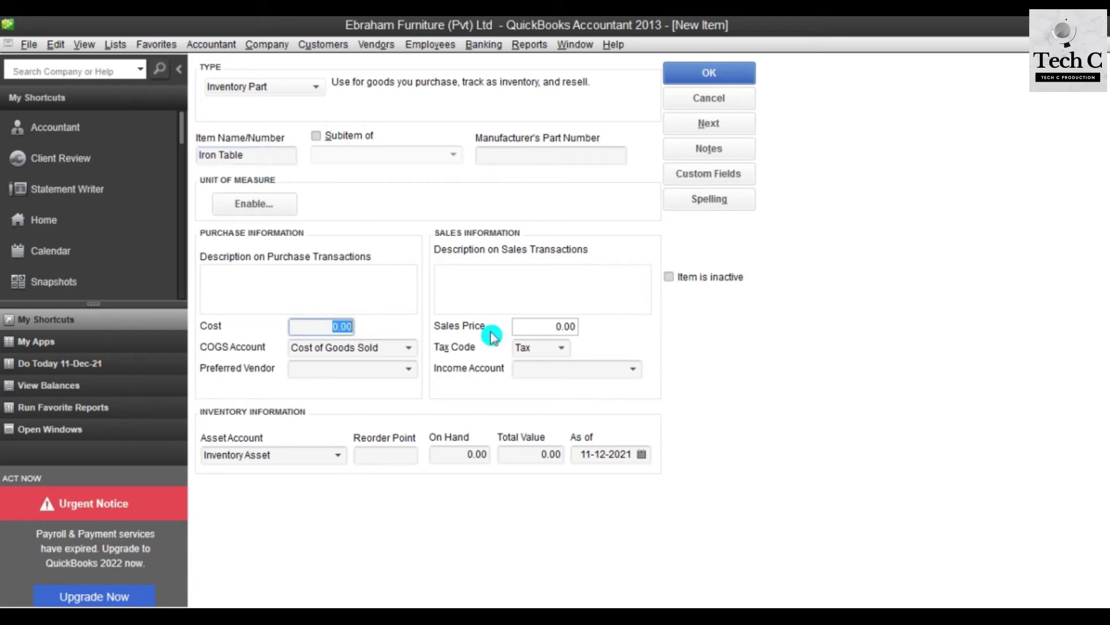
# Step: Enter Iron Table's cost 6,250 and sales price 8,750 from the Word table
pyautogui.click(532, 555)
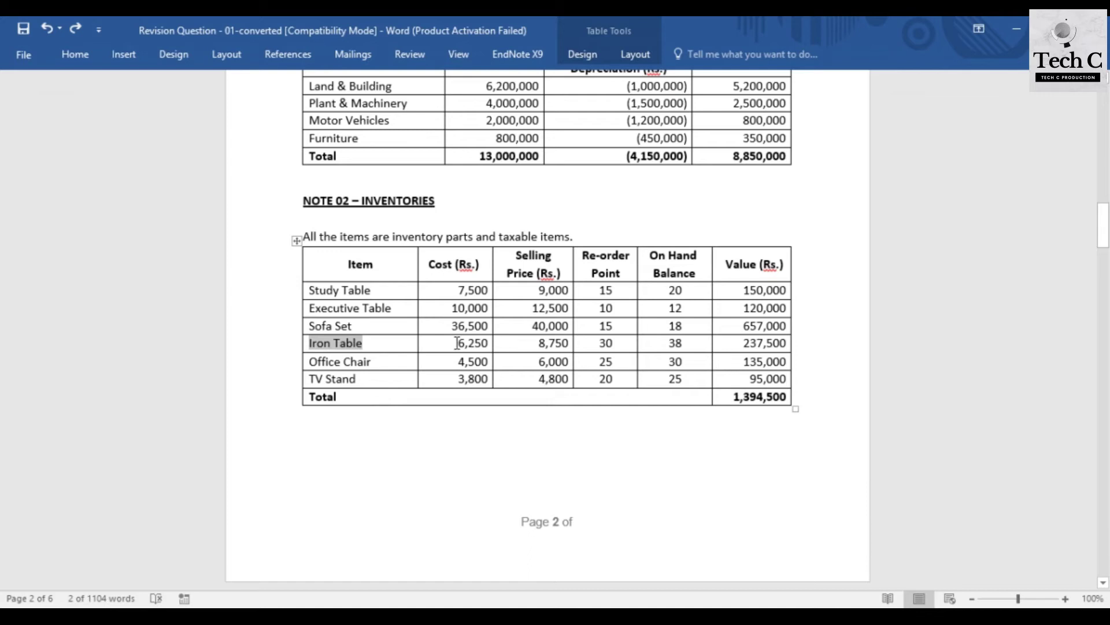
pyautogui.moveTo(457, 343); pyautogui.dragTo(490, 343)
pyautogui.hotkey('ctrl', 'c')
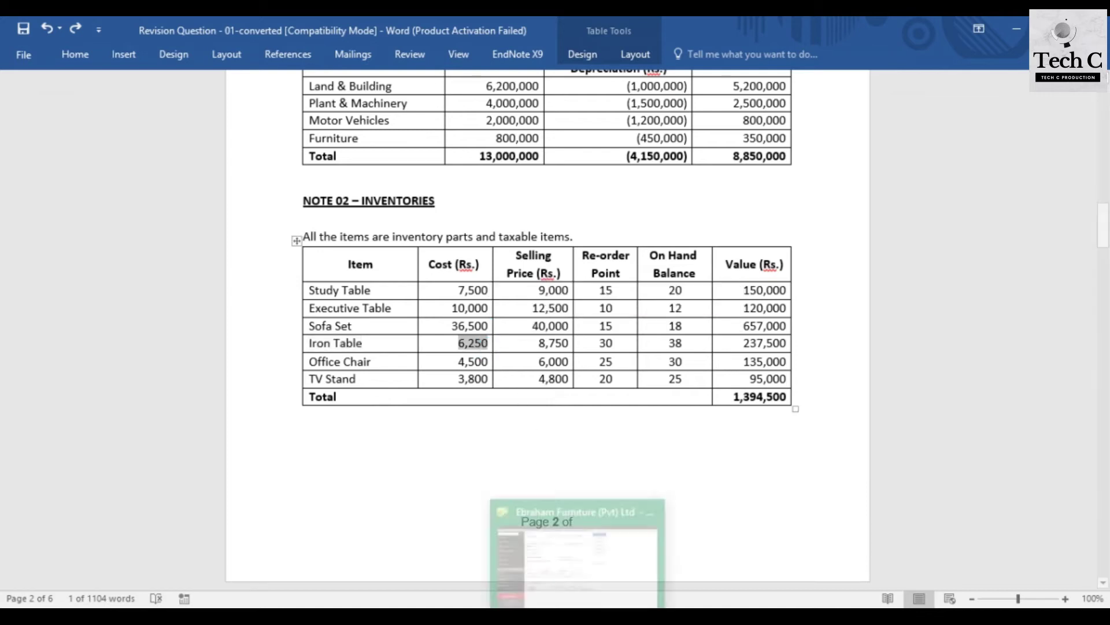
pyautogui.click(577, 615)
pyautogui.hotkey('ctrl', 'v')
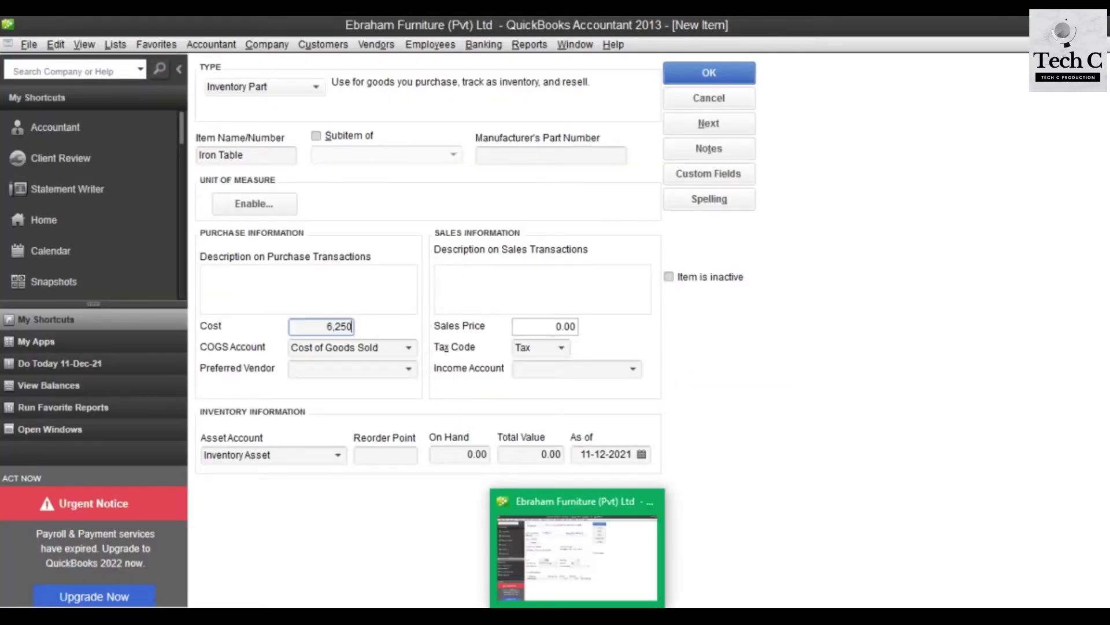
pyautogui.click(577, 616)
pyautogui.moveTo(537, 343); pyautogui.dragTo(572, 347)
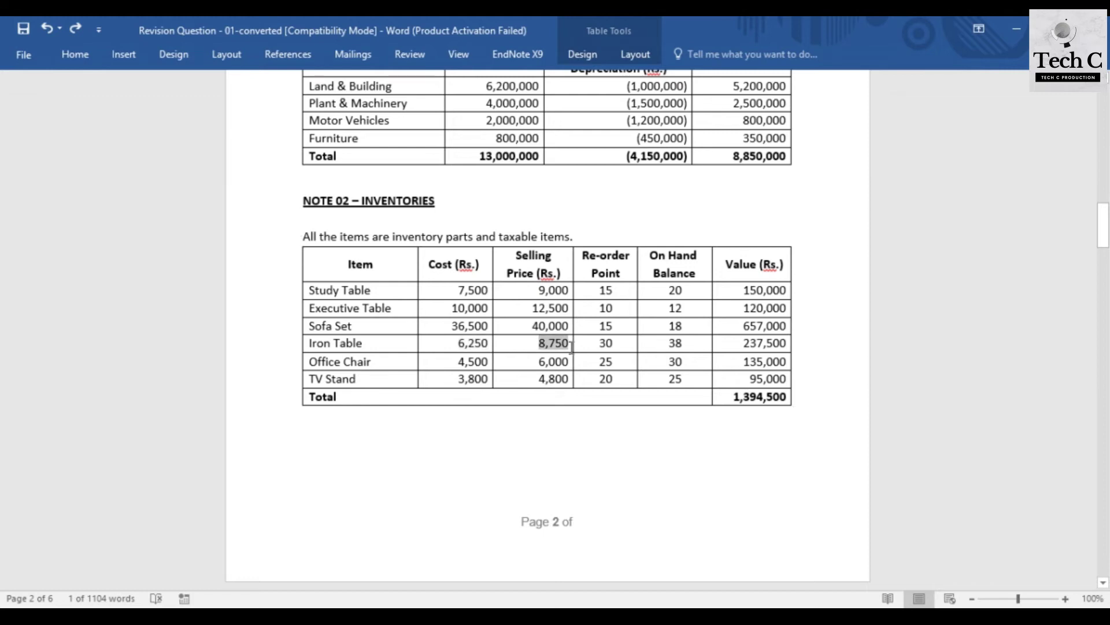
pyautogui.click(576, 608)
pyautogui.click(545, 323)
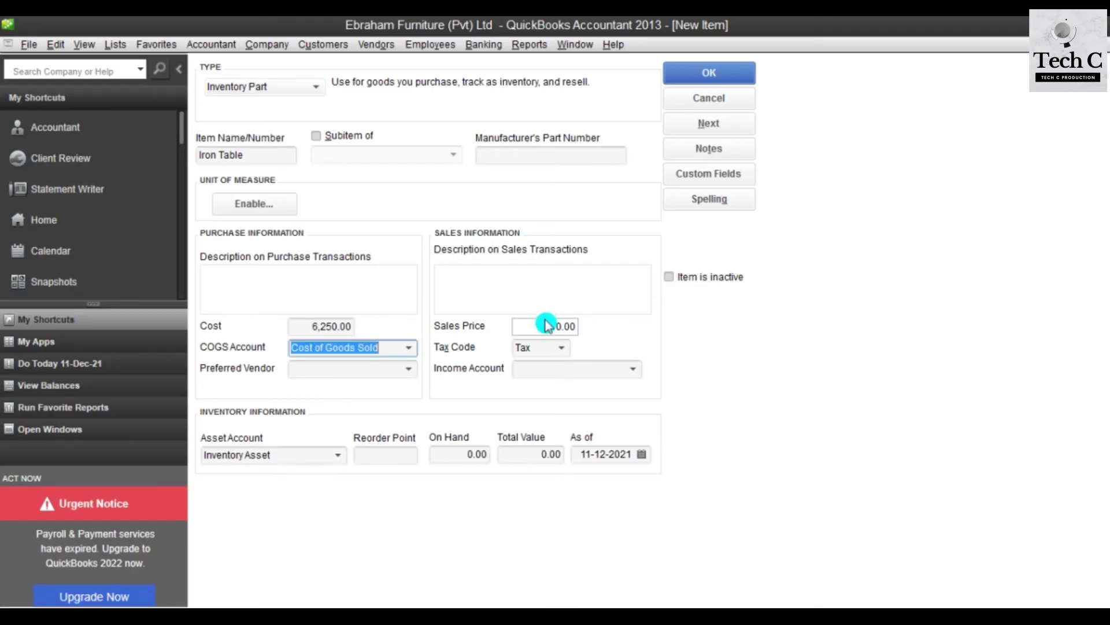
pyautogui.write('875')
pyautogui.click(554, 317)
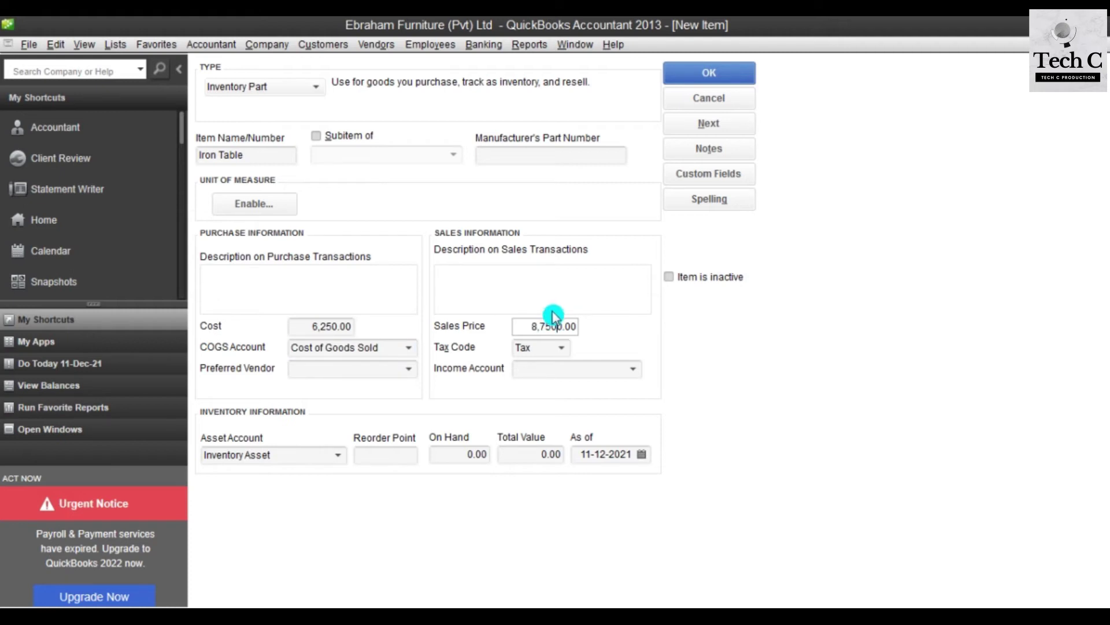
pyautogui.press('BackSpace')
# Step: Begin a new income account from the Income Account list's Add New option
pyautogui.click(580, 370)
pyautogui.click(635, 370)
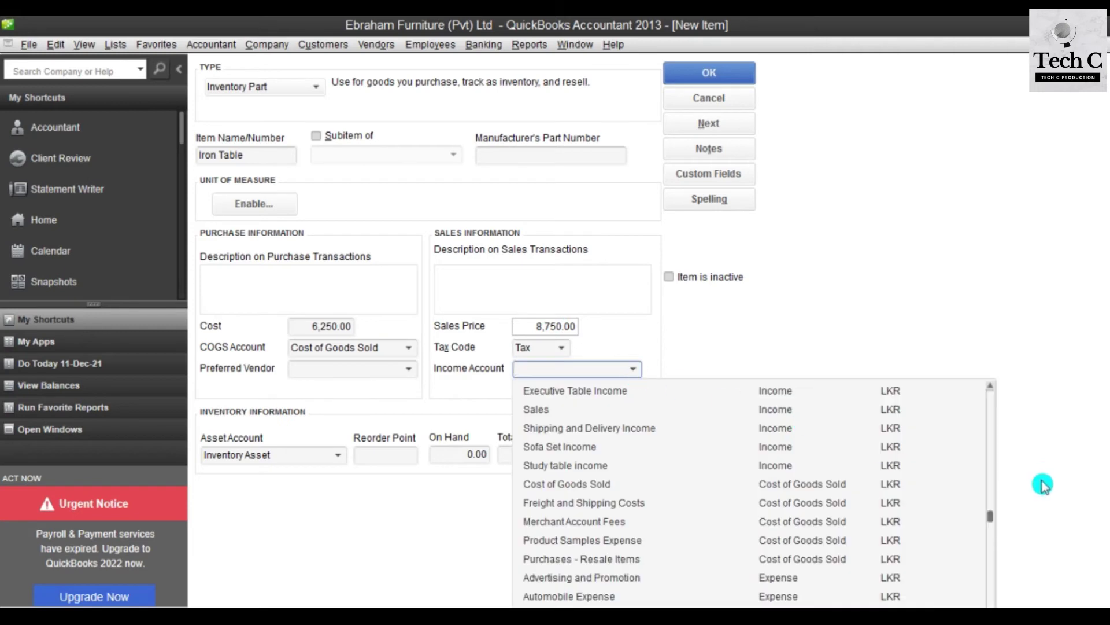
pyautogui.moveTo(990, 515); pyautogui.dragTo(991, 392)
pyautogui.click(575, 394)
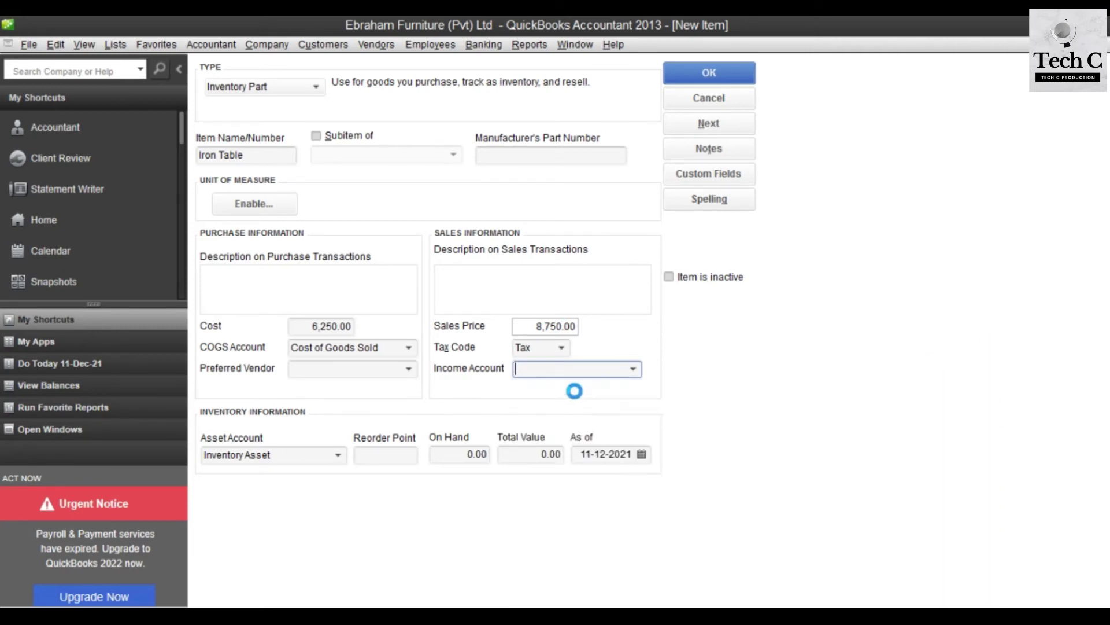
# Step: Name the new account Iron Table Income and save it
pyautogui.moveTo(538, 608)
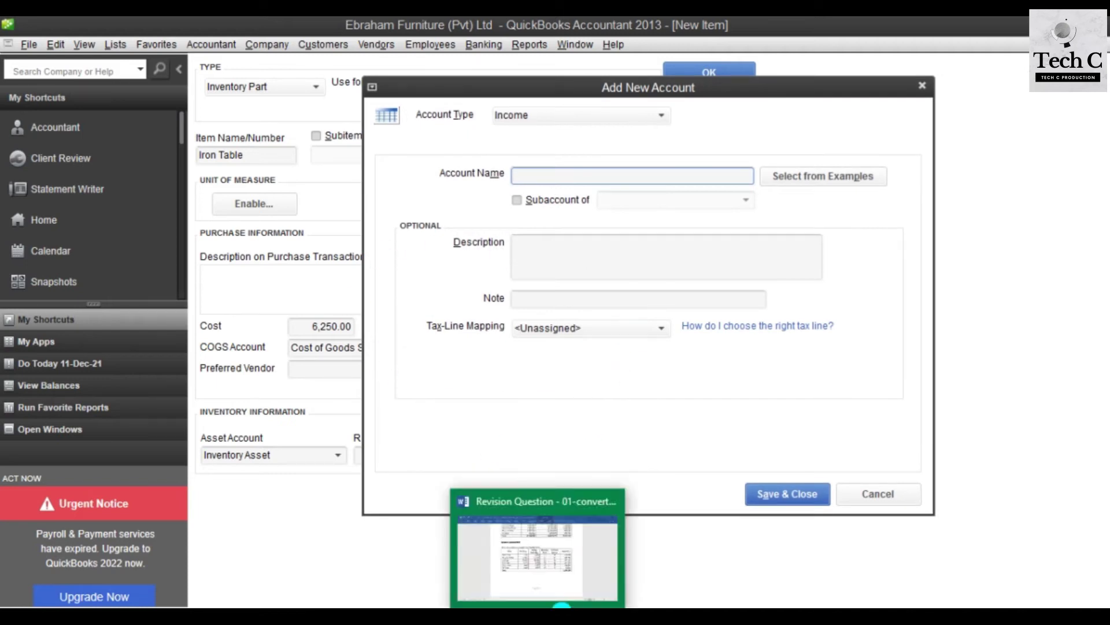
pyautogui.click(576, 538)
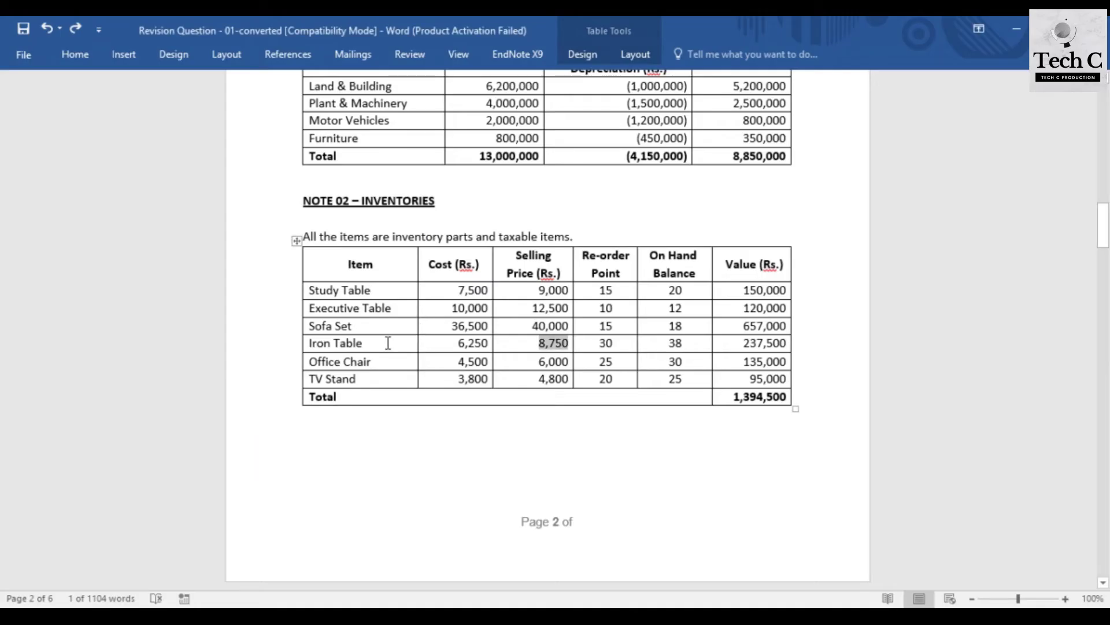
pyautogui.moveTo(387, 342); pyautogui.dragTo(310, 341)
pyautogui.hotkey('ctrl', 'c')
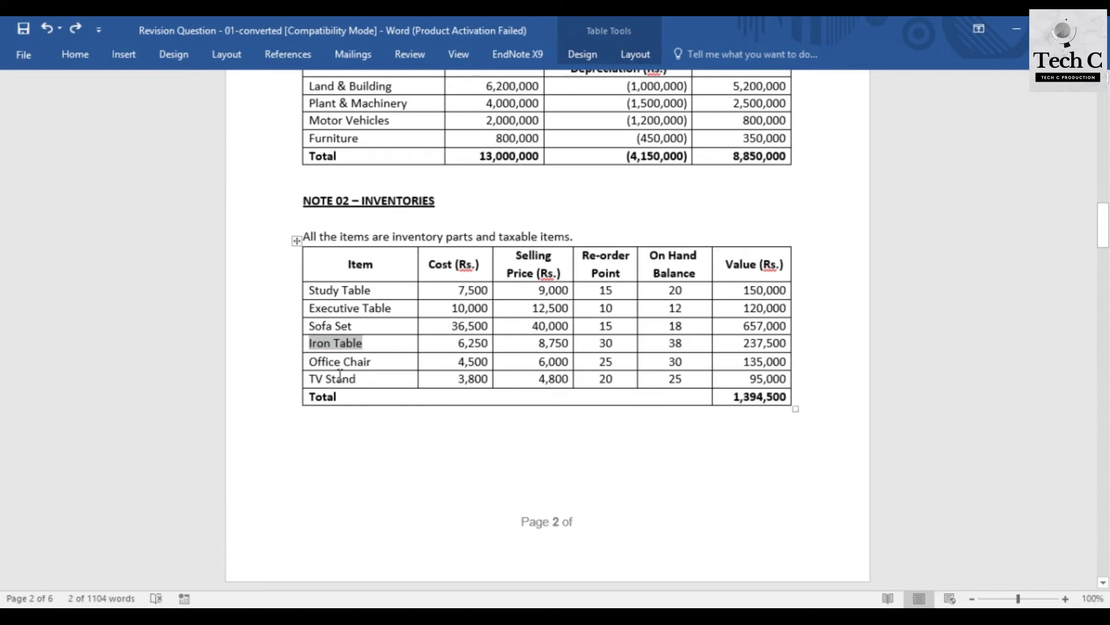
pyautogui.moveTo(553, 604)
pyautogui.click(555, 521)
pyautogui.hotkey('ctrl', 'v')
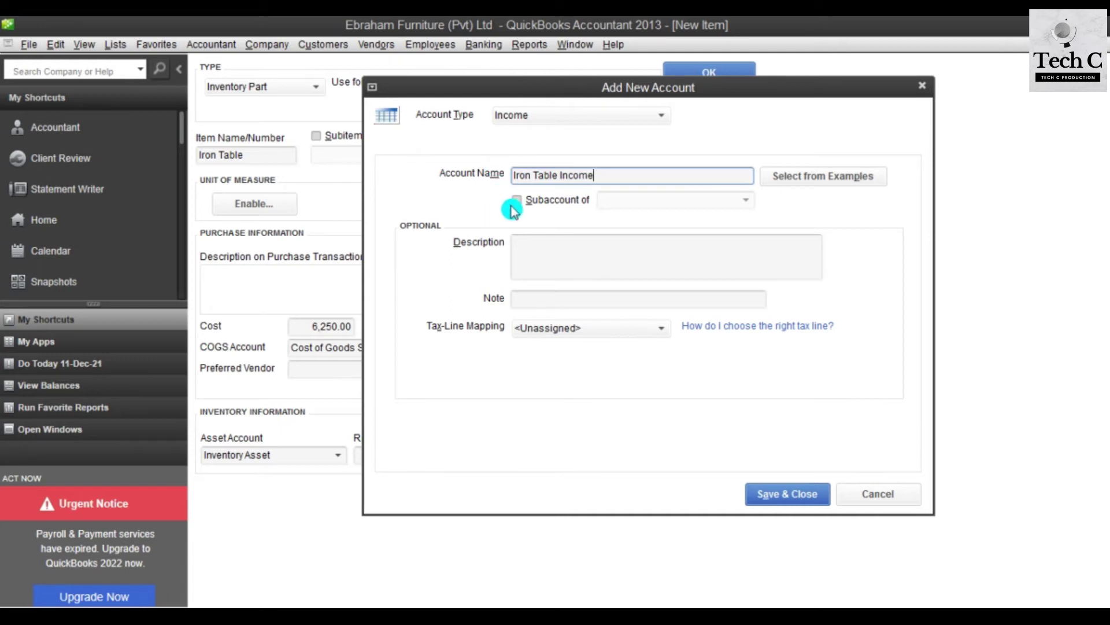
pyautogui.click(781, 496)
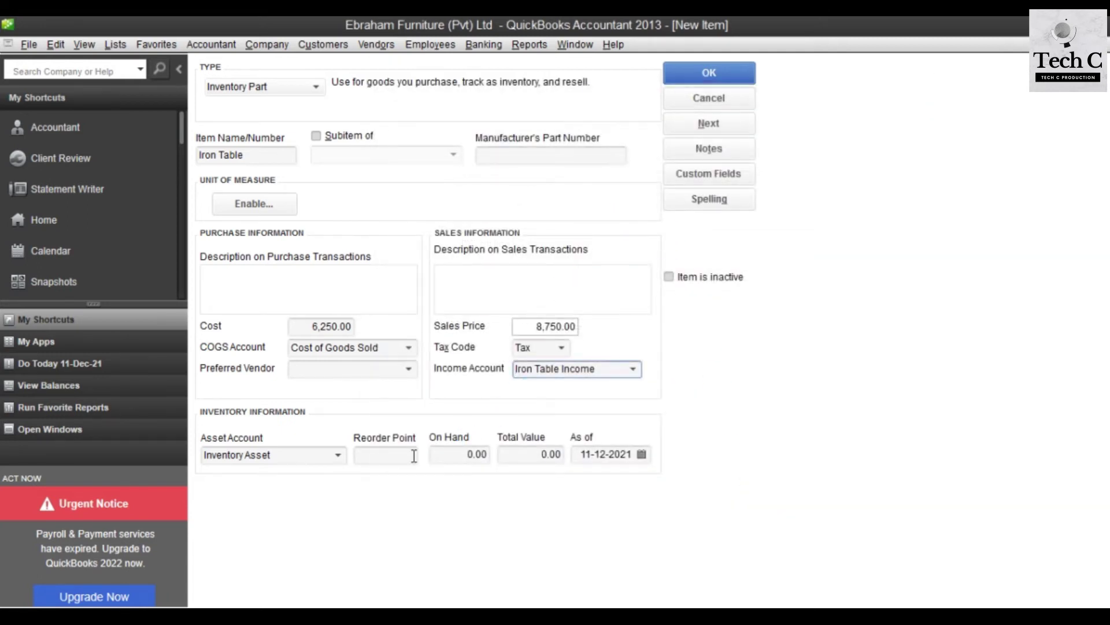
# Step: Set Iron Table's reorder point to 30 and on-hand quantity to 38
pyautogui.click(533, 606)
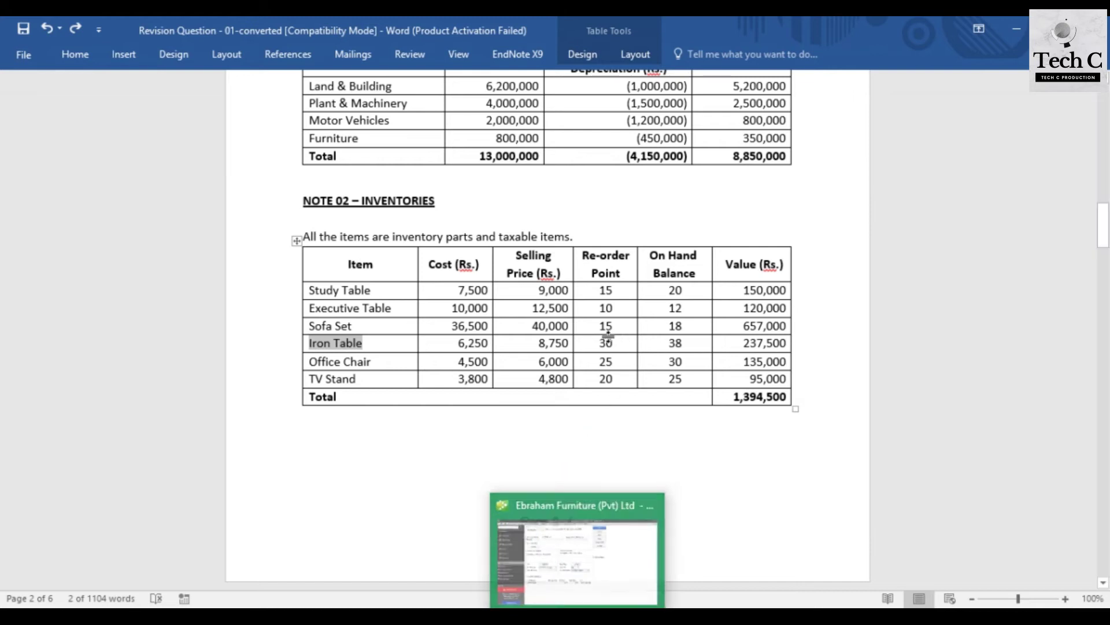
pyautogui.click(595, 602)
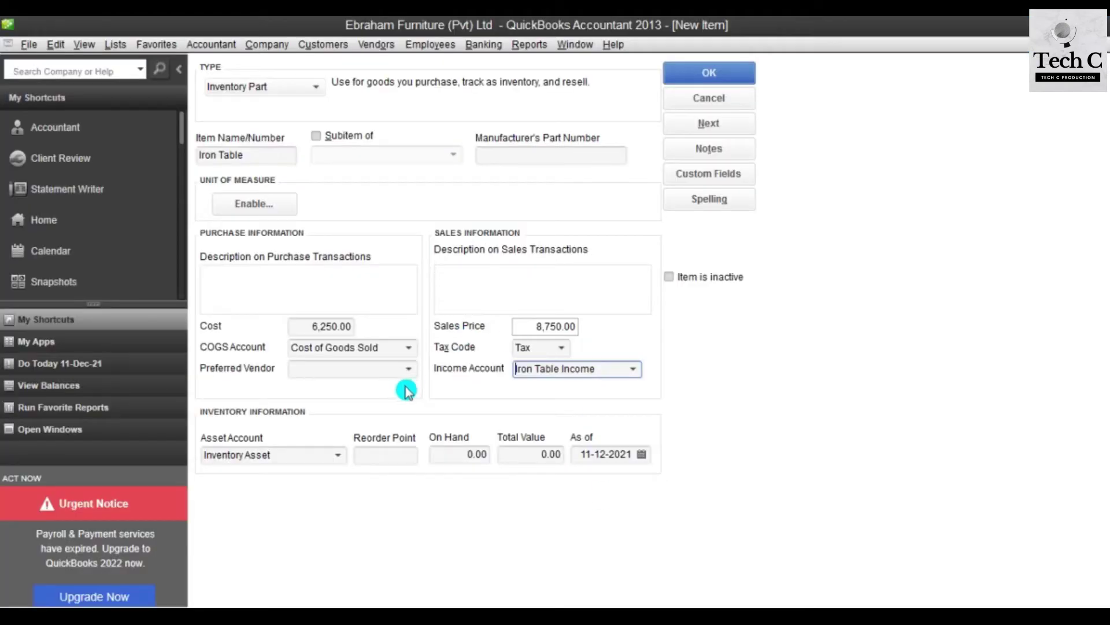
pyautogui.click(405, 454)
pyautogui.write('20')
pyautogui.press('Tab')
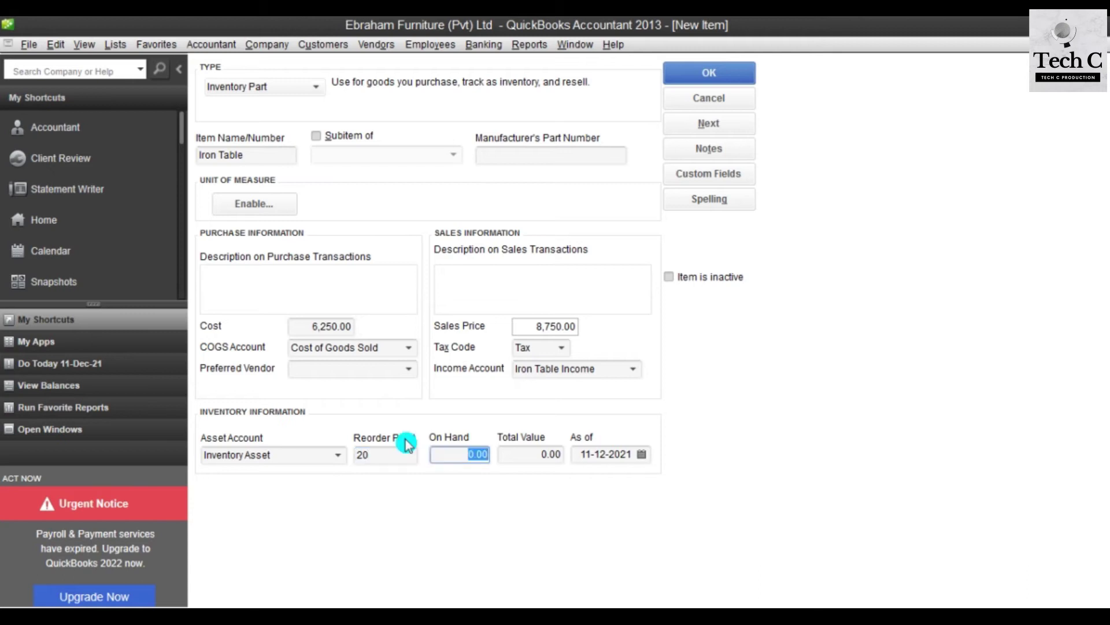
pyautogui.write('38')
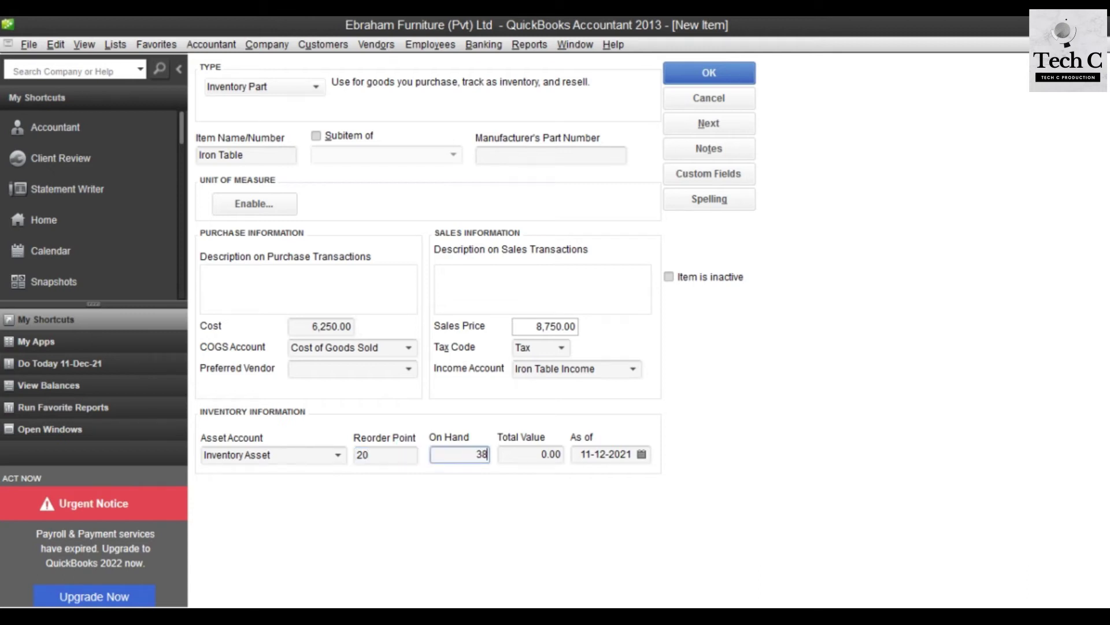
pyautogui.moveTo(382, 458); pyautogui.dragTo(363, 460)
pyautogui.write('30')
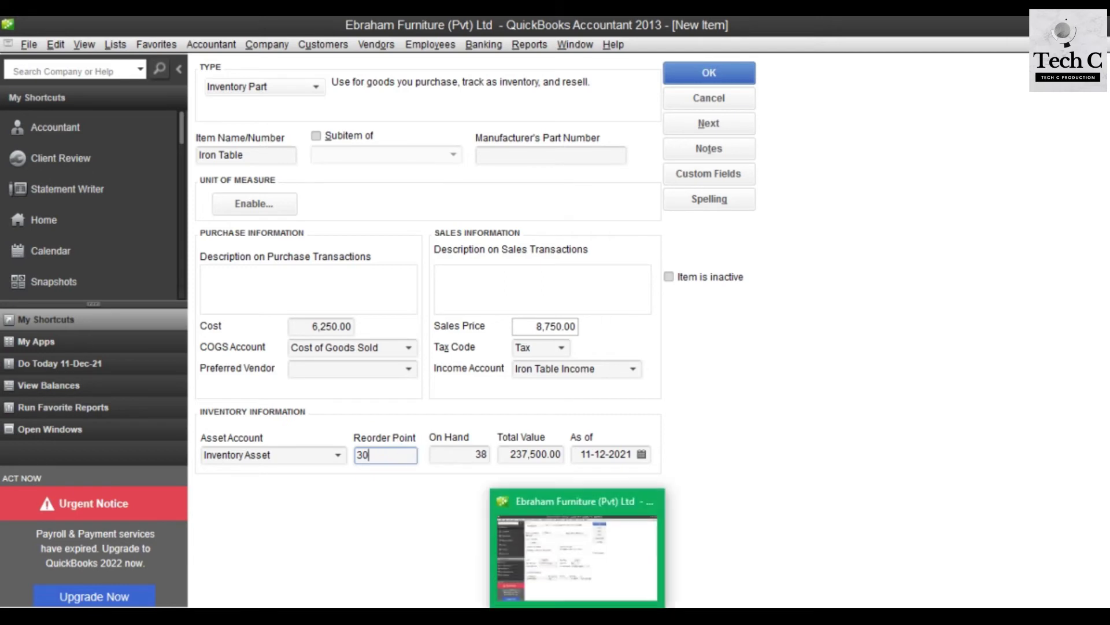
pyautogui.click(578, 607)
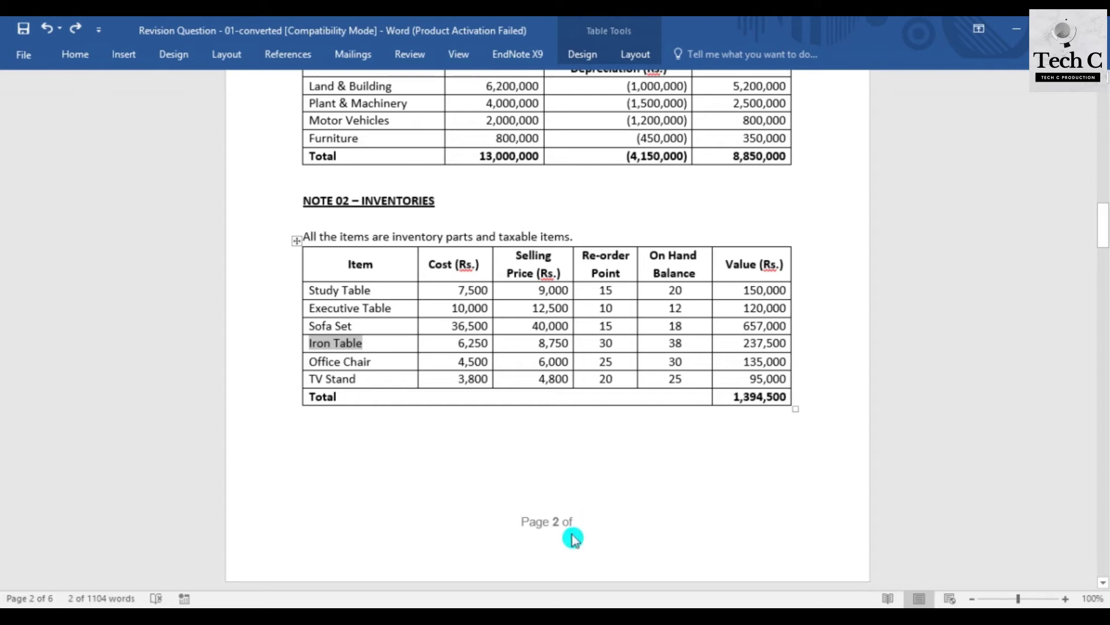
# Step: Edit Iron Table's re-order point in the Word inventories table so it reads 30
pyautogui.click(607, 345)
pyautogui.press('BackSpace')
pyautogui.write('4')
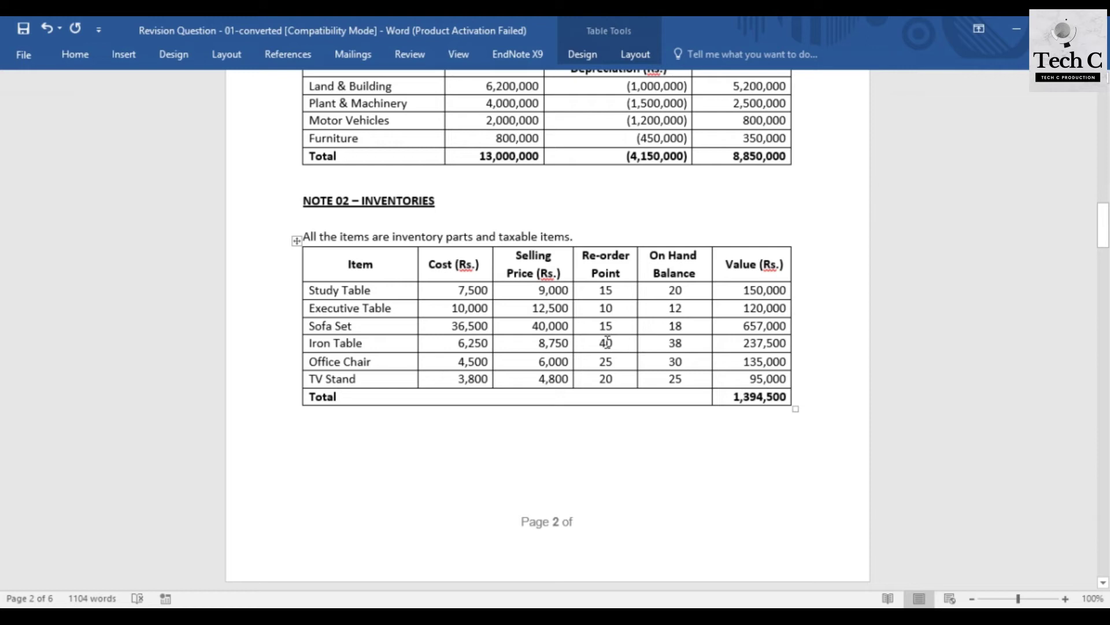
pyautogui.press('BackSpace')
# Step: Date Iron Table's opening balance 01/04/2020 and save the item
pyautogui.moveTo(577, 616)
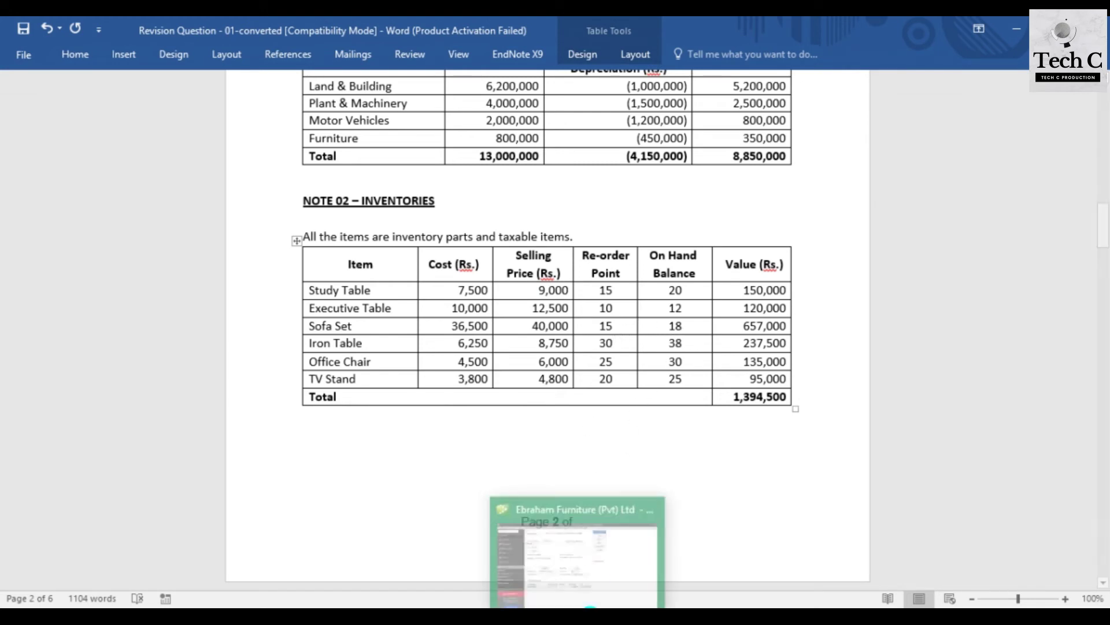
pyautogui.click(577, 550)
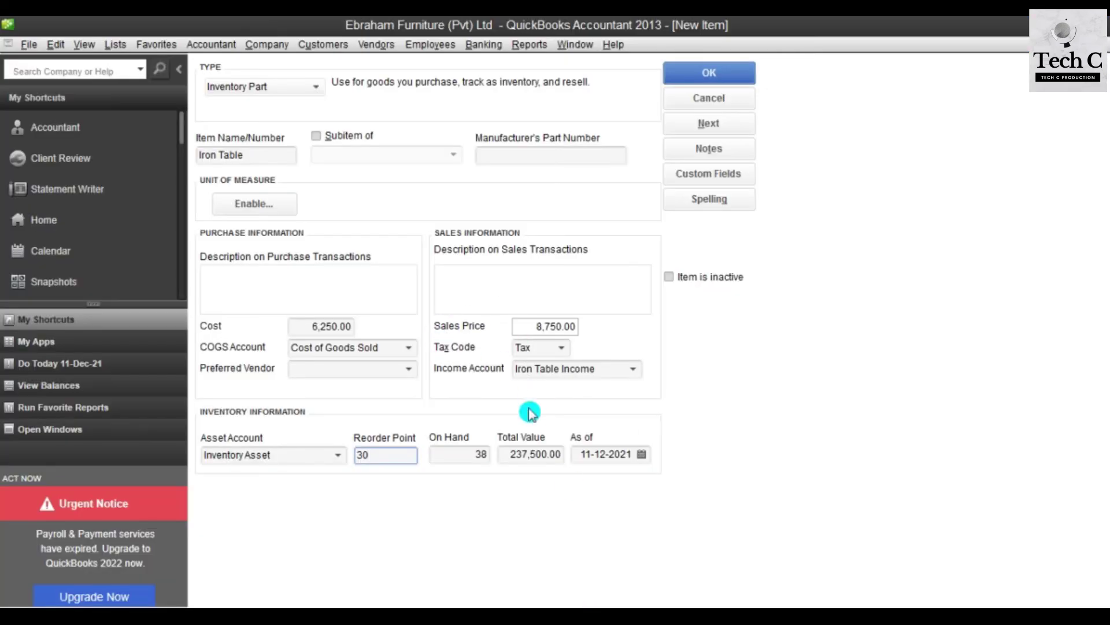
pyautogui.click(629, 454)
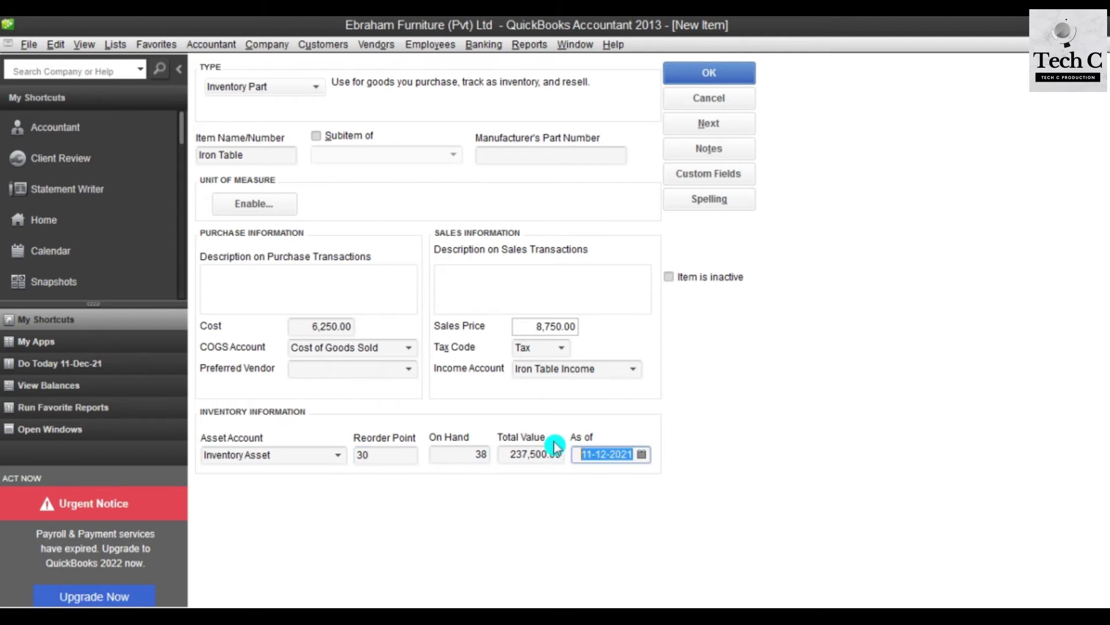
pyautogui.write('01/04/2020')
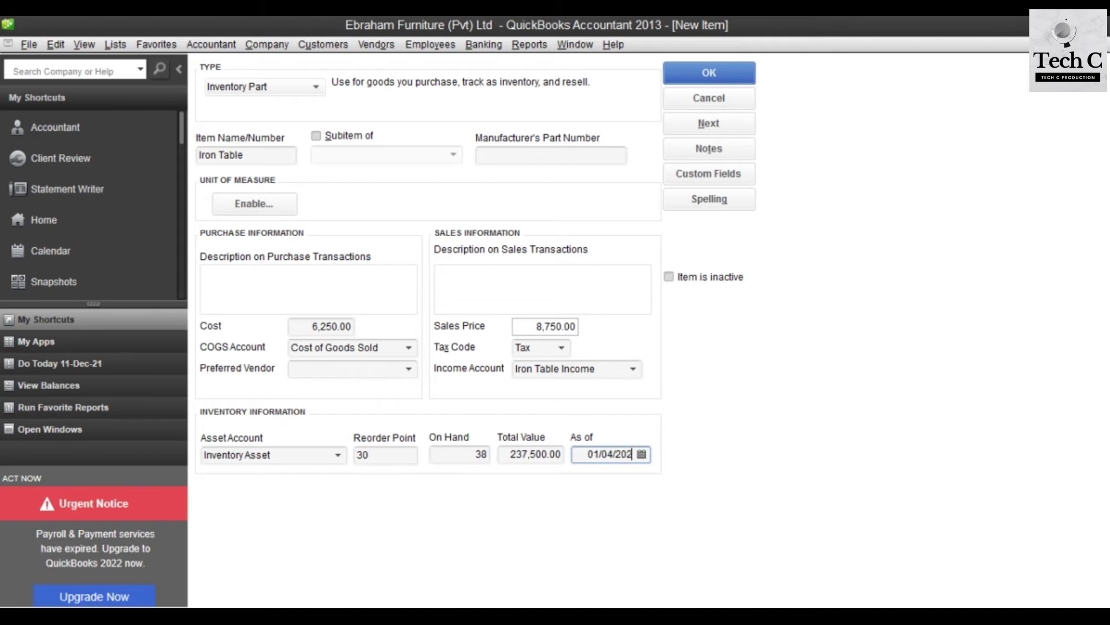
pyautogui.click(689, 73)
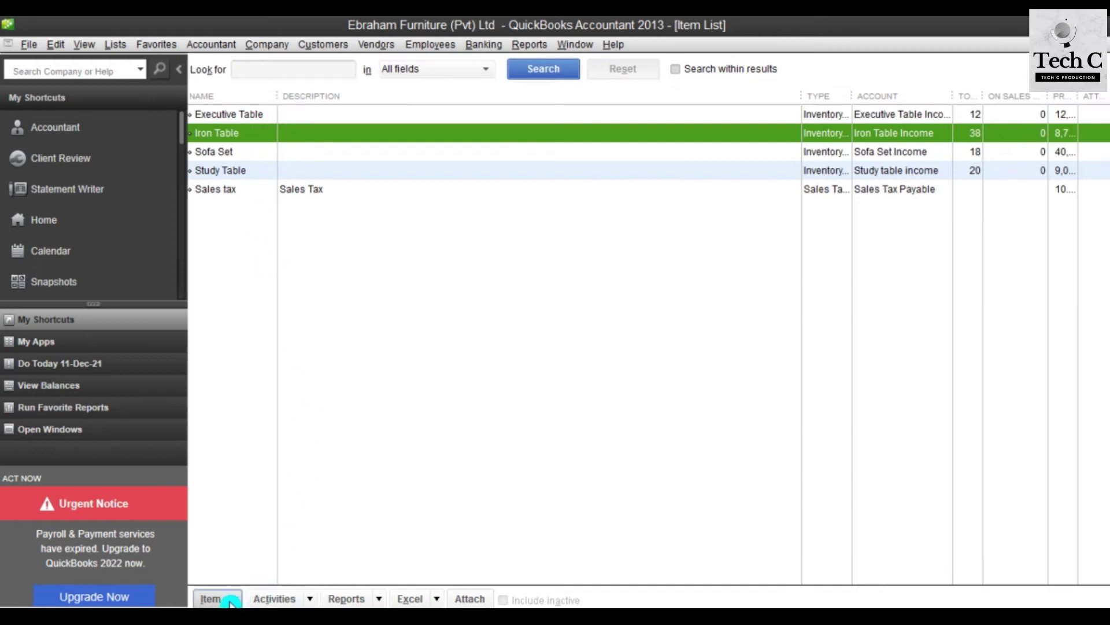
# Step: Start a new Inventory Part item and copy the name Office Chair from Word
pyautogui.click(212, 599)
pyautogui.click(237, 364)
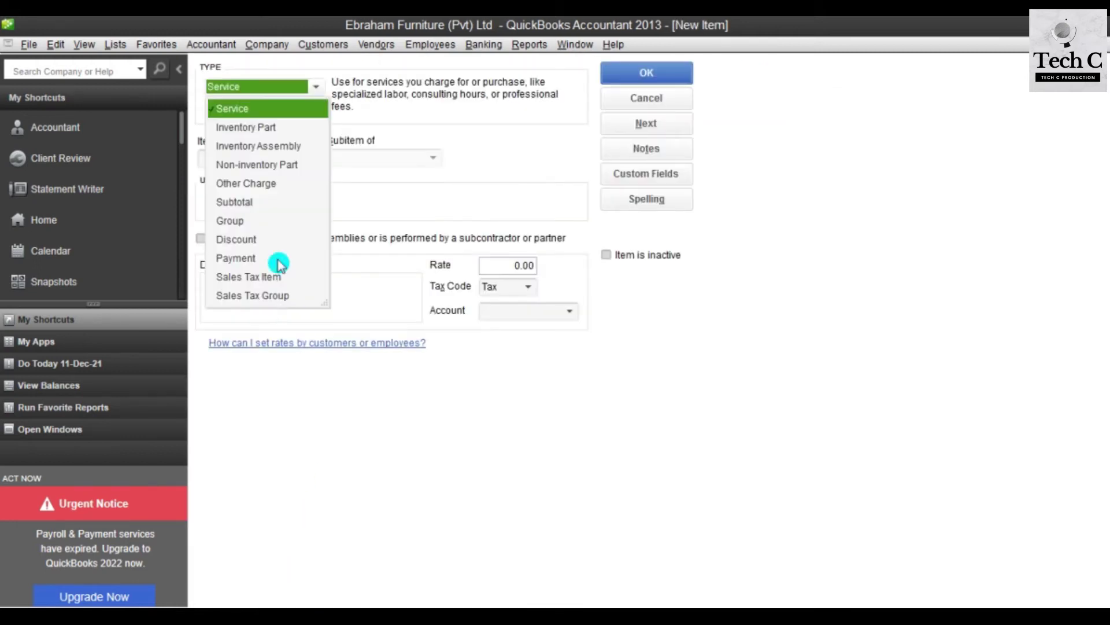
pyautogui.click(252, 125)
pyautogui.click(484, 615)
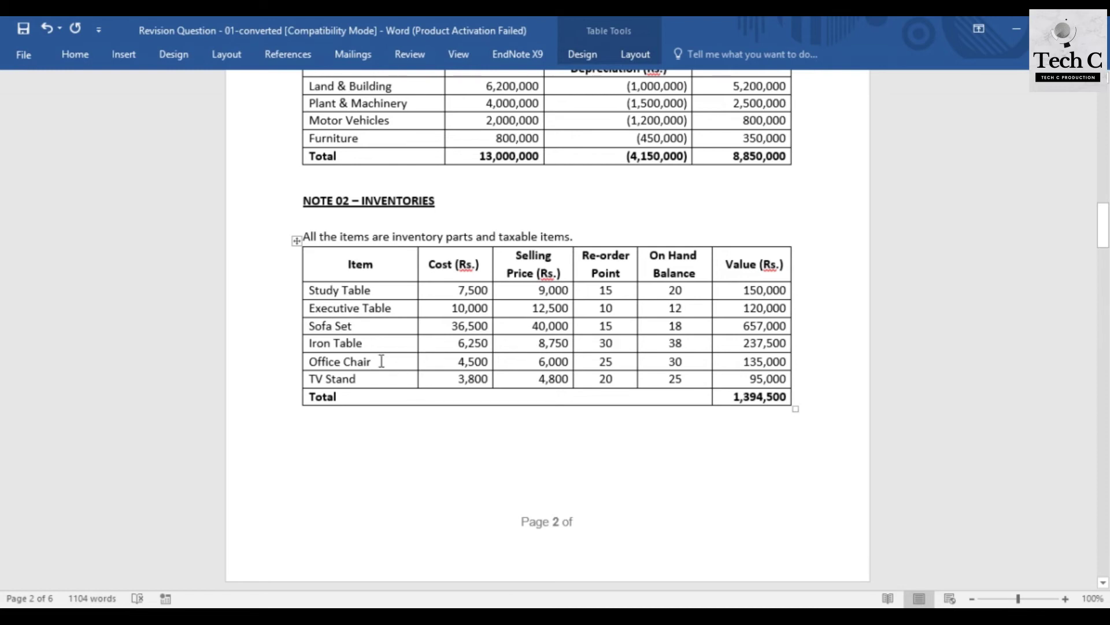
pyautogui.moveTo(375, 362); pyautogui.dragTo(310, 362)
pyautogui.hotkey('ctrl', 'c')
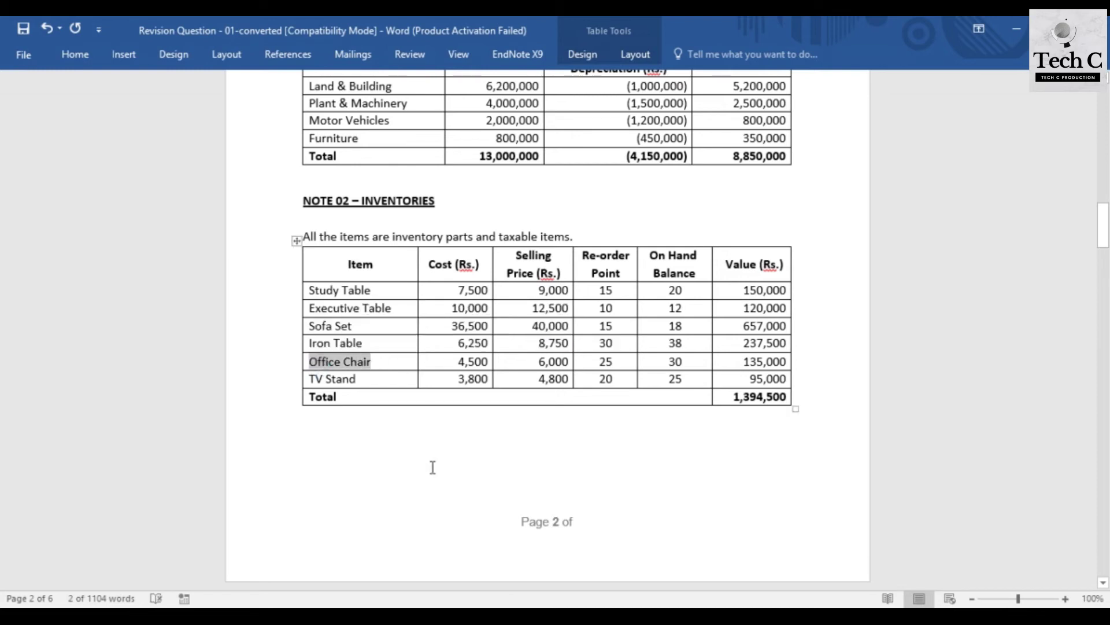
pyautogui.moveTo(577, 615)
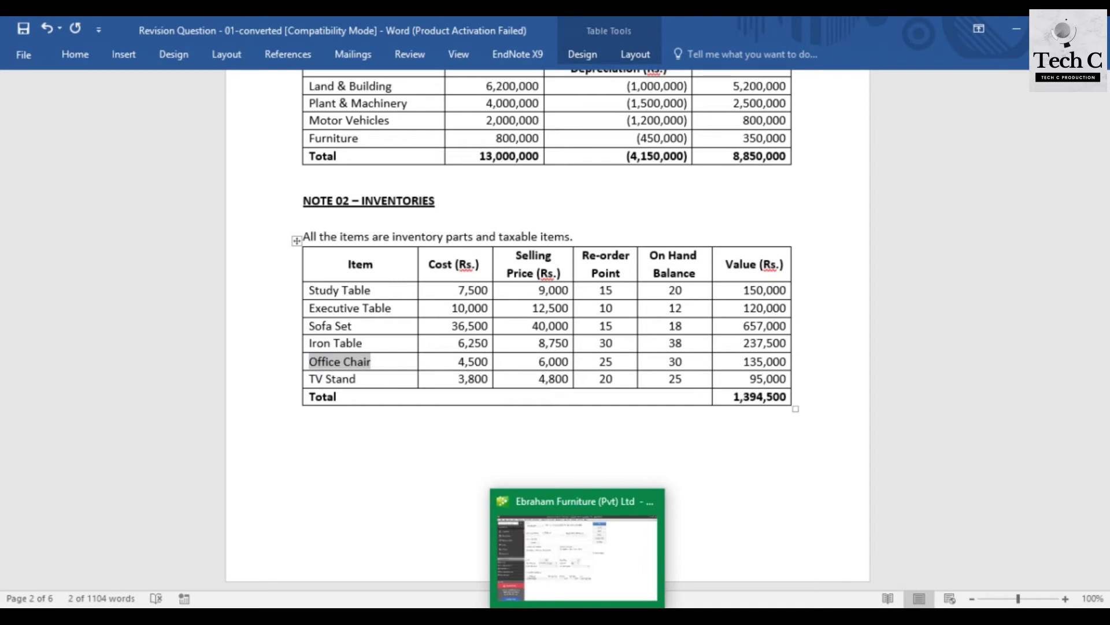
# Step: Name the item Office Chair with cost 4,500 and sales price 6,000
pyautogui.click(544, 520)
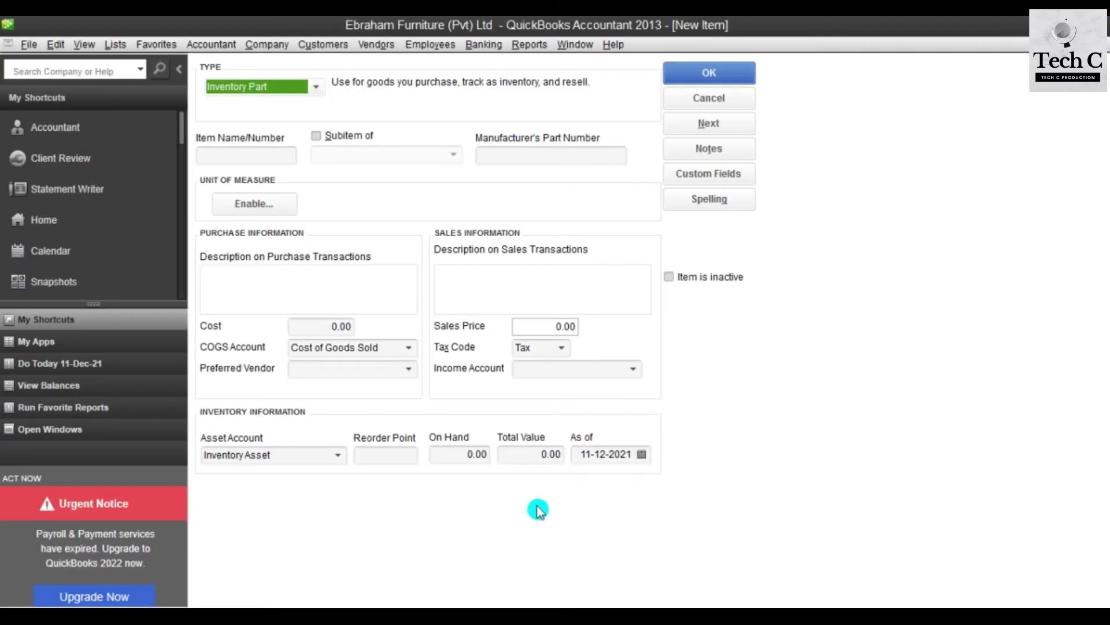
pyautogui.click(249, 155)
pyautogui.hotkey('ctrl', 'v')
pyautogui.click(324, 329)
pyautogui.write('4500')
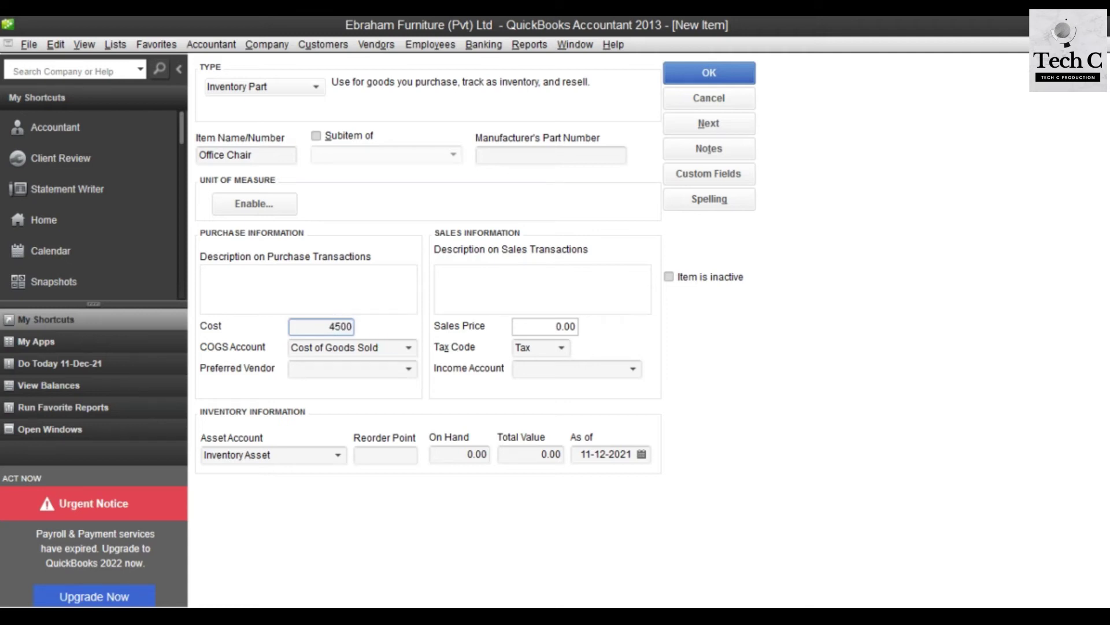
pyautogui.press('Tab')
pyautogui.press('Tab')
pyautogui.press('Tab')
pyautogui.press('Tab')
pyautogui.write('600')
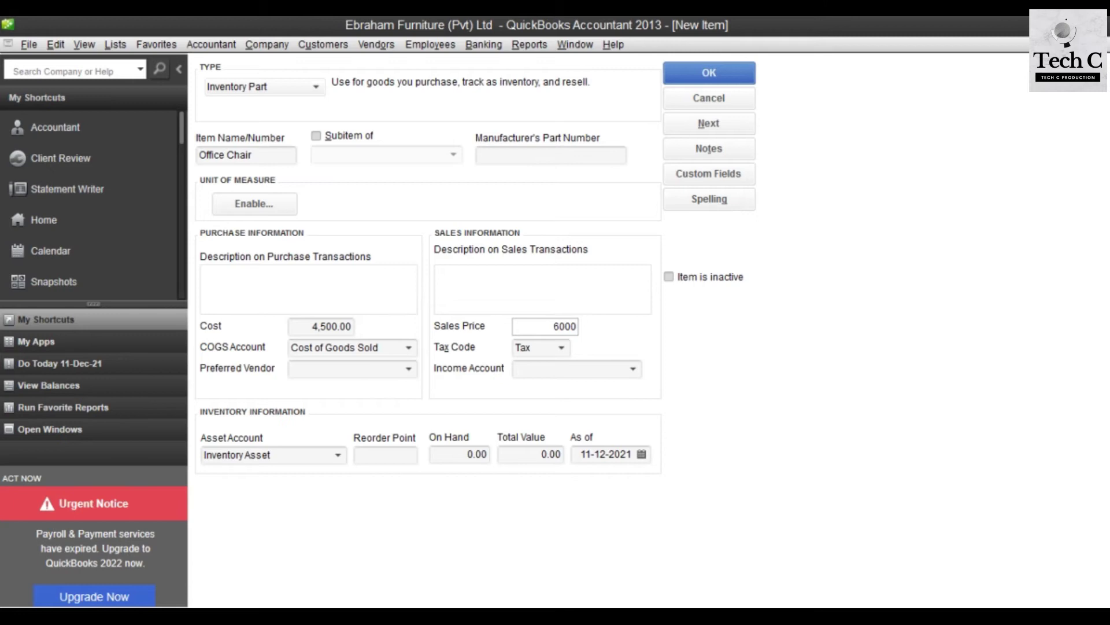
pyautogui.press('Tab')
pyautogui.press('Tab')
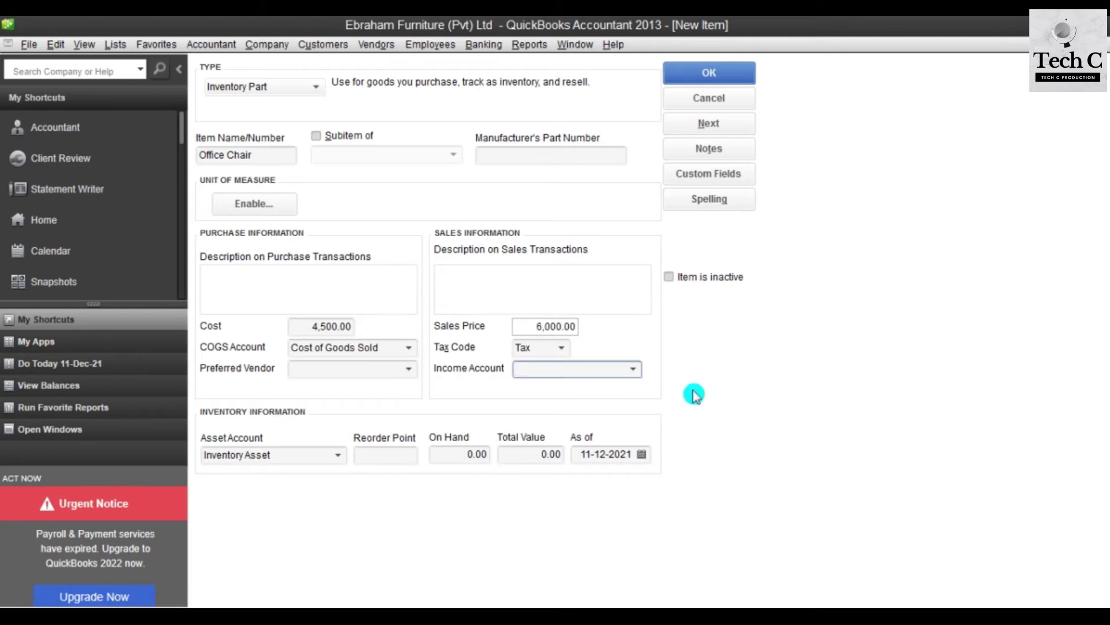
# Step: Create a new Office Chair Income account for the item
pyautogui.click(633, 368)
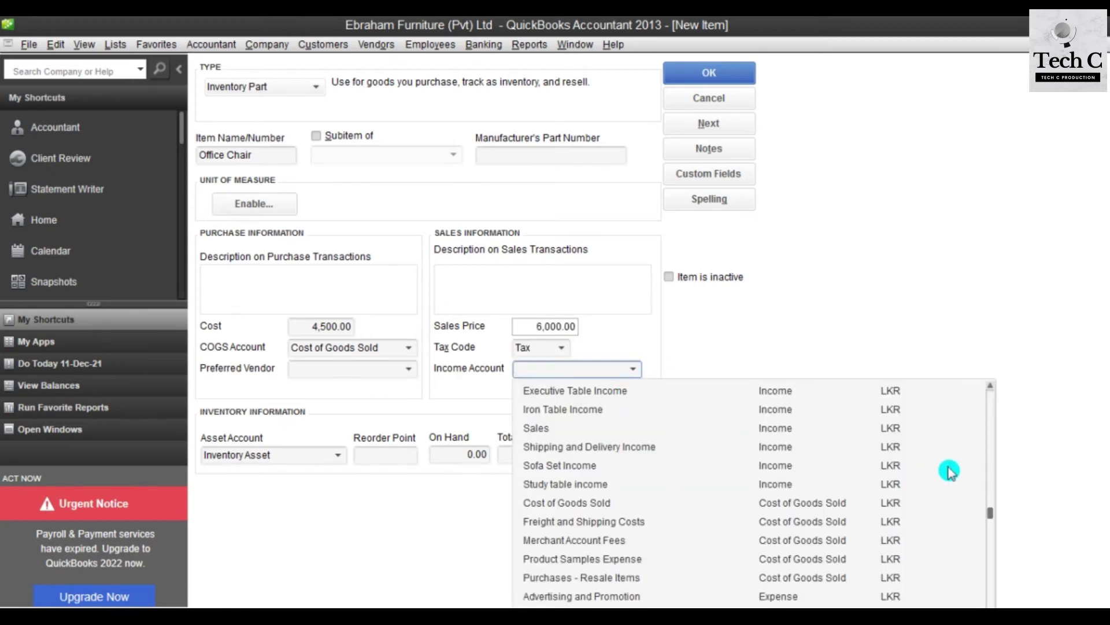
pyautogui.moveTo(994, 520); pyautogui.dragTo(983, 383)
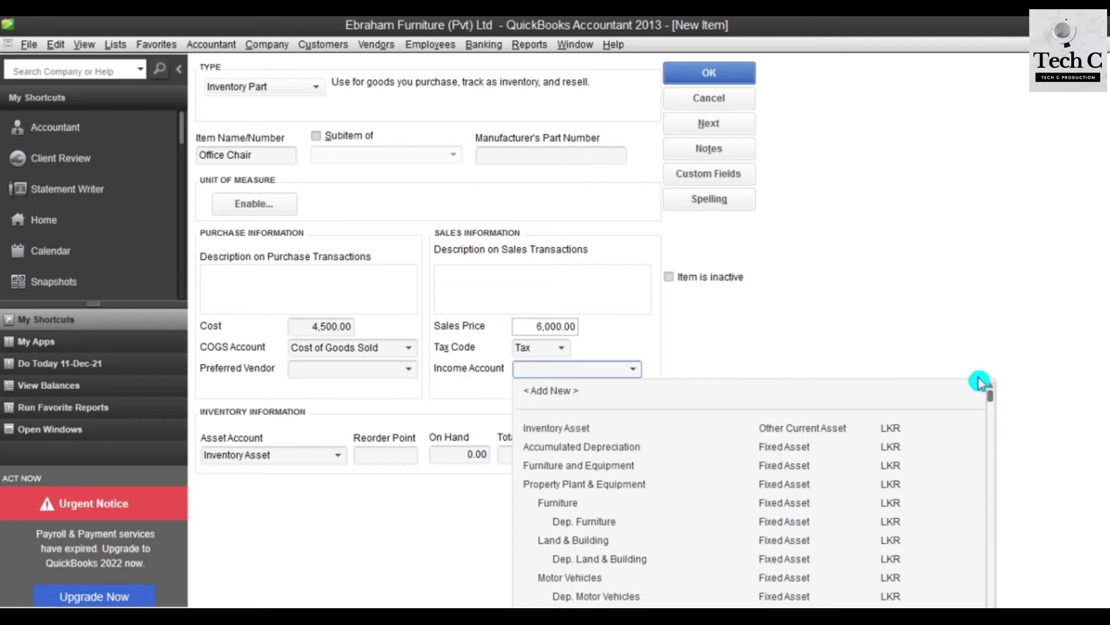
pyautogui.click(603, 388)
pyautogui.hotkey('ctrl', 'v')
pyautogui.write('I')
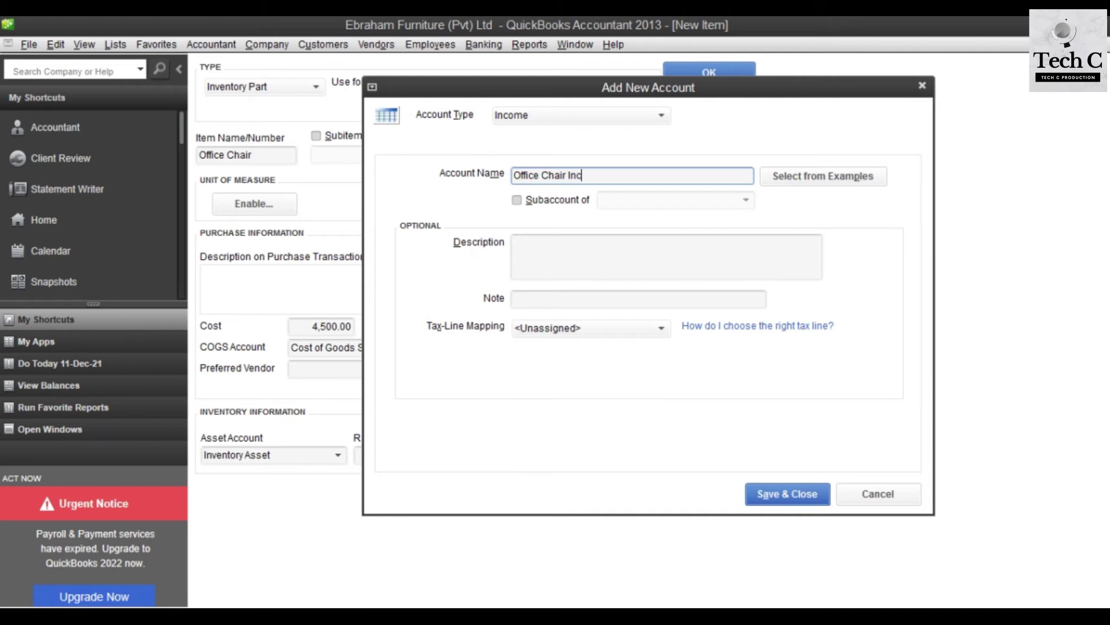
pyautogui.write('ncome')
pyautogui.click(783, 495)
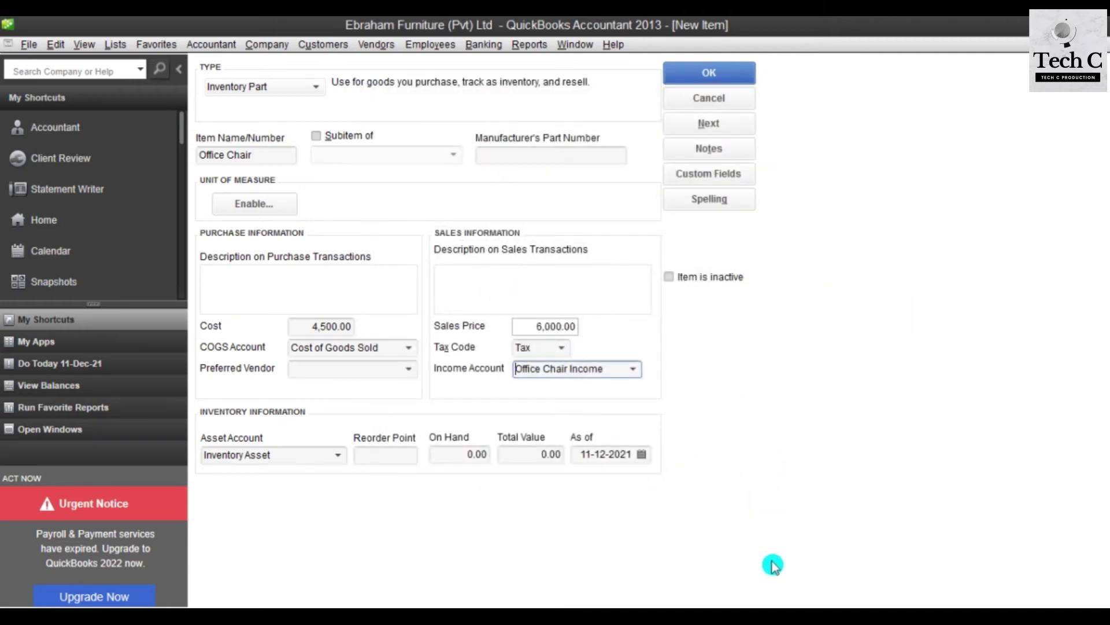
# Step: Set reorder point 25 and 30 on hand as of 01/04/2020, then save Office Chair
pyautogui.moveTo(541, 604)
pyautogui.click(538, 549)
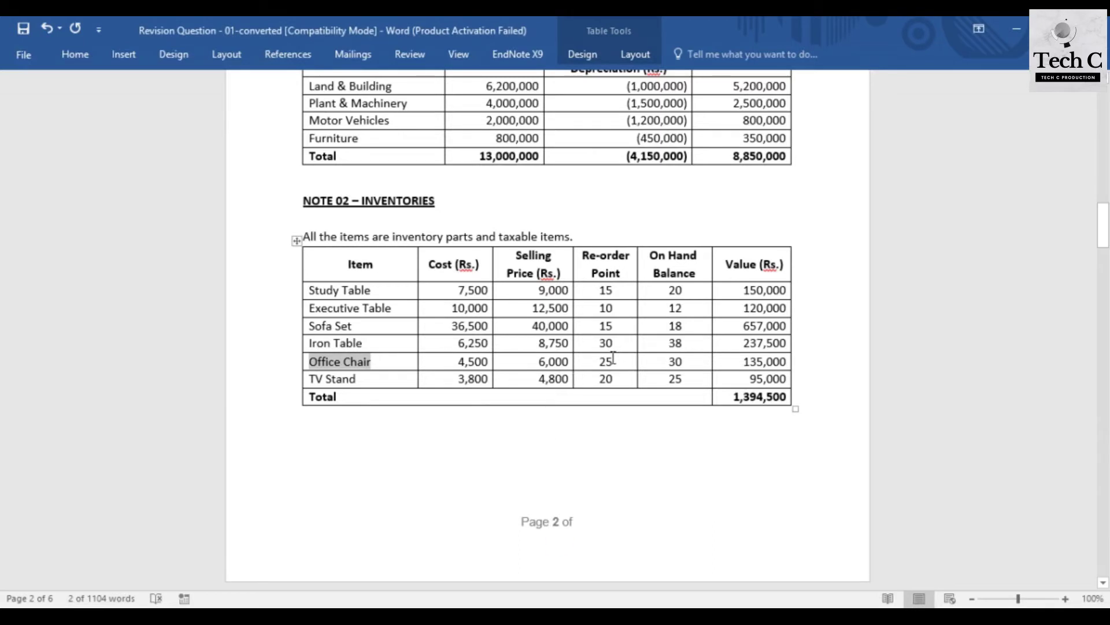
pyautogui.moveTo(540, 605)
pyautogui.click(541, 553)
pyautogui.press('Tab')
pyautogui.write('25')
pyautogui.press('Tab')
pyautogui.write('30')
pyautogui.press('Tab')
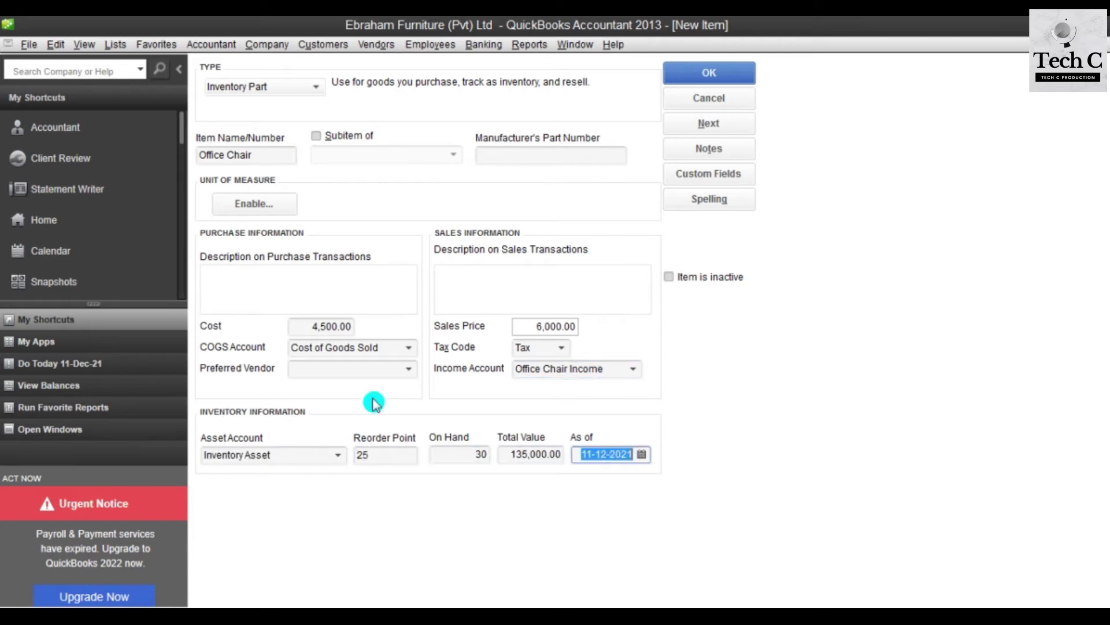
pyautogui.write('01/0')
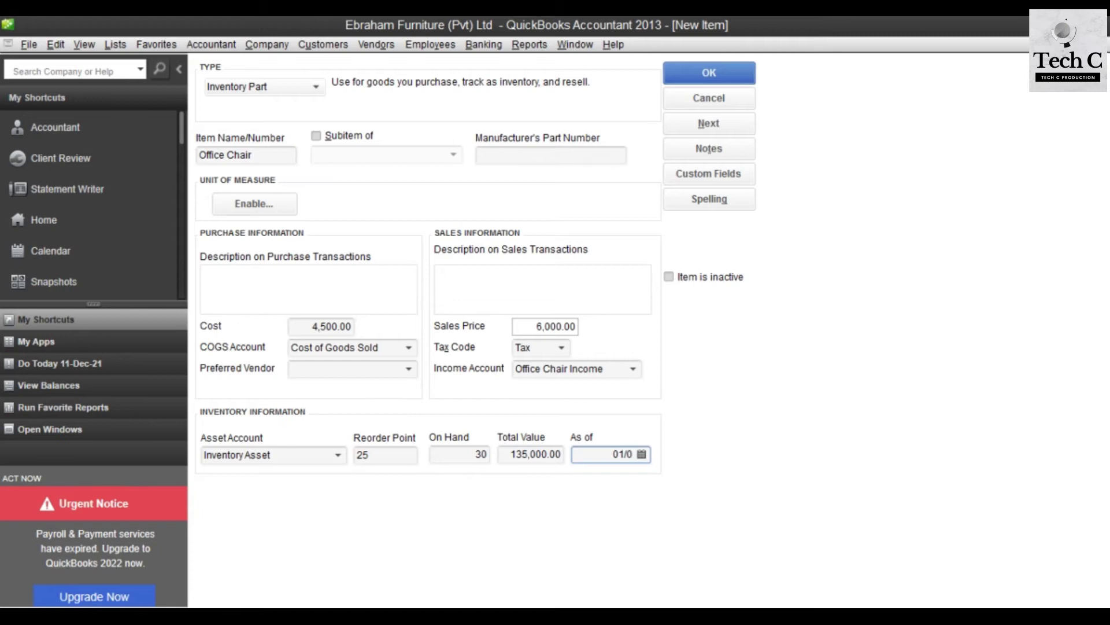
pyautogui.write('4/2020')
pyautogui.click(675, 74)
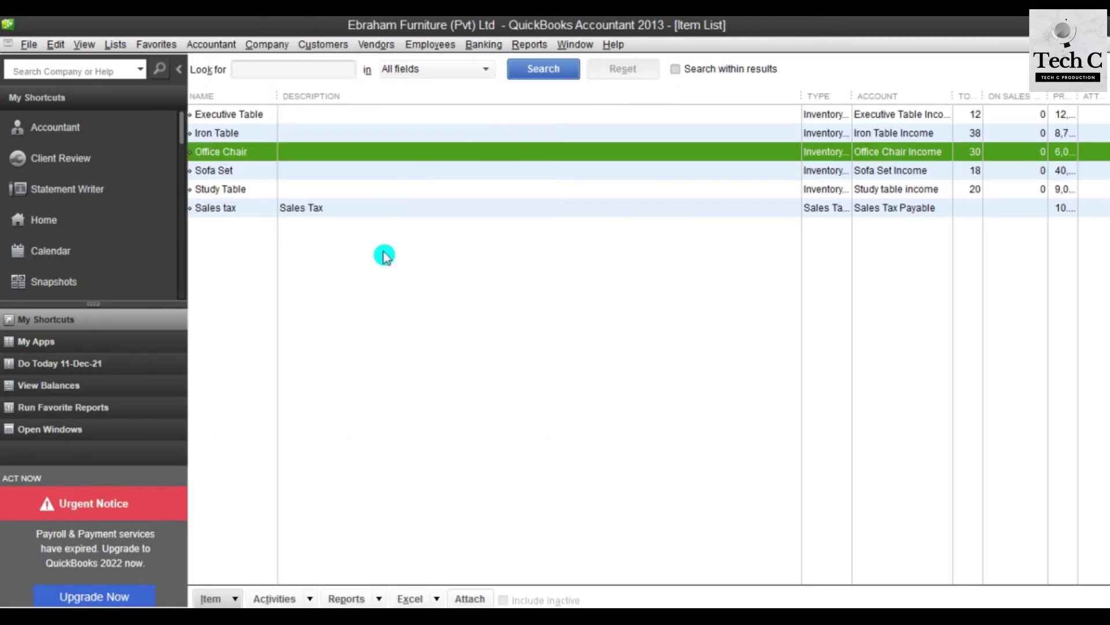
# Step: Start a new Inventory Part item named TV Stand, copied from the Word table
pyautogui.click(213, 599)
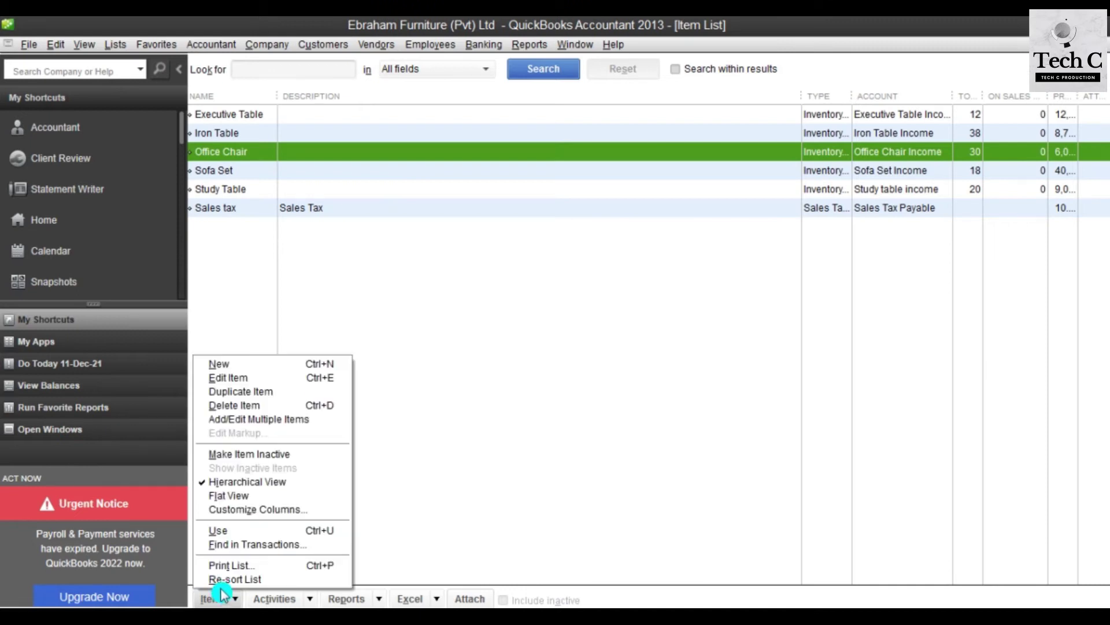
pyautogui.click(241, 363)
pyautogui.click(277, 127)
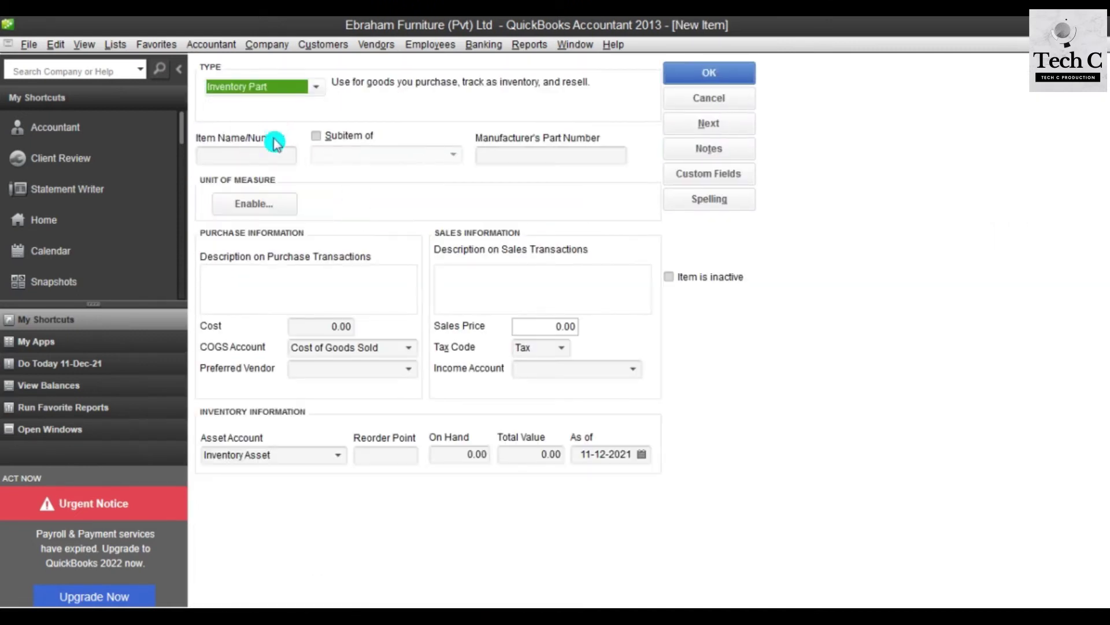
pyautogui.click(559, 608)
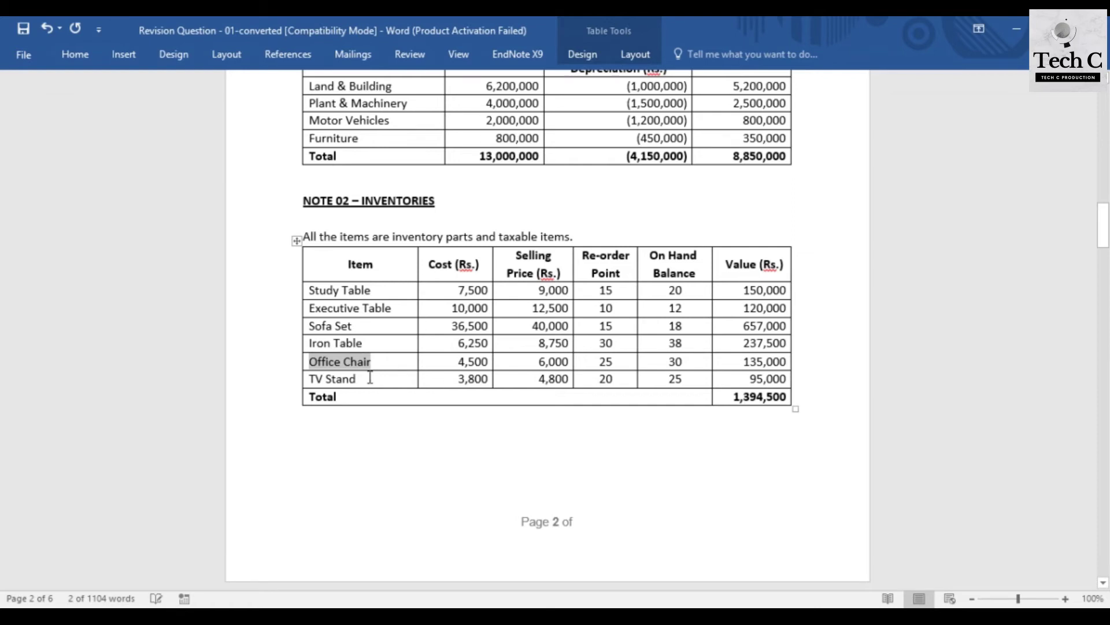
pyautogui.moveTo(357, 379); pyautogui.dragTo(306, 382)
pyautogui.hotkey('ctrl', 'c')
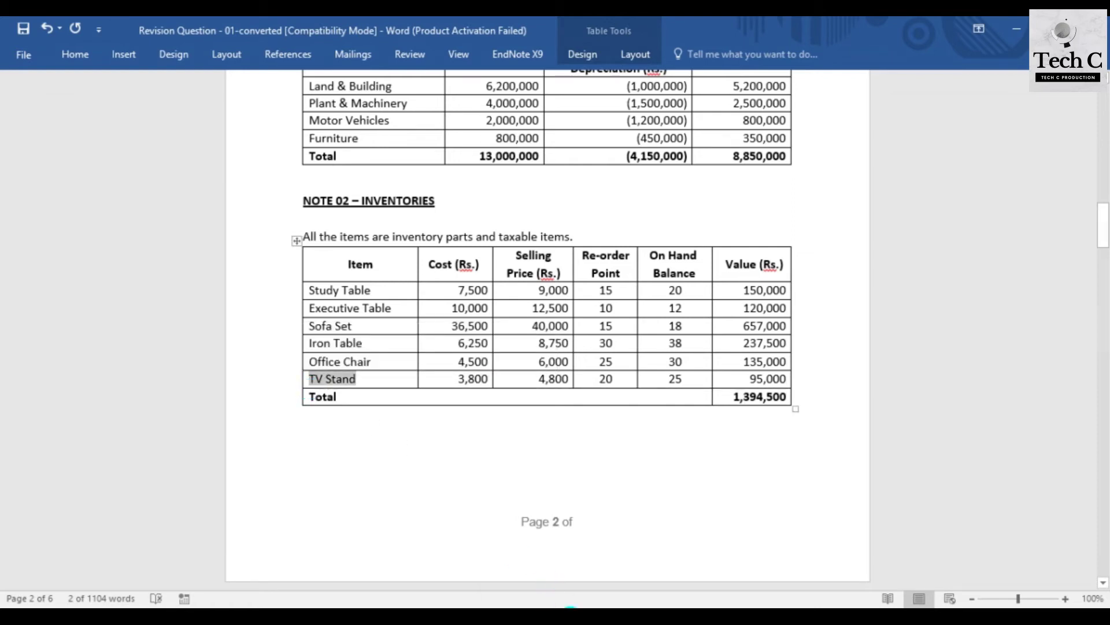
pyautogui.click(570, 608)
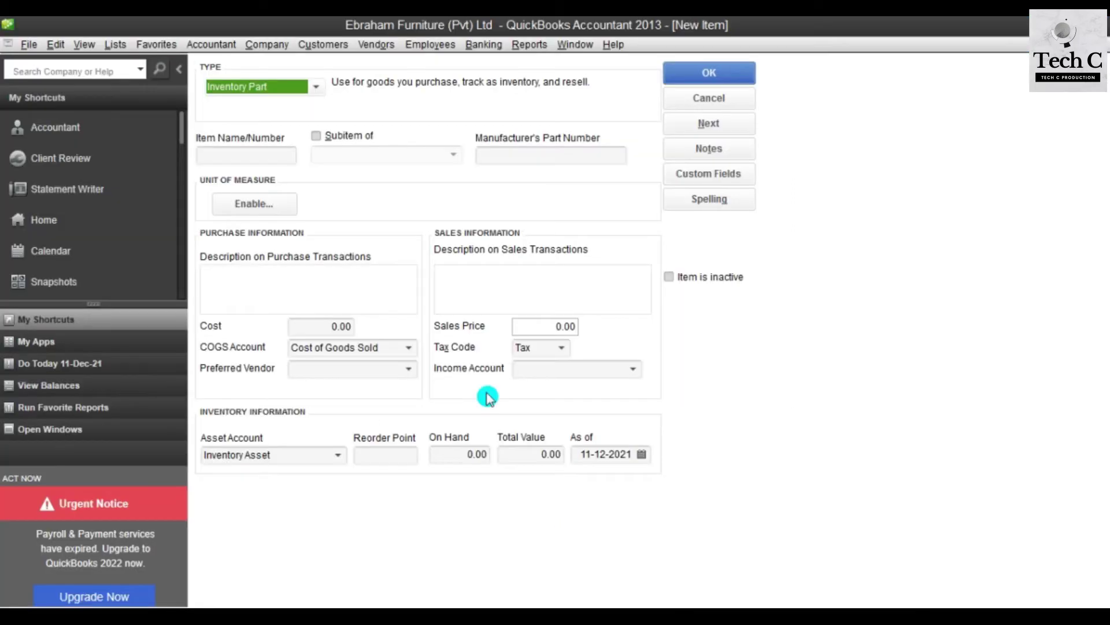
pyautogui.click(258, 154)
pyautogui.hotkey('ctrl', 'v')
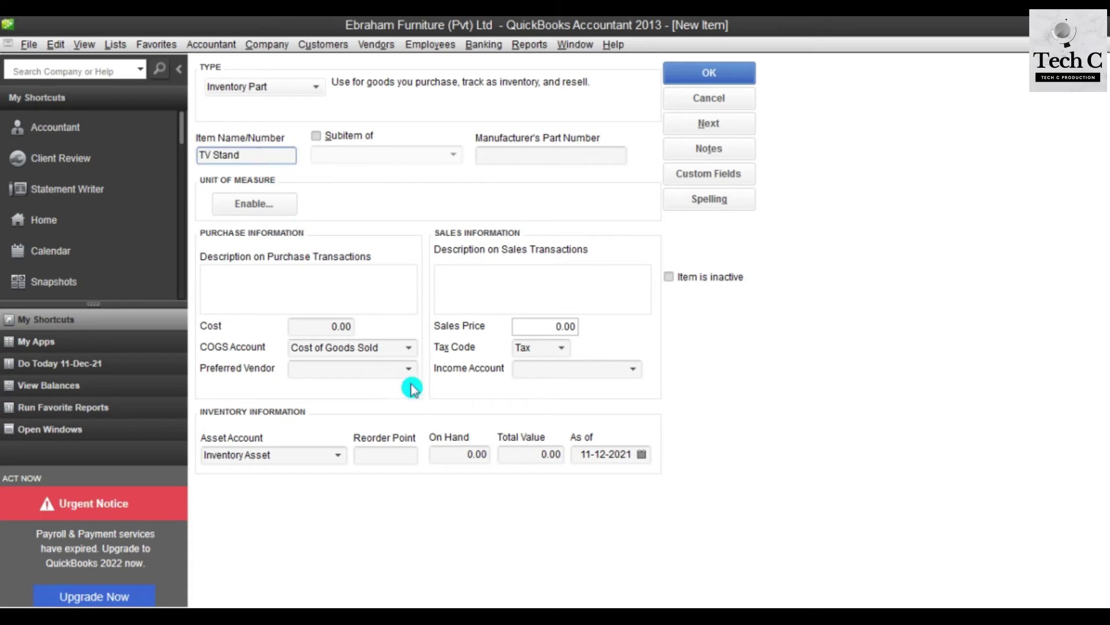
# Step: Enter TV Stand's cost 3,800 and sales price 4,800
pyautogui.click(543, 606)
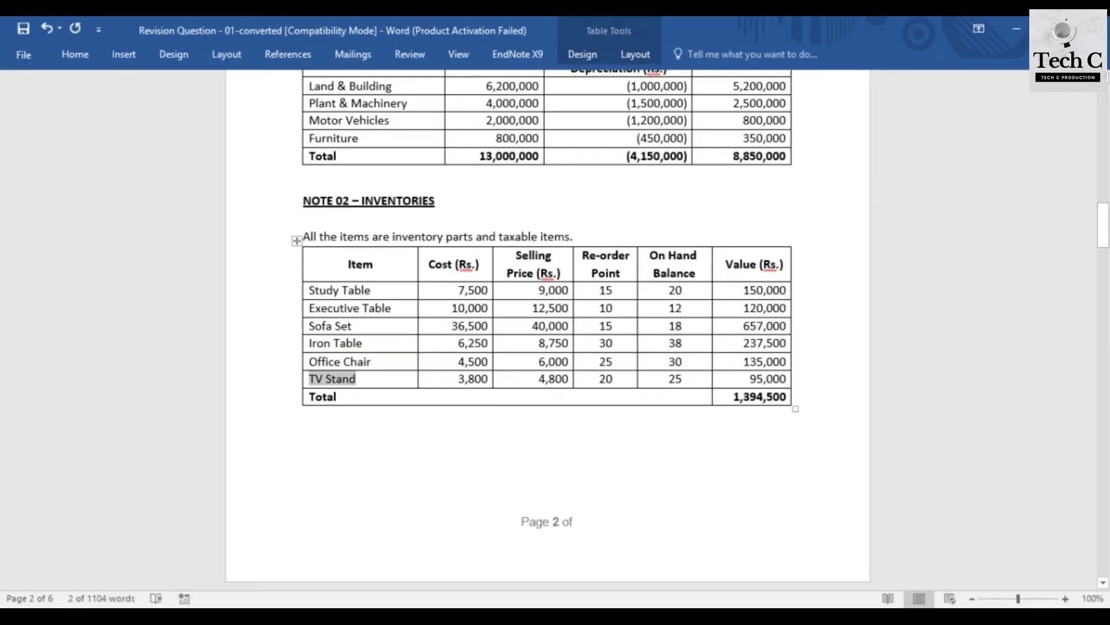
pyautogui.click(570, 607)
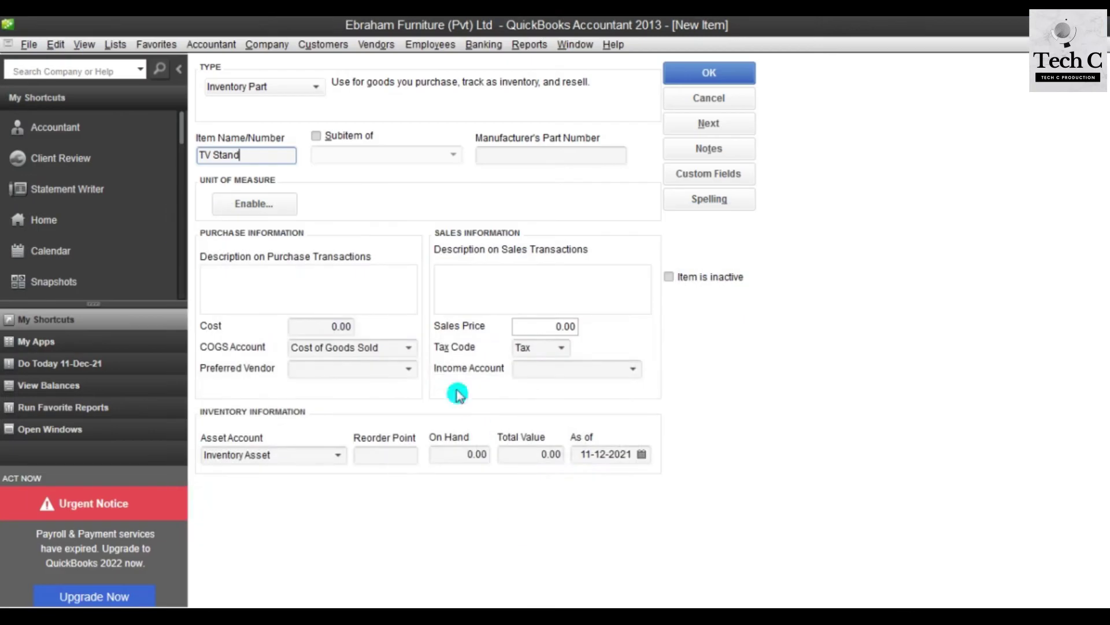
pyautogui.click(326, 326)
pyautogui.click(373, 325)
pyautogui.write('3800')
pyautogui.press('Tab')
pyautogui.press('Tab')
pyautogui.press('Tab')
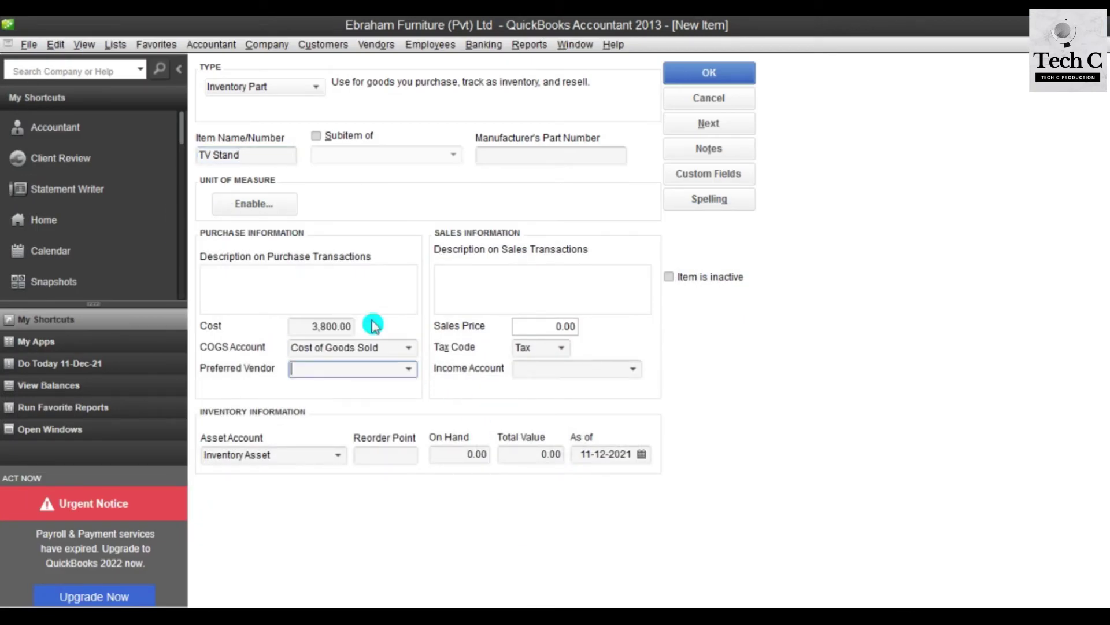
pyautogui.write('4,')
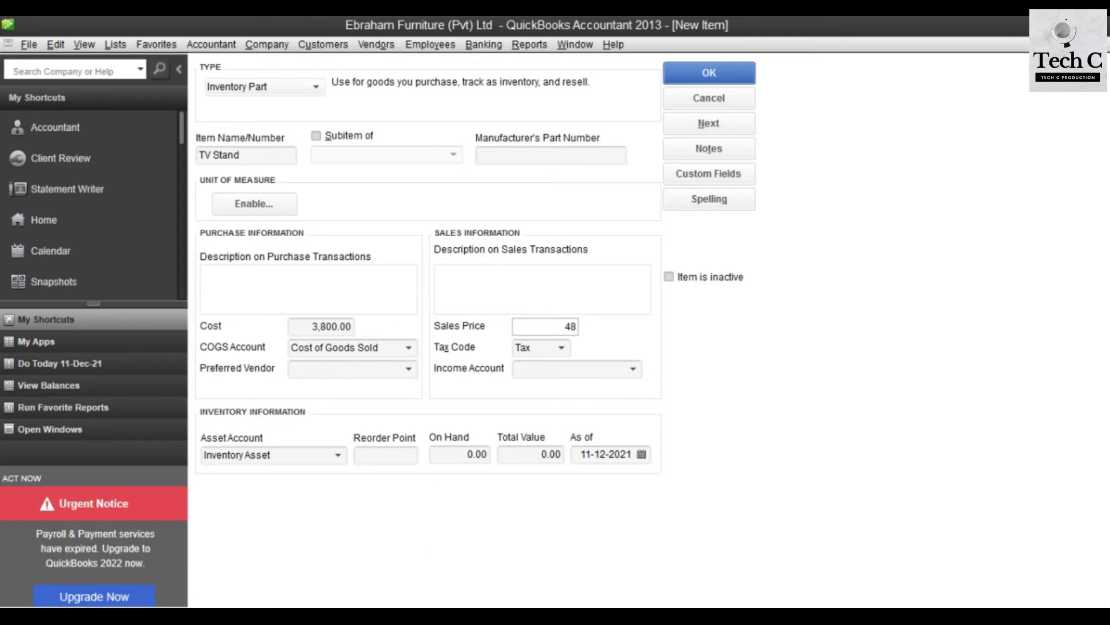
pyautogui.write('800')
pyautogui.press('Tab')
pyautogui.press('Tab')
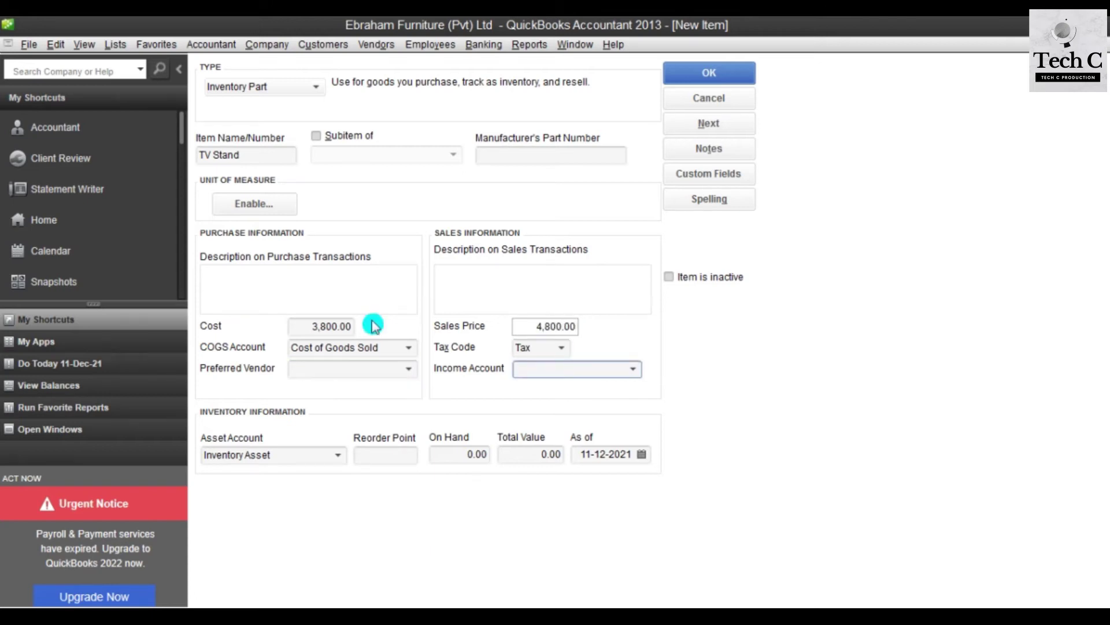
# Step: Create a new TV Stand Income account for the item
pyautogui.click(634, 370)
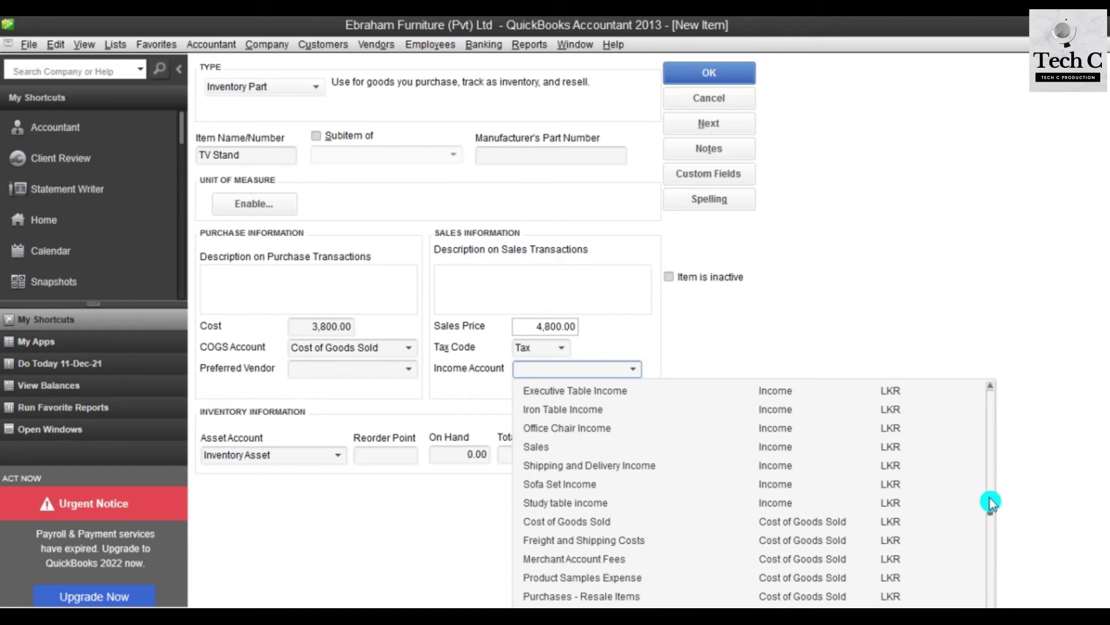
pyautogui.moveTo(990, 507); pyautogui.dragTo(991, 392)
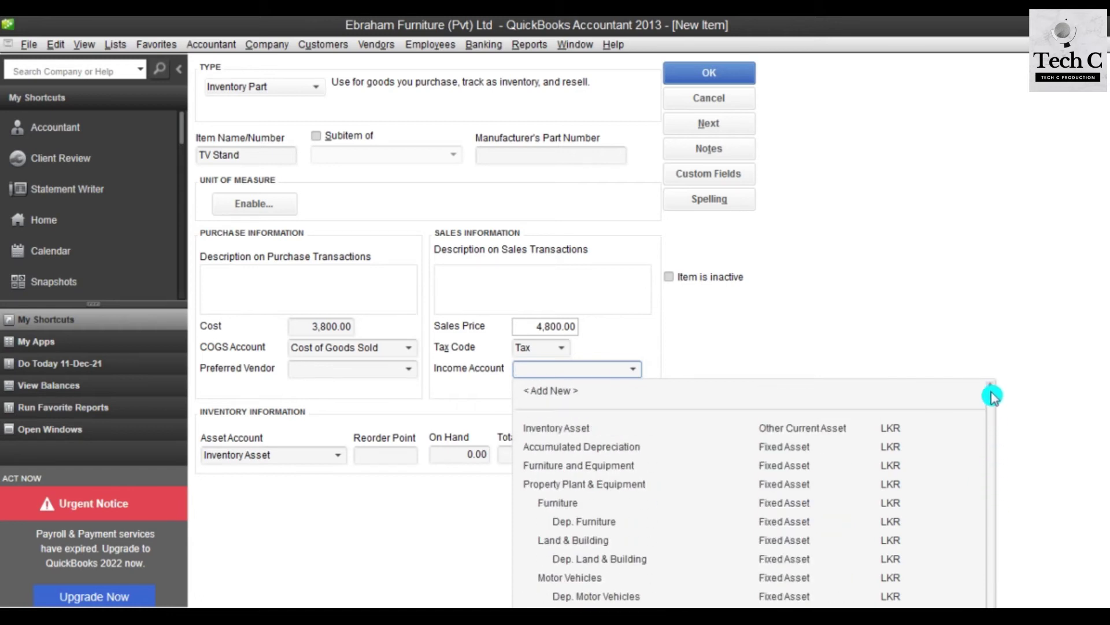
pyautogui.click(566, 391)
pyautogui.write('TV Stand')
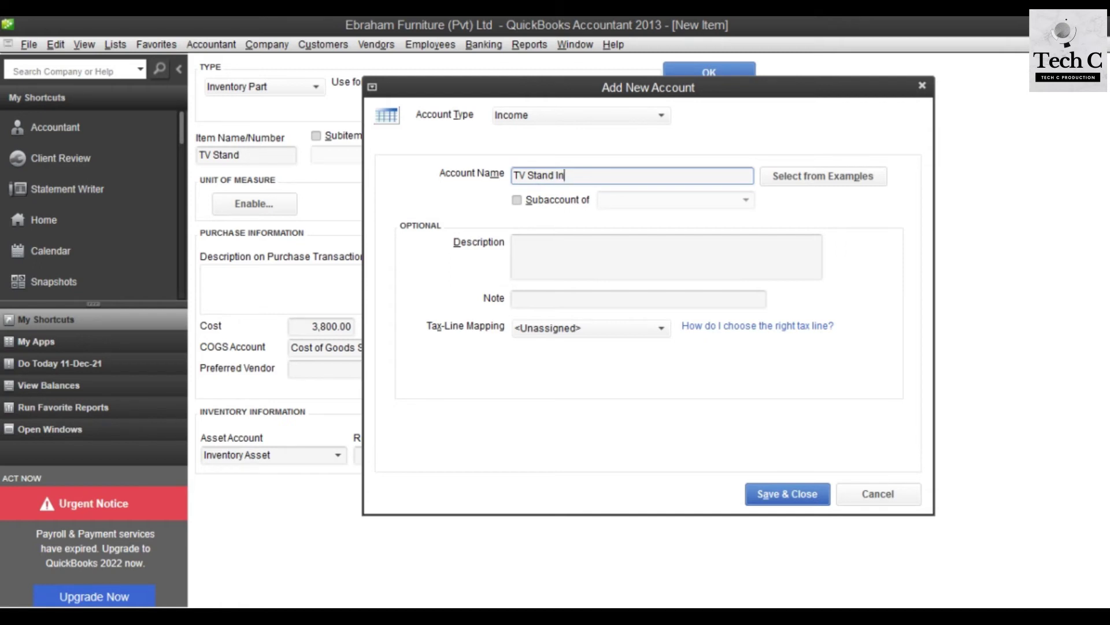
pyautogui.write(' Income')
pyautogui.click(801, 499)
# Step: Give TV Stand reorder point 20 and 25 on hand as of 01/04/2020, save it, and open the Chart of Accounts
pyautogui.press('Tab')
pyautogui.press('Tab')
pyautogui.click(590, 600)
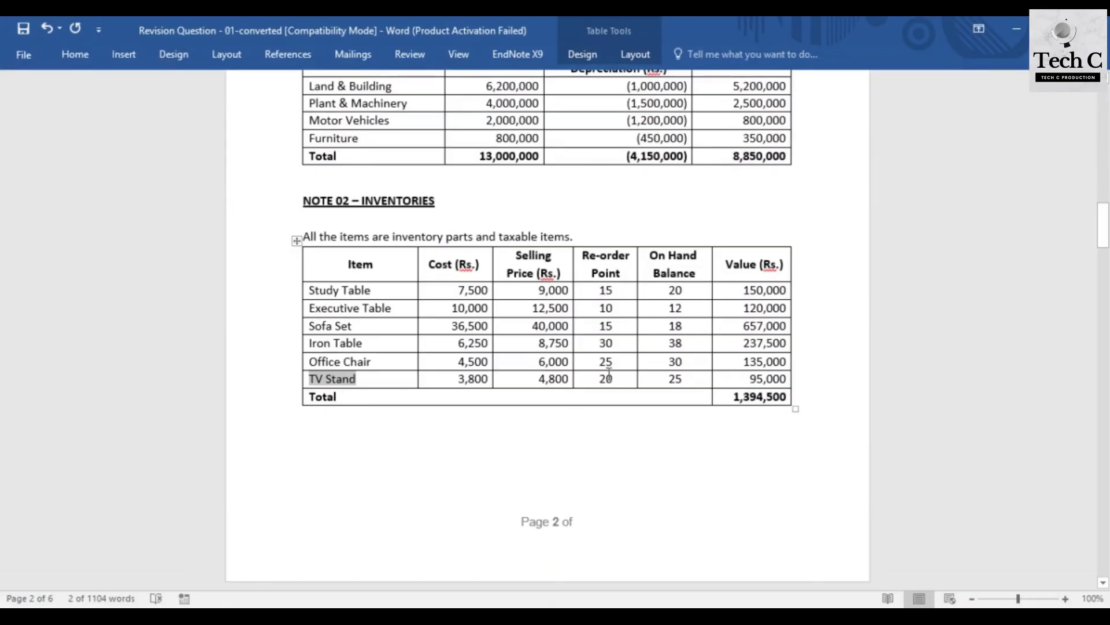
pyautogui.click(581, 603)
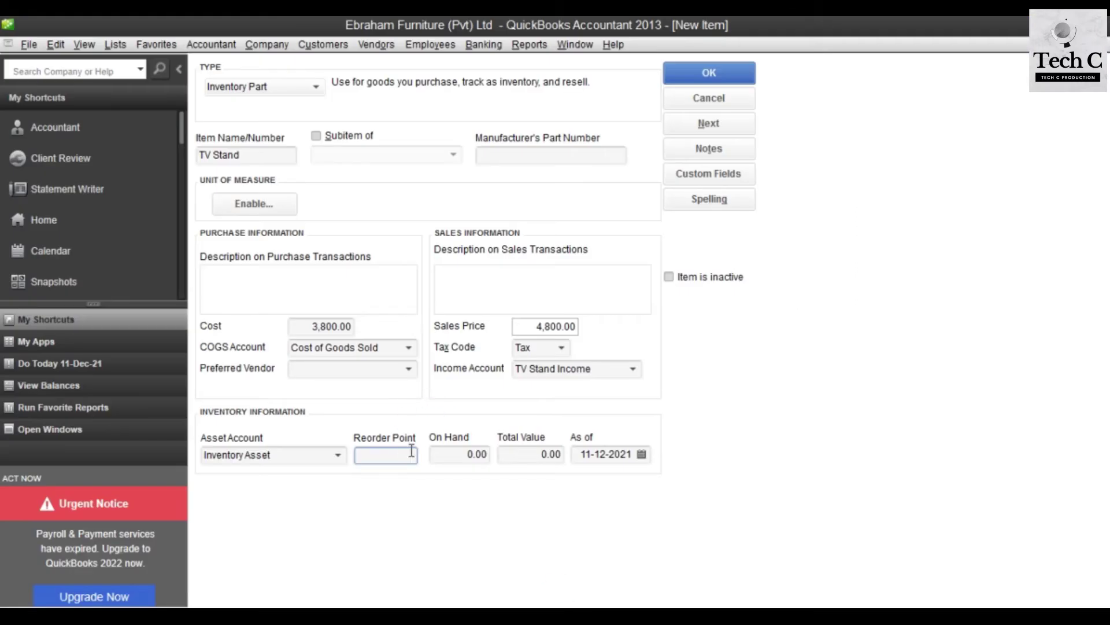
pyautogui.write('20')
pyautogui.click(438, 439)
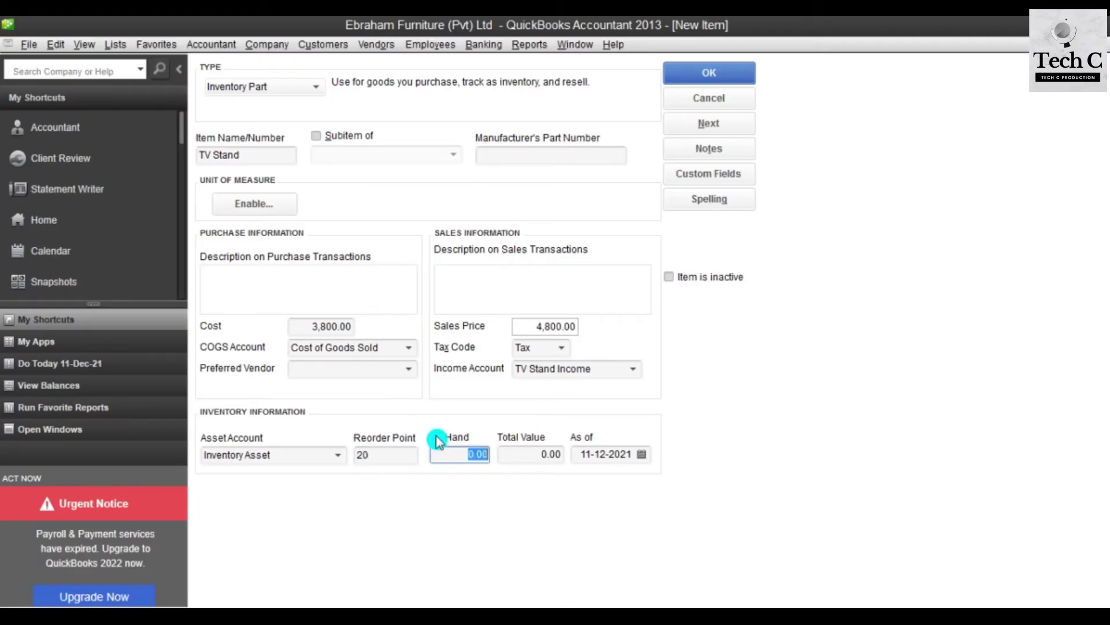
pyautogui.write('25')
pyautogui.press('Tab')
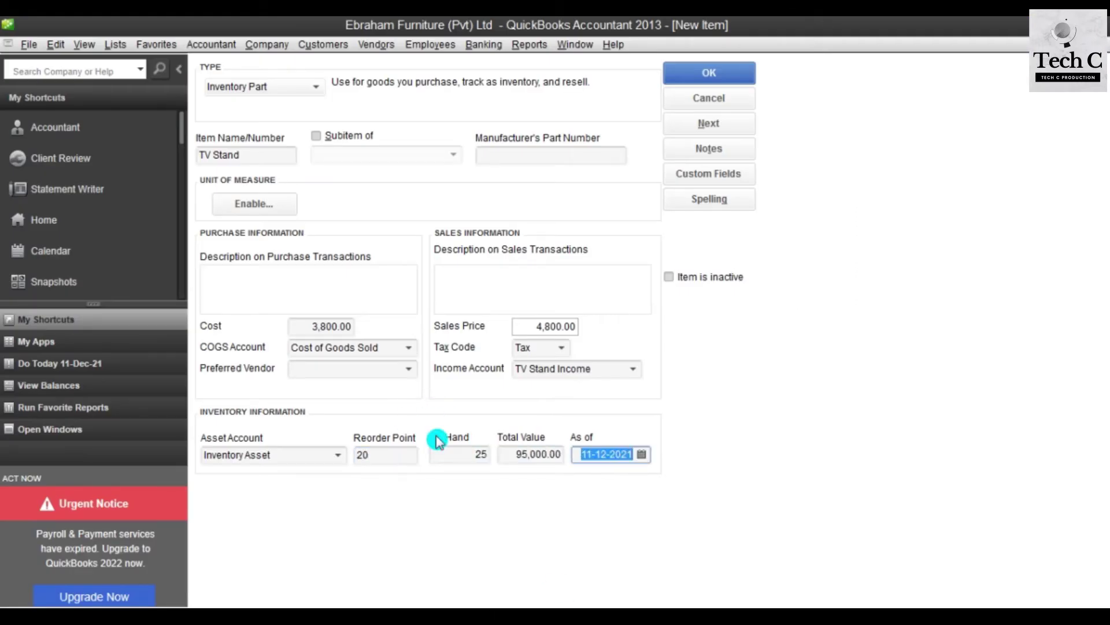
pyautogui.write('01/04')
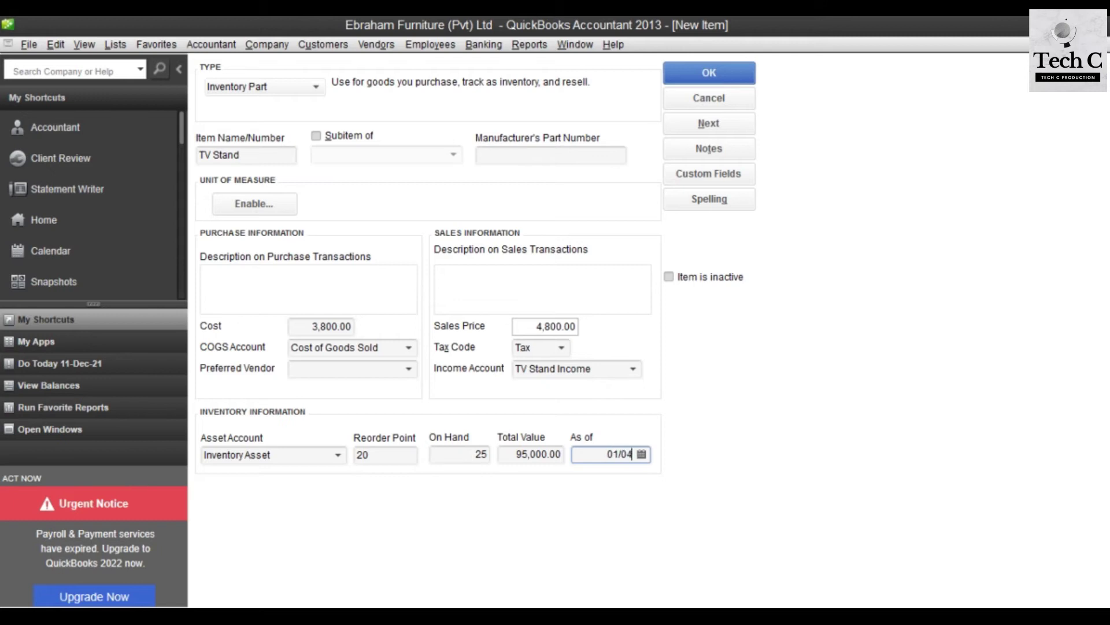
pyautogui.write('/2020')
pyautogui.click(709, 72)
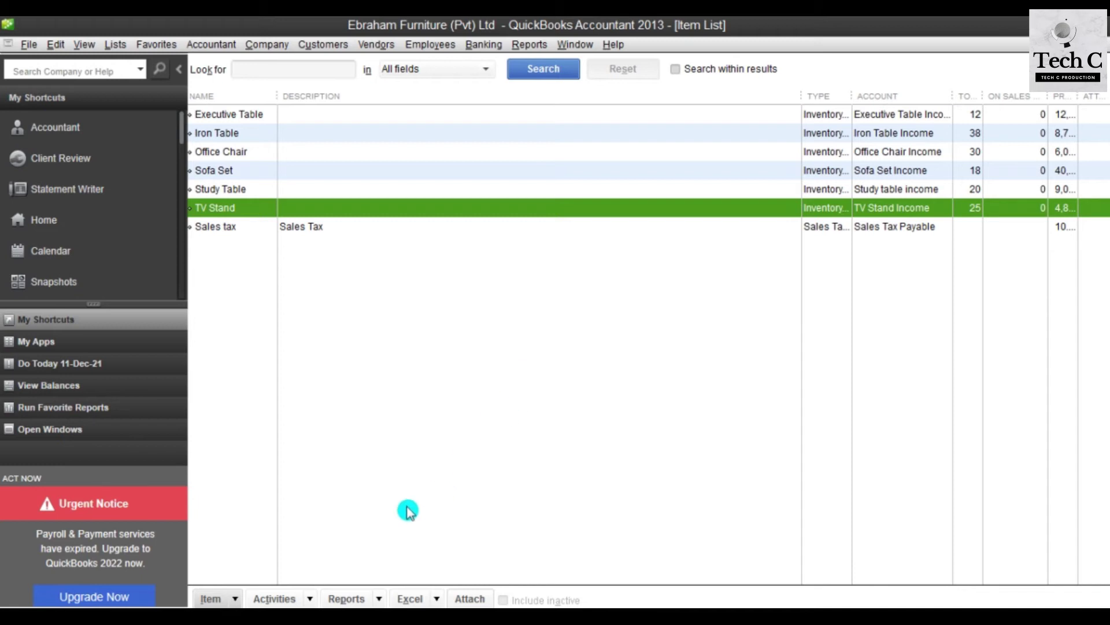
pyautogui.click(47, 219)
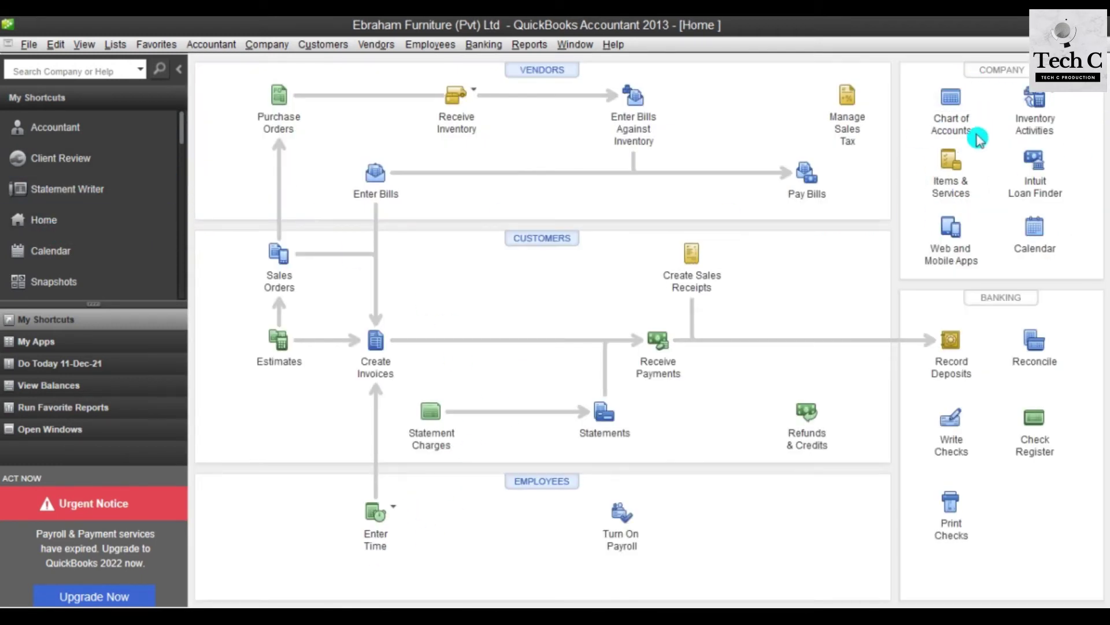
pyautogui.click(948, 108)
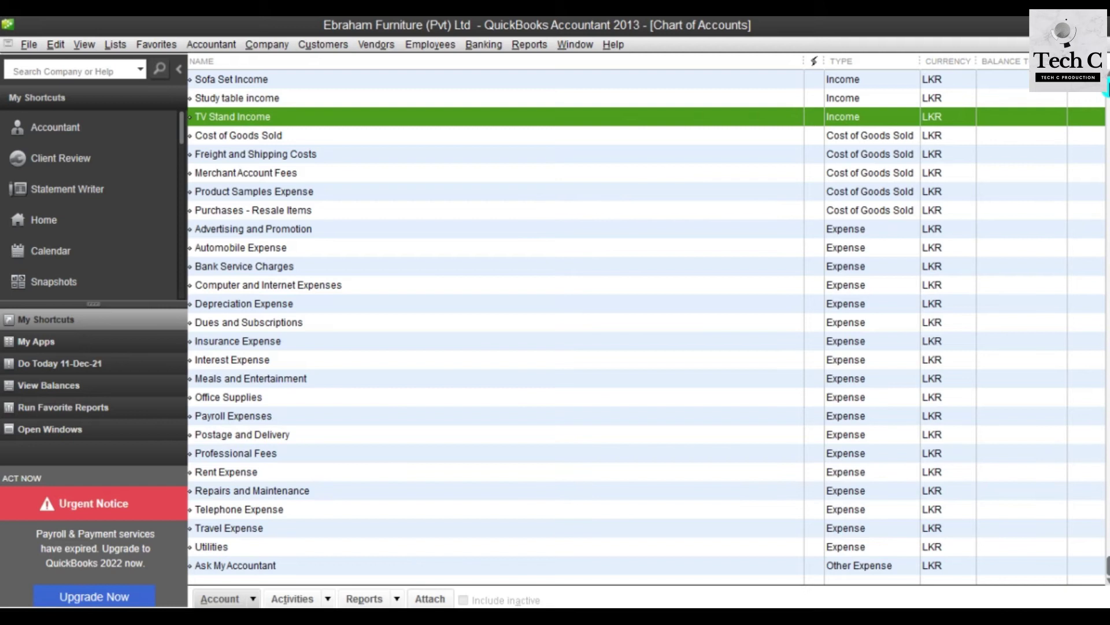
# Step: Compare the Chart of Accounts inventory balance with the Word statement's Inventories amount of 1,394,500
pyautogui.moveTo(1105, 564); pyautogui.dragTo(1108, 81)
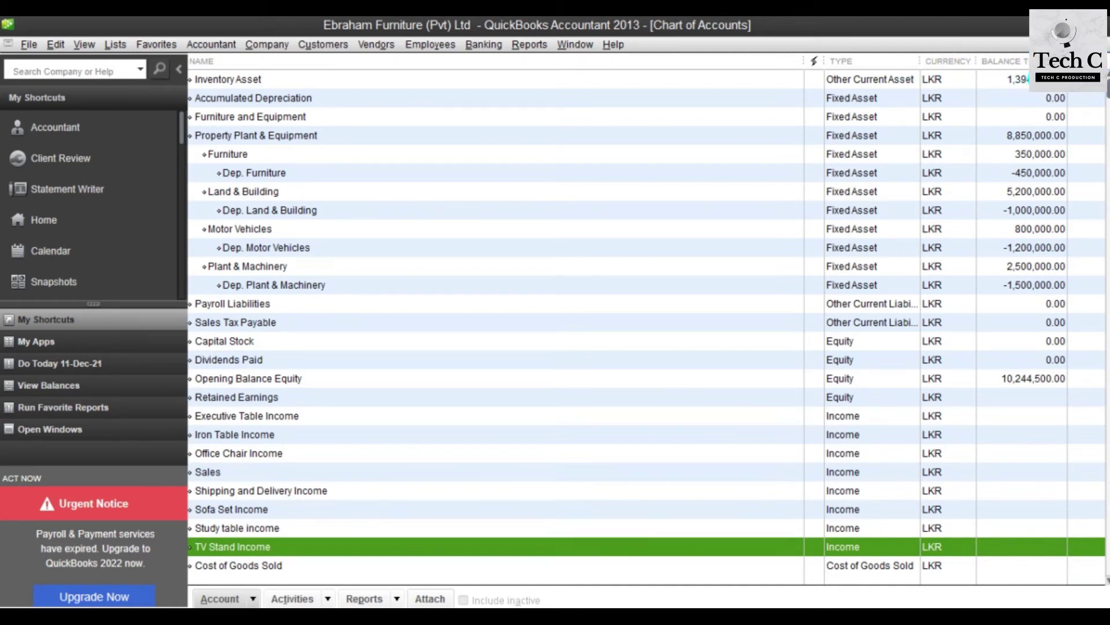
pyautogui.click(569, 604)
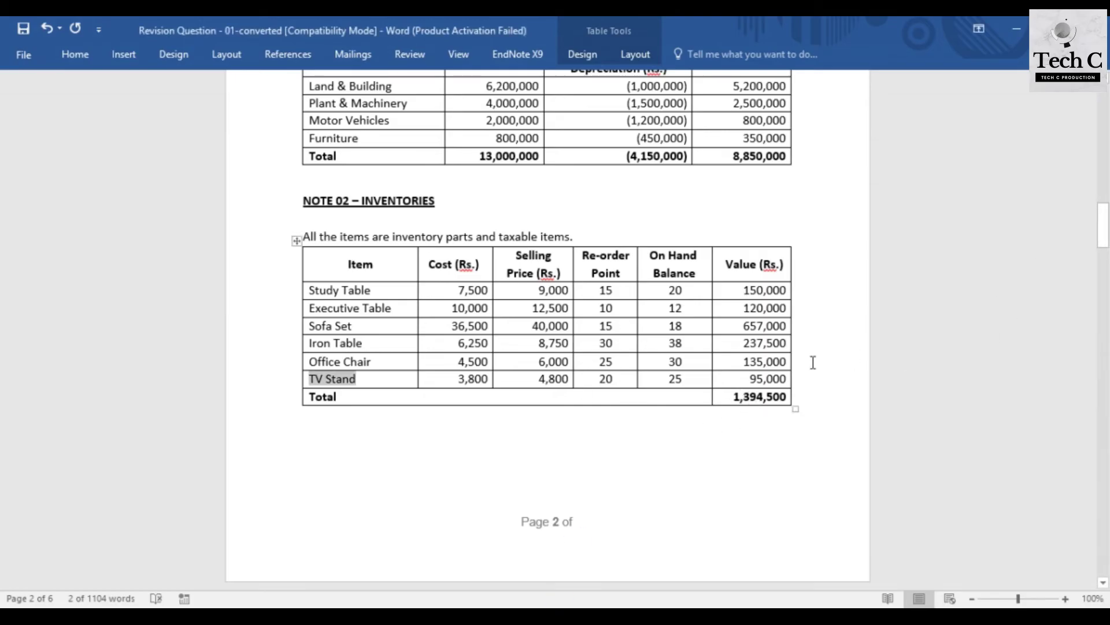
pyautogui.moveTo(1103, 243); pyautogui.dragTo(1105, 152)
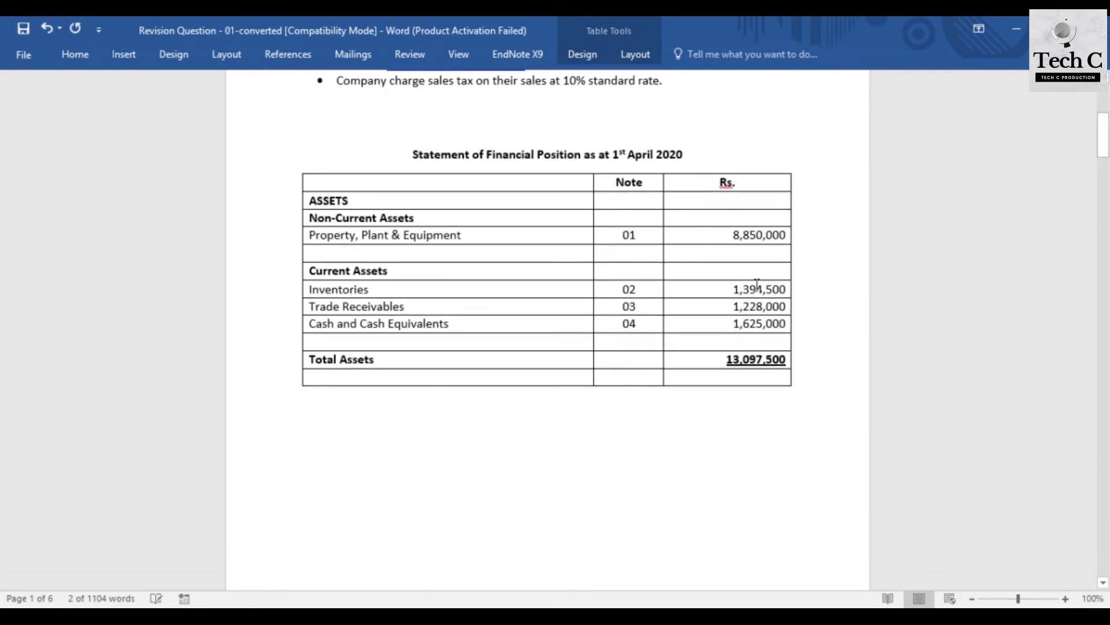
pyautogui.moveTo(729, 290); pyautogui.dragTo(789, 289)
pyautogui.click(816, 347)
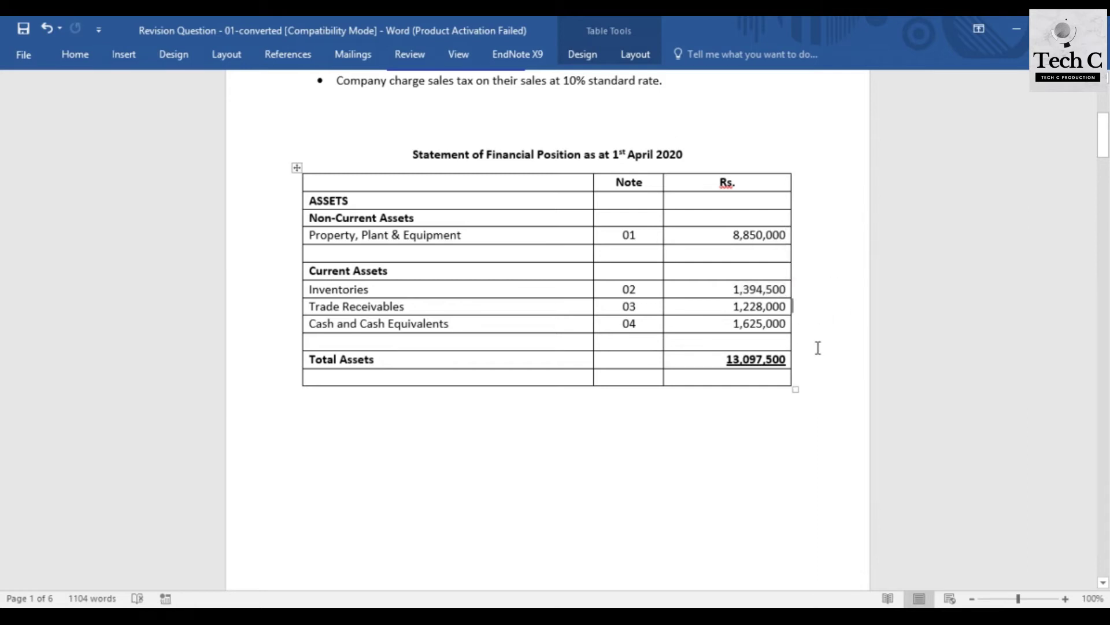
pyautogui.hotkey('alt', 'Tab')
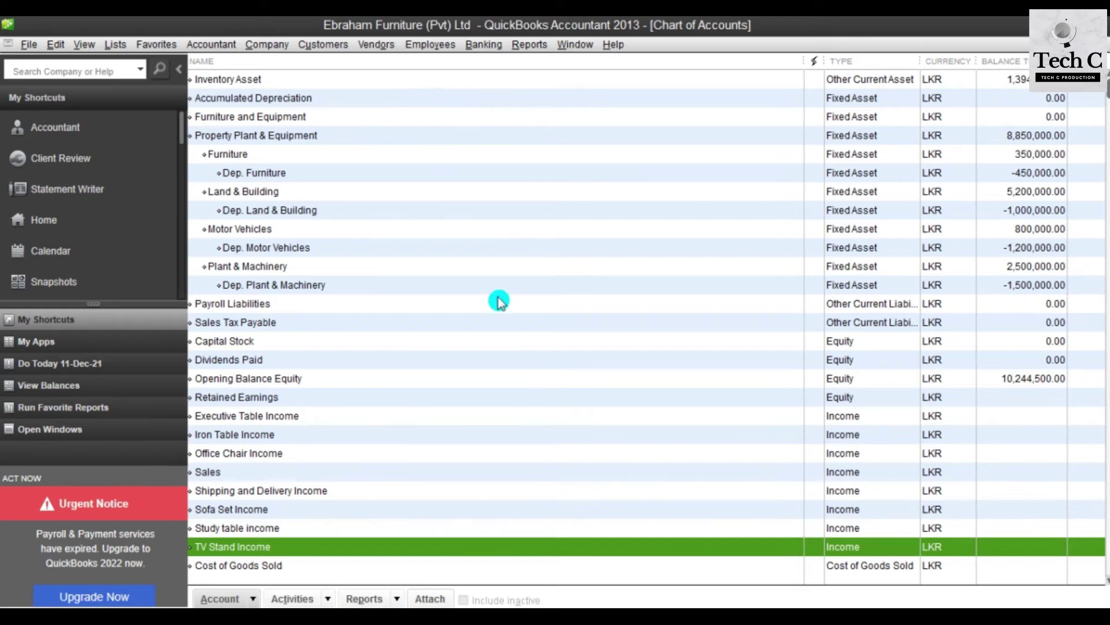
# Step: Review Trade Receivables in the Word statement, then return to the QuickBooks Home page
pyautogui.moveTo(558, 582)
pyautogui.click(538, 555)
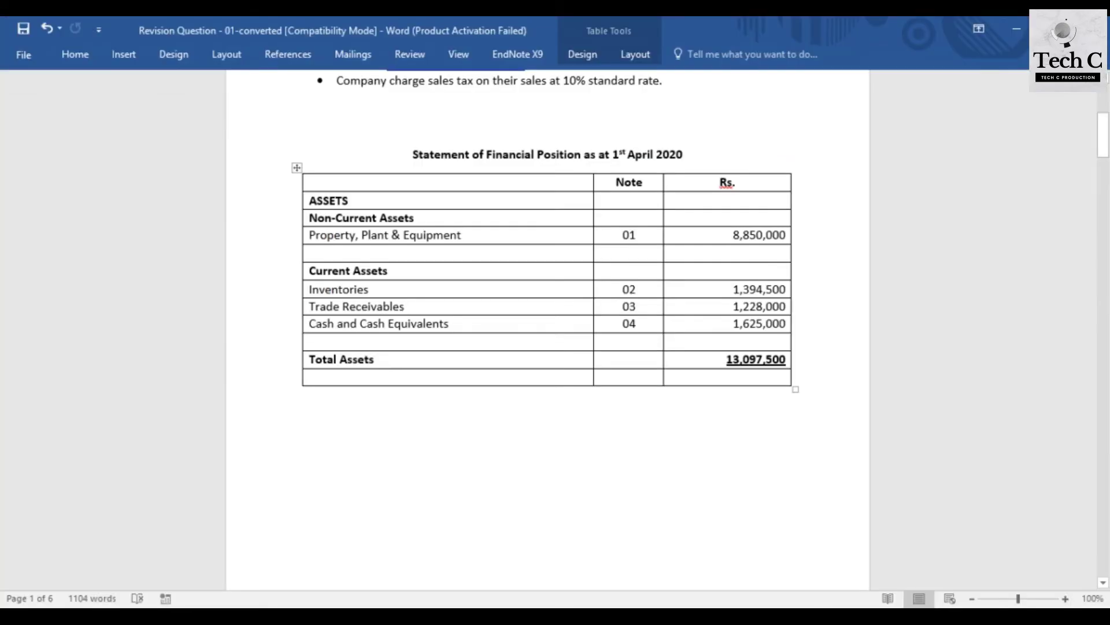
pyautogui.click(405, 306)
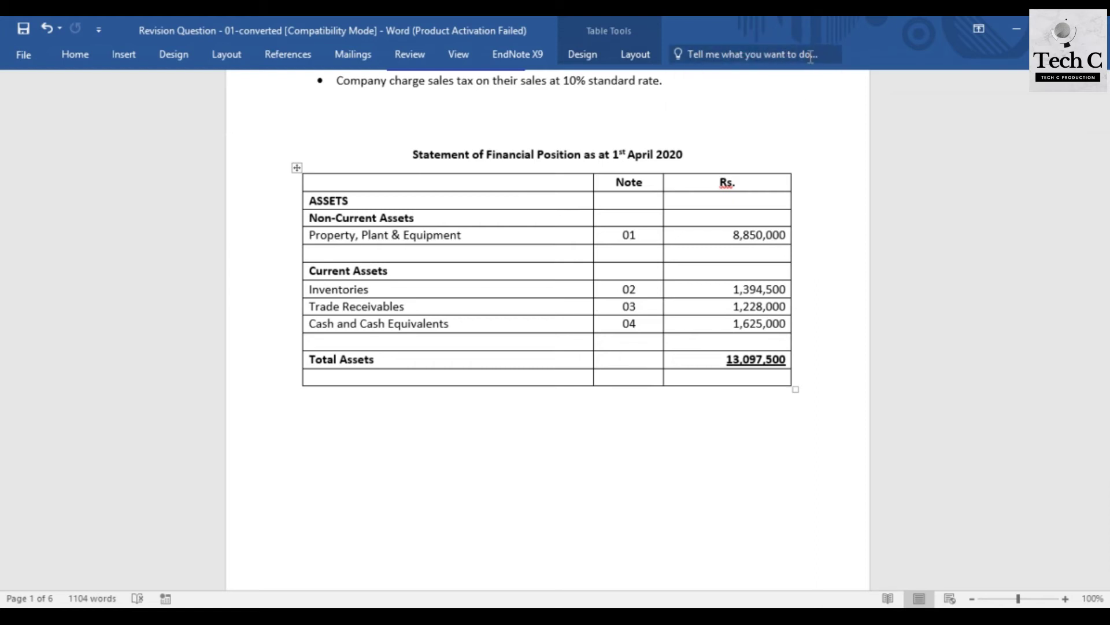
pyautogui.click(564, 616)
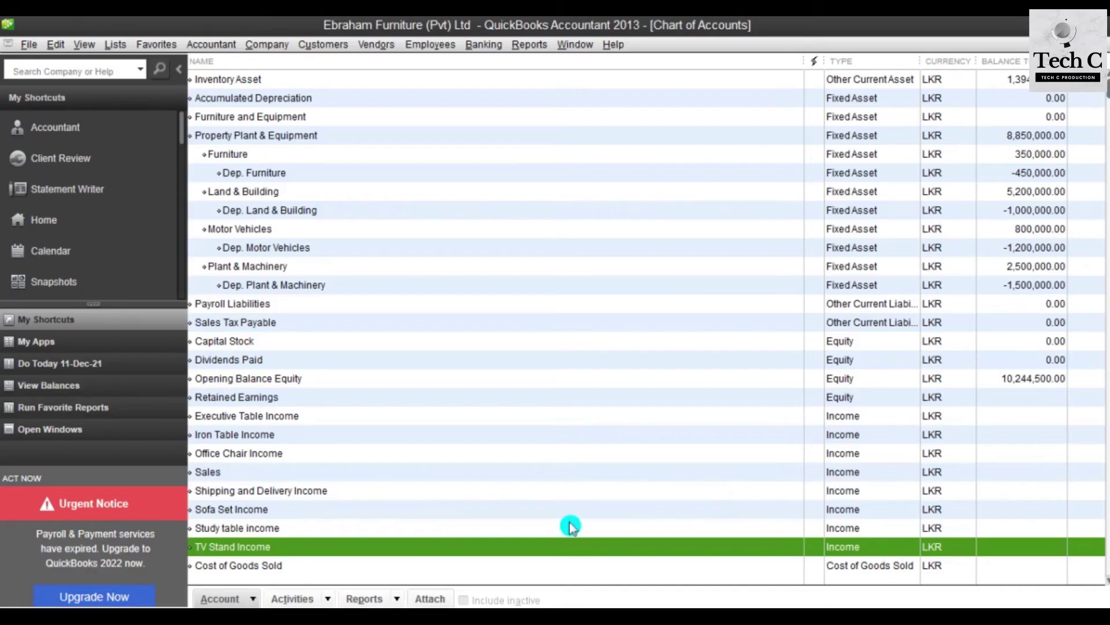
pyautogui.click(52, 220)
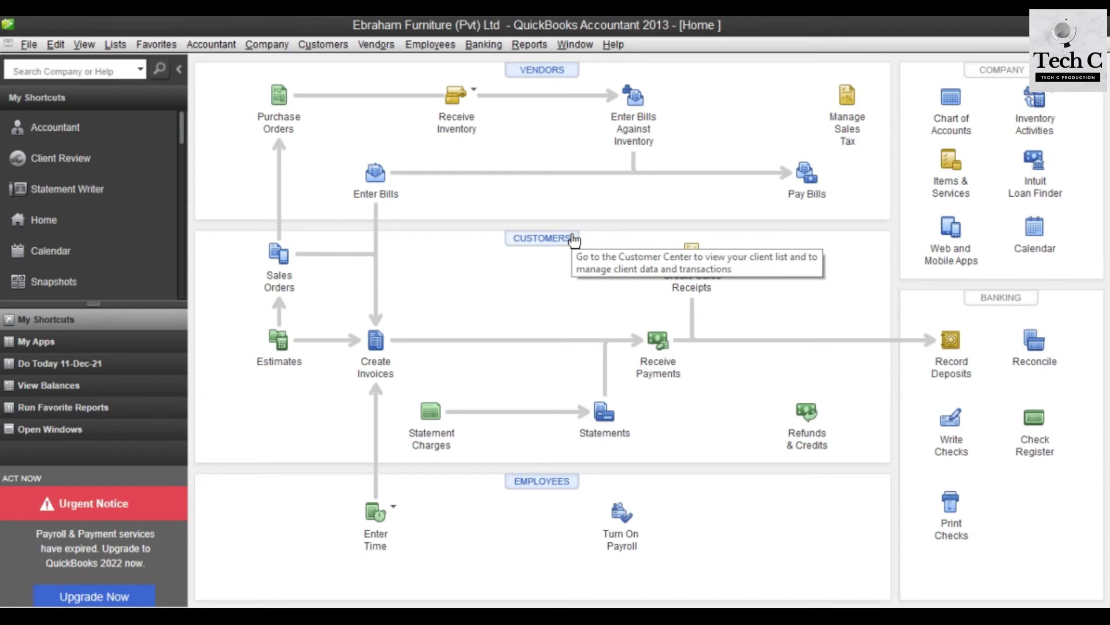
# Step: Open the Customer Center from the Home page's Customers button
pyautogui.click(605, 110)
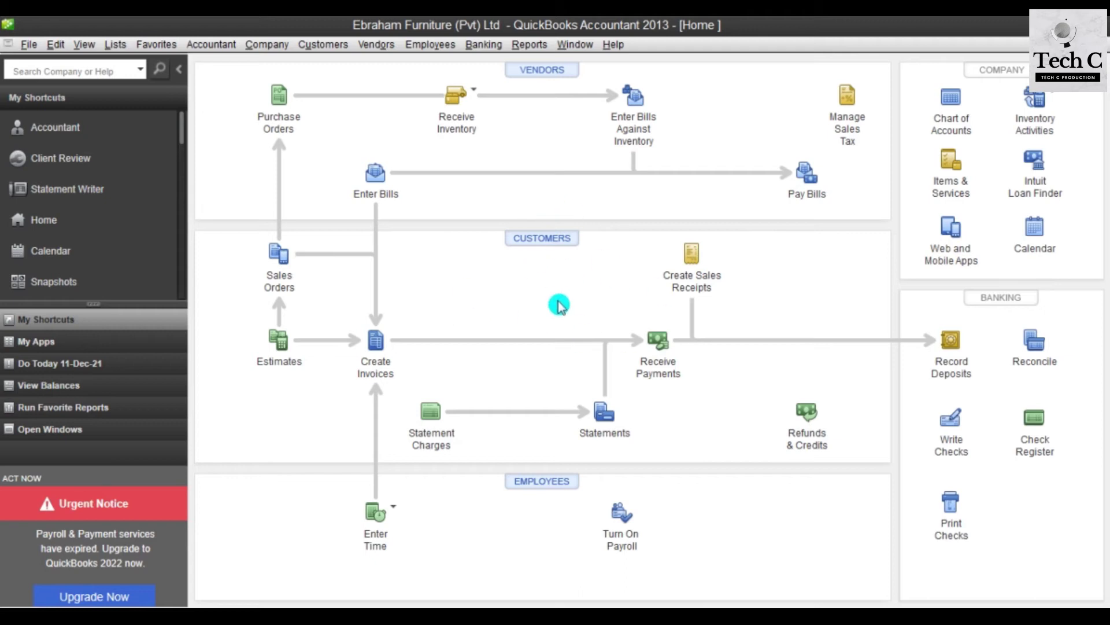
pyautogui.click(549, 240)
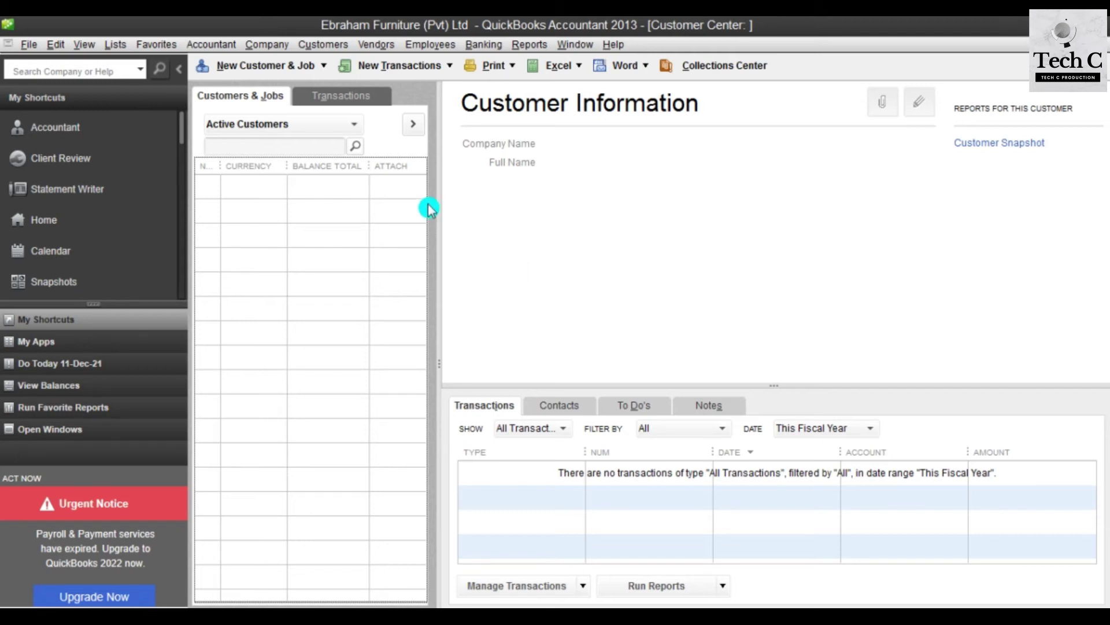
# Step: Start a new customer record with opening balance as-of date 01-04-2020
pyautogui.click(318, 71)
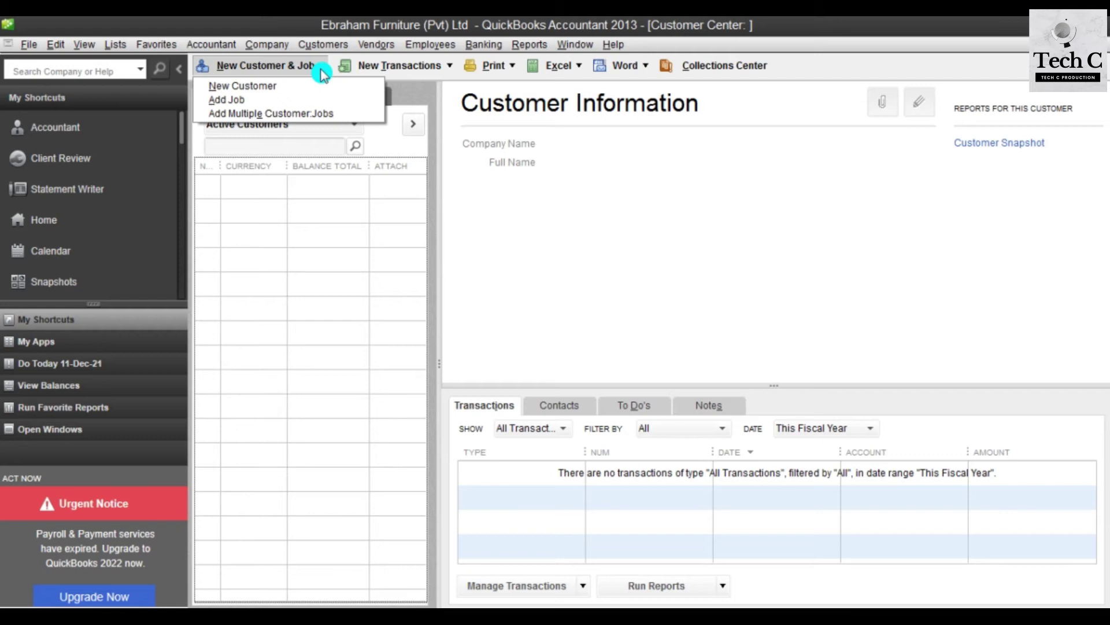
pyautogui.click(276, 86)
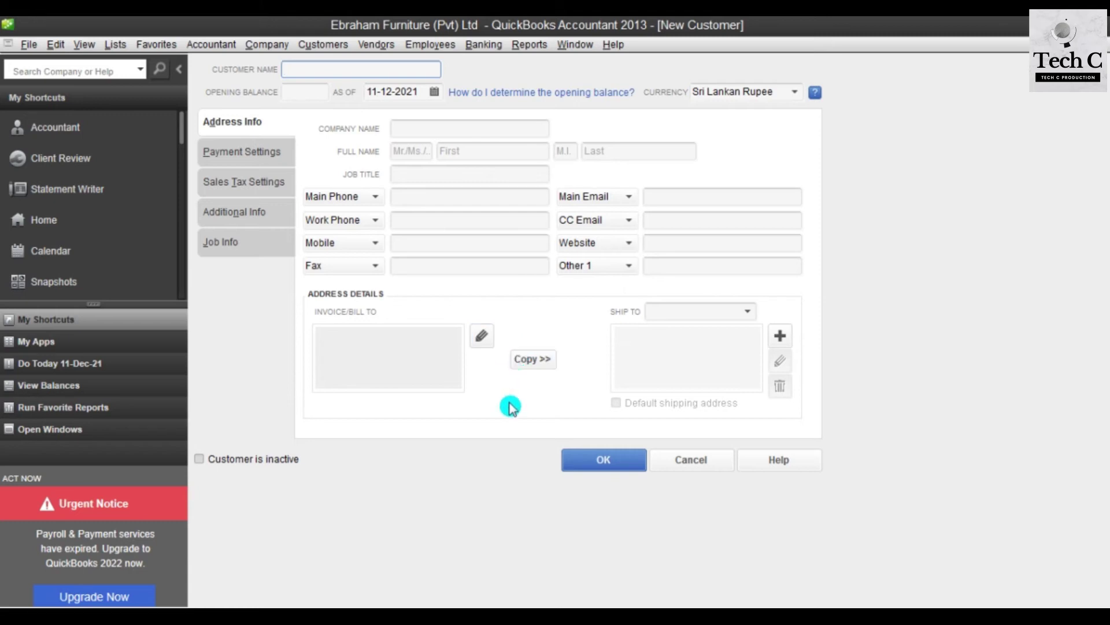
pyautogui.click(535, 606)
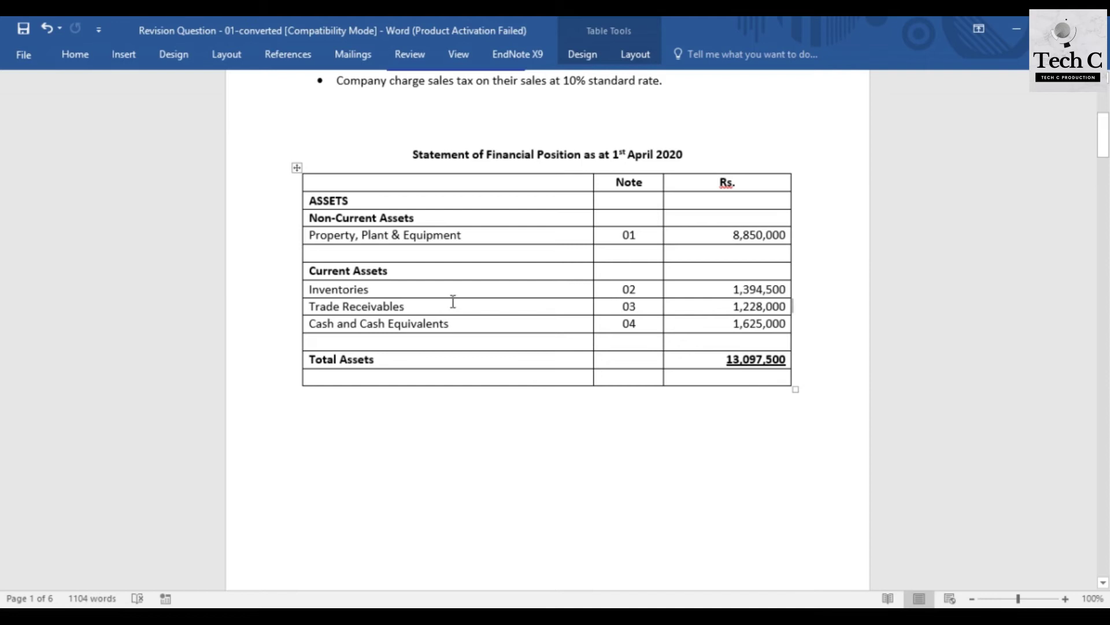
pyautogui.moveTo(1103, 149); pyautogui.dragTo(1104, 265)
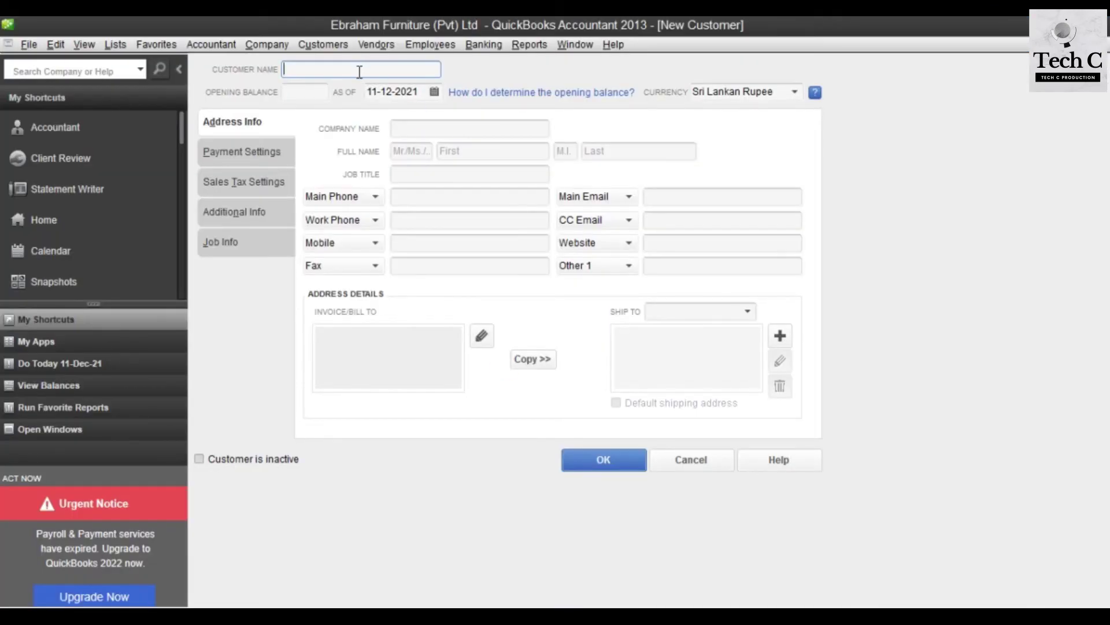
pyautogui.click(357, 84)
pyautogui.press('Tab')
pyautogui.press('Tab')
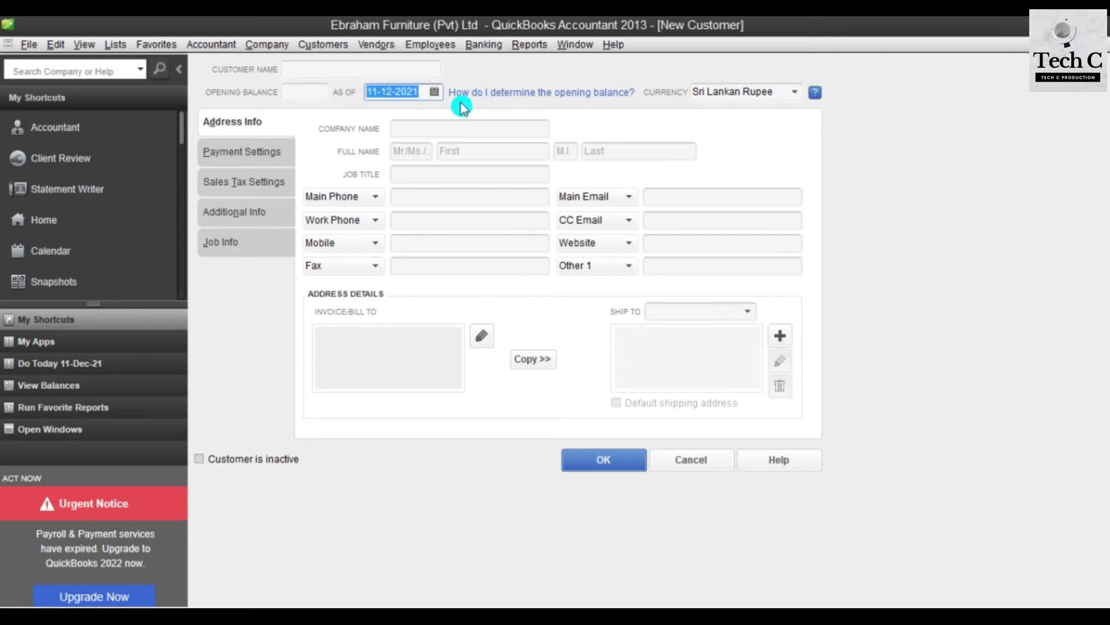
pyautogui.write('01/04/2')
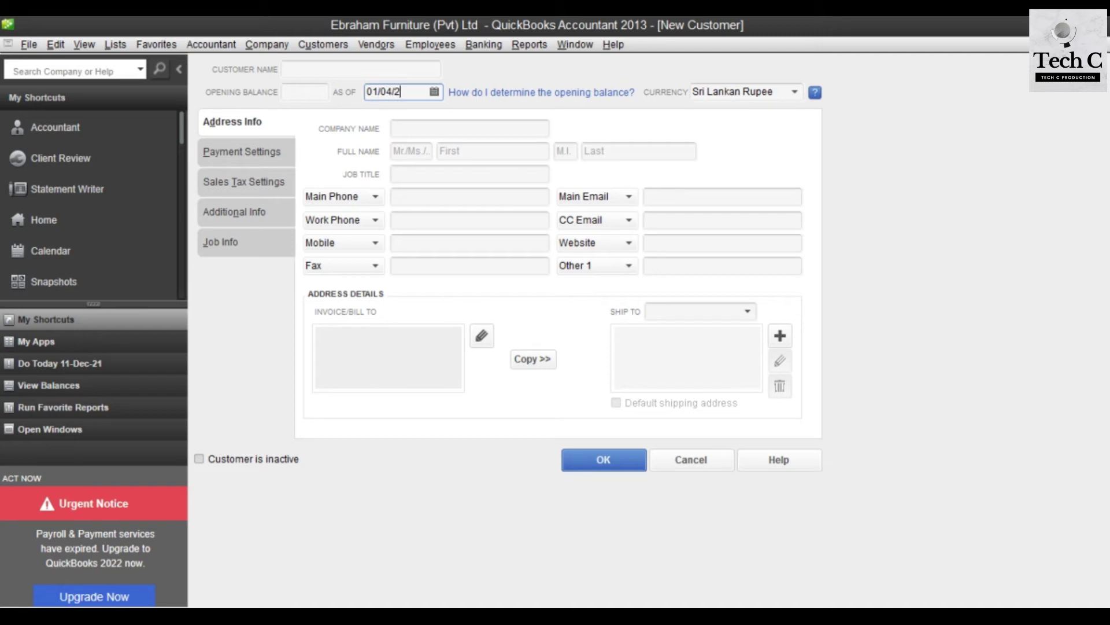
pyautogui.click(438, 102)
pyautogui.press('Tab')
# Step: Enter Brian Trade as the customer's company name from the Word table
pyautogui.moveTo(524, 581)
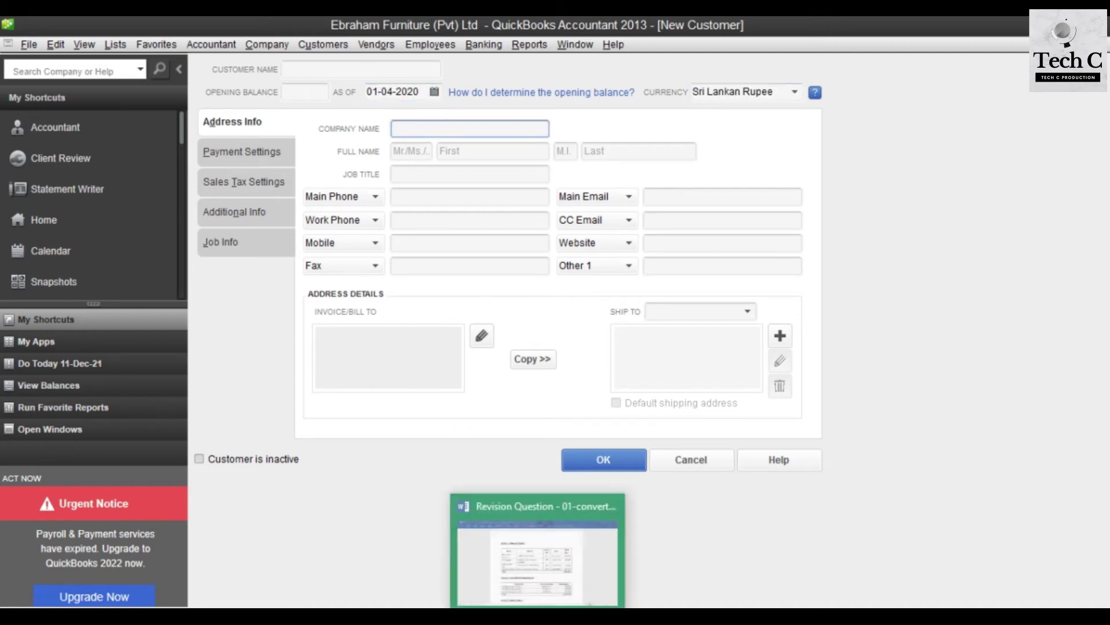
pyautogui.click(538, 532)
pyautogui.moveTo(347, 273); pyautogui.dragTo(309, 256)
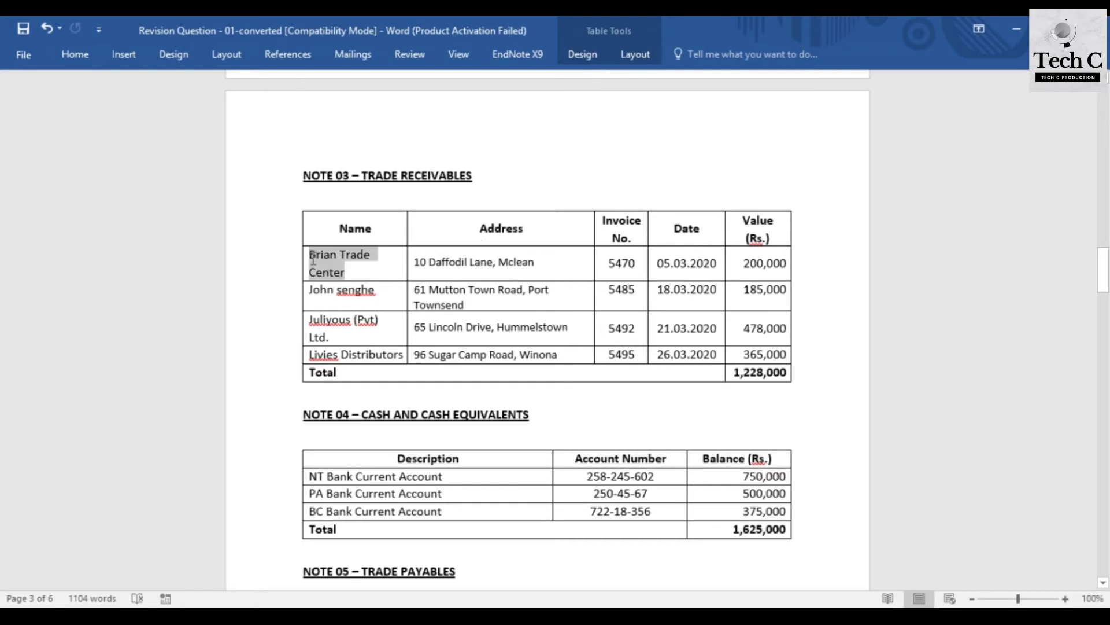
pyautogui.click(538, 532)
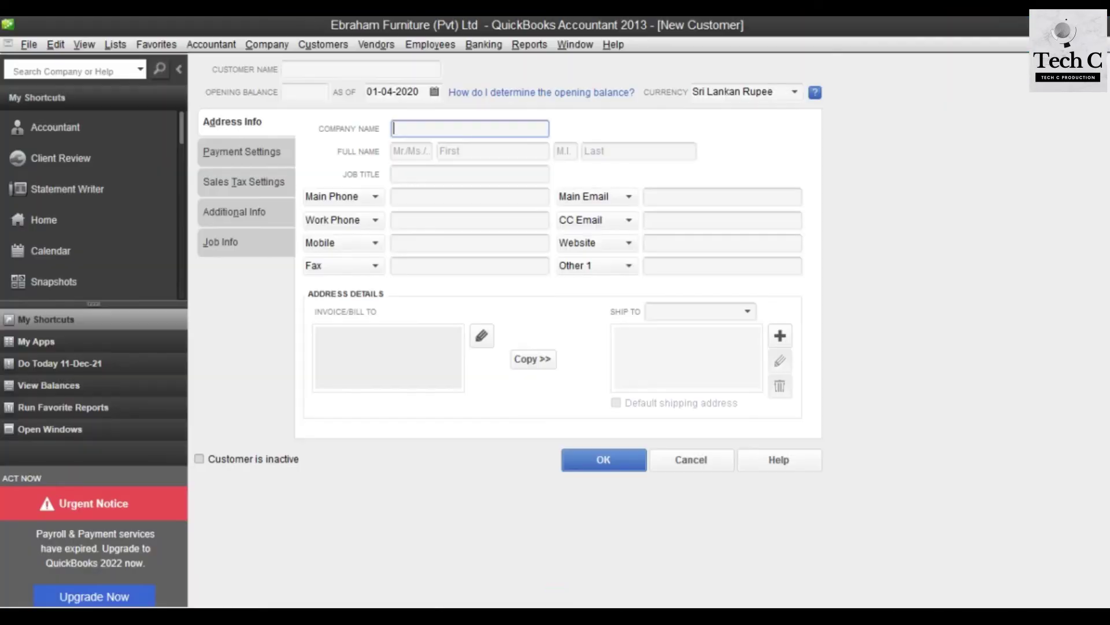
pyautogui.write('Brian Trade')
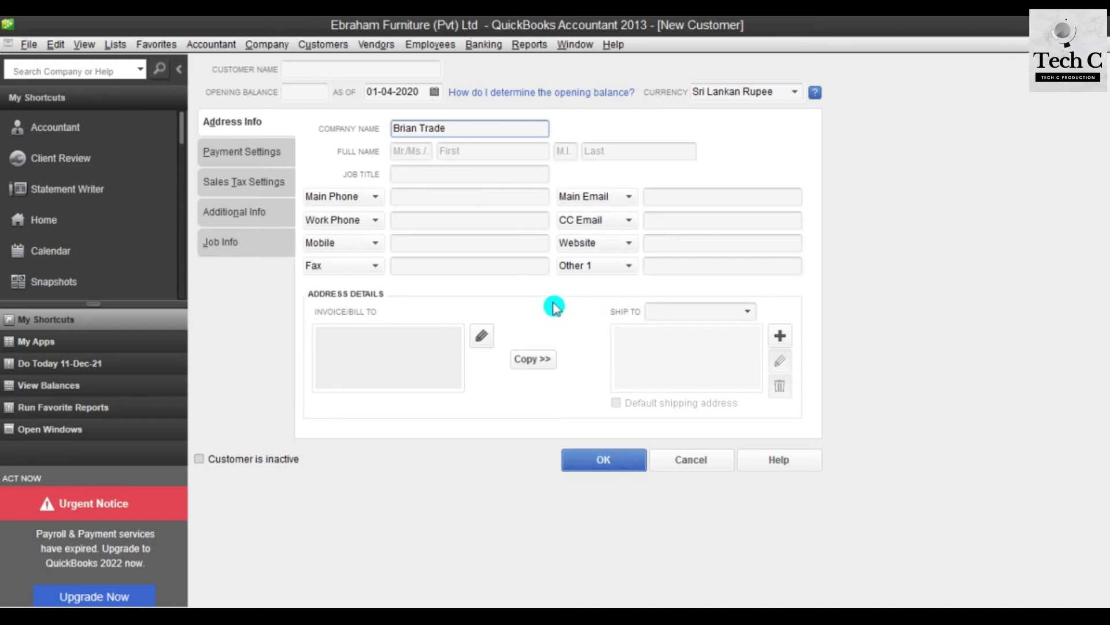
# Step: Paste the Word address into Bill To, copy it to Ship To, and save the customer
pyautogui.moveTo(558, 601)
pyautogui.click(521, 555)
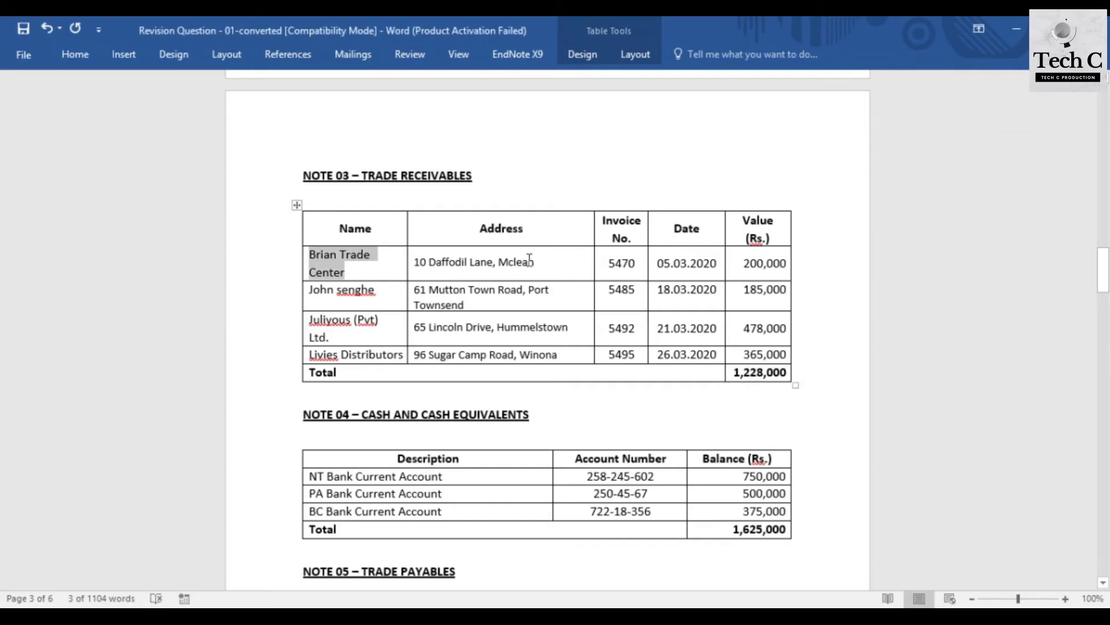
pyautogui.moveTo(542, 262); pyautogui.dragTo(425, 265)
pyautogui.hotkey('ctrl', 'c')
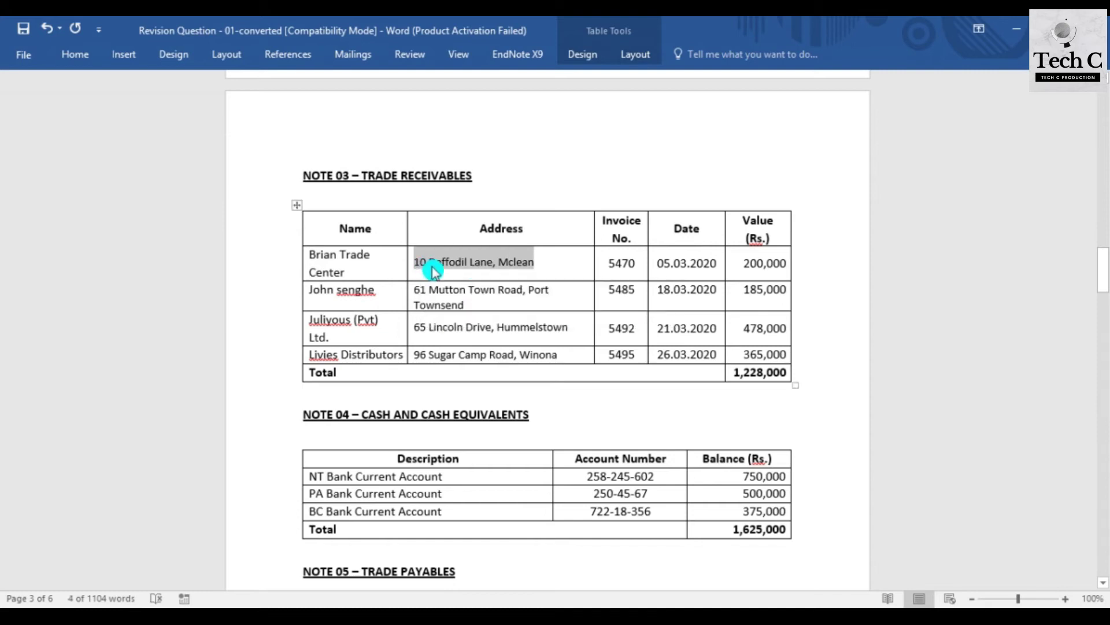
pyautogui.click(559, 601)
pyautogui.click(372, 328)
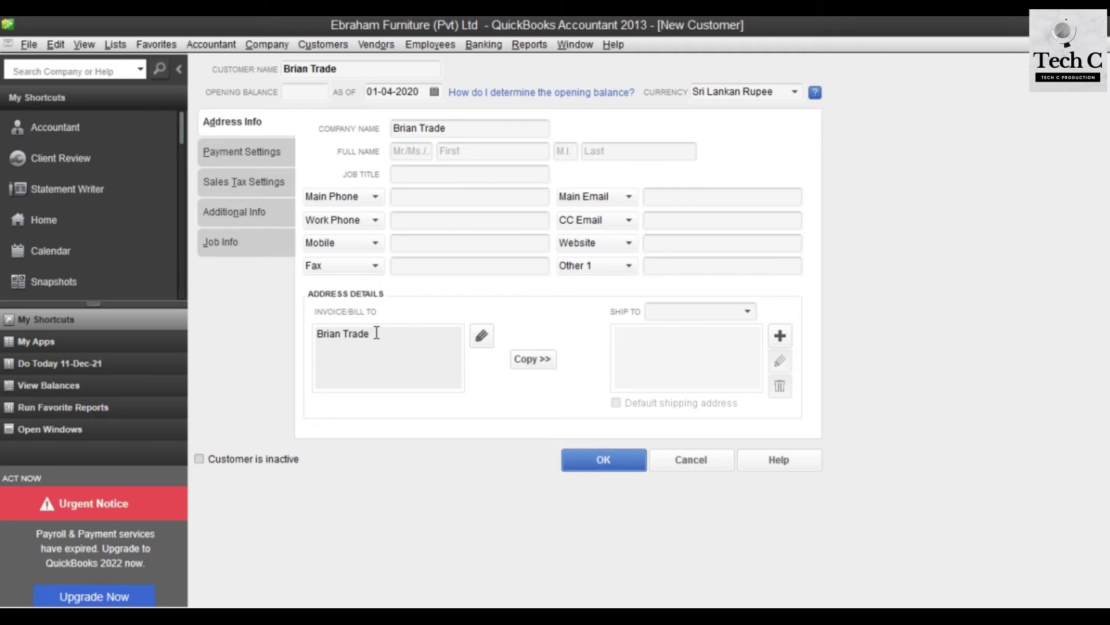
pyautogui.hotkey('ctrl', 'v')
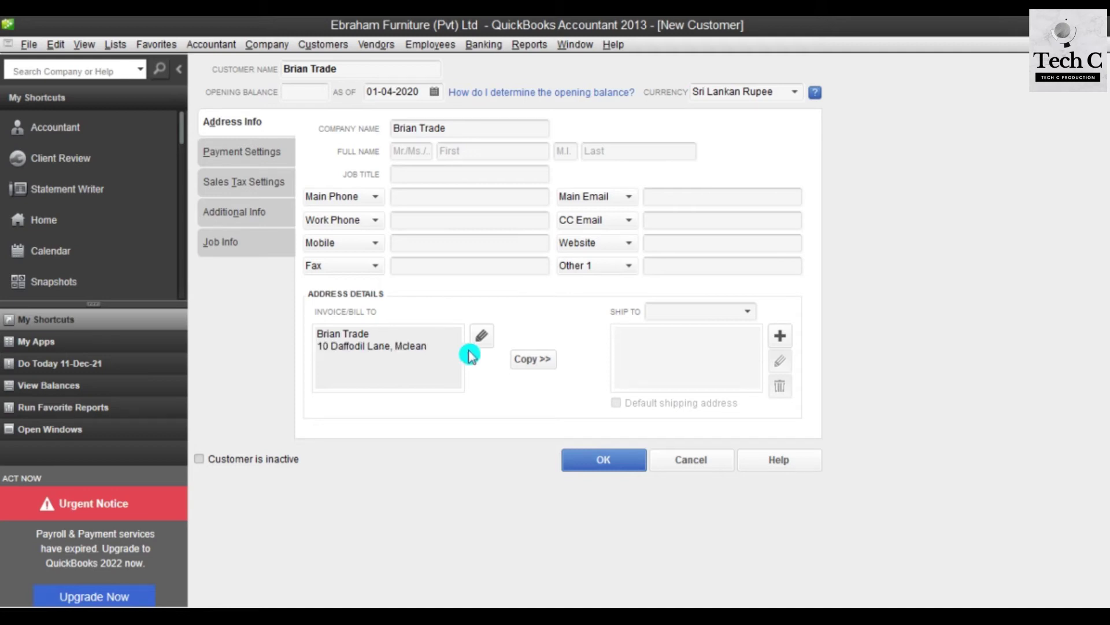
pyautogui.click(523, 360)
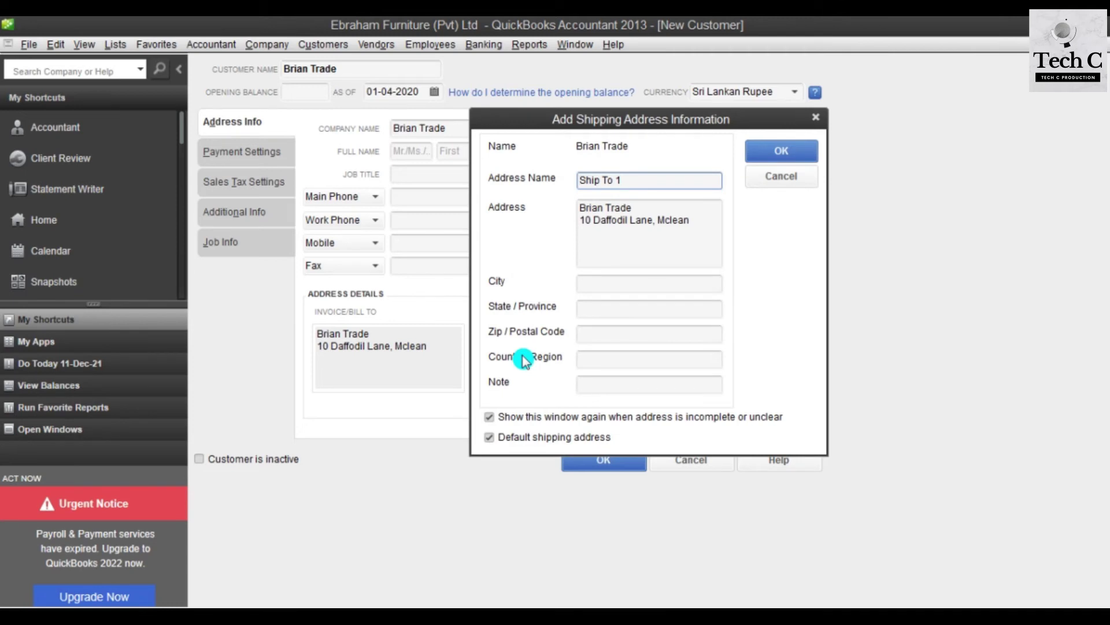
pyautogui.click(780, 150)
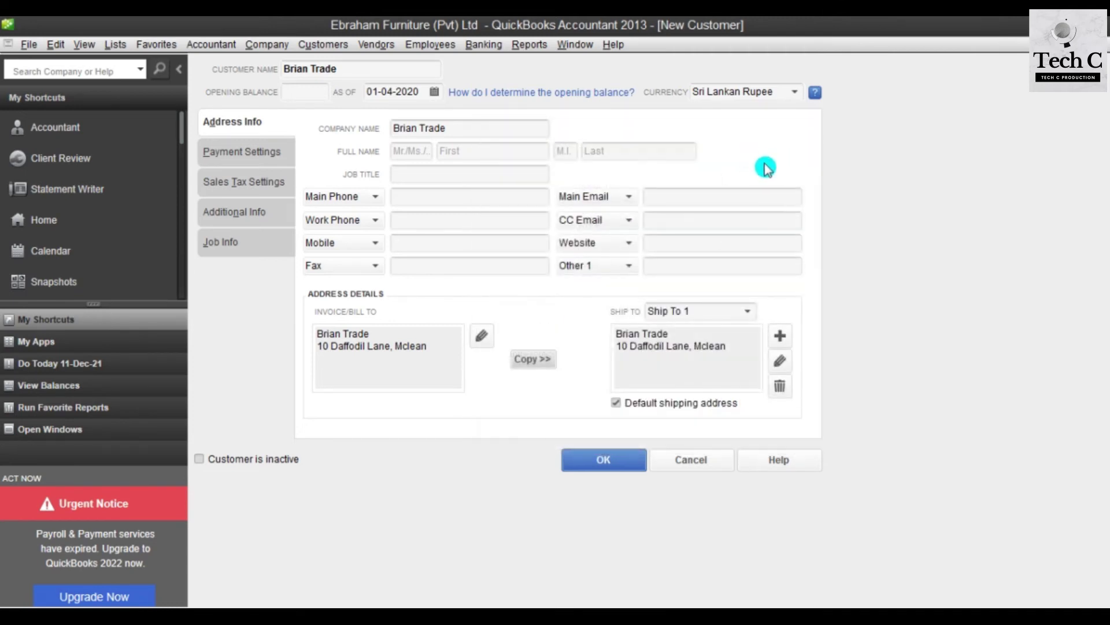
pyautogui.click(601, 466)
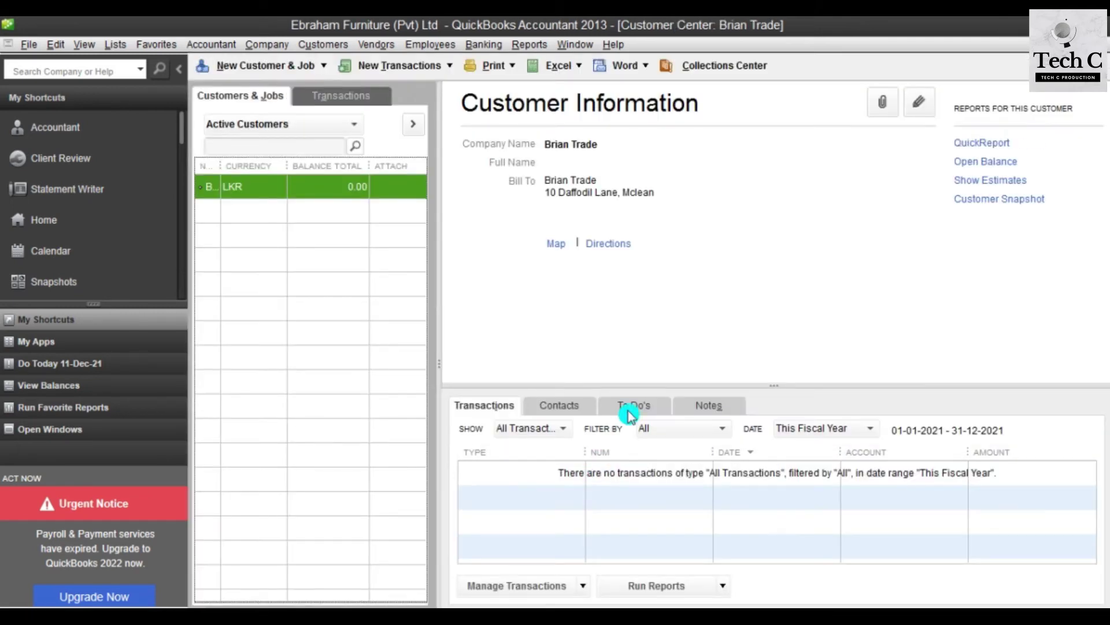
# Step: Start a second new customer with opening balance as-of date 01-04-2020
pyautogui.click(291, 69)
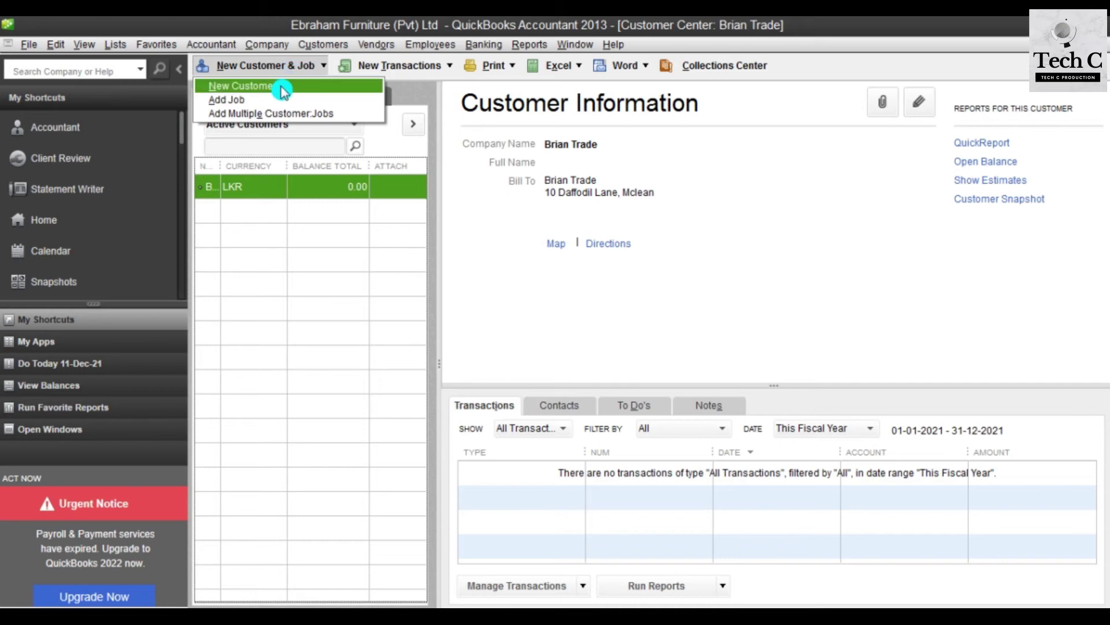
pyautogui.click(281, 86)
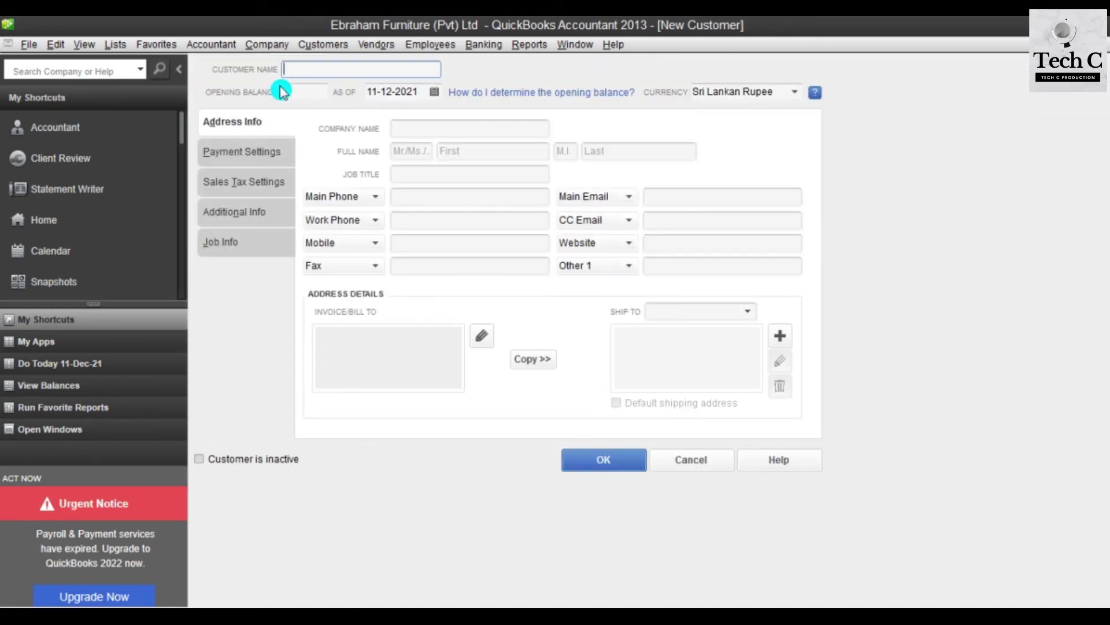
pyautogui.click(415, 93)
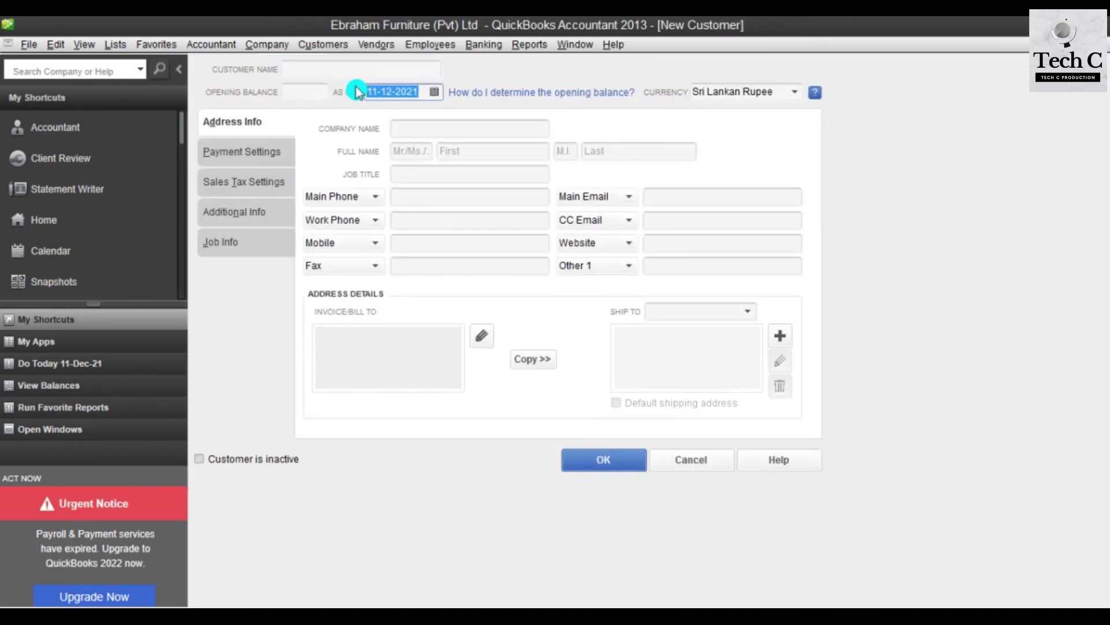
pyautogui.write('01/04/2020')
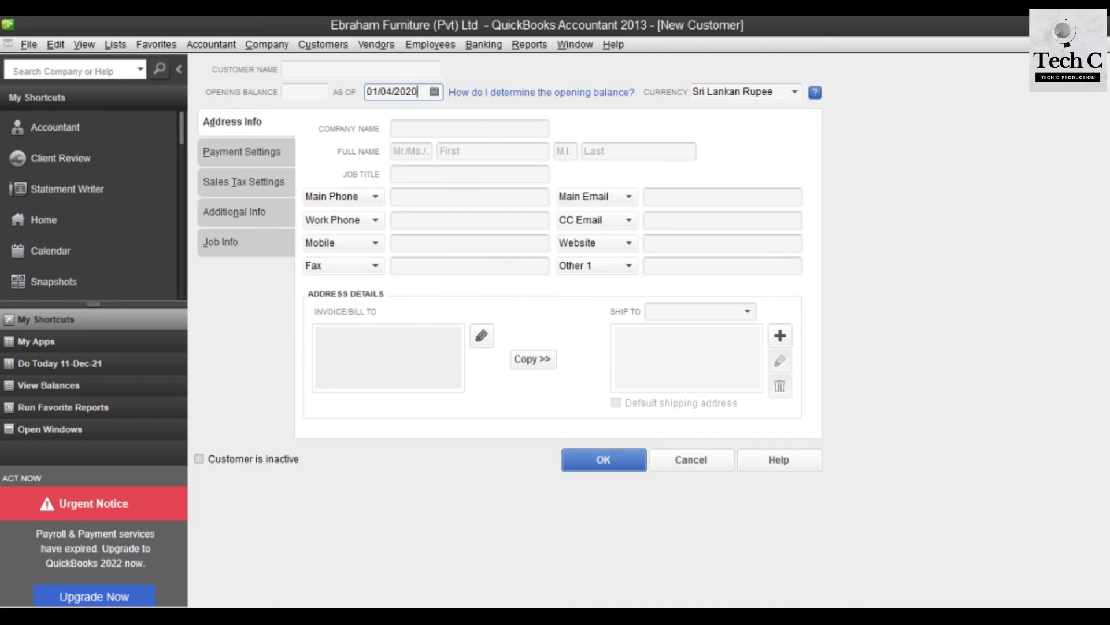
pyautogui.press('Tab')
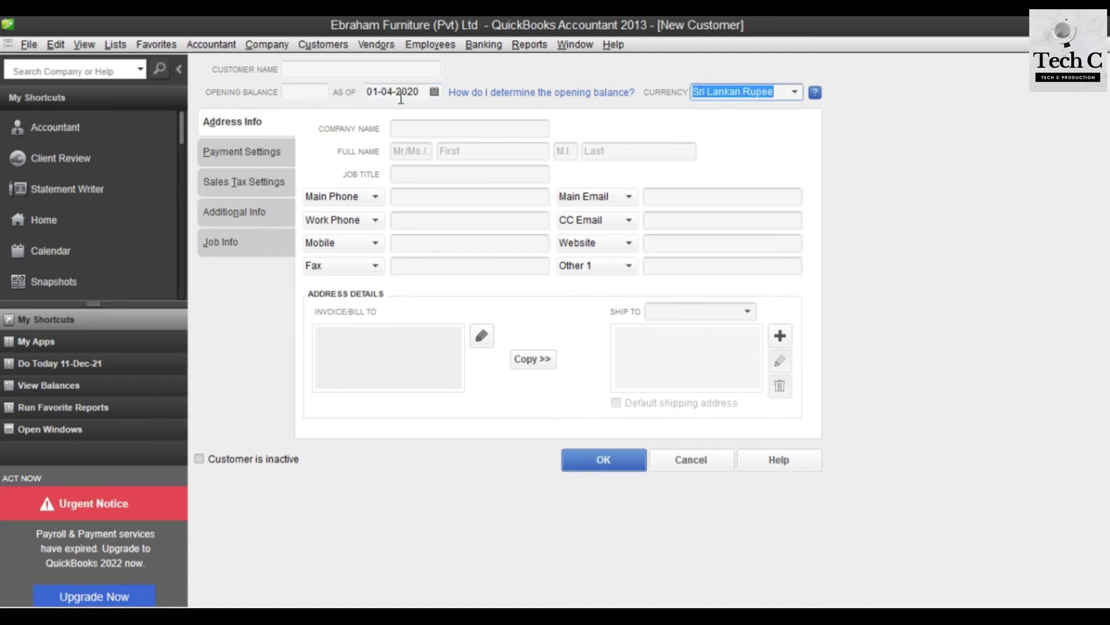
pyautogui.click(470, 129)
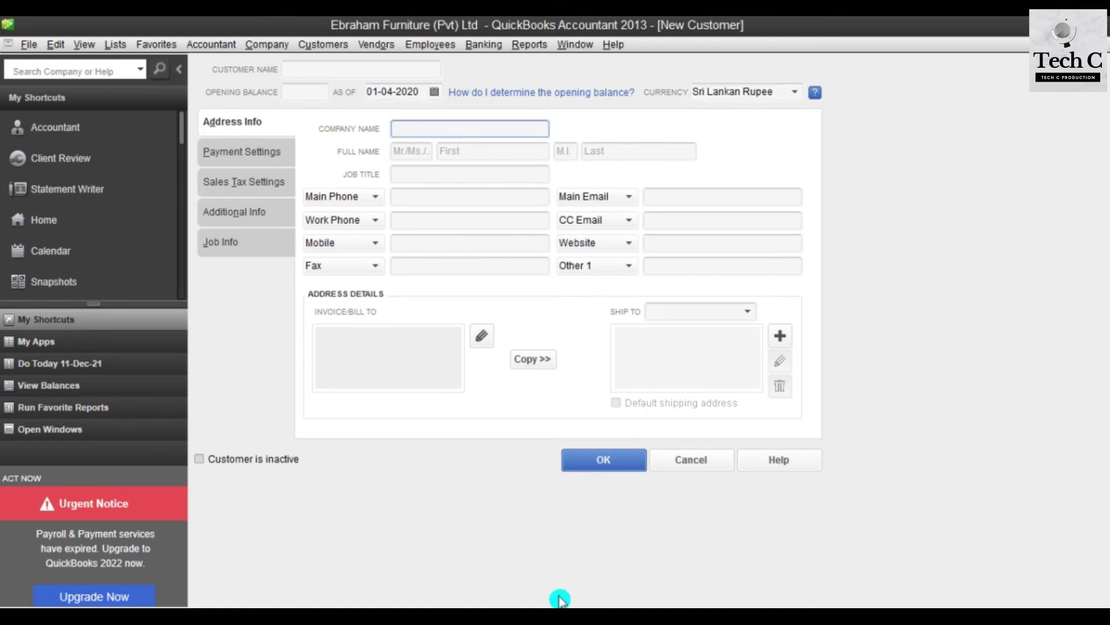
# Step: Fill in the second customer's company name from the Word table
pyautogui.moveTo(560, 599)
pyautogui.click(534, 547)
pyautogui.moveTo(377, 291); pyautogui.dragTo(314, 290)
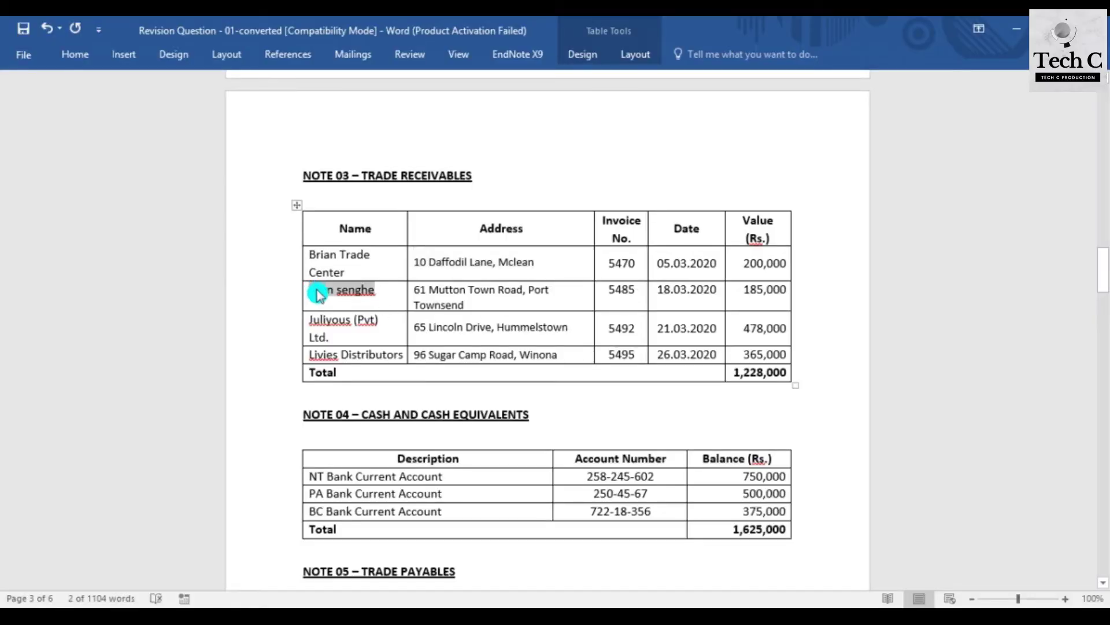
pyautogui.moveTo(570, 604)
pyautogui.click(572, 550)
pyautogui.hotkey('ctrl', 'v')
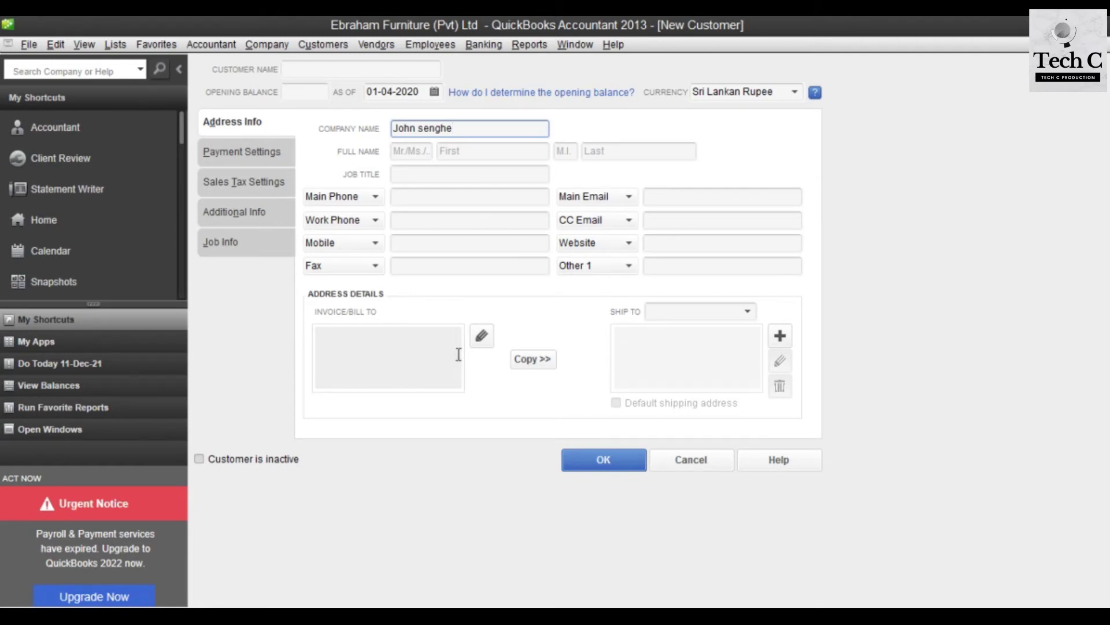
# Step: Paste the second customer's address into Bill To, copy it to Ship To, and save
pyautogui.click(448, 346)
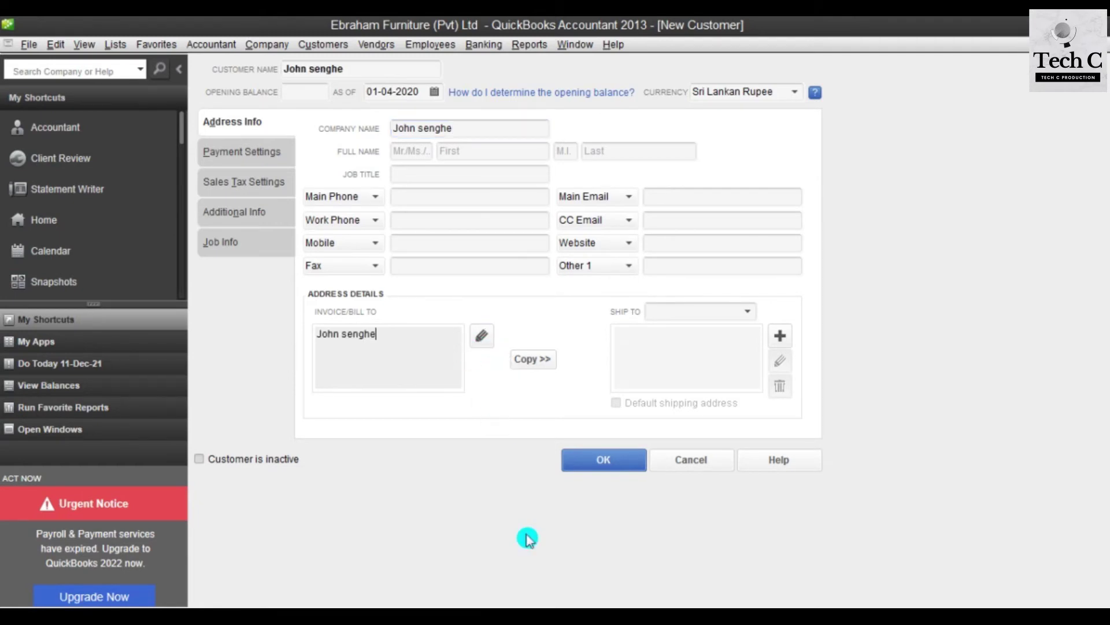
pyautogui.hotkey('alt', 'Tab')
pyautogui.moveTo(515, 305); pyautogui.dragTo(415, 289)
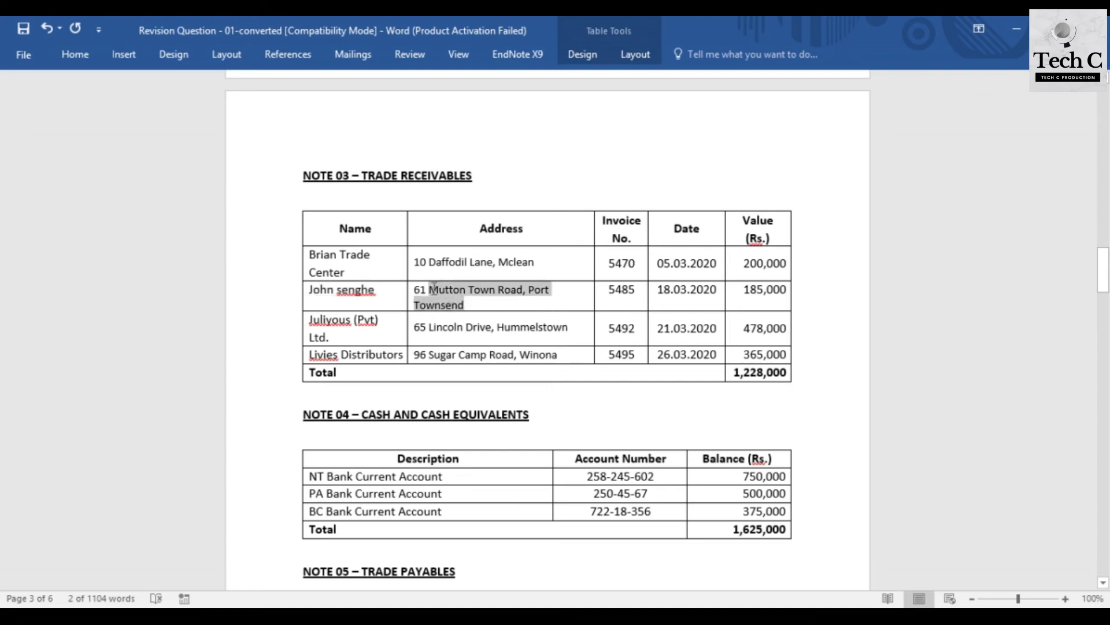
pyautogui.hotkey('alt', 'Tab')
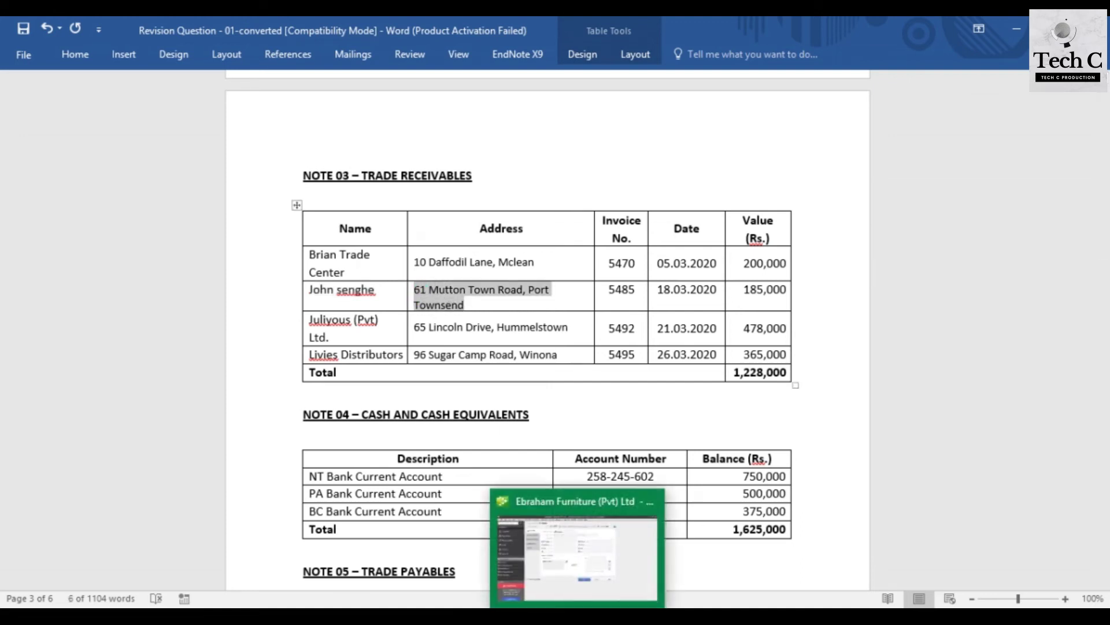
pyautogui.press('Return')
pyautogui.hotkey('ctrl', 'v')
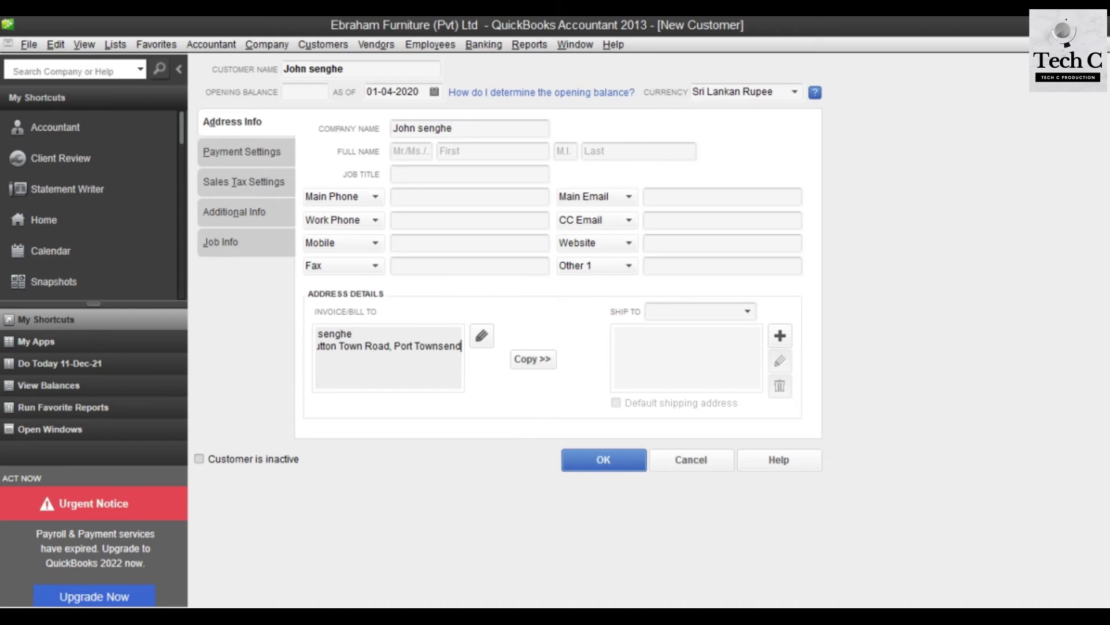
pyautogui.click(532, 358)
pyautogui.click(775, 151)
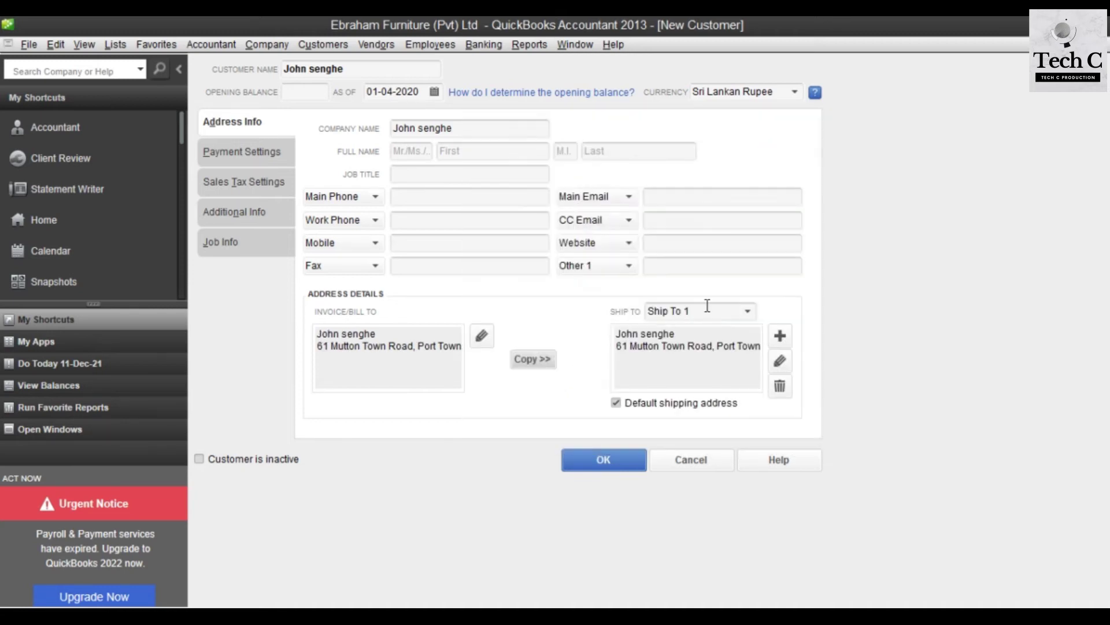
pyautogui.click(626, 451)
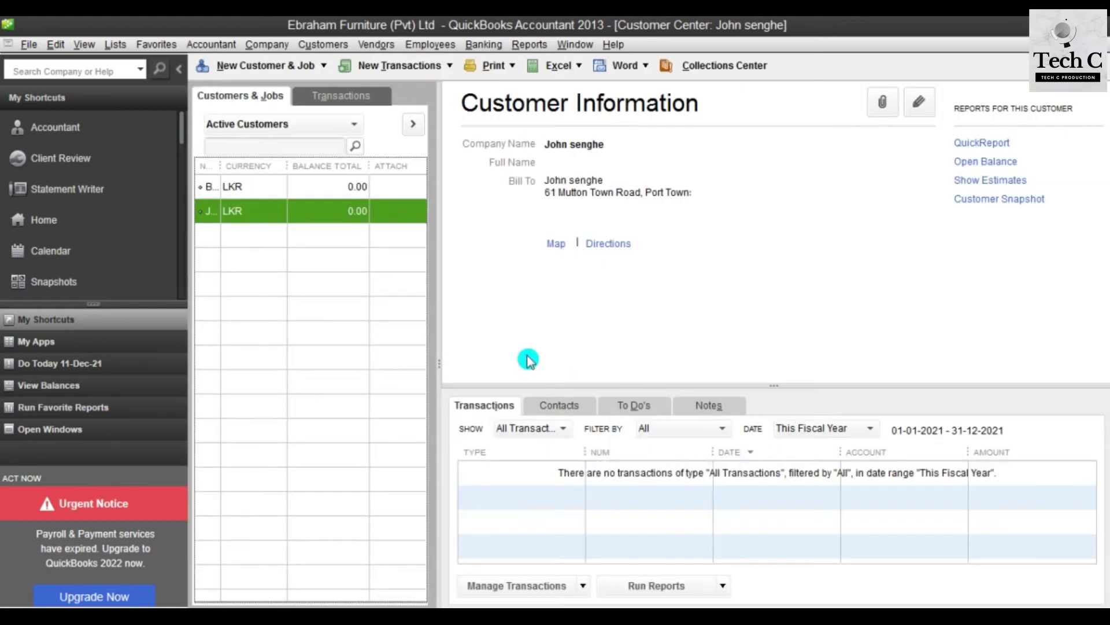
pyautogui.click(245, 71)
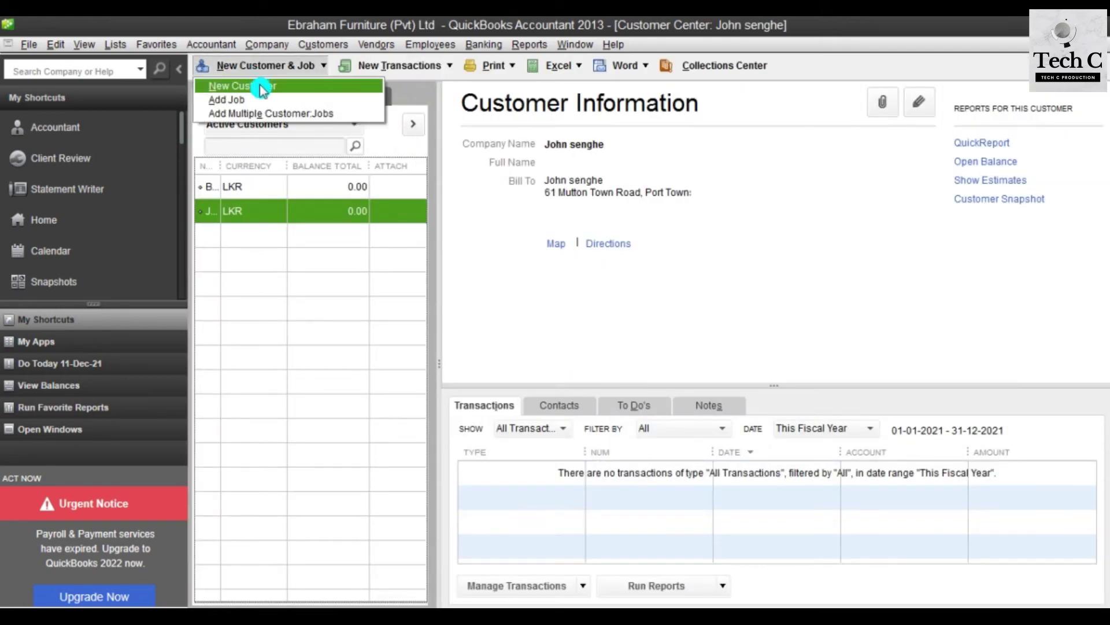
# Step: Start a third new customer with opening balance as-of date 01-04-2020
pyautogui.click(259, 86)
pyautogui.click(426, 95)
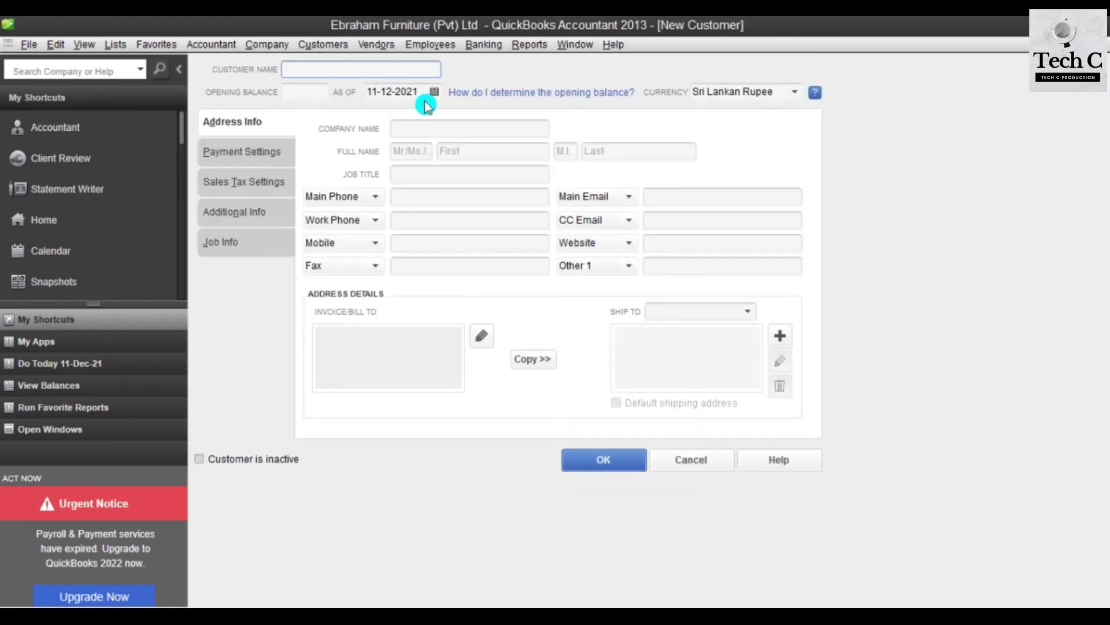
pyautogui.click(356, 96)
pyautogui.write('01/04/2020')
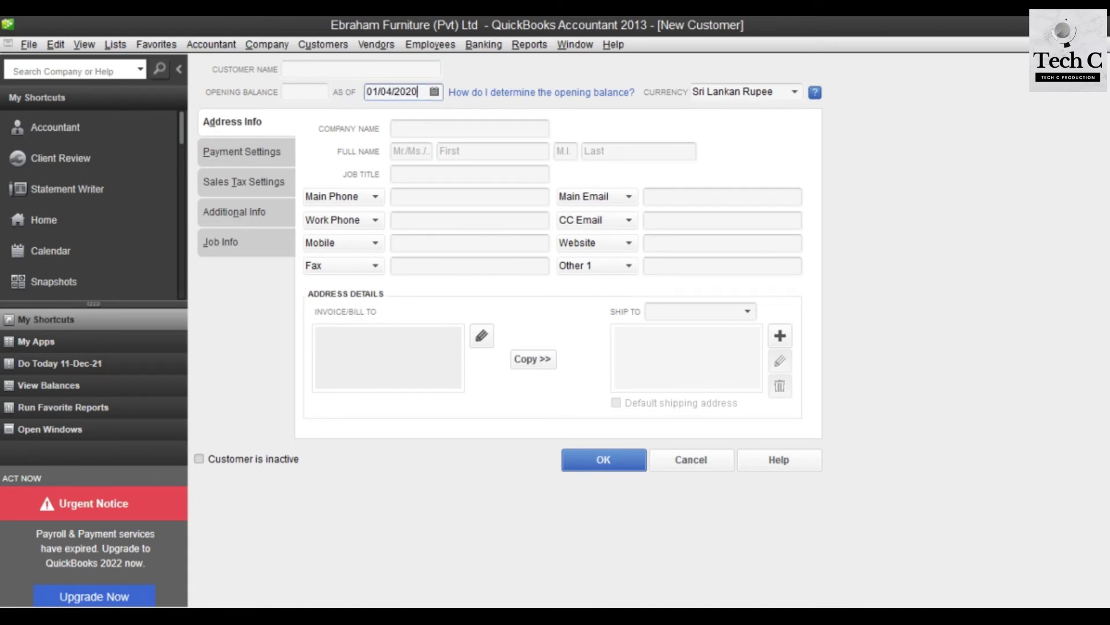
pyautogui.press('Tab')
pyautogui.press('Tab')
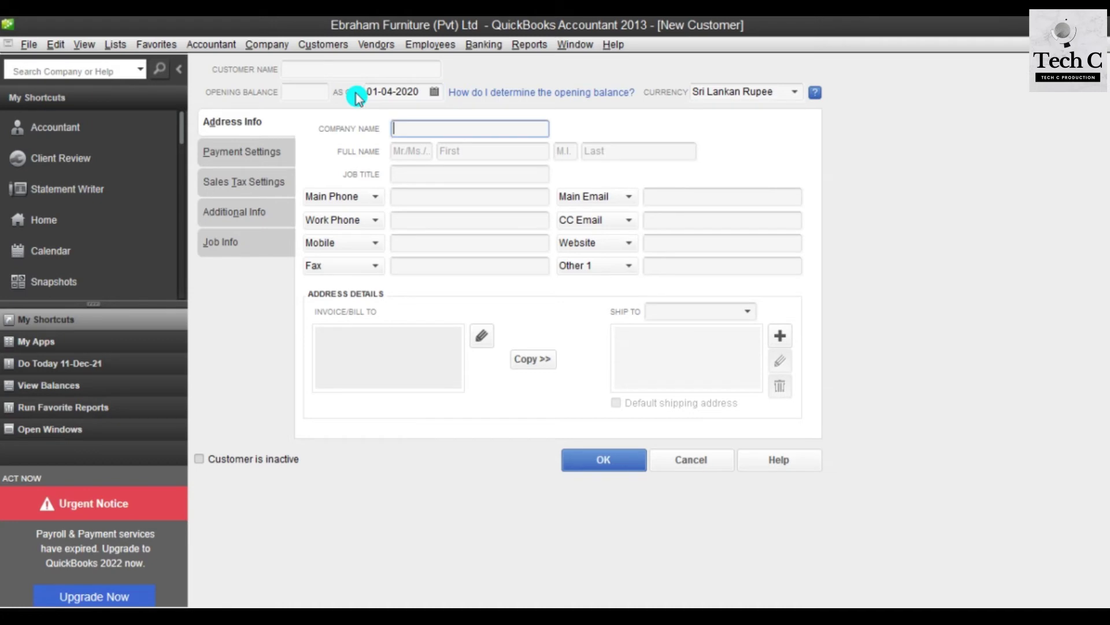
# Step: Enter Juliyous (Pvt) as the company name, copied from the Word table
pyautogui.click(523, 526)
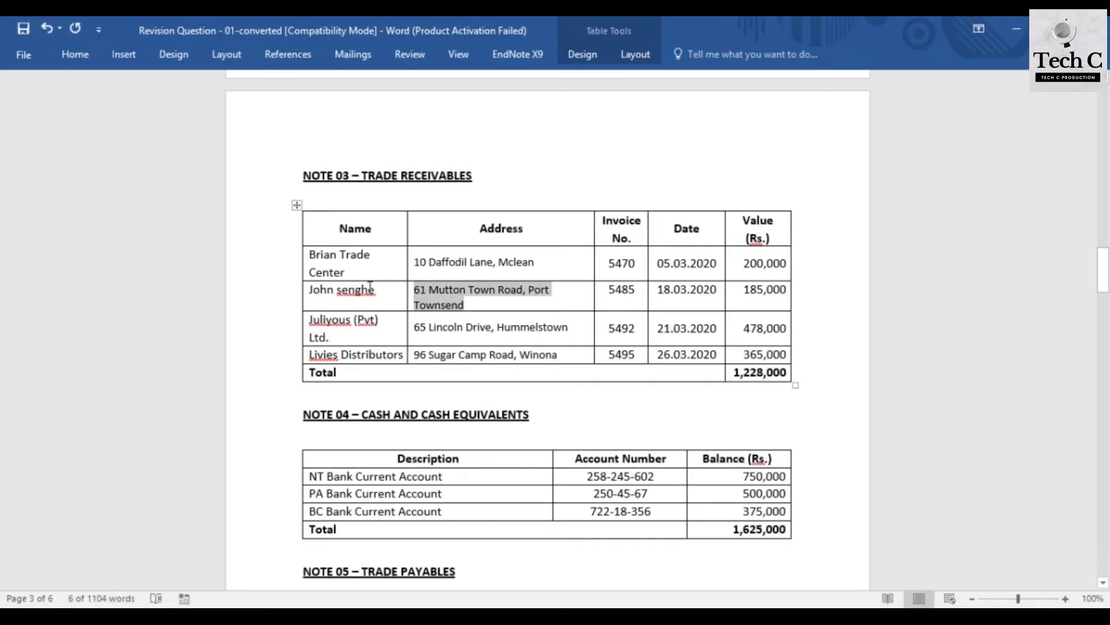
pyautogui.moveTo(330, 337); pyautogui.dragTo(309, 320)
pyautogui.hotkey('ctrl', 'c')
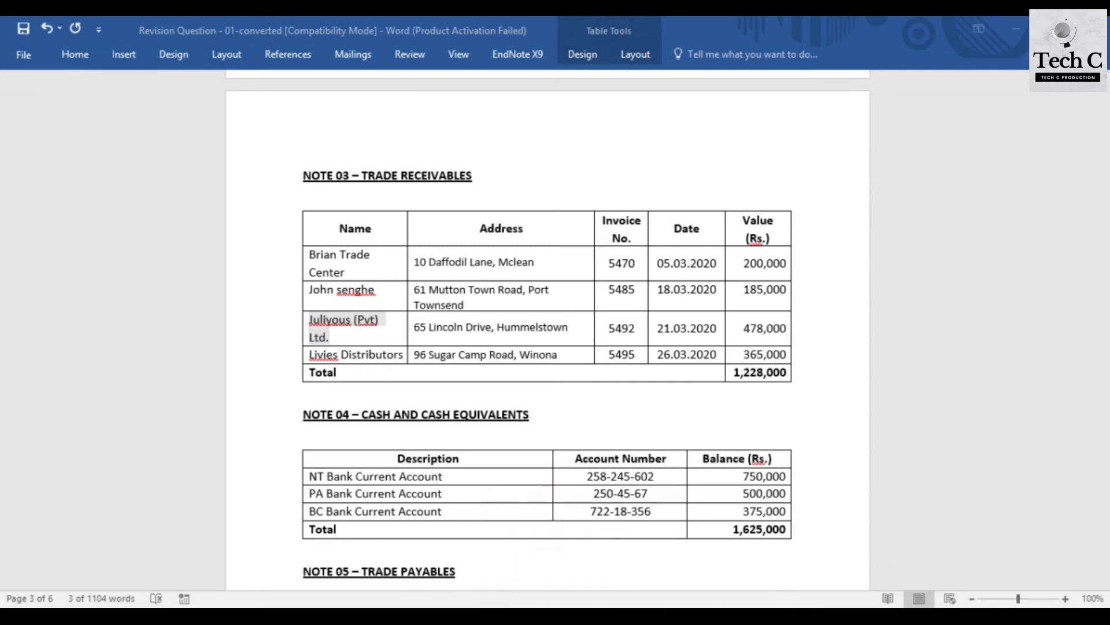
pyautogui.click(533, 597)
pyautogui.hotkey('ctrl', 'v')
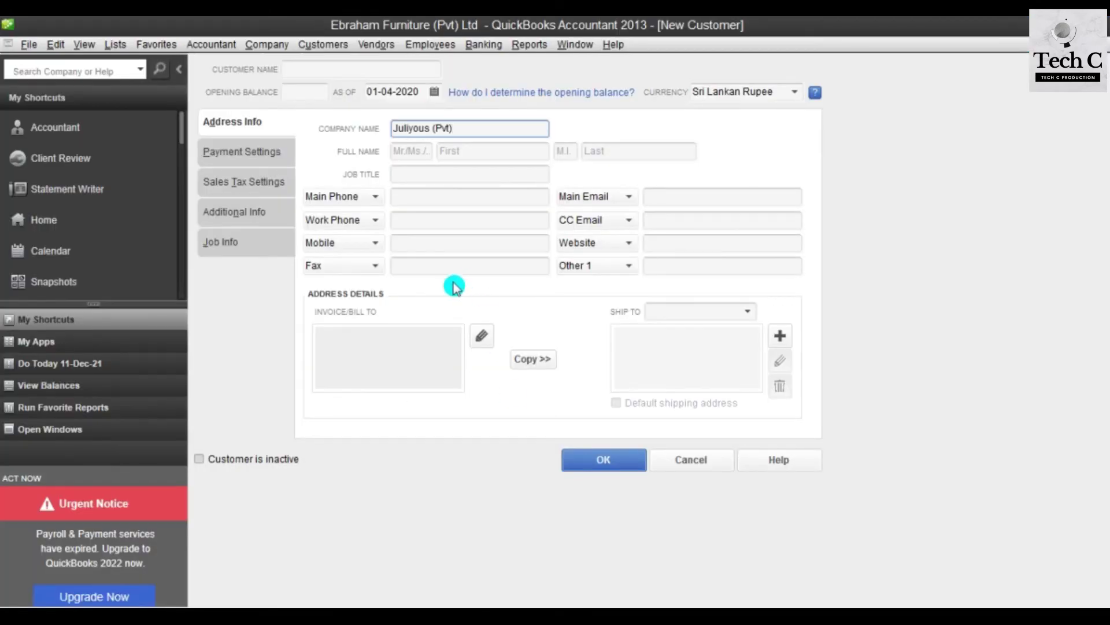
# Step: Paste the Juliyous address into Bill To, copy it to Ship To, and save the customer
pyautogui.click(453, 349)
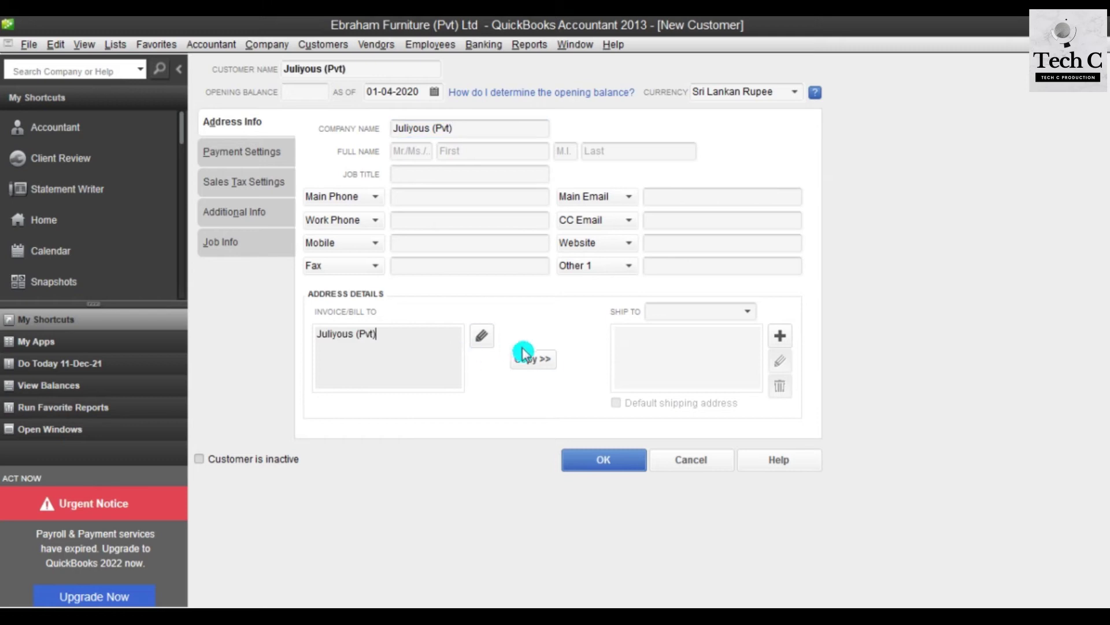
pyautogui.hotkey('alt', 'Tab')
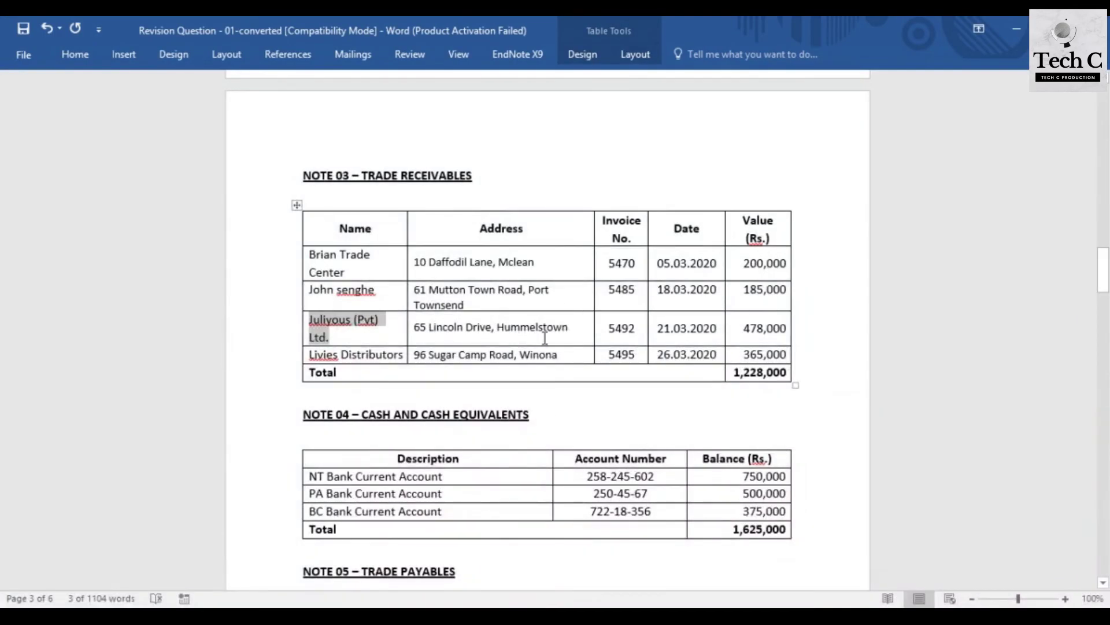
pyautogui.moveTo(571, 328); pyautogui.dragTo(414, 327)
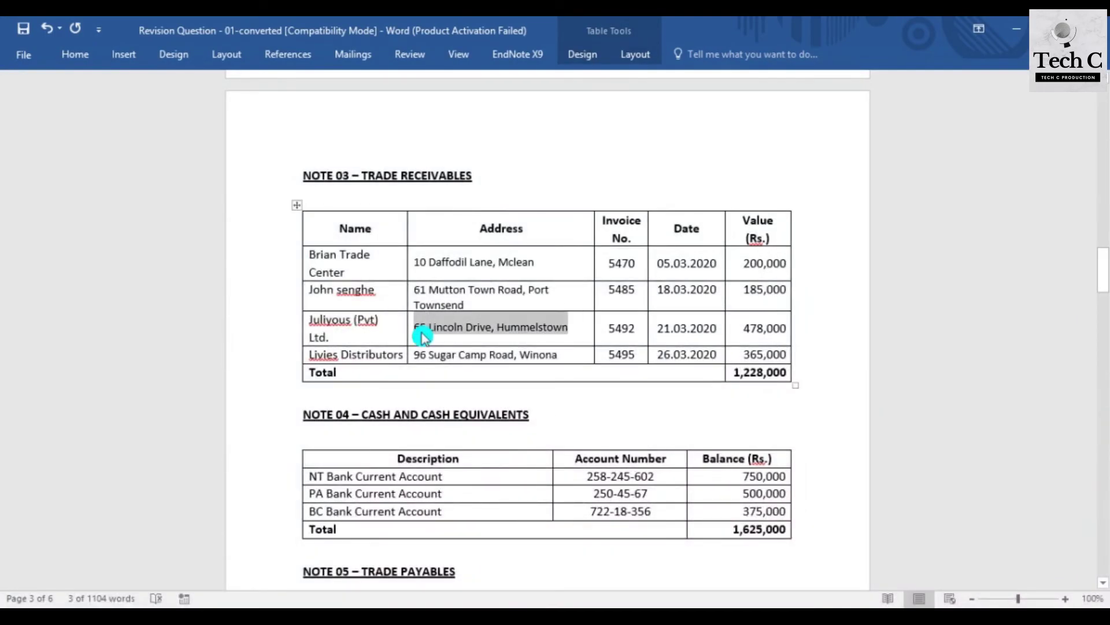
pyautogui.hotkey('alt', 'Tab')
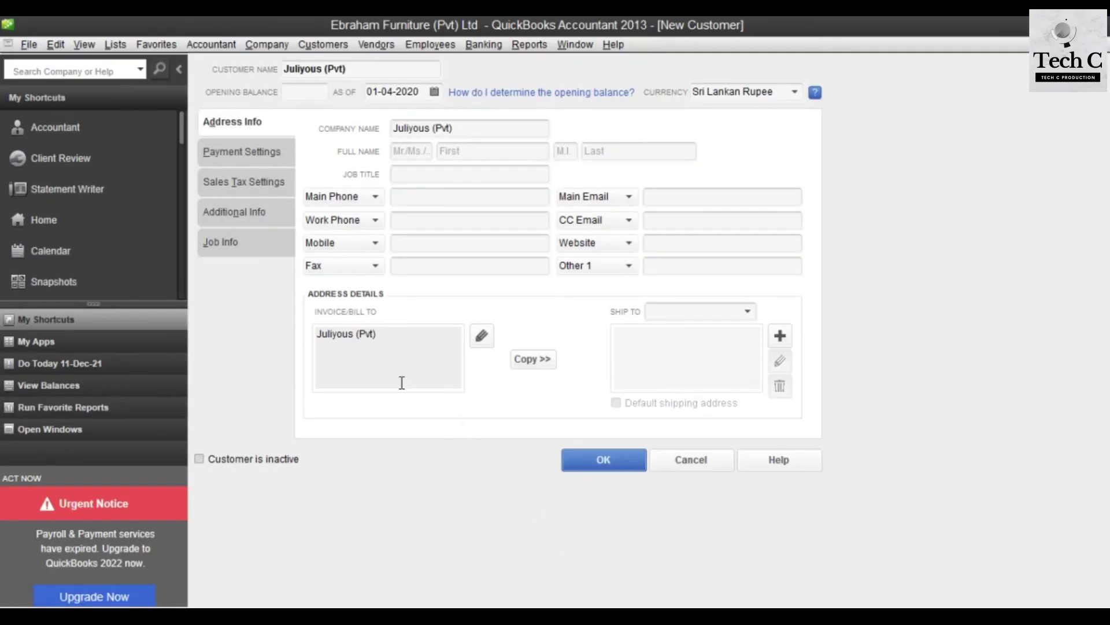
pyautogui.hotkey('ctrl', 'v')
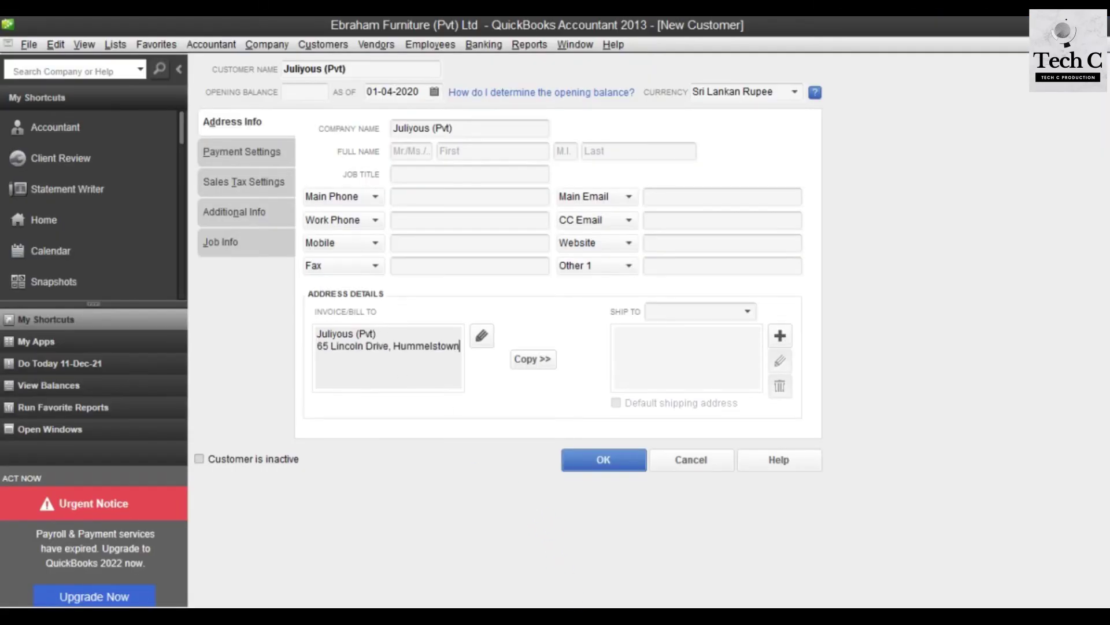
pyautogui.click(532, 358)
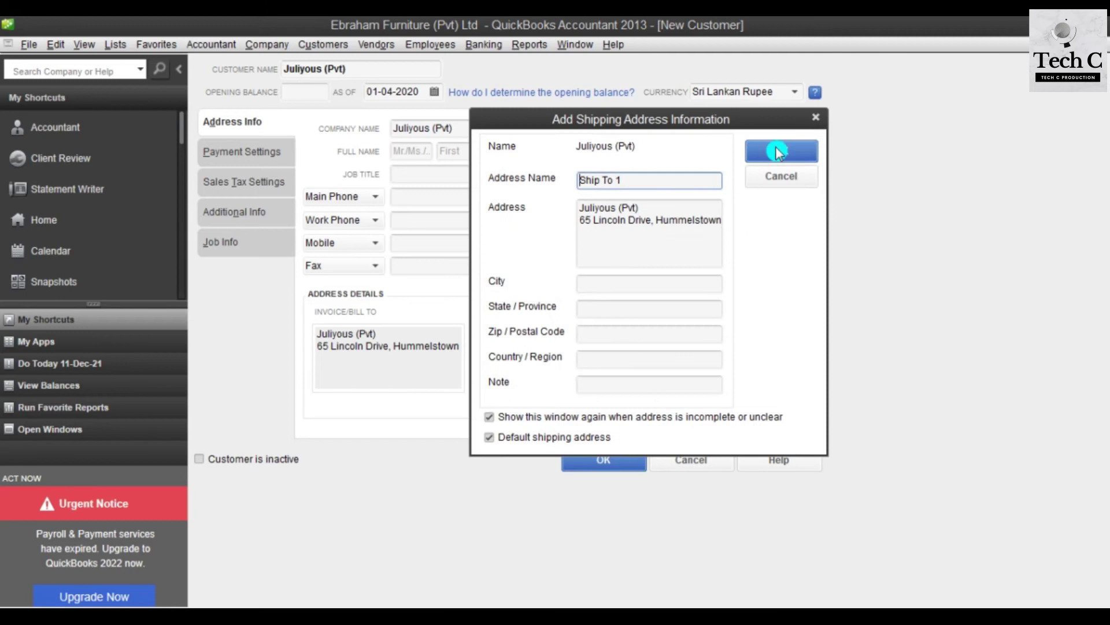
pyautogui.click(777, 150)
pyautogui.click(613, 461)
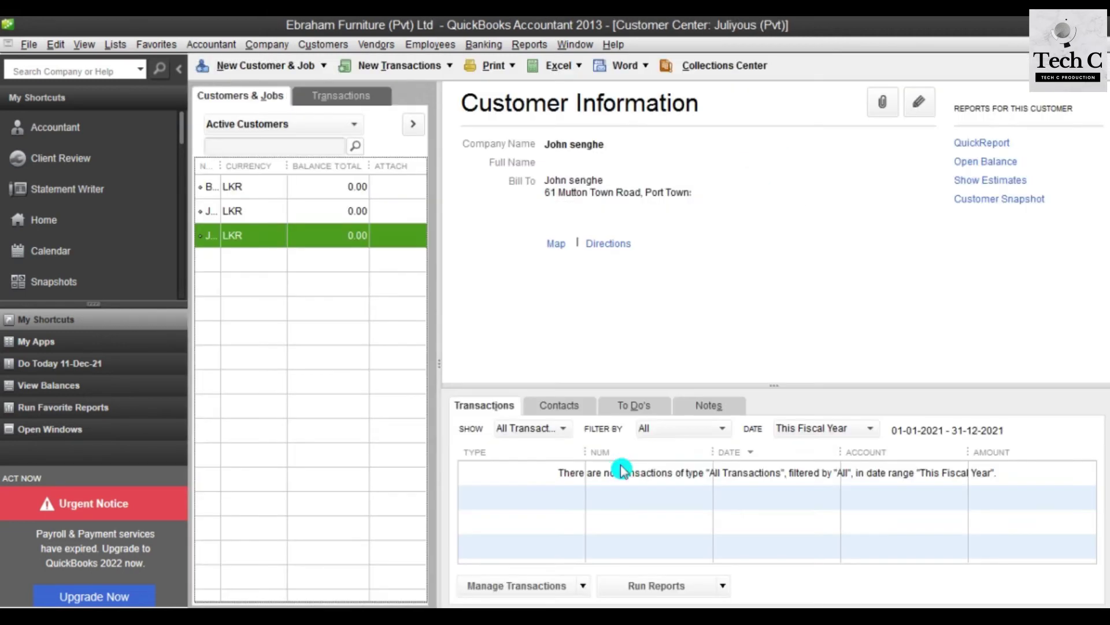
pyautogui.click(258, 68)
# Step: Start a fourth new customer with opening balance as-of date 01-04-2020
pyautogui.click(273, 86)
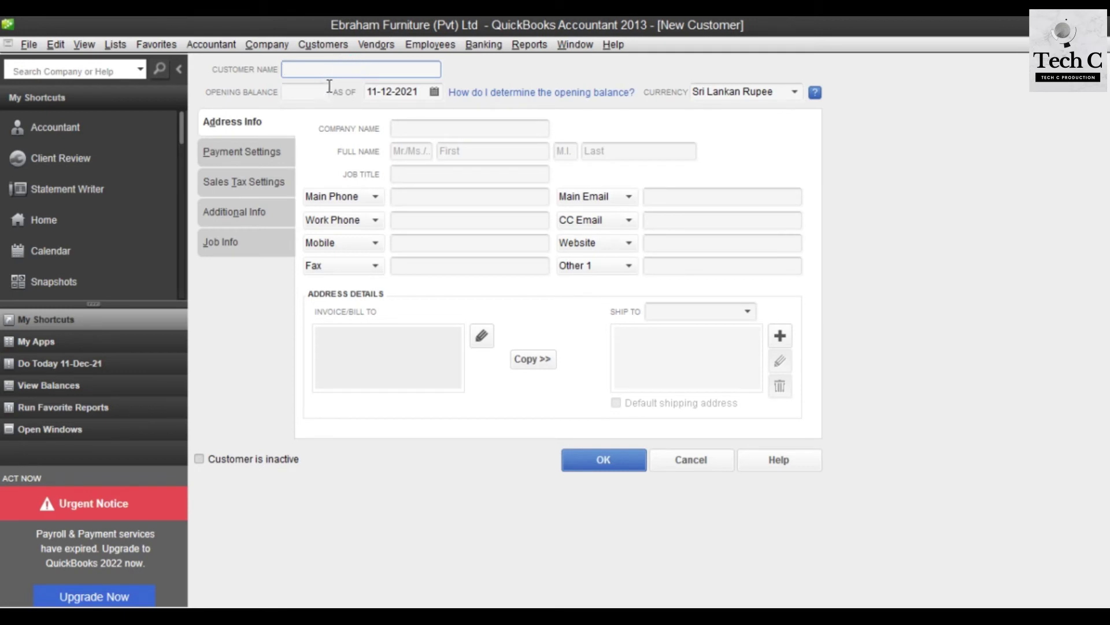
pyautogui.moveTo(426, 91); pyautogui.dragTo(360, 91)
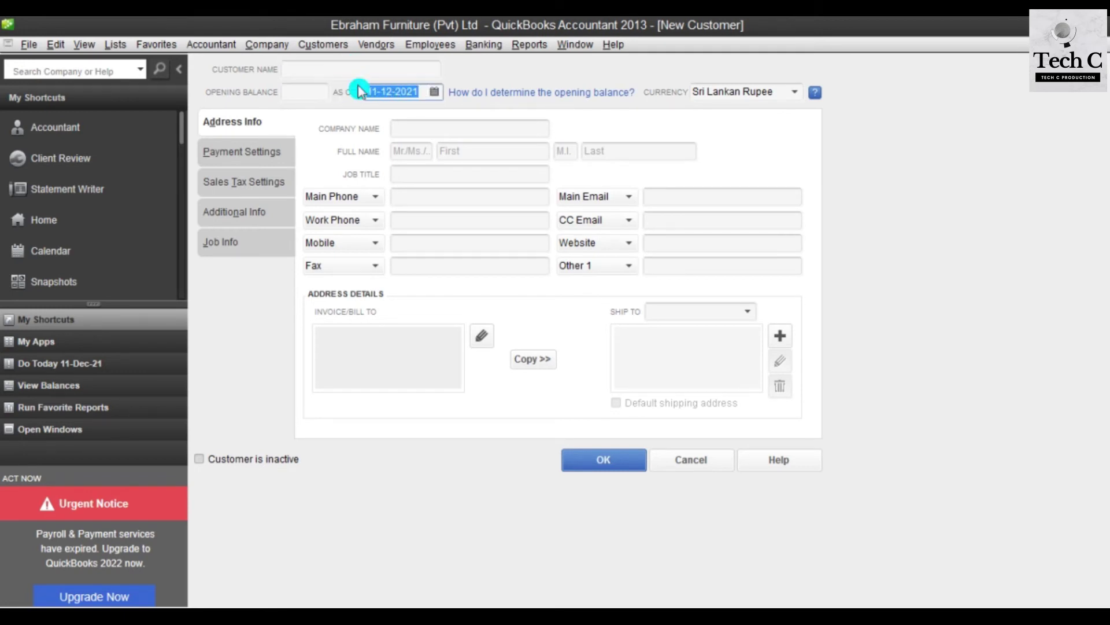
pyautogui.write('01/04/2020')
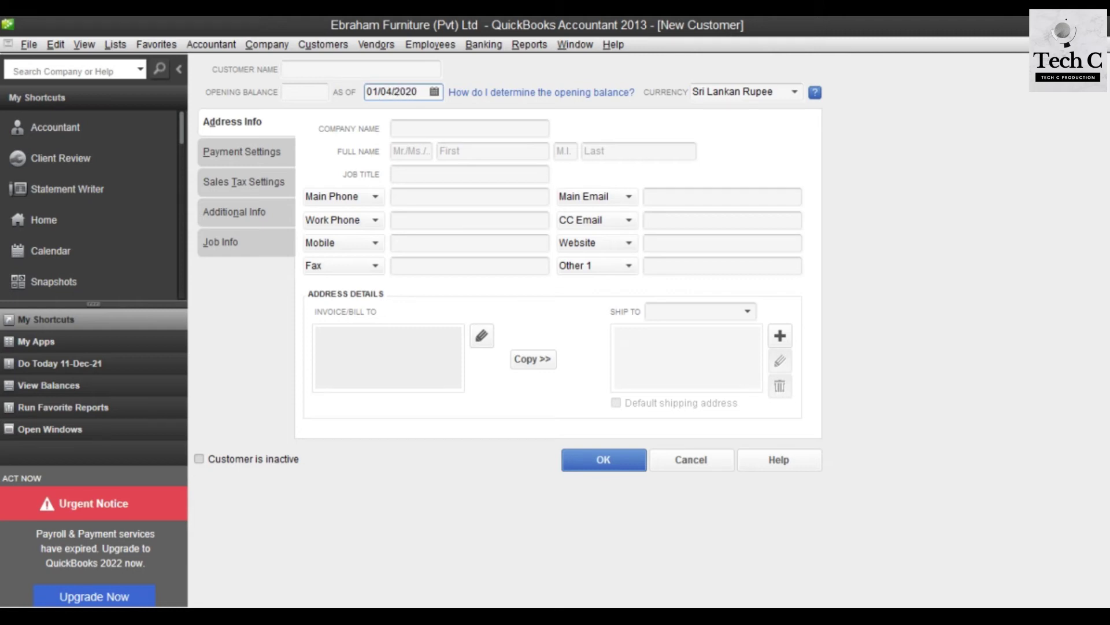
pyautogui.press('Tab')
pyautogui.press('Tab')
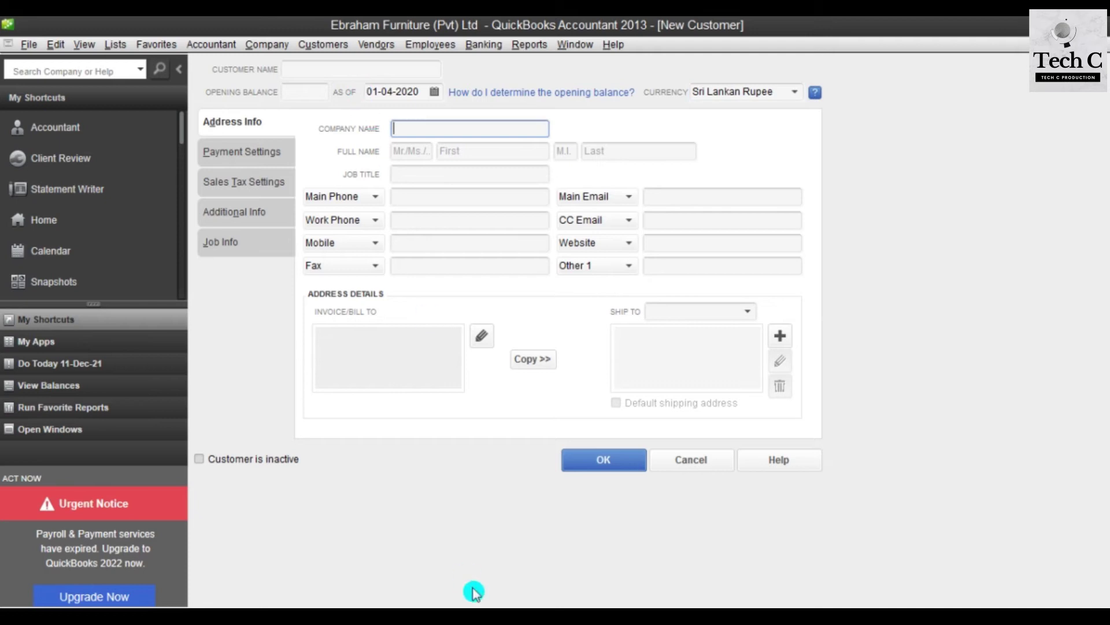
# Step: Enter Livies Distributors as the company name from the Word table
pyautogui.click(473, 591)
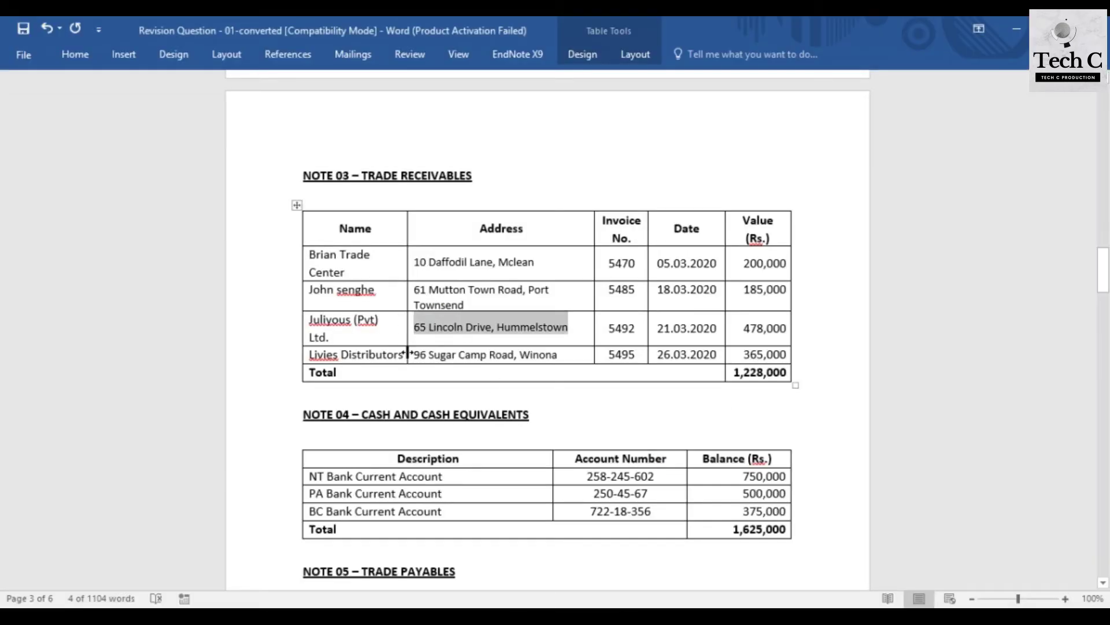
pyautogui.moveTo(403, 357); pyautogui.dragTo(315, 359)
pyautogui.click(580, 607)
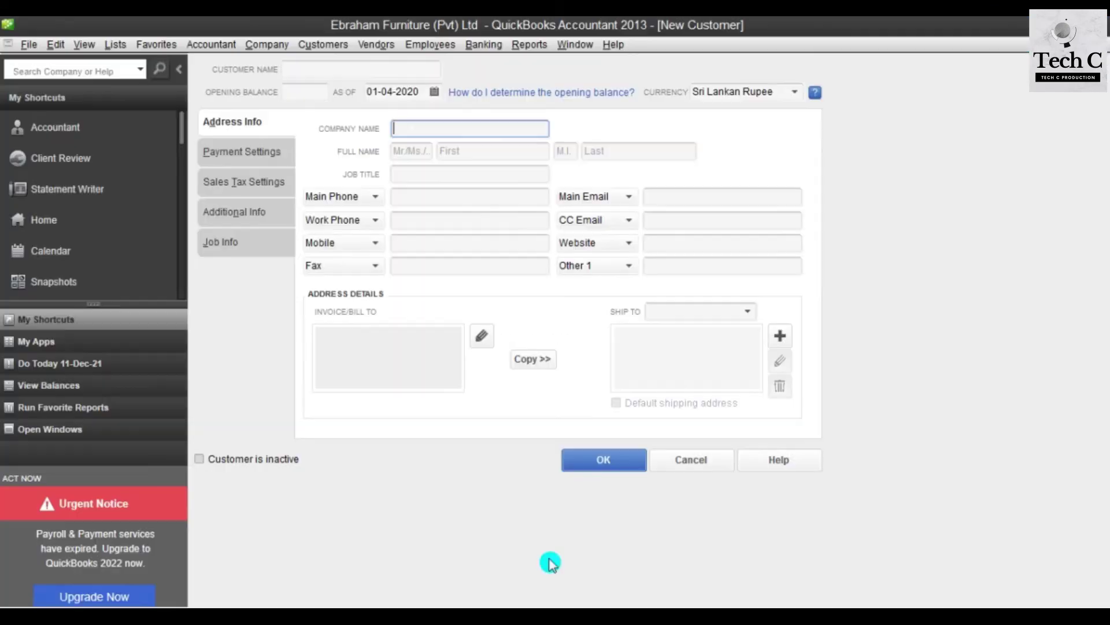
pyautogui.hotkey('ctrl', 'v')
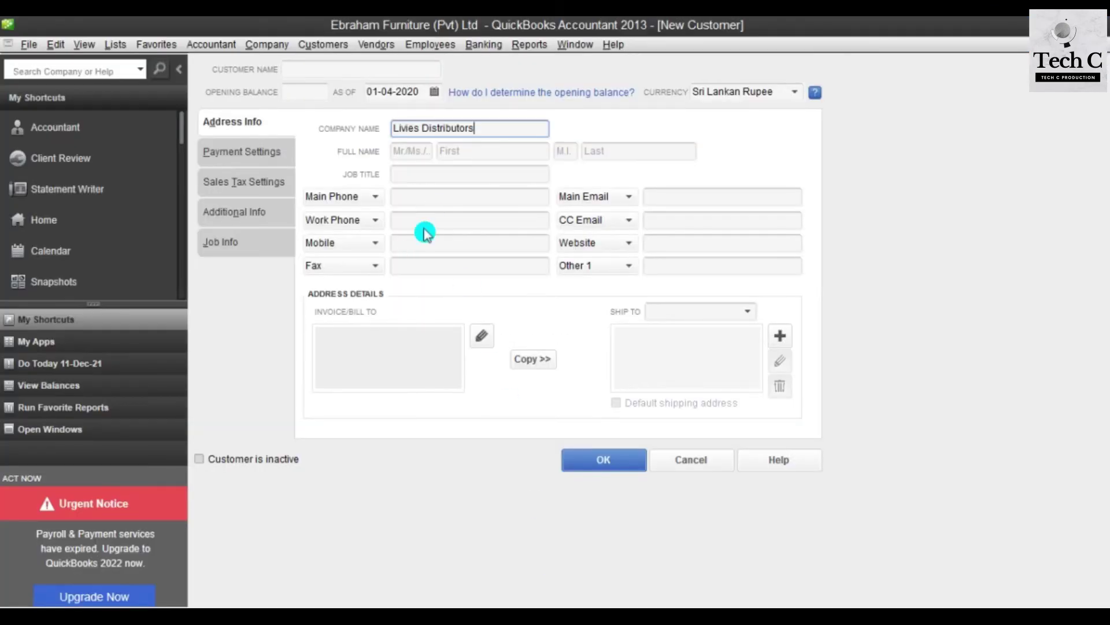
# Step: Paste the Winona address into Bill To, copy it to Ship To, and save the customer
pyautogui.moveTo(578, 610)
pyautogui.hotkey('alt', 'Tab')
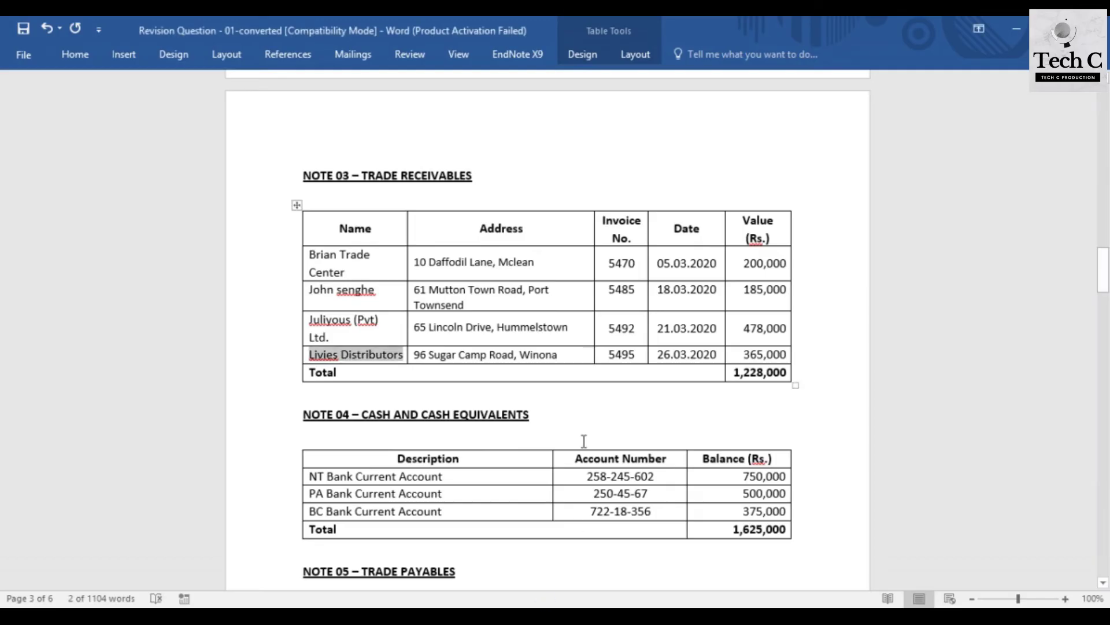
pyautogui.moveTo(548, 357); pyautogui.dragTo(415, 356)
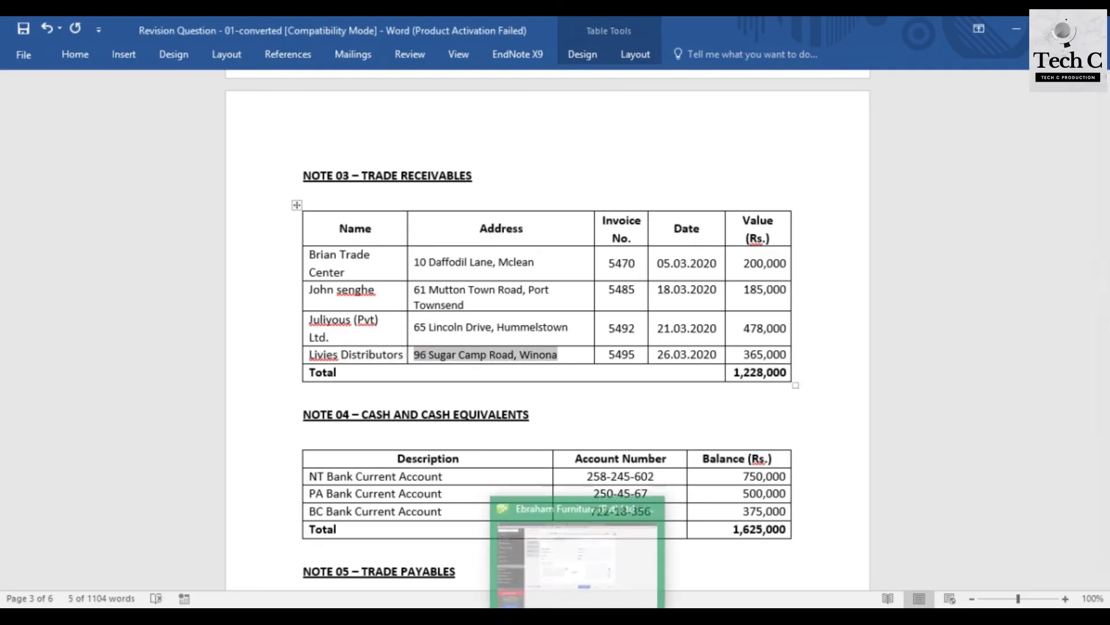
pyautogui.click(581, 555)
pyautogui.click(417, 339)
pyautogui.press('Return')
pyautogui.hotkey('ctrl', 'v')
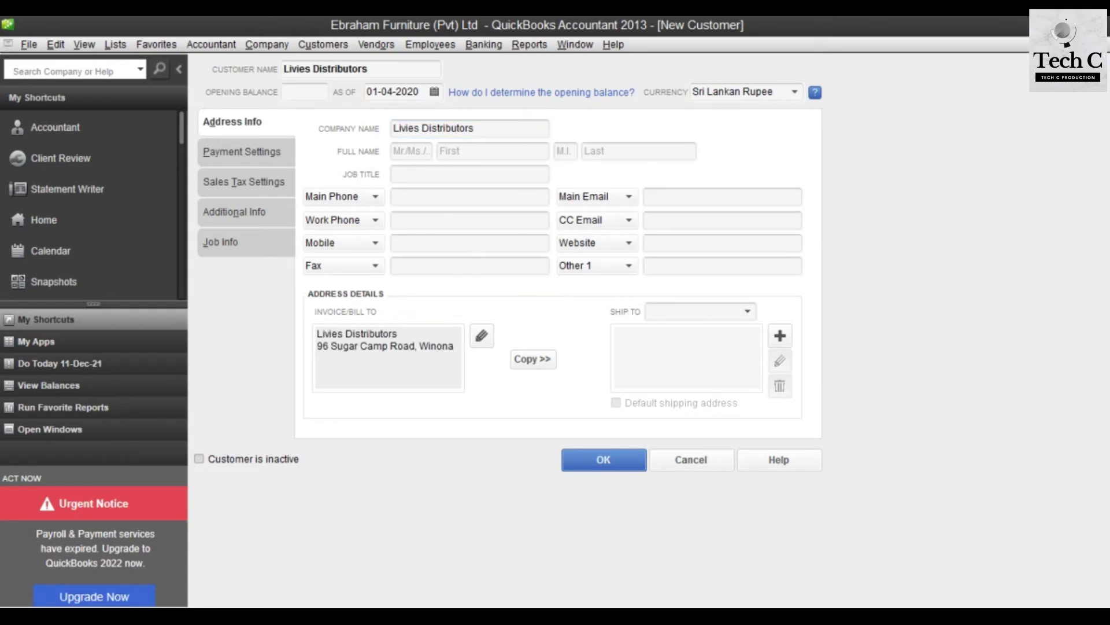
pyautogui.click(532, 358)
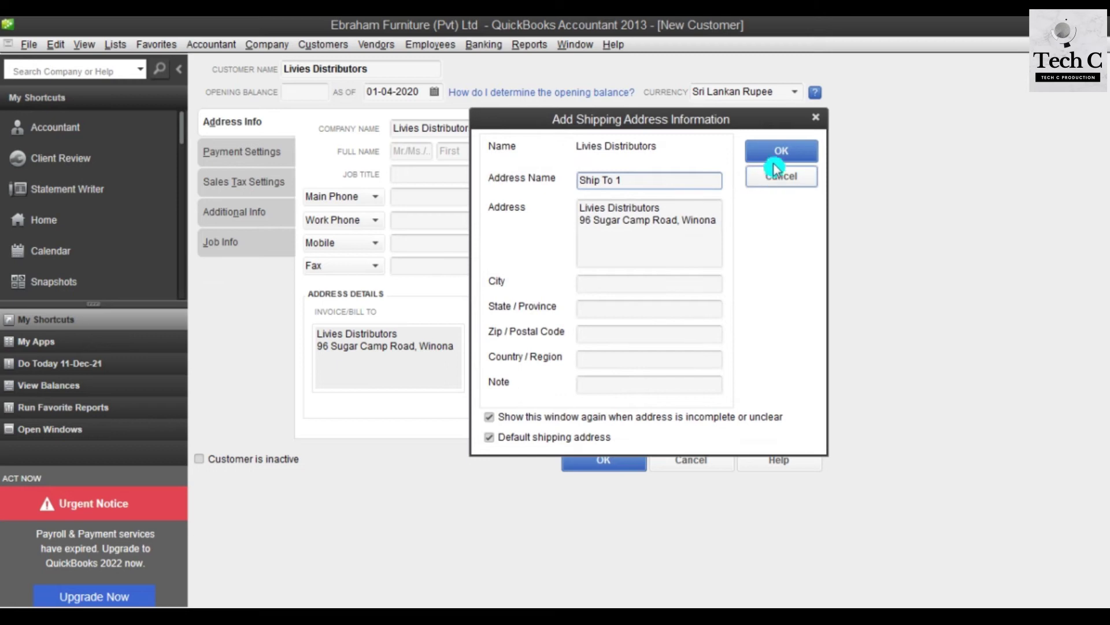
pyautogui.click(778, 152)
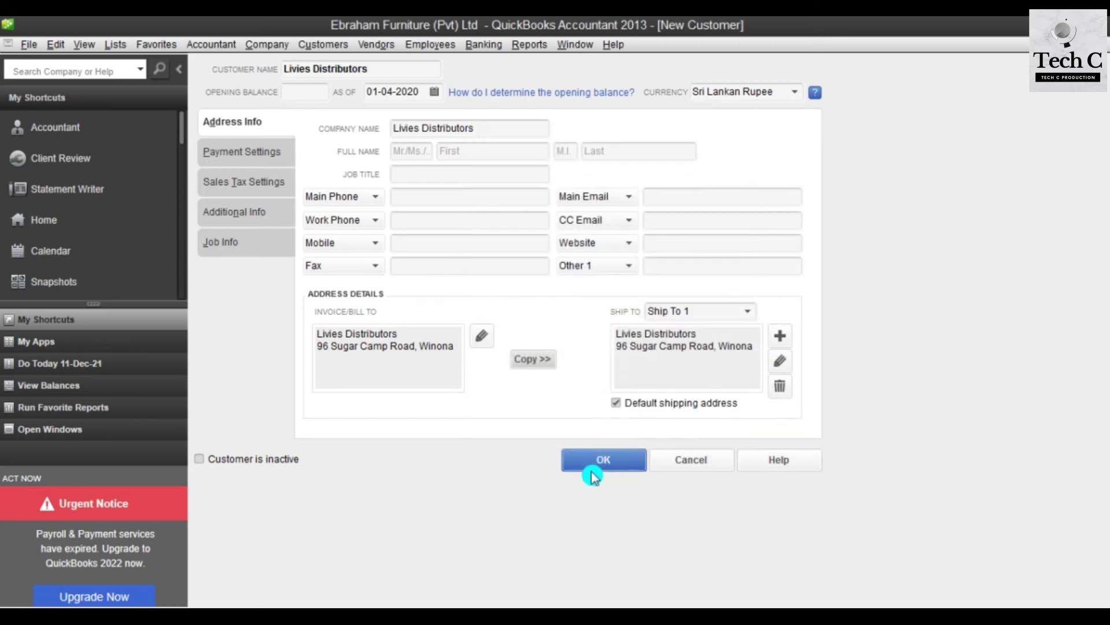
pyautogui.click(592, 469)
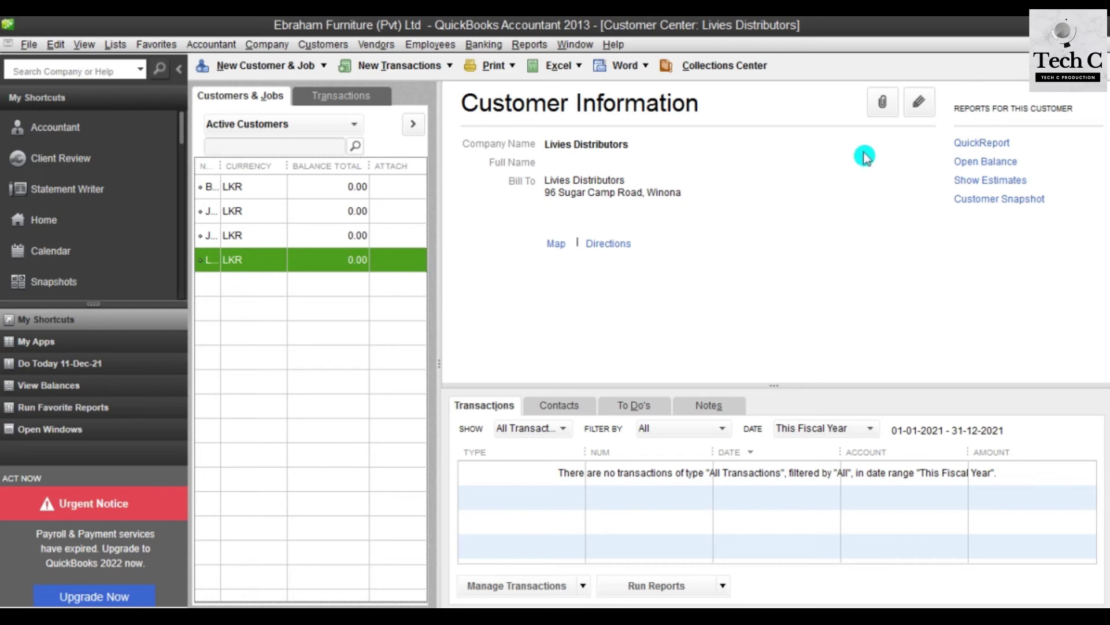
# Step: Open the Item List from Home > Items & Services and show the Item menu
pyautogui.click(56, 219)
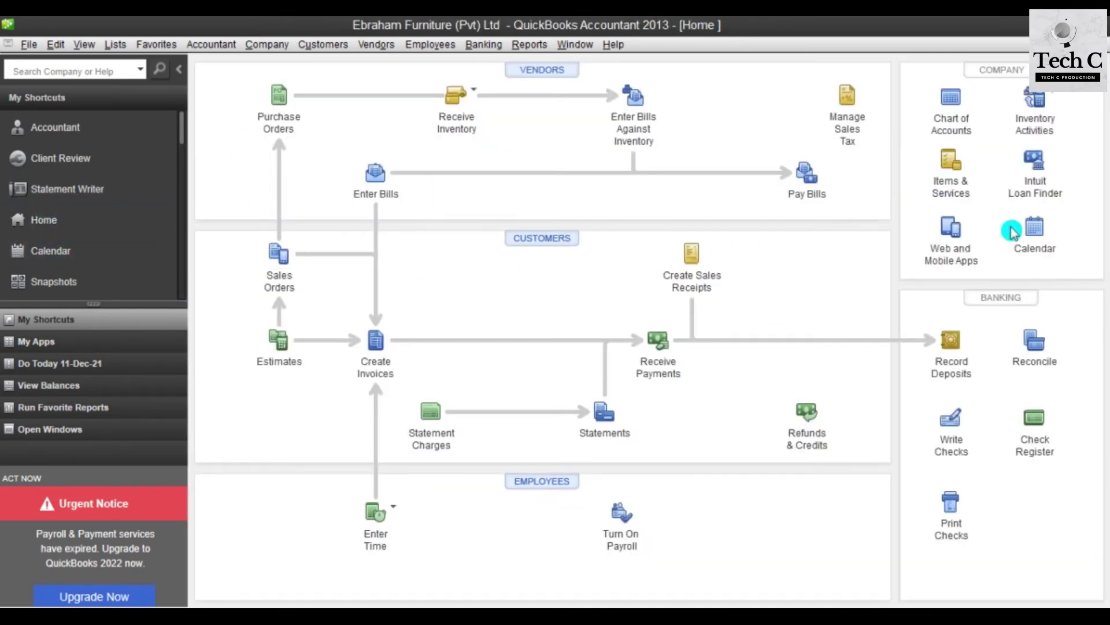
pyautogui.click(949, 167)
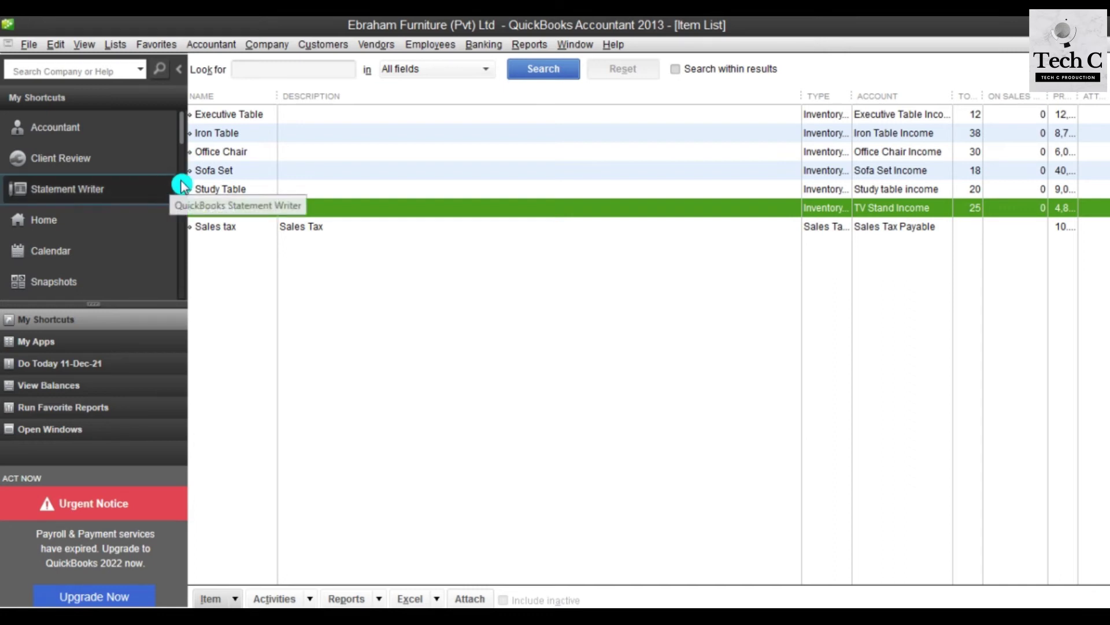
pyautogui.click(225, 600)
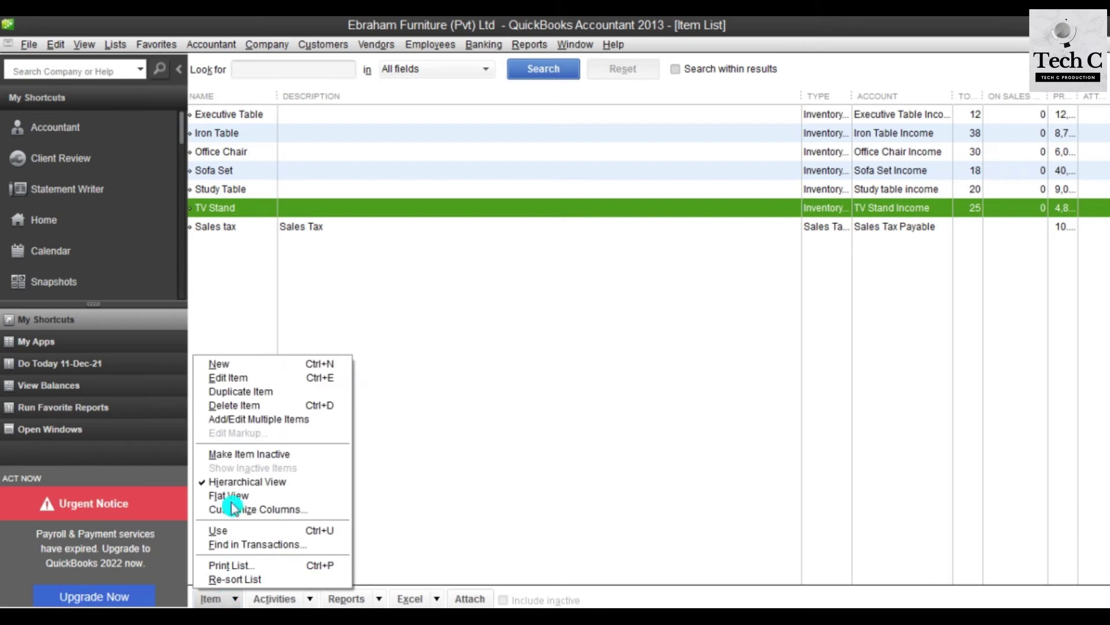
# Step: Create a new Non-inventory Part item, with the cursor placed in Item Name/Number
pyautogui.click(252, 365)
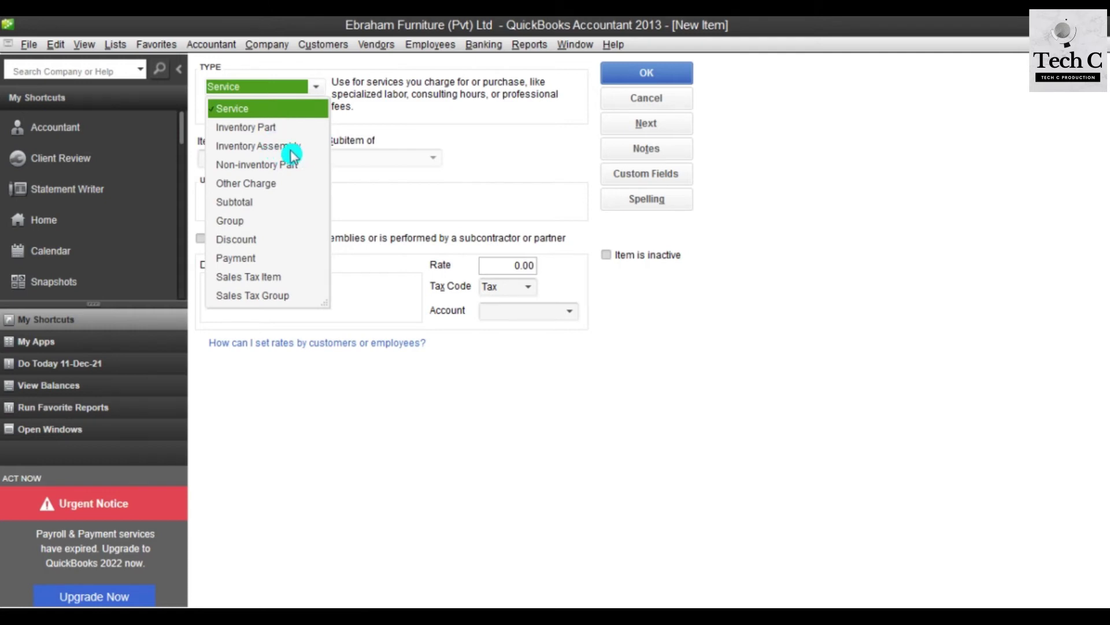
pyautogui.click(280, 165)
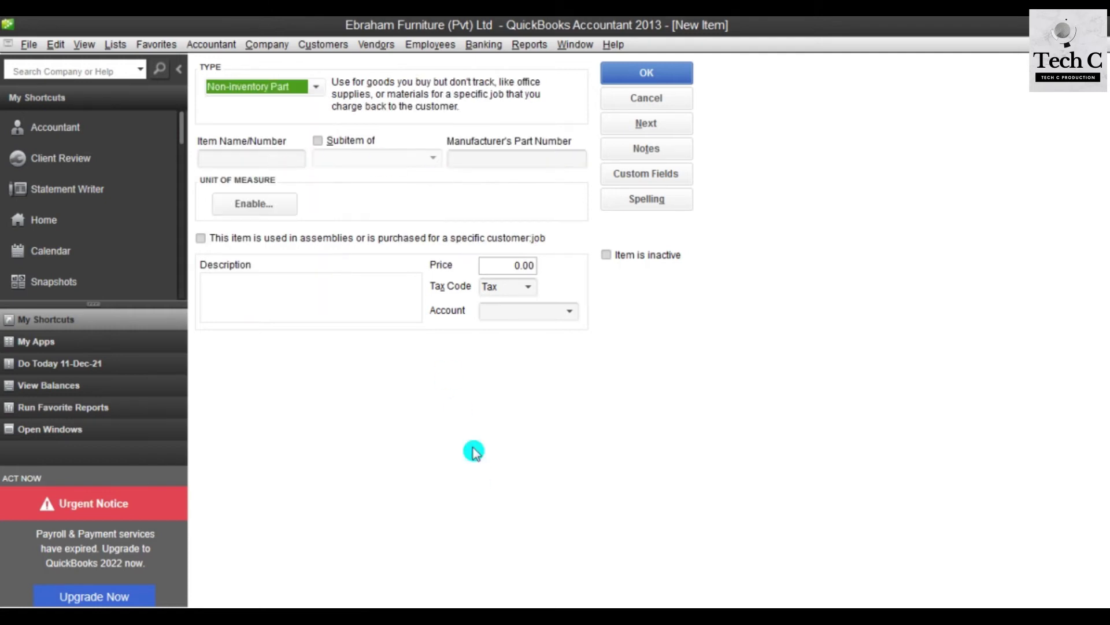
pyautogui.click(547, 607)
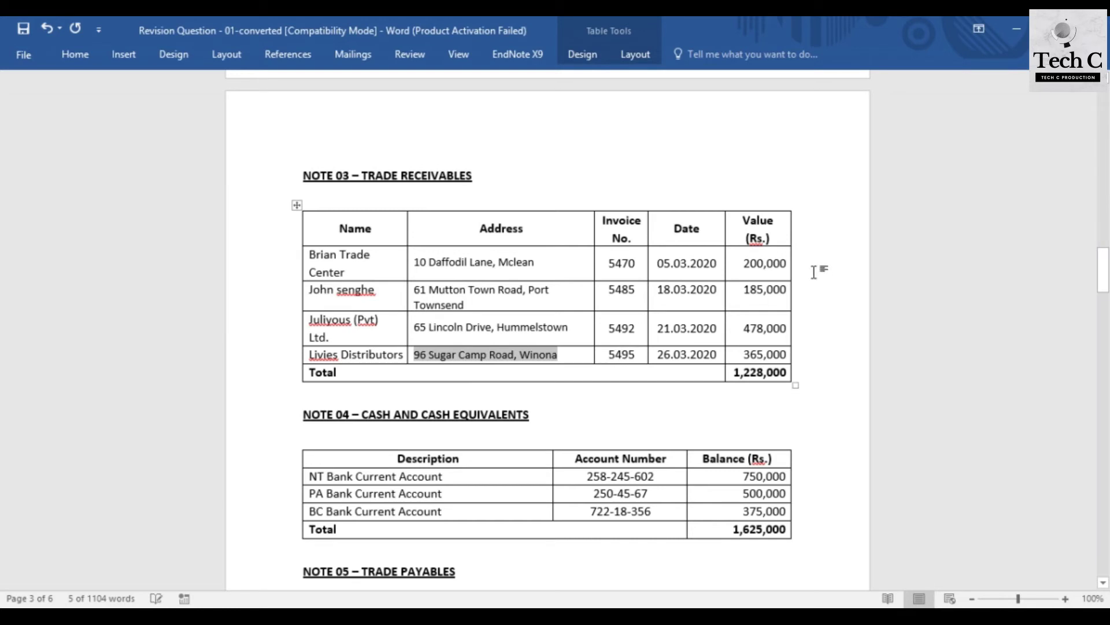
pyautogui.moveTo(1103, 270)
pyautogui.mouseDown()
pyautogui.moveTo(1103, 155)
pyautogui.moveTo(1105, 288)
pyautogui.mouseUp()
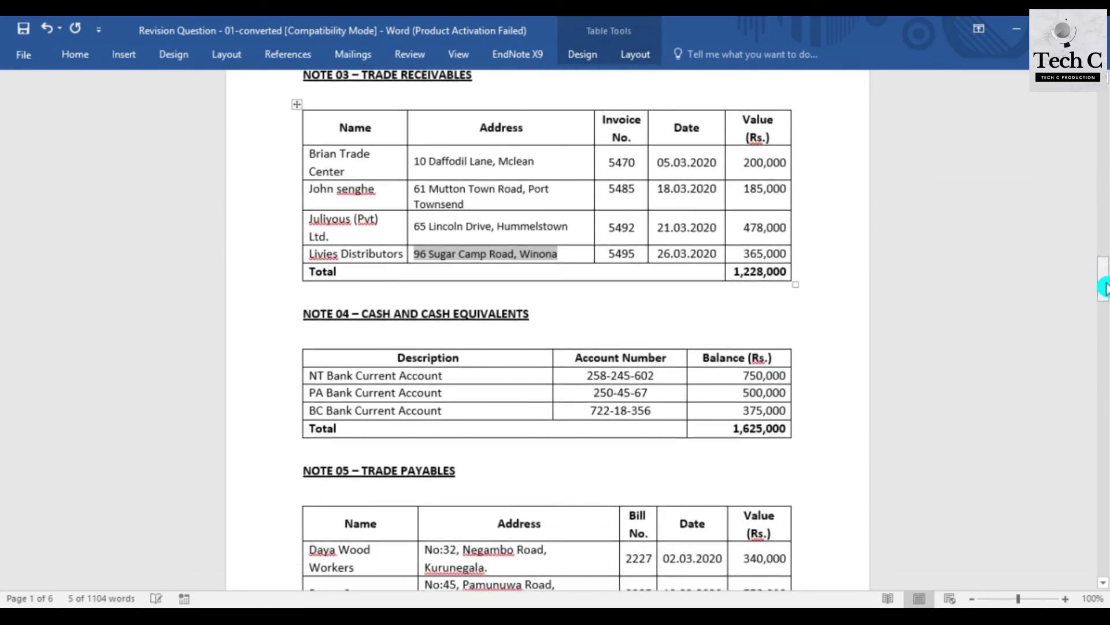
pyautogui.click(556, 616)
pyautogui.press('n')
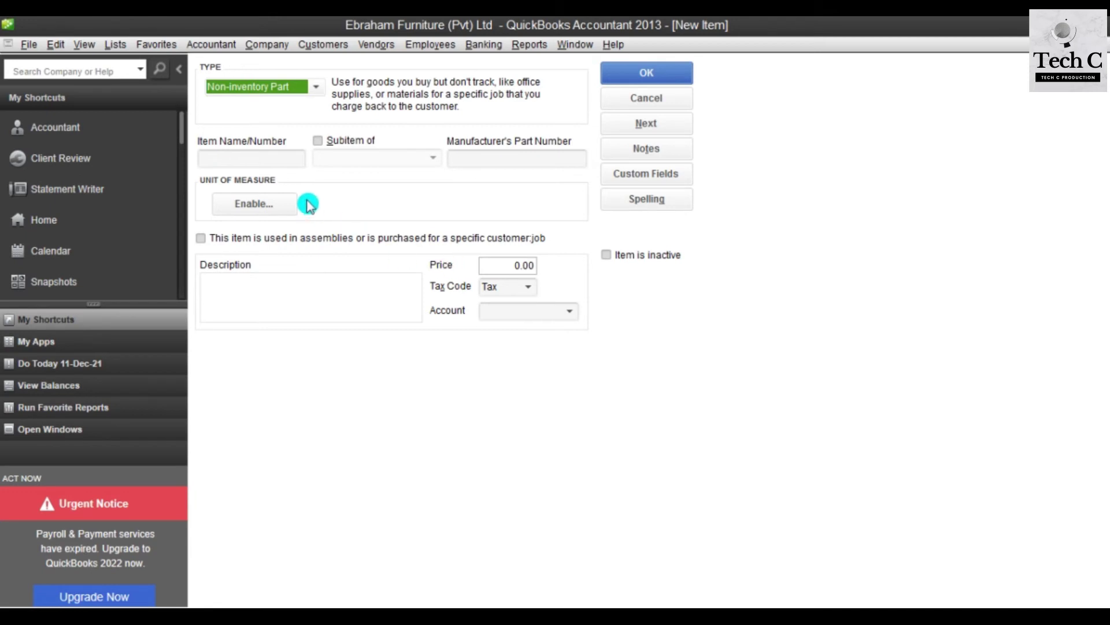
pyautogui.click(265, 159)
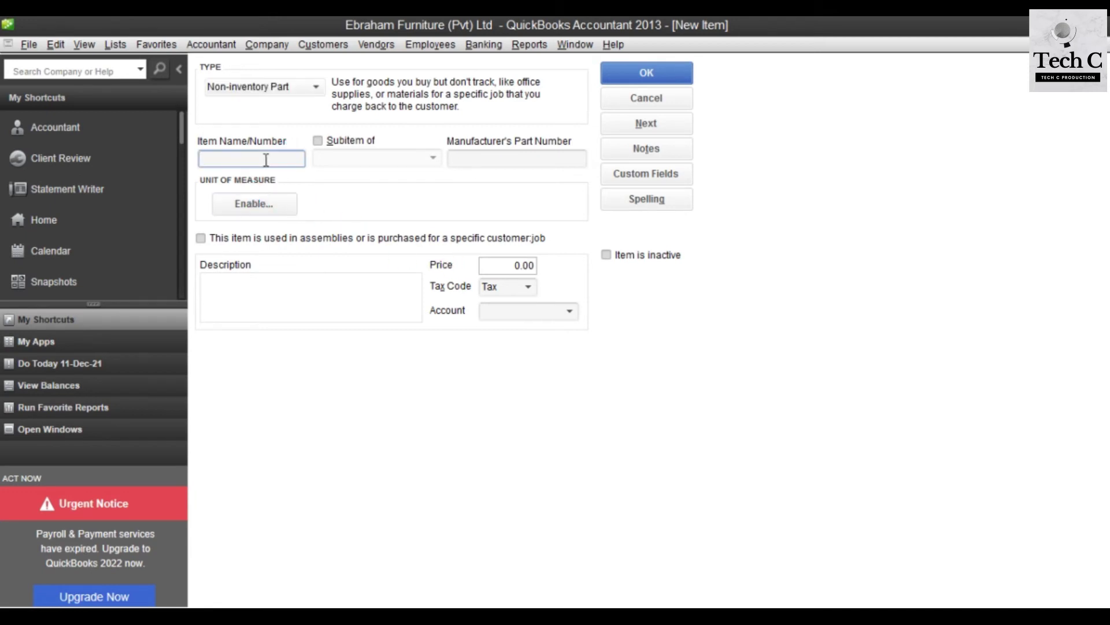
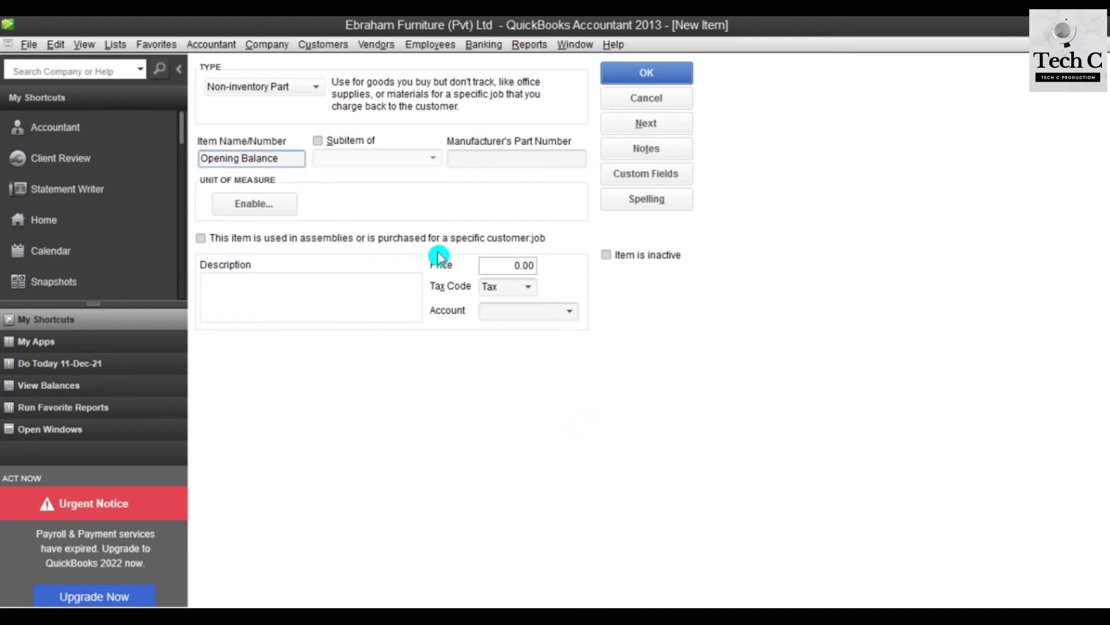
# Step: Make the Opening Balance item non-taxable, link it to Opening Balance Equity, and save it
pyautogui.click(528, 287)
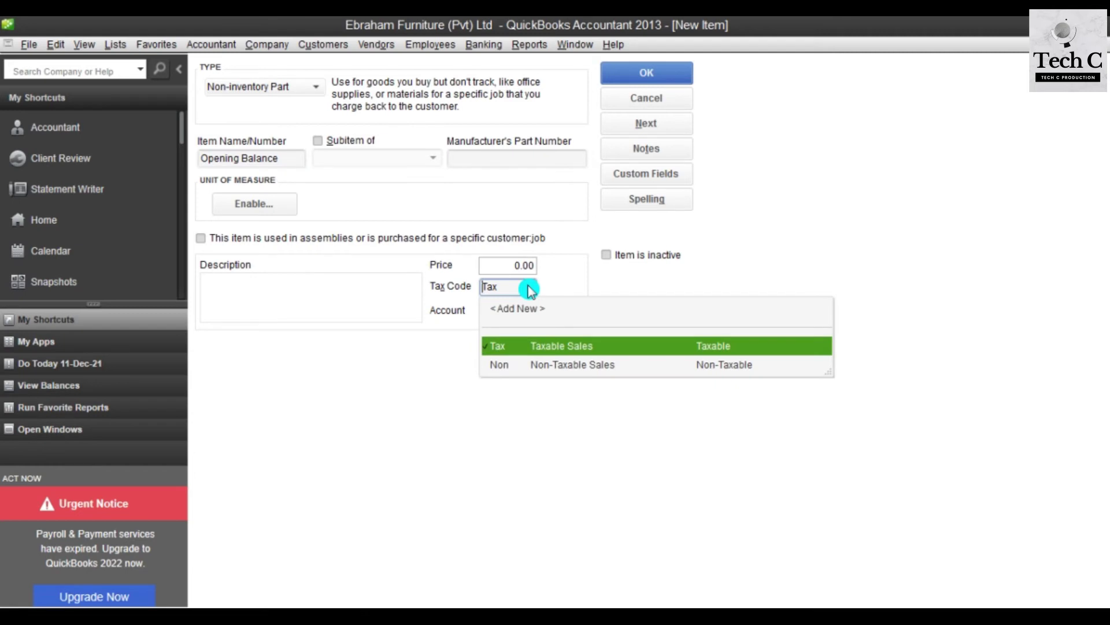
pyautogui.click(538, 366)
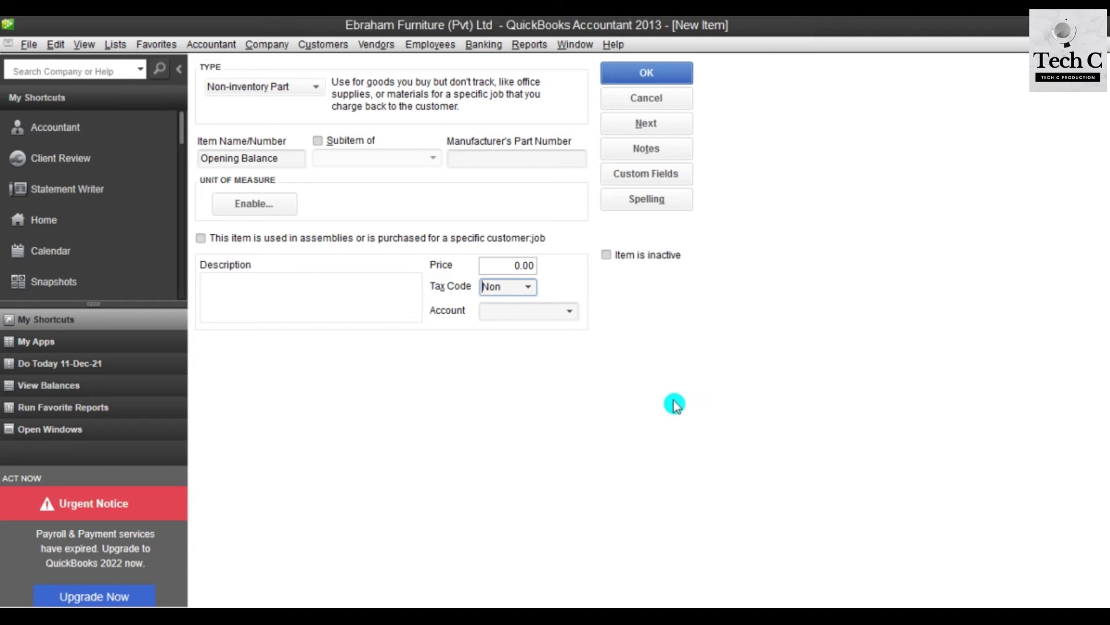
pyautogui.click(570, 312)
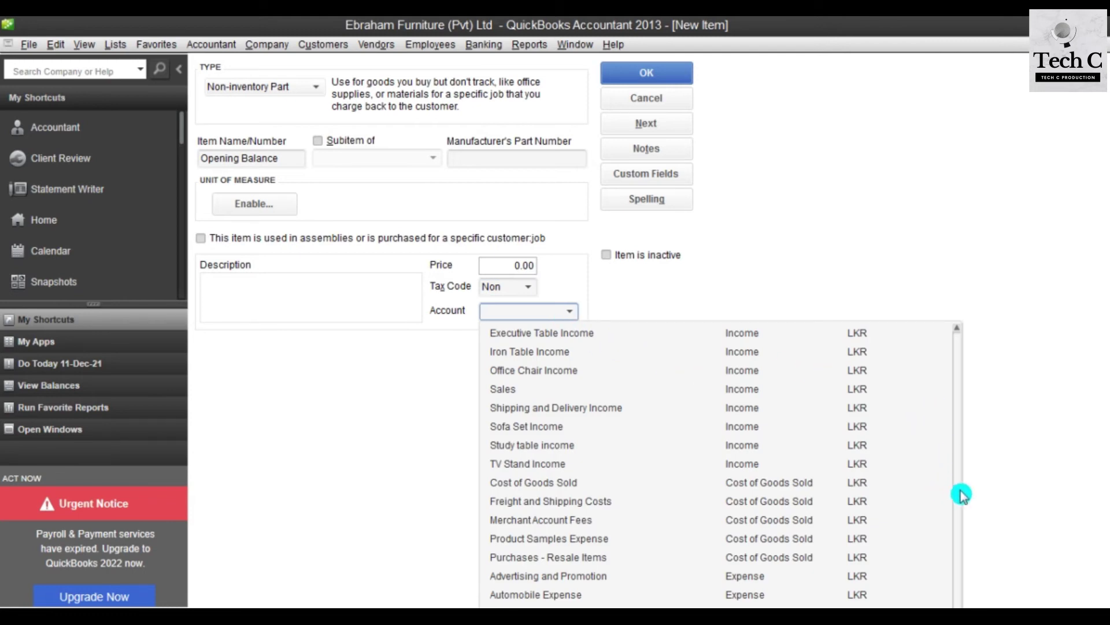
pyautogui.moveTo(961, 494); pyautogui.dragTo(969, 336)
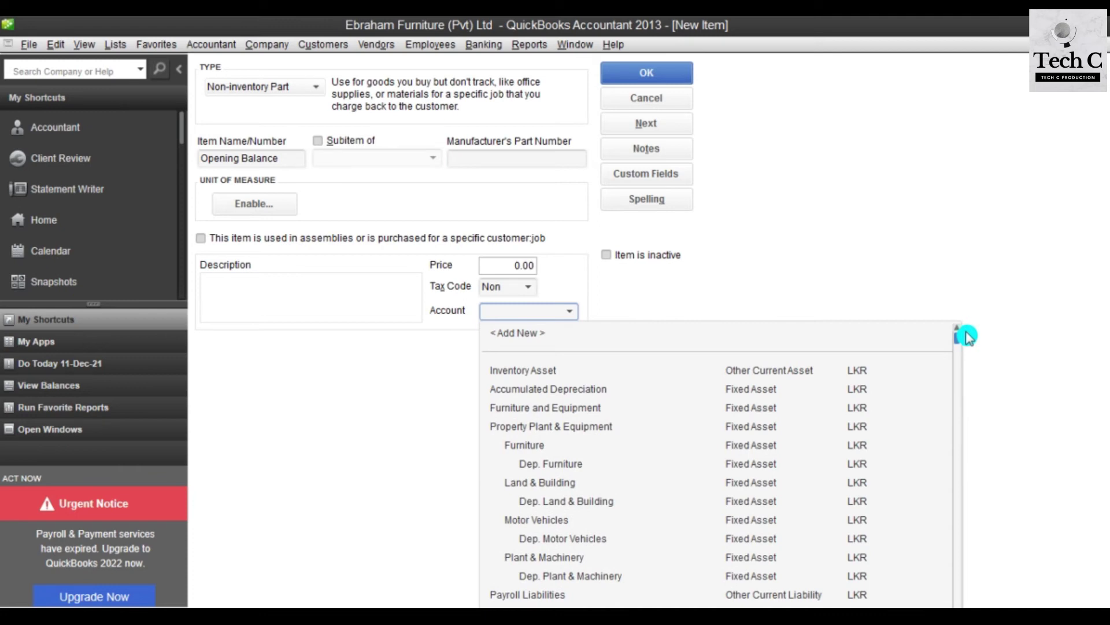
pyautogui.click(968, 338)
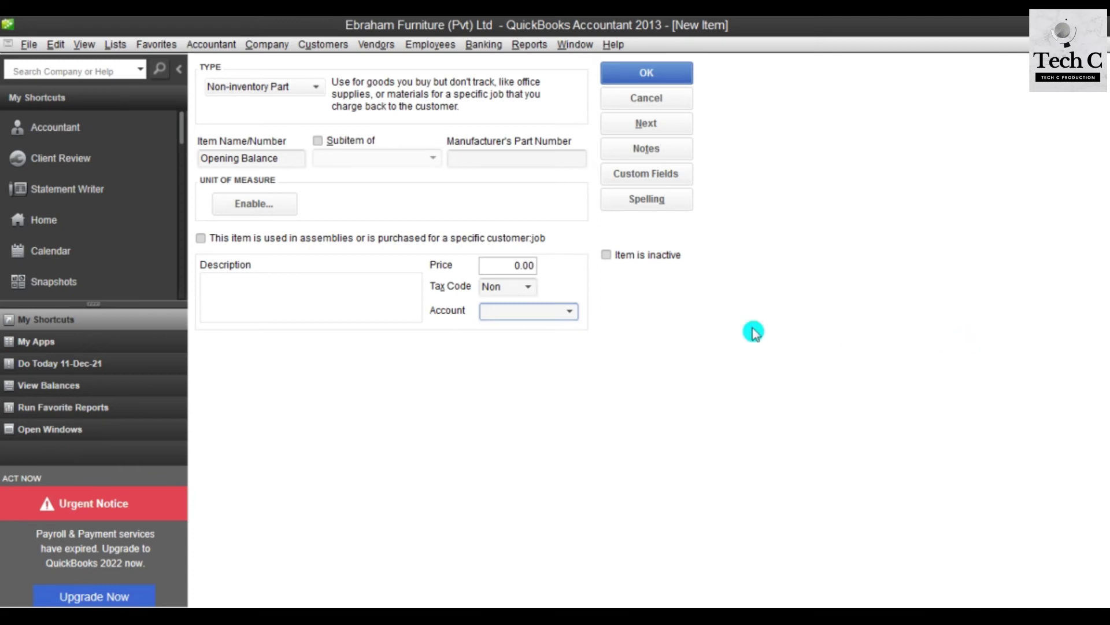
pyautogui.click(569, 312)
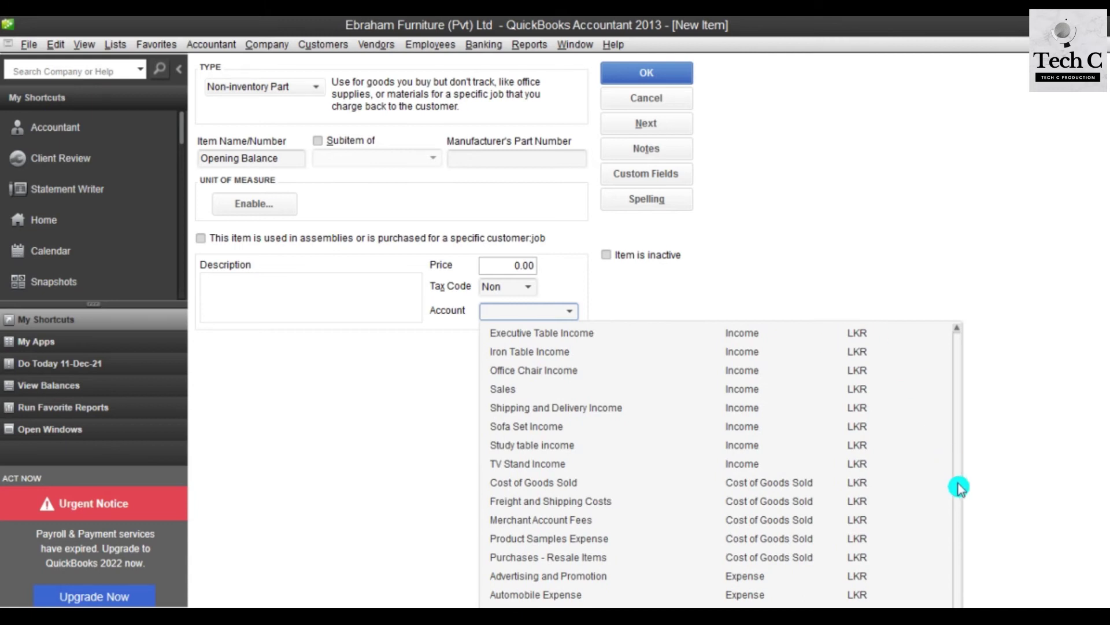
pyautogui.moveTo(954, 499); pyautogui.dragTo(952, 466)
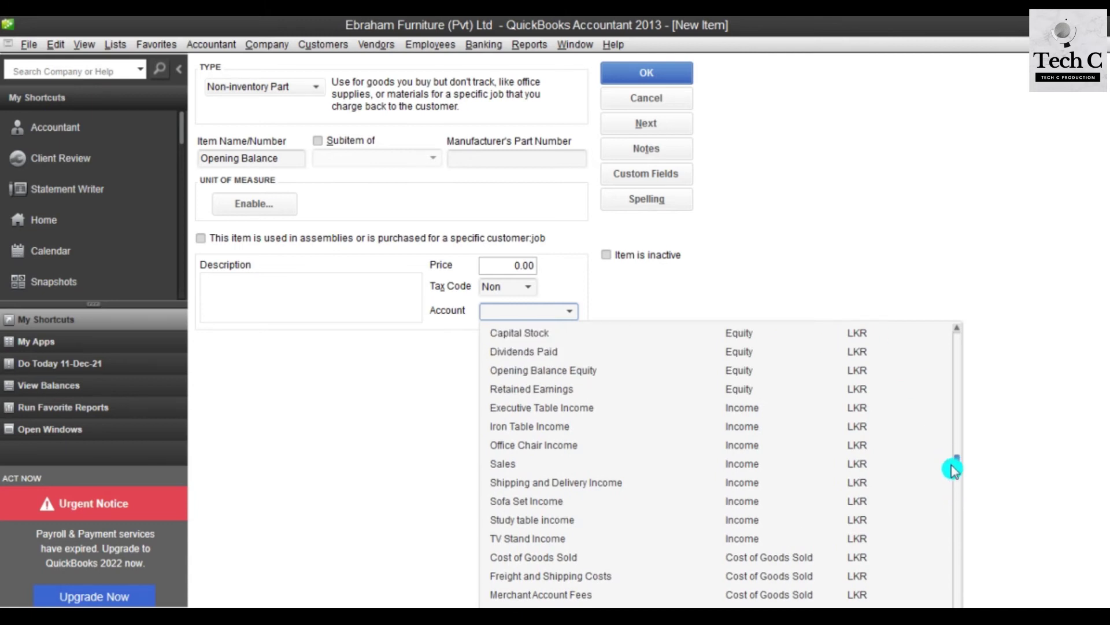
pyautogui.click(554, 371)
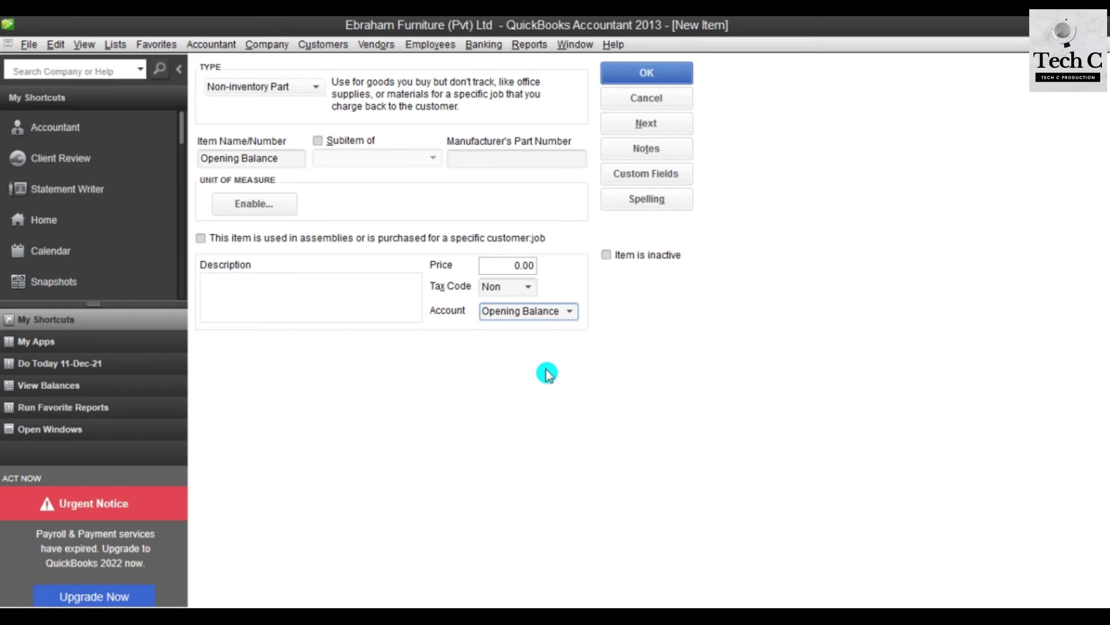
pyautogui.click(644, 73)
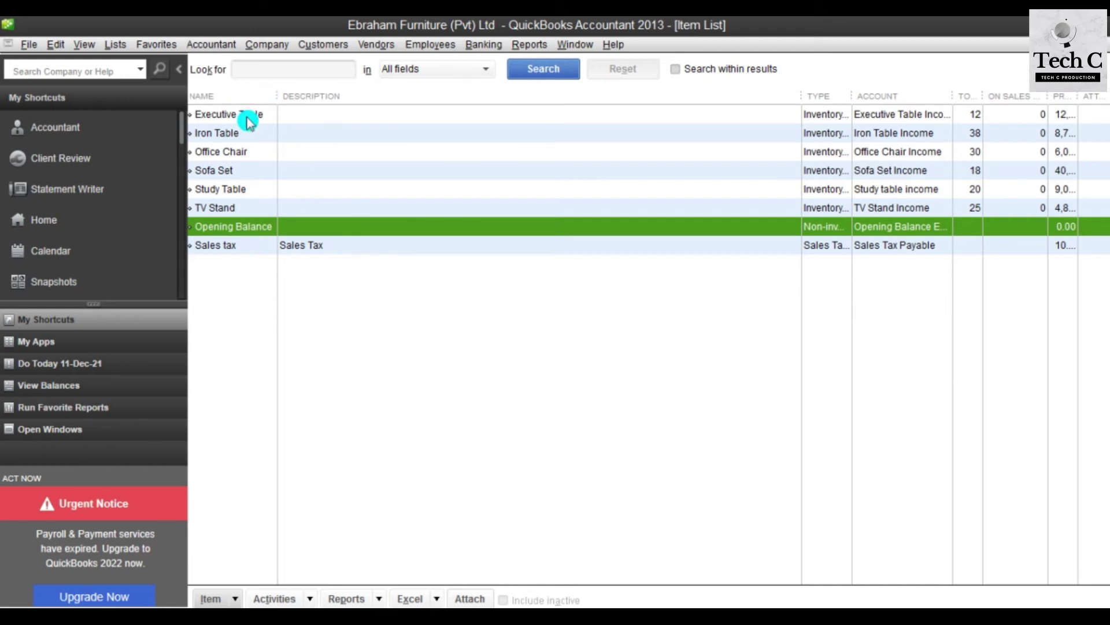
# Step: Review the four customers' 0.00 balances in the Customer Center, then return to the Home page
pyautogui.click(45, 221)
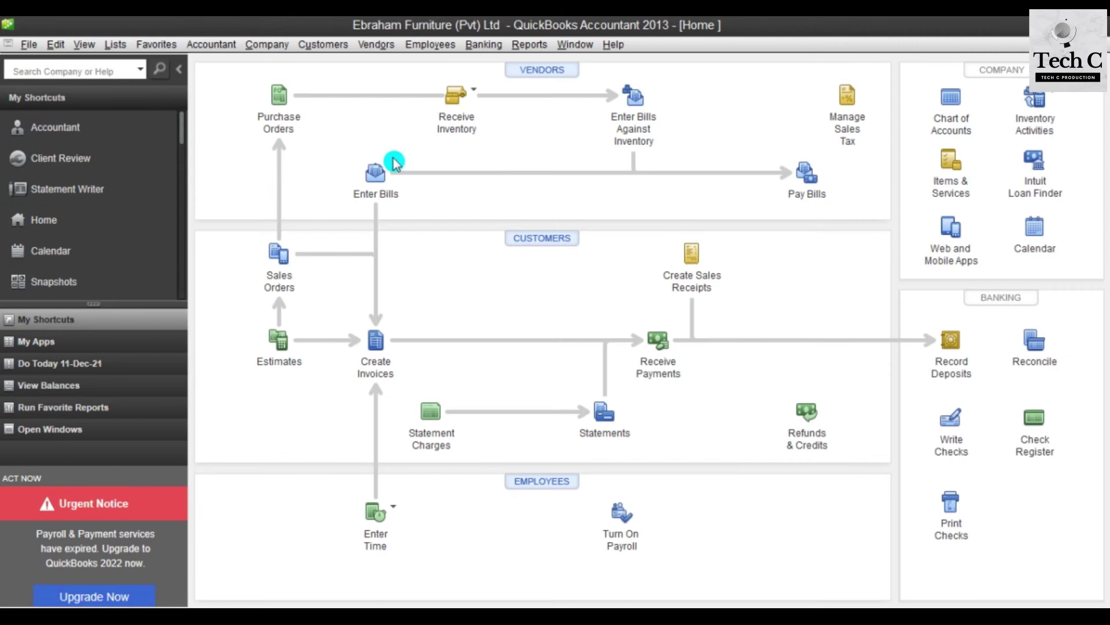
pyautogui.click(537, 240)
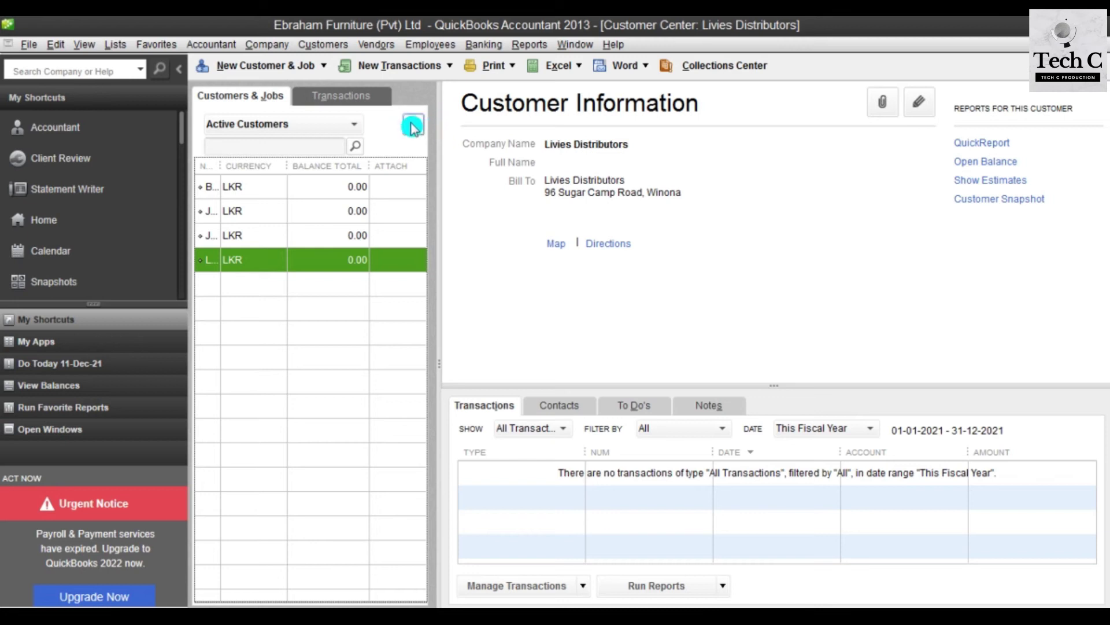
pyautogui.click(68, 225)
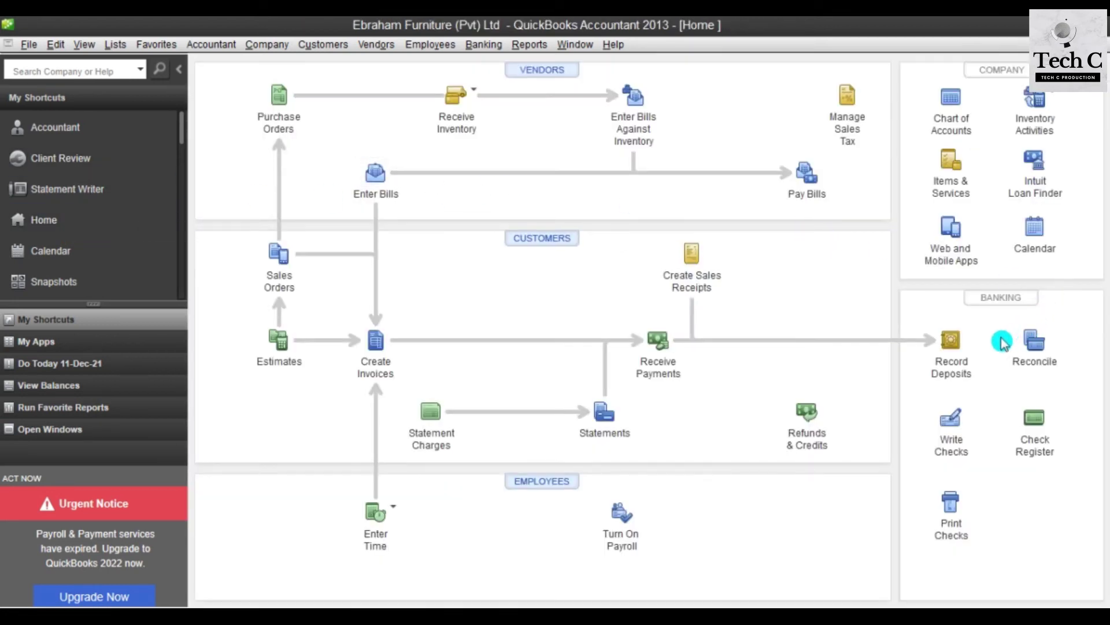
pyautogui.click(312, 46)
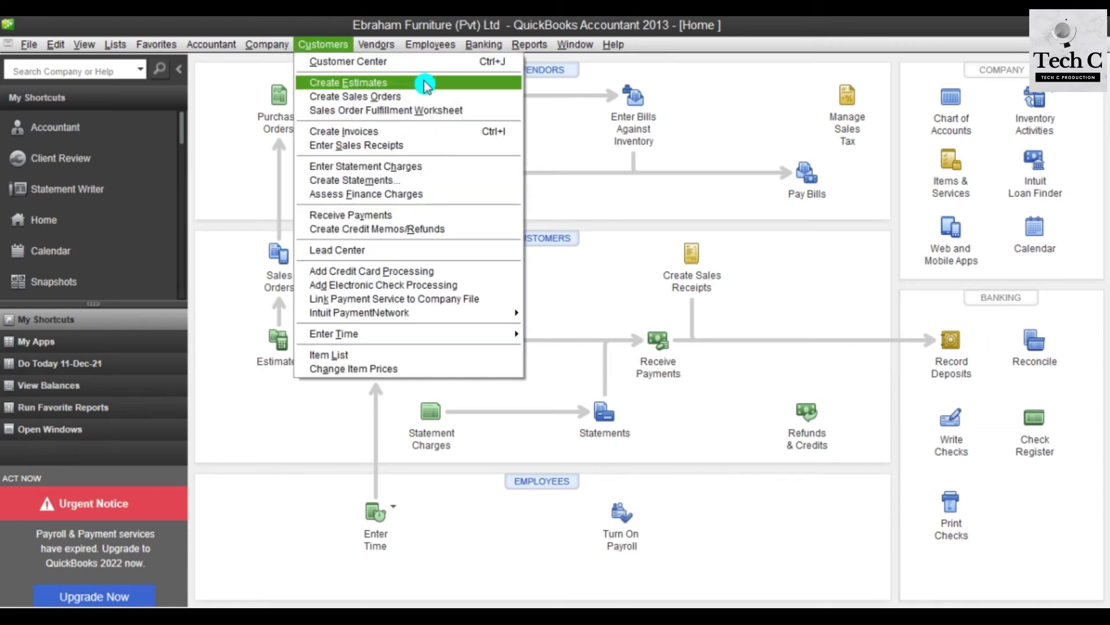
# Step: Start a new invoice and paste the first receivables customer's name from the Word notes
pyautogui.click(405, 132)
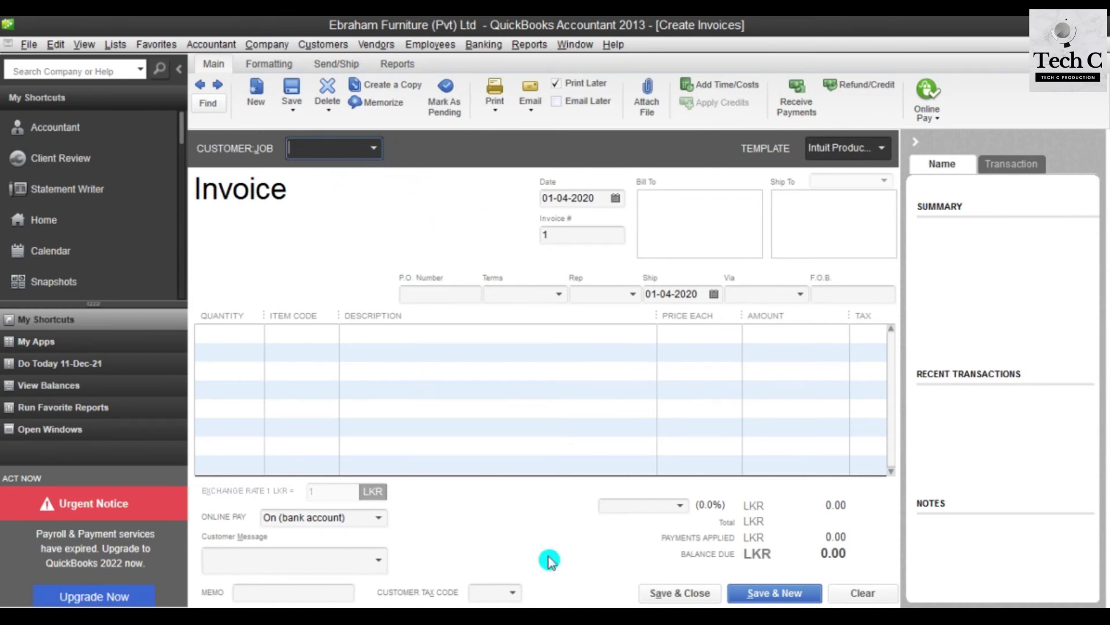
pyautogui.click(552, 618)
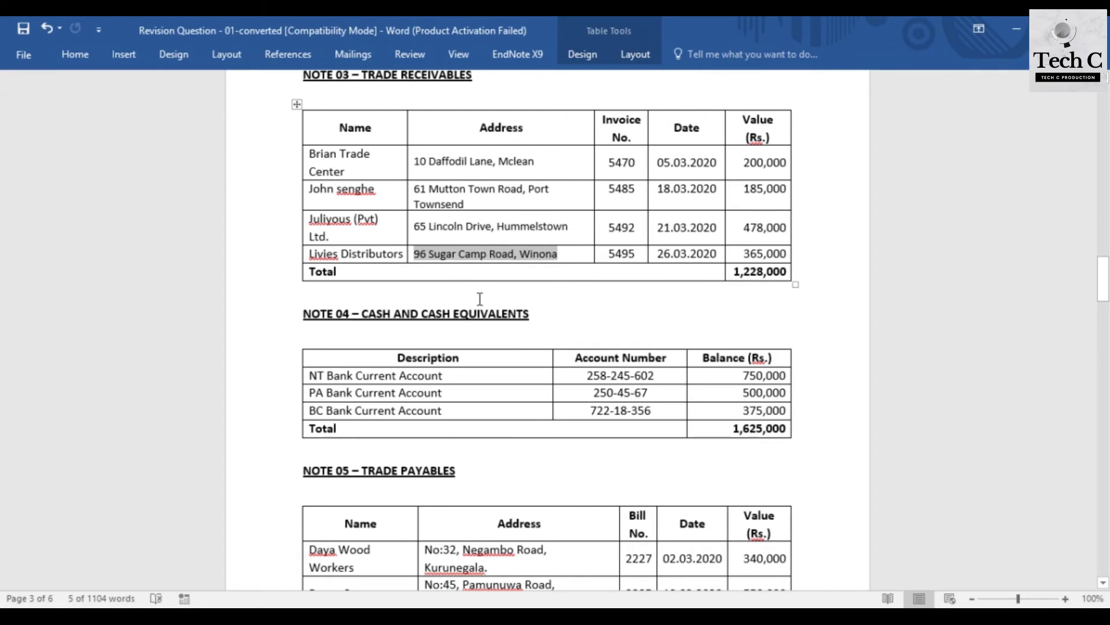
pyautogui.moveTo(355, 173); pyautogui.dragTo(307, 154)
pyautogui.moveTo(498, 607)
pyautogui.click(529, 562)
pyautogui.click(340, 244)
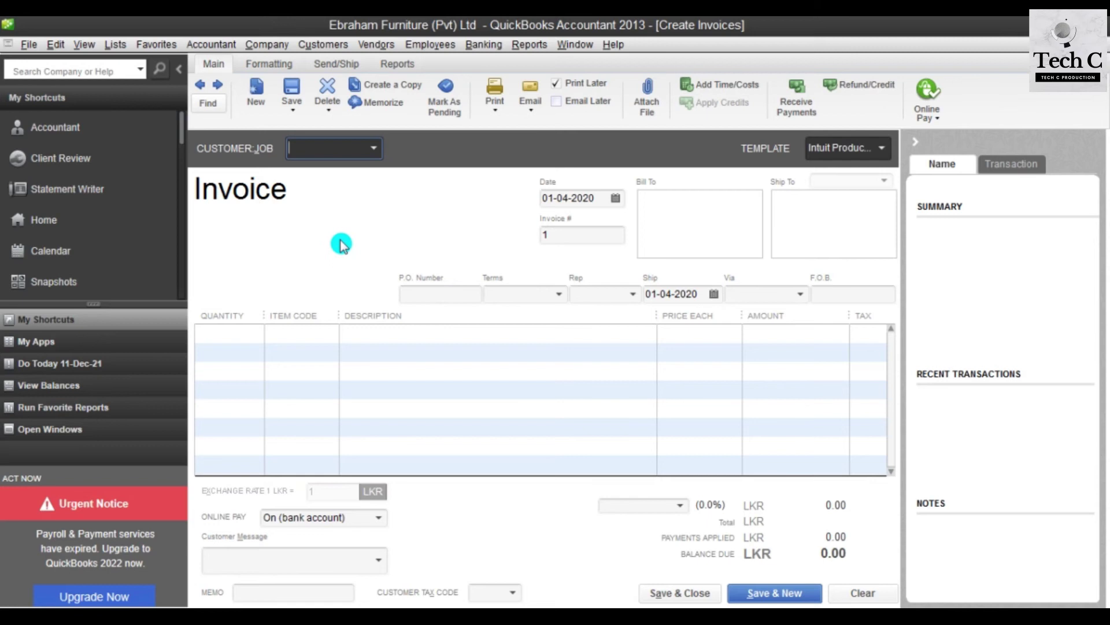
pyautogui.write('Brian Trade')
# Step: Choose the first receivables customer and set the invoice date to 05.03.2020 from the notes
pyautogui.click(375, 152)
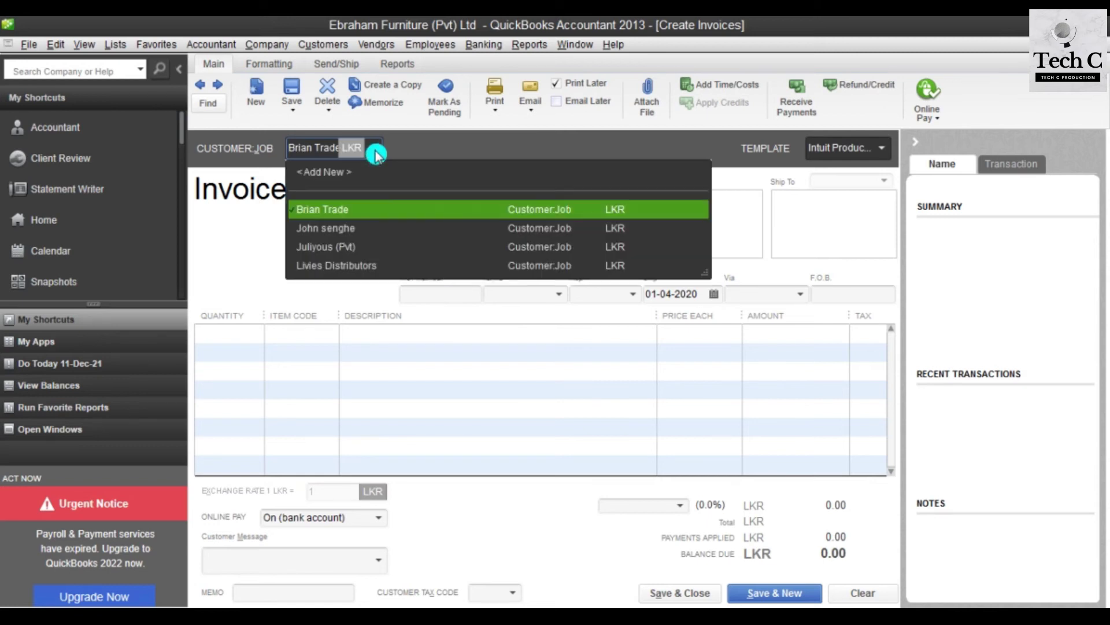
pyautogui.click(347, 208)
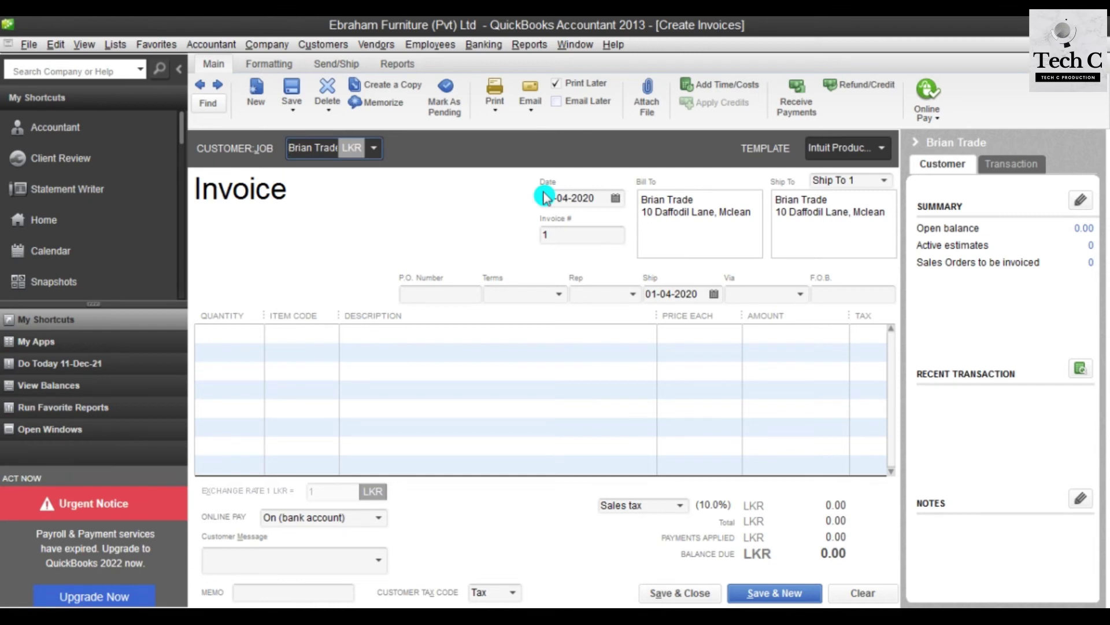
pyautogui.doubleClick(598, 199)
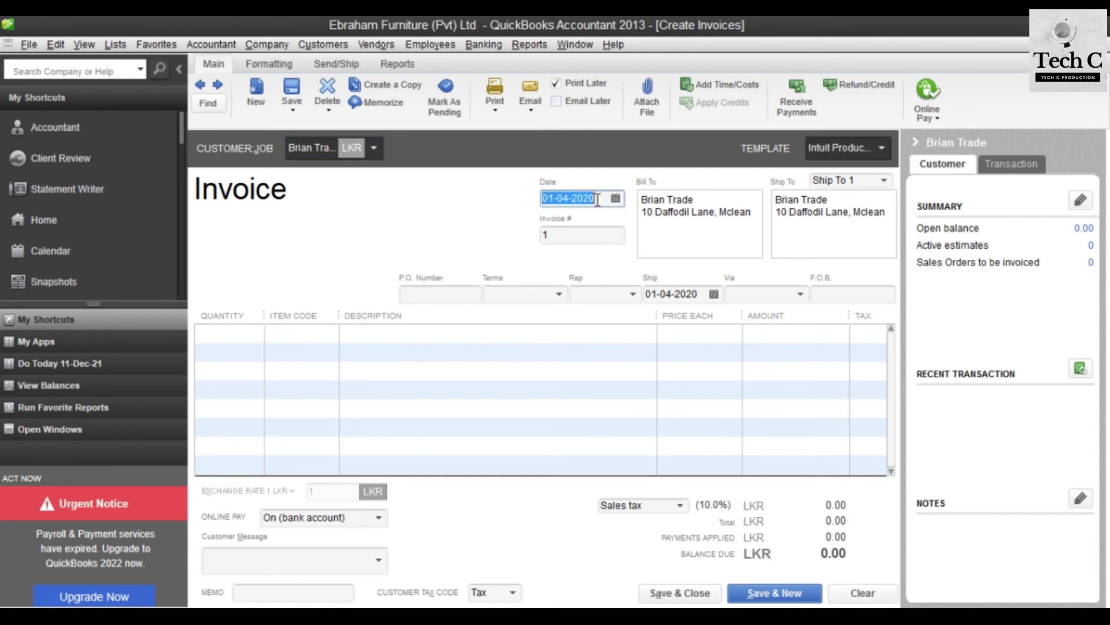
pyautogui.click(569, 554)
pyautogui.hotkey('alt', 'Tab')
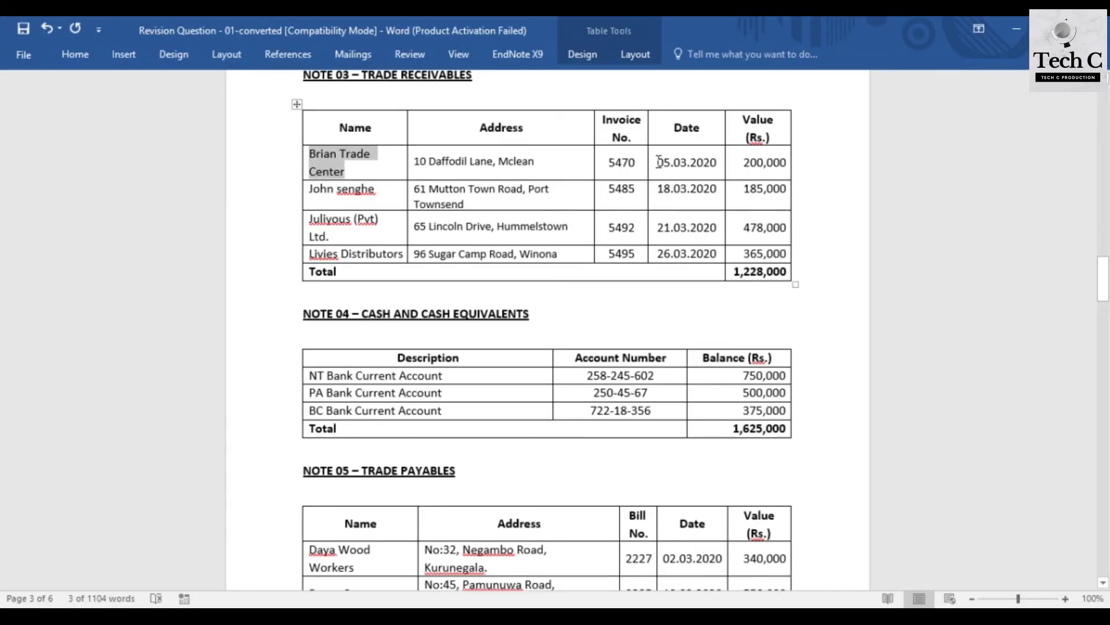
pyautogui.moveTo(659, 162); pyautogui.dragTo(716, 167)
pyautogui.hotkey('ctrl', 'c')
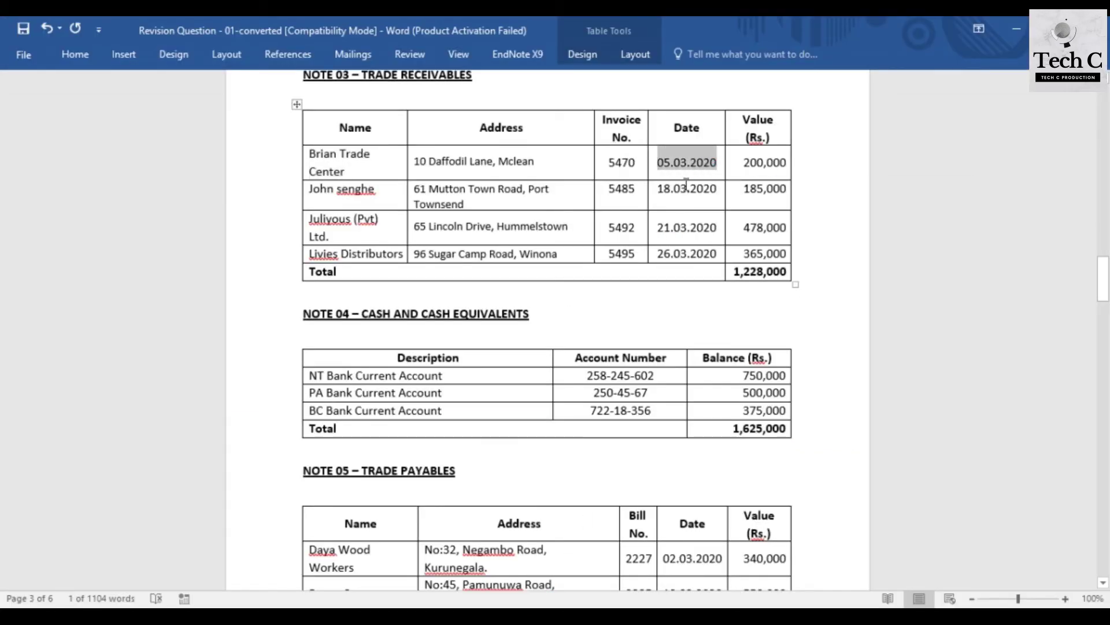
pyautogui.hotkey('alt', 'Tab')
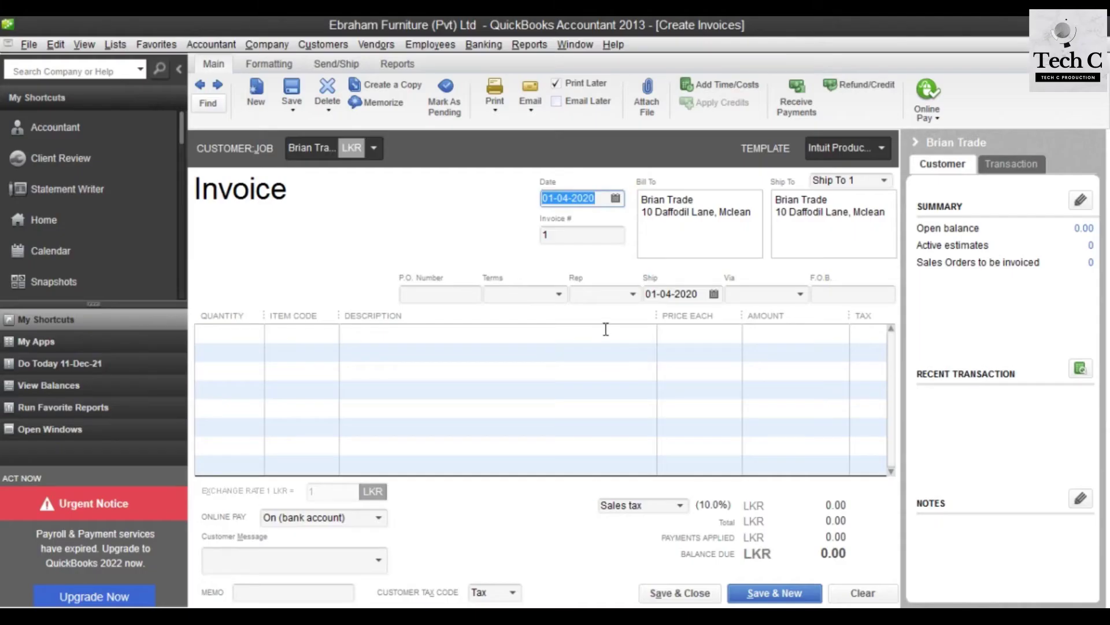
pyautogui.hotkey('ctrl', 'v')
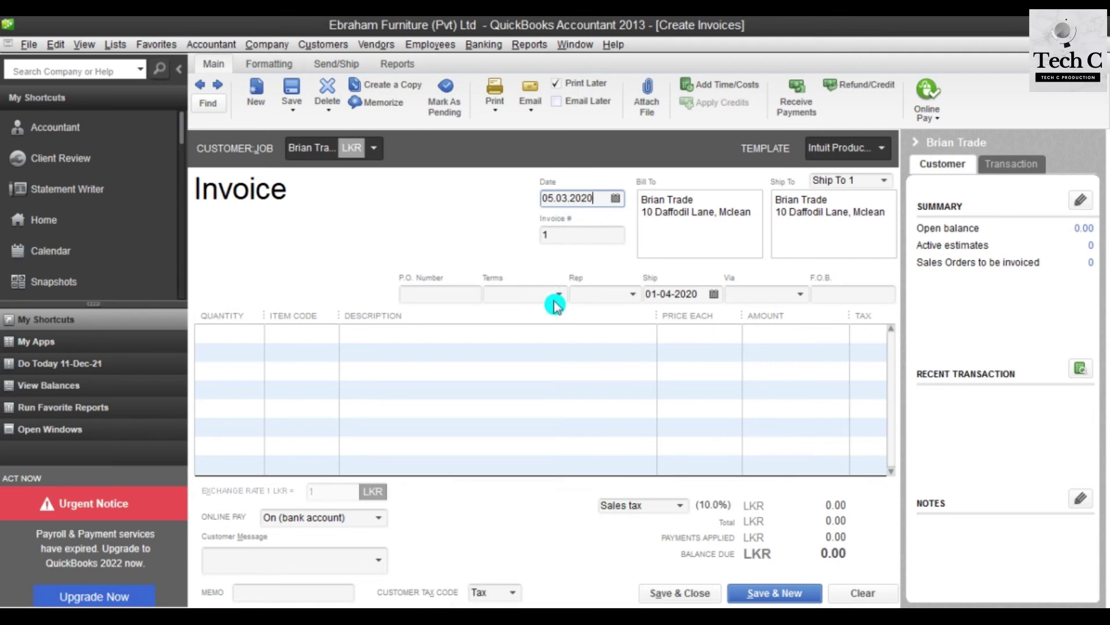
pyautogui.moveTo(547, 616)
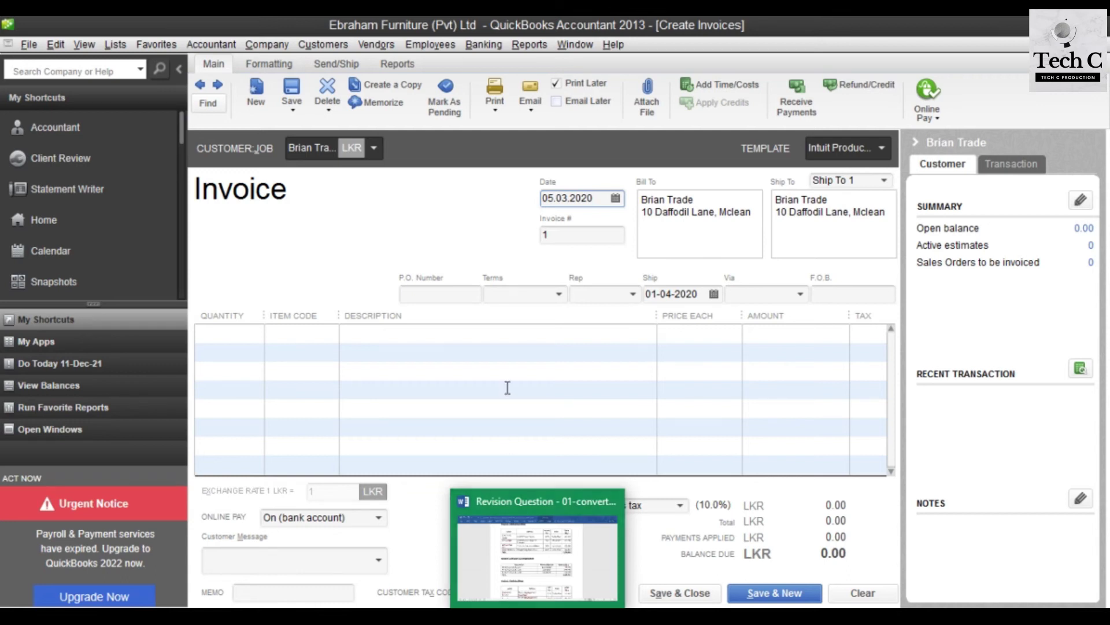
pyautogui.press('Tab')
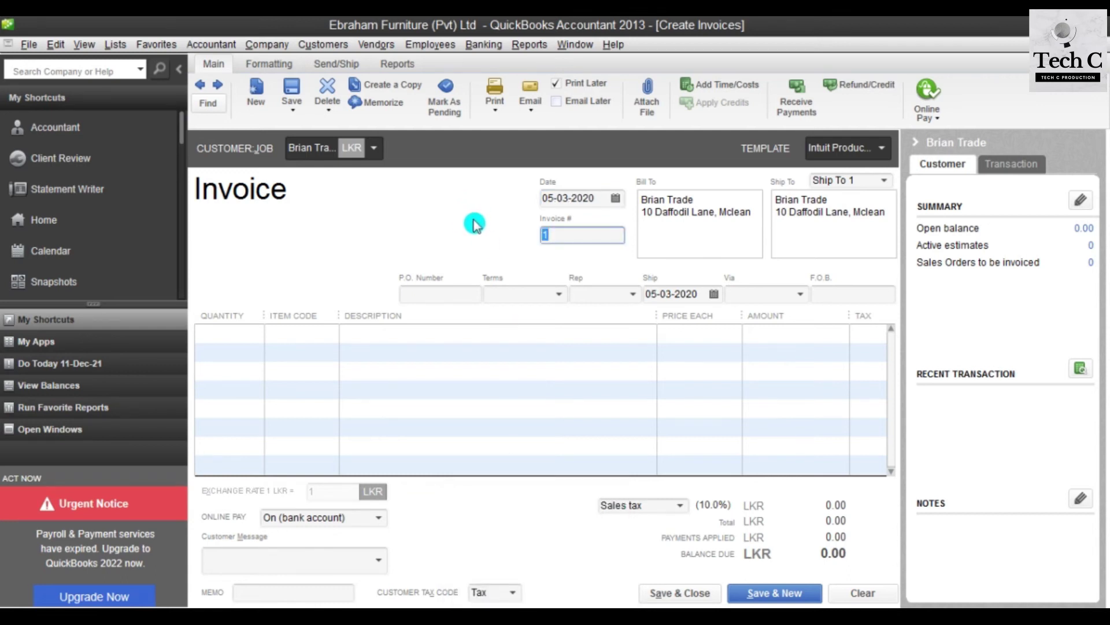
# Step: Set the invoice number to 5470, copied from the Word notes
pyautogui.click(550, 604)
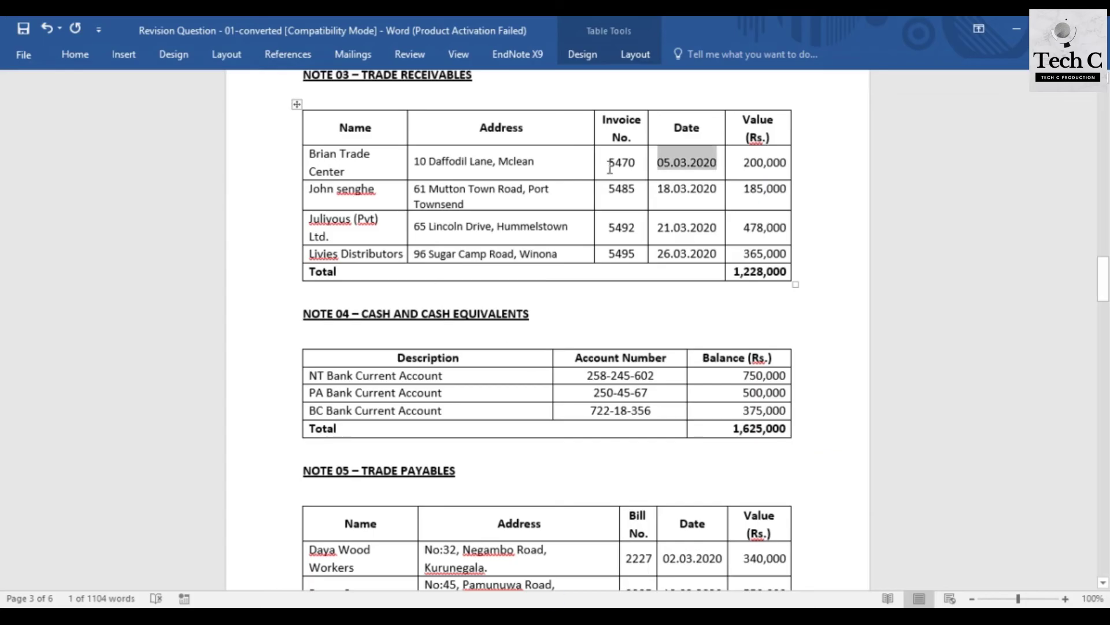
pyautogui.moveTo(609, 165); pyautogui.dragTo(641, 165)
pyautogui.hotkey('ctrl', 'c')
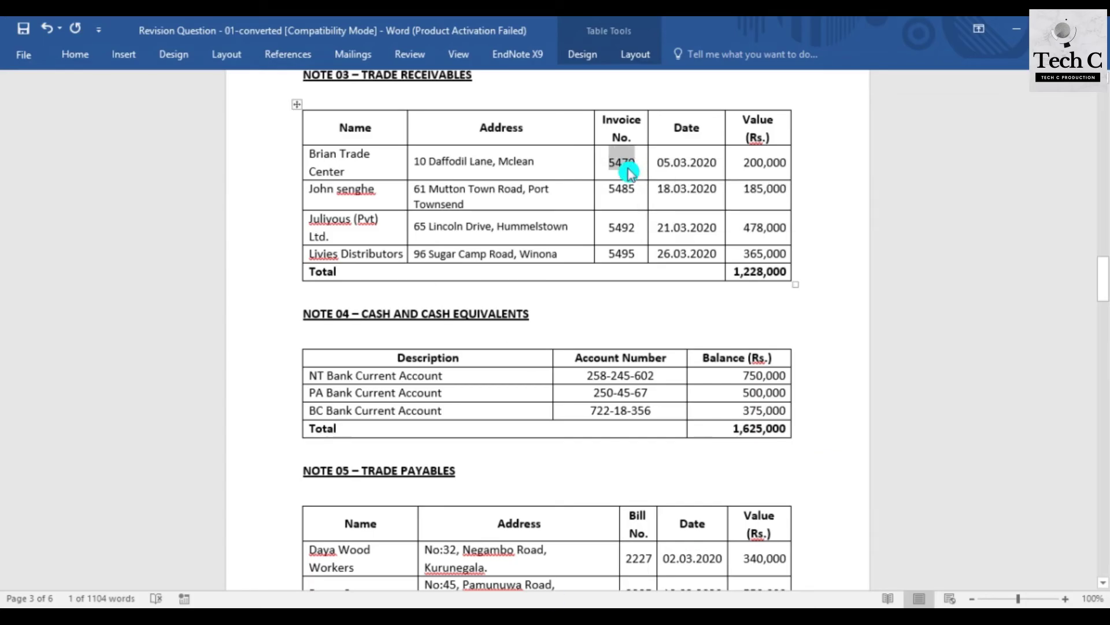
pyautogui.click(563, 579)
pyautogui.hotkey('ctrl', 'v')
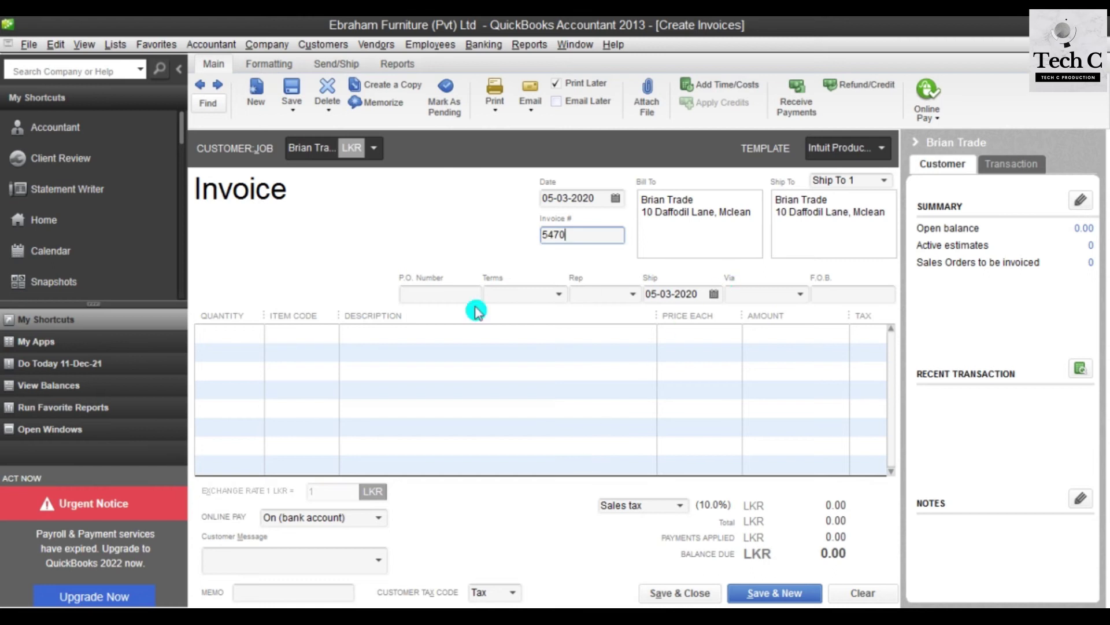
pyautogui.click(295, 332)
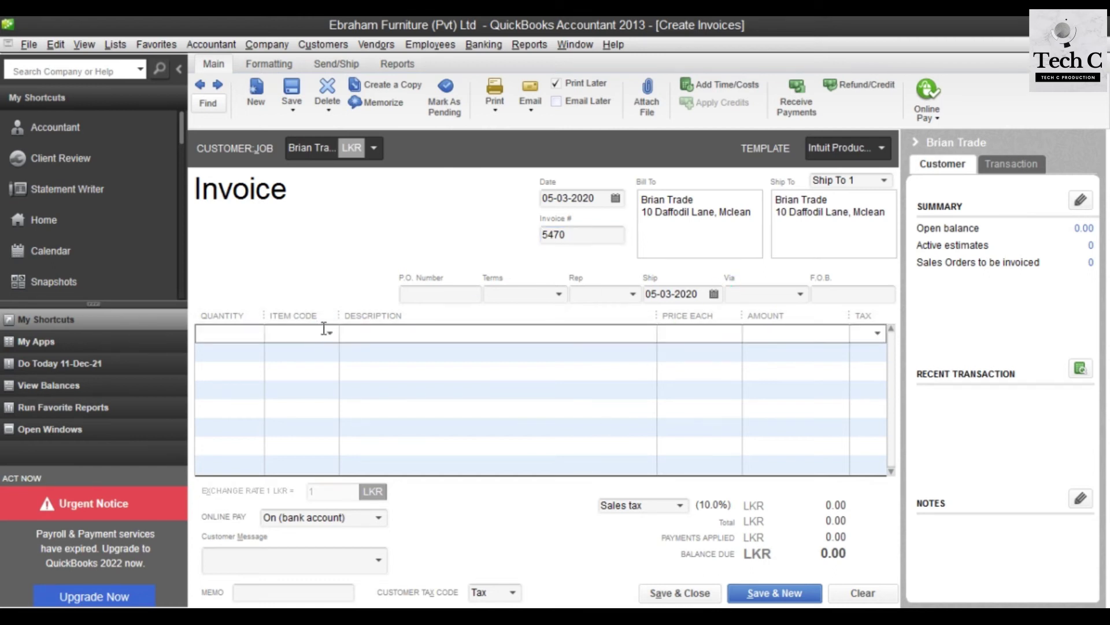
# Step: Add an Opening Balance line priced 200,000 to invoice 5470 and save it
pyautogui.click(326, 332)
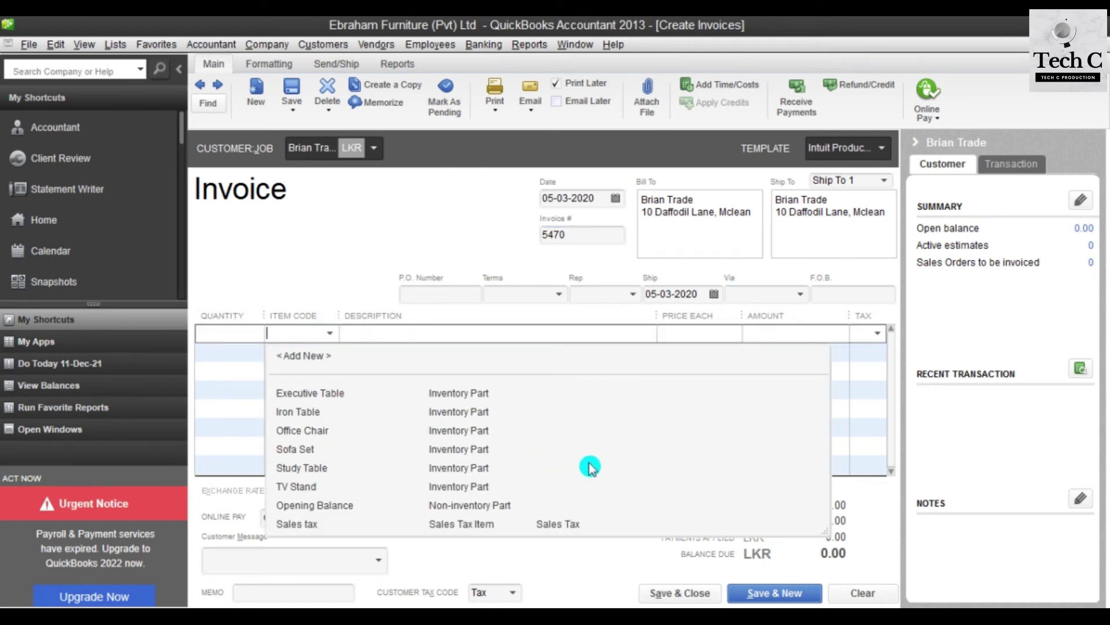
pyautogui.click(339, 504)
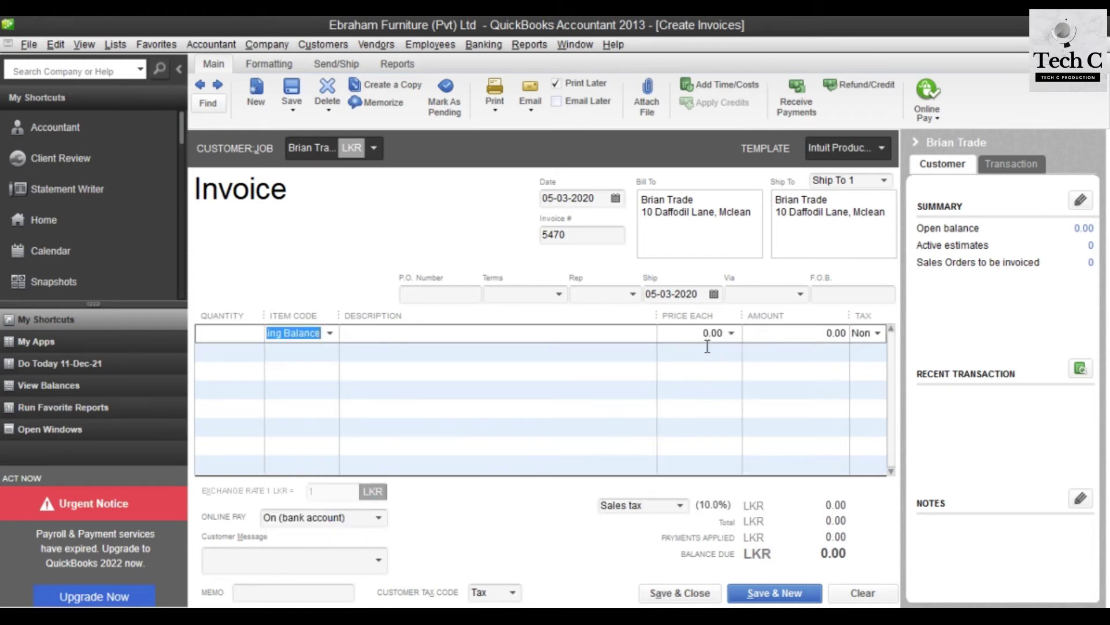
pyautogui.press('Tab')
pyautogui.press('Tab')
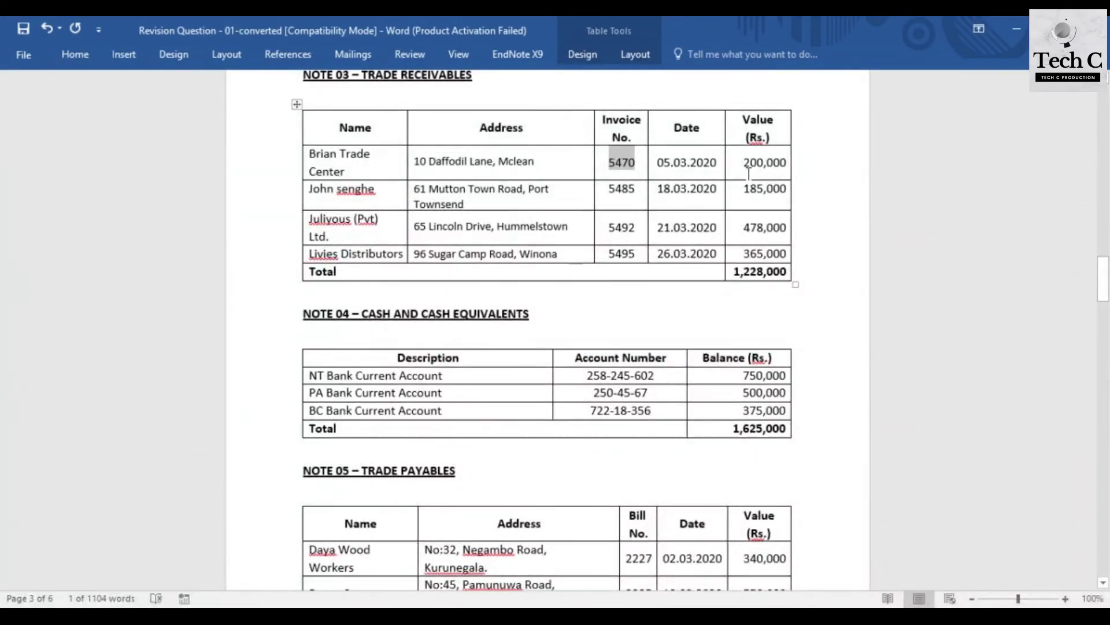
pyautogui.click(747, 161)
pyautogui.moveTo(745, 162); pyautogui.dragTo(785, 173)
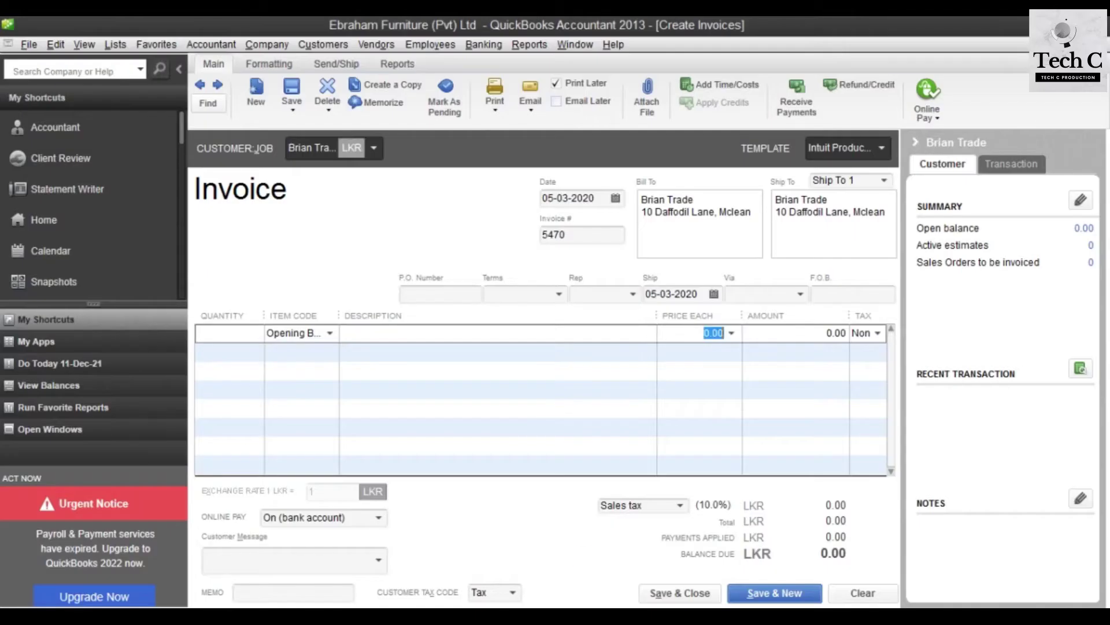
pyautogui.write('200,000')
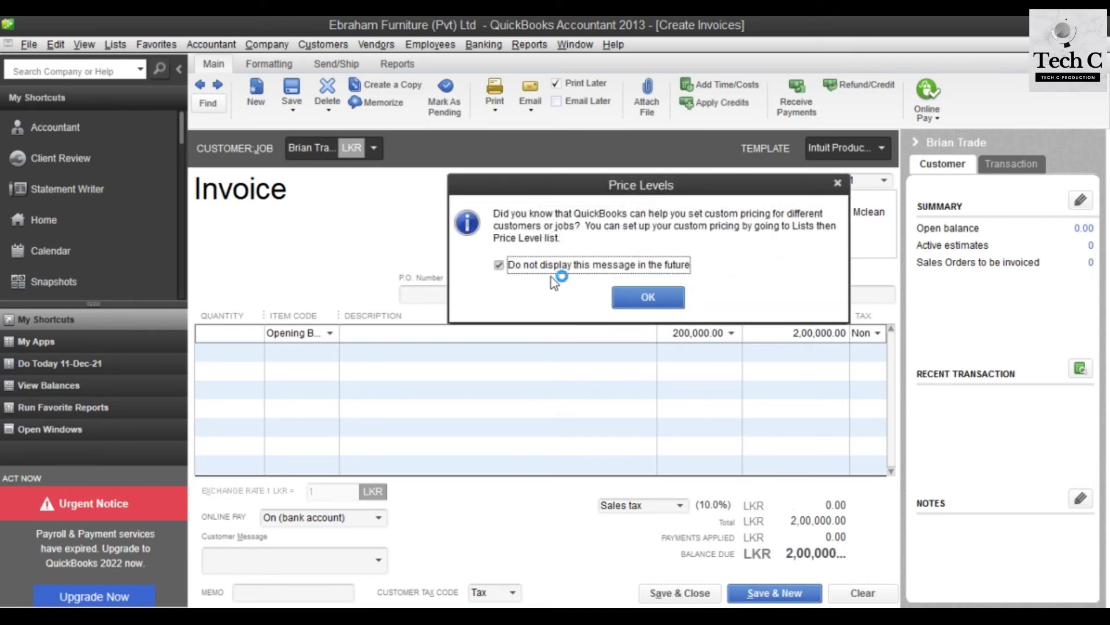
pyautogui.click(645, 298)
pyautogui.click(790, 598)
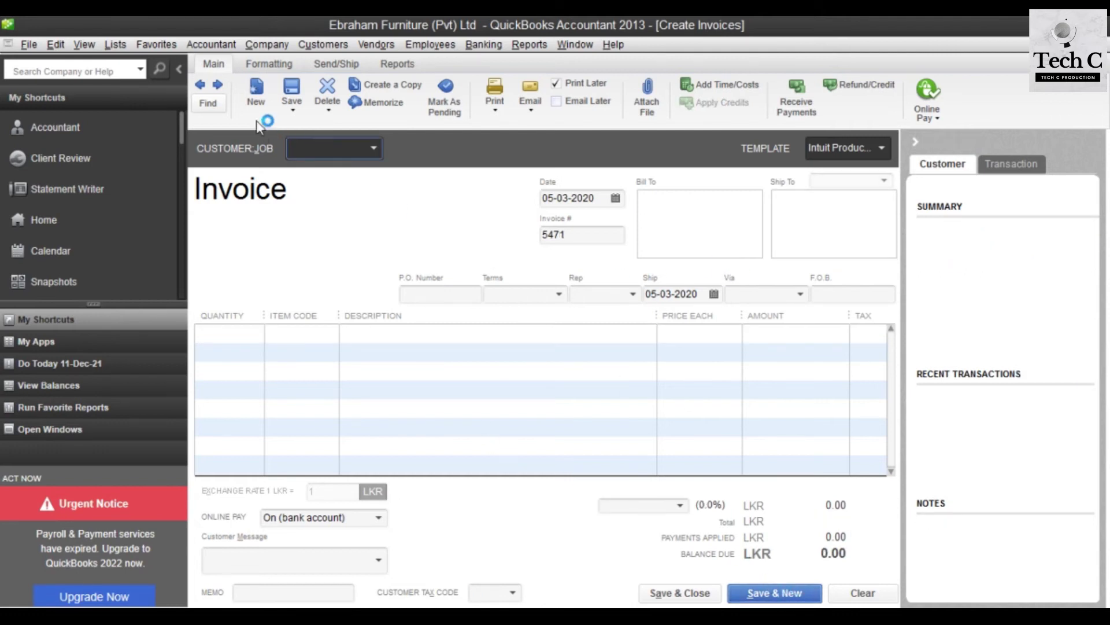
# Step: Choose the second receivables customer, date the invoice 18.03.2020 and number it 5485
pyautogui.click(372, 149)
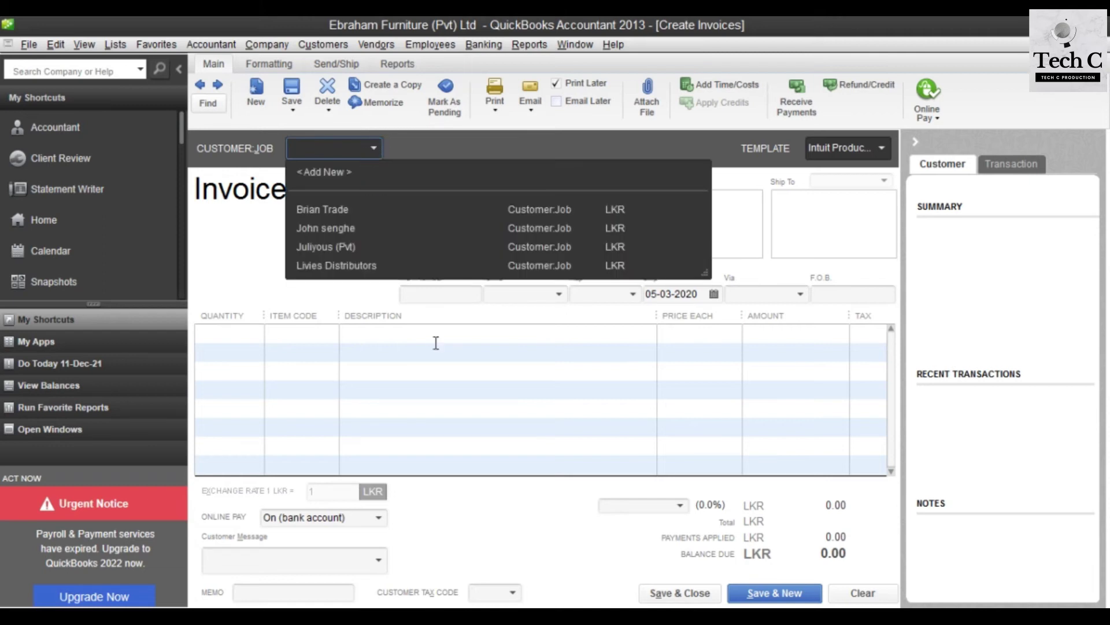
pyautogui.click(537, 541)
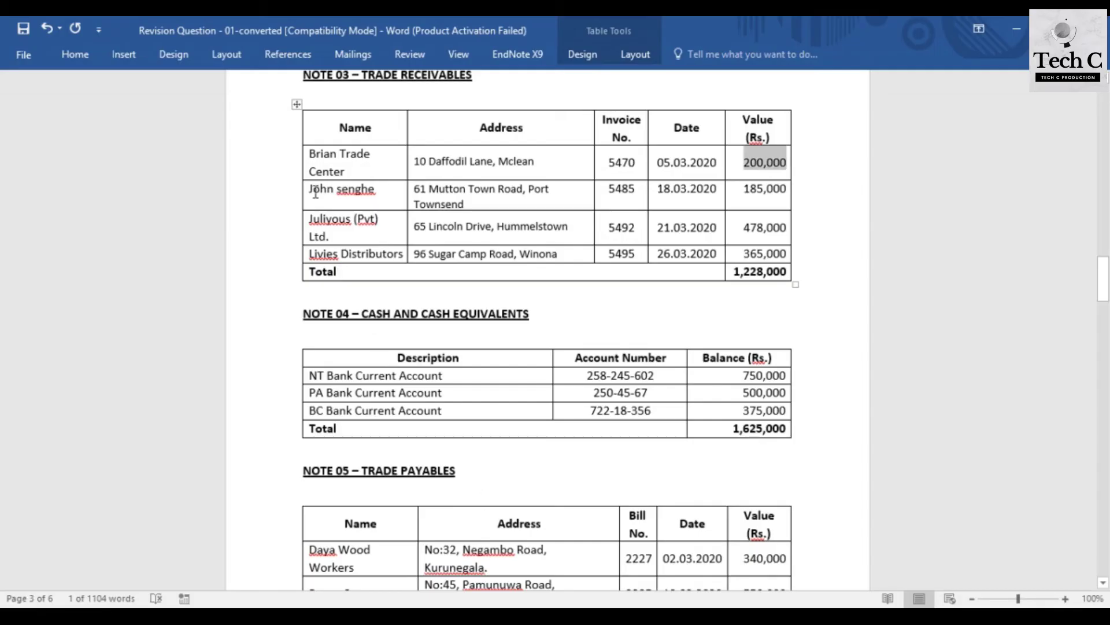
pyautogui.click(555, 544)
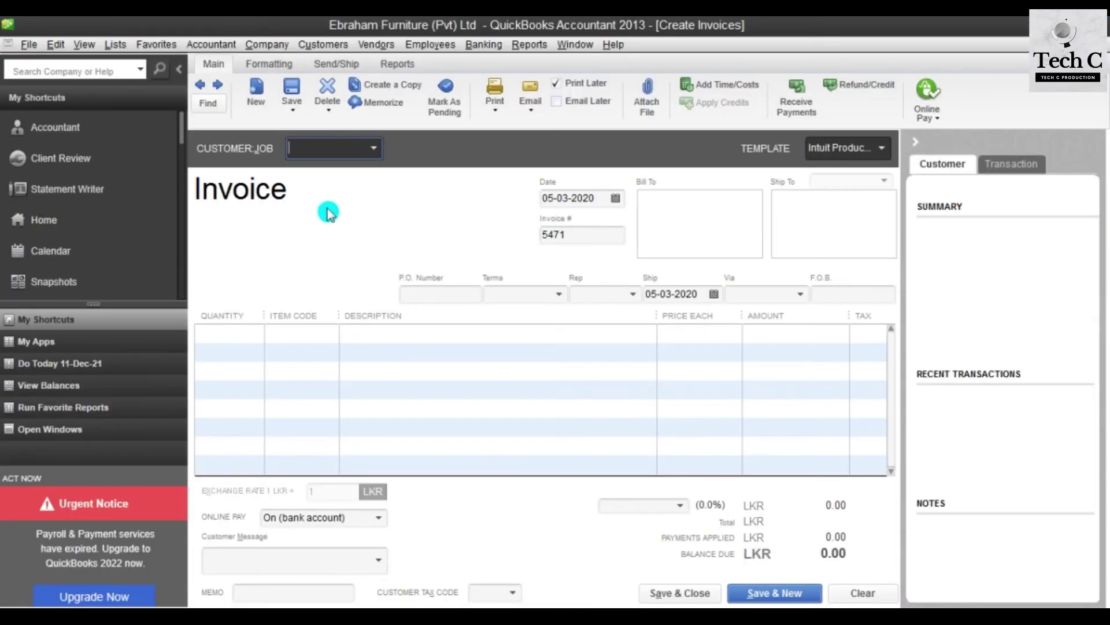
pyautogui.click(371, 151)
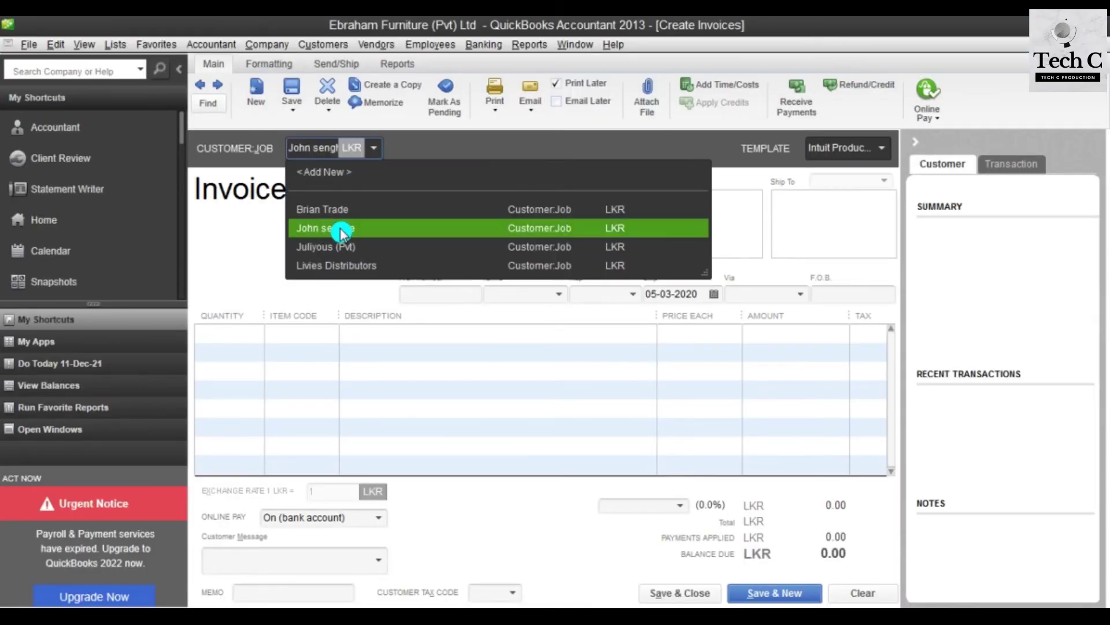
pyautogui.click(342, 227)
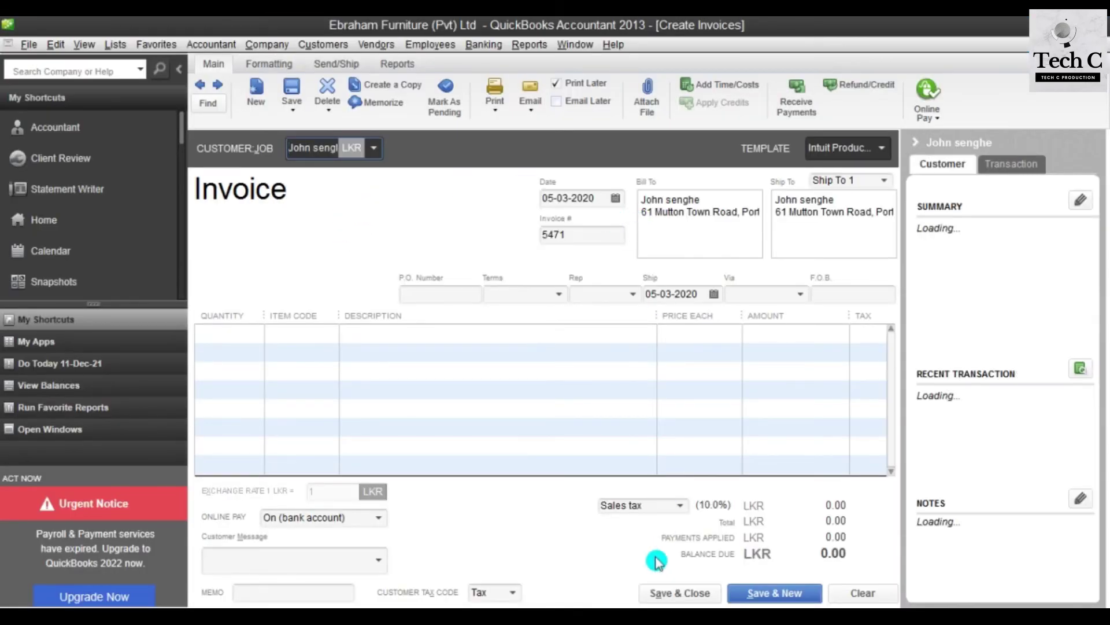
pyautogui.click(601, 544)
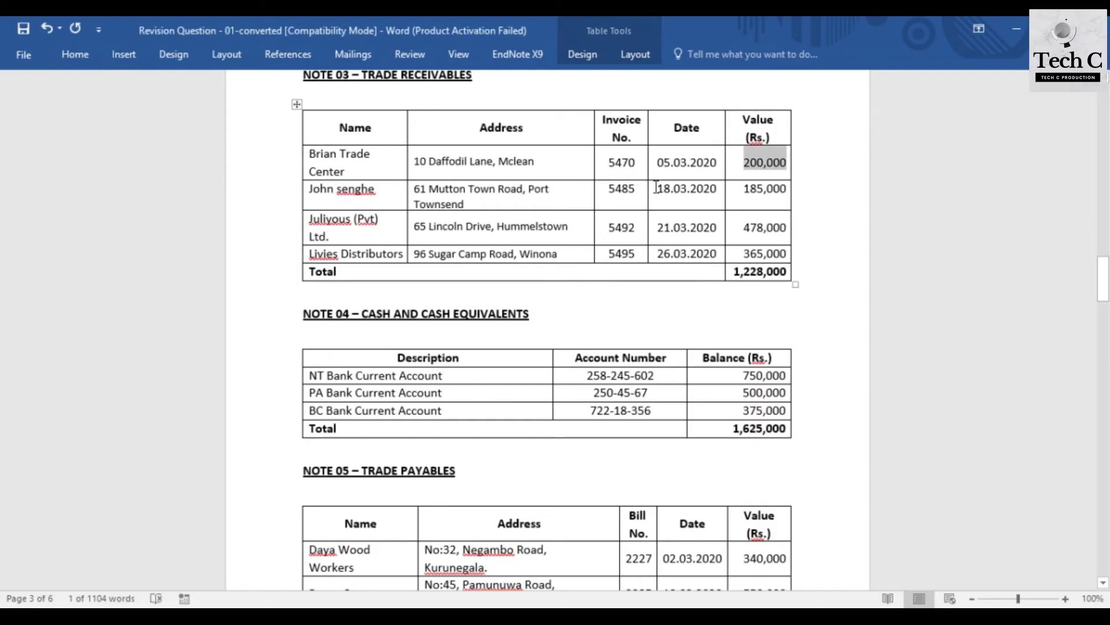
pyautogui.doubleClick(676, 195)
pyautogui.hotkey('ctrl', 'c')
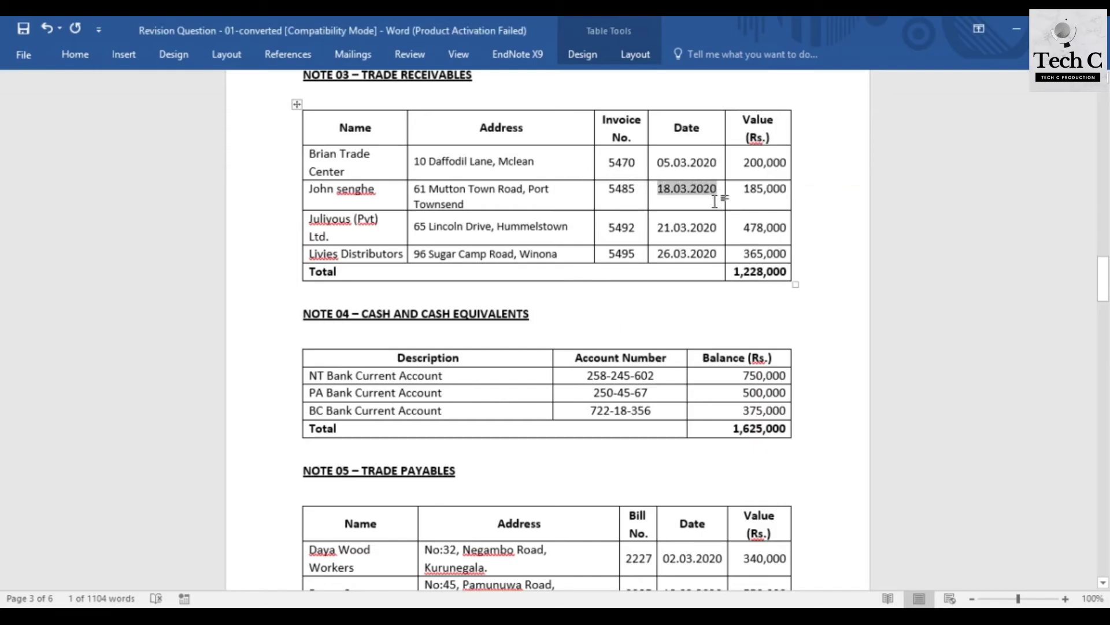
pyautogui.hotkey('alt', 'Tab')
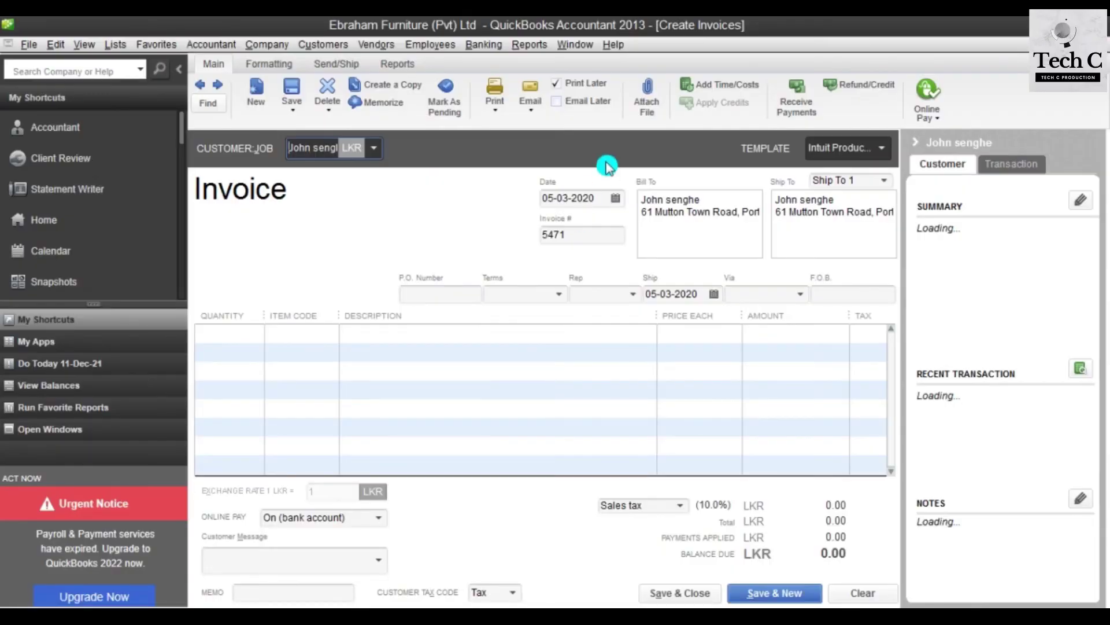
pyautogui.click(600, 195)
pyautogui.hotkey('ctrl', 'v')
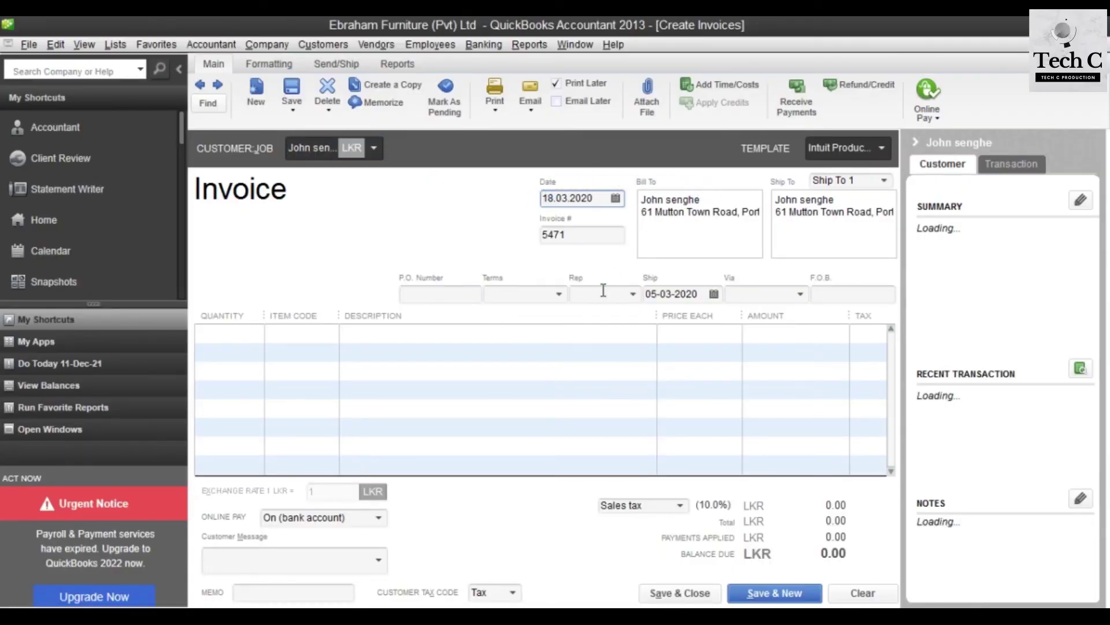
pyautogui.click(554, 602)
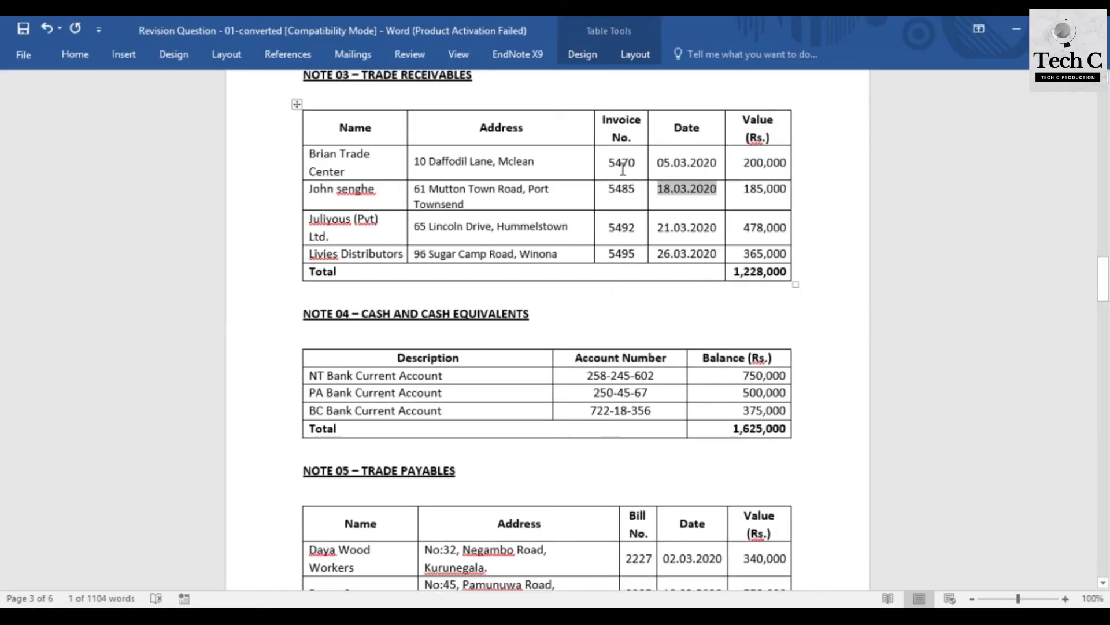
pyautogui.moveTo(635, 189); pyautogui.dragTo(607, 193)
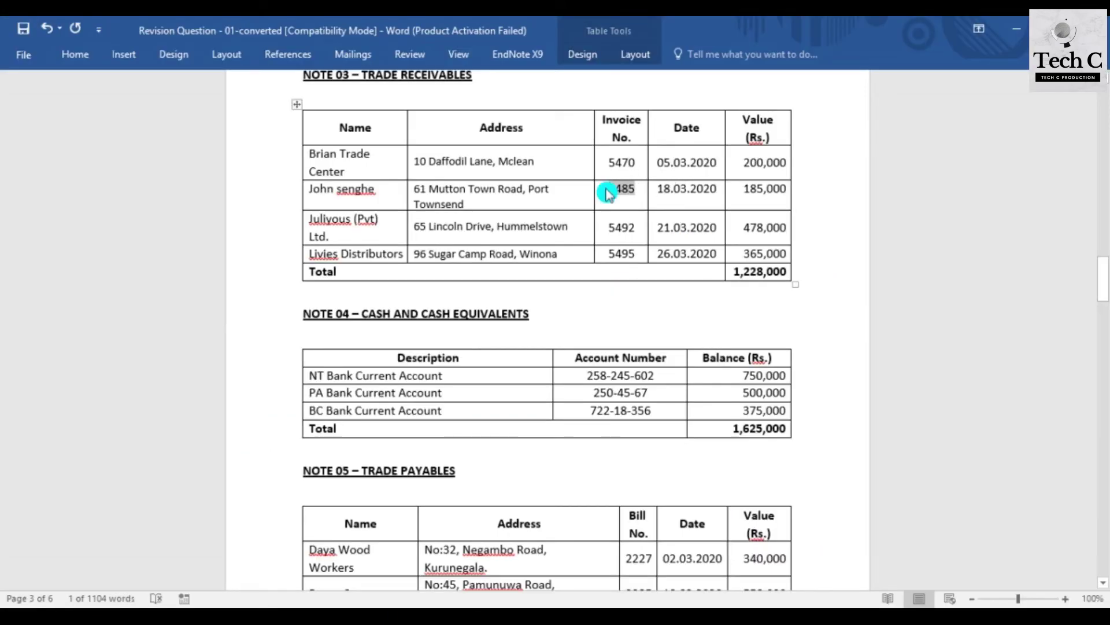
pyautogui.click(602, 508)
pyautogui.press('Tab')
pyautogui.write('5485')
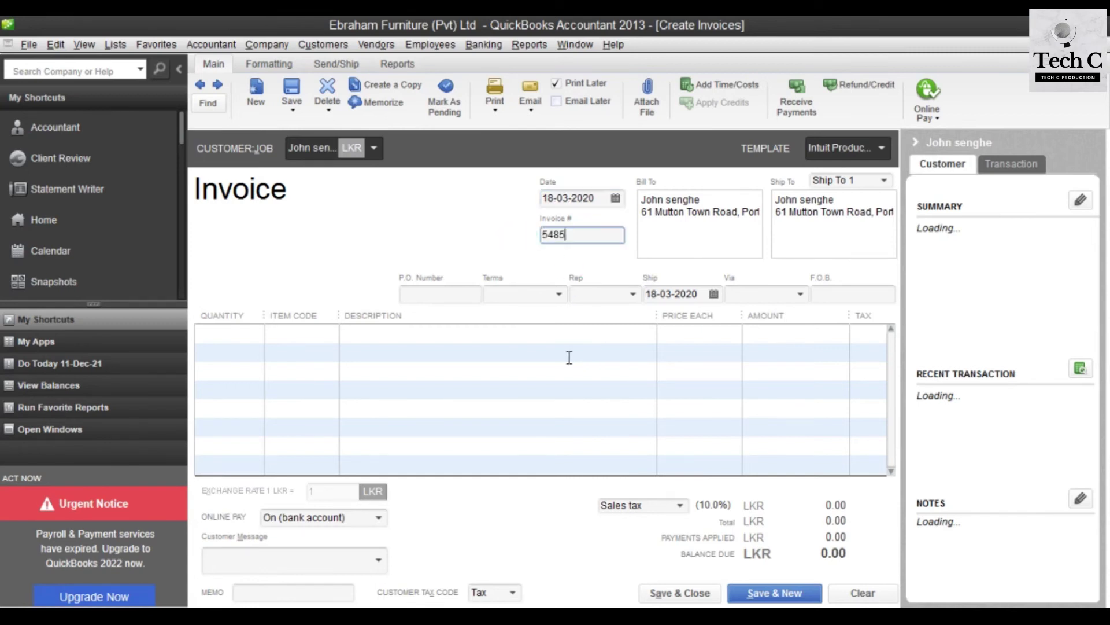
# Step: Add an Opening Balance line priced 185,000 and save invoice 5485
pyautogui.click(325, 330)
pyautogui.click(330, 332)
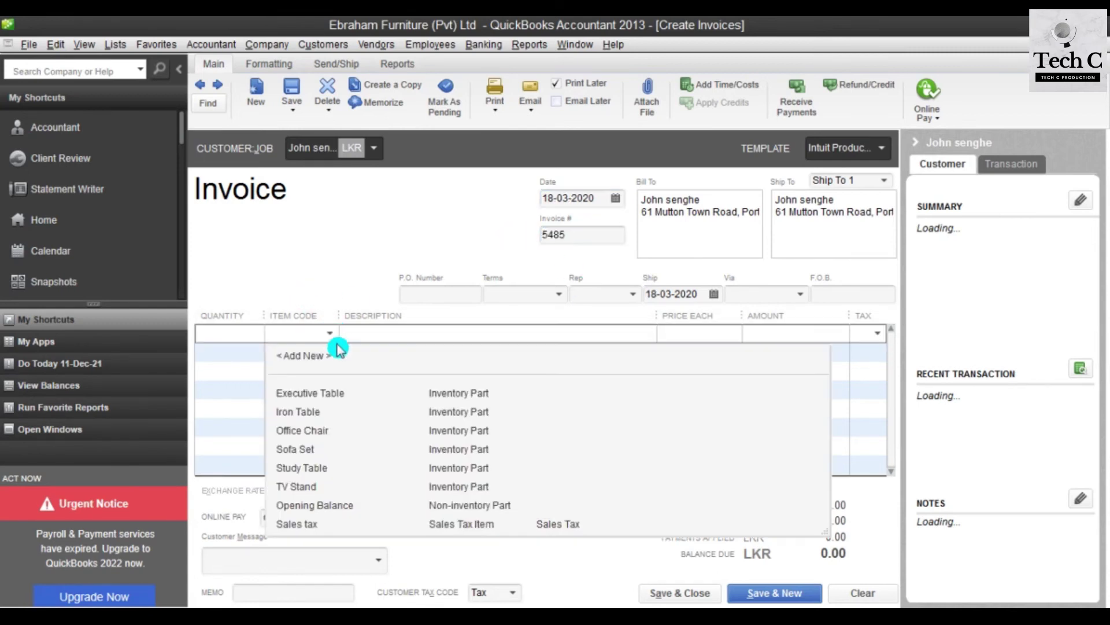
pyautogui.click(329, 506)
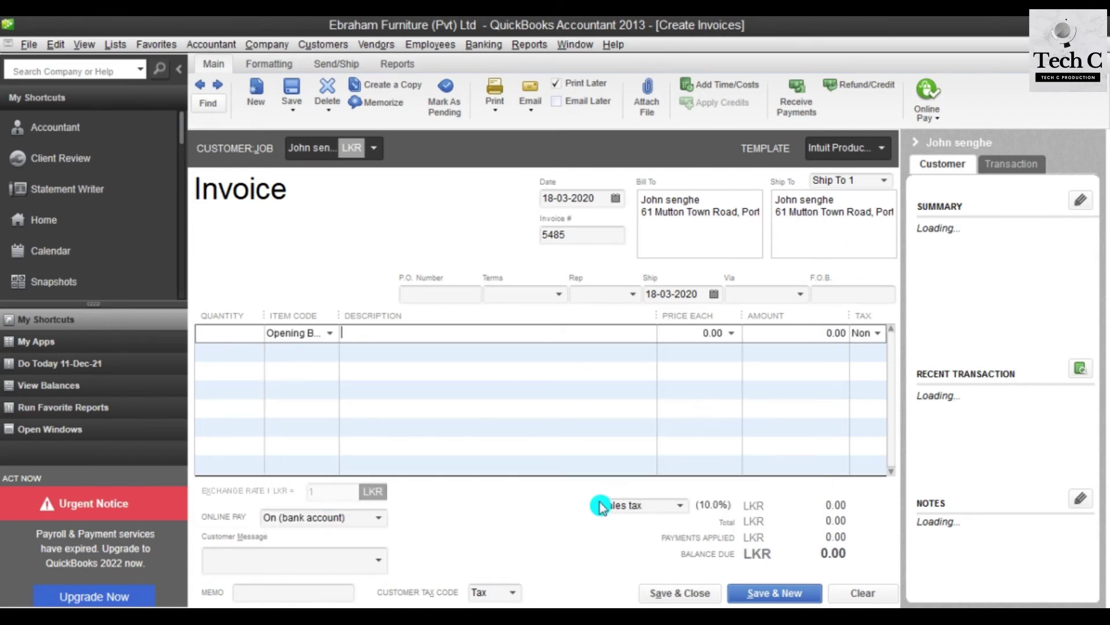
pyautogui.click(579, 549)
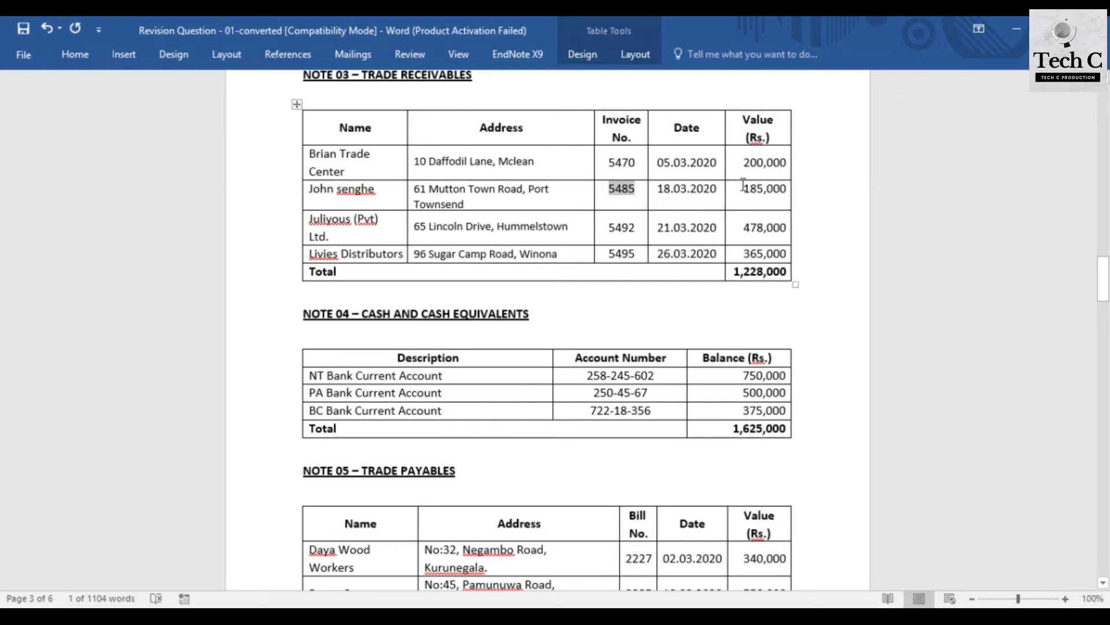
pyautogui.moveTo(745, 189); pyautogui.dragTo(779, 191)
pyautogui.hotkey('ctrl', 'c')
pyautogui.hotkey('alt', 'Tab')
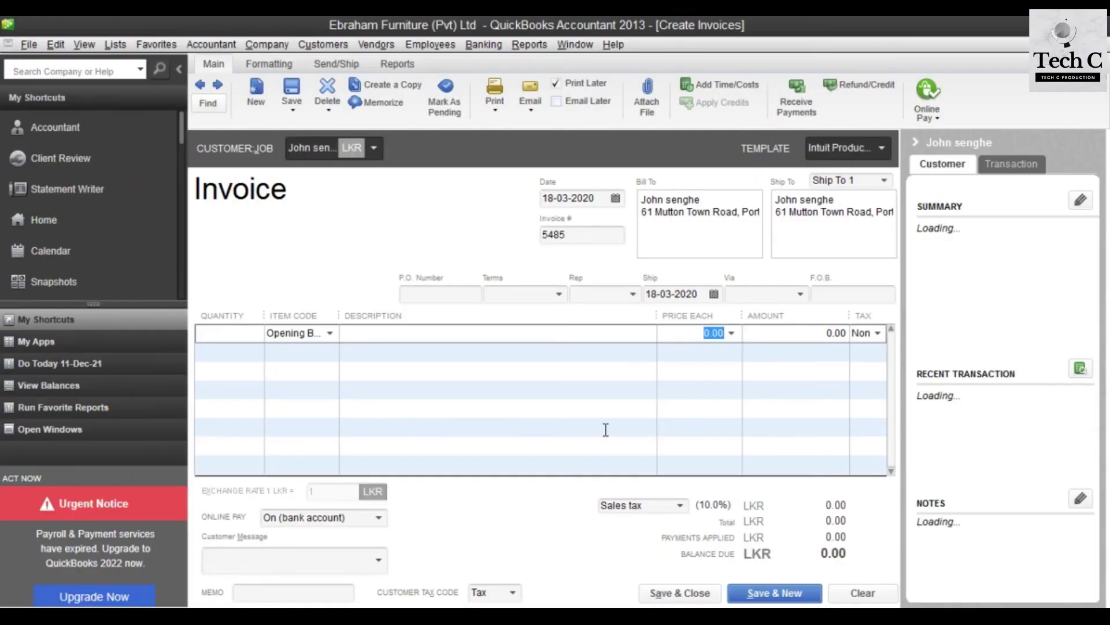
pyautogui.hotkey('ctrl', 'v')
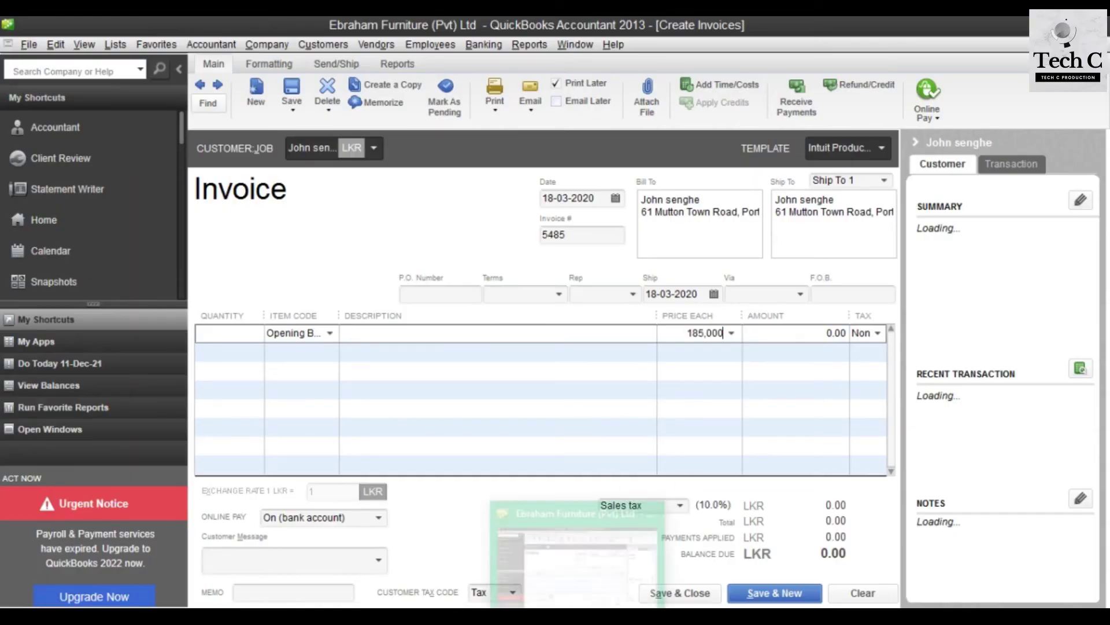
pyautogui.click(772, 594)
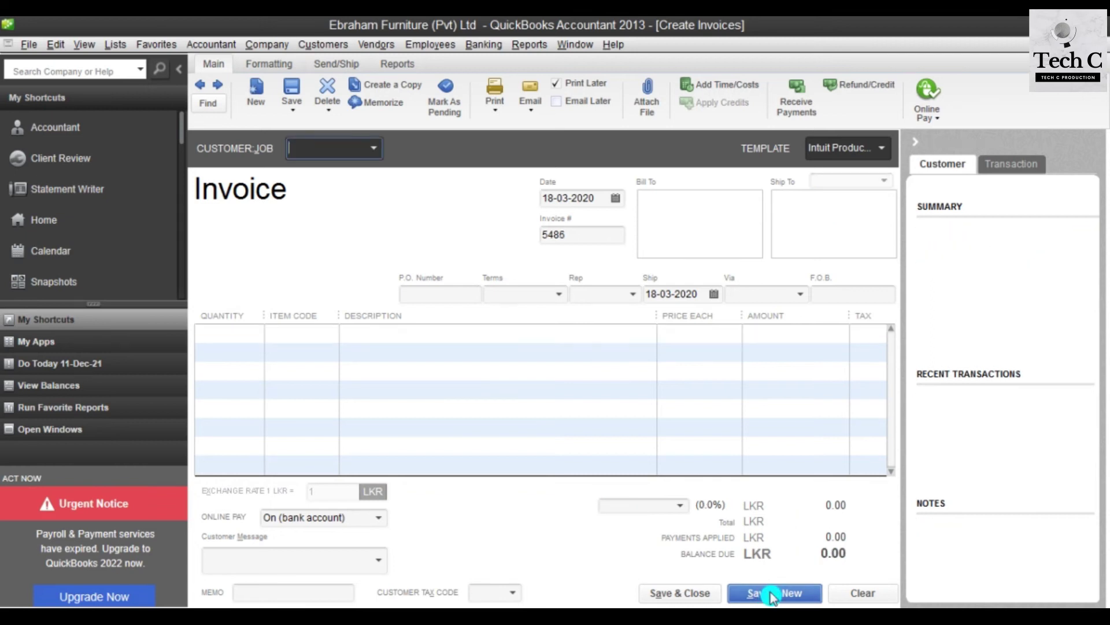
# Step: Choose Juliyous (Pvt) as the customer and set the invoice date to 21.03.2020
pyautogui.click(377, 152)
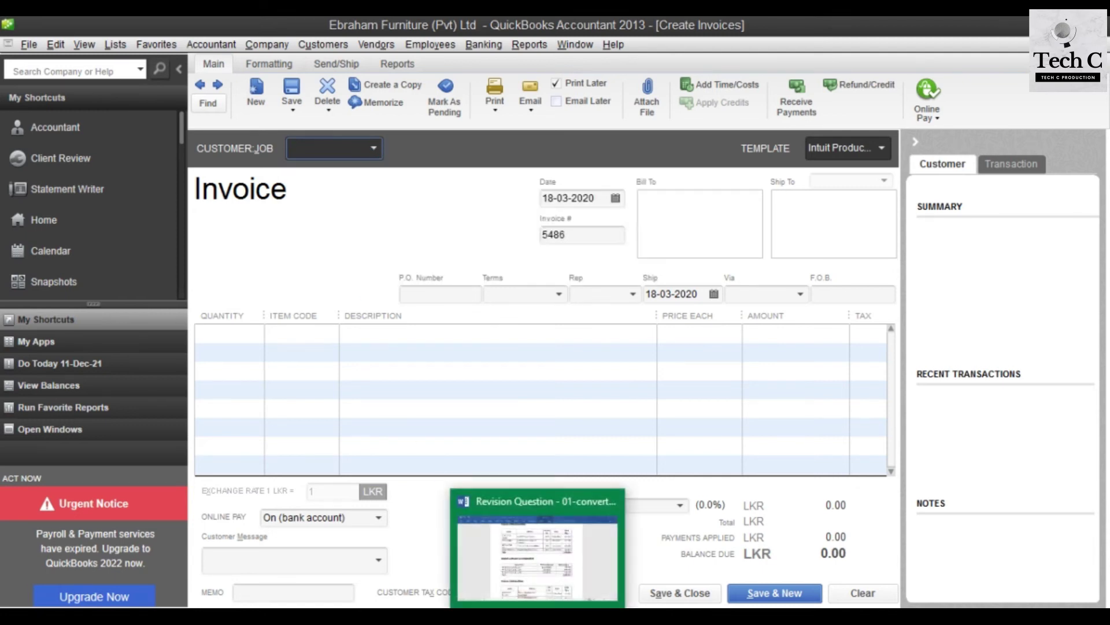
pyautogui.click(536, 515)
pyautogui.hotkey('alt', 'Tab')
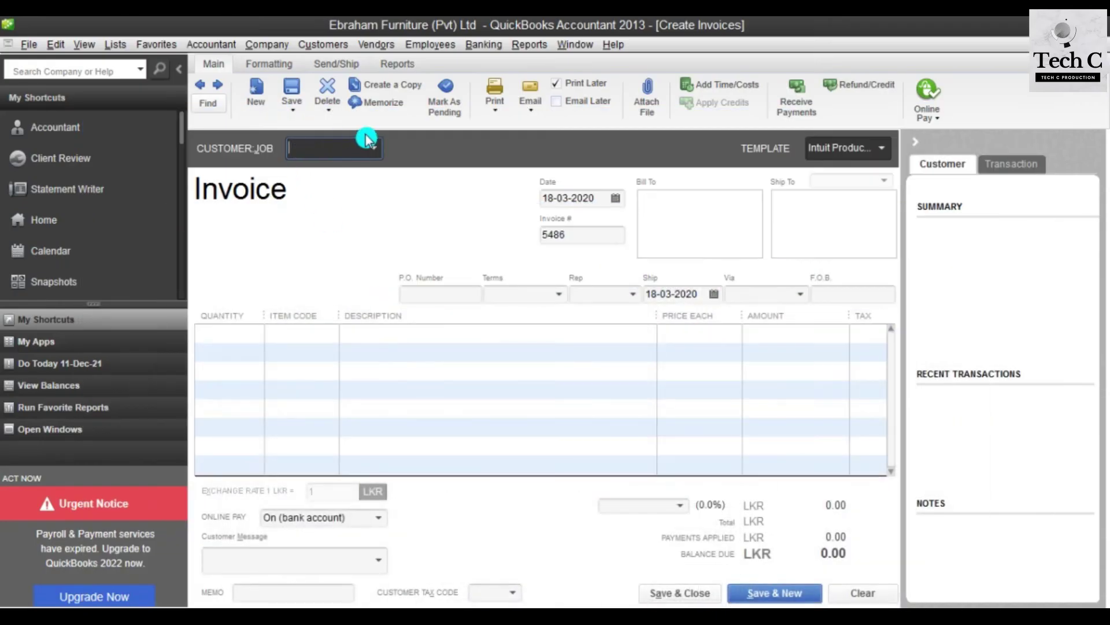
pyautogui.click(370, 149)
pyautogui.click(354, 245)
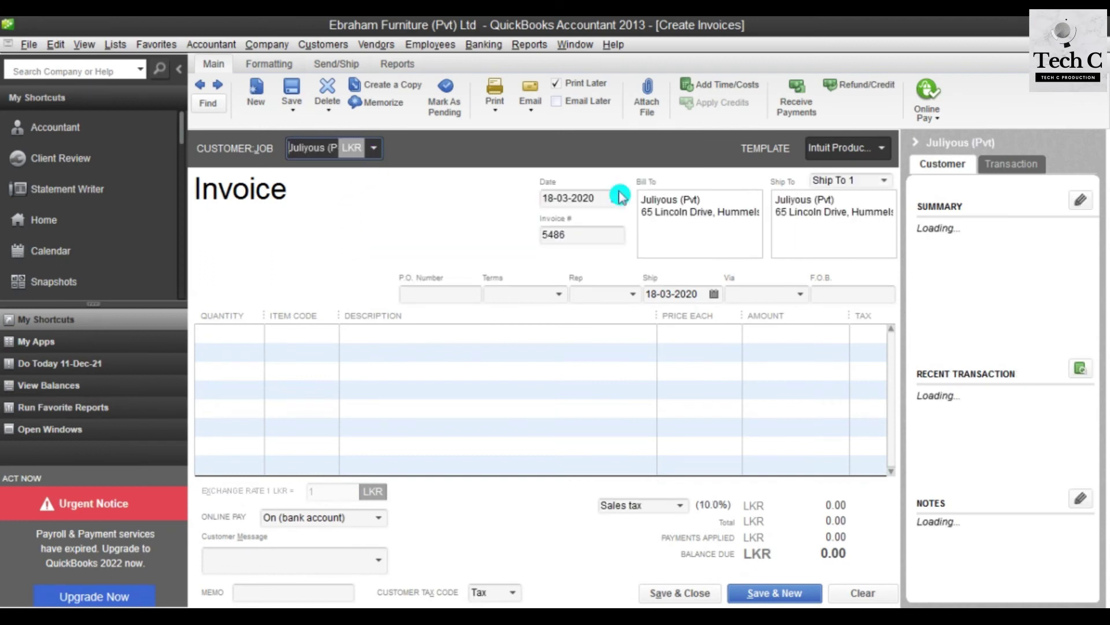
pyautogui.click(554, 606)
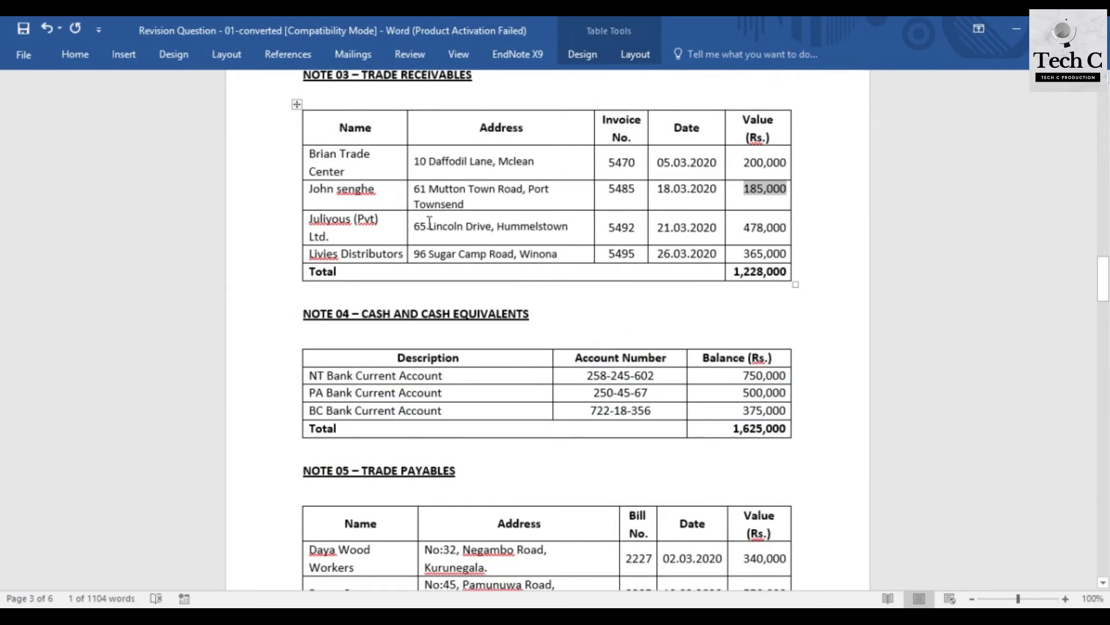
pyautogui.moveTo(661, 227); pyautogui.dragTo(719, 230)
pyautogui.hotkey('ctrl', 'c')
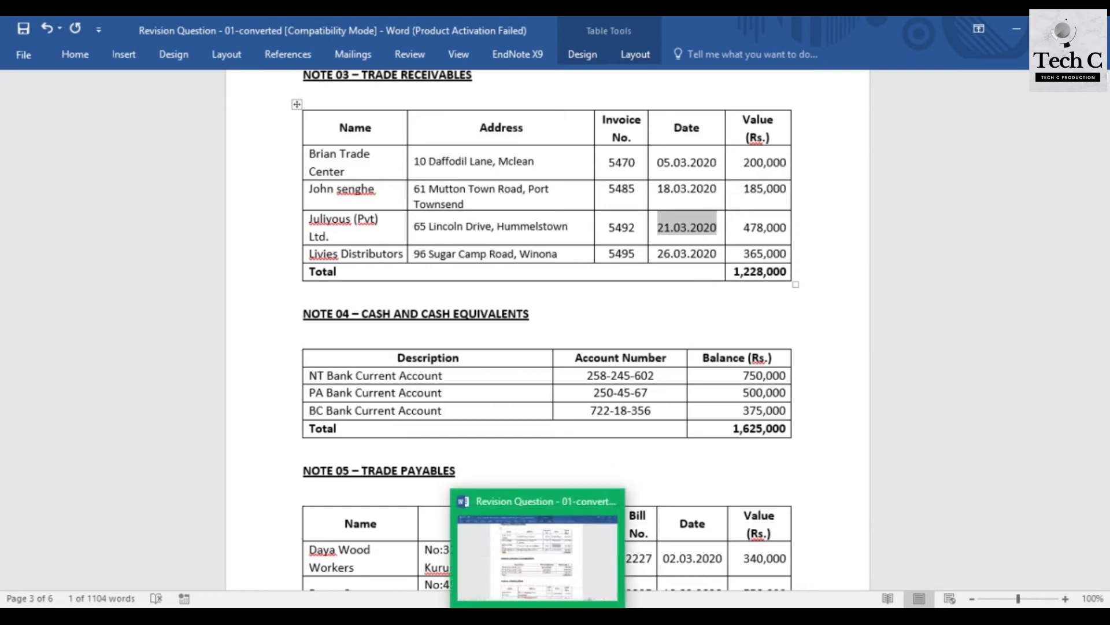
pyautogui.click(553, 605)
pyautogui.moveTo(599, 197); pyautogui.dragTo(533, 192)
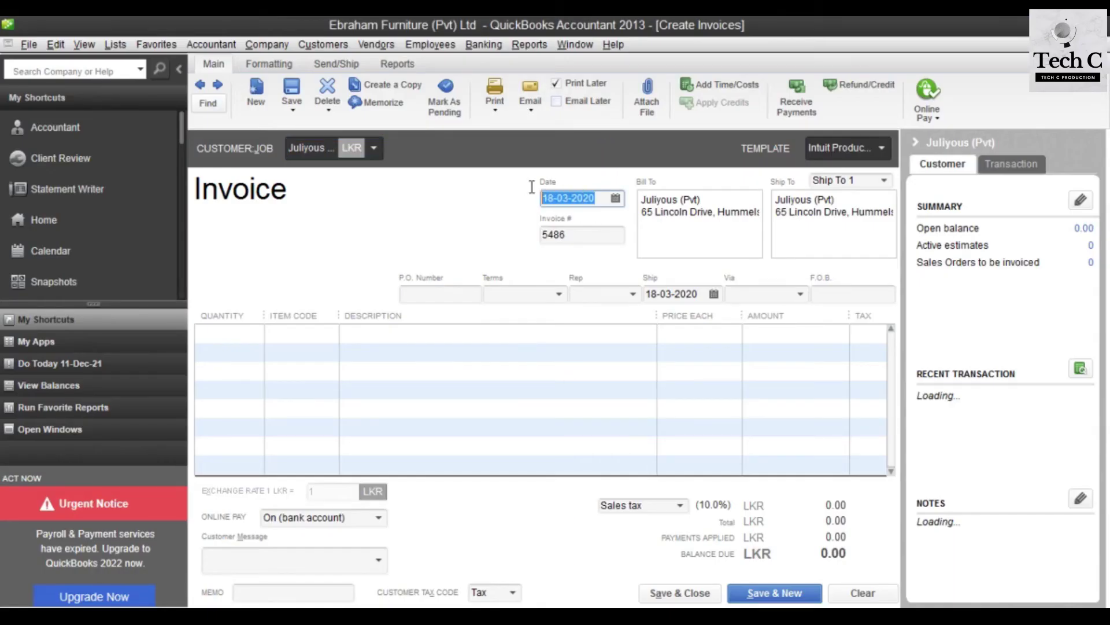
pyautogui.hotkey('ctrl', 'v')
# Step: Set the invoice number to 5492, copied from the Word note
pyautogui.click(554, 606)
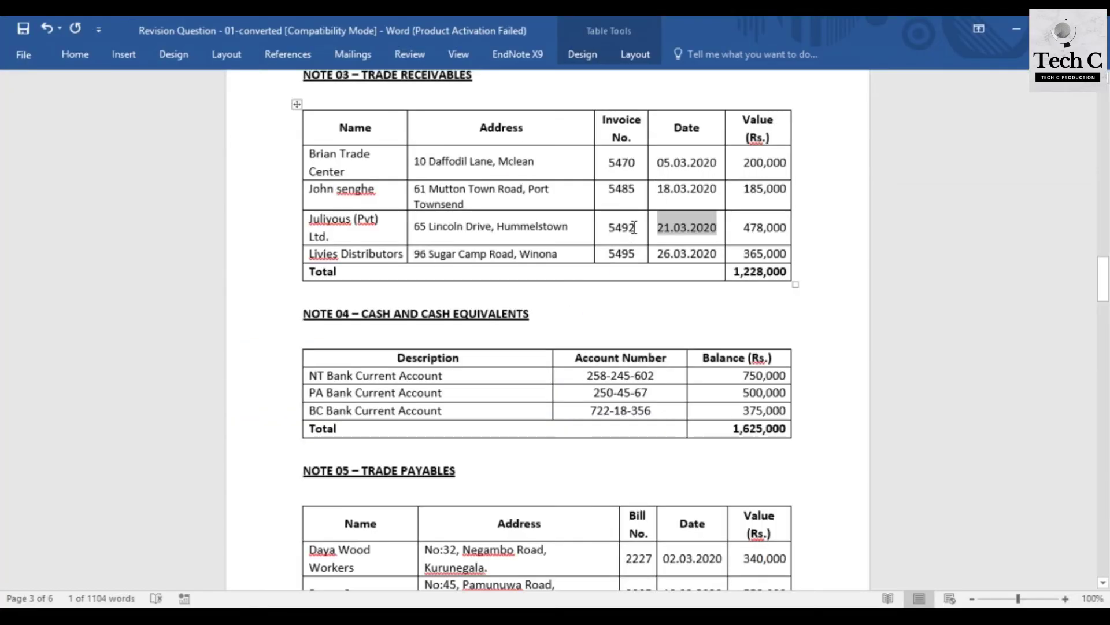
pyautogui.moveTo(634, 227); pyautogui.dragTo(602, 232)
pyautogui.hotkey('ctrl', 'c')
pyautogui.moveTo(554, 605)
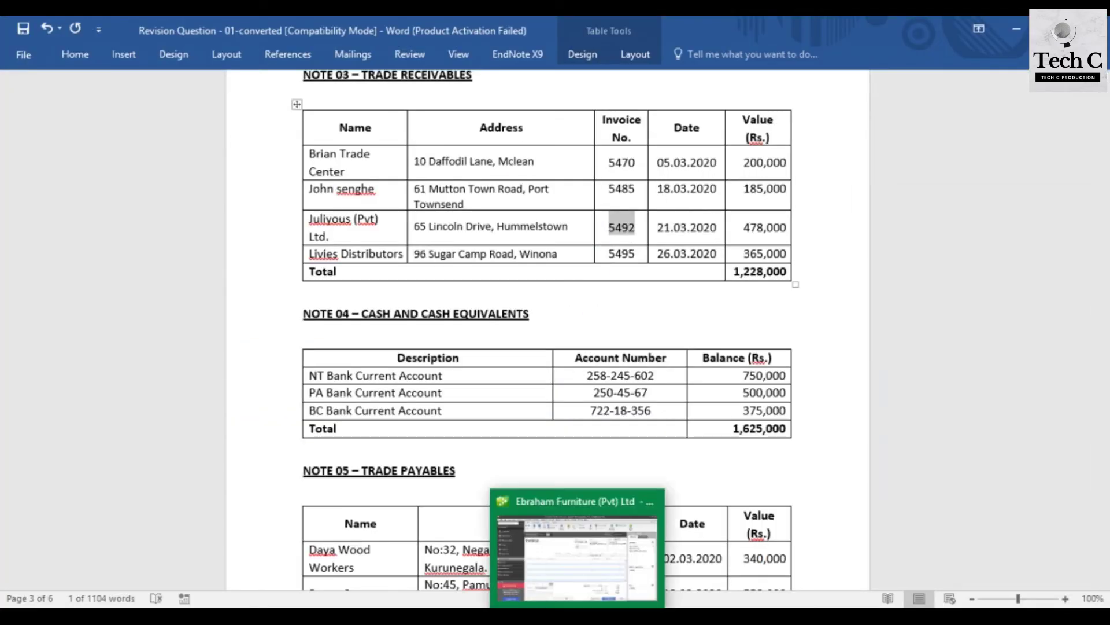
pyautogui.click(579, 550)
pyautogui.moveTo(578, 234); pyautogui.dragTo(537, 242)
pyautogui.hotkey('ctrl', 'v')
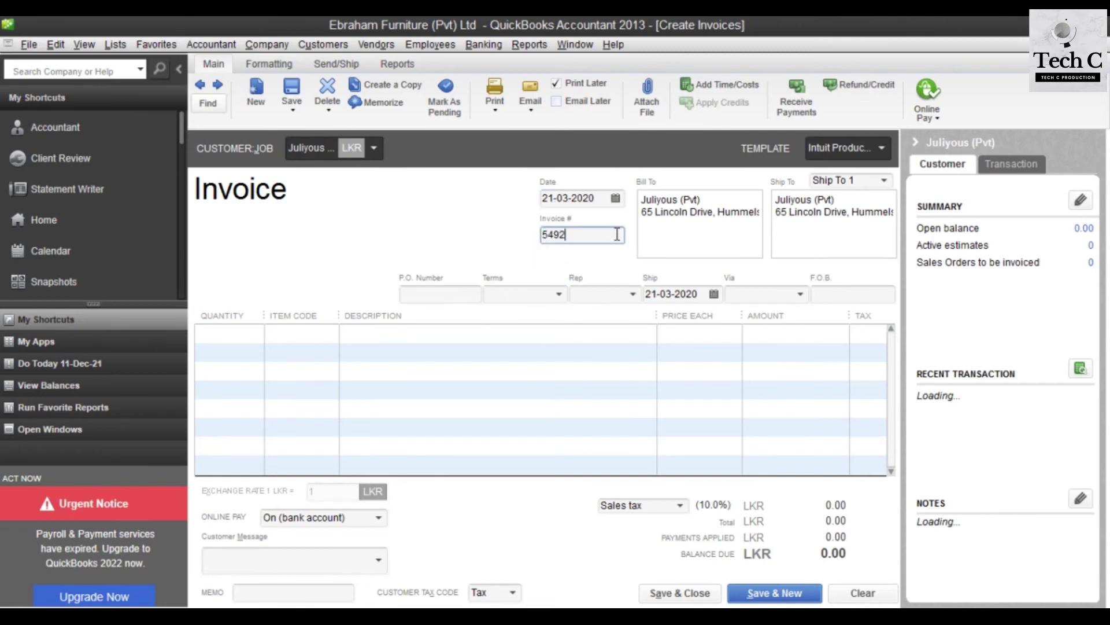
# Step: Add an Opening Balance line priced 478,000 and save invoice 5492
pyautogui.click(326, 340)
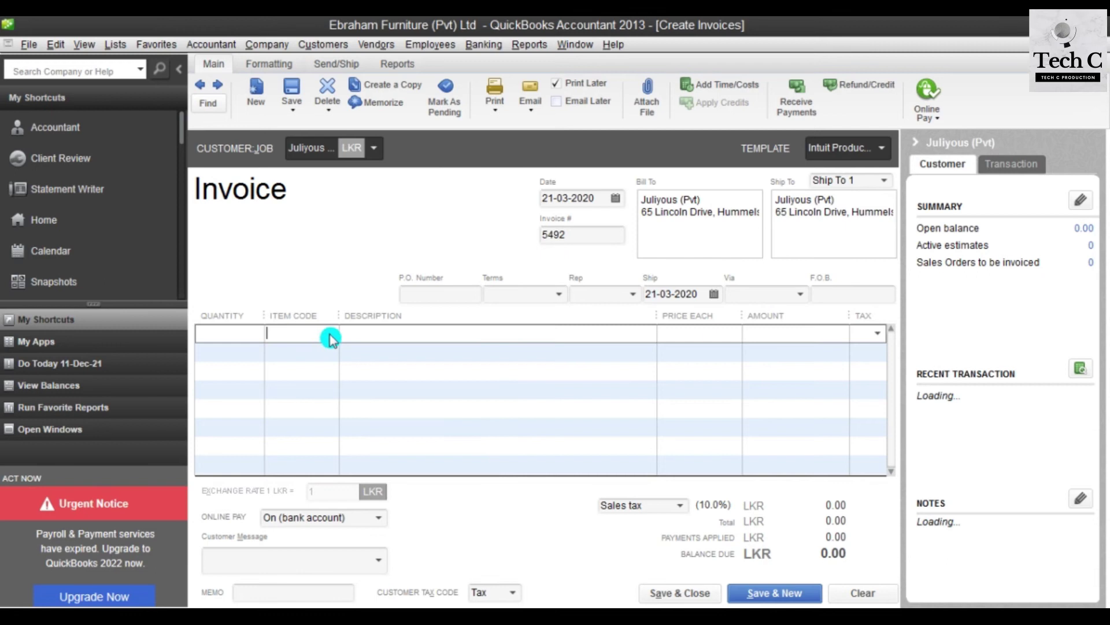
pyautogui.click(330, 336)
pyautogui.click(322, 504)
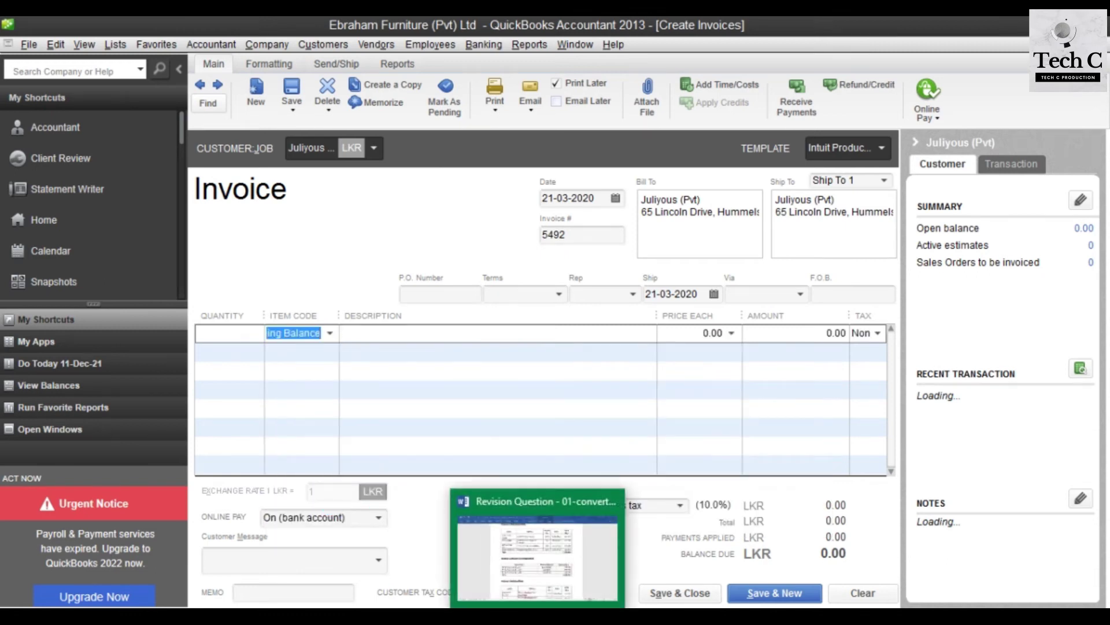
pyautogui.click(528, 596)
pyautogui.moveTo(584, 601)
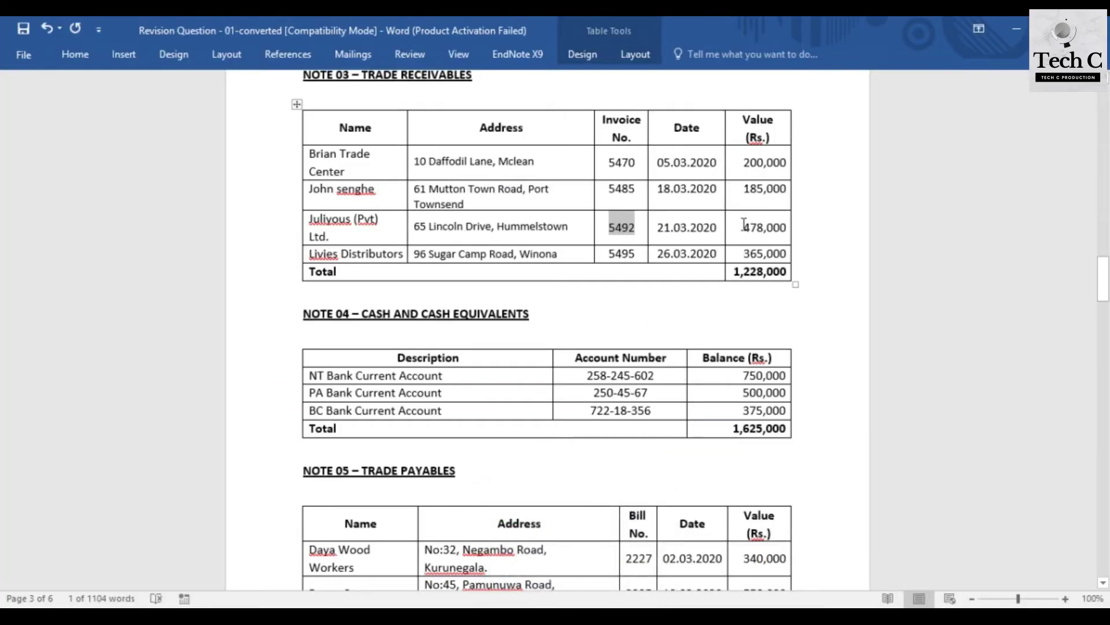
pyautogui.moveTo(744, 227); pyautogui.dragTo(788, 227)
pyautogui.hotkey('ctrl', 'c')
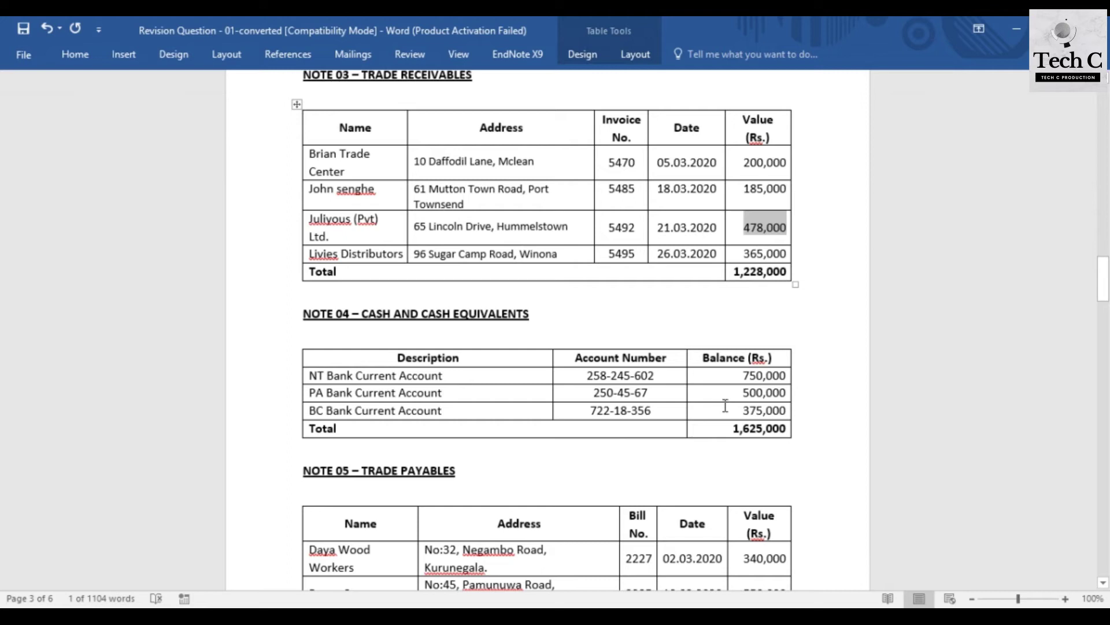
pyautogui.click(579, 552)
pyautogui.click(704, 333)
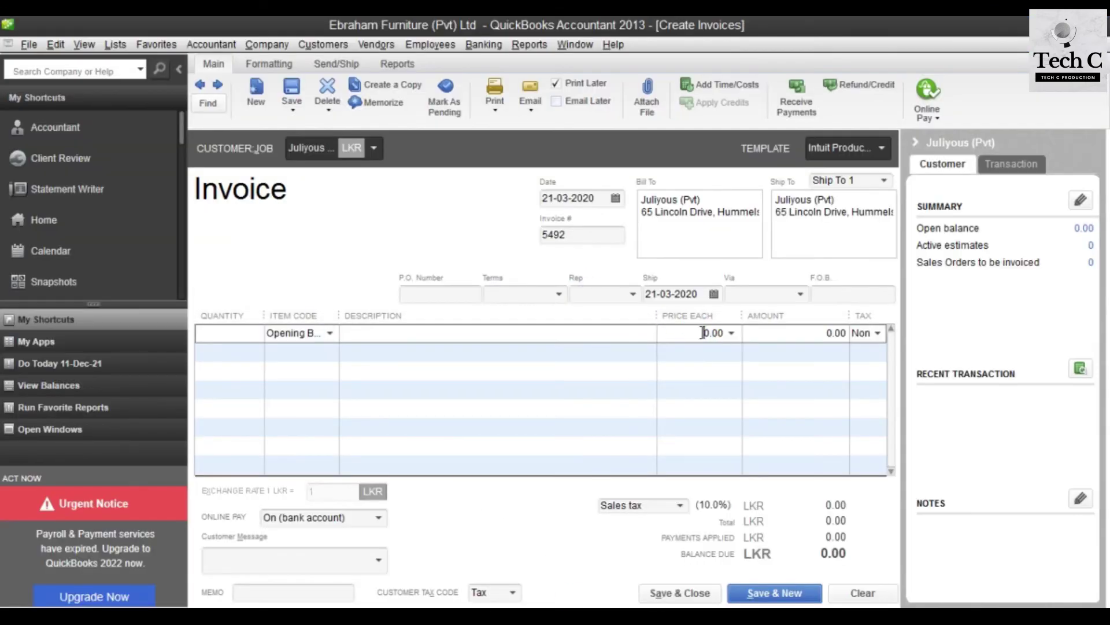
pyautogui.moveTo(713, 333); pyautogui.dragTo(731, 332)
pyautogui.hotkey('ctrl', 'v')
pyautogui.click(788, 591)
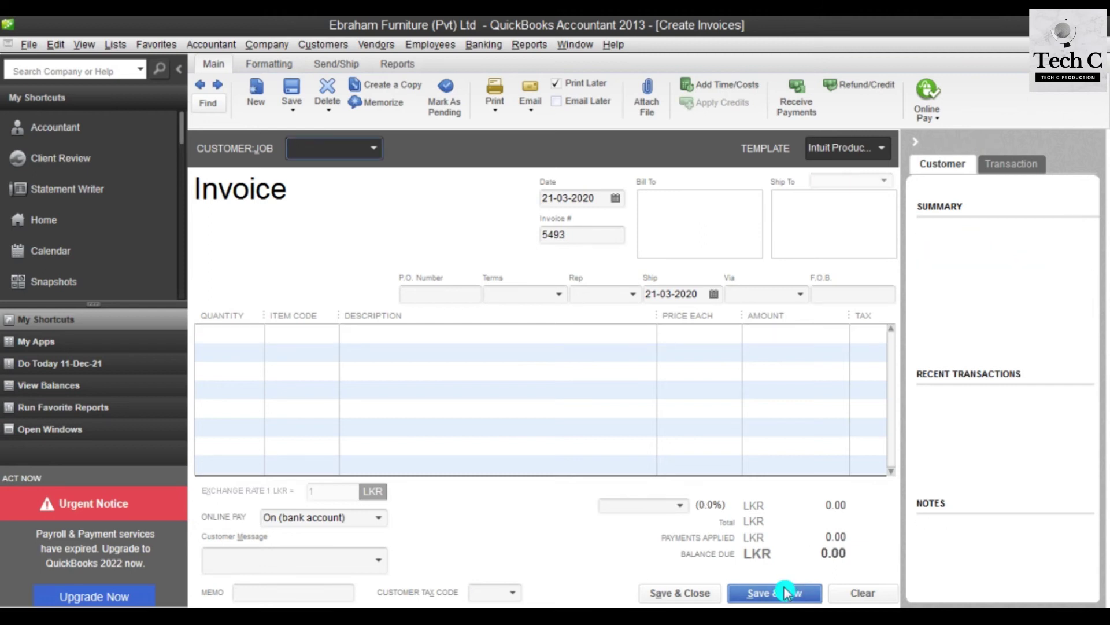
# Step: Choose Livies Distributors as the customer and set the invoice date to 26.03.2020
pyautogui.click(555, 549)
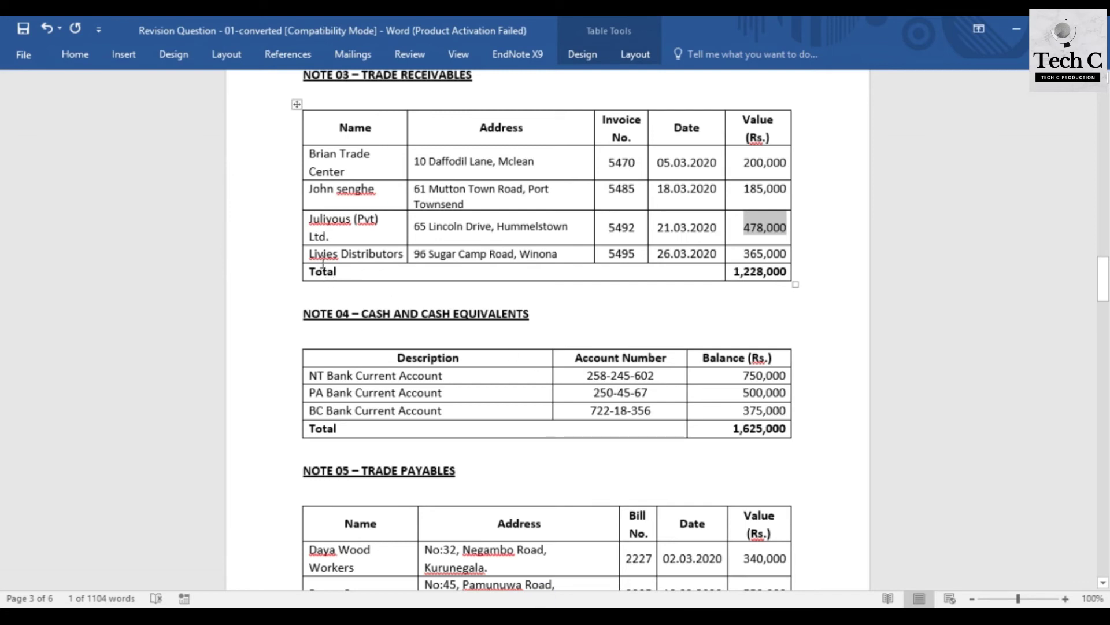
pyautogui.click(514, 555)
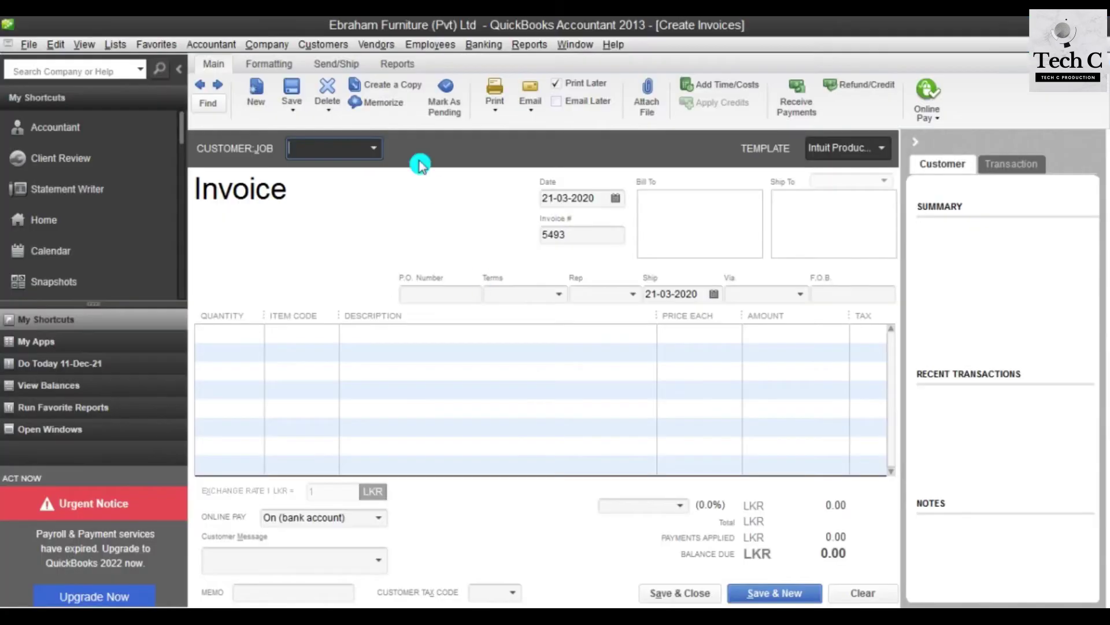
pyautogui.click(373, 149)
pyautogui.click(355, 264)
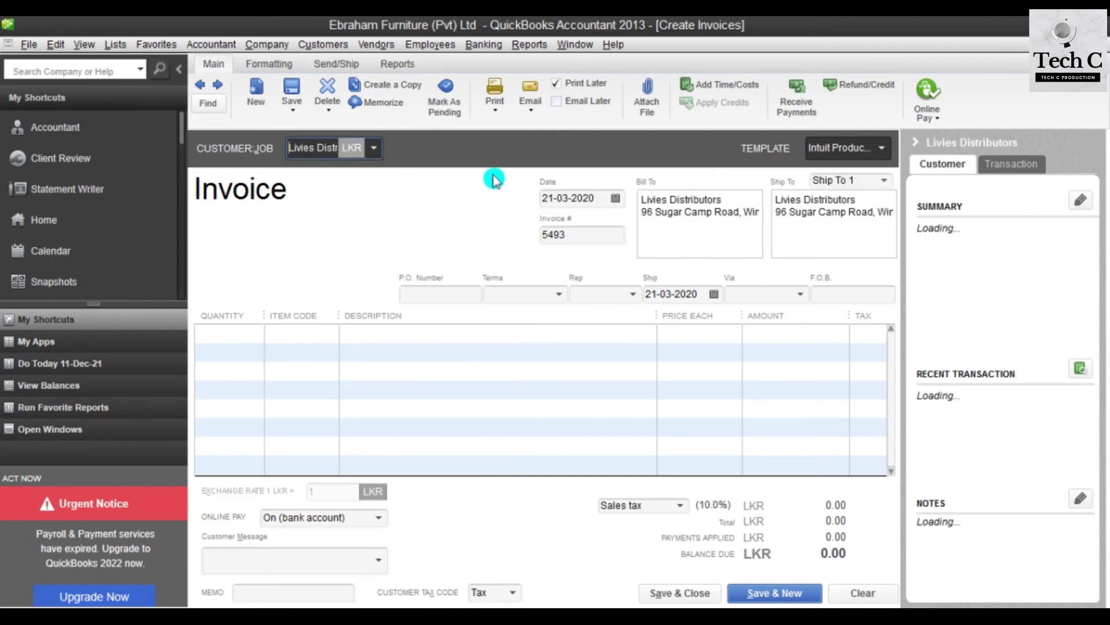
pyautogui.click(549, 579)
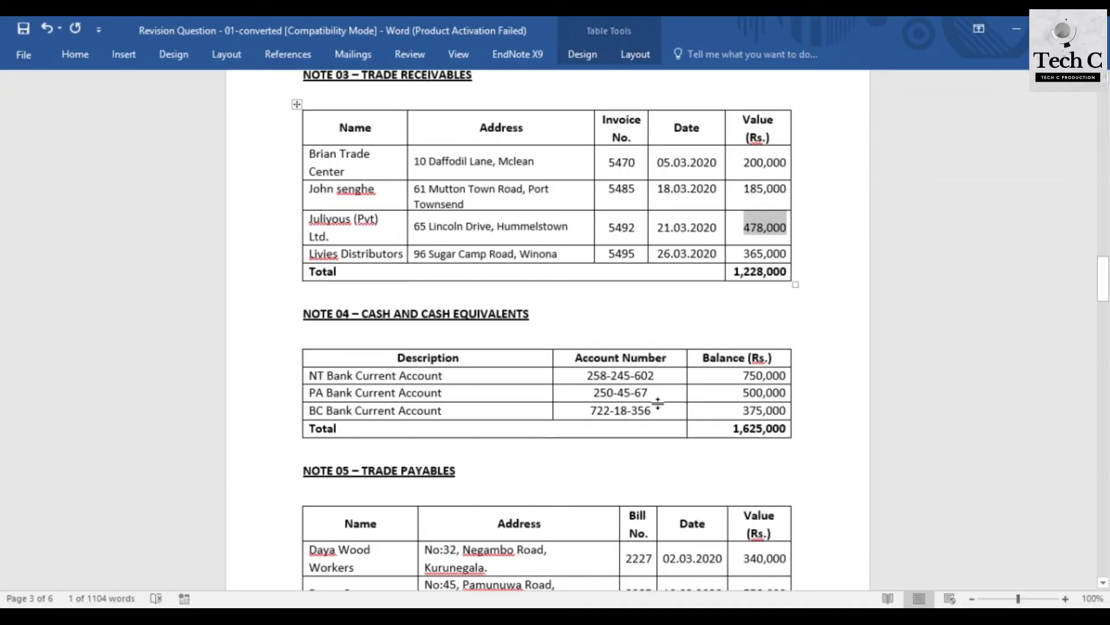
pyautogui.moveTo(721, 254); pyautogui.dragTo(651, 266)
pyautogui.hotkey('ctrl', 'c')
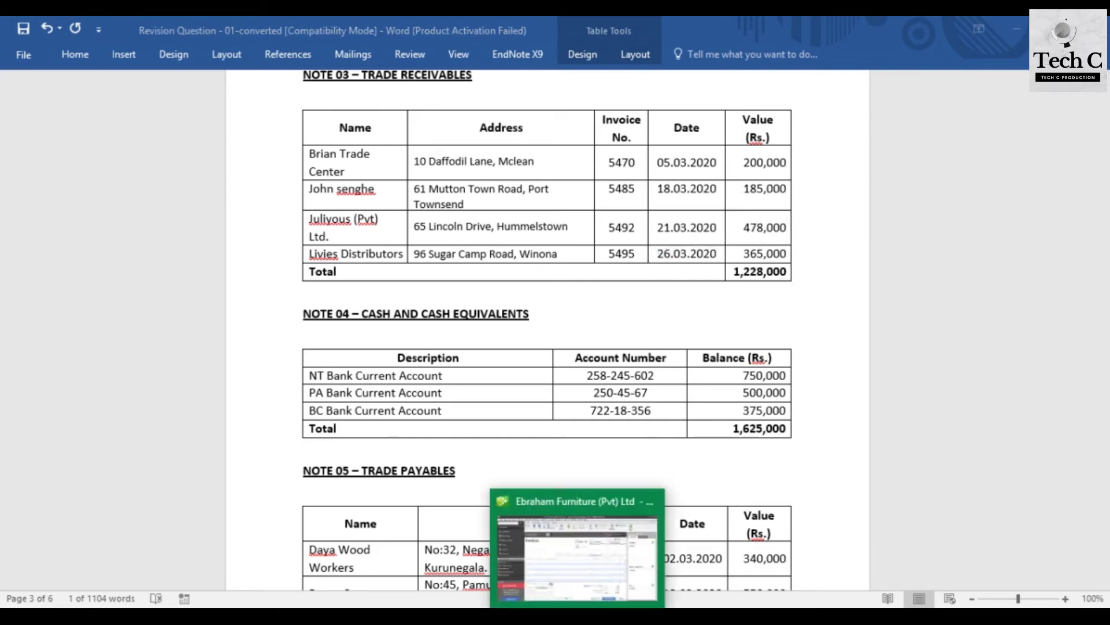
pyautogui.click(569, 549)
pyautogui.click(542, 199)
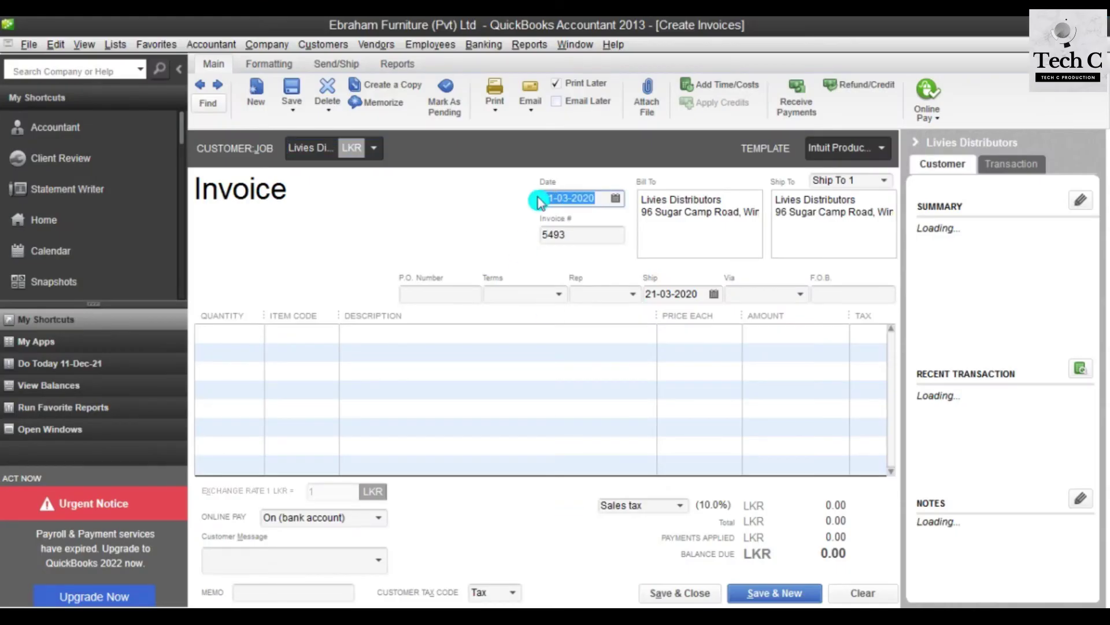
pyautogui.hotkey('ctrl', 'v')
# Step: Set the invoice number to 5495, copied from the Word note
pyautogui.click(572, 604)
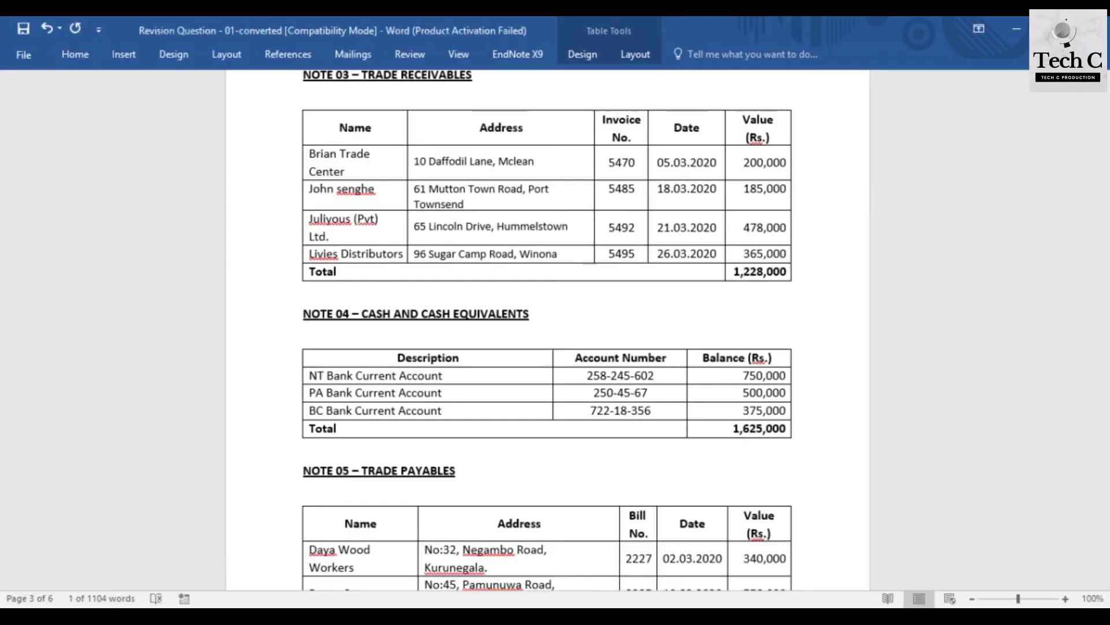
pyautogui.moveTo(640, 259); pyautogui.dragTo(527, 232)
pyautogui.click(579, 549)
pyautogui.write('5495')
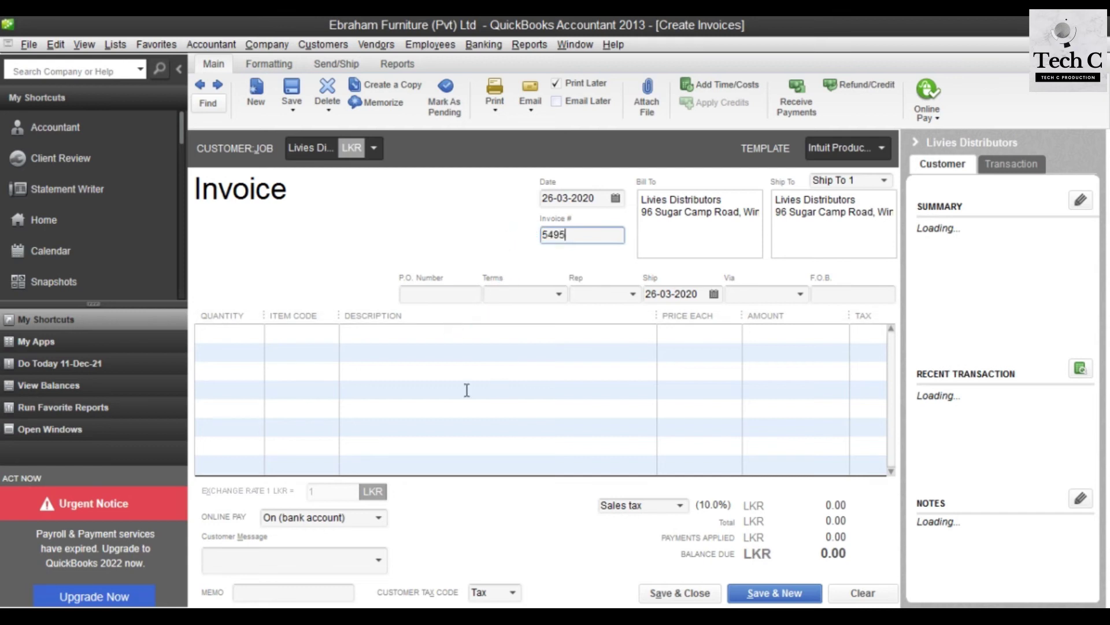
# Step: Add an Opening Balance line priced 365,000 and save invoice 5495
pyautogui.click(325, 330)
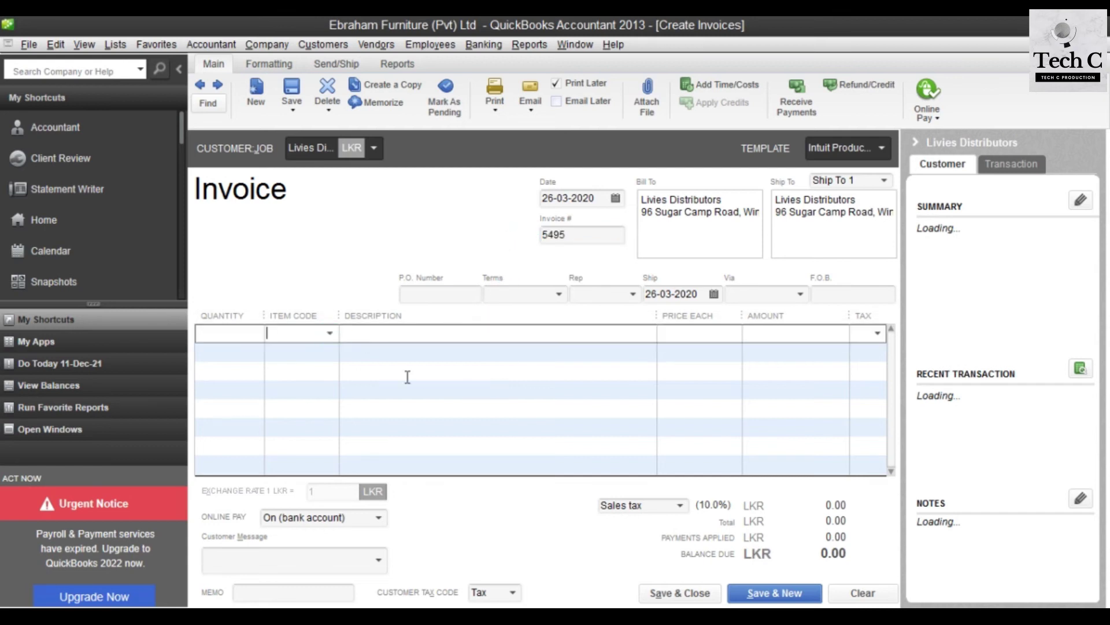
pyautogui.click(329, 332)
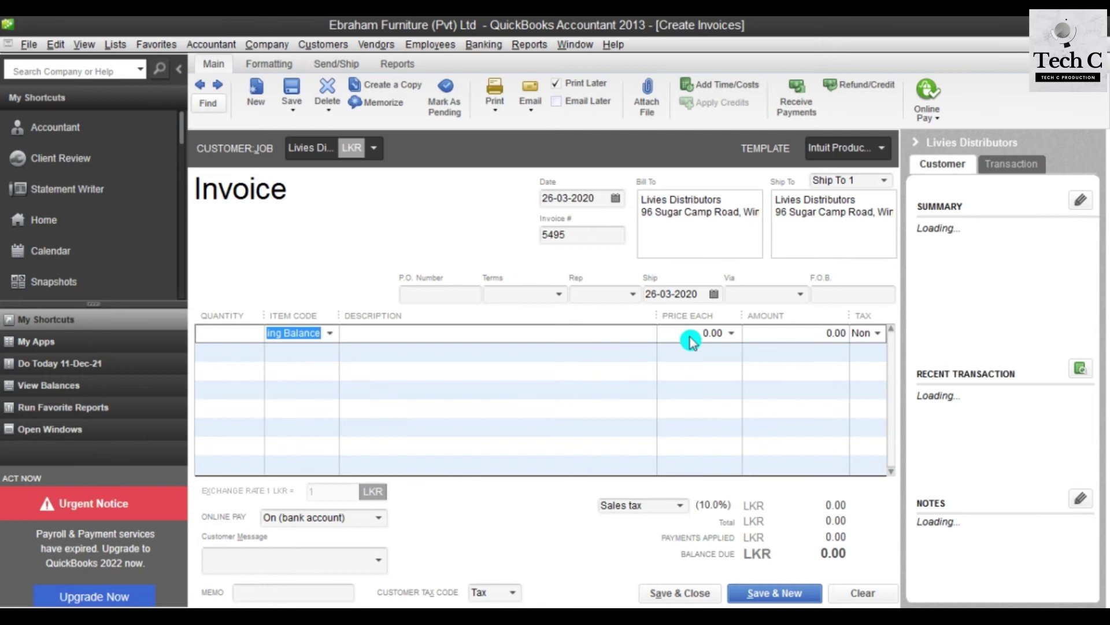
pyautogui.moveTo(608, 601)
pyautogui.click(578, 555)
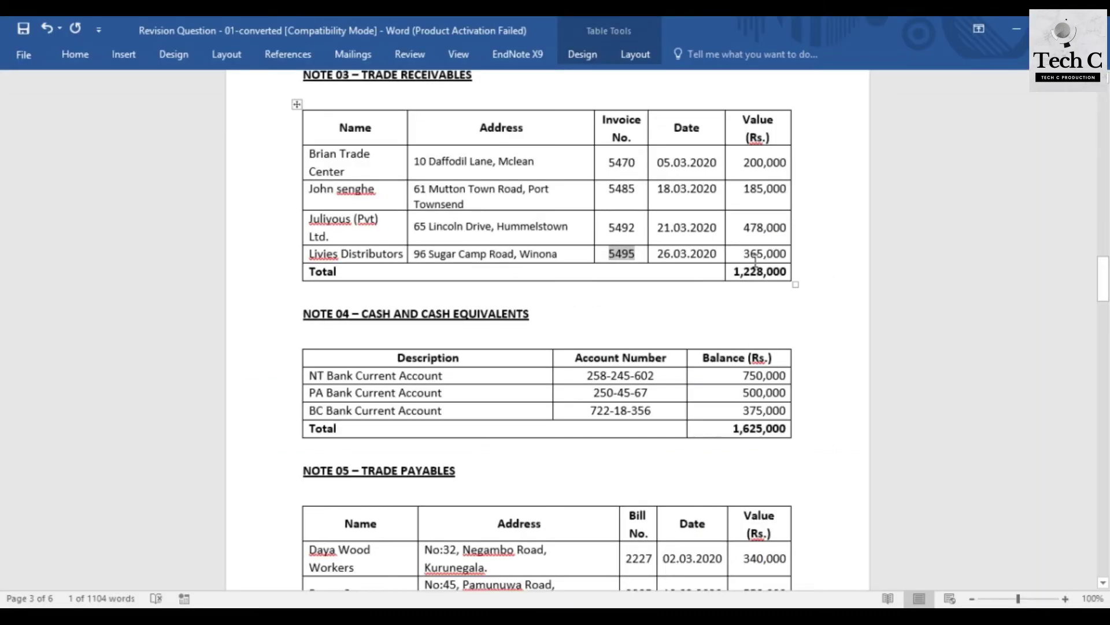
pyautogui.moveTo(745, 254); pyautogui.dragTo(785, 257)
pyautogui.hotkey('ctrl', 'c')
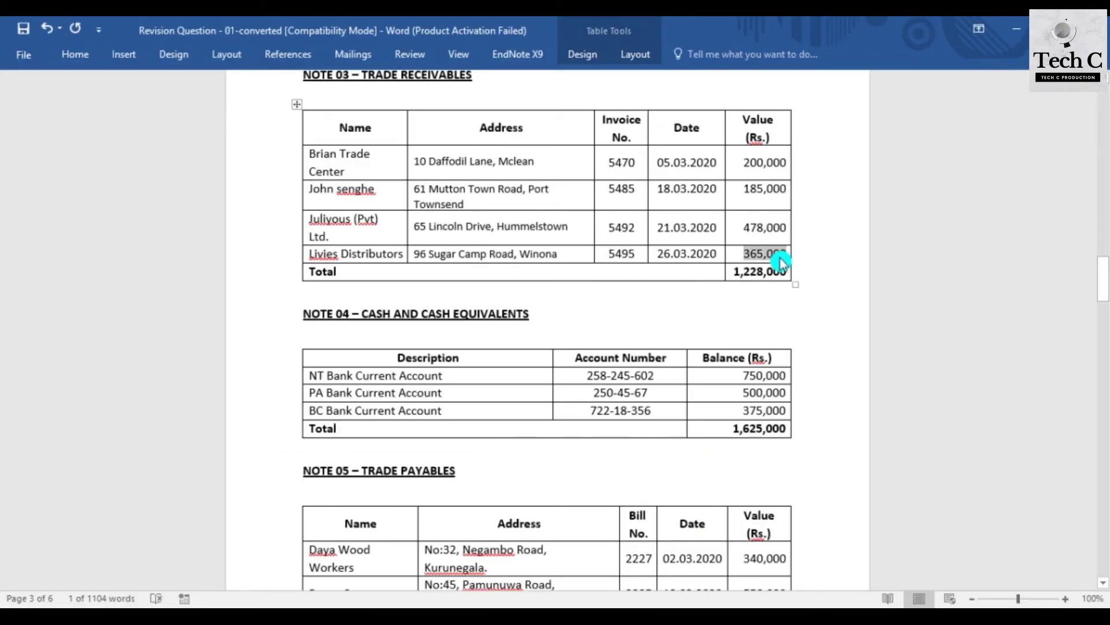
pyautogui.moveTo(598, 595)
pyautogui.click(578, 564)
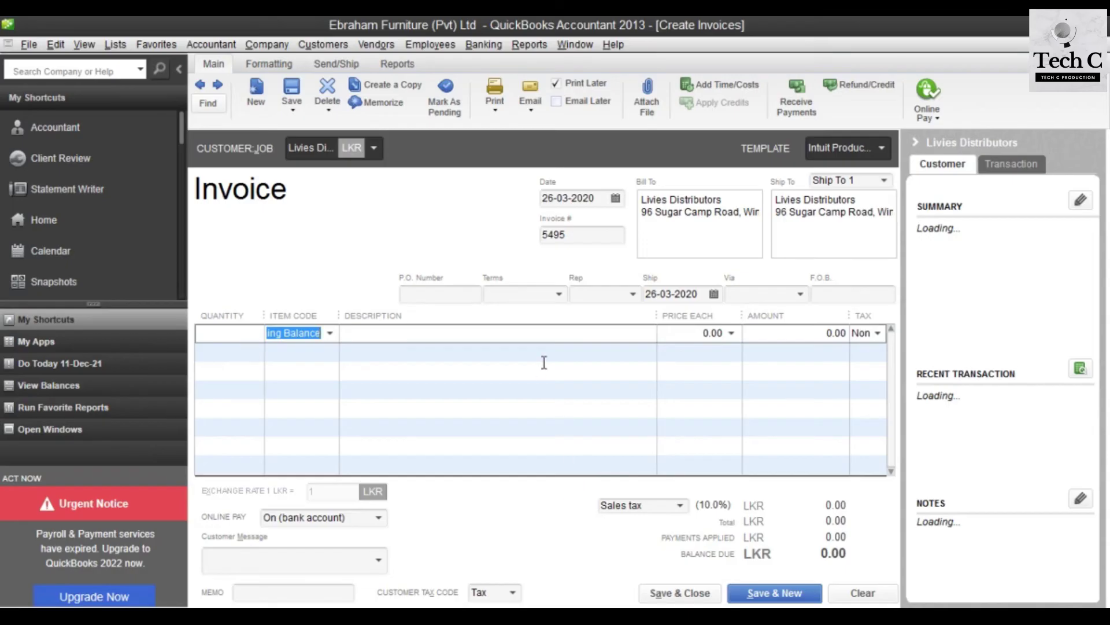
pyautogui.click(694, 333)
pyautogui.hotkey('ctrl', 'v')
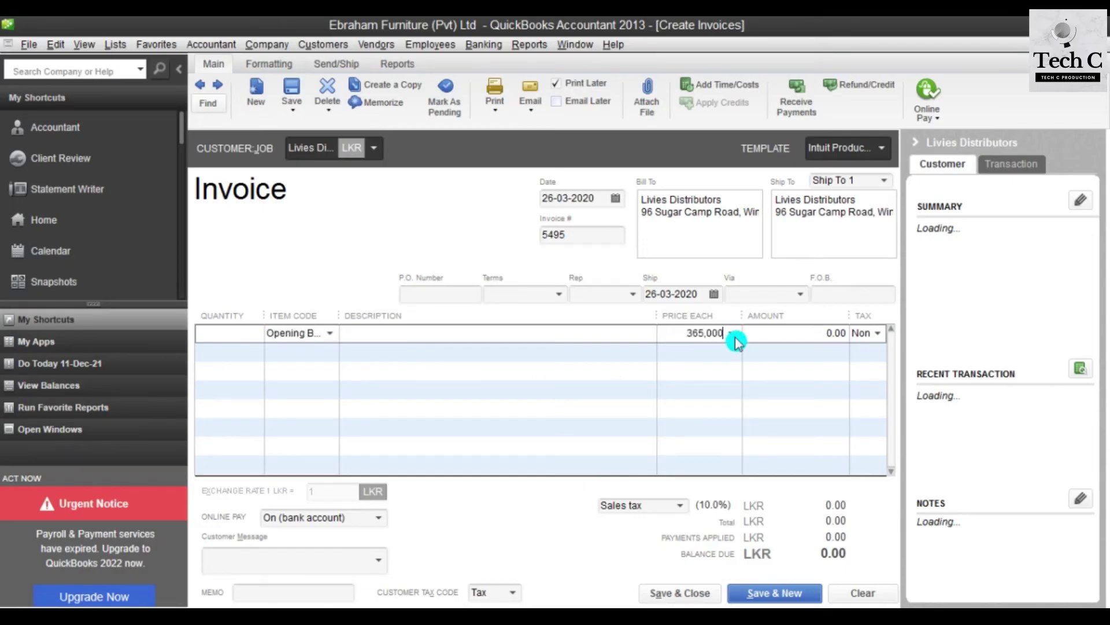
pyautogui.click(764, 594)
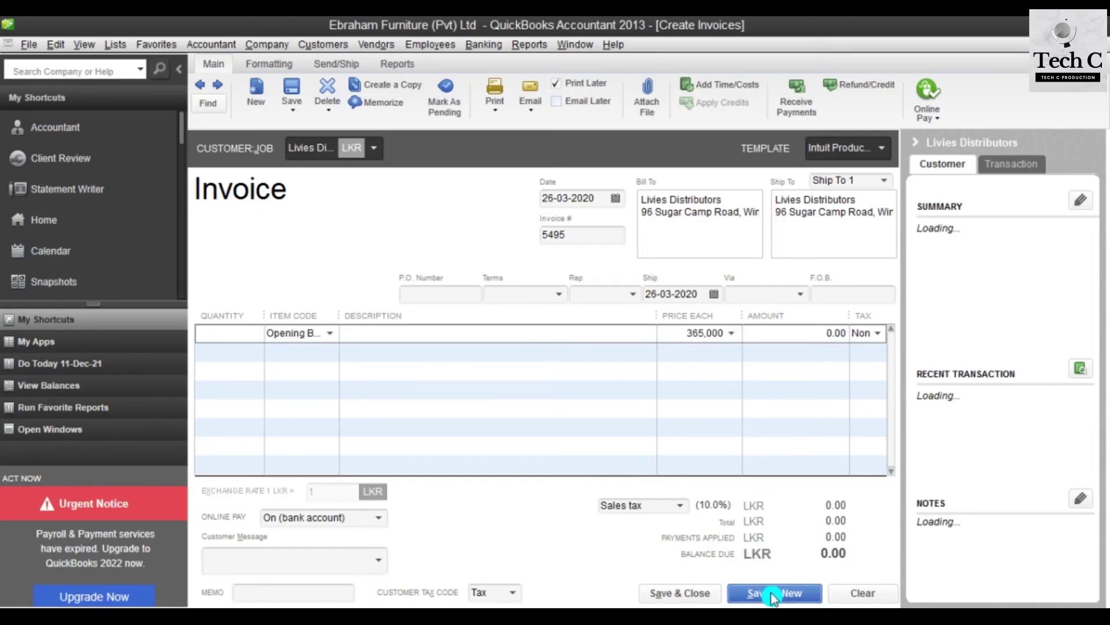
# Step: Close the blank invoice window and bring the Word revision document to the front
pyautogui.click(687, 592)
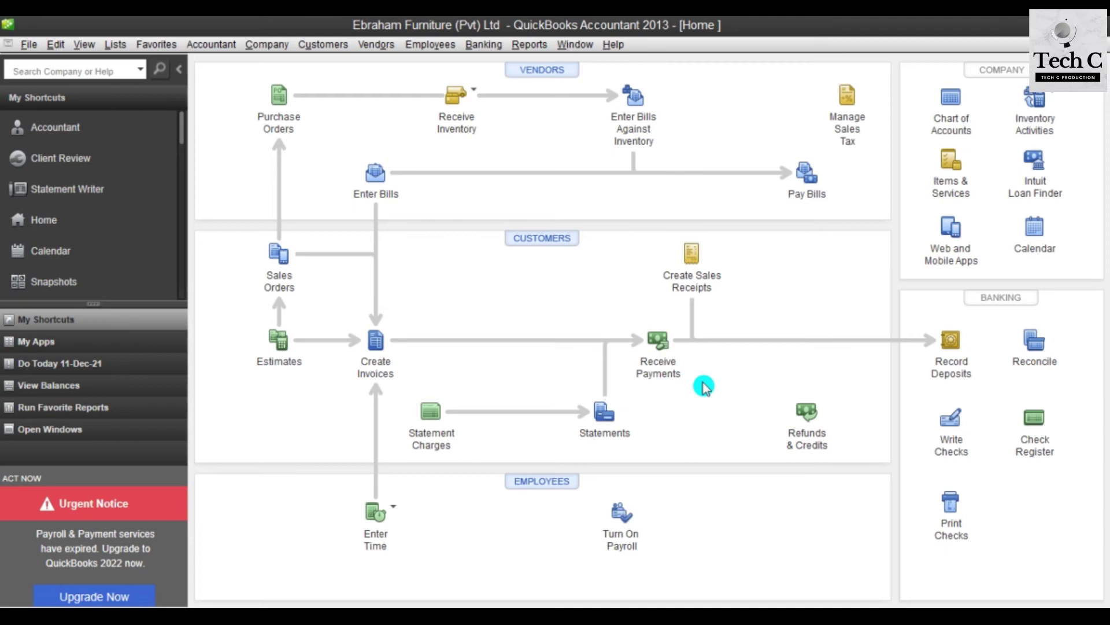
pyautogui.moveTo(576, 617)
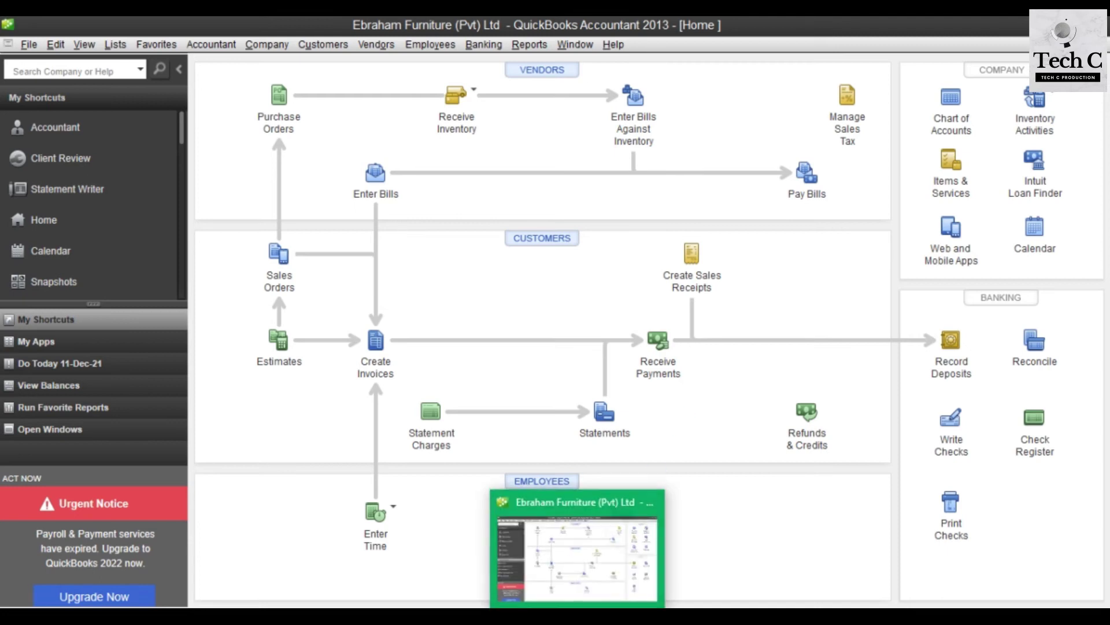
pyautogui.click(576, 549)
# Step: Scroll the Word document to the Note 04 cash table, then return to QuickBooks
pyautogui.moveTo(1103, 283); pyautogui.dragTo(1104, 157)
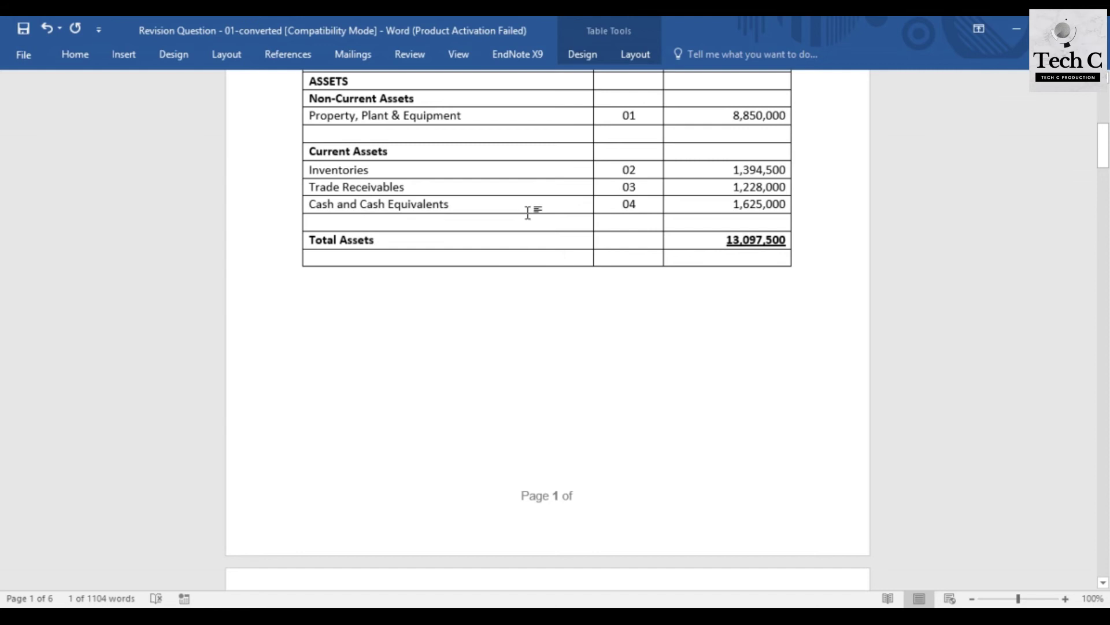
pyautogui.moveTo(538, 616)
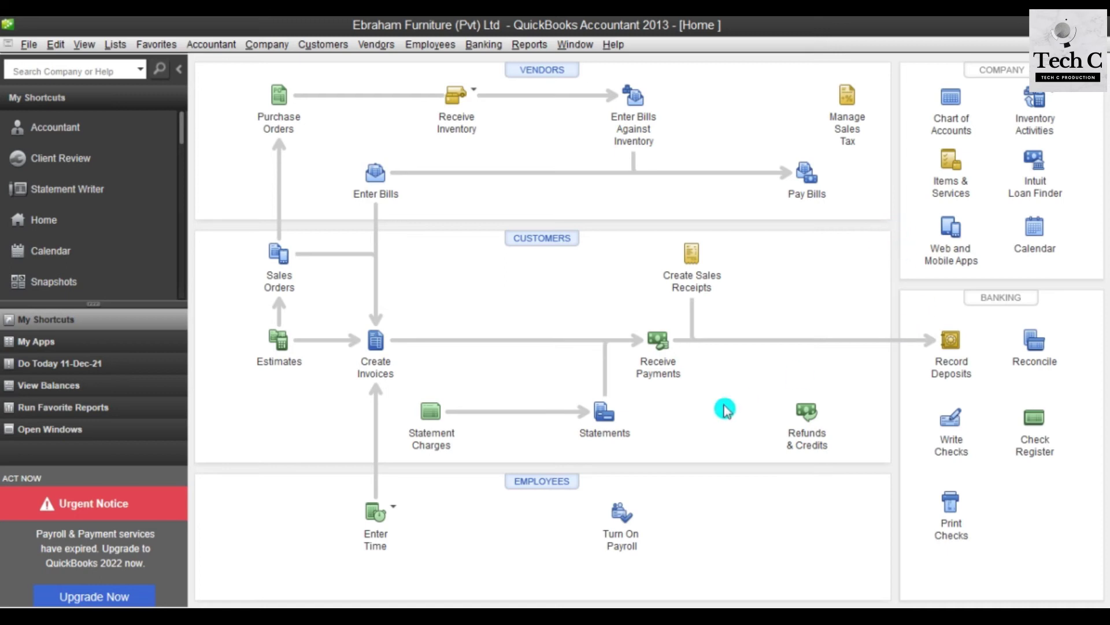
pyautogui.moveTo(577, 616)
pyautogui.moveTo(534, 617)
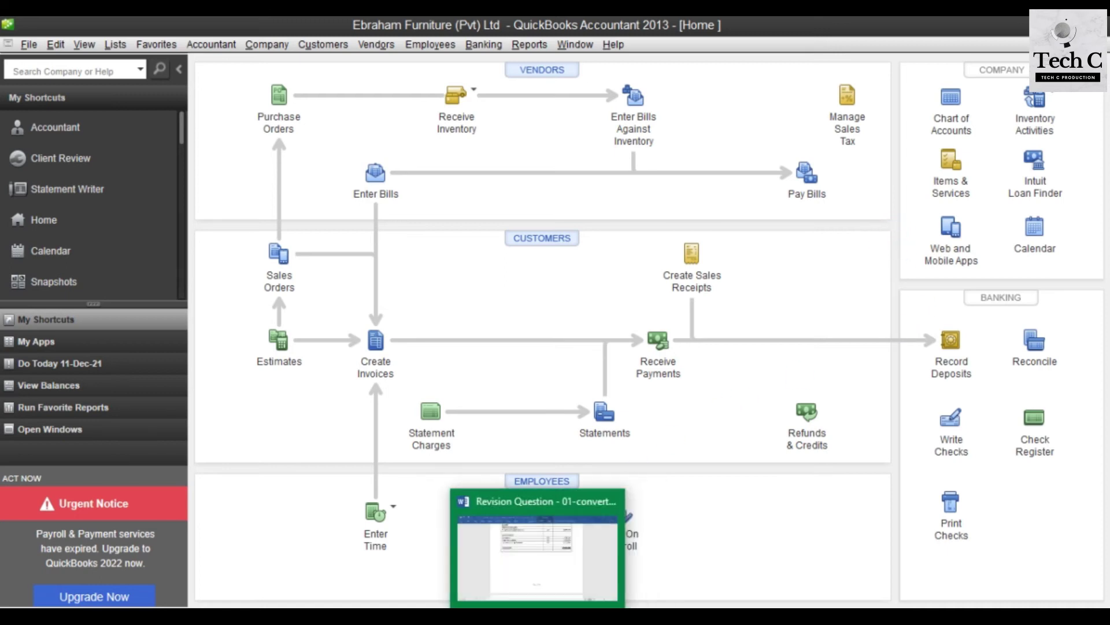
pyautogui.click(535, 549)
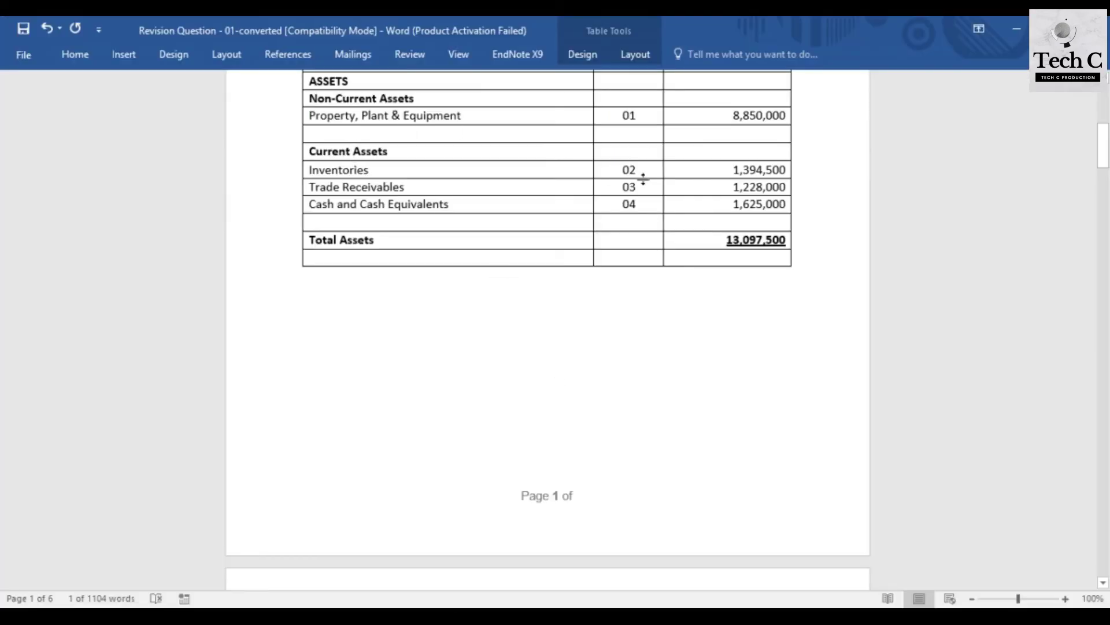
pyautogui.click(1104, 144)
pyautogui.moveTo(1104, 143); pyautogui.dragTo(1105, 297)
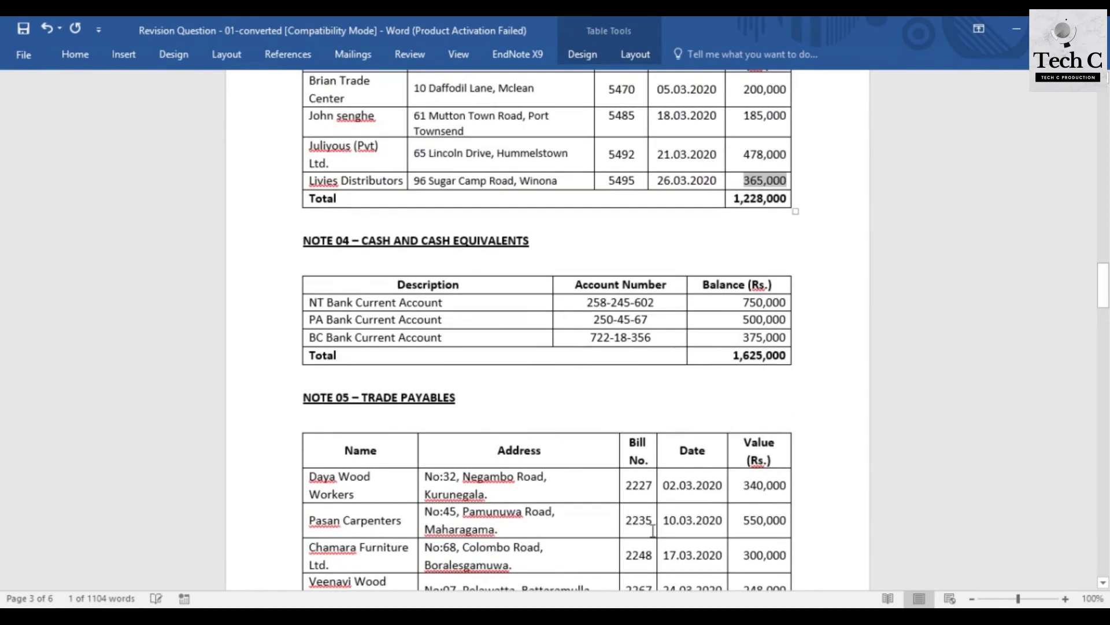
pyautogui.click(572, 549)
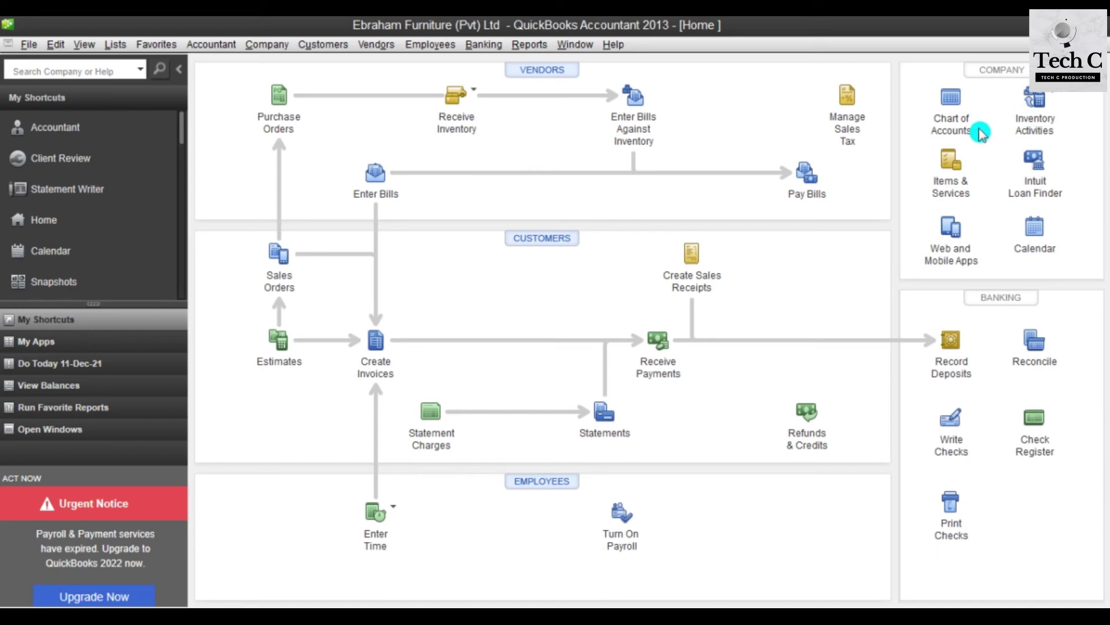
# Step: Start a new Bank-type account from the Chart of Accounts
pyautogui.click(960, 109)
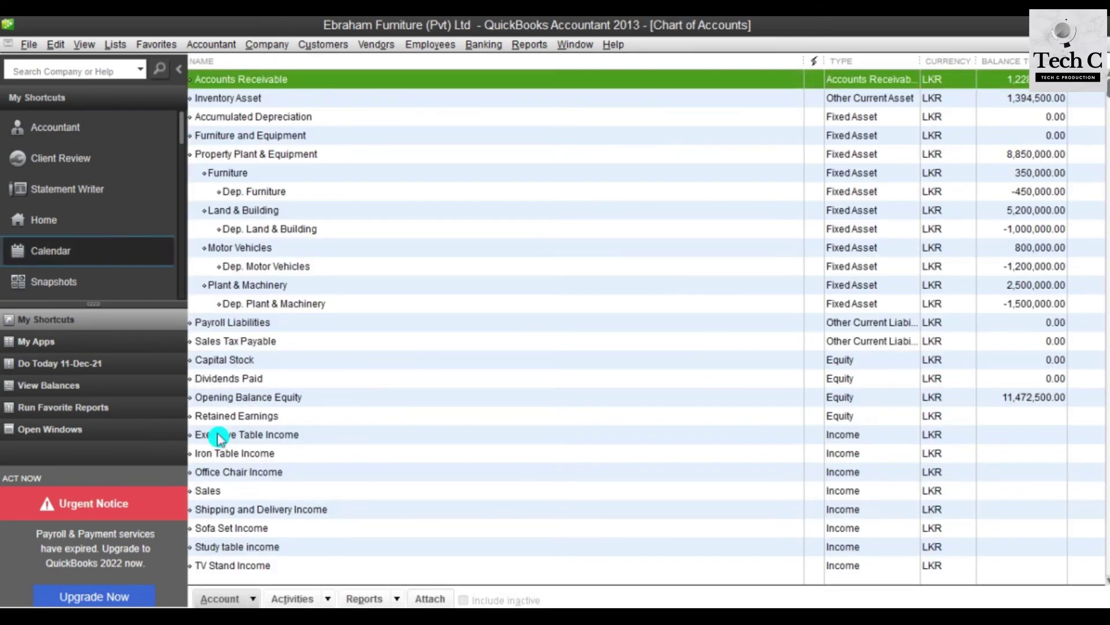
pyautogui.click(237, 601)
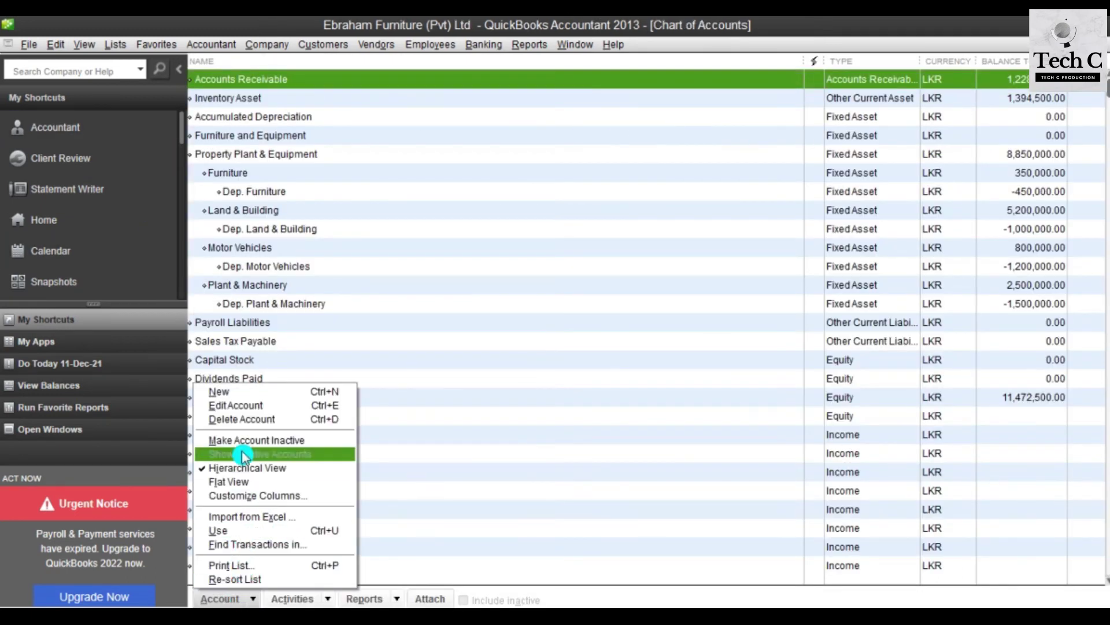
pyautogui.click(243, 391)
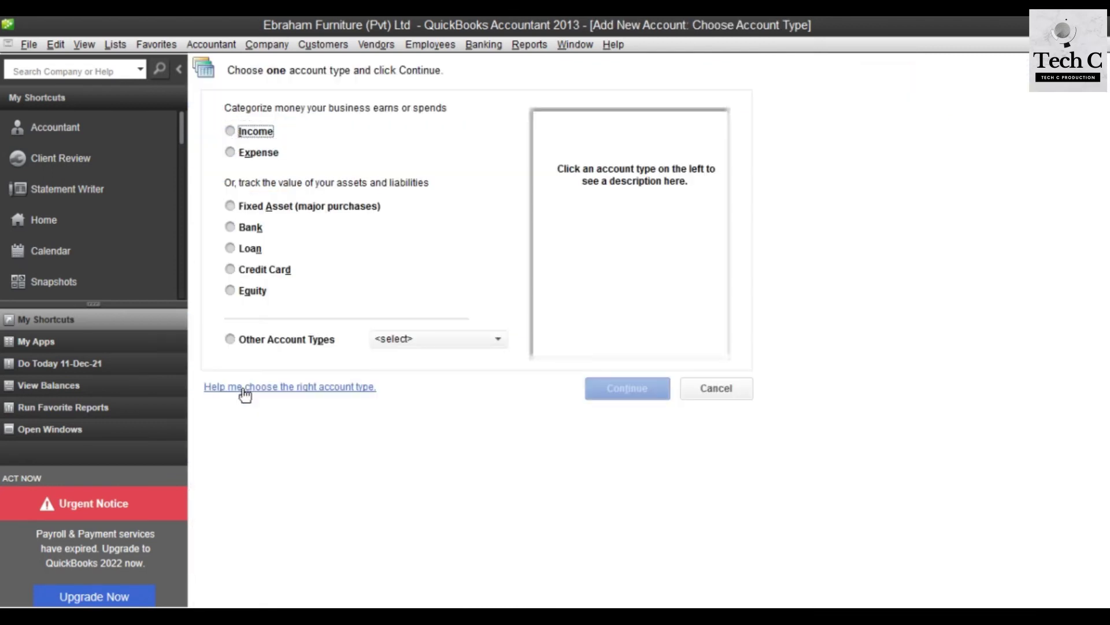
pyautogui.click(231, 228)
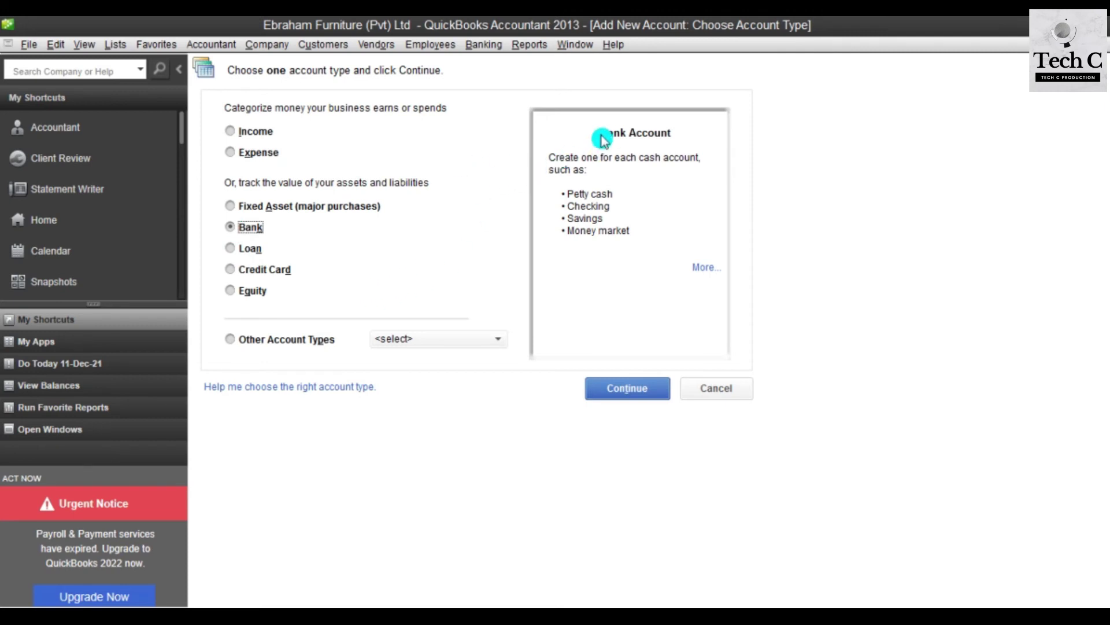
pyautogui.click(637, 388)
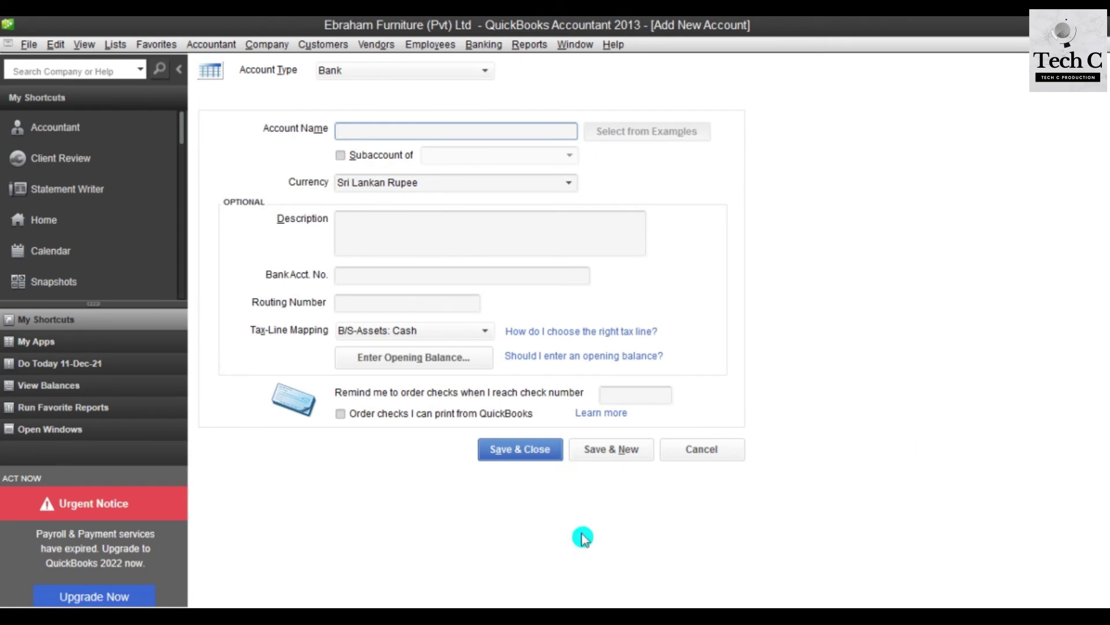
# Step: Name the account 'NT Bank Current Account' using text from Word, and mark it as a subaccount
pyautogui.click(543, 614)
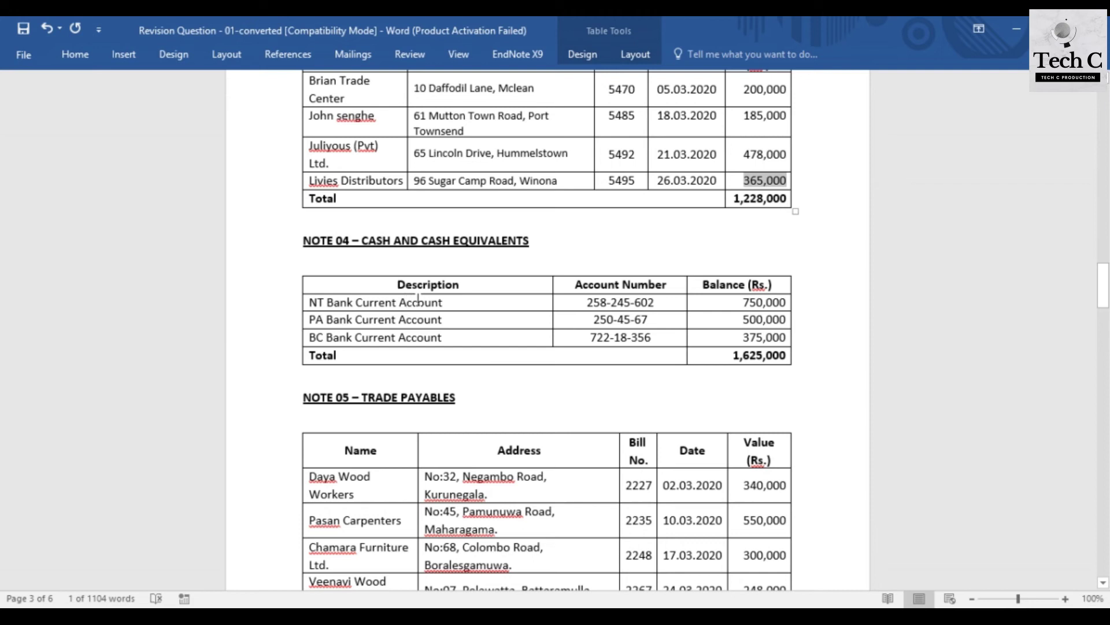
pyautogui.moveTo(445, 303); pyautogui.dragTo(308, 303)
pyautogui.hotkey('ctrl', 'c')
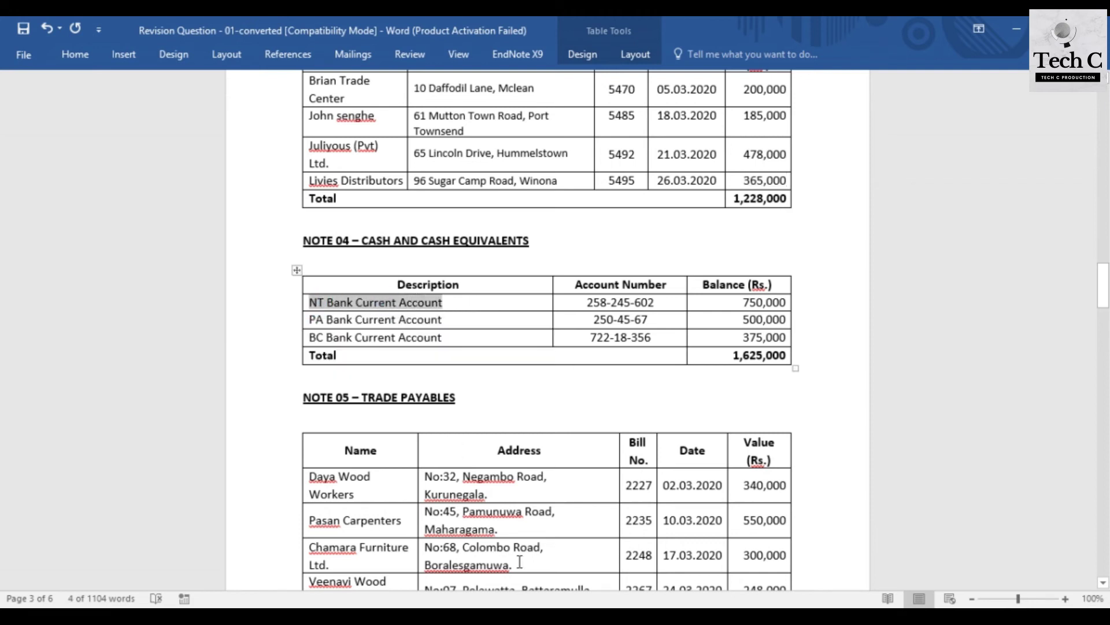
pyautogui.click(529, 518)
pyautogui.hotkey('ctrl', 'v')
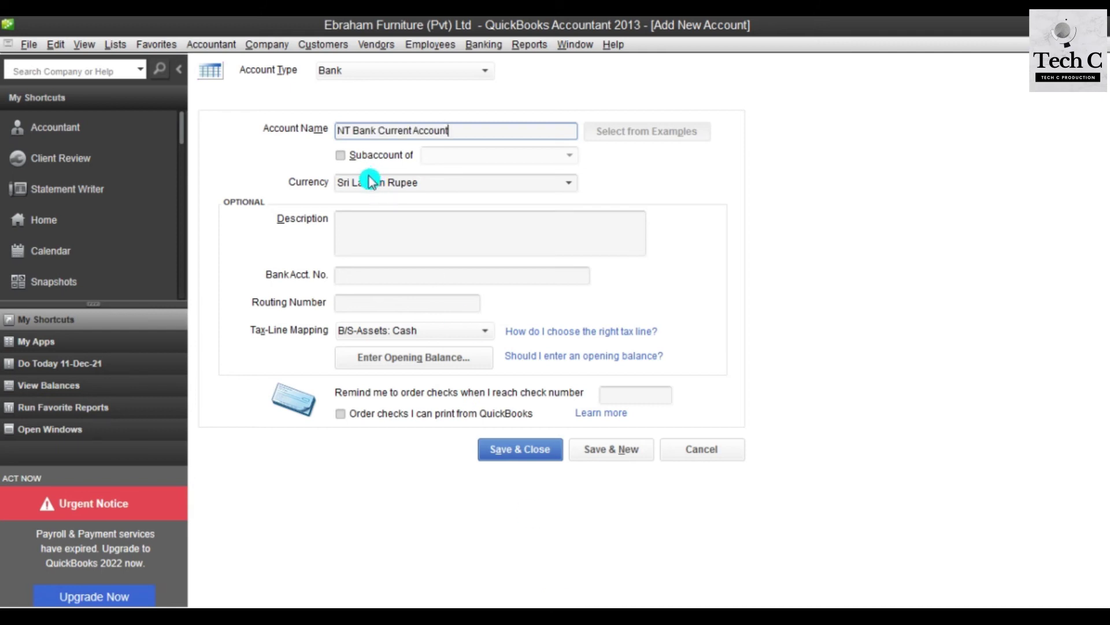
pyautogui.click(340, 155)
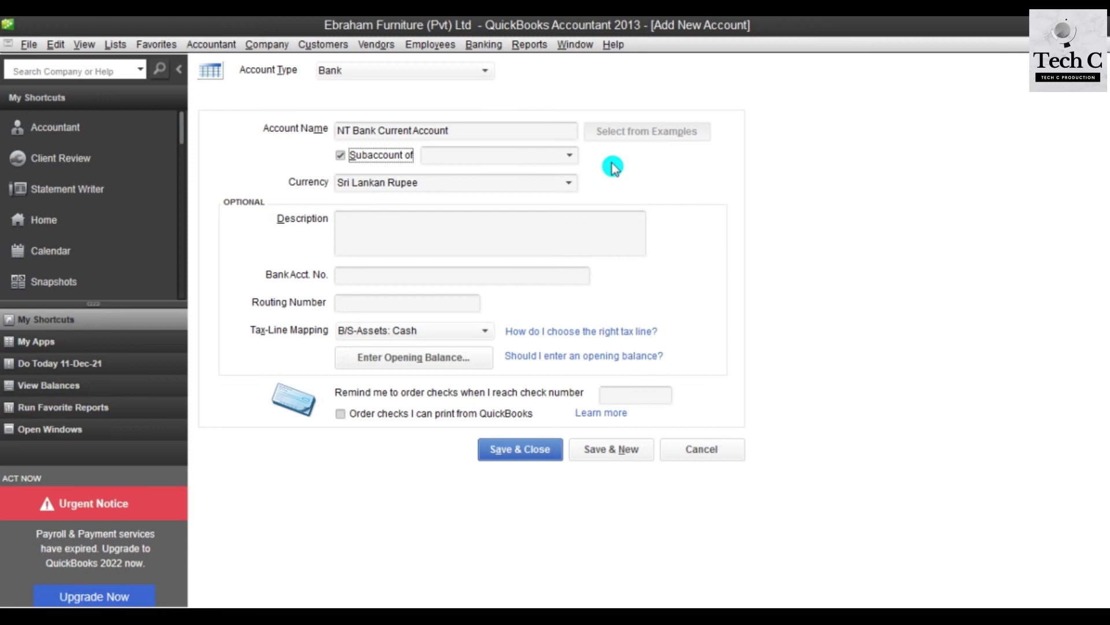
pyautogui.click(570, 157)
# Step: Add and save a new parent bank account 'Cash & cash equvialant' from the parent-account list
pyautogui.click(558, 175)
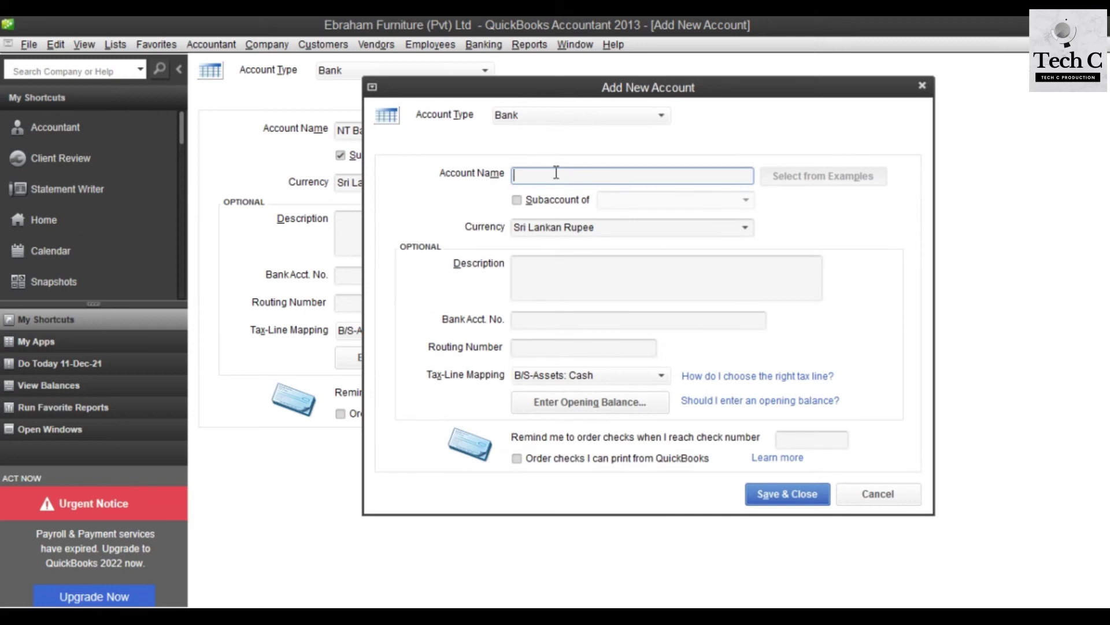
pyautogui.write('Cash & cash equvialant')
pyautogui.click(784, 498)
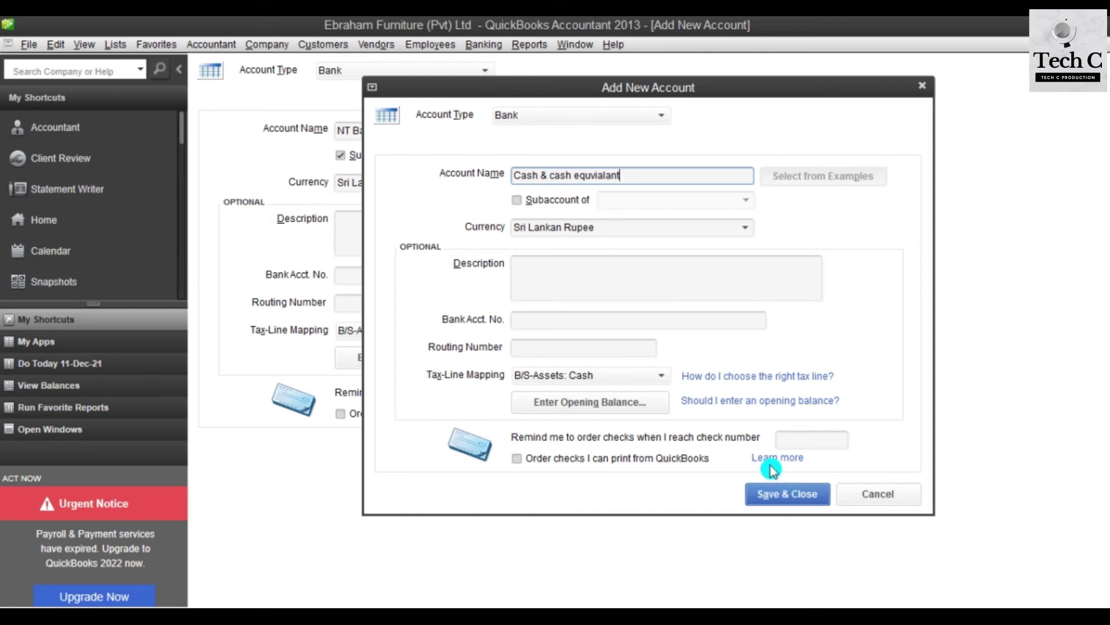
pyautogui.click(775, 503)
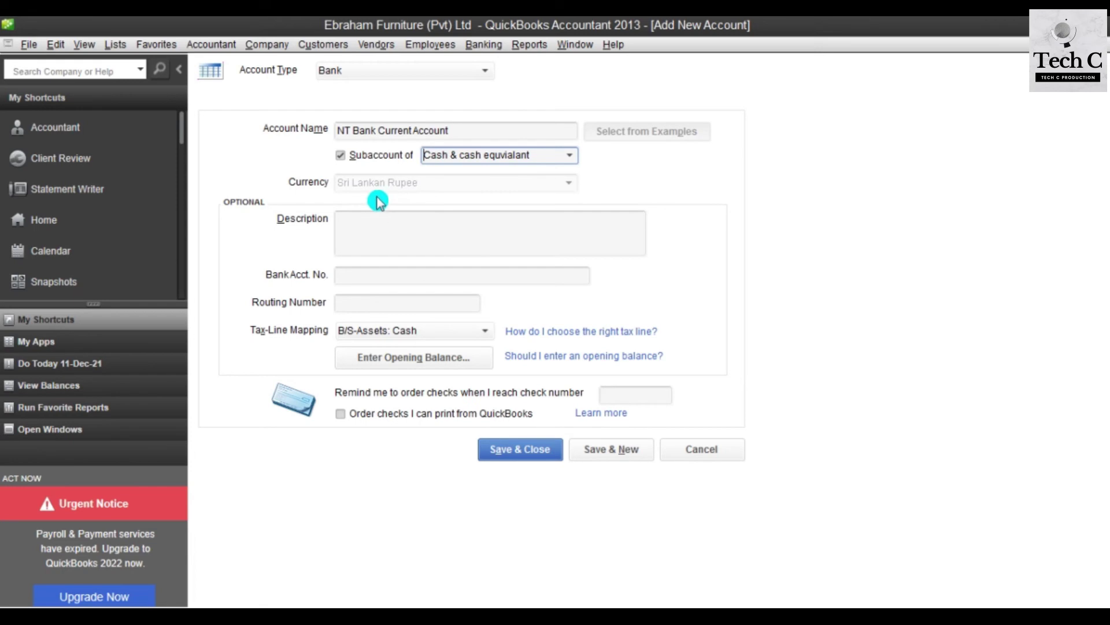
# Step: Fill in the NT bank account number copied from the Word document
pyautogui.click(376, 277)
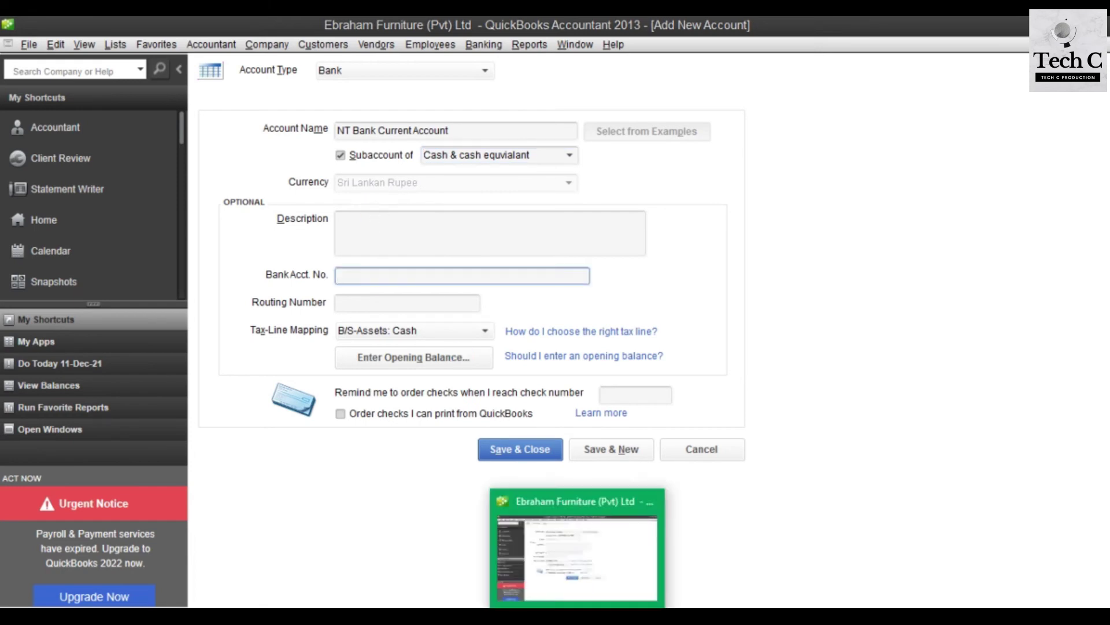
pyautogui.click(600, 595)
pyautogui.moveTo(585, 306); pyautogui.dragTo(656, 303)
pyautogui.hotkey('ctrl', 'c')
pyautogui.click(578, 599)
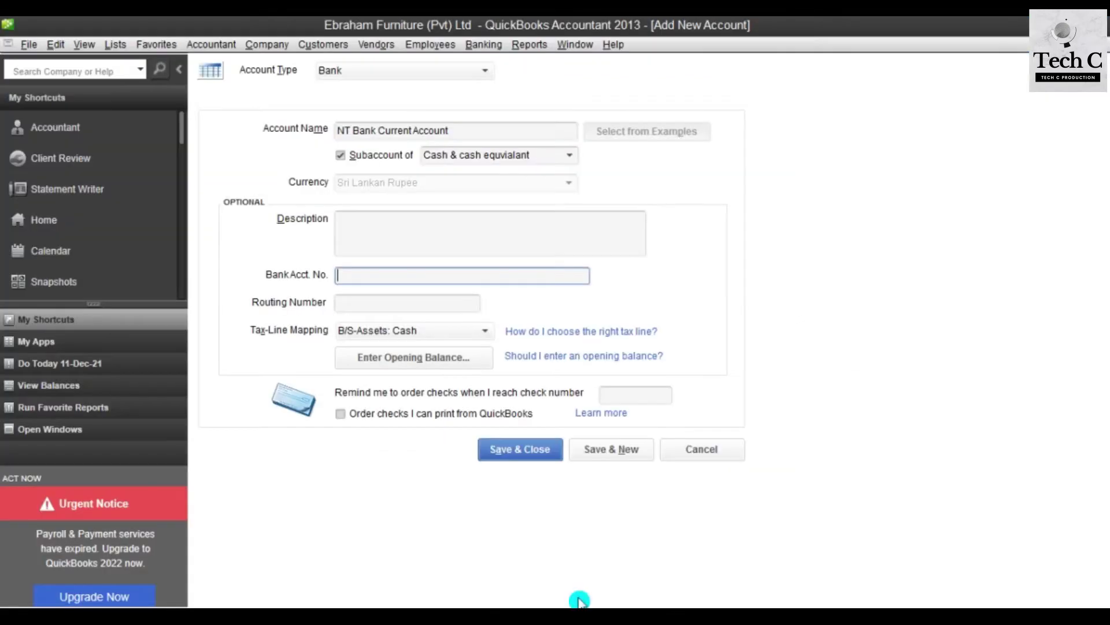
pyautogui.hotkey('ctrl', 'v')
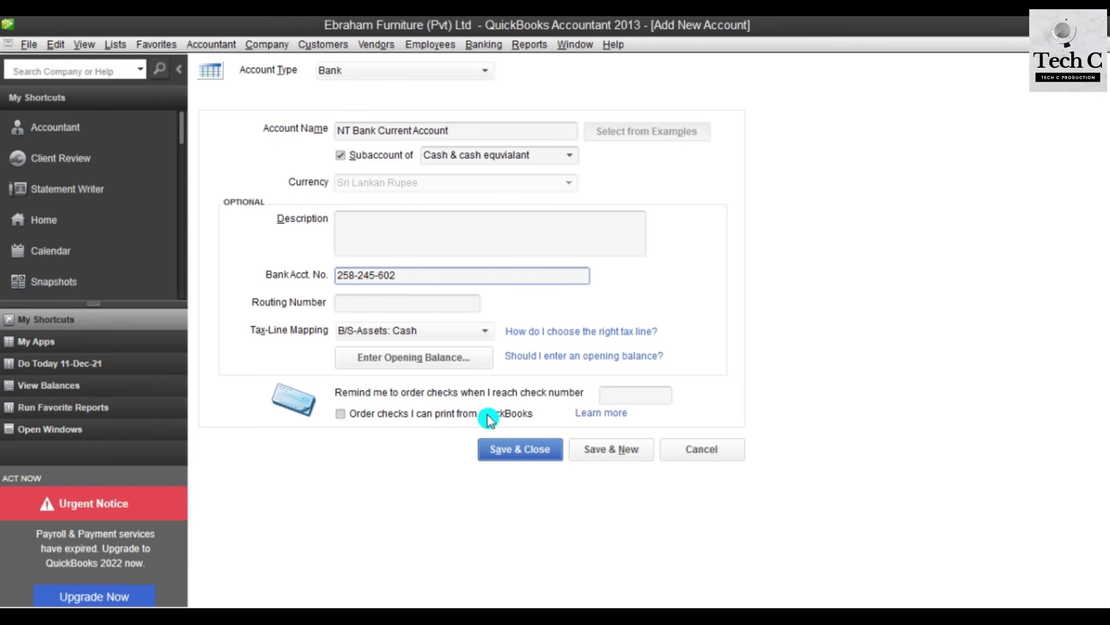
# Step: Give it a 750,000.00 opening balance as of 01-04-2020 and save the account
pyautogui.click(425, 356)
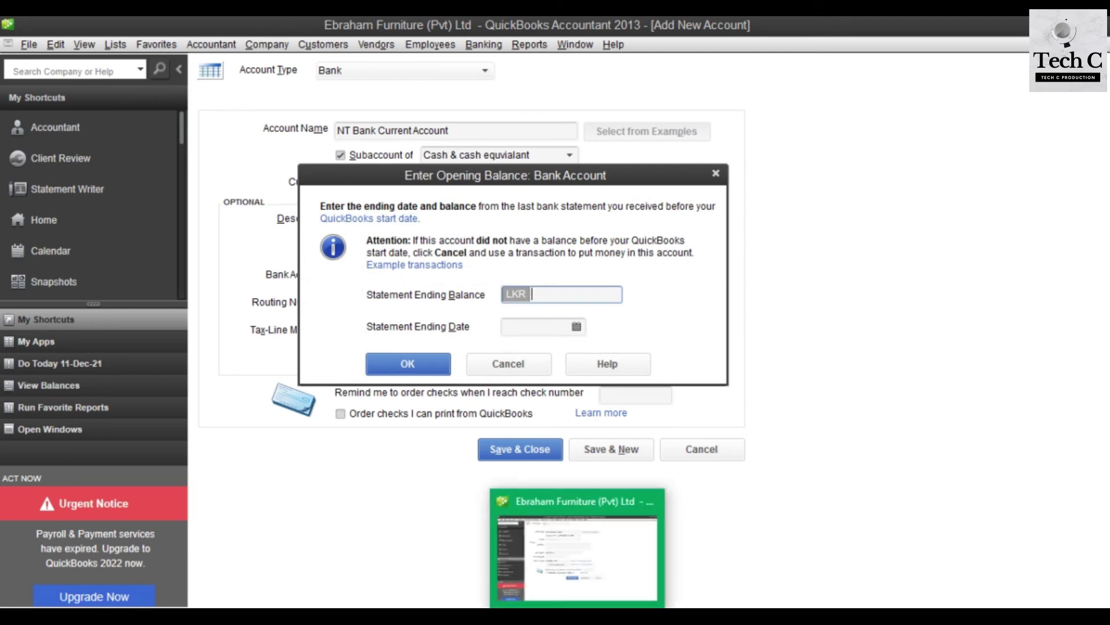
pyautogui.click(578, 600)
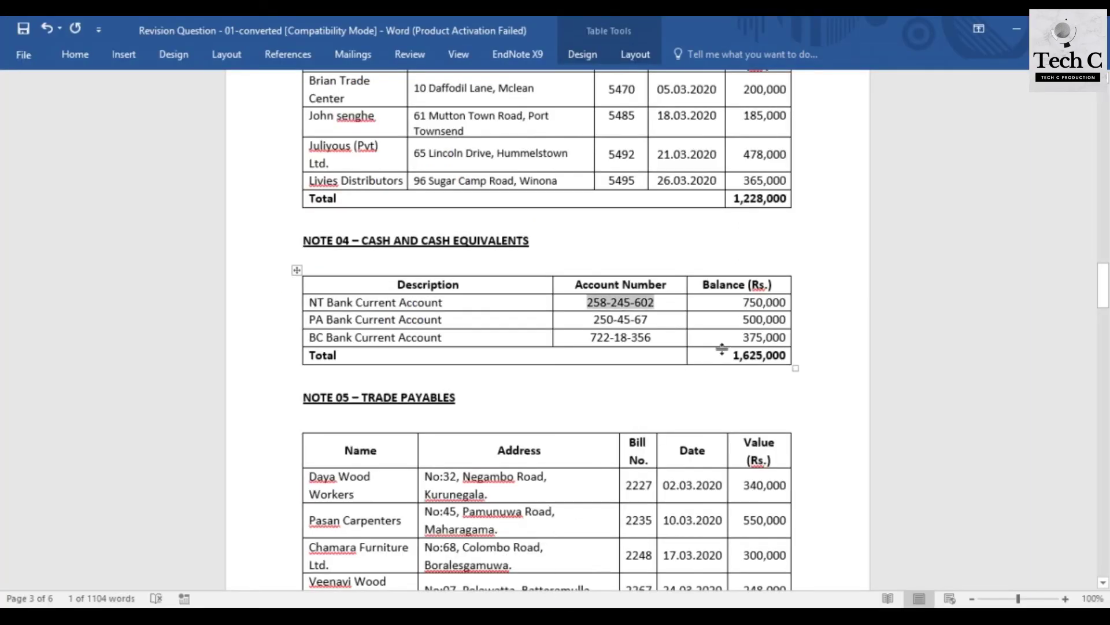
pyautogui.moveTo(744, 306); pyautogui.dragTo(786, 304)
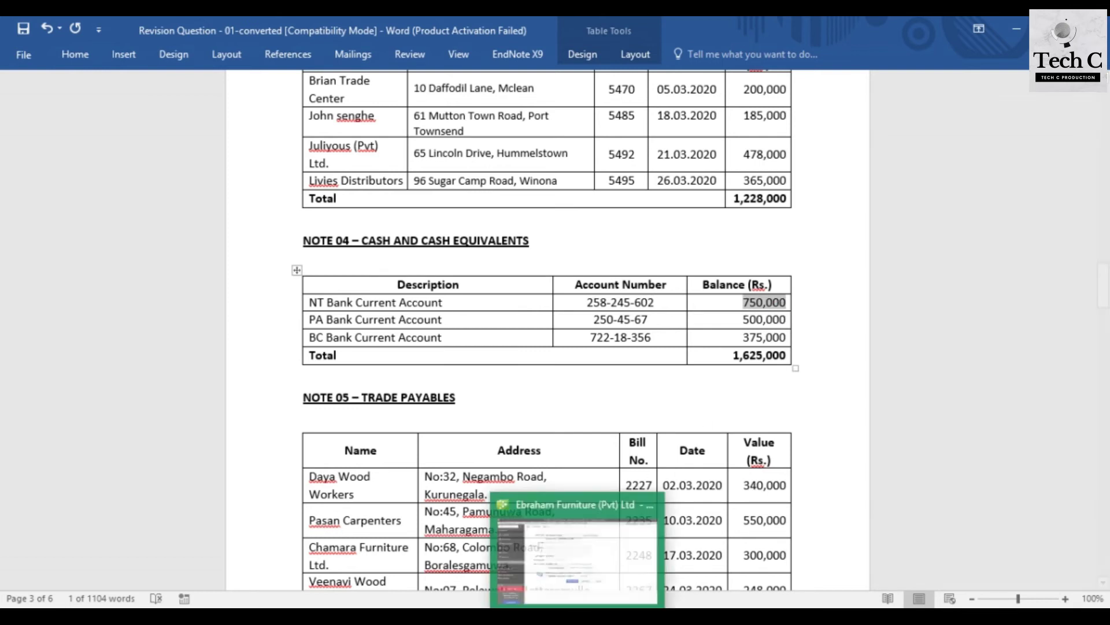
pyautogui.click(578, 601)
pyautogui.hotkey('ctrl', 'v')
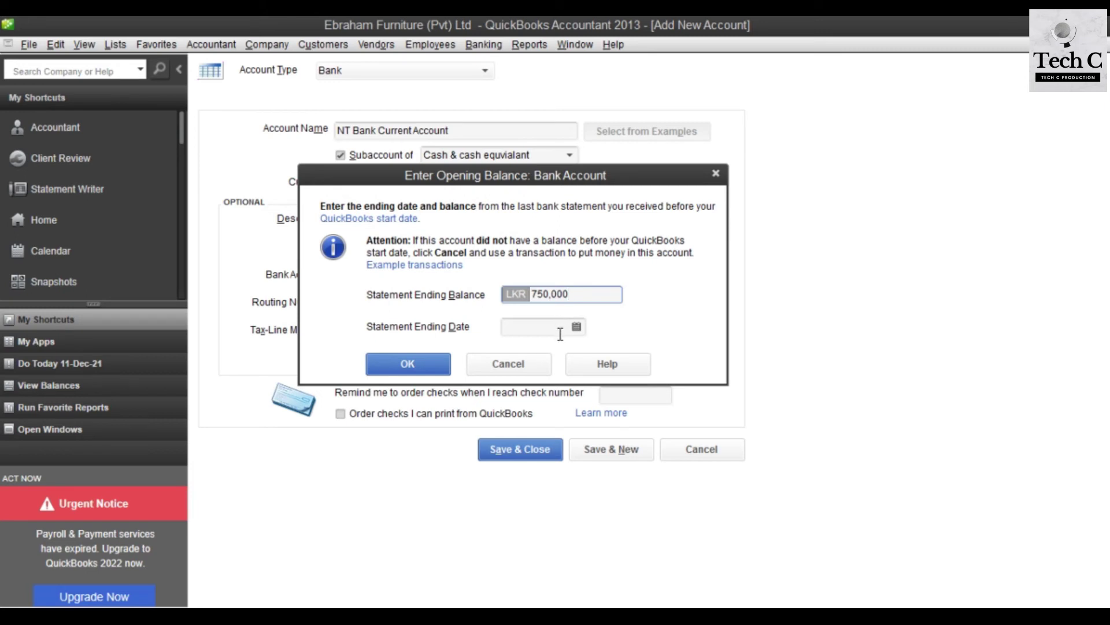
pyautogui.click(564, 598)
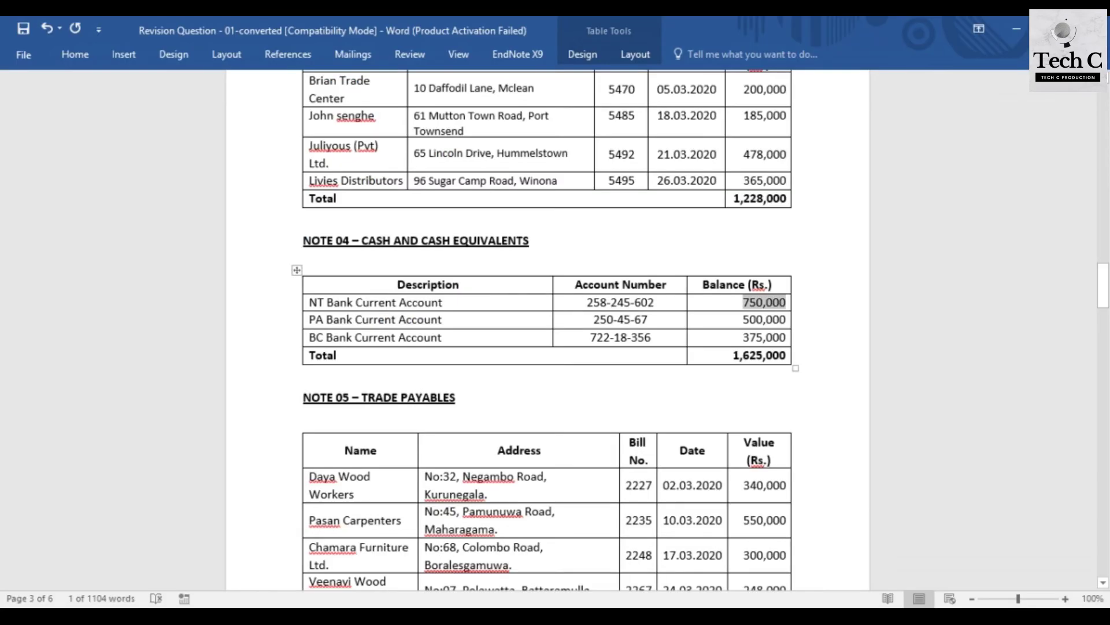
pyautogui.hotkey('alt', 'Tab')
pyautogui.click(561, 331)
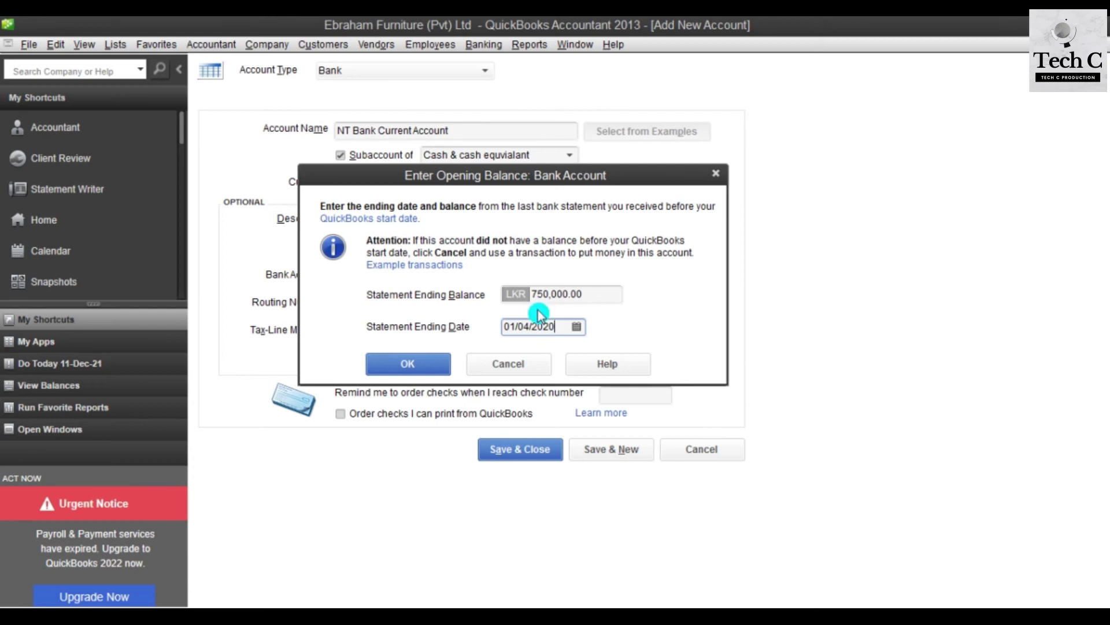
pyautogui.click(444, 362)
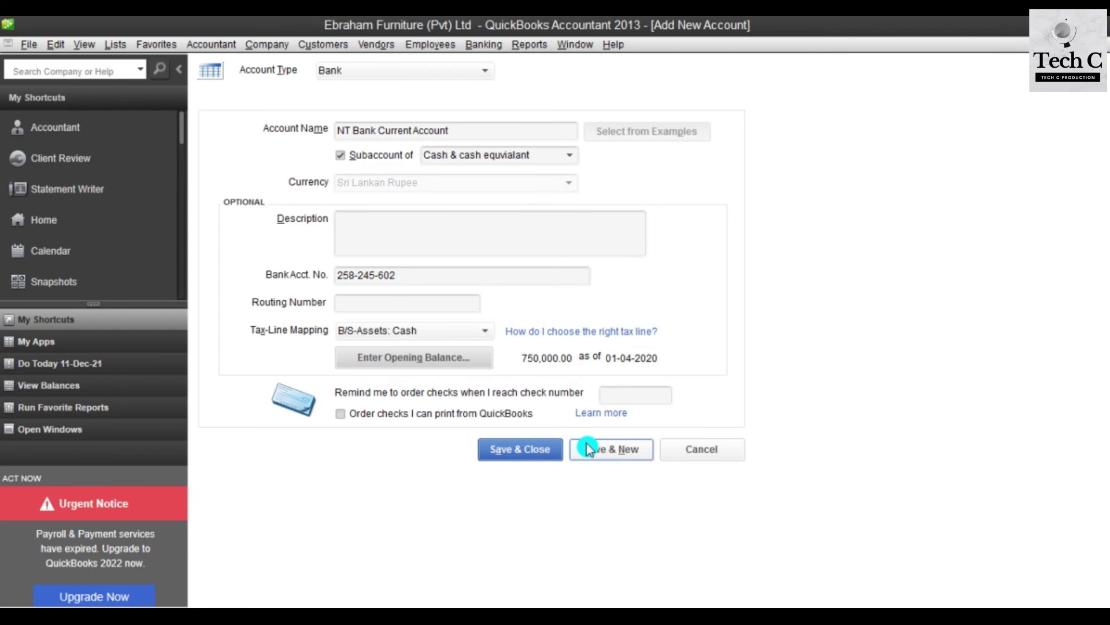
pyautogui.click(633, 462)
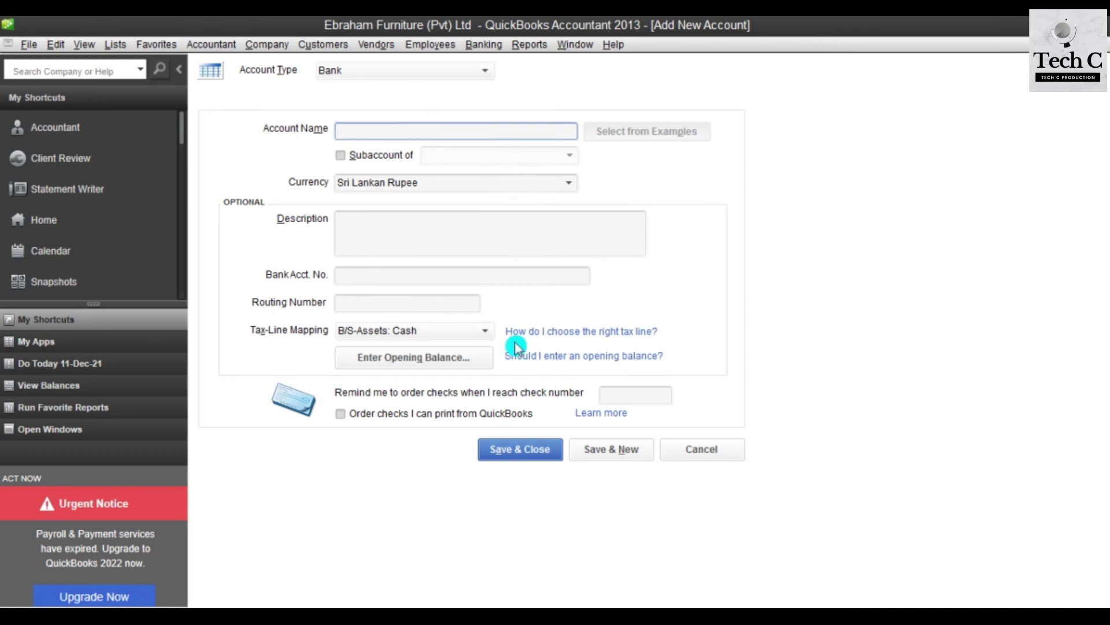
# Step: Name the account 'PA Bank Current Account' as a subaccount of Cash & cash equivialant
pyautogui.click(507, 615)
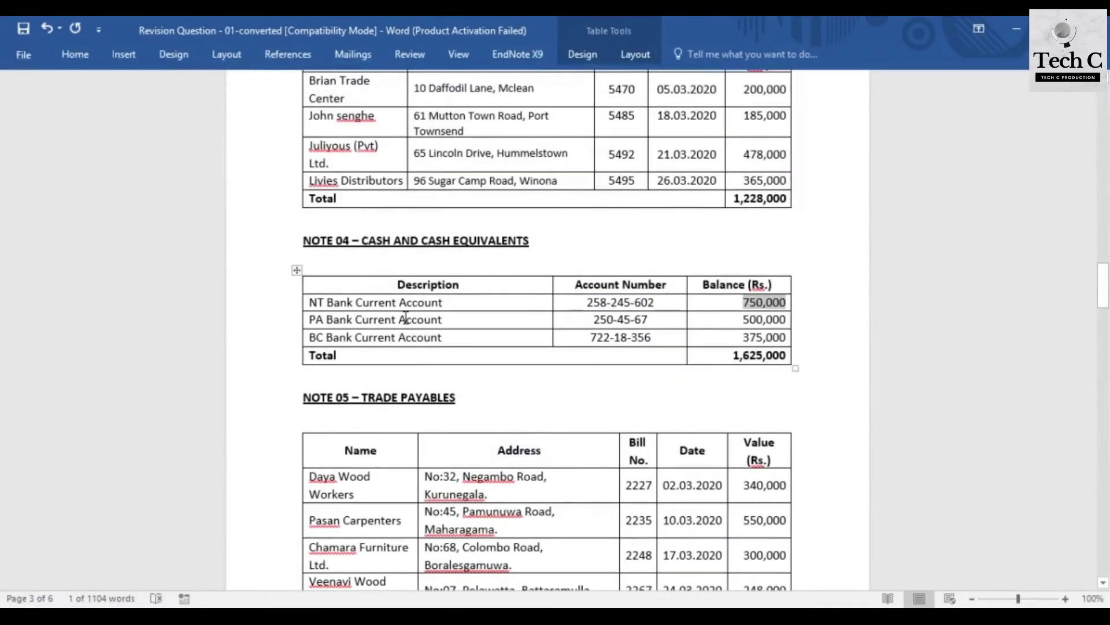
pyautogui.moveTo(443, 319); pyautogui.dragTo(309, 320)
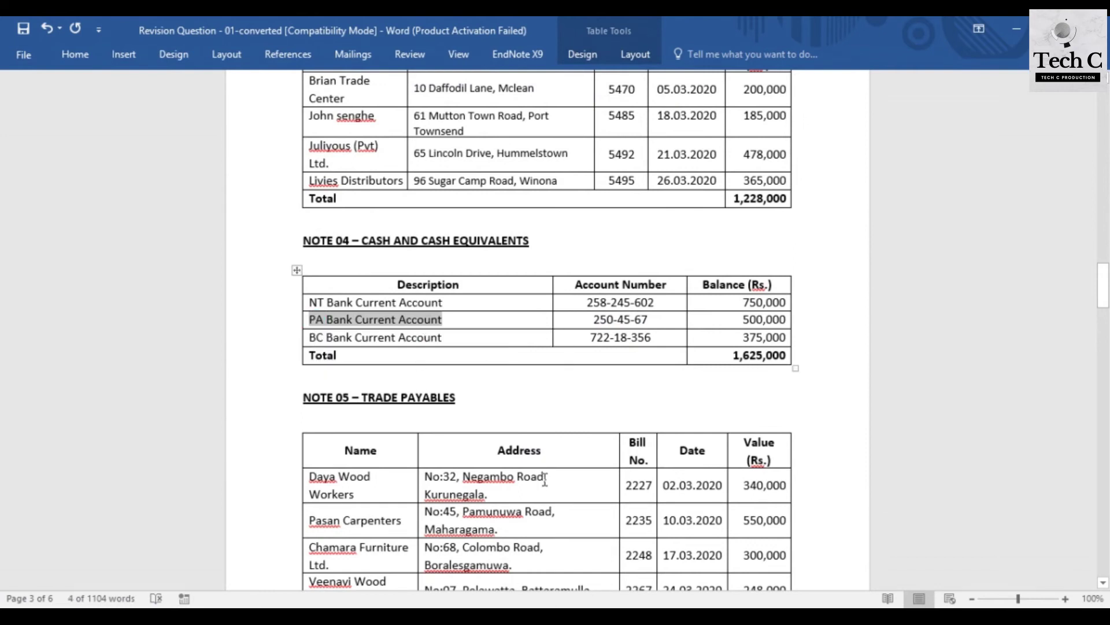
pyautogui.moveTo(573, 616)
pyautogui.click(572, 555)
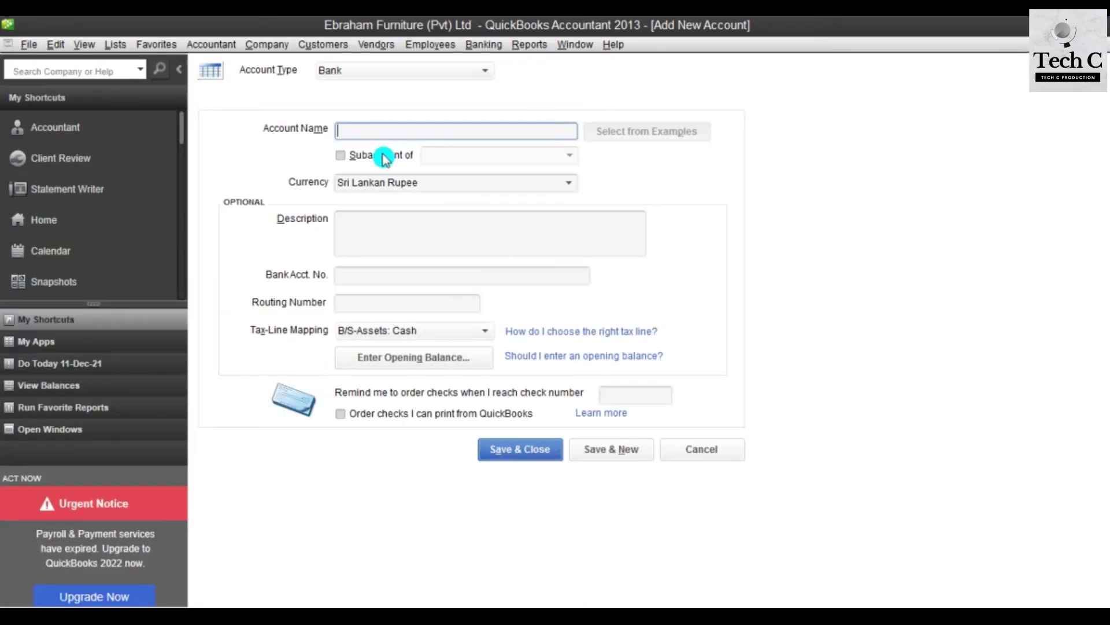
pyautogui.hotkey('ctrl', 'v')
pyautogui.click(349, 156)
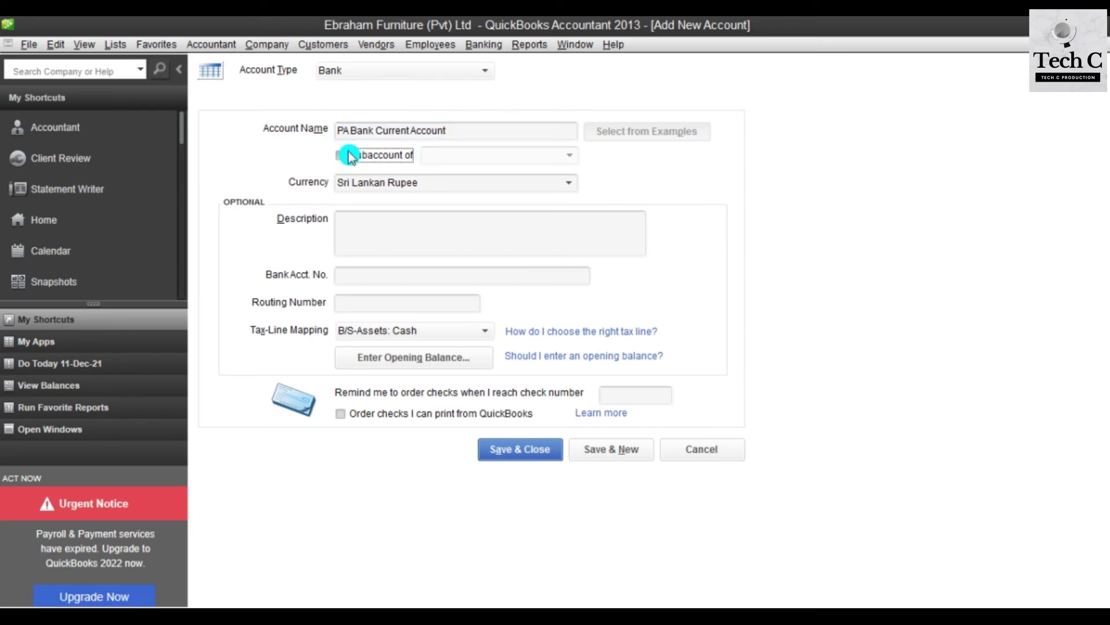
pyautogui.click(570, 155)
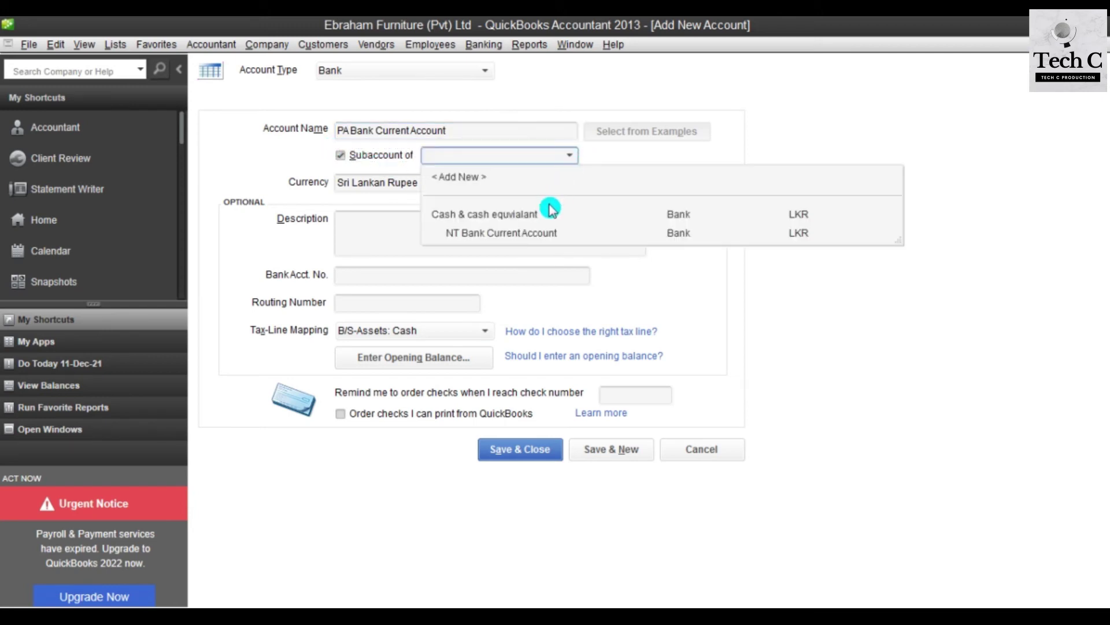
pyautogui.click(526, 217)
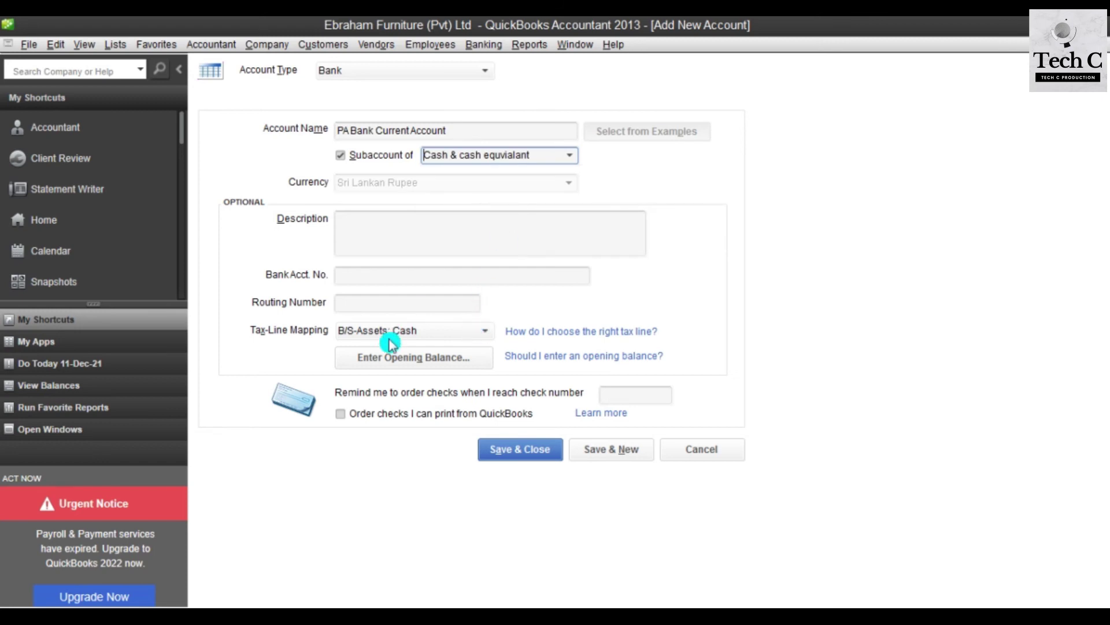
# Step: Enter a 500,000.00 opening balance dated 01-04-2020
pyautogui.click(427, 359)
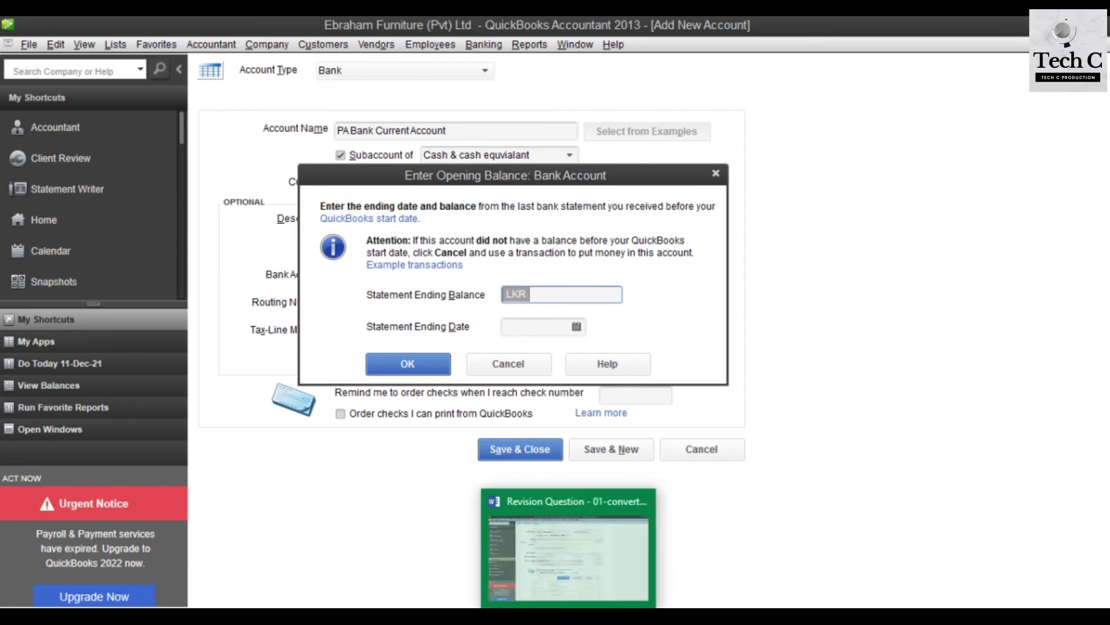
pyautogui.click(564, 579)
pyautogui.moveTo(741, 320); pyautogui.dragTo(783, 324)
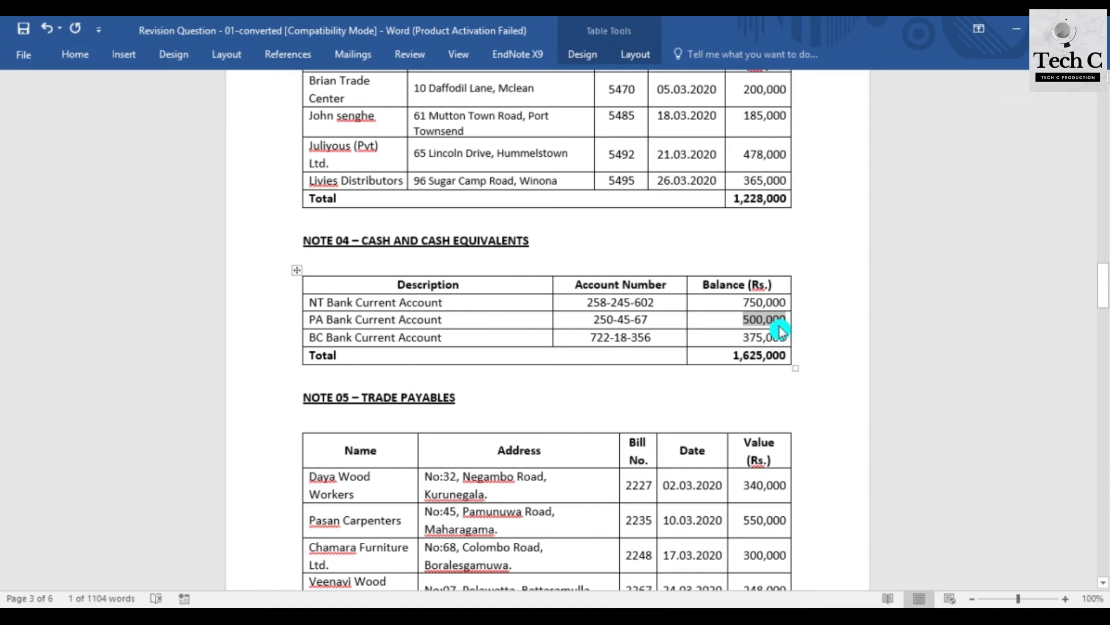
pyautogui.click(576, 515)
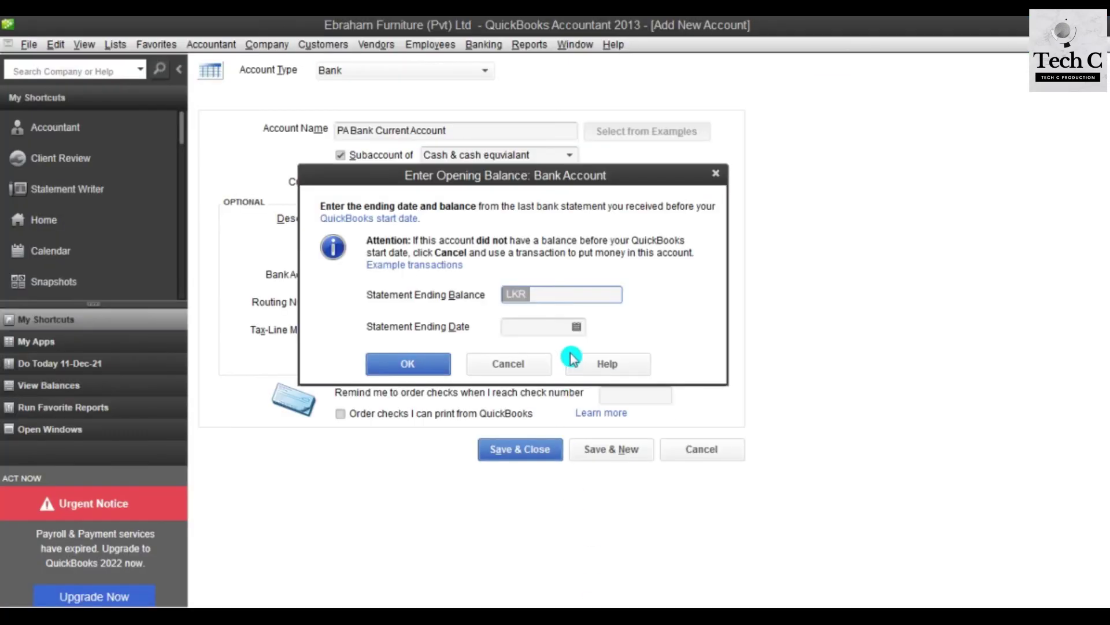
pyautogui.hotkey('ctrl', 'v')
pyautogui.click(537, 327)
pyautogui.write('0')
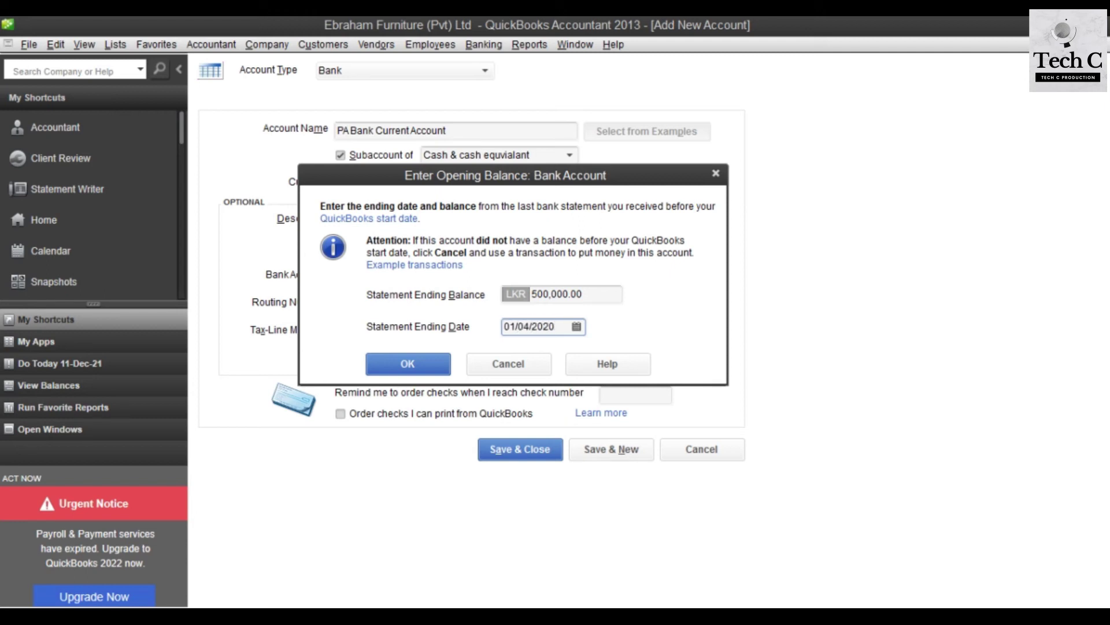
pyautogui.click(414, 366)
# Step: Fill in the PA bank account number from Word and save the account
pyautogui.click(361, 276)
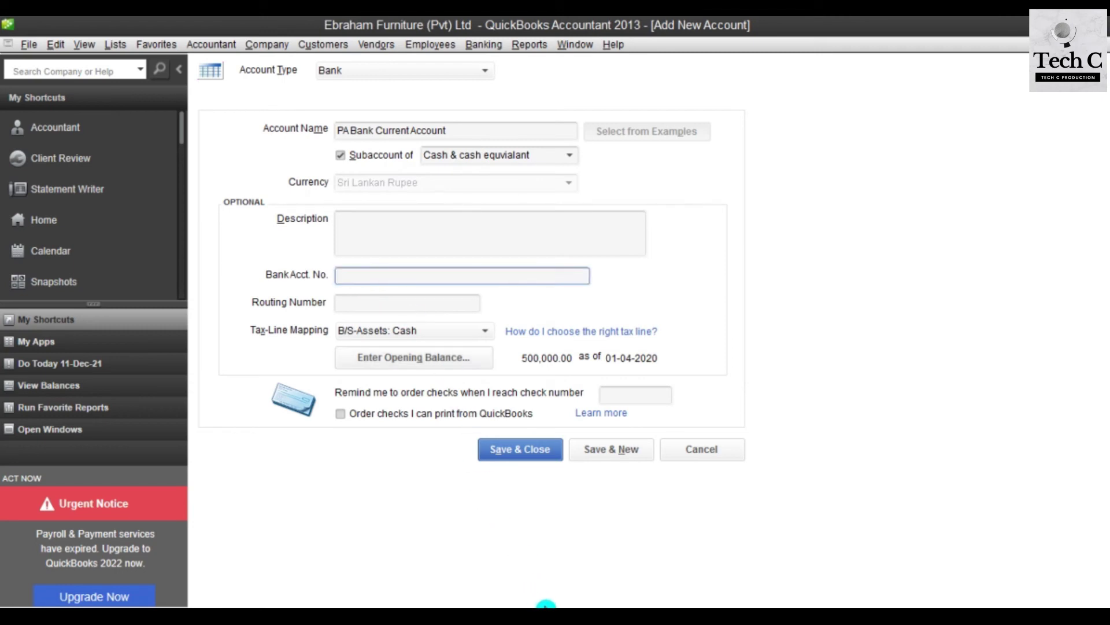
pyautogui.click(548, 607)
pyautogui.moveTo(650, 320); pyautogui.dragTo(594, 317)
pyautogui.hotkey('alt', 'Tab')
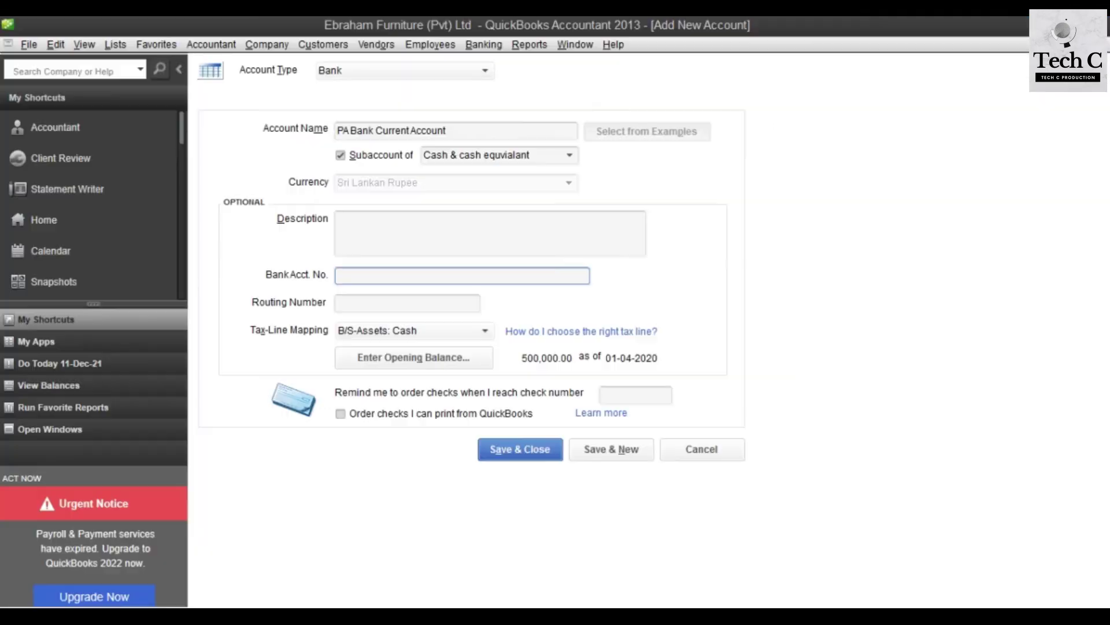
pyautogui.hotkey('ctrl', 'v')
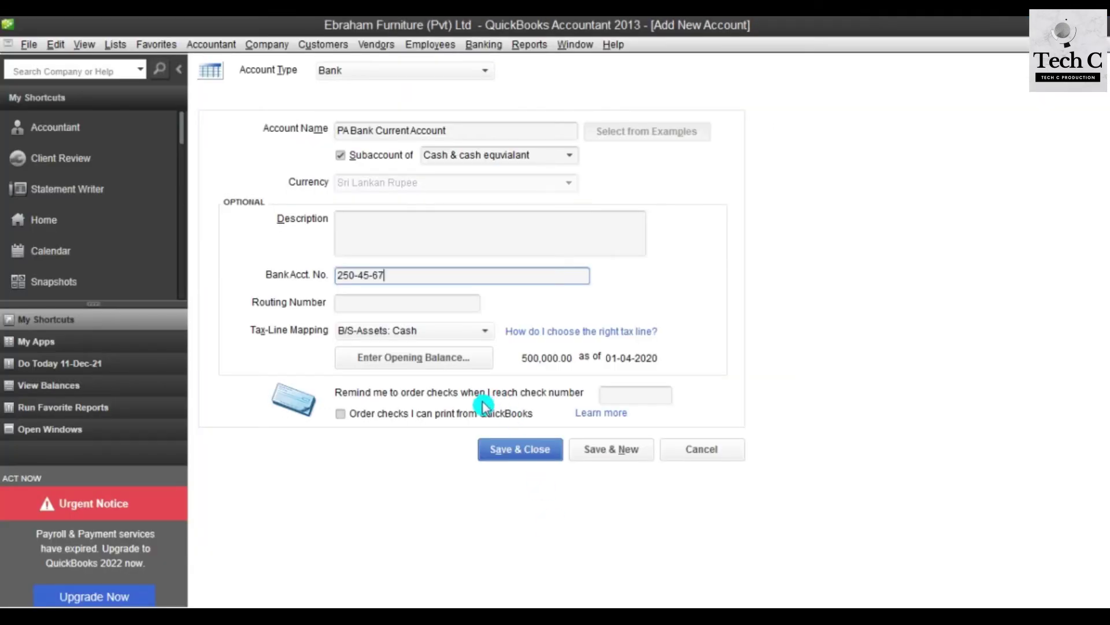
pyautogui.click(612, 452)
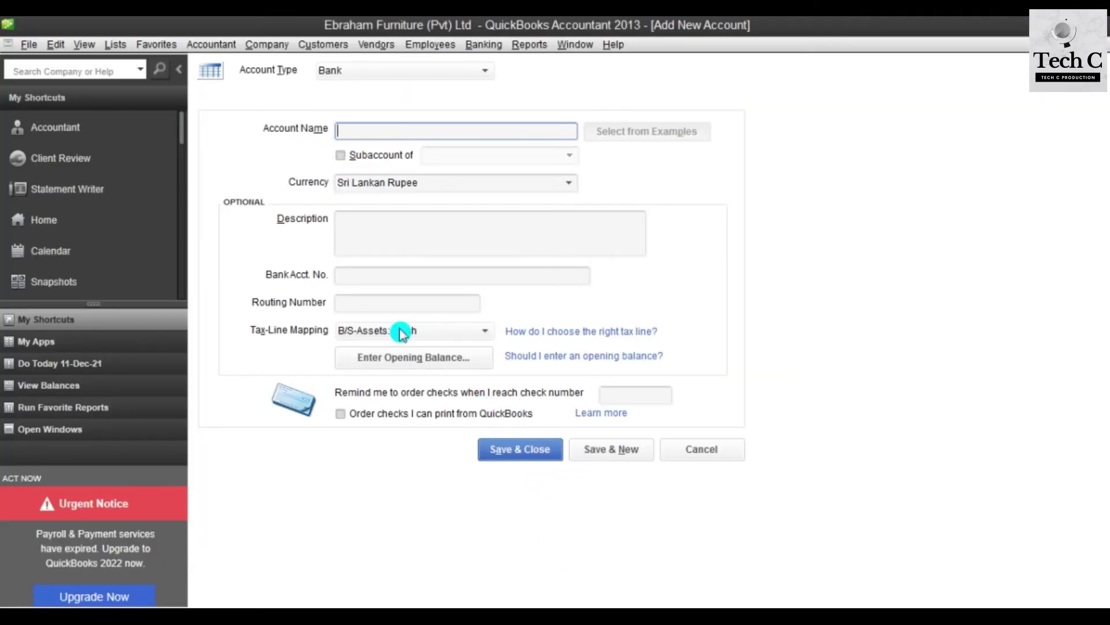
# Step: Name the account 'BC Bank Current Account' as a subaccount of Cash & cash equivialant
pyautogui.click(509, 567)
pyautogui.moveTo(431, 341); pyautogui.dragTo(317, 343)
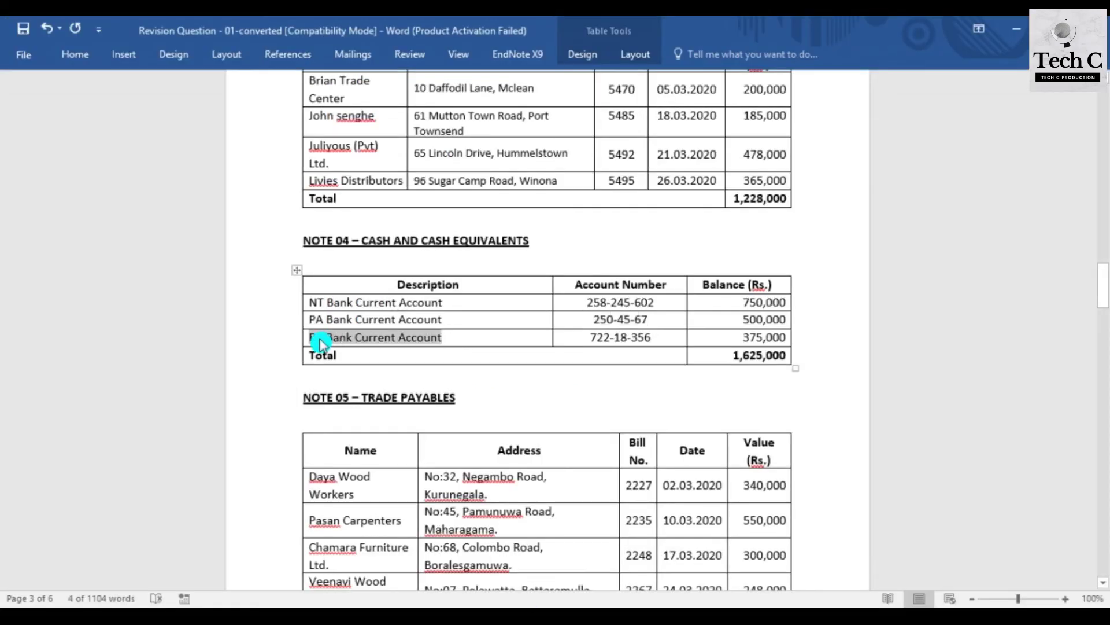
pyautogui.hotkey('ctrl', 'c')
pyautogui.click(509, 567)
pyautogui.hotkey('ctrl', 'v')
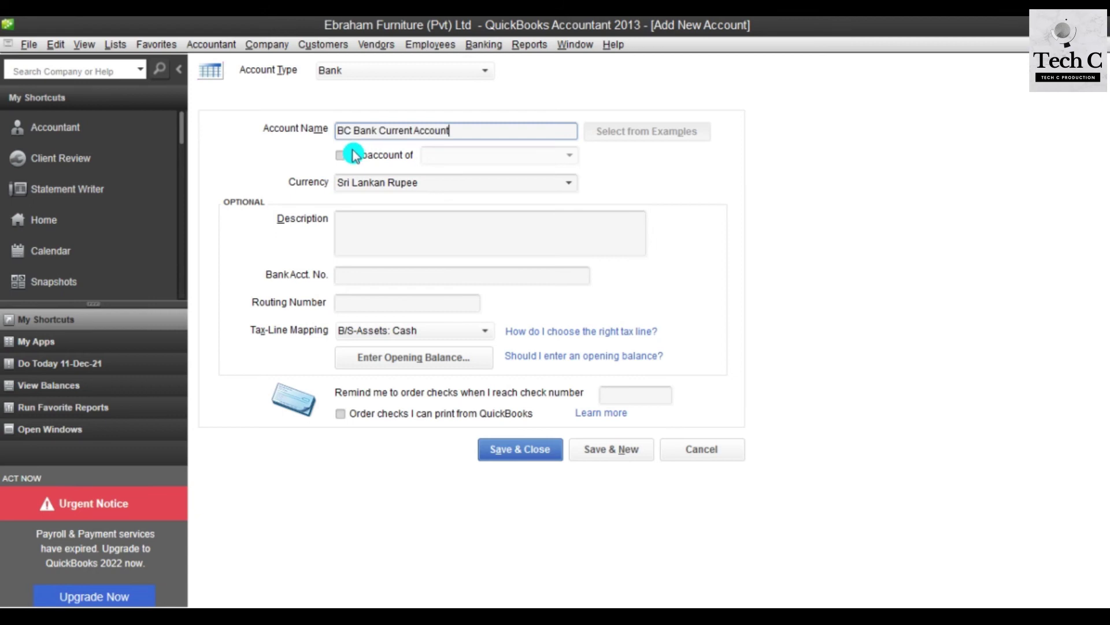
pyautogui.click(354, 155)
pyautogui.click(567, 155)
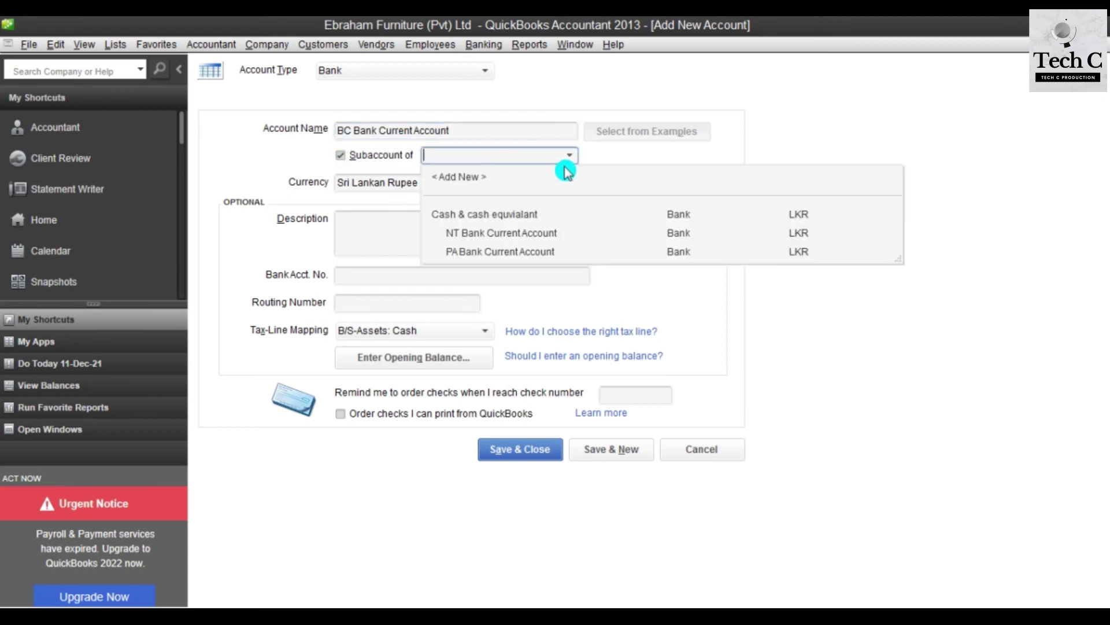
pyautogui.click(499, 215)
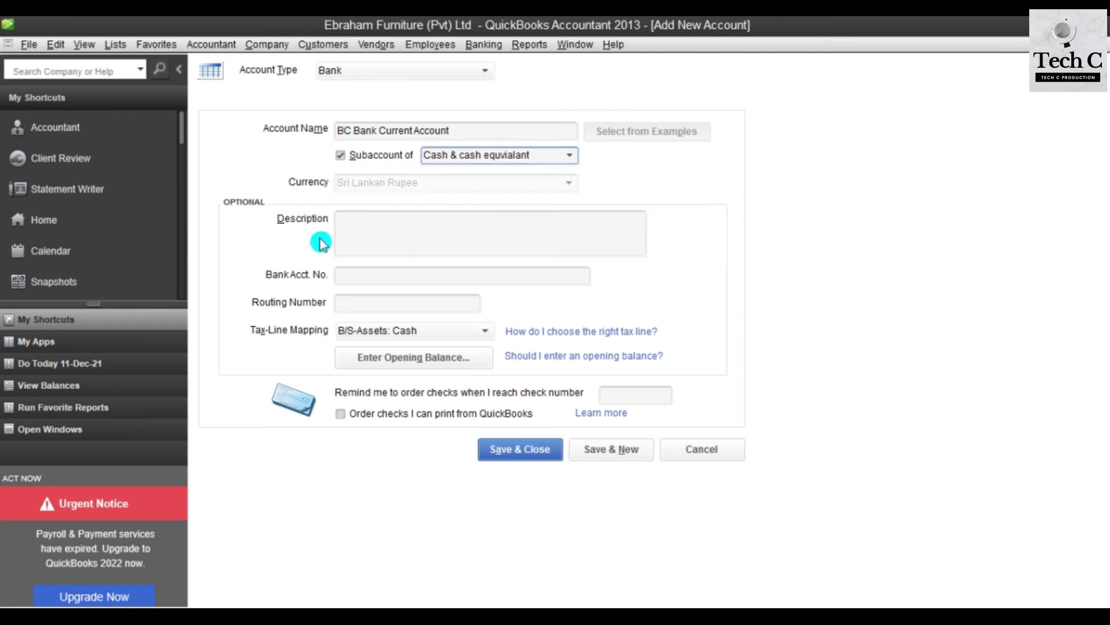
# Step: Fill in the BC bank account number copied from Word
pyautogui.click(524, 614)
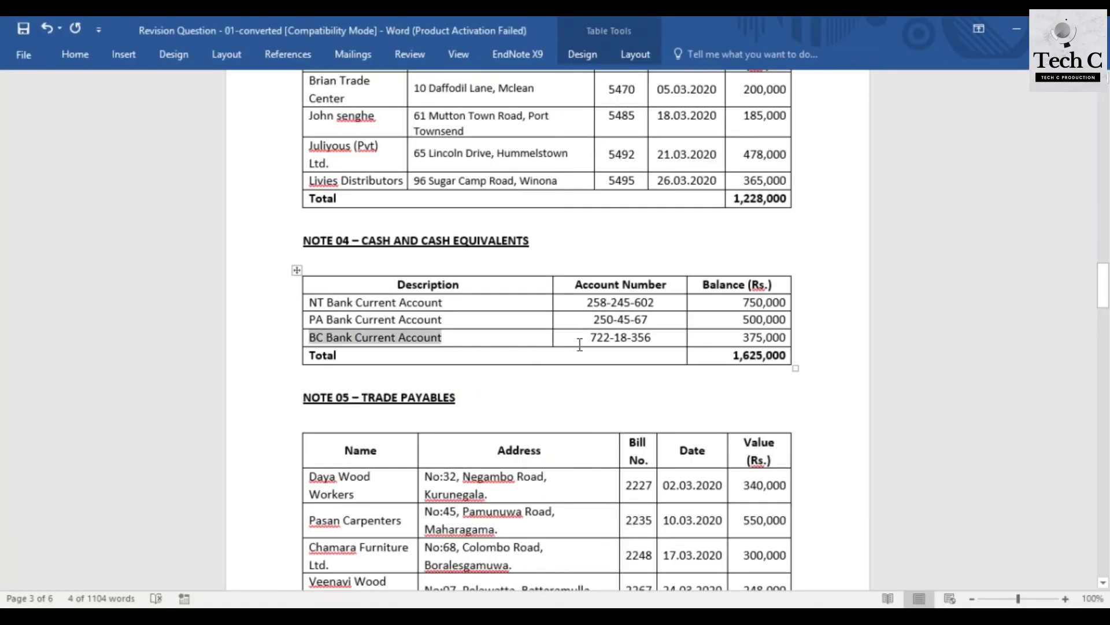
pyautogui.moveTo(669, 336); pyautogui.dragTo(589, 337)
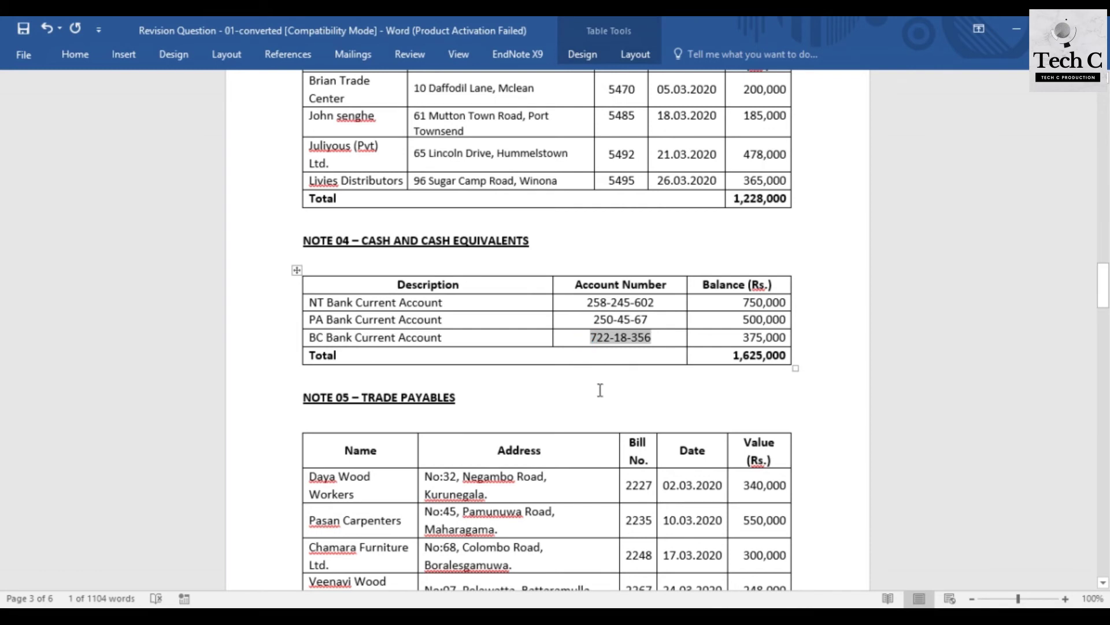
pyautogui.click(577, 614)
pyautogui.click(377, 276)
pyautogui.hotkey('ctrl', 'v')
# Step: Enter a 375,000.00 opening balance as of 01/04/2020 and save and close the account
pyautogui.click(444, 359)
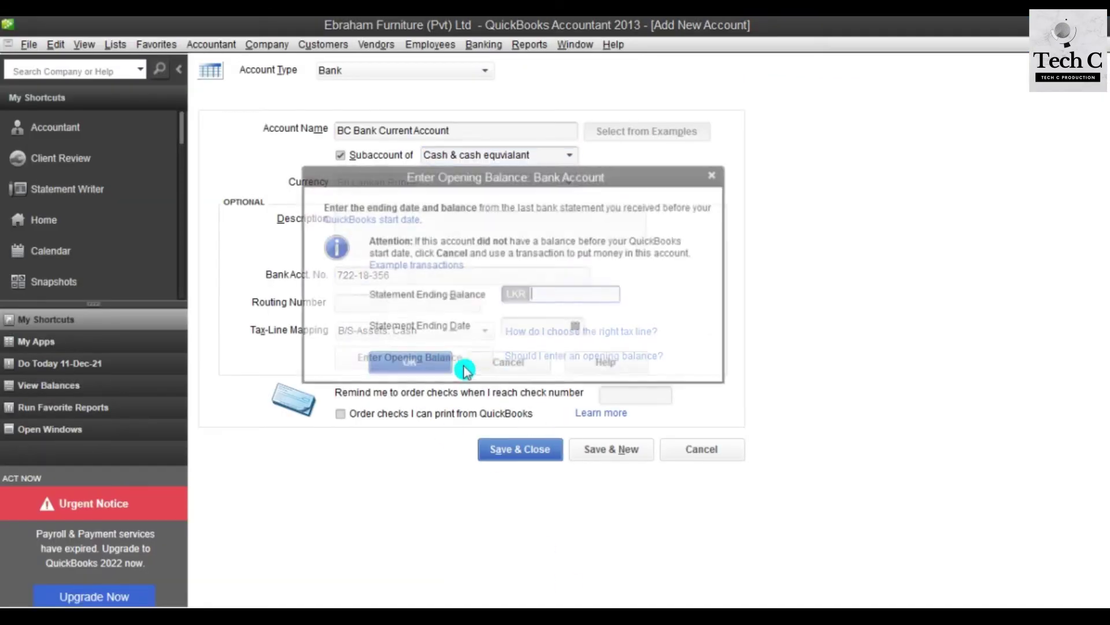
pyautogui.click(583, 605)
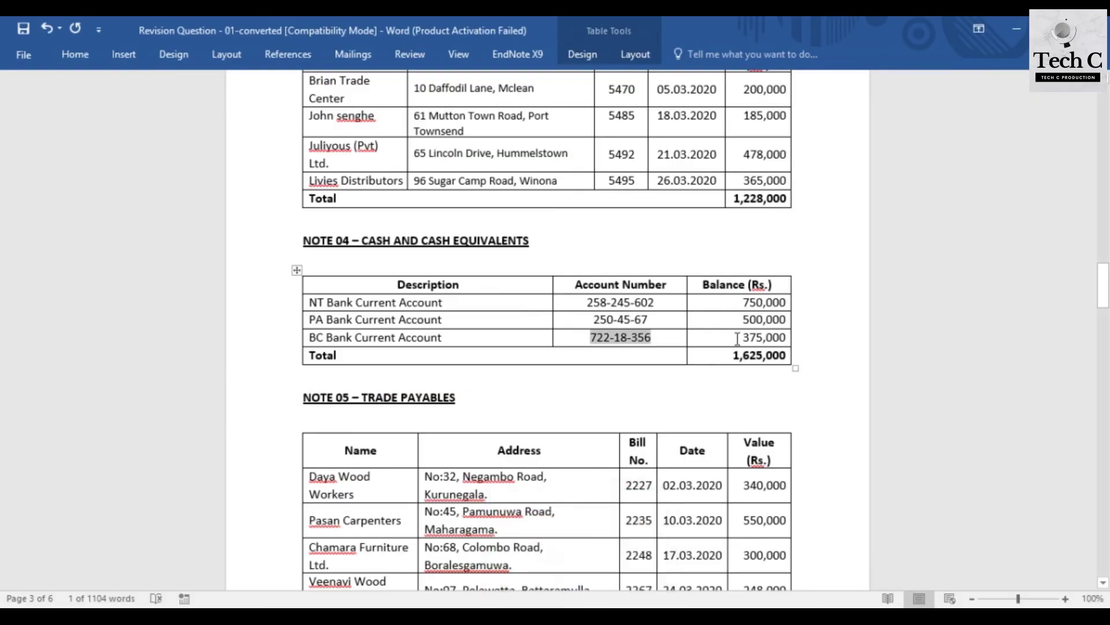
pyautogui.doubleClick(775, 337)
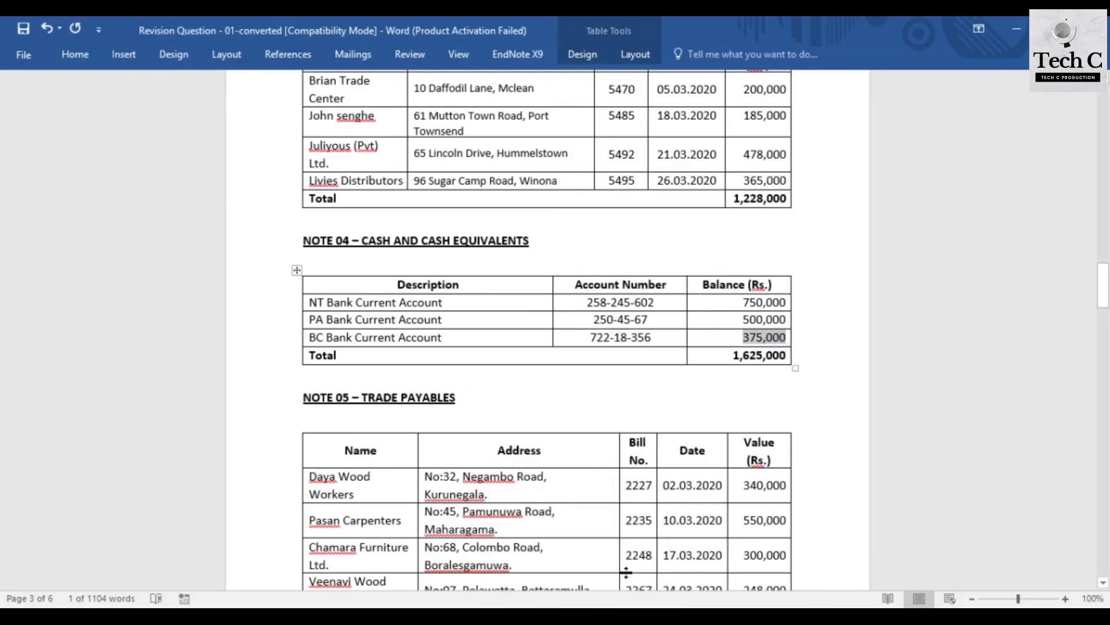
pyautogui.moveTo(577, 614)
pyautogui.click(577, 558)
pyautogui.hotkey('ctrl', 'v')
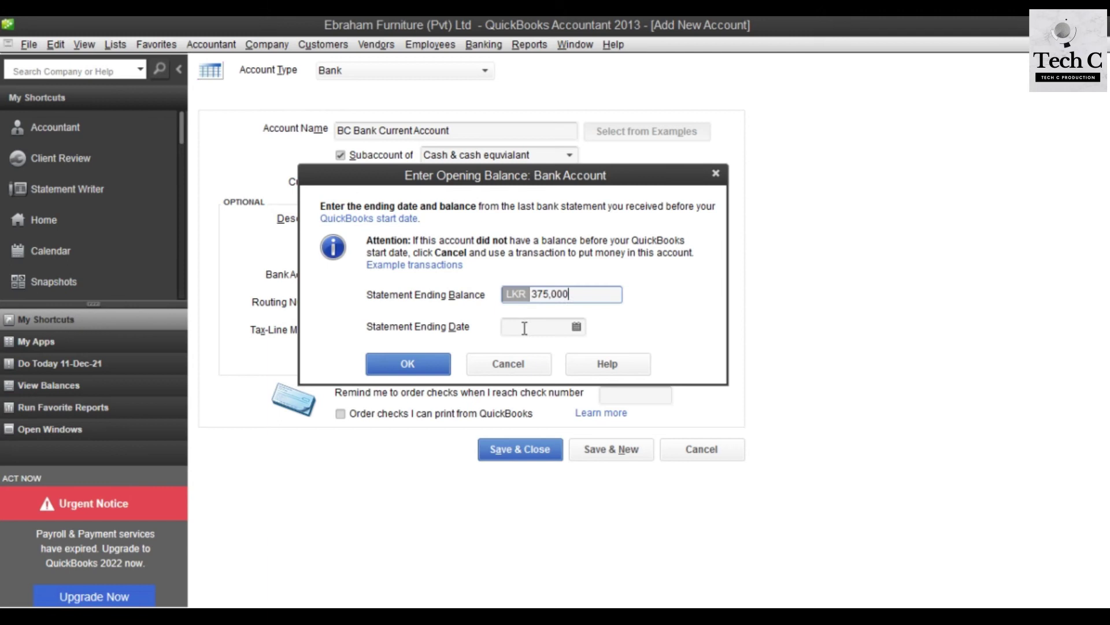
pyautogui.click(565, 325)
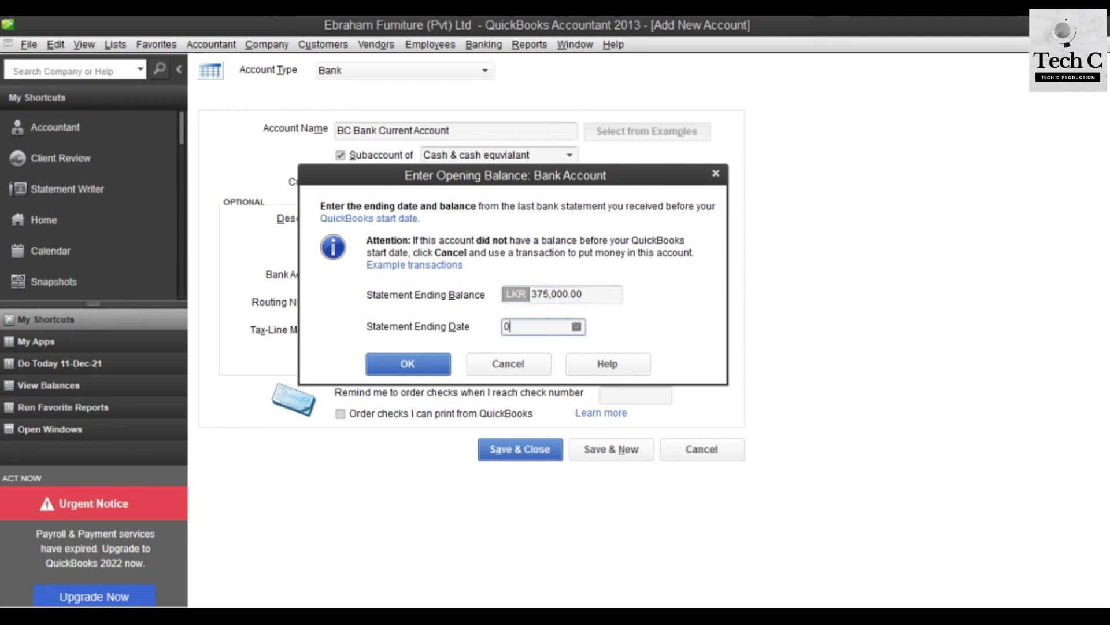
pyautogui.write('01/04/2020')
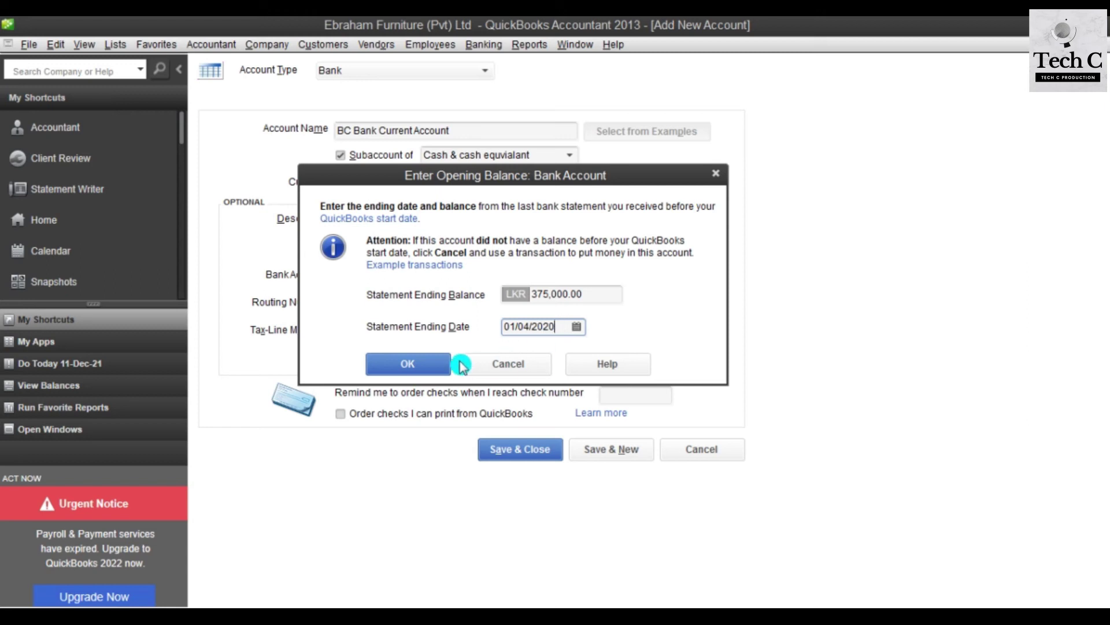
pyautogui.click(432, 363)
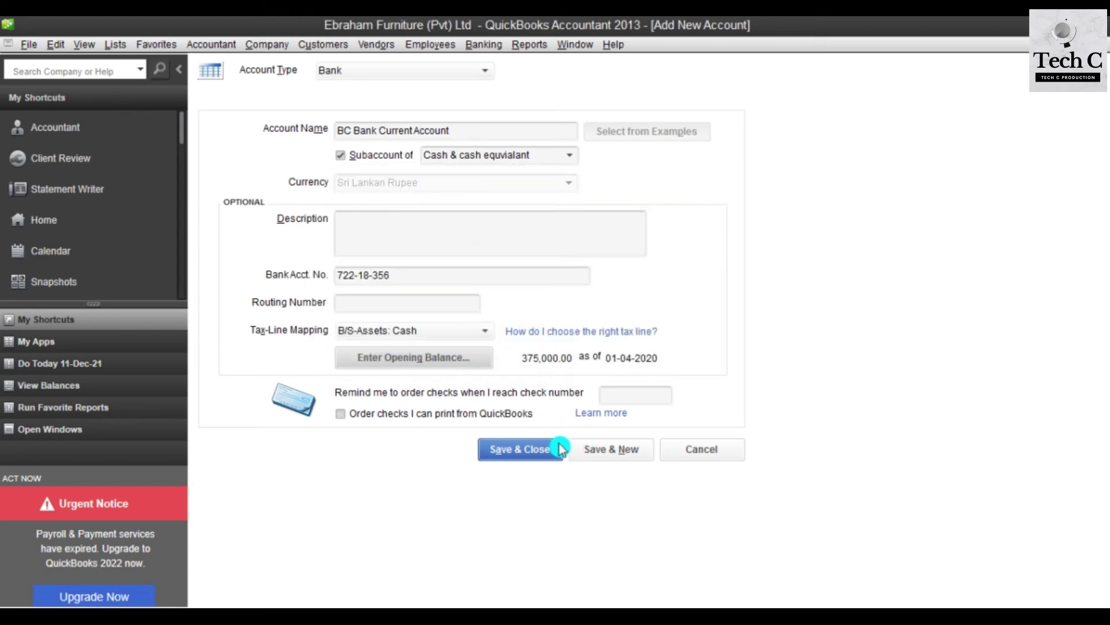
pyautogui.click(509, 457)
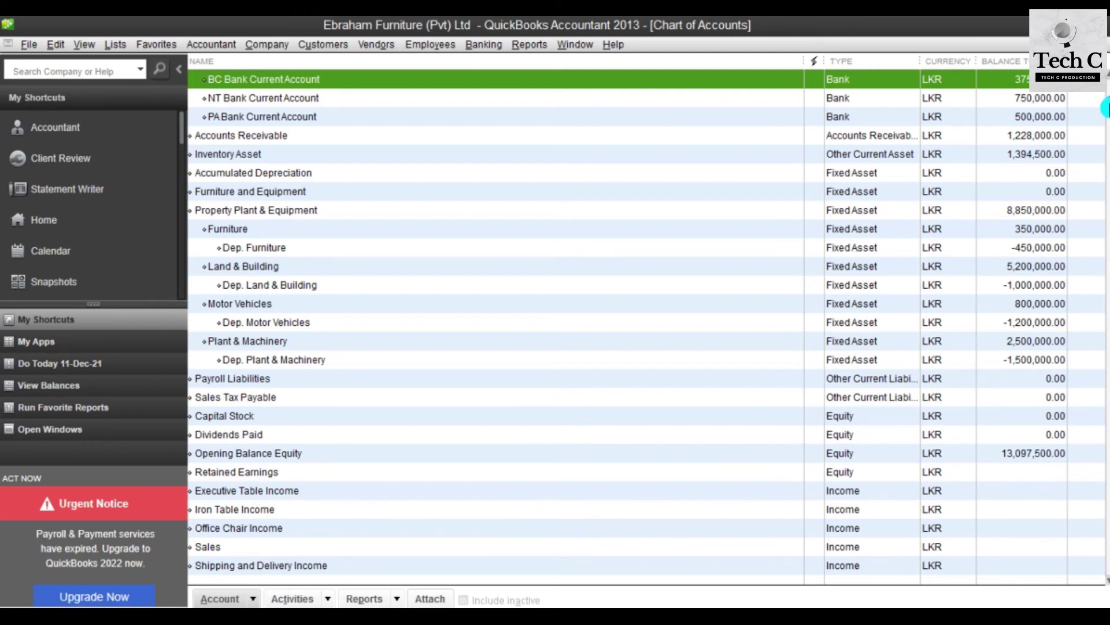
# Step: Review the account list, selecting the Cash & cash equivialant parent account
pyautogui.scroll(1, 1104, 98)
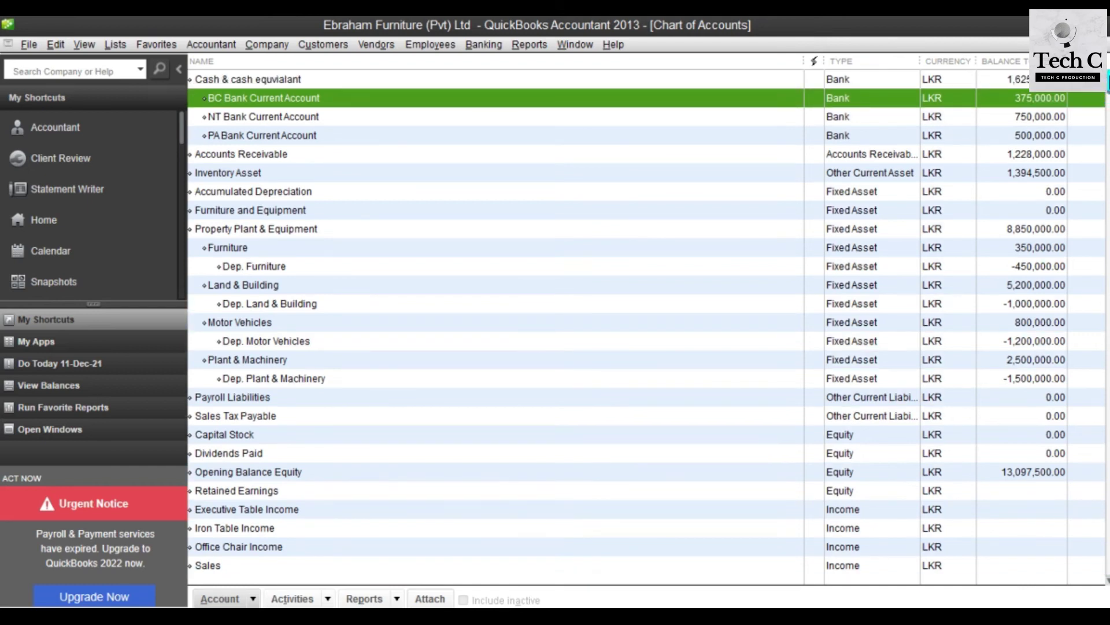
pyautogui.click(550, 603)
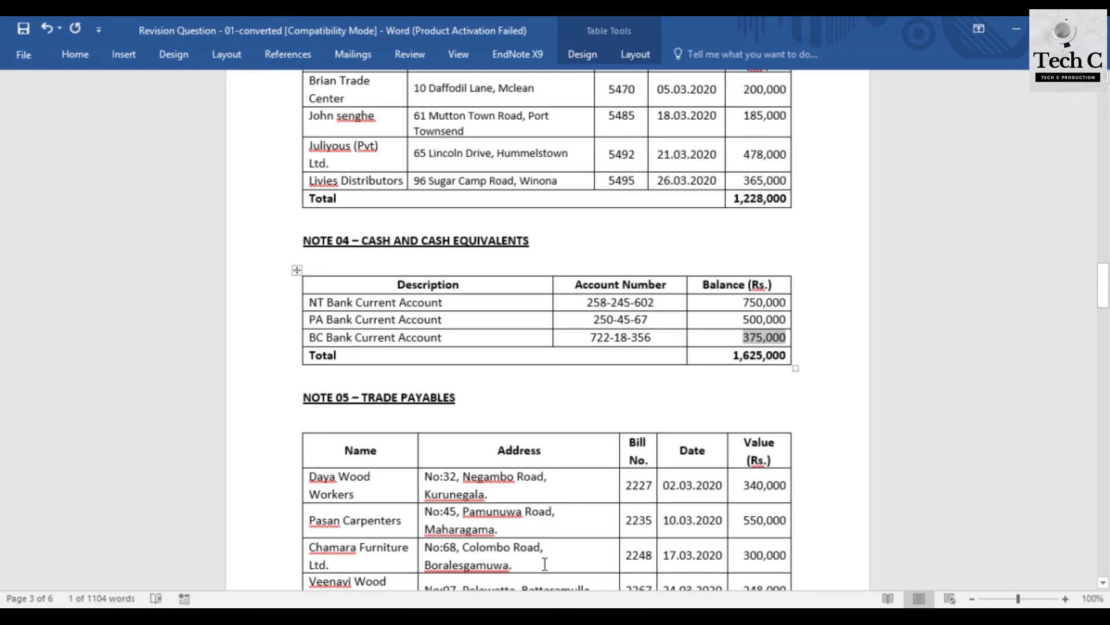
pyautogui.click(602, 605)
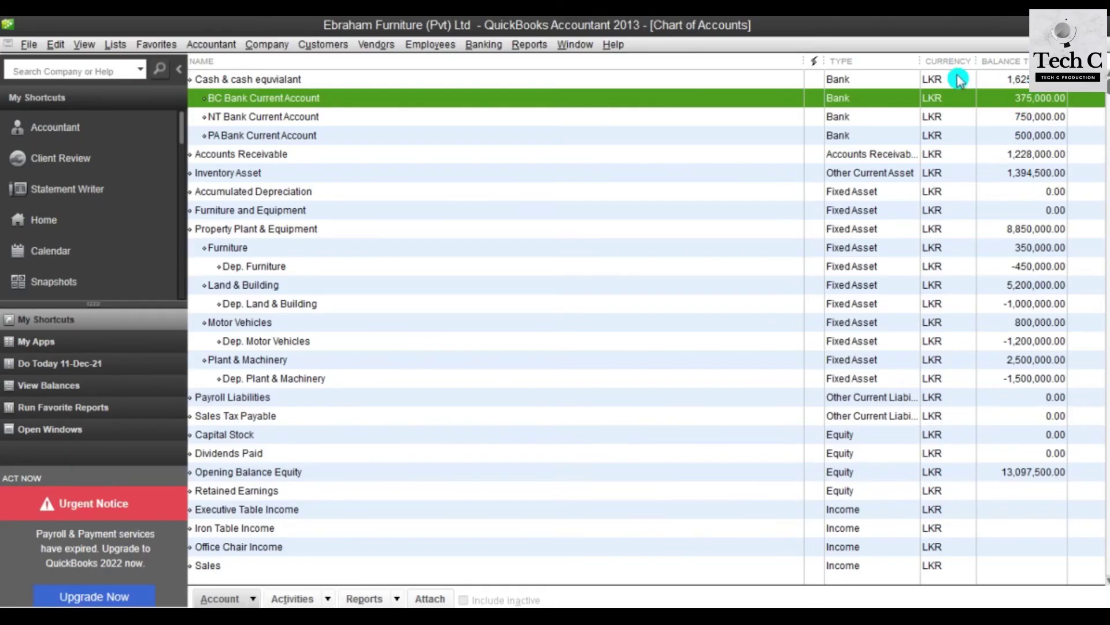
pyautogui.click(322, 78)
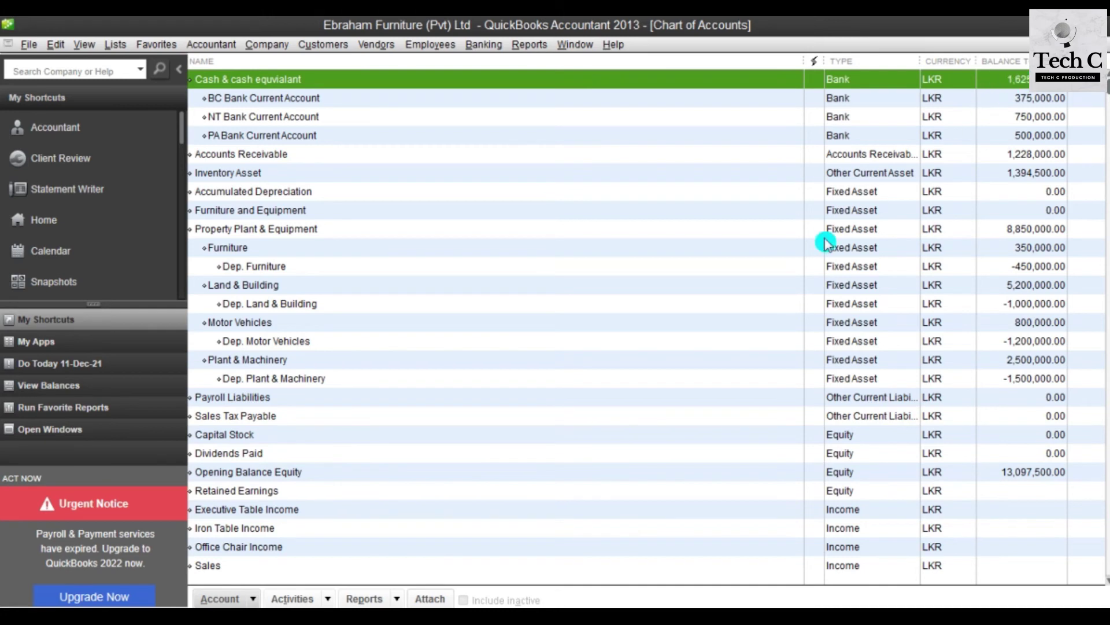
# Step: Check the Word balance sheet, then reopen the Chart of Accounts showing Opening Balance Equity 13,097,500.00
pyautogui.moveTo(537, 614)
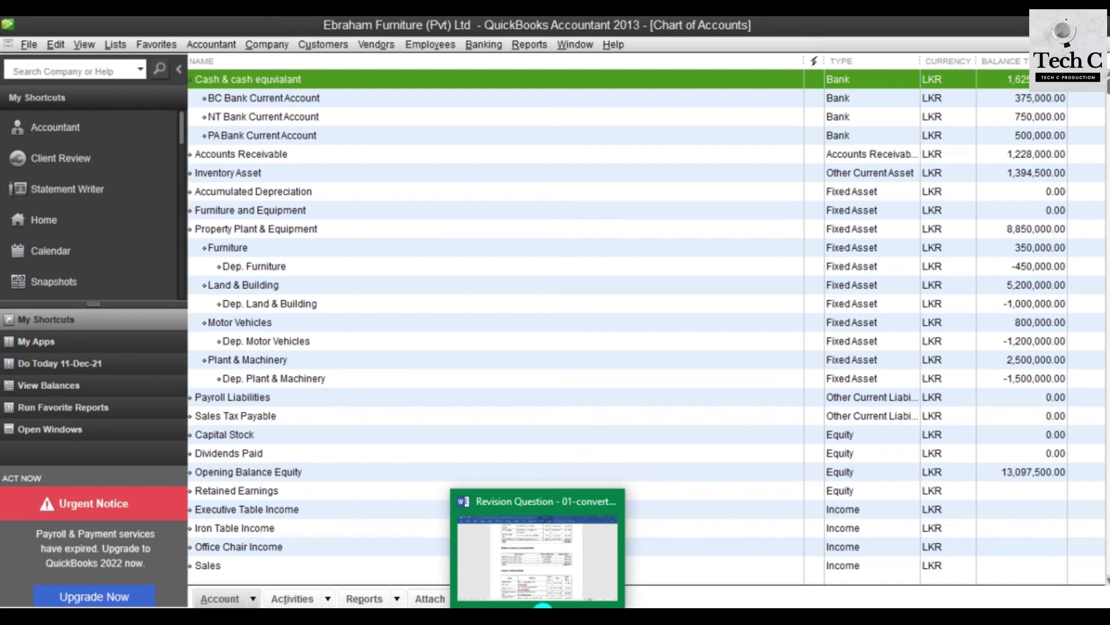
pyautogui.click(576, 513)
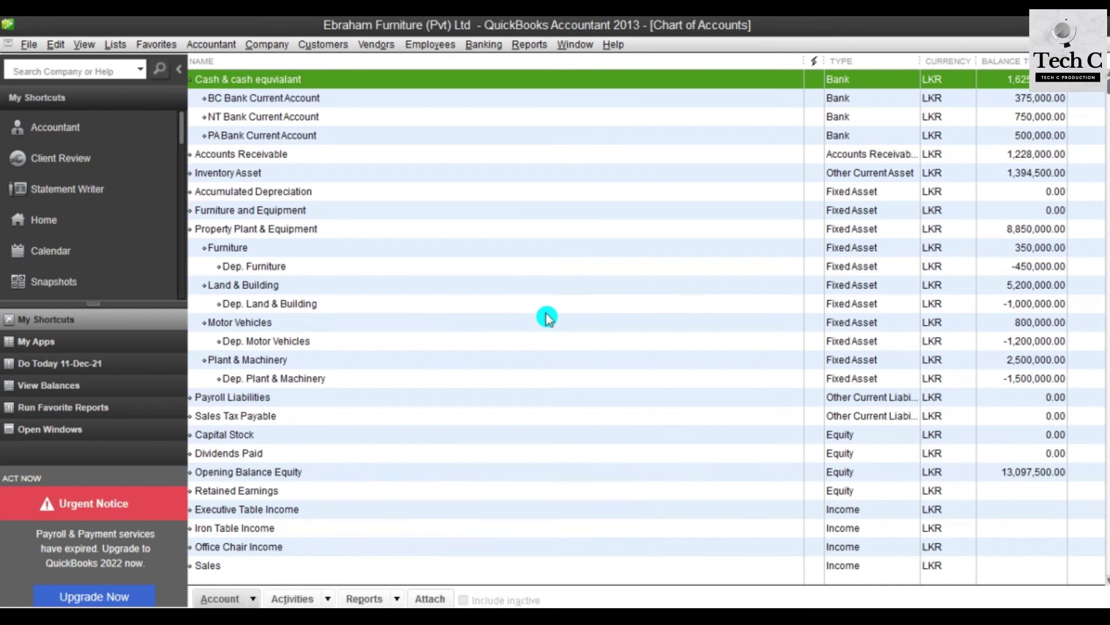
pyautogui.click(567, 527)
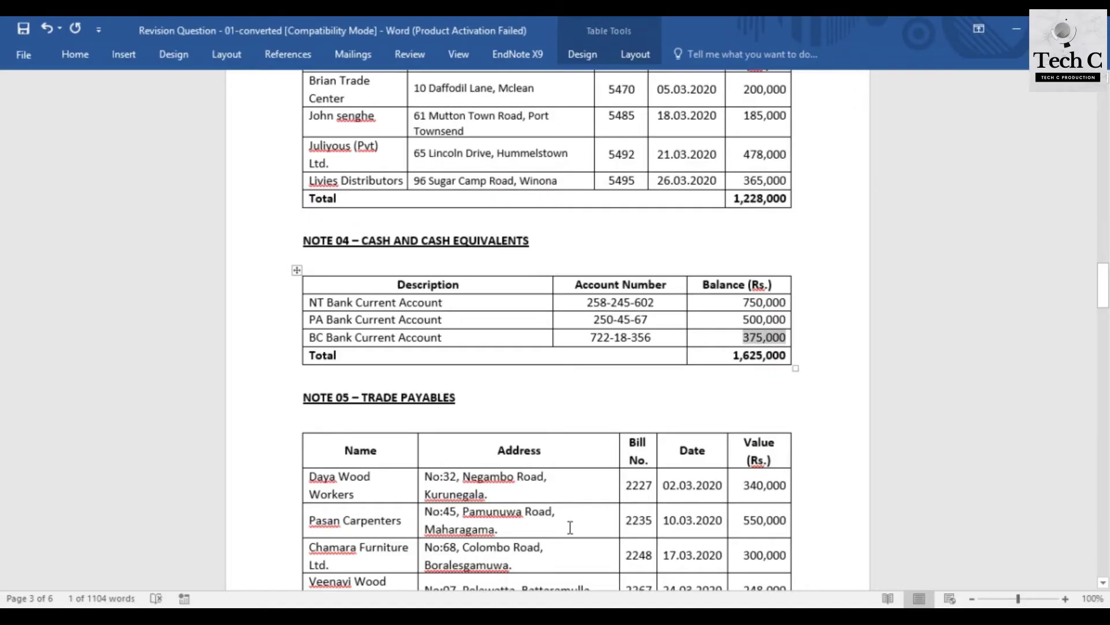
pyautogui.moveTo(1103, 285); pyautogui.dragTo(1102, 148)
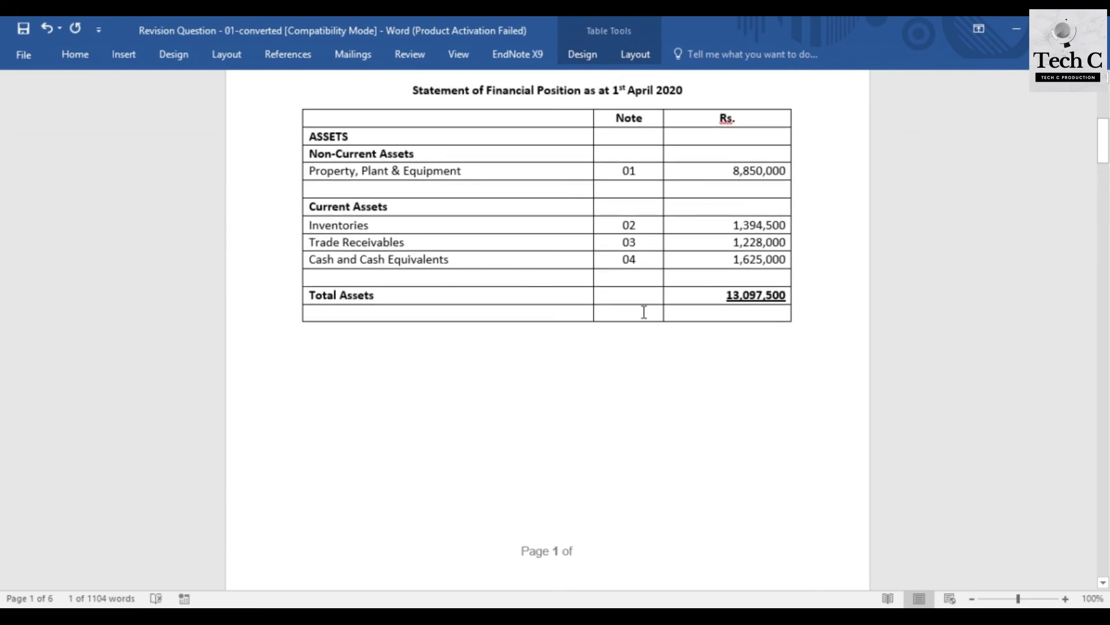
pyautogui.moveTo(1103, 158); pyautogui.dragTo(1104, 207)
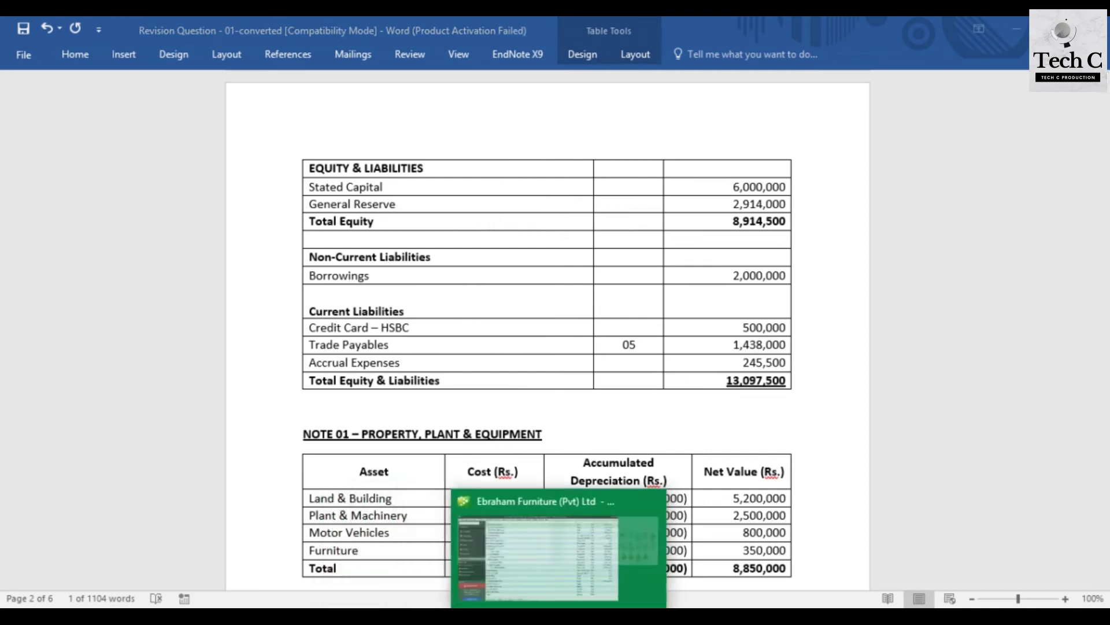
pyautogui.click(556, 549)
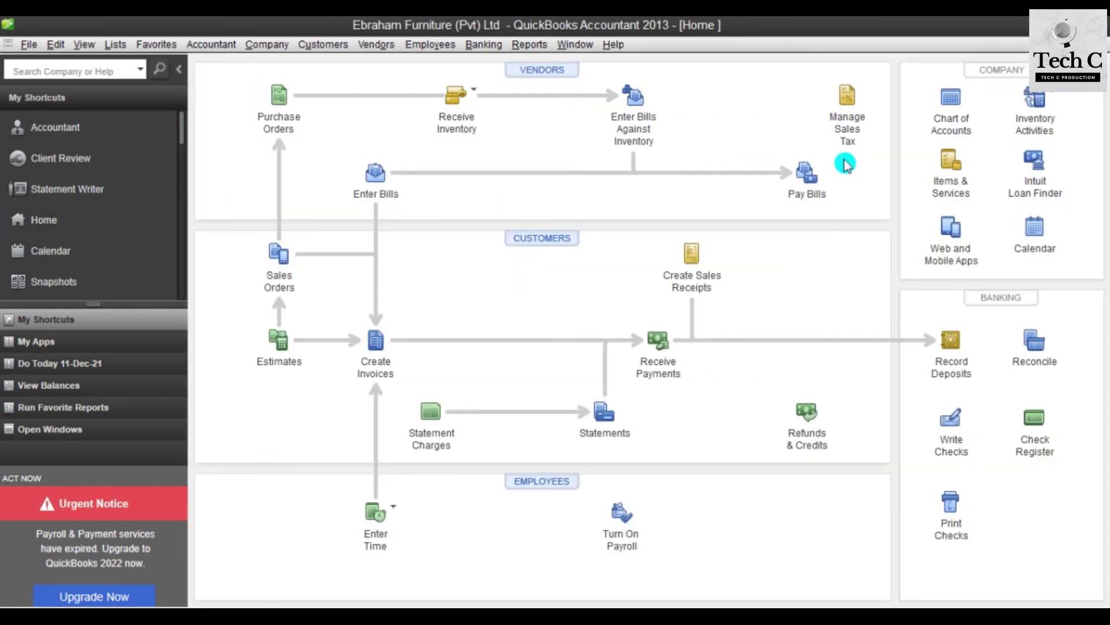
pyautogui.click(952, 101)
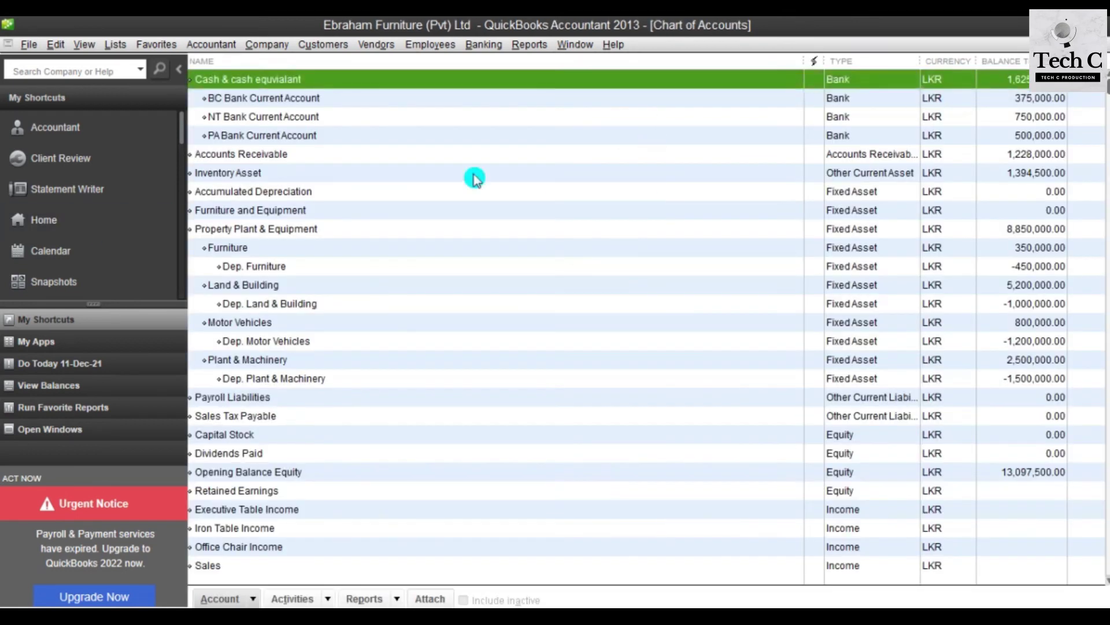
# Step: Begin a new account with Equity chosen as its type, after glancing at the Word balance sheet
pyautogui.click(248, 599)
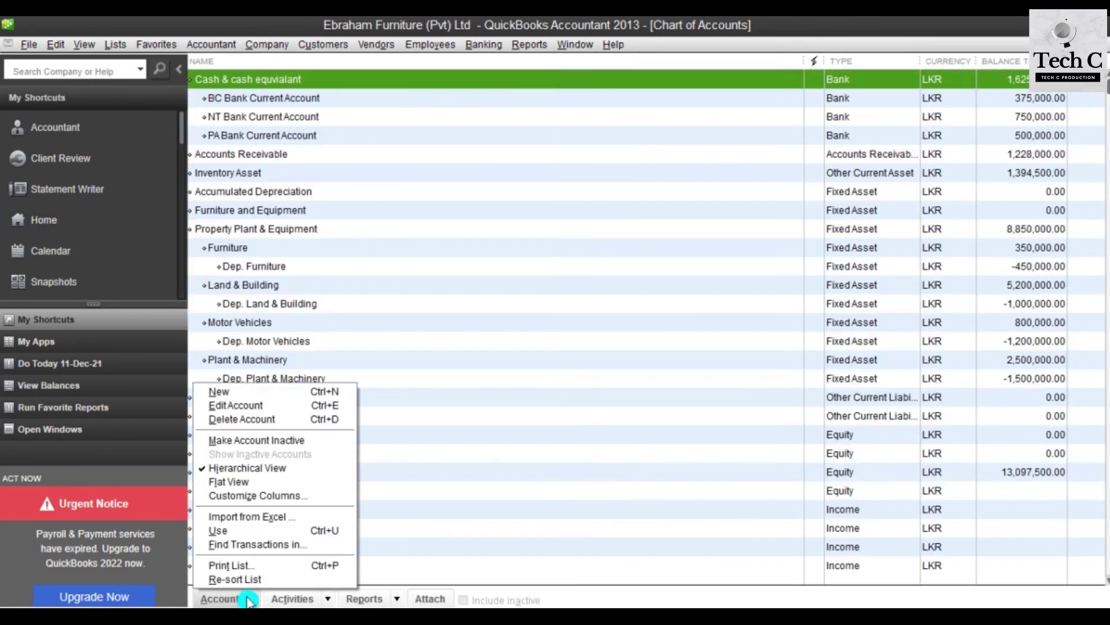
pyautogui.click(253, 391)
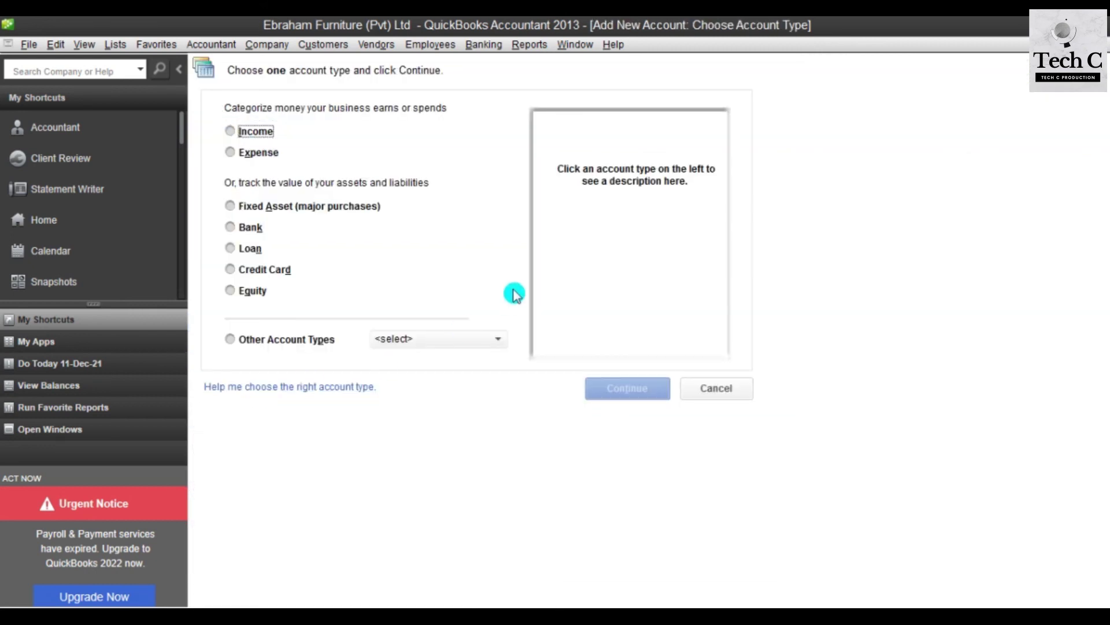
pyautogui.click(538, 550)
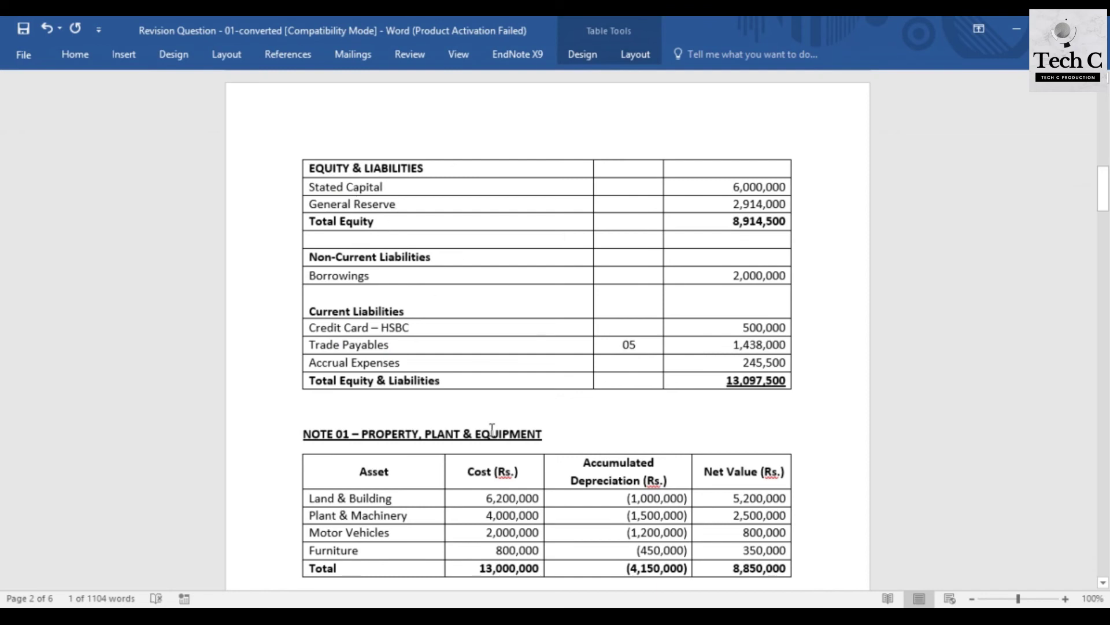
pyautogui.click(574, 602)
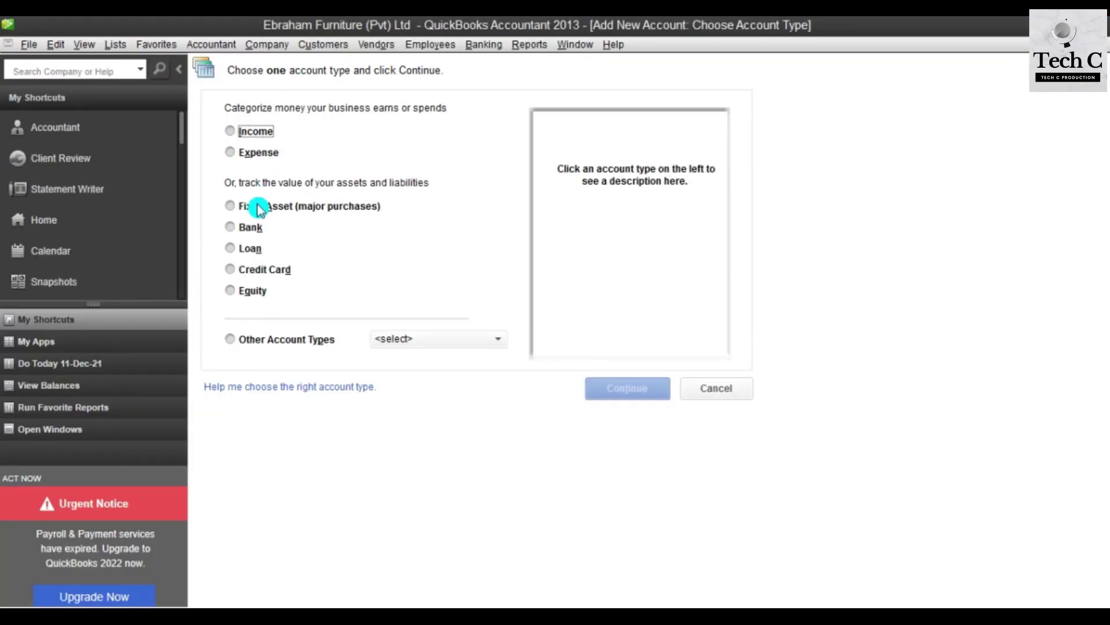
pyautogui.click(229, 290)
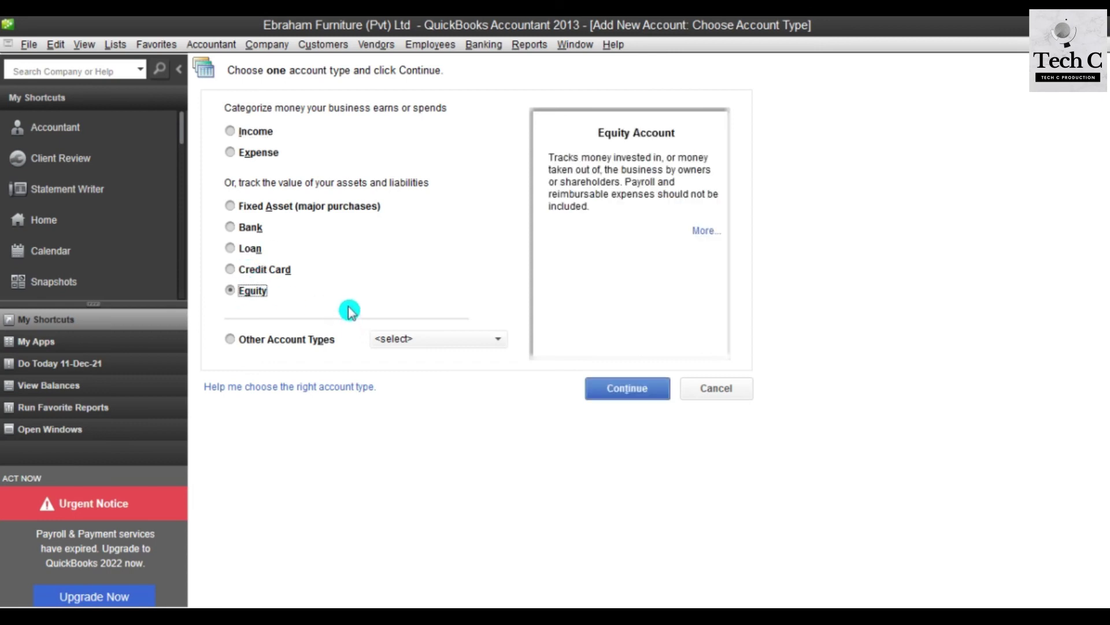
pyautogui.click(618, 388)
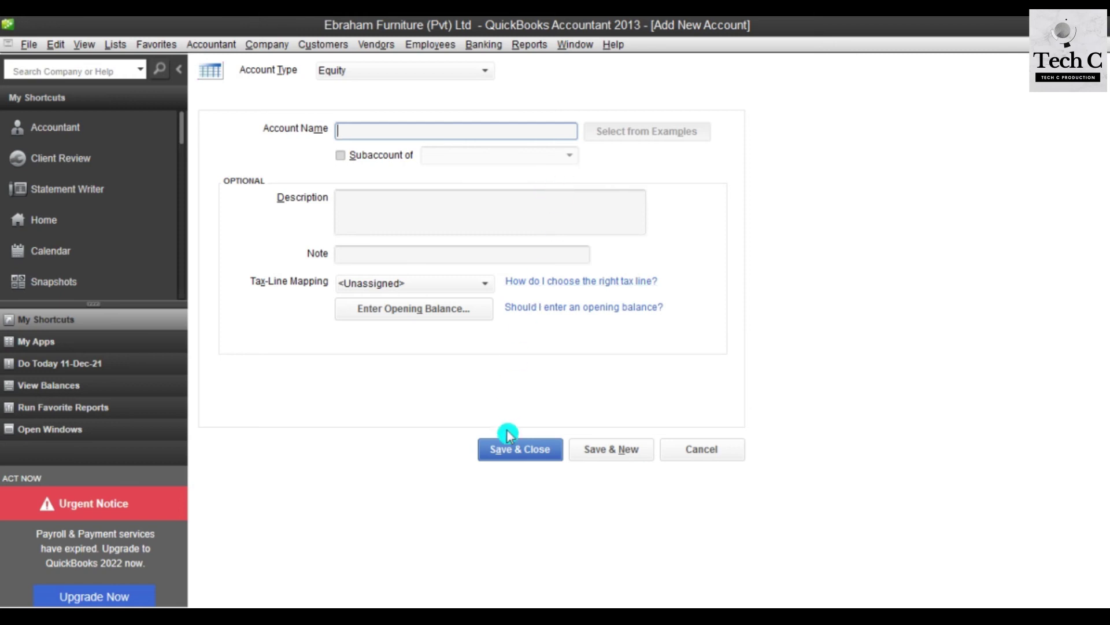
# Step: Name the new equity account 'Stated Capital' using text copied from Word
pyautogui.moveTo(545, 602)
pyautogui.click(536, 553)
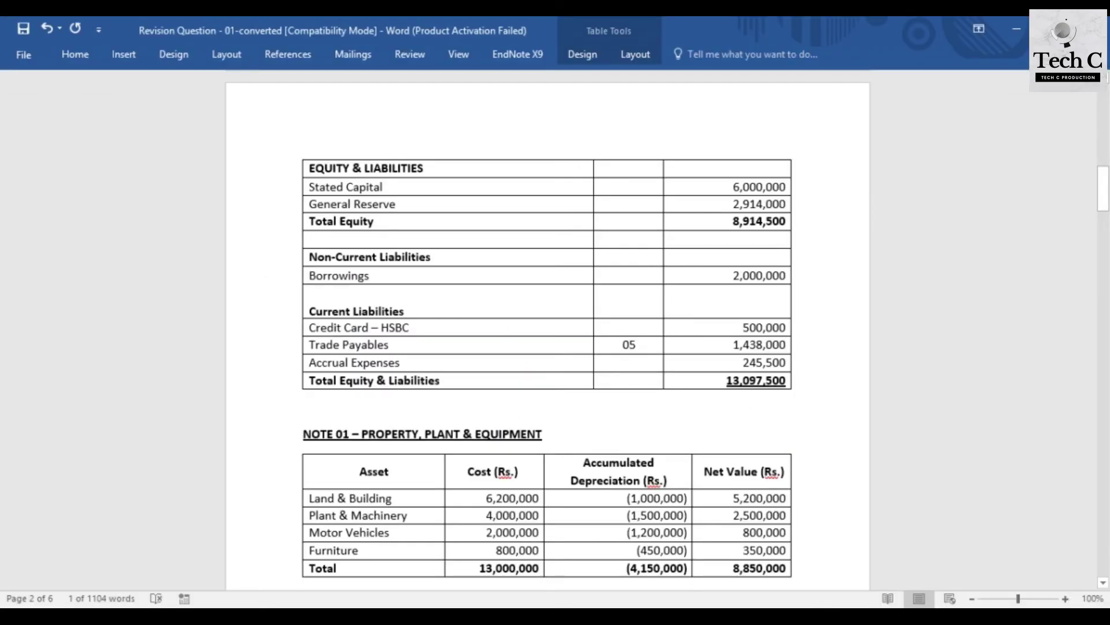
pyautogui.moveTo(357, 182); pyautogui.dragTo(317, 186)
pyautogui.hotkey('ctrl', 'c')
pyautogui.click(531, 552)
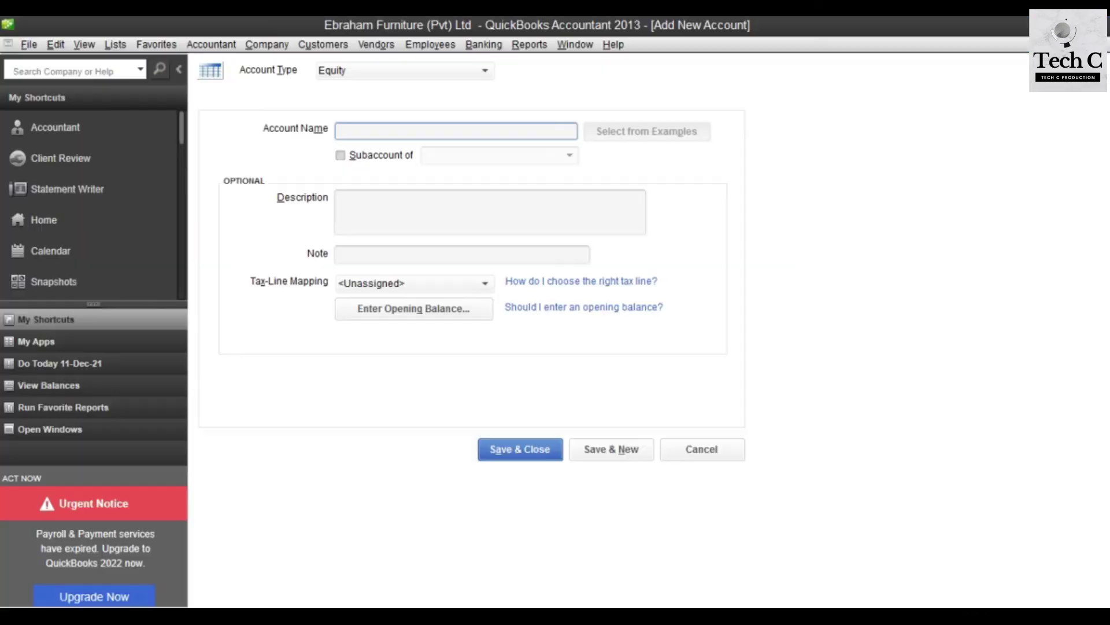
pyautogui.hotkey('ctrl', 'v')
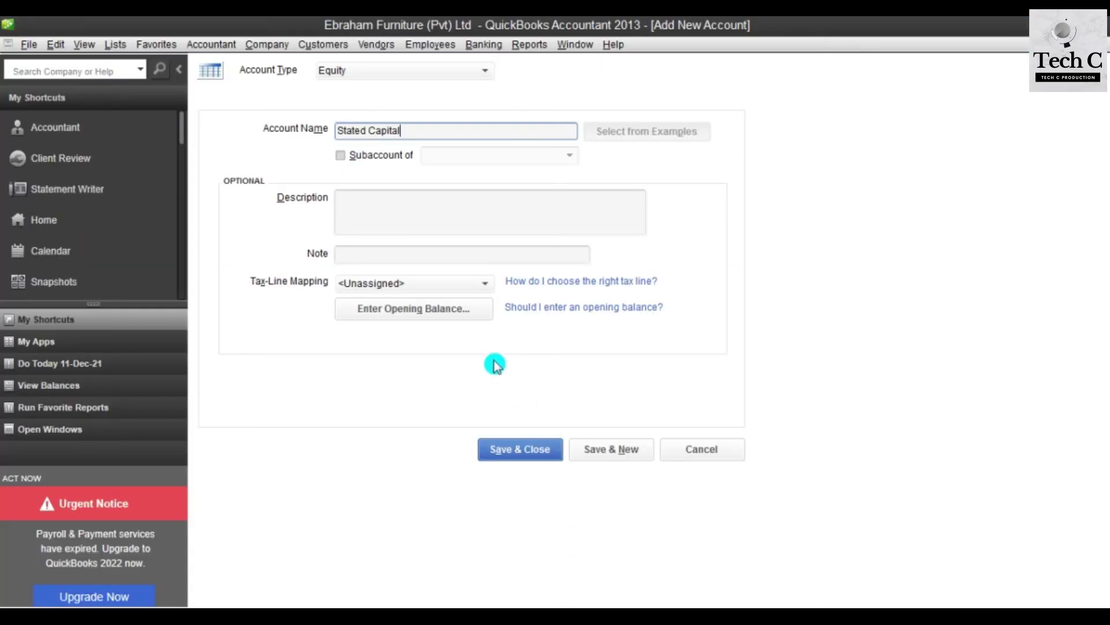
# Step: Give Stated Capital a 6,000,000.00 opening balance as of 01-04-2020, save it, and copy 'General Reserve'
pyautogui.moveTo(537, 614)
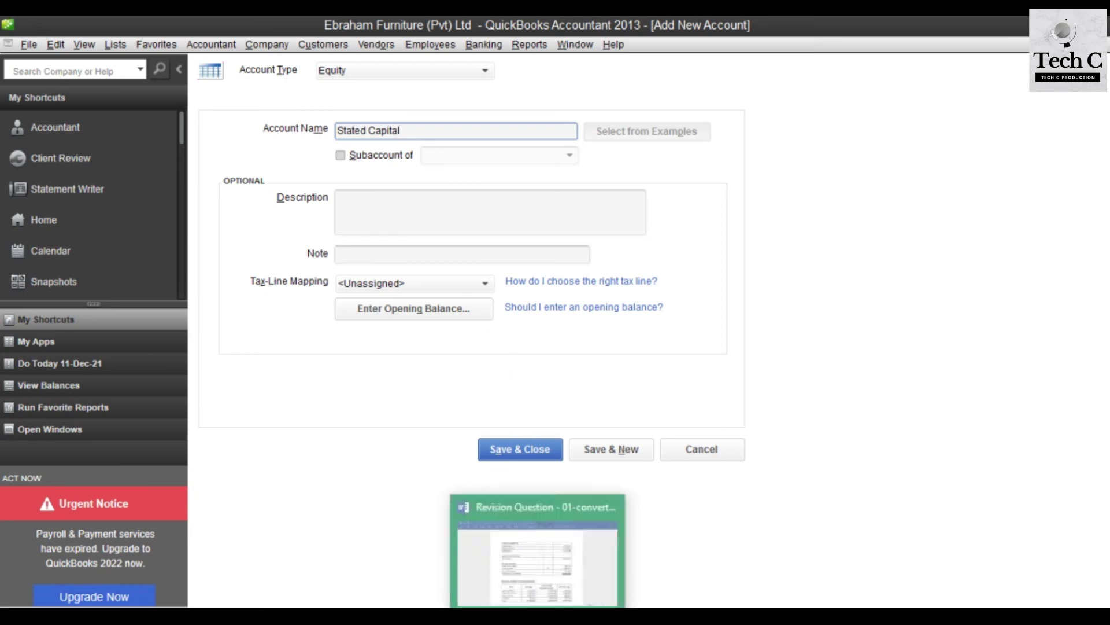
pyautogui.click(538, 552)
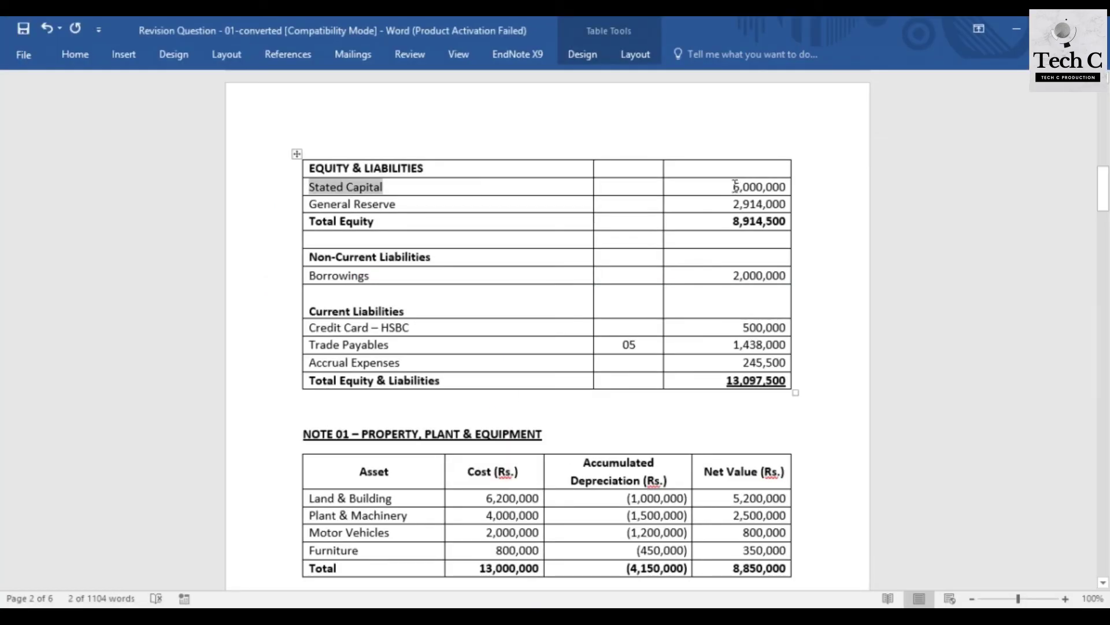
pyautogui.moveTo(733, 186); pyautogui.dragTo(785, 186)
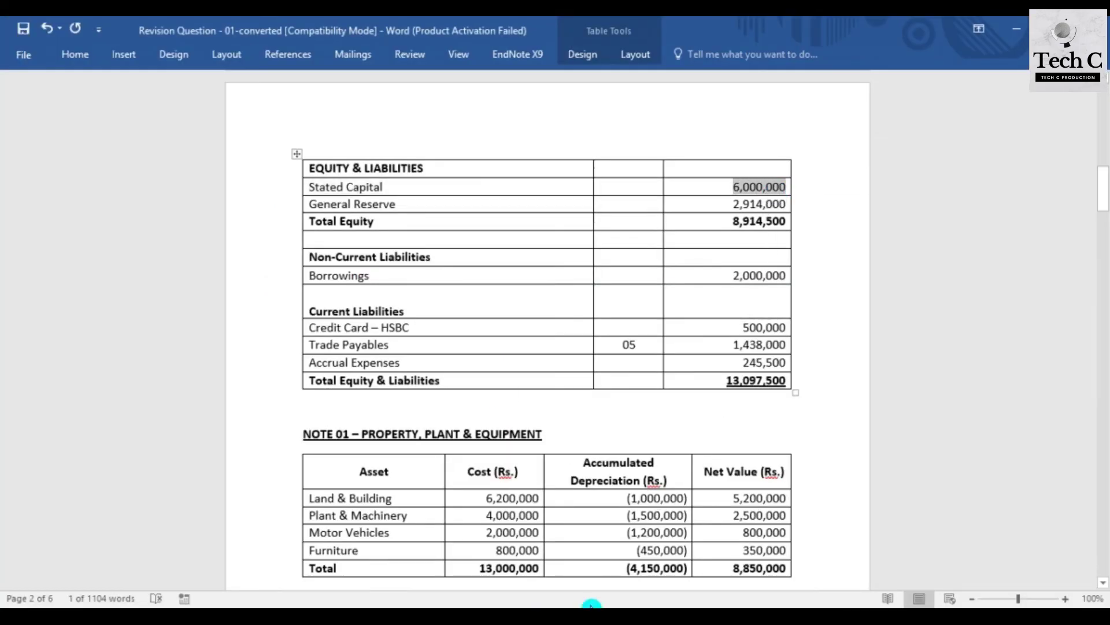
pyautogui.click(591, 605)
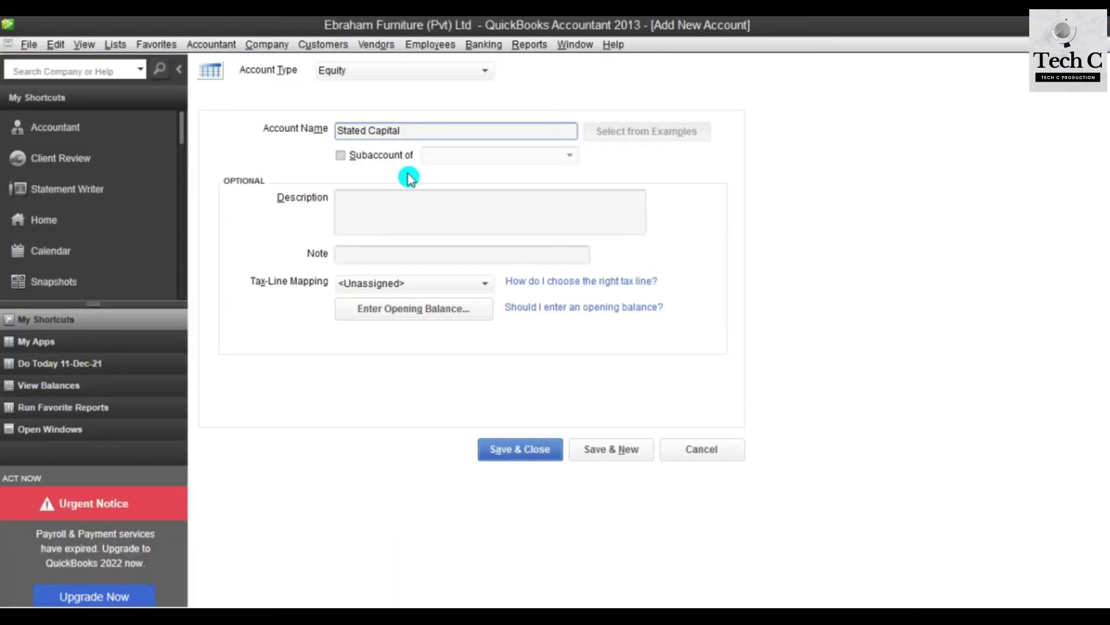
pyautogui.click(457, 317)
pyautogui.write('6,000,000')
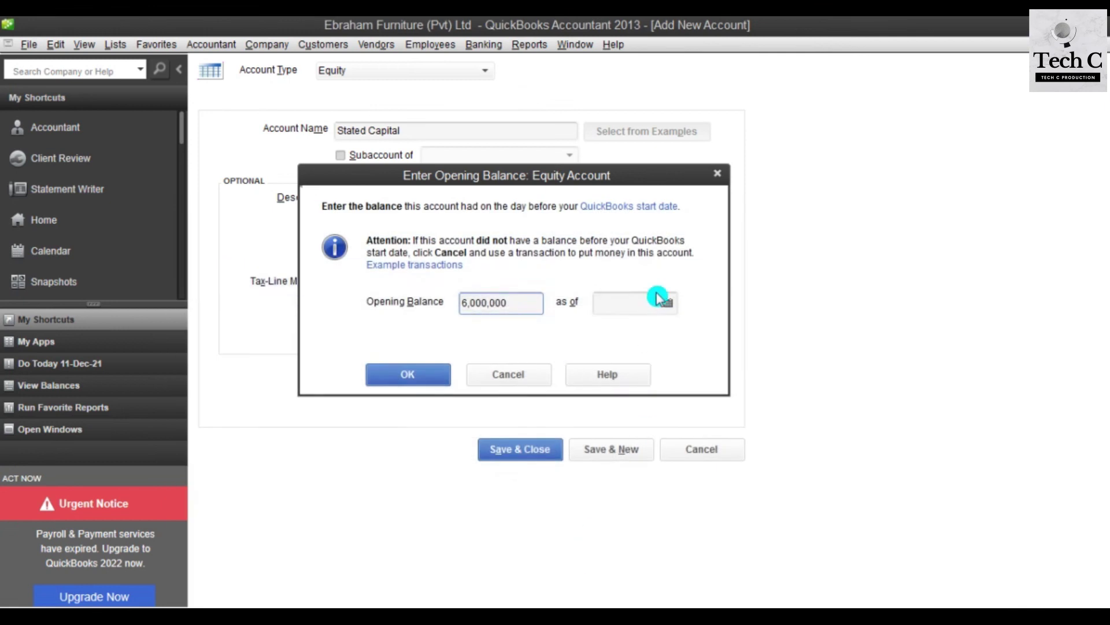
pyautogui.click(652, 300)
pyautogui.write('01/04/2020')
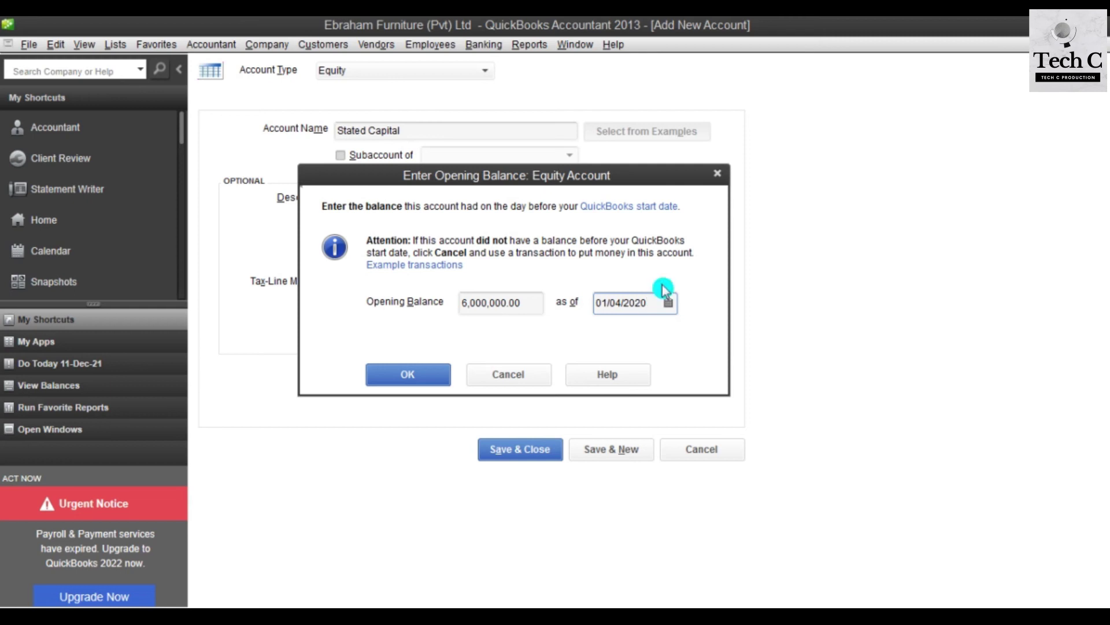
pyautogui.click(450, 369)
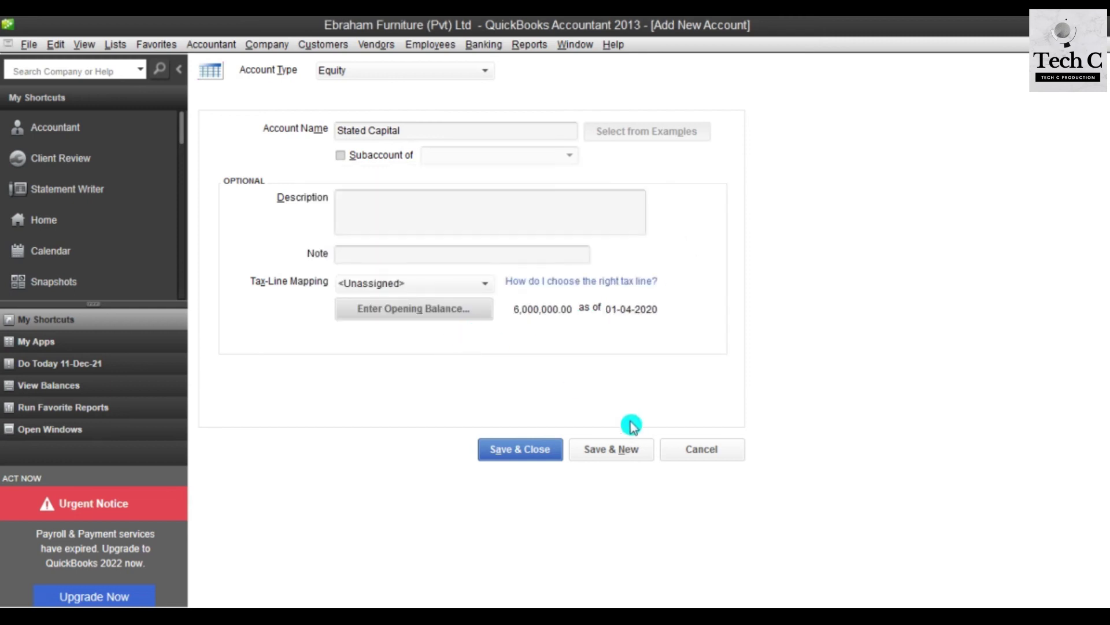
pyautogui.click(621, 452)
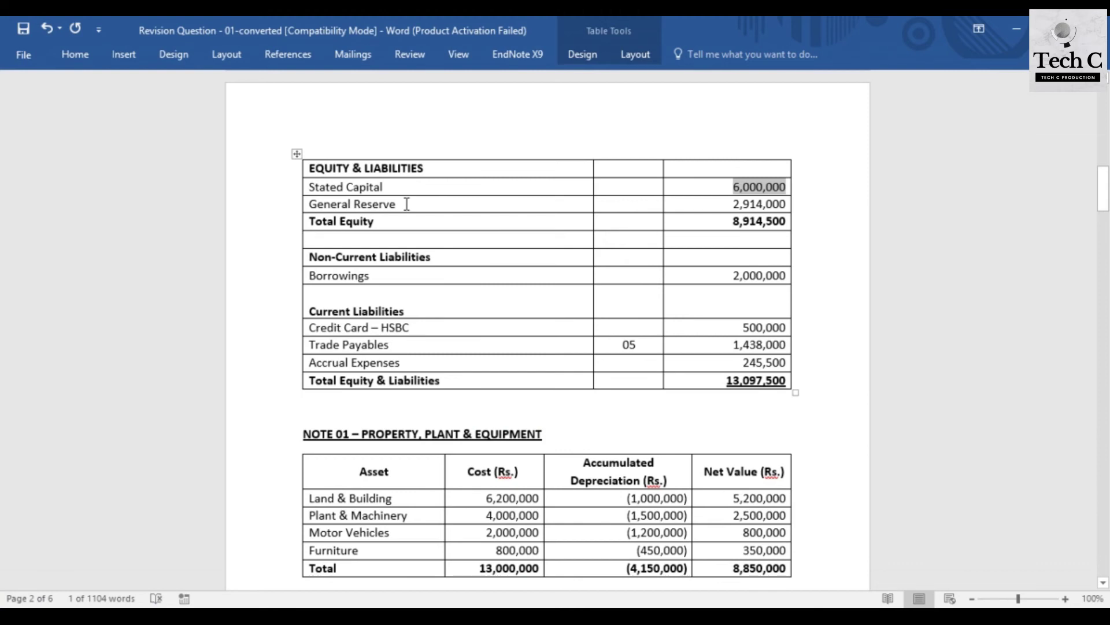
pyautogui.moveTo(407, 204); pyautogui.dragTo(364, 208)
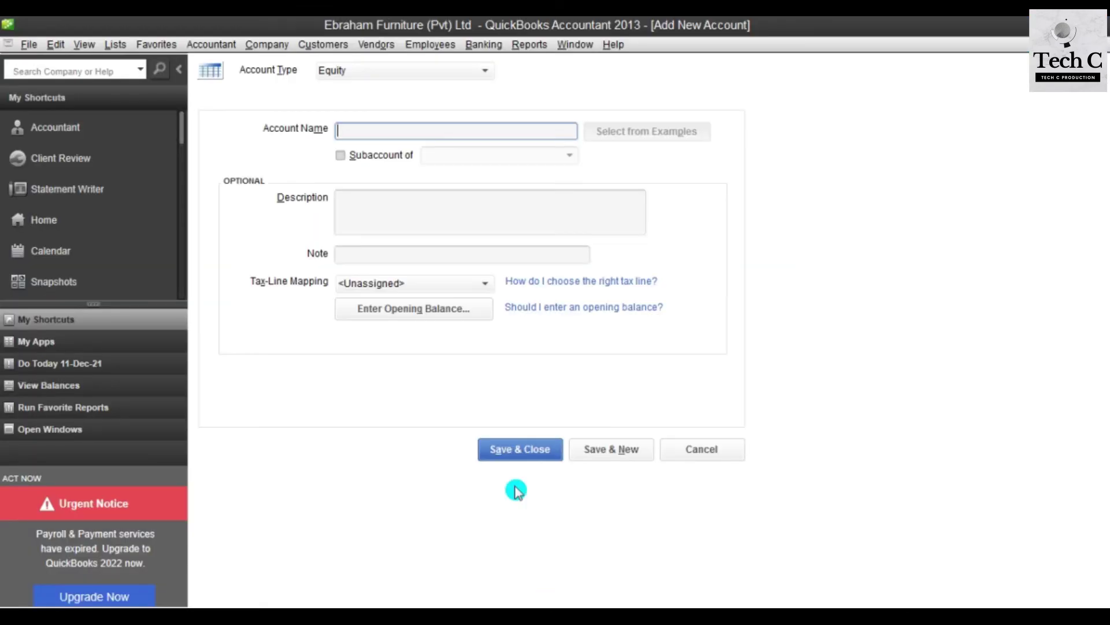
pyautogui.click(515, 616)
# Step: Create equity account 'General Reserve' with a 2,914,000.00 opening balance dated 01-04-2020 and save it
pyautogui.hotkey('ctrl', 'v')
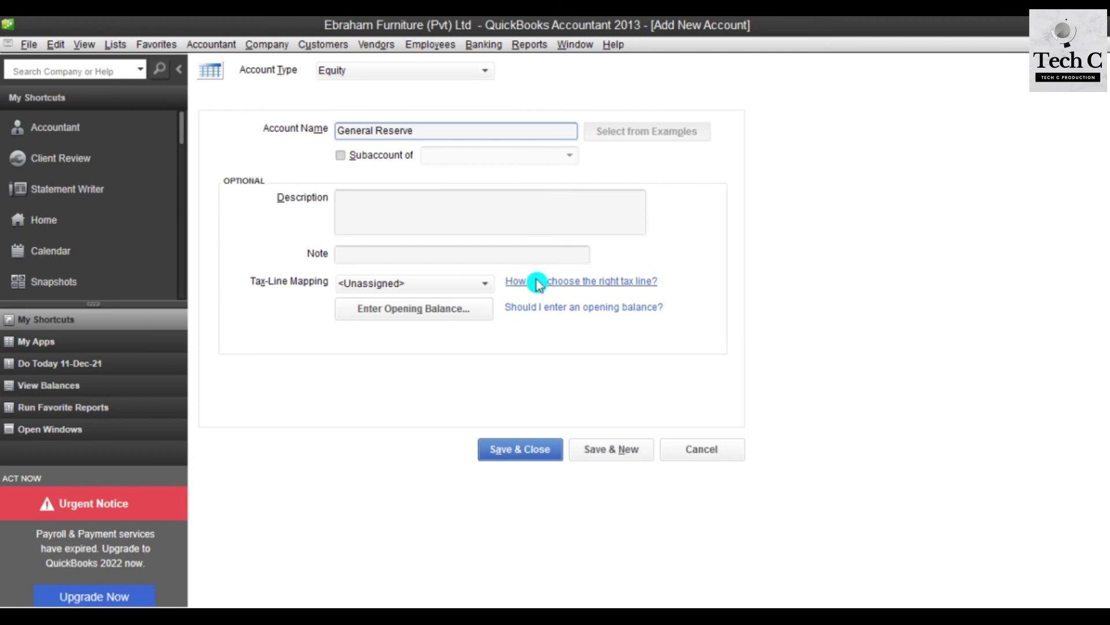
pyautogui.click(435, 308)
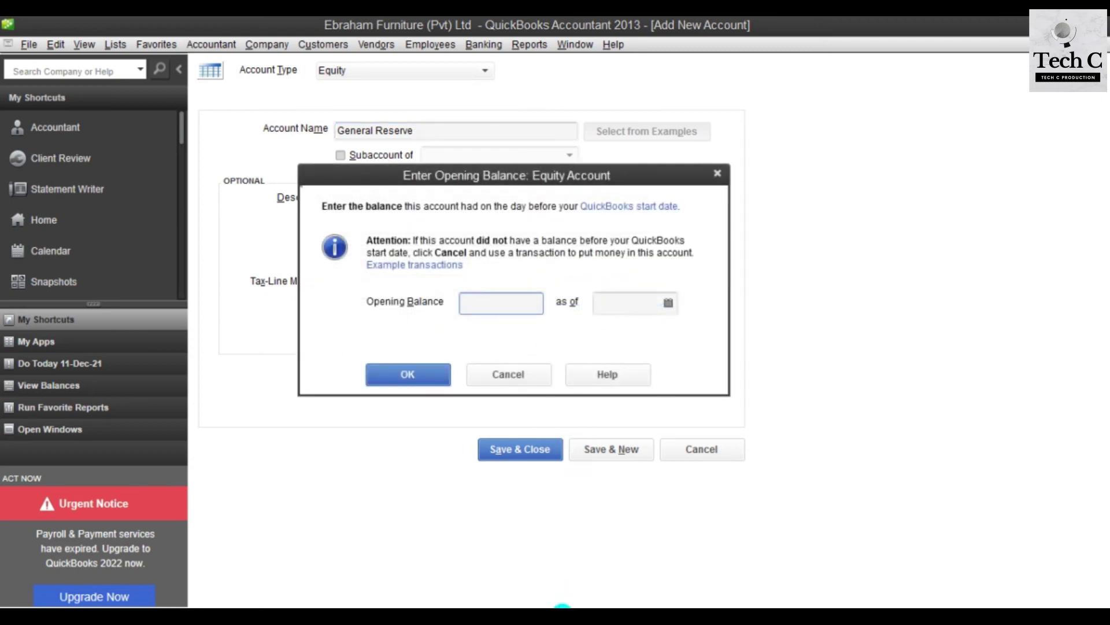
pyautogui.click(562, 606)
pyautogui.moveTo(724, 207); pyautogui.dragTo(786, 206)
pyautogui.hotkey('ctrl', 'c')
pyautogui.moveTo(596, 604)
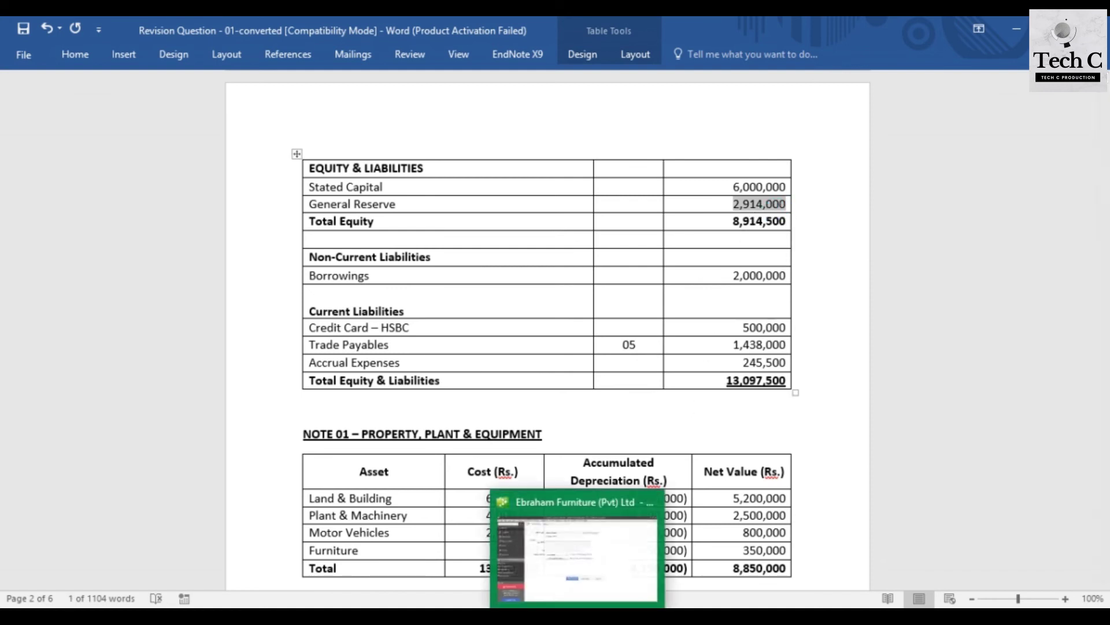
pyautogui.click(589, 520)
pyautogui.hotkey('ctrl', 'v')
pyautogui.click(623, 302)
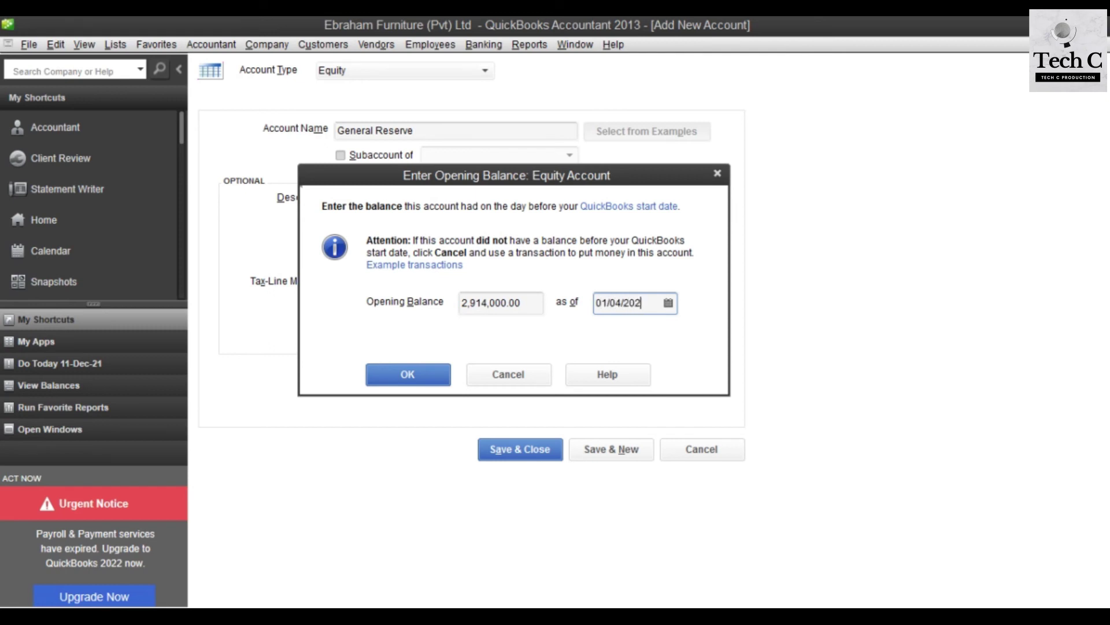
pyautogui.click(408, 374)
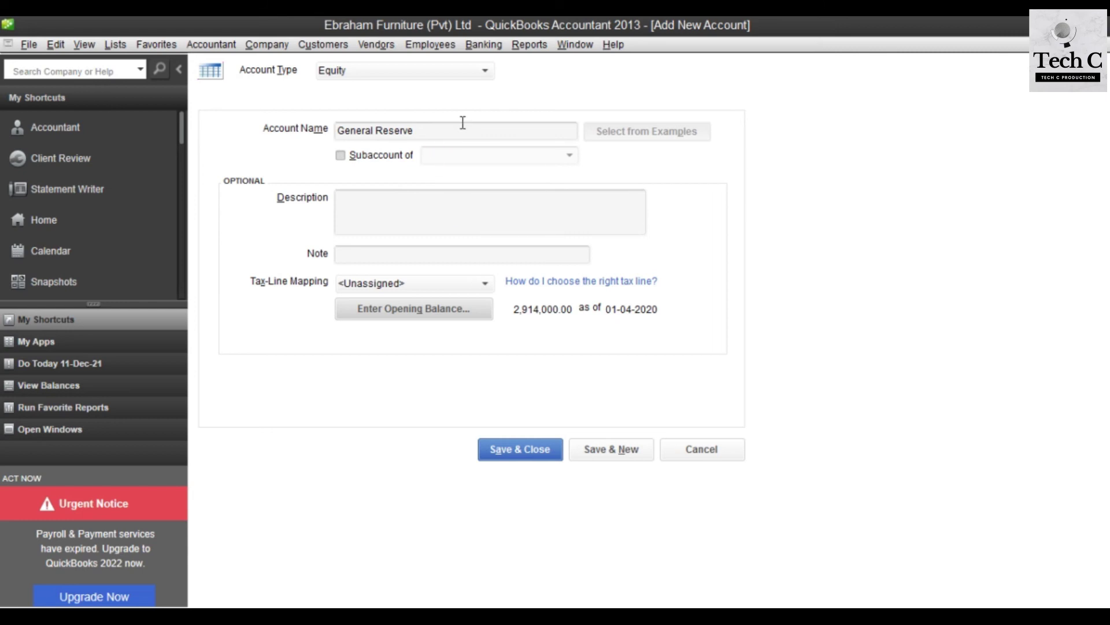
pyautogui.click(633, 457)
pyautogui.click(538, 549)
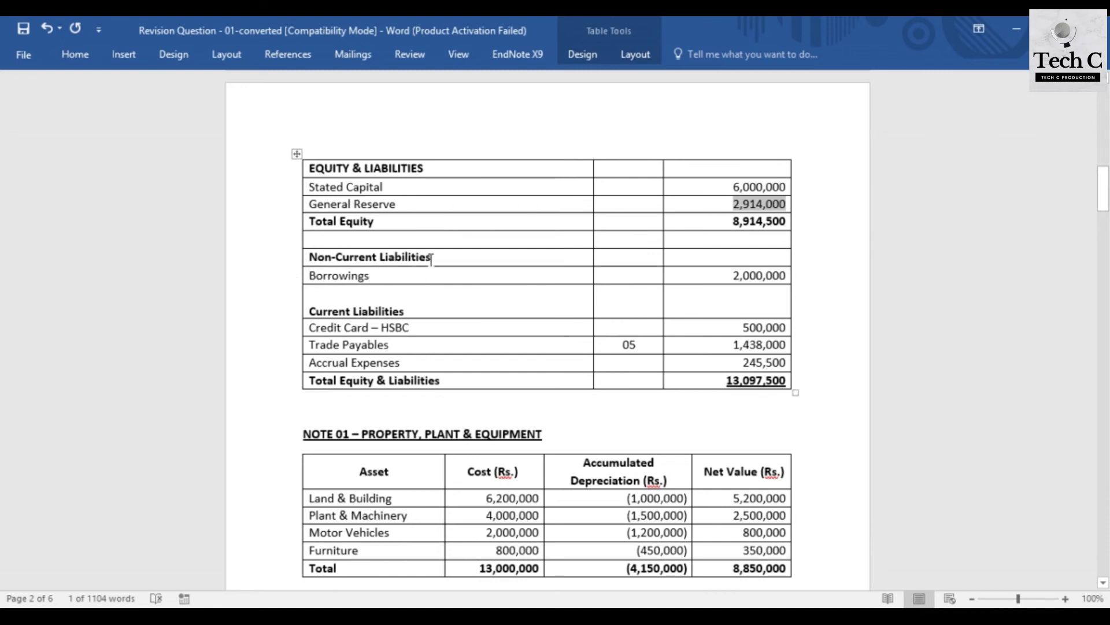
pyautogui.click(556, 599)
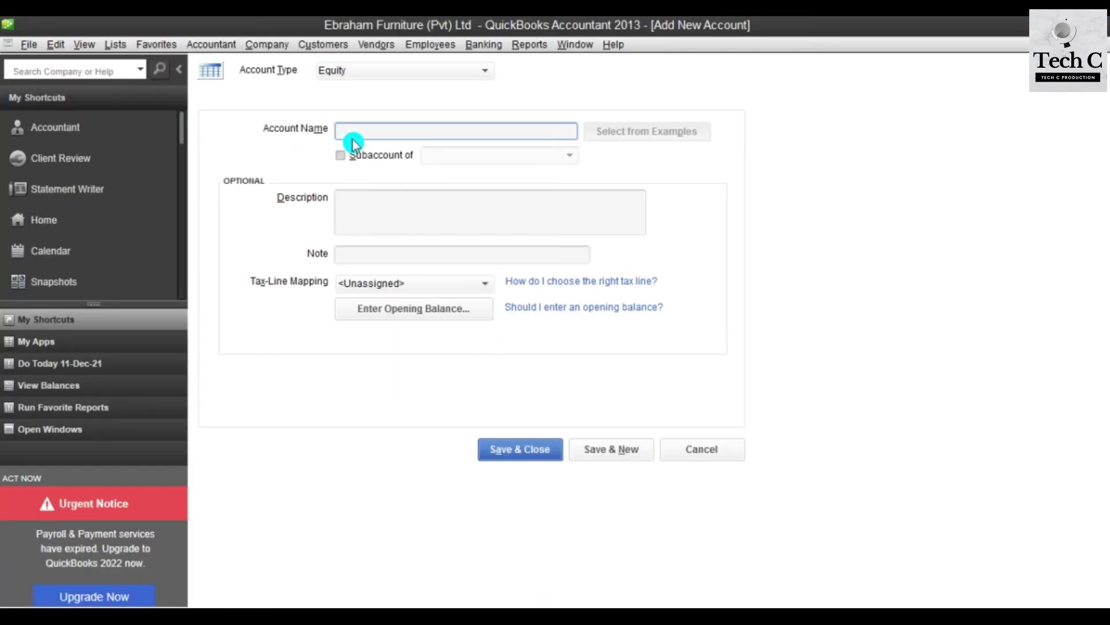
# Step: Create a Long Term Liability account named Borrowings, copying the name from the Word balance sheet
pyautogui.click(482, 77)
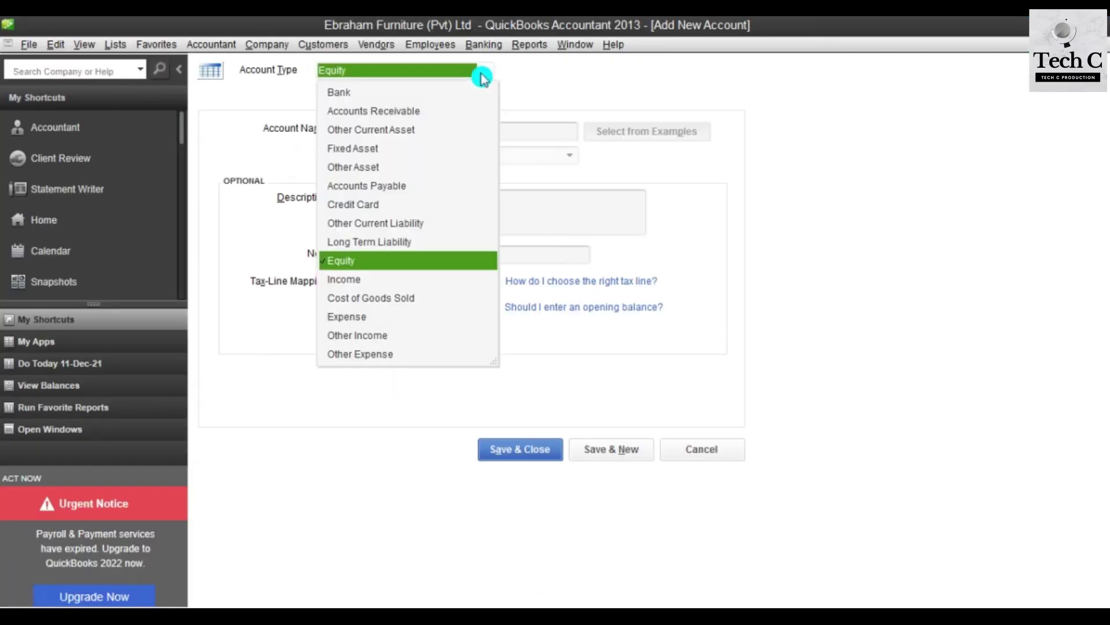
pyautogui.click(355, 241)
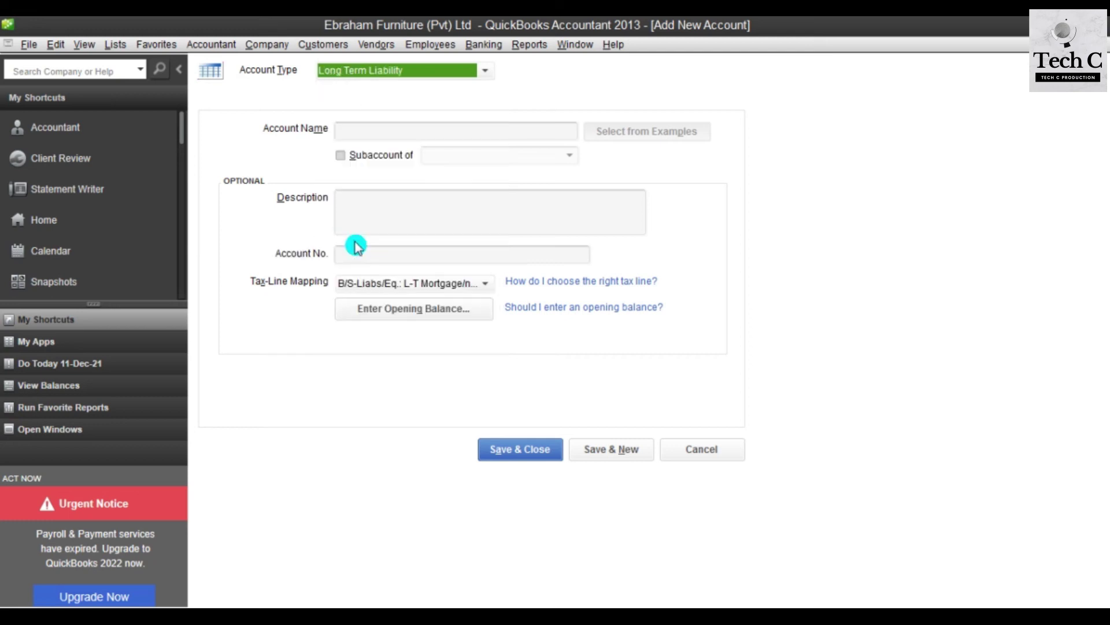
pyautogui.click(368, 126)
pyautogui.hotkey('alt', 'Tab')
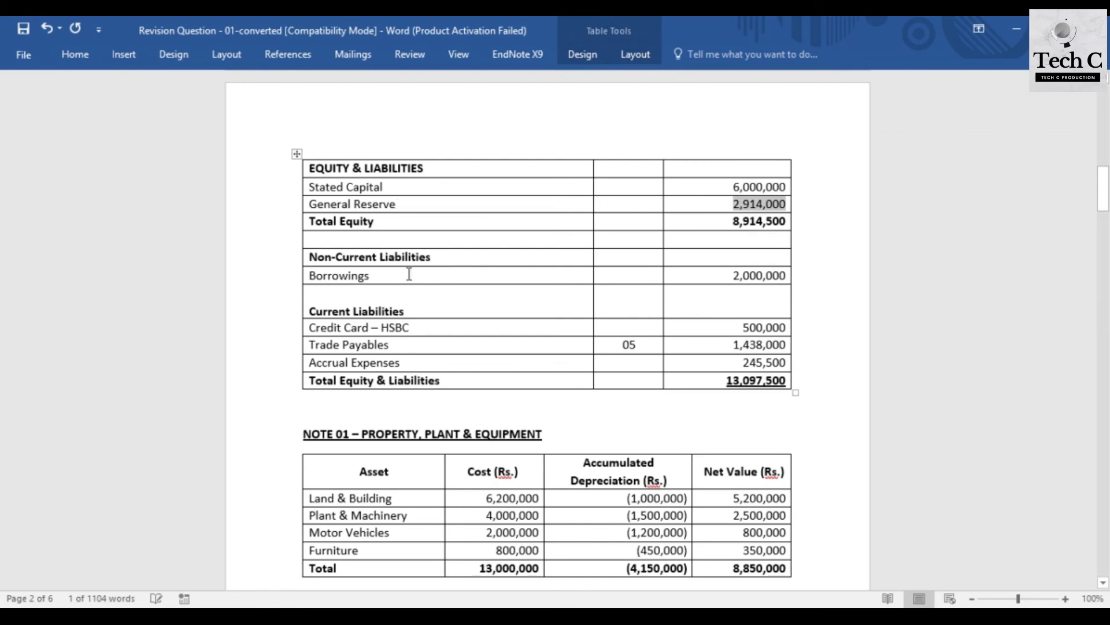
pyautogui.moveTo(370, 277); pyautogui.dragTo(307, 276)
pyautogui.hotkey('alt', 'Tab')
pyautogui.hotkey('ctrl', 'v')
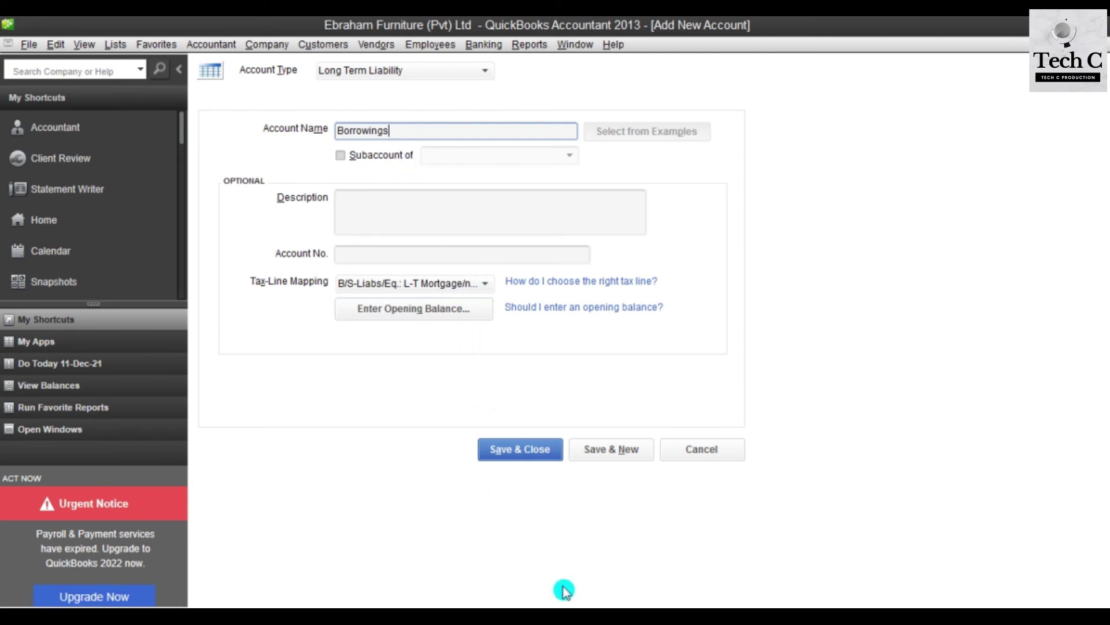
# Step: Give Borrowings a 2,000,000 opening balance as of 01/04/2020 and save the account
pyautogui.moveTo(577, 616)
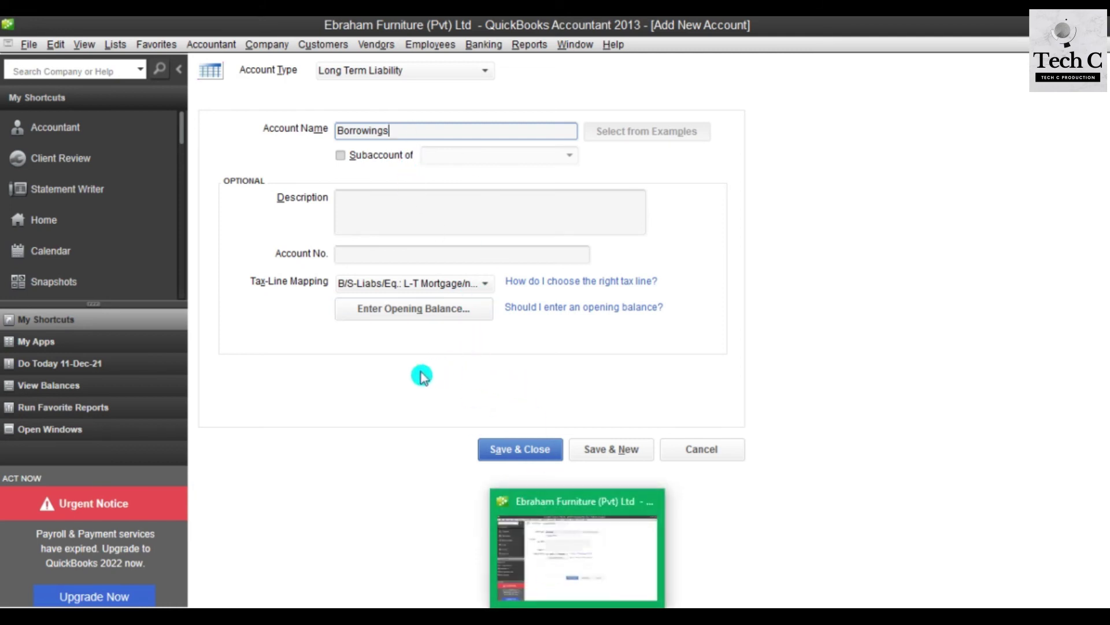
pyautogui.click(426, 307)
pyautogui.click(572, 555)
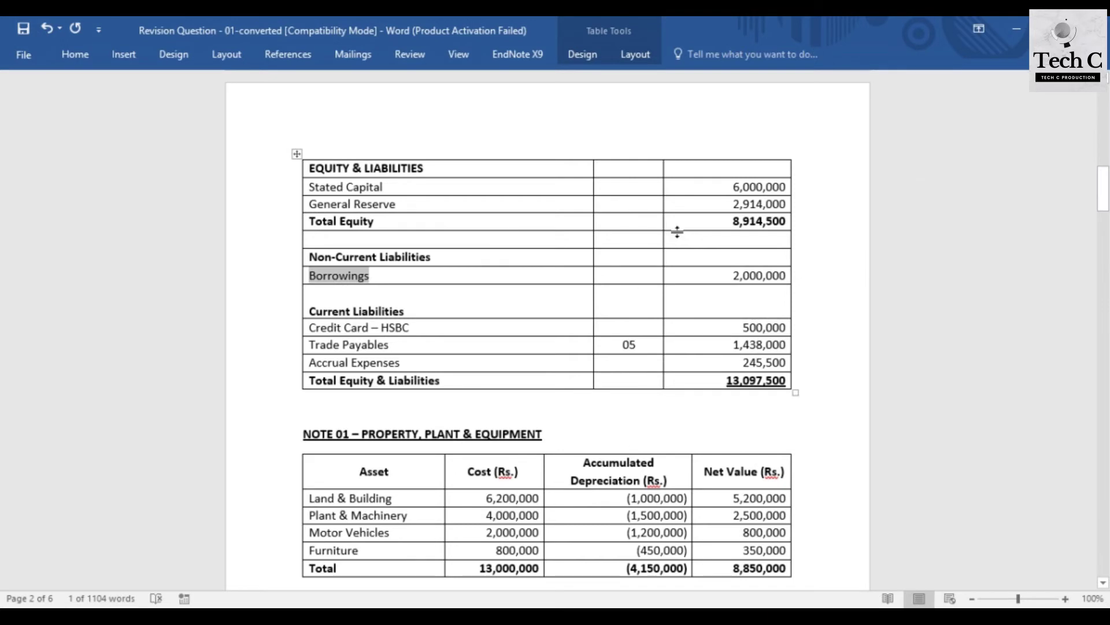
pyautogui.moveTo(730, 275); pyautogui.dragTo(786, 276)
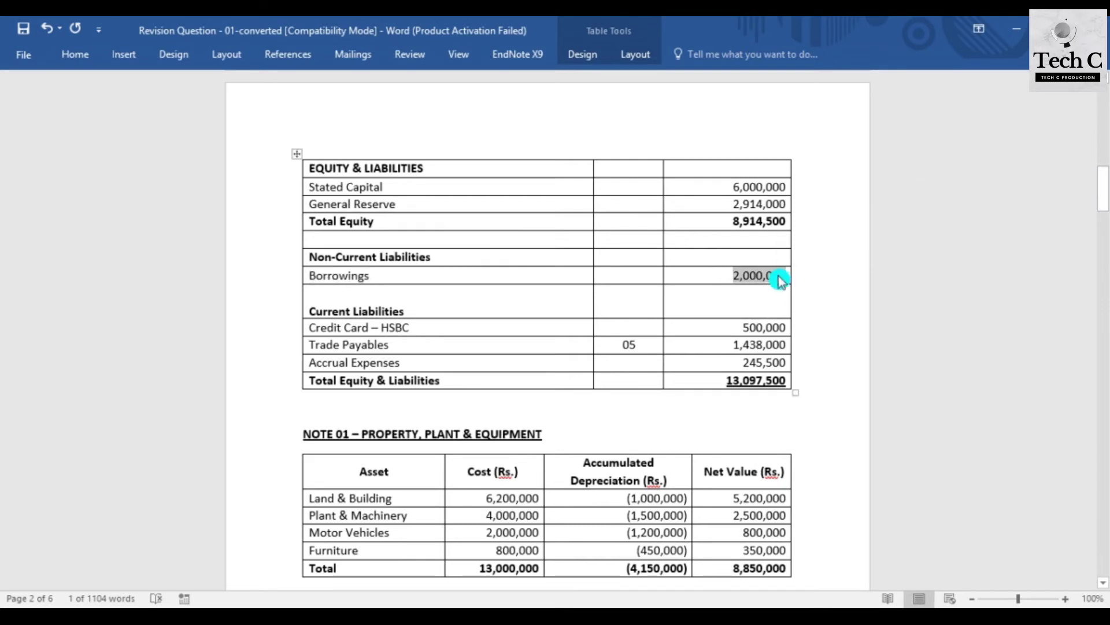
pyautogui.moveTo(578, 615)
pyautogui.click(577, 549)
pyautogui.hotkey('ctrl', 'v')
pyautogui.click(616, 308)
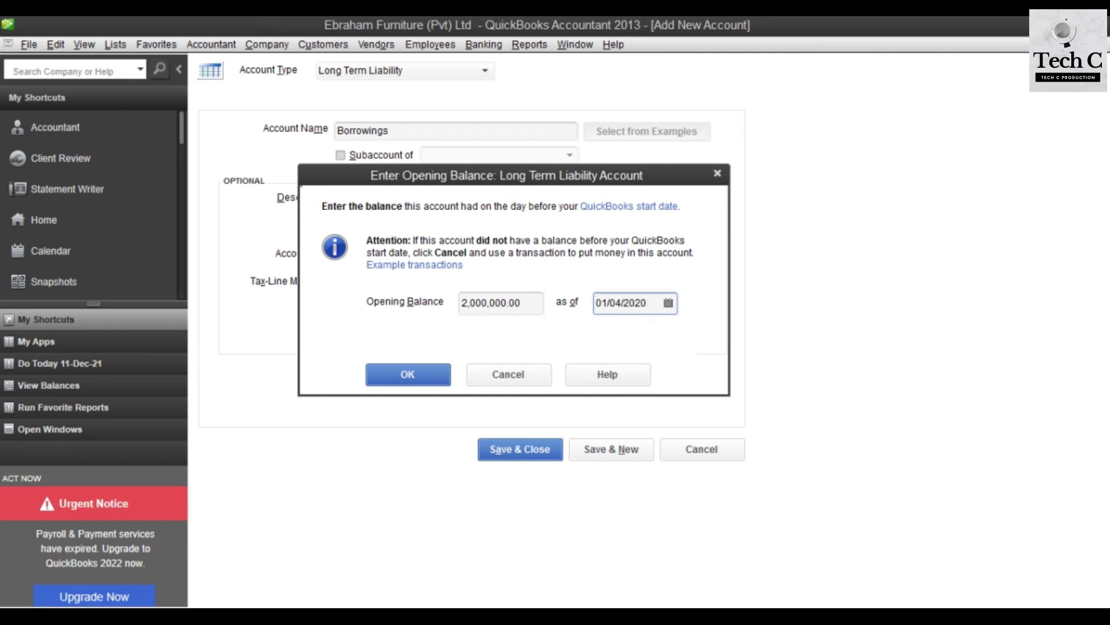
pyautogui.click(428, 376)
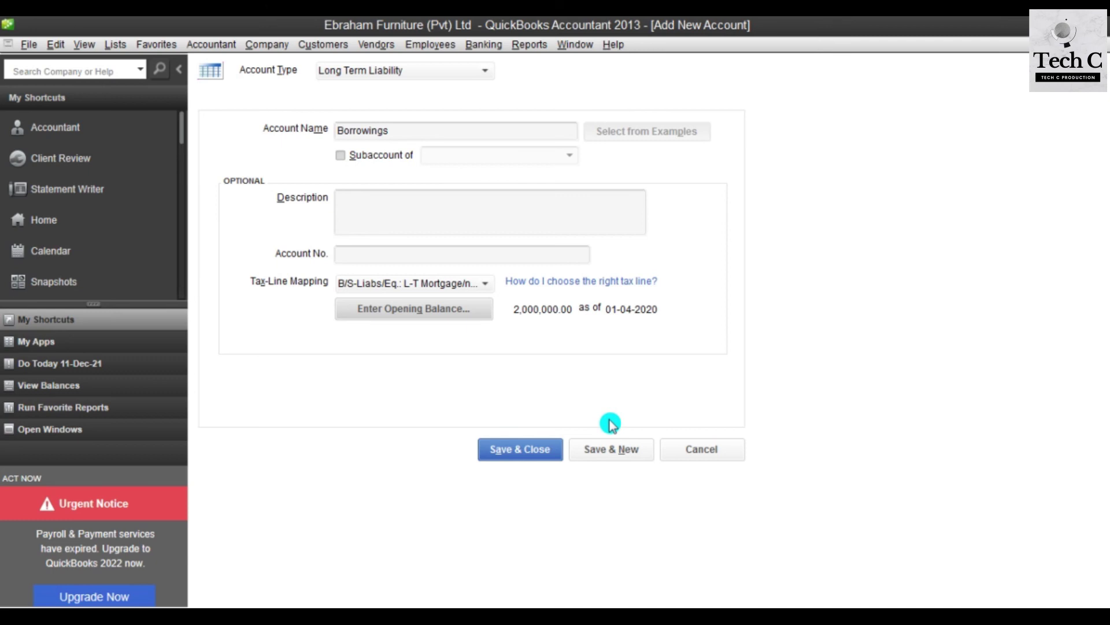
pyautogui.click(629, 454)
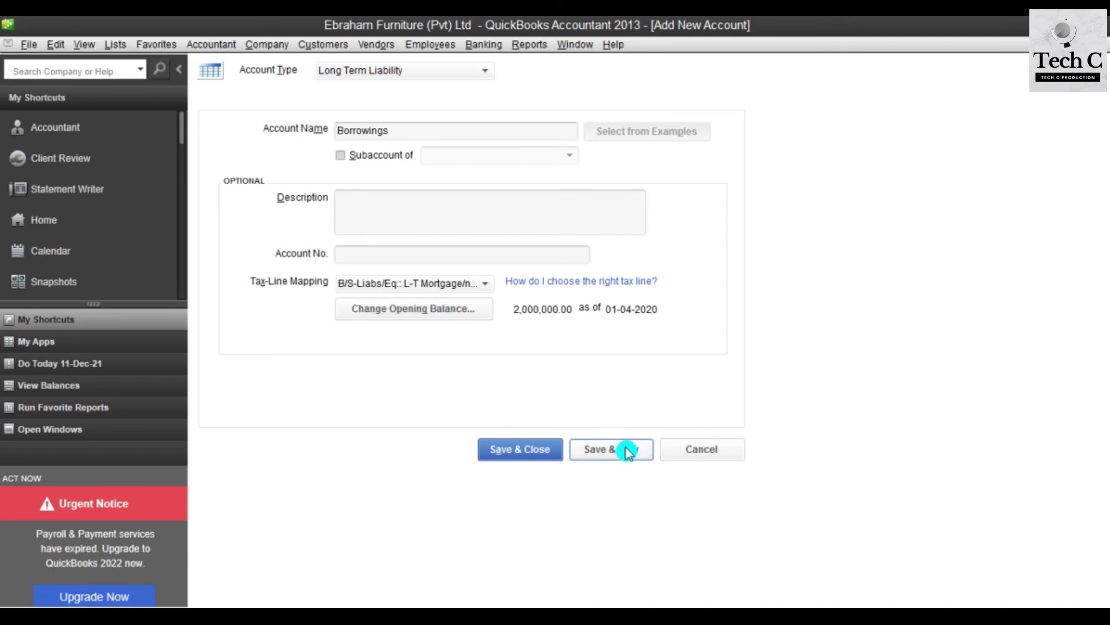
pyautogui.moveTo(537, 596)
pyautogui.click(529, 541)
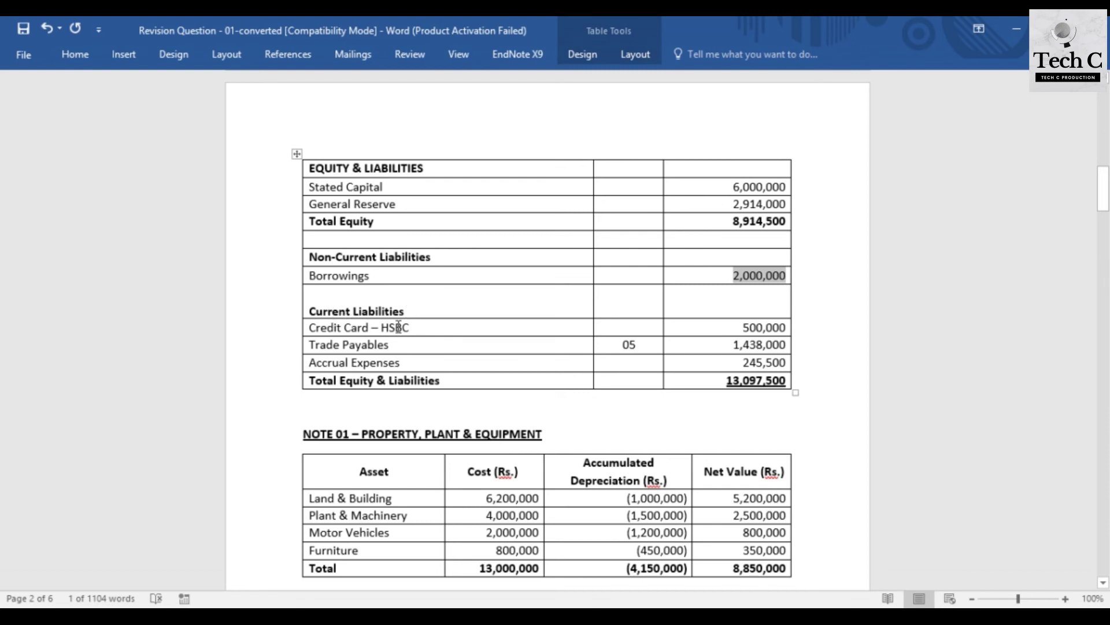
# Step: Start an Other Current Liability account named Credit Card HSBC
pyautogui.moveTo(1103, 197); pyautogui.dragTo(1105, 202)
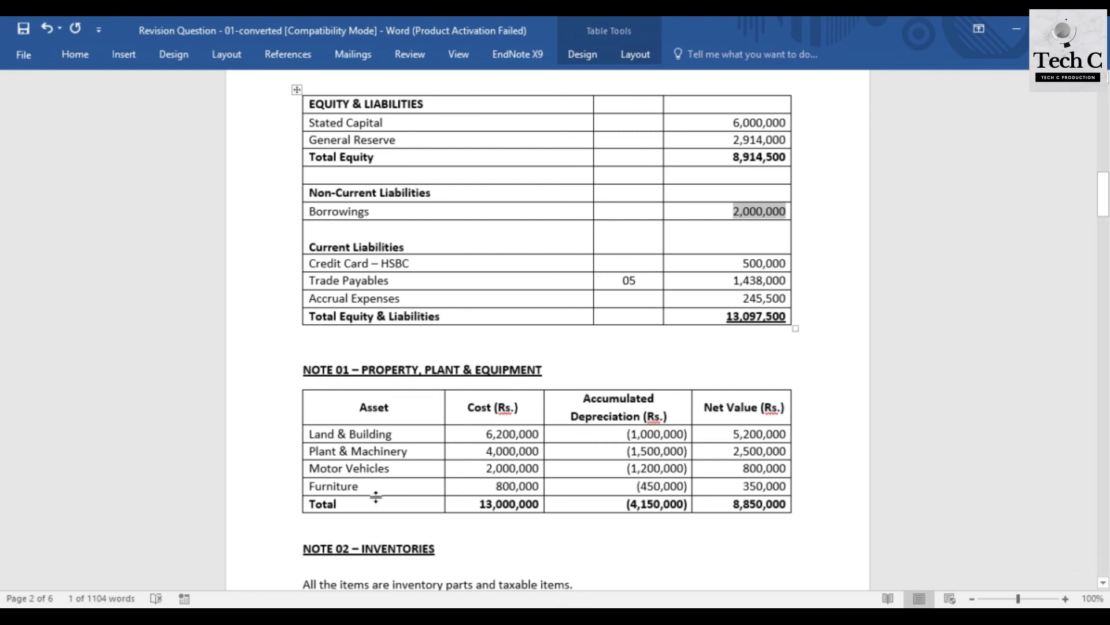
pyautogui.moveTo(369, 264); pyautogui.dragTo(309, 265)
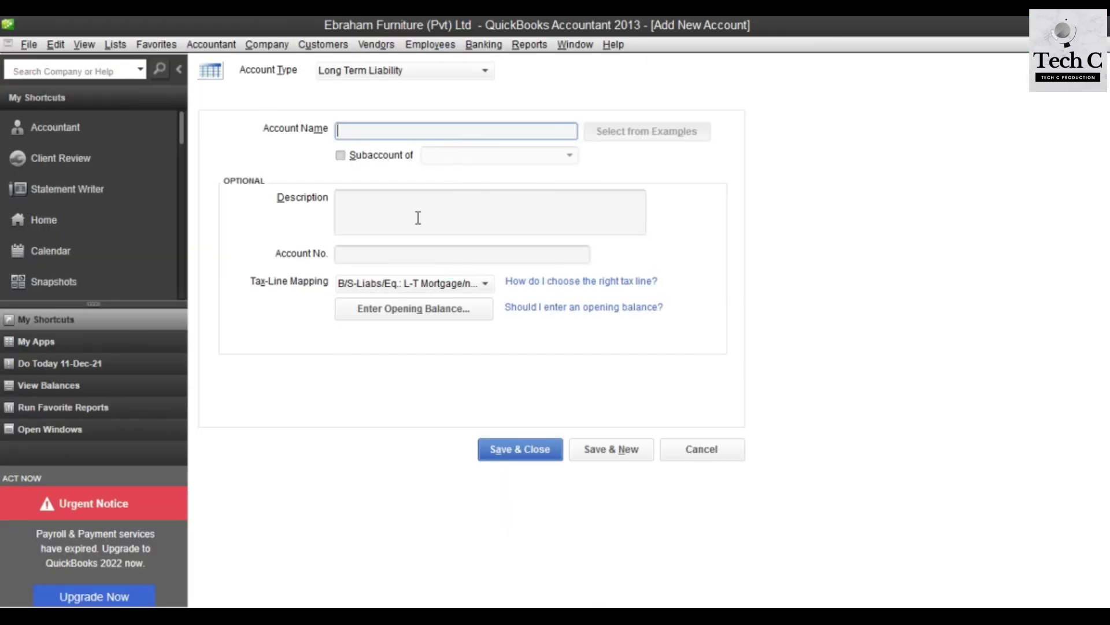
pyautogui.click(453, 71)
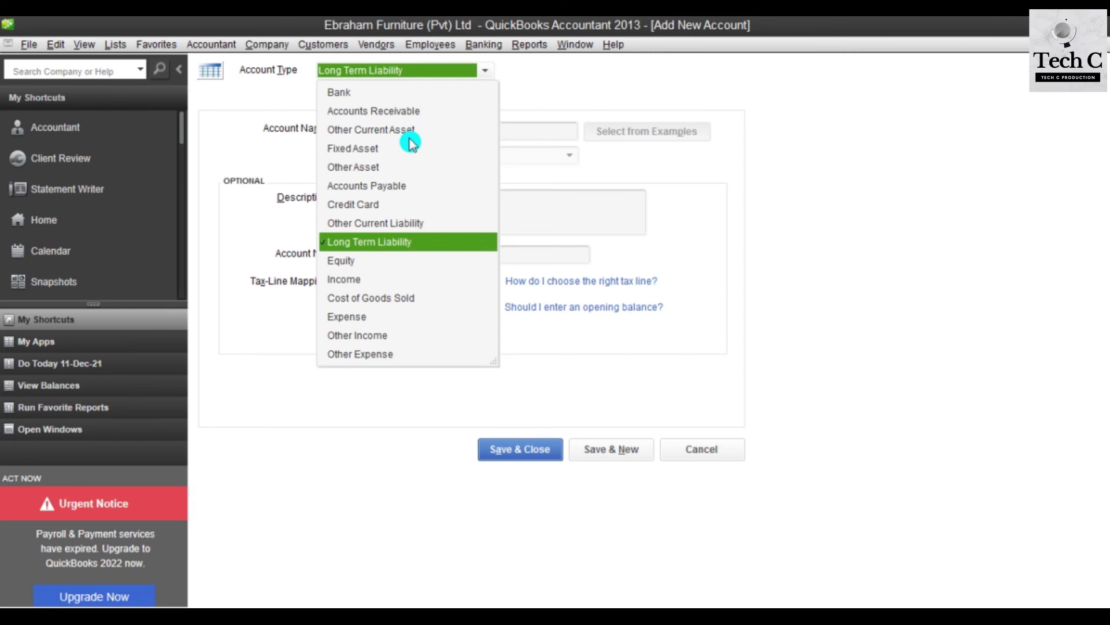
pyautogui.click(362, 224)
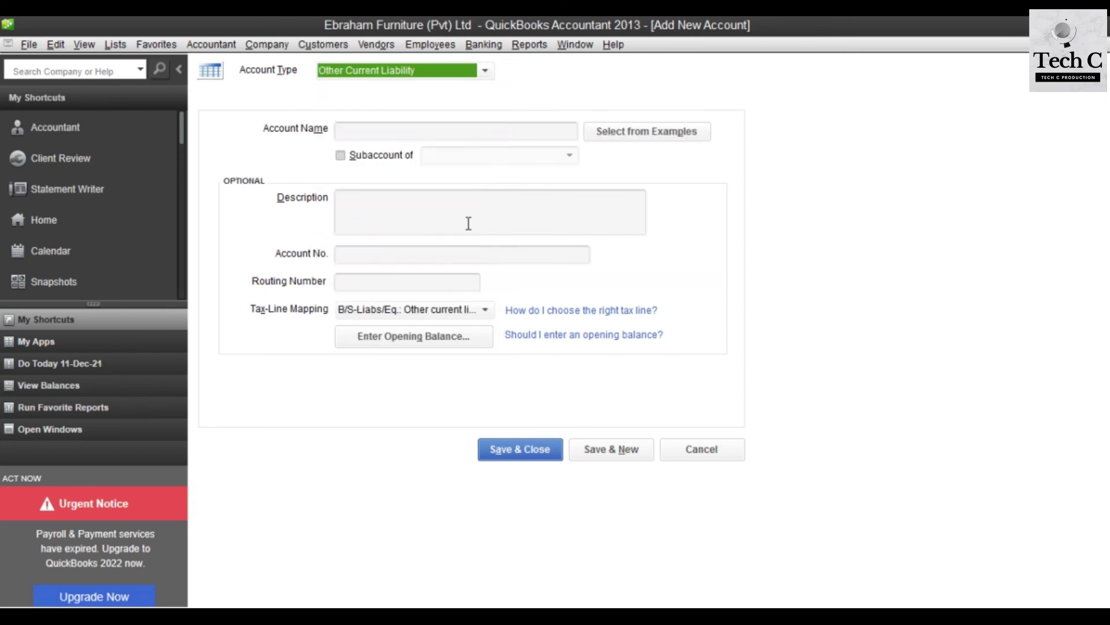
pyautogui.click(384, 130)
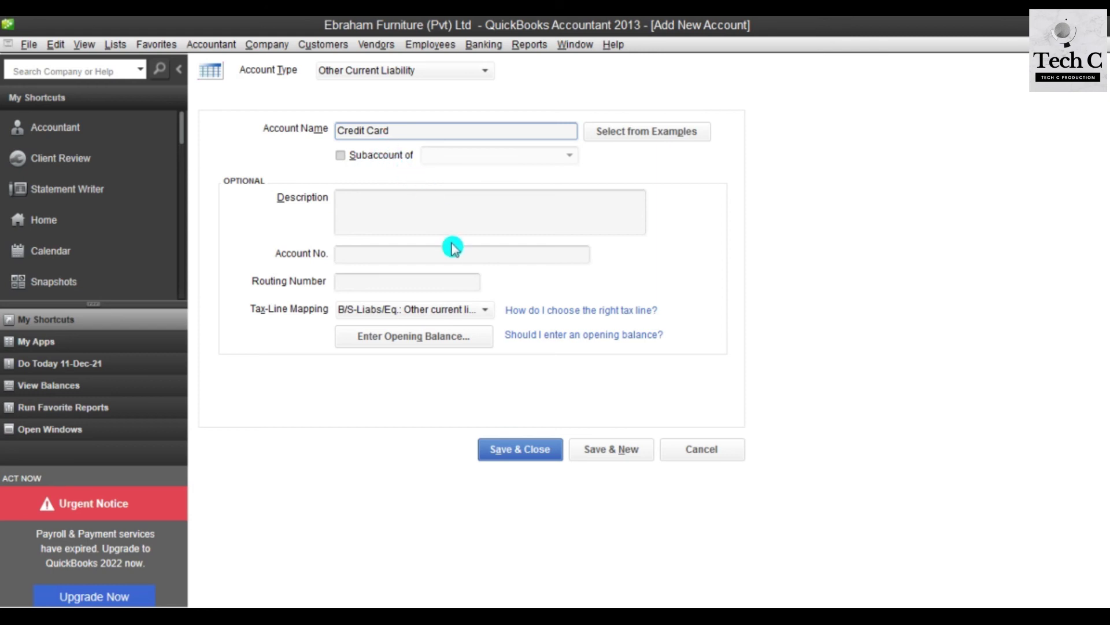
pyautogui.moveTo(536, 596)
pyautogui.click(515, 555)
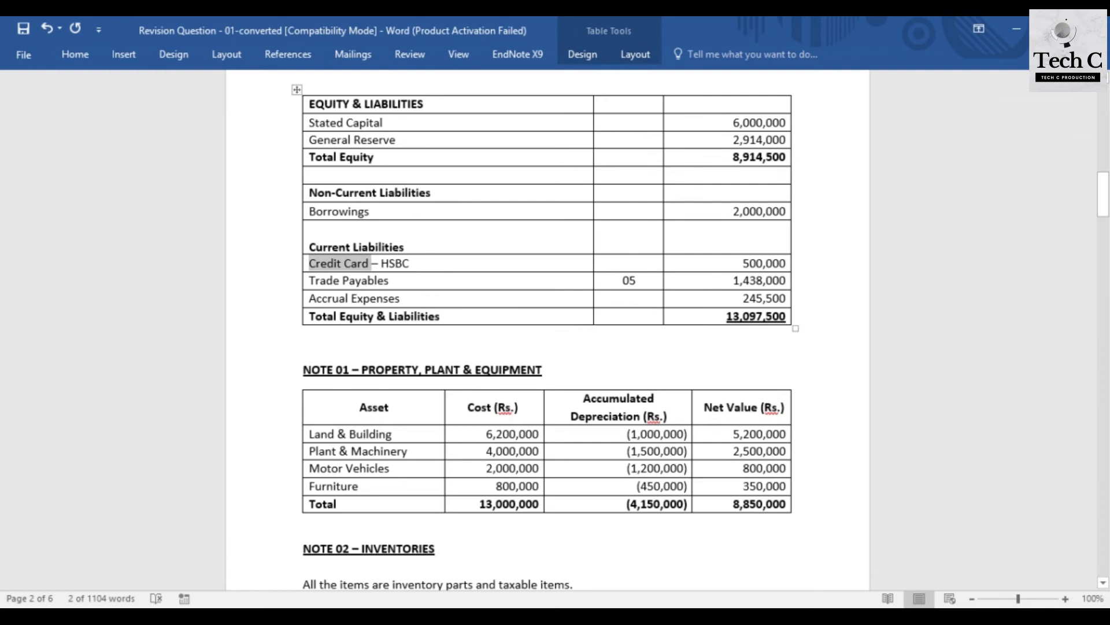
pyautogui.hotkey('alt', 'Tab')
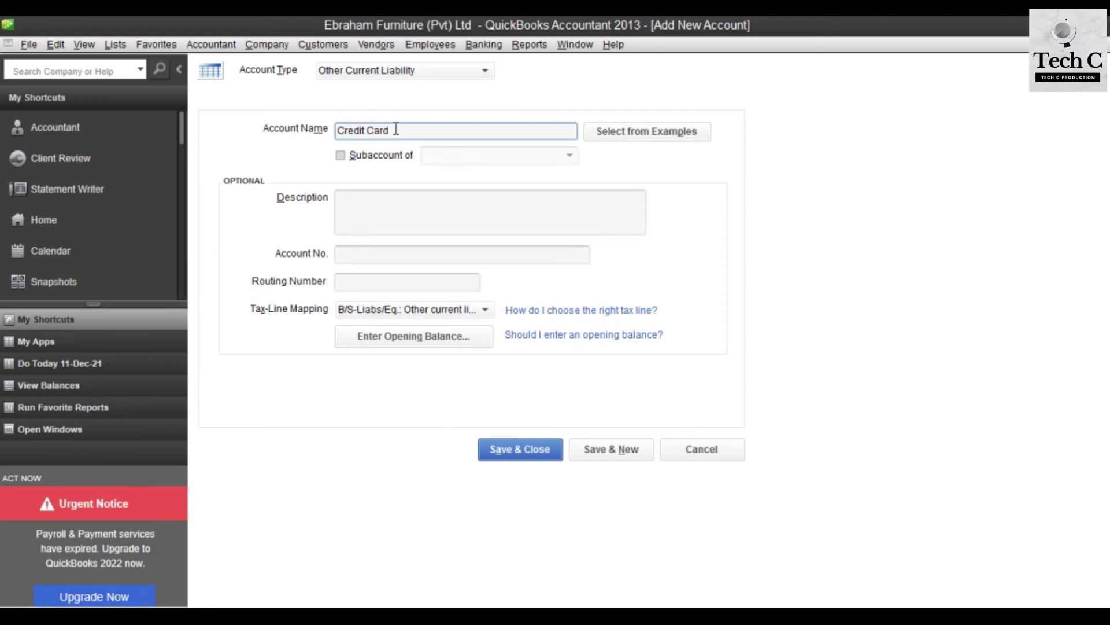
pyautogui.write('HSBC')
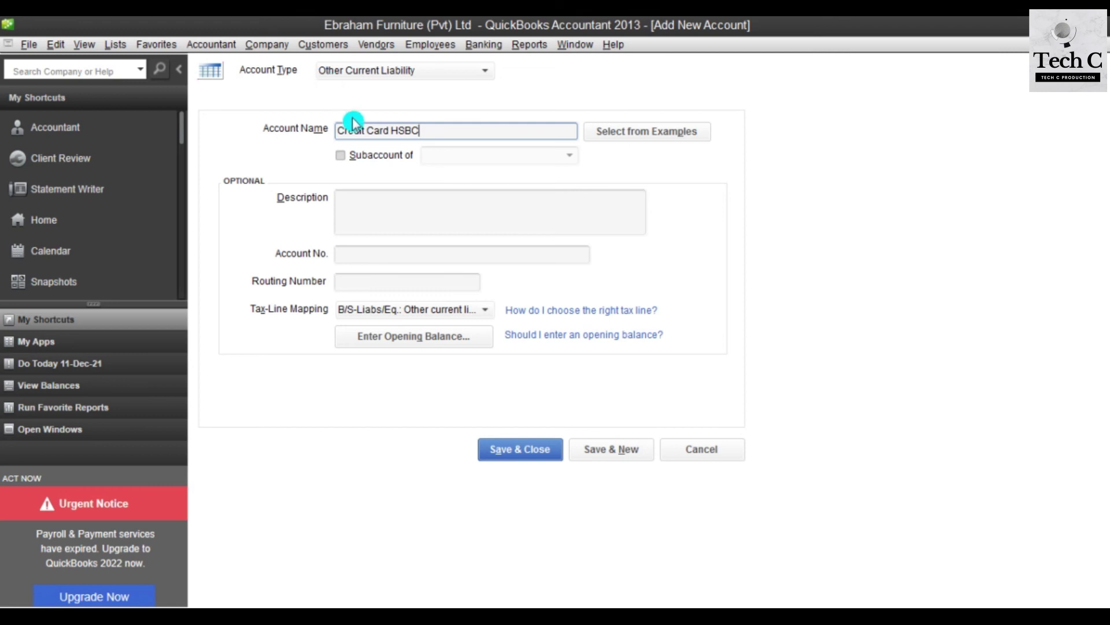
# Step: Enter a 500,000 opening balance as of 01/04/2020 for Credit Card HSBC
pyautogui.click(376, 337)
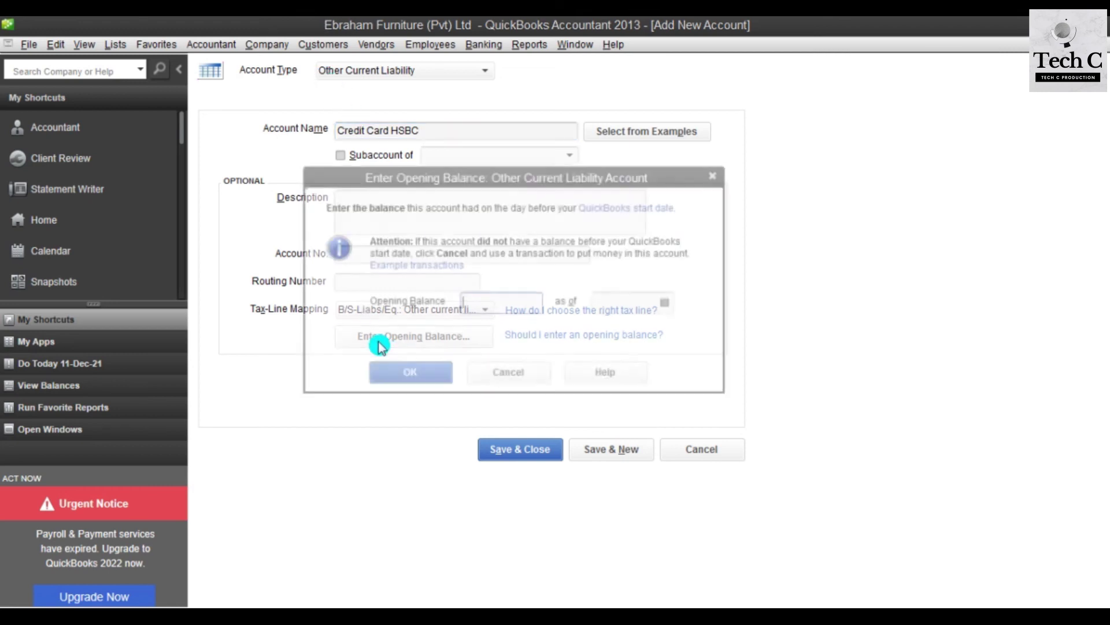
pyautogui.click(544, 606)
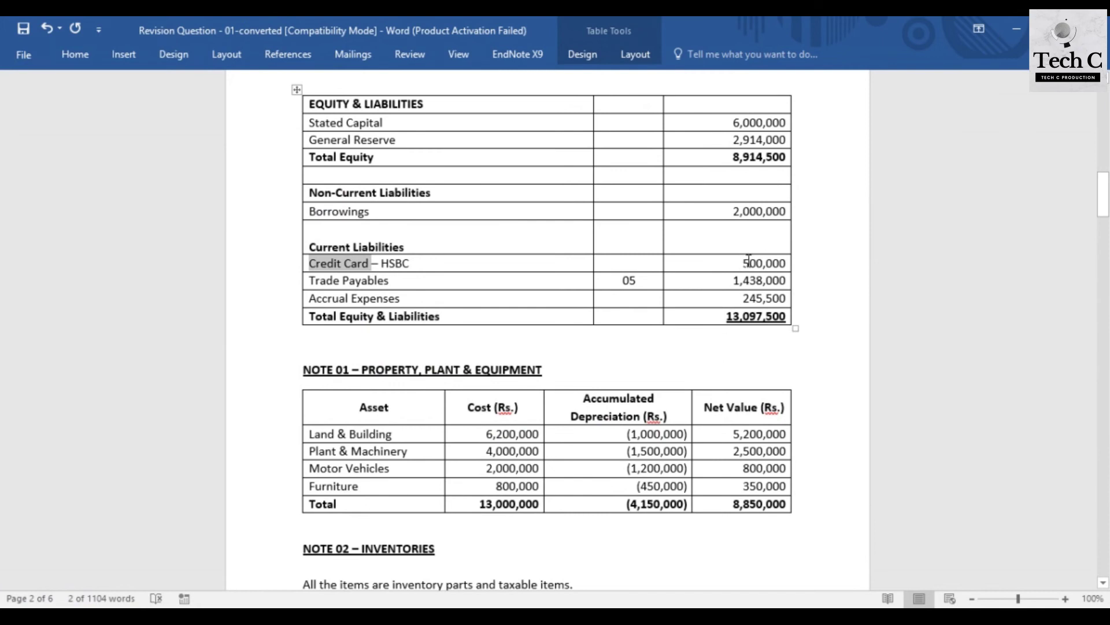
pyautogui.moveTo(749, 260); pyautogui.dragTo(786, 262)
pyautogui.hotkey('ctrl', 'c')
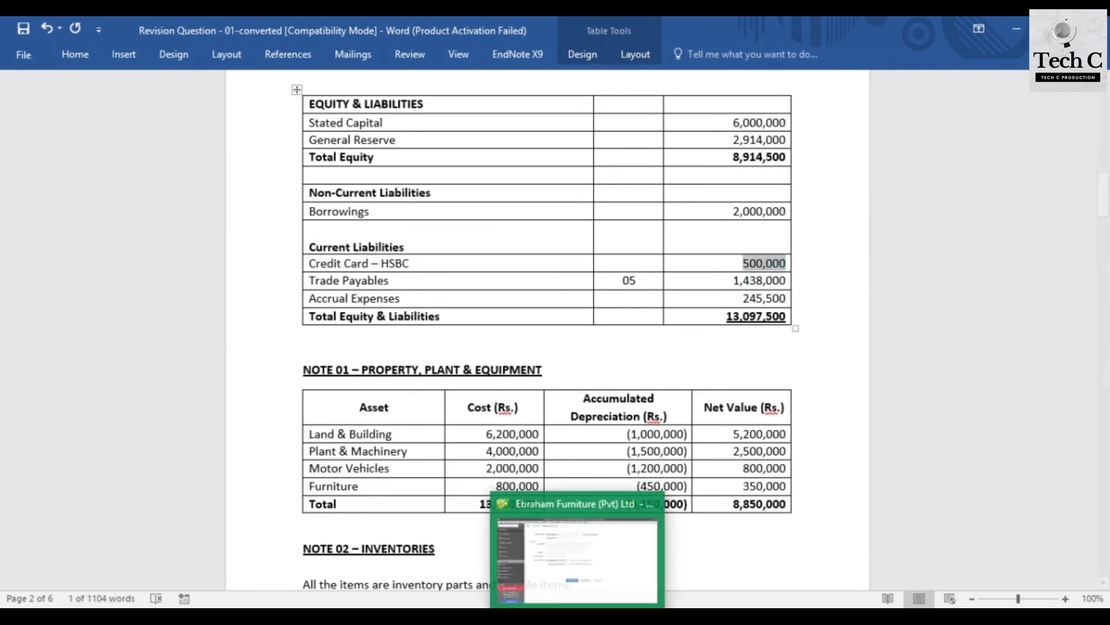
pyautogui.click(578, 616)
pyautogui.hotkey('ctrl', 'v')
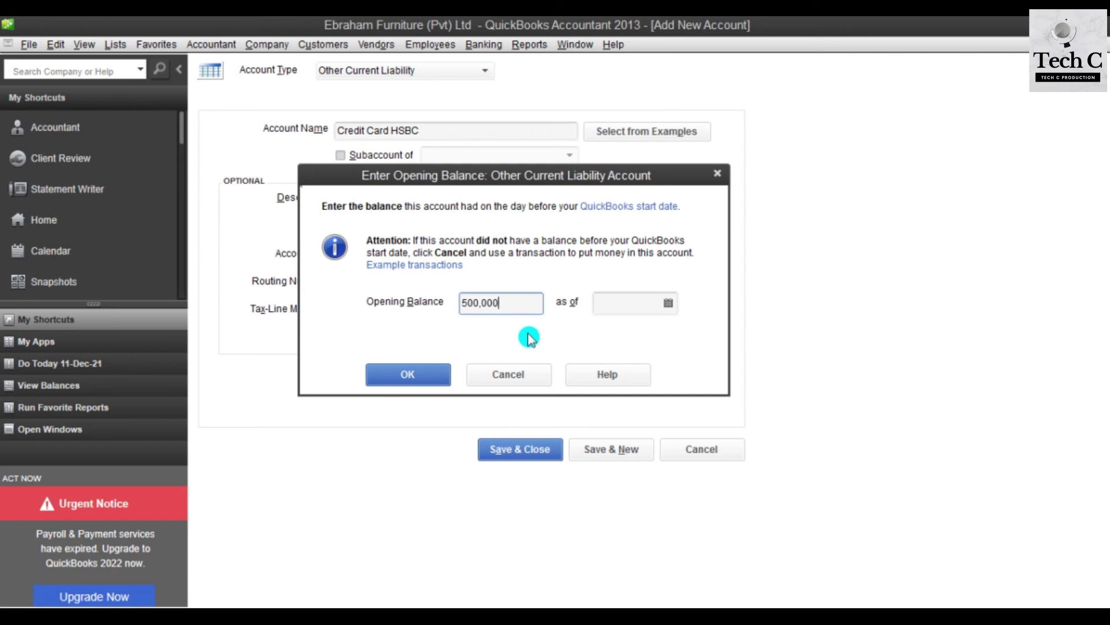
pyautogui.click(618, 299)
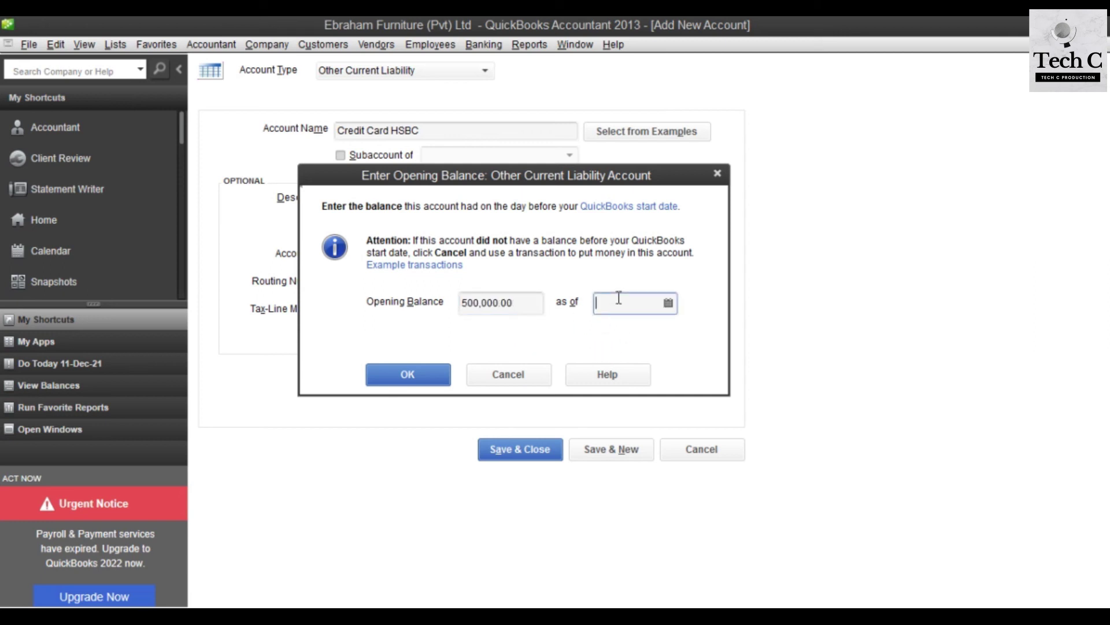
pyautogui.write('01/04/2020')
pyautogui.click(408, 374)
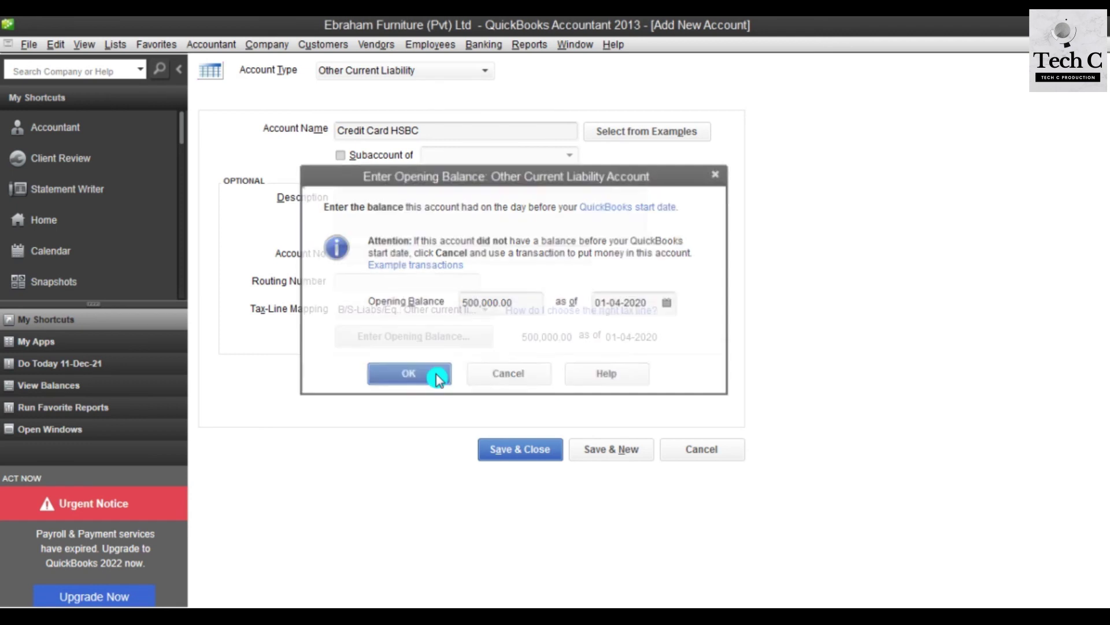
# Step: Save Credit Card HSBC and name the next account Accrual Expenses, copied from the balance sheet
pyautogui.click(623, 454)
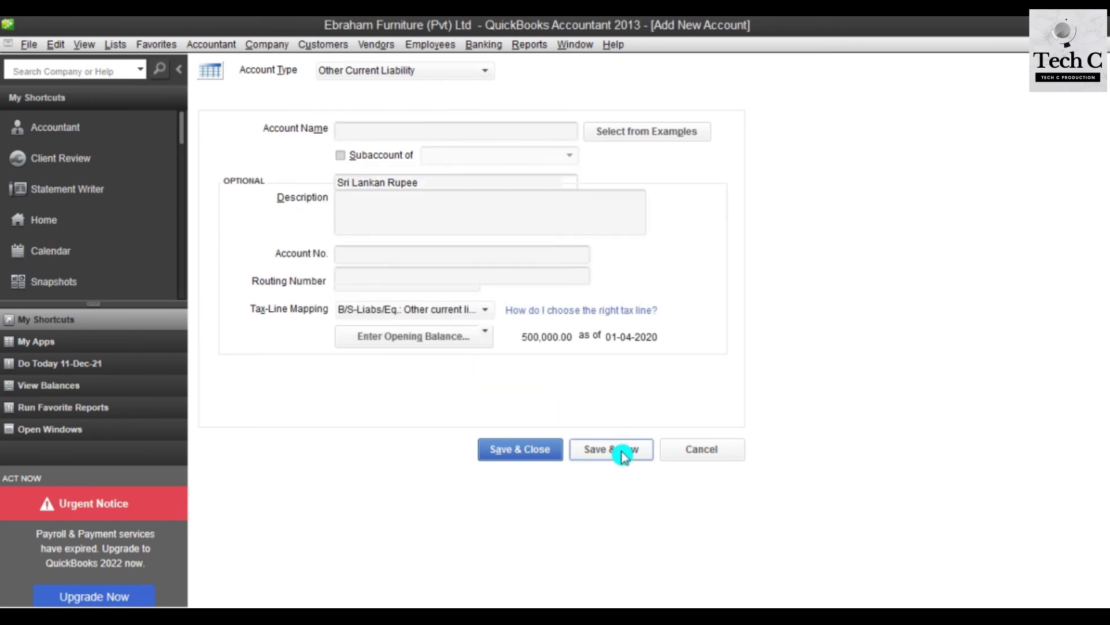
pyautogui.moveTo(536, 616)
pyautogui.click(537, 555)
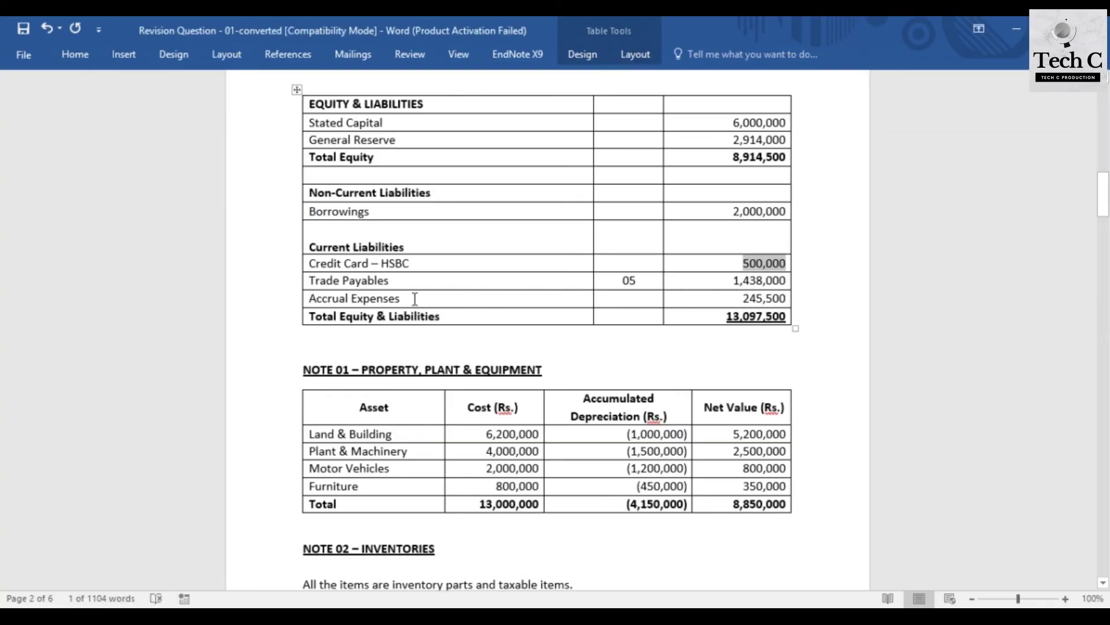
pyautogui.moveTo(402, 298); pyautogui.dragTo(321, 298)
pyautogui.hotkey('ctrl', 'c')
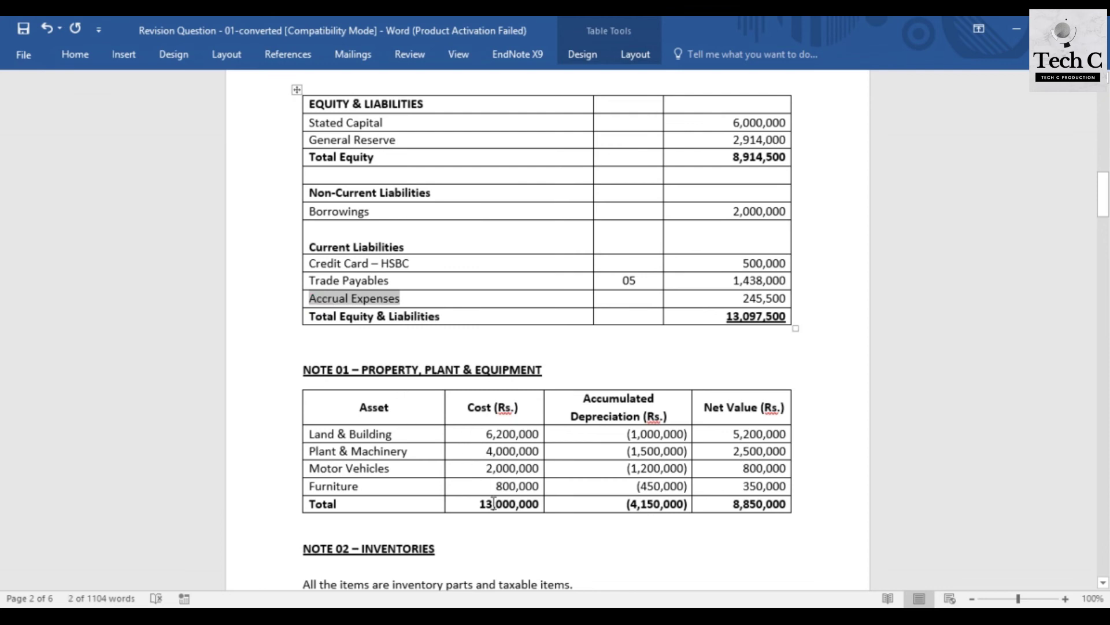
pyautogui.click(577, 614)
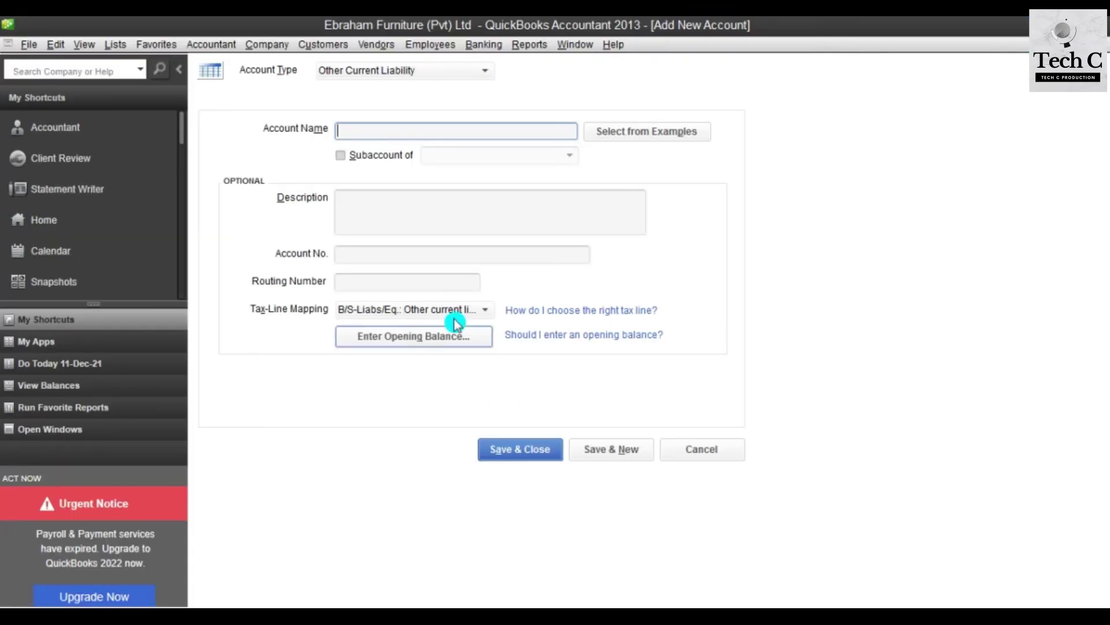
pyautogui.hotkey('ctrl', 'v')
# Step: Enter a 245,500 opening balance as of 01/04/2020 for Accrual Expenses
pyautogui.click(406, 340)
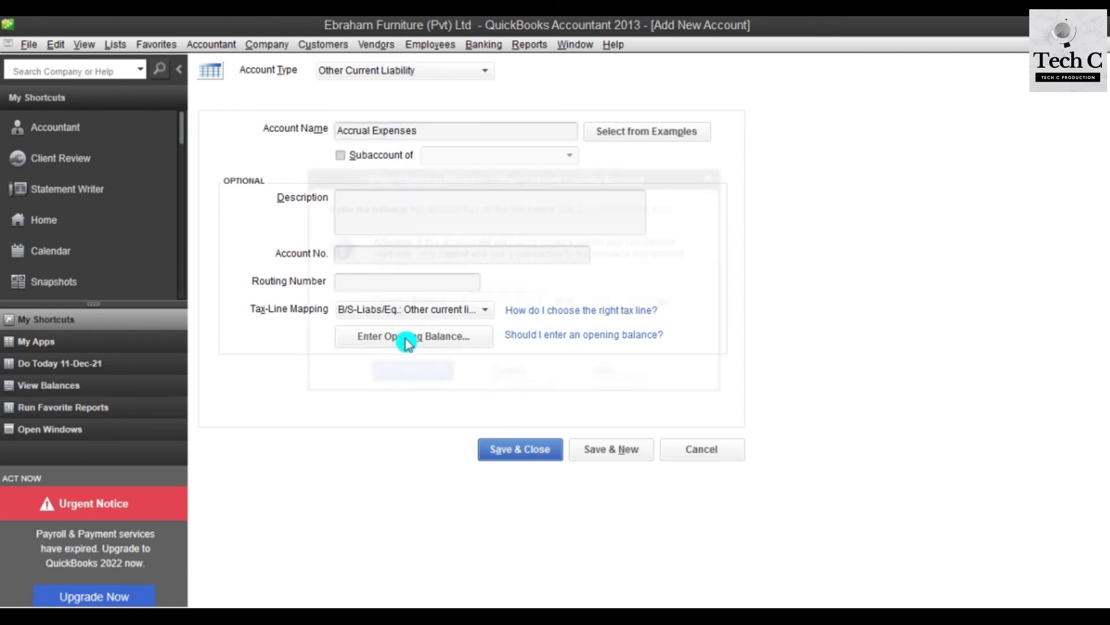
pyautogui.moveTo(588, 614)
pyautogui.click(590, 507)
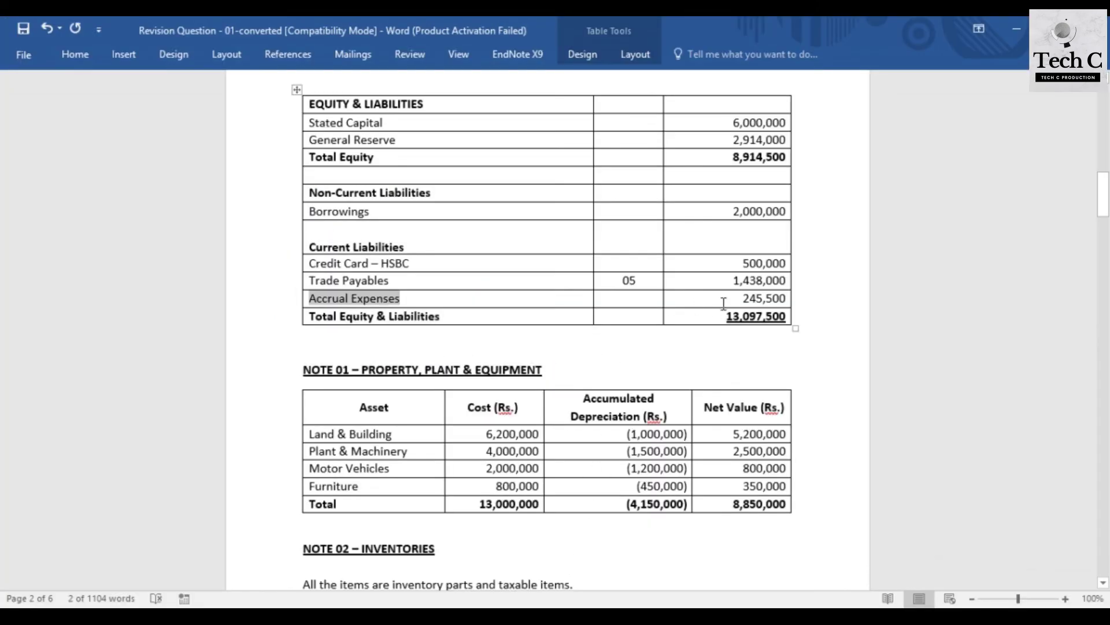
pyautogui.moveTo(741, 299); pyautogui.dragTo(787, 300)
pyautogui.hotkey('ctrl', 'c')
pyautogui.moveTo(577, 614)
pyautogui.click(577, 555)
pyautogui.hotkey('ctrl', 'v')
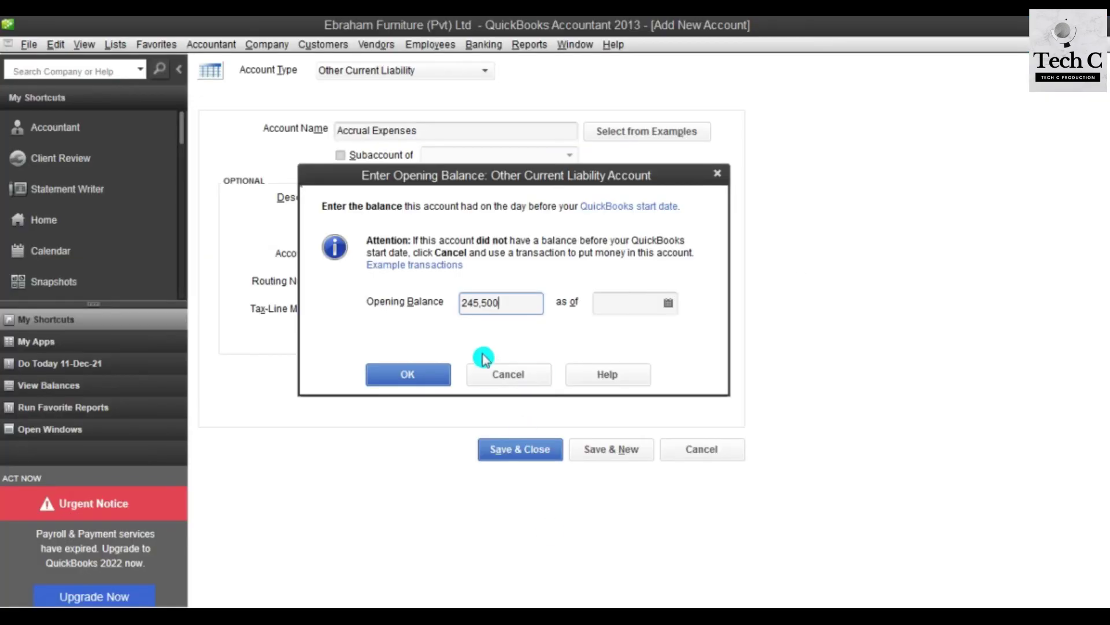
pyautogui.click(639, 303)
pyautogui.write('01/04/2020')
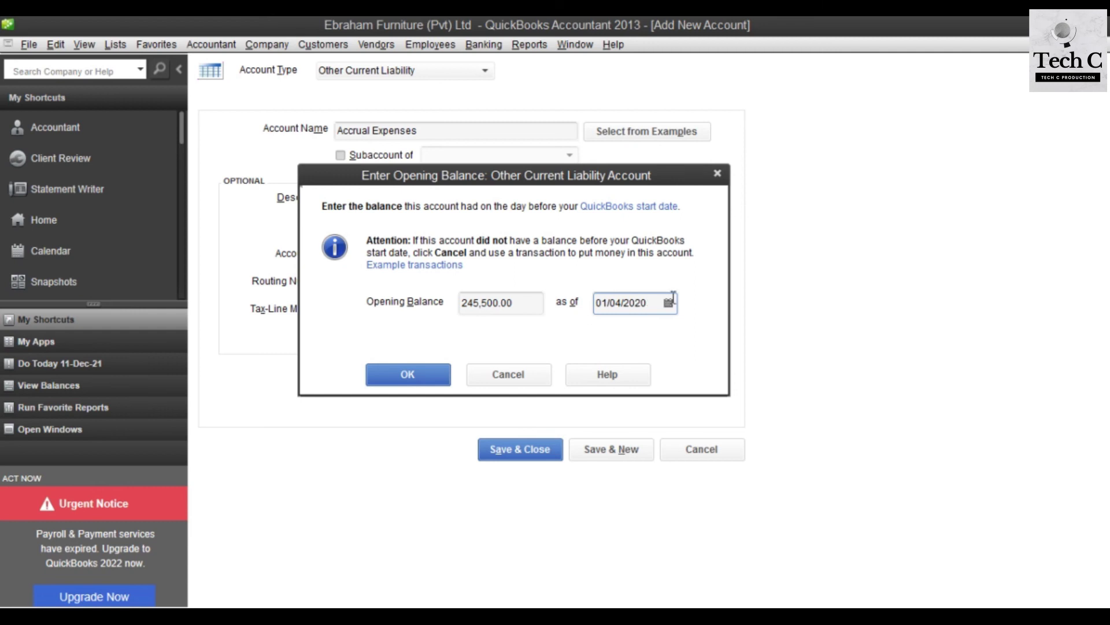
pyautogui.click(385, 383)
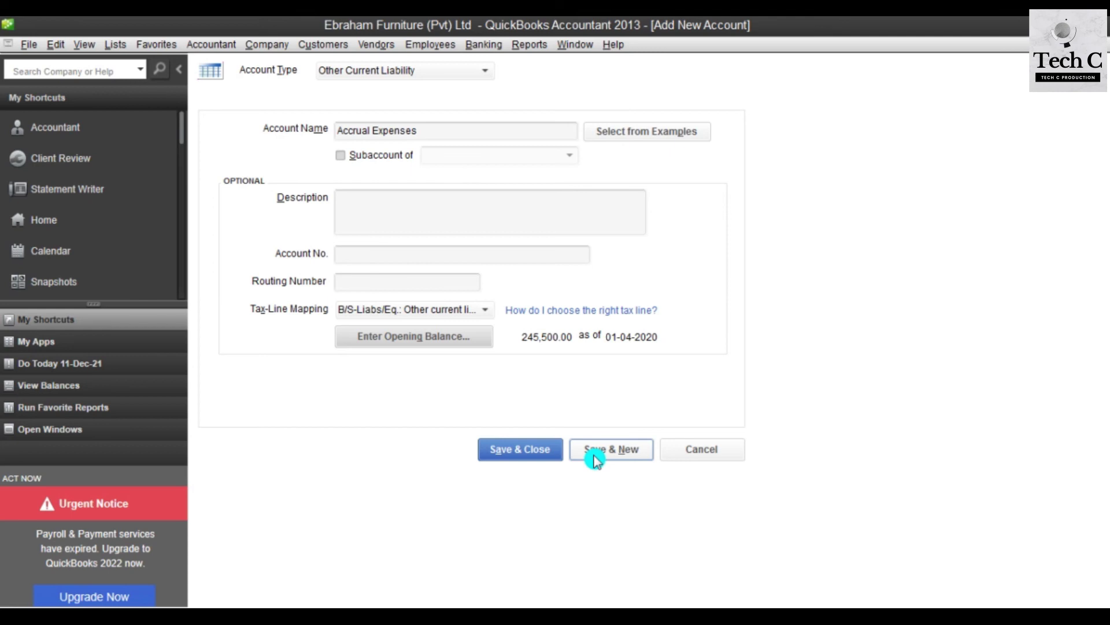
# Step: Save and close the Accrual Expenses account, go to the Home page, then bring up Word
pyautogui.click(535, 450)
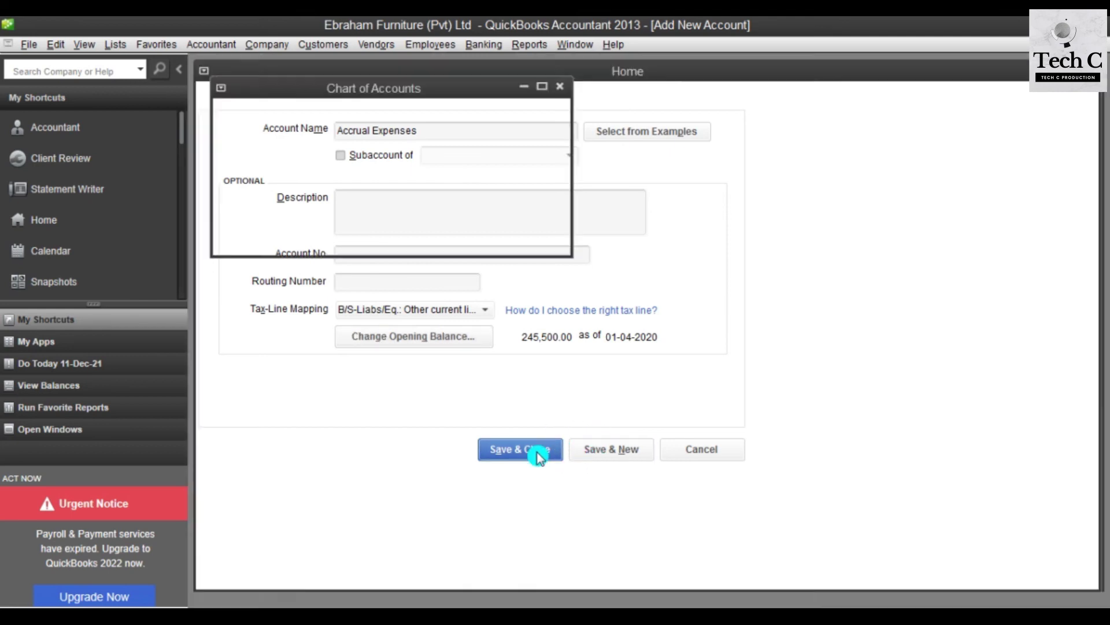
pyautogui.click(55, 220)
pyautogui.click(570, 543)
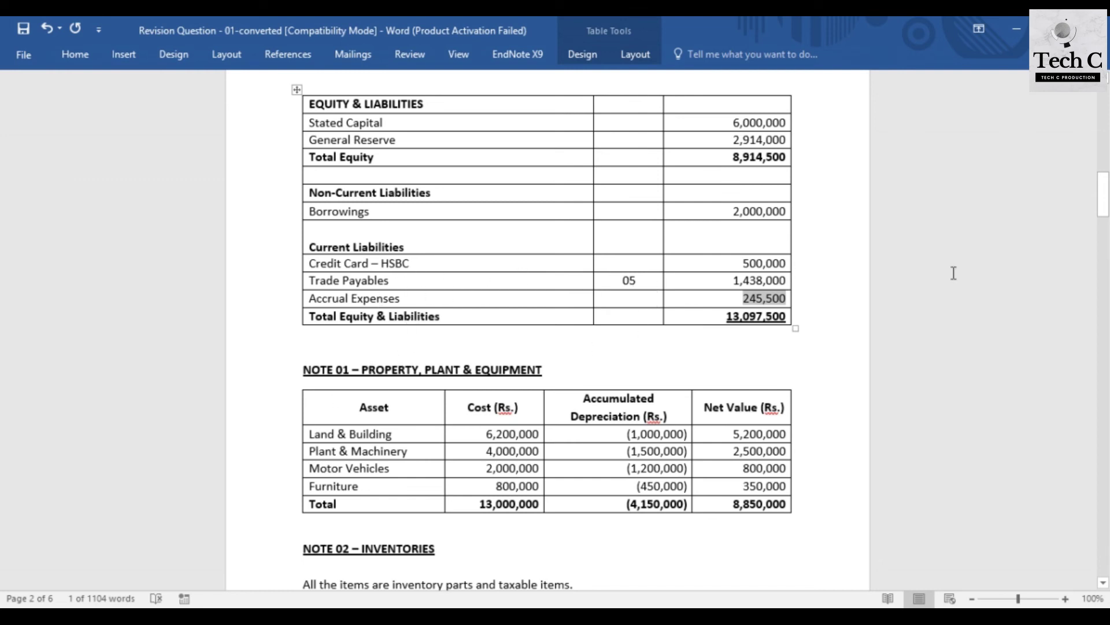
# Step: Scroll the Word document past Notes 04 and 05 to the April 2020 credit purchases table
pyautogui.click(1102, 209)
pyautogui.moveTo(1102, 209); pyautogui.dragTo(1100, 307)
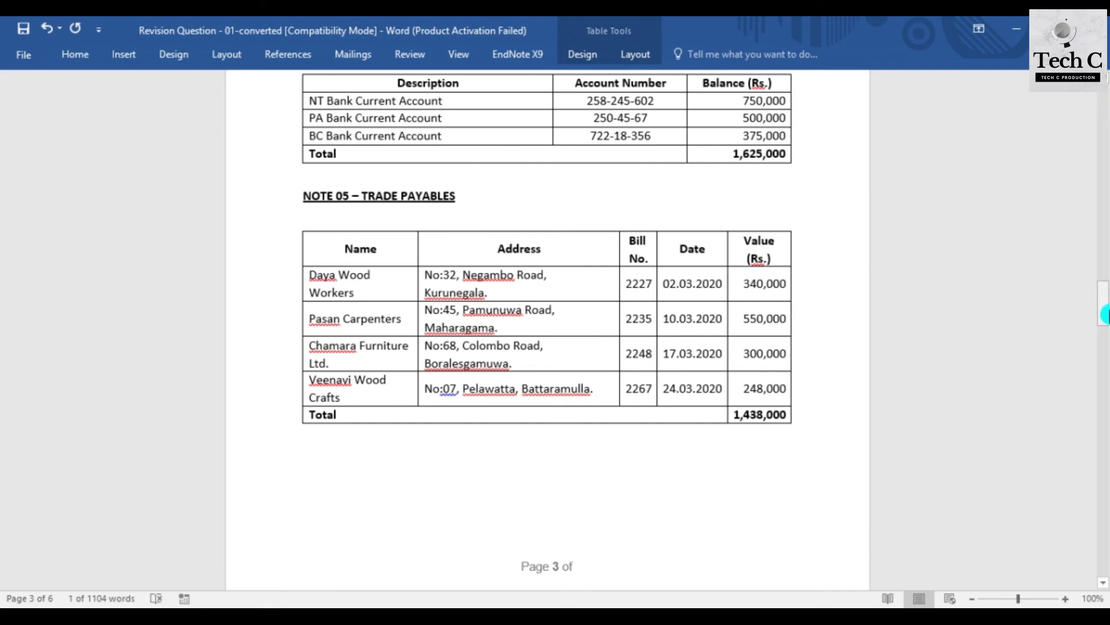
pyautogui.click(1102, 312)
pyautogui.click(1102, 309)
pyautogui.moveTo(1102, 310)
pyautogui.mouseDown()
pyautogui.moveTo(1105, 134)
pyautogui.moveTo(1105, 303)
pyautogui.mouseUp()
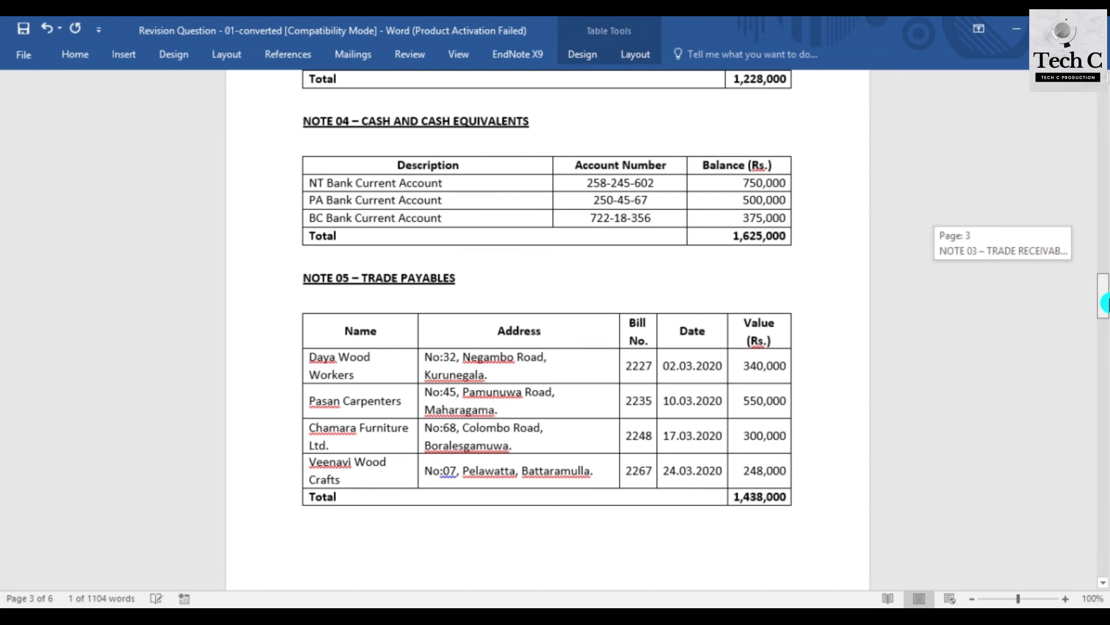
pyautogui.moveTo(1105, 302); pyautogui.dragTo(1104, 347)
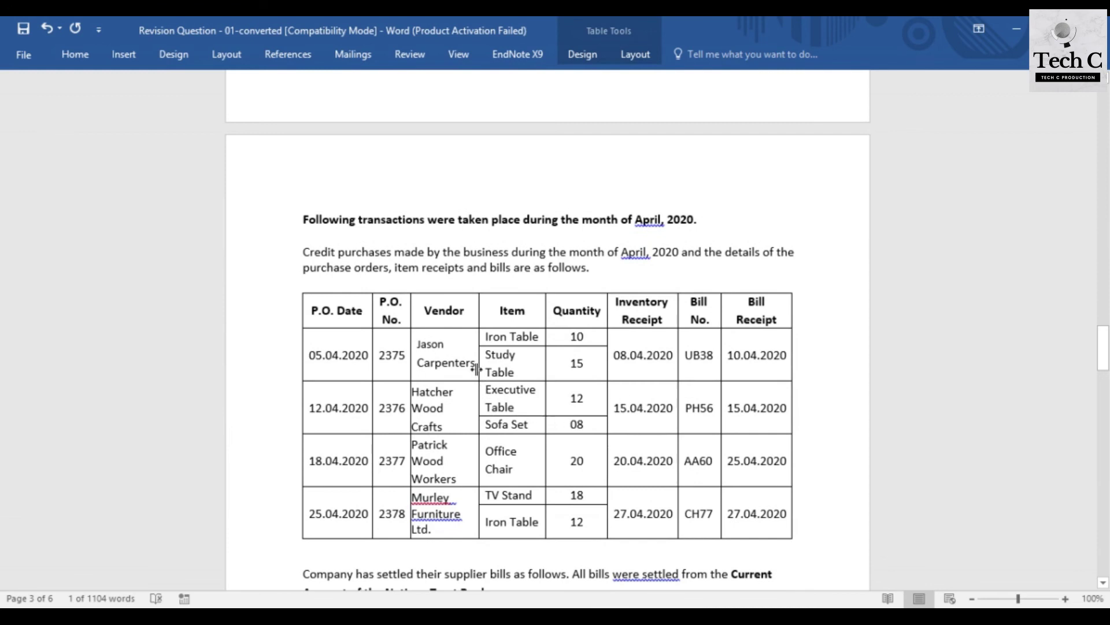
# Step: Replace Pasan Carpenters with Jason Carpenters and Veenavi Wood Crafts with Hatcher Wood Crafts
pyautogui.moveTo(472, 362); pyautogui.dragTo(416, 344)
pyautogui.hotkey('ctrl', 'c')
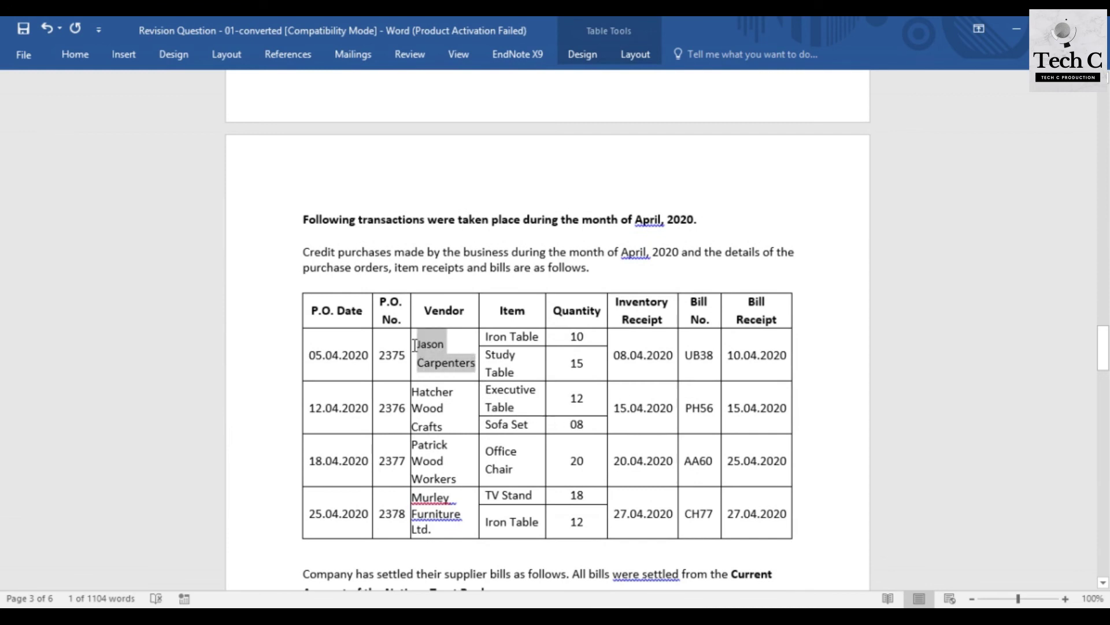
pyautogui.moveTo(1103, 347); pyautogui.dragTo(1103, 310)
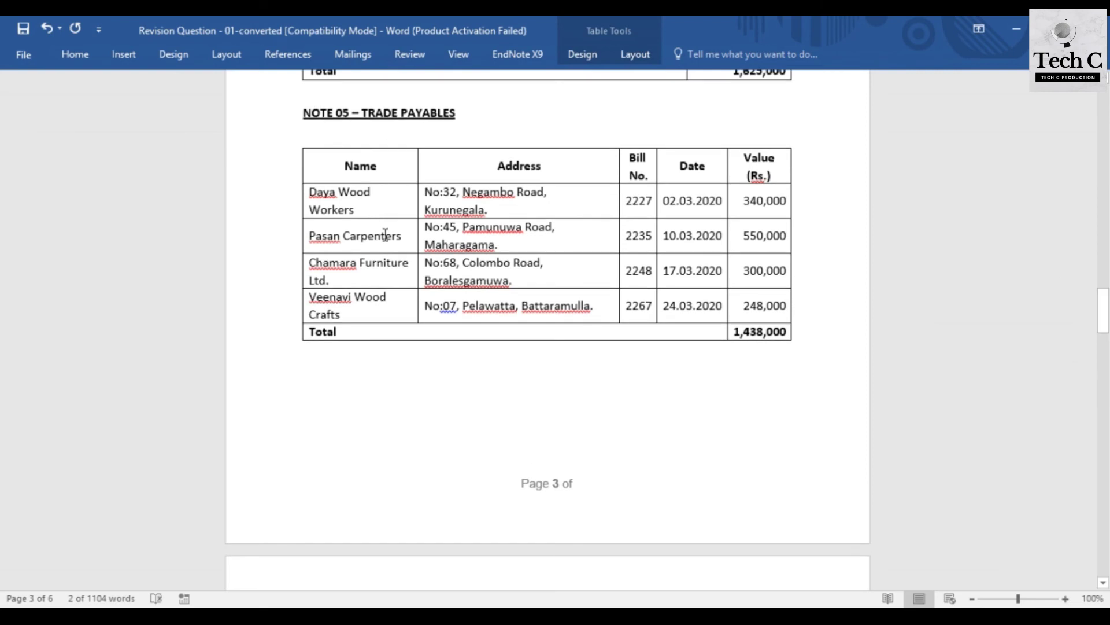
pyautogui.moveTo(405, 230); pyautogui.dragTo(314, 234)
pyautogui.hotkey('ctrl', 'v')
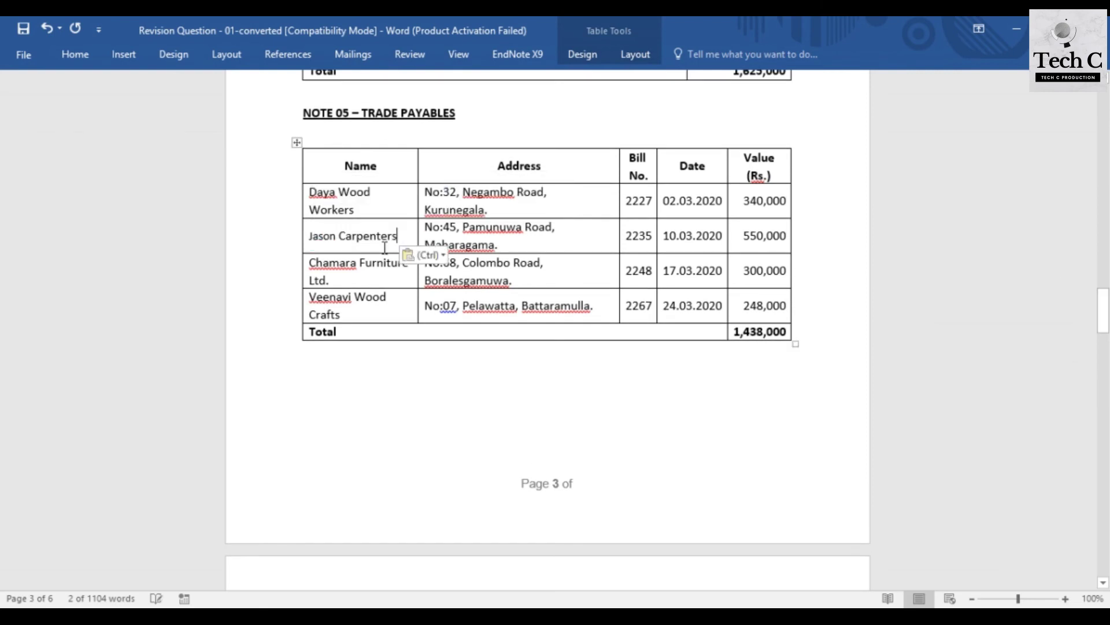
pyautogui.moveTo(1103, 311); pyautogui.dragTo(1104, 357)
pyautogui.moveTo(447, 325)
pyautogui.mouseDown()
pyautogui.moveTo(413, 303)
pyautogui.moveTo(415, 286)
pyautogui.mouseUp()
pyautogui.hotkey('ctrl', 'c')
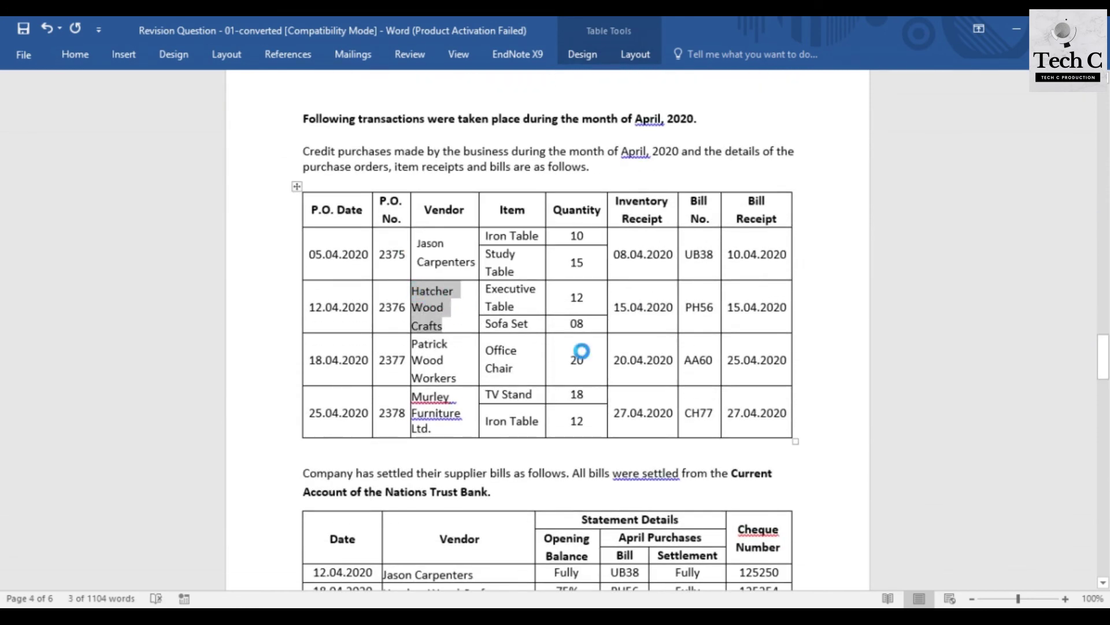
pyautogui.moveTo(1105, 364); pyautogui.dragTo(1104, 315)
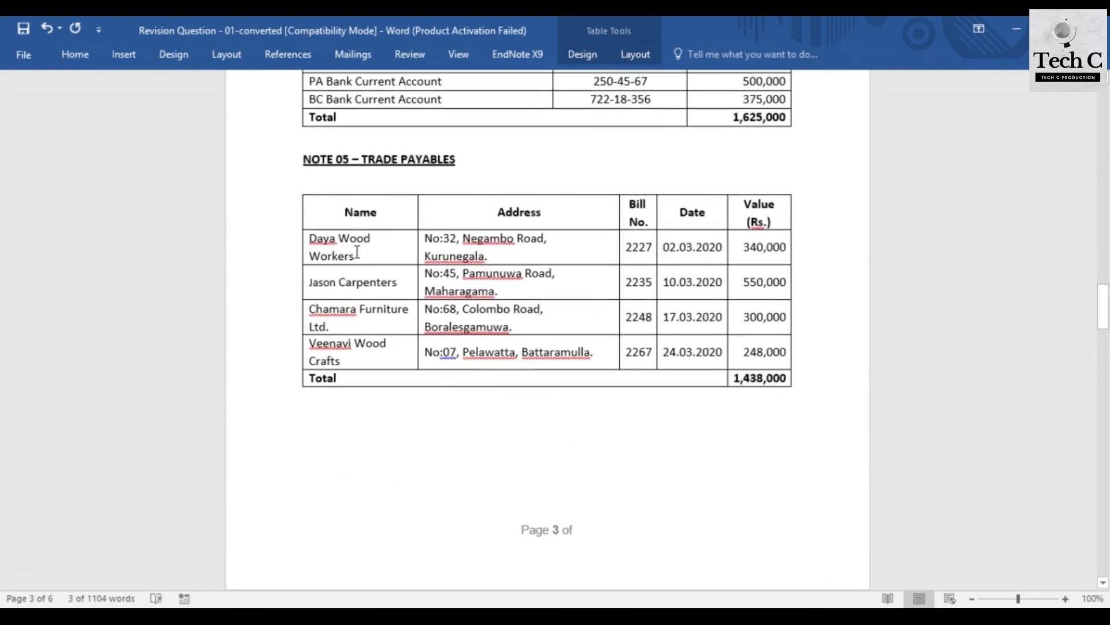
pyautogui.moveTo(342, 362); pyautogui.dragTo(308, 350)
pyautogui.hotkey('ctrl', 'v')
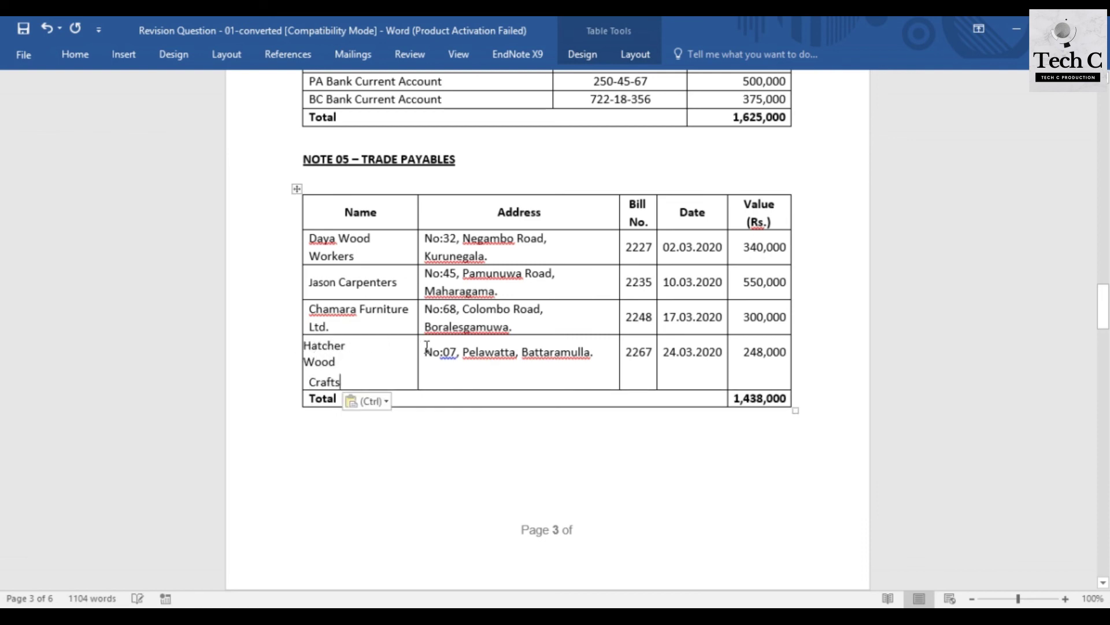
pyautogui.press('Home')
pyautogui.press('BackSpace')
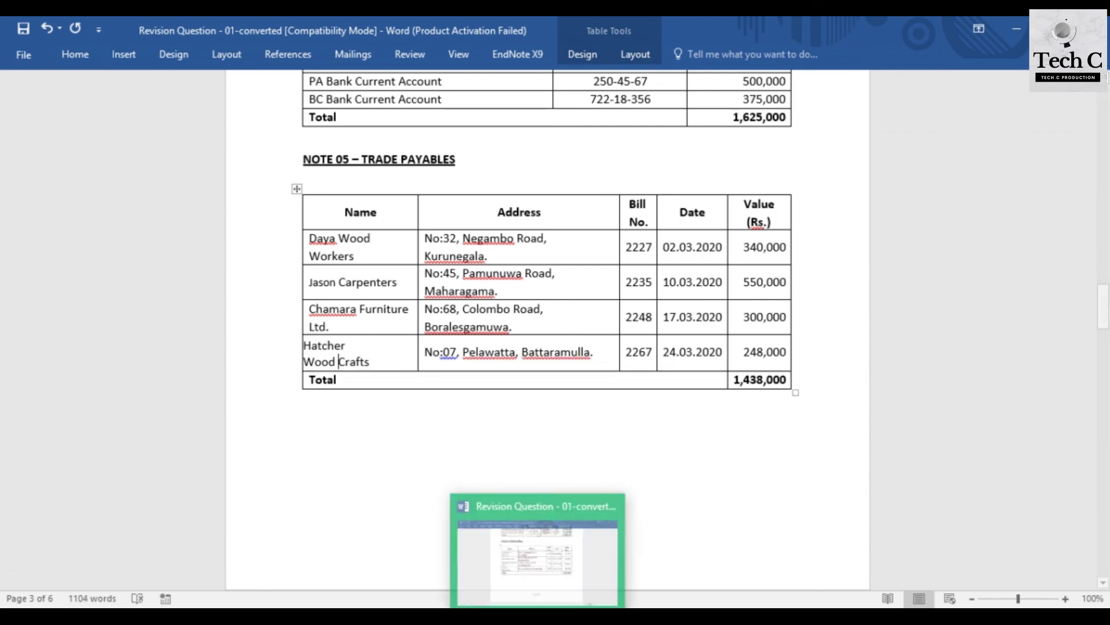
# Step: Replace Daya Wood Workers with Patrick Wood Workers on one line, and copy Murley Furniture Ltd
pyautogui.moveTo(1101, 298); pyautogui.dragTo(1099, 354)
pyautogui.moveTo(464, 384)
pyautogui.mouseDown()
pyautogui.moveTo(402, 350)
pyautogui.moveTo(425, 347)
pyautogui.mouseUp()
pyautogui.hotkey('ctrl', 'c')
pyautogui.moveTo(1104, 356); pyautogui.dragTo(1104, 309)
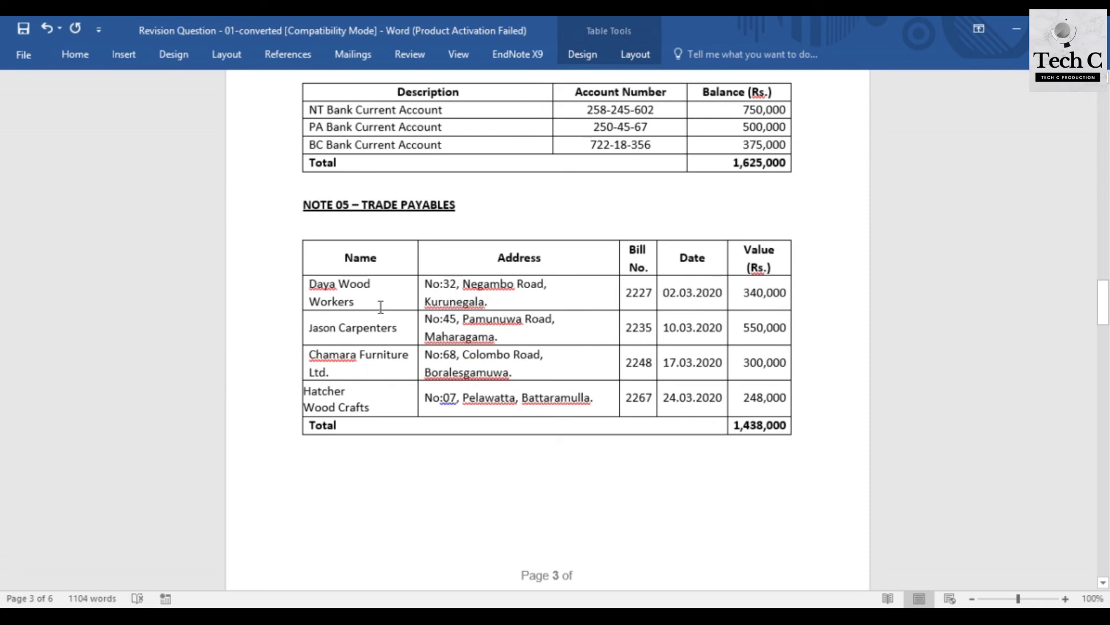
pyautogui.moveTo(366, 302); pyautogui.dragTo(310, 292)
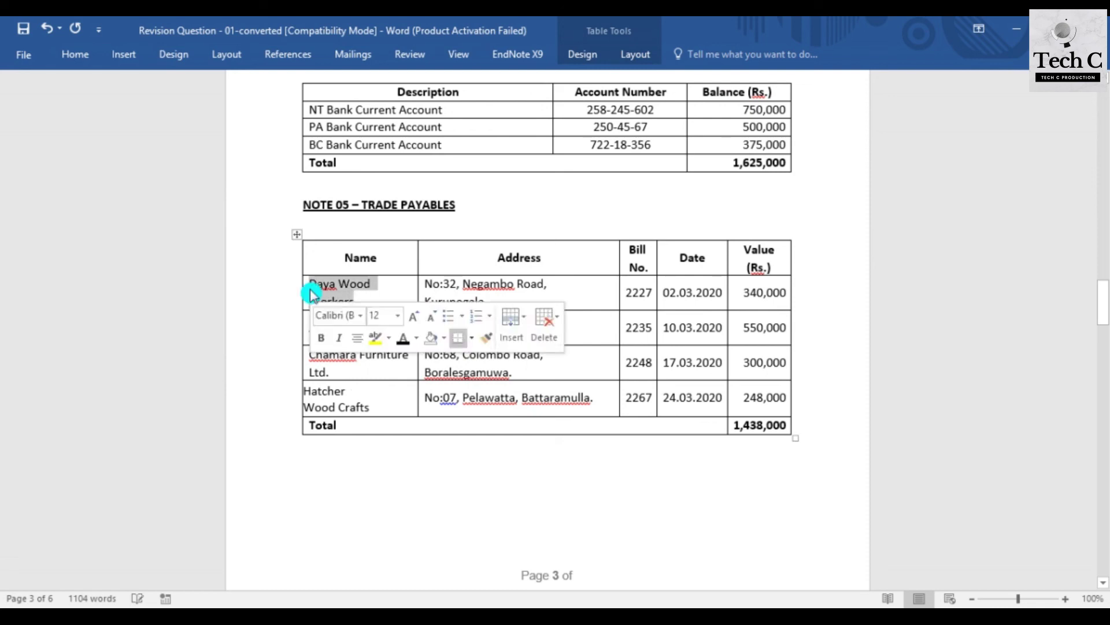
pyautogui.hotkey('ctrl', 'v')
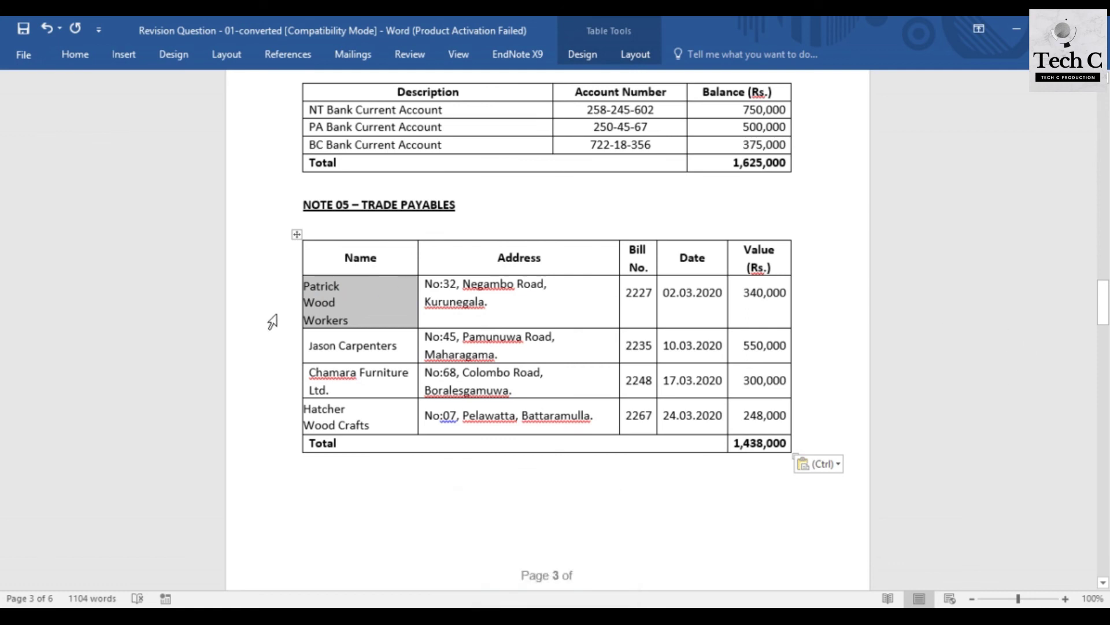
pyautogui.click(305, 302)
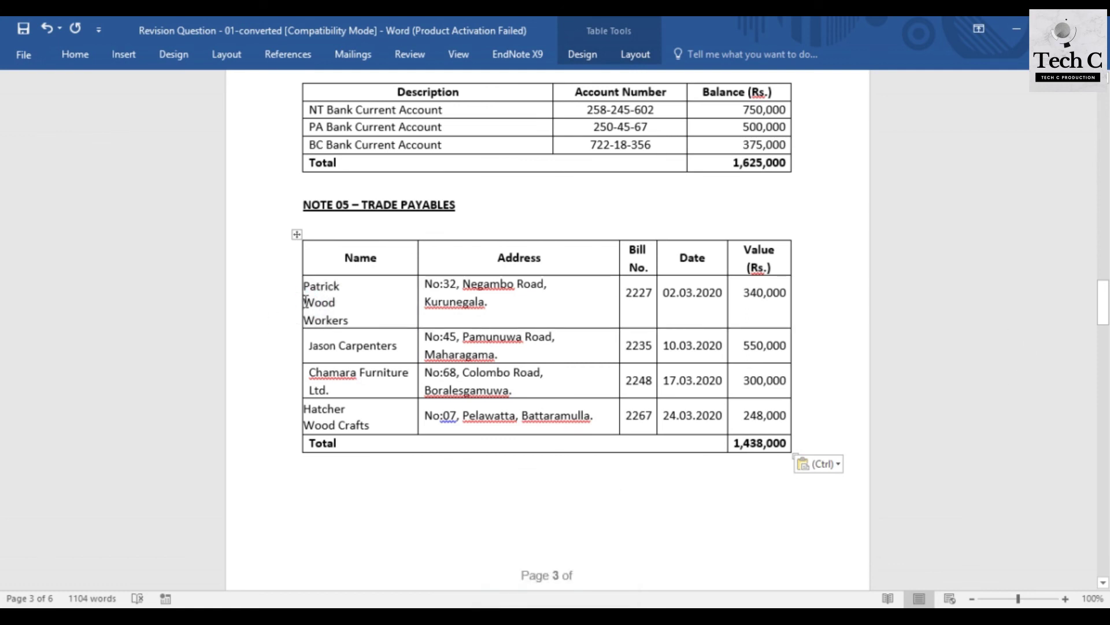
pyautogui.press('BackSpace')
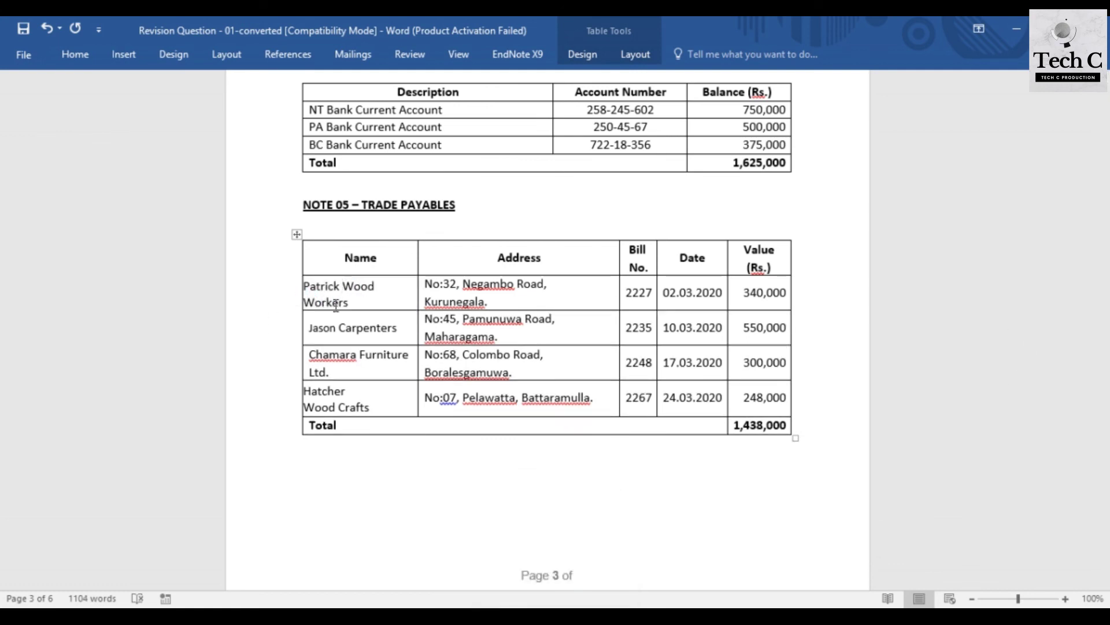
pyautogui.moveTo(1101, 303); pyautogui.dragTo(1101, 355)
pyautogui.moveTo(438, 469); pyautogui.dragTo(408, 442)
pyautogui.hotkey('ctrl', 'c')
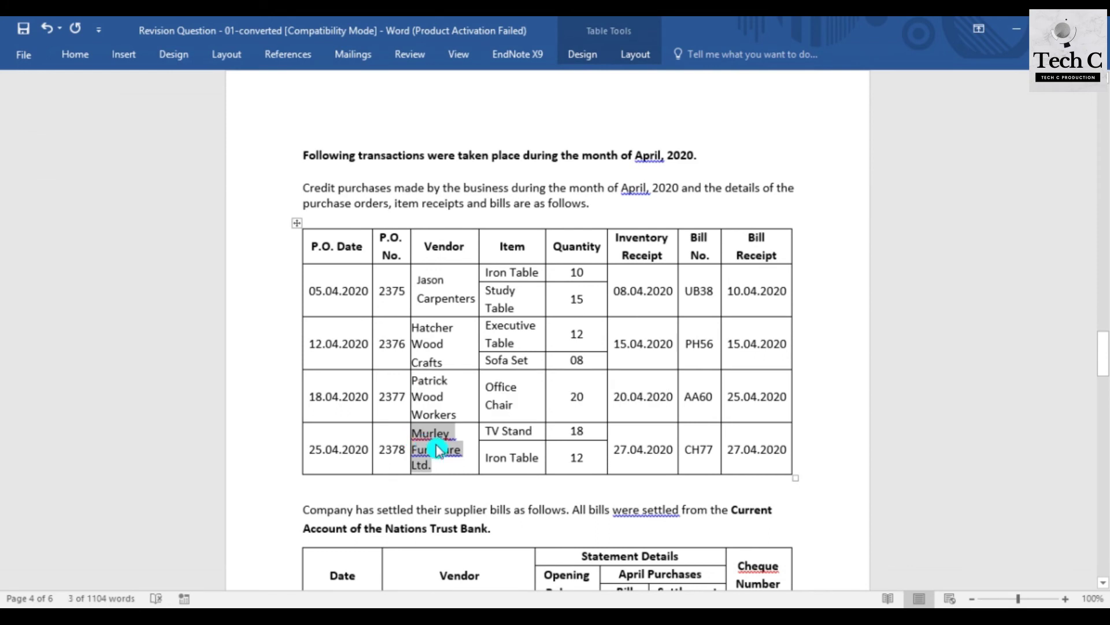
pyautogui.moveTo(1104, 354); pyautogui.dragTo(1103, 313)
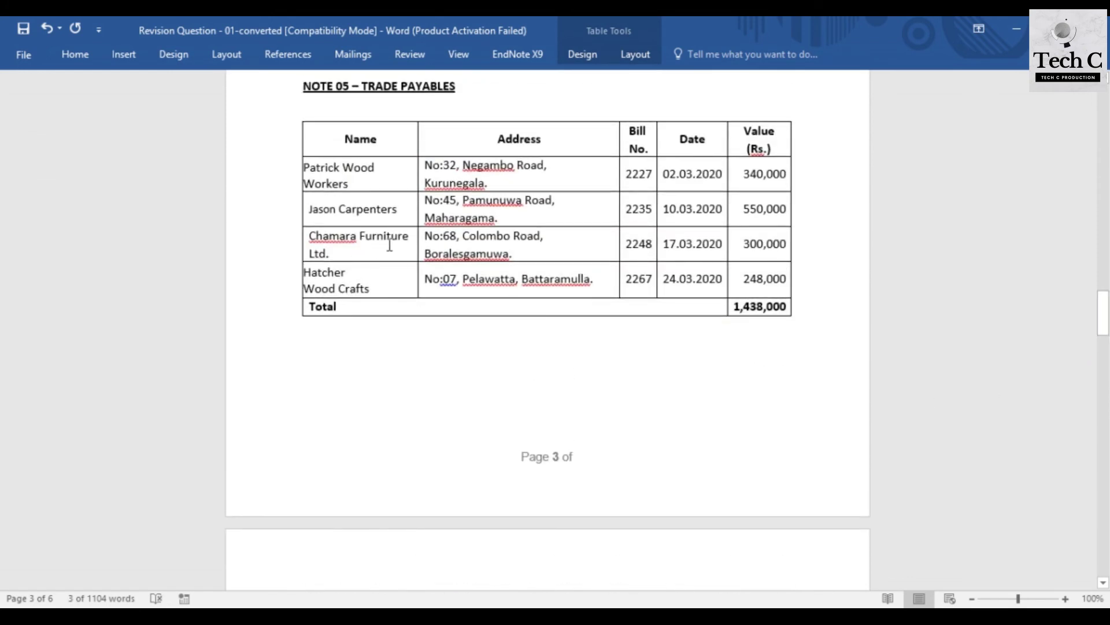
# Step: Replace Chamara Furniture Ltd. with Murley Furniture Ltd. and save the document
pyautogui.click(336, 250)
pyautogui.moveTo(1104, 313)
pyautogui.mouseDown()
pyautogui.moveTo(1104, 350)
pyautogui.moveTo(1087, 307)
pyautogui.moveTo(1096, 300)
pyautogui.mouseUp()
pyautogui.moveTo(348, 399); pyautogui.dragTo(309, 380)
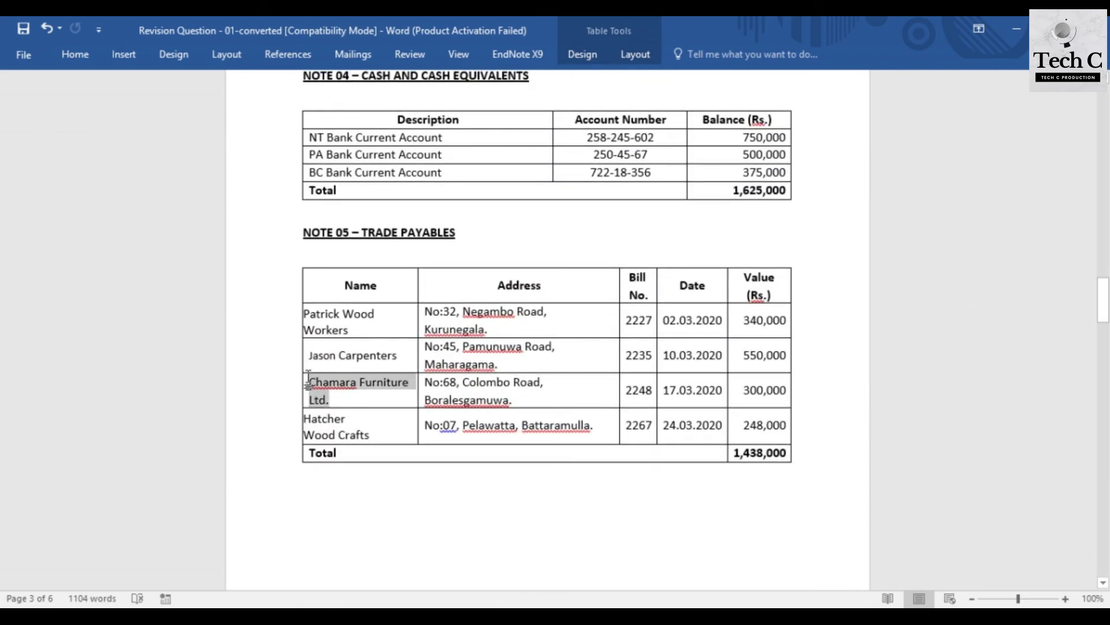
pyautogui.hotkey('ctrl', 'v')
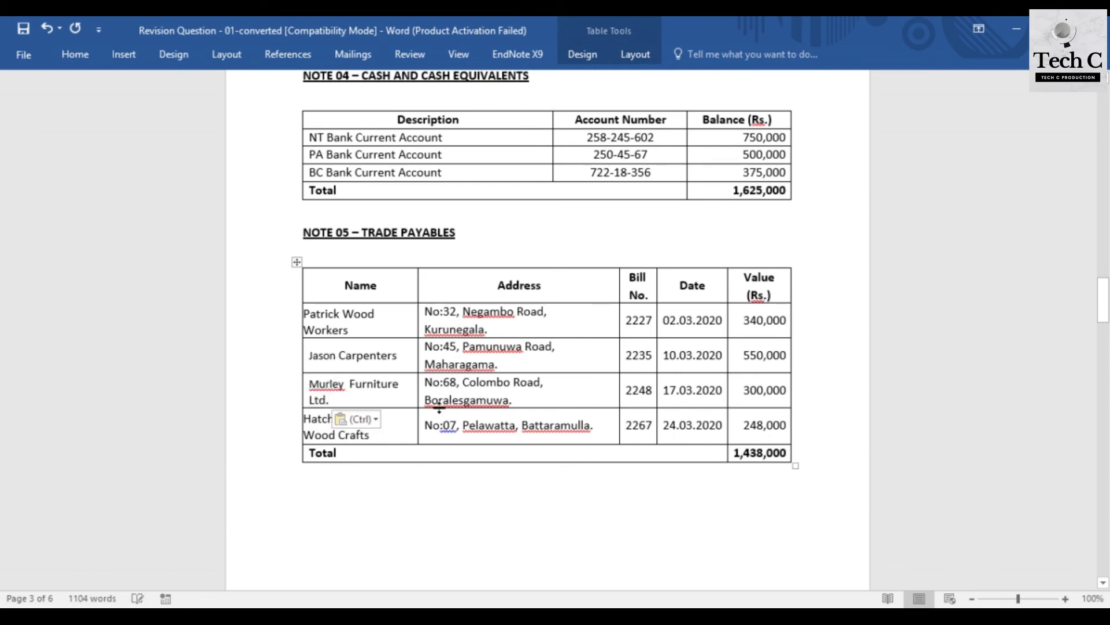
pyautogui.click(26, 36)
# Step: Update the four supplier addresses and set the Address cells in Calibri
pyautogui.moveTo(1103, 300); pyautogui.dragTo(1105, 375)
pyautogui.hotkey('ctrl', 'z')
pyautogui.moveTo(425, 321); pyautogui.dragTo(521, 434)
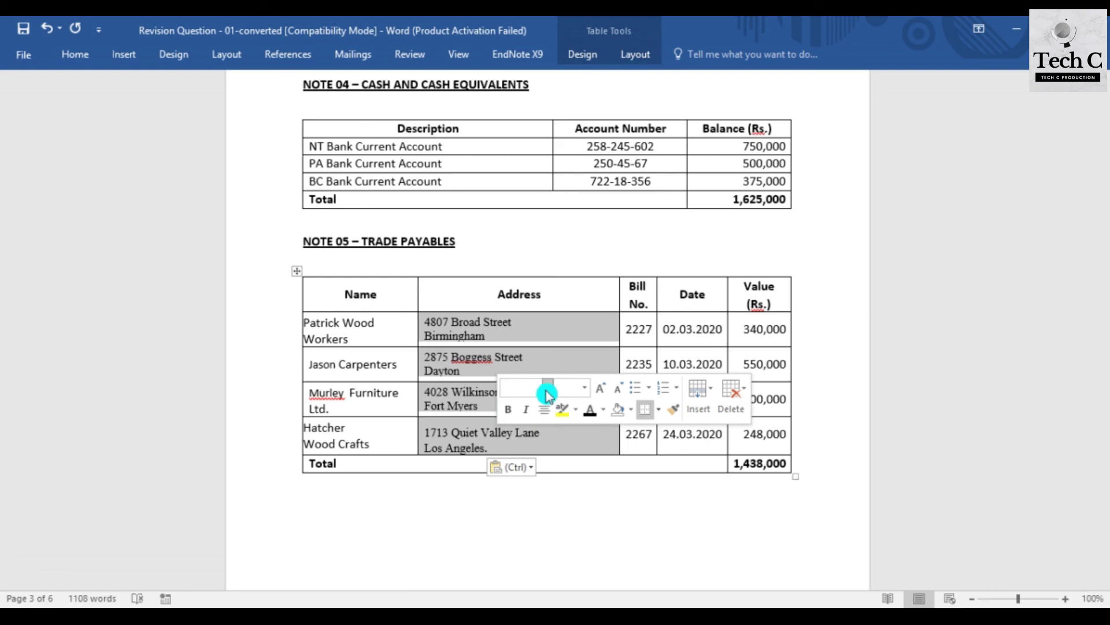
pyautogui.click(547, 387)
pyautogui.click(561, 69)
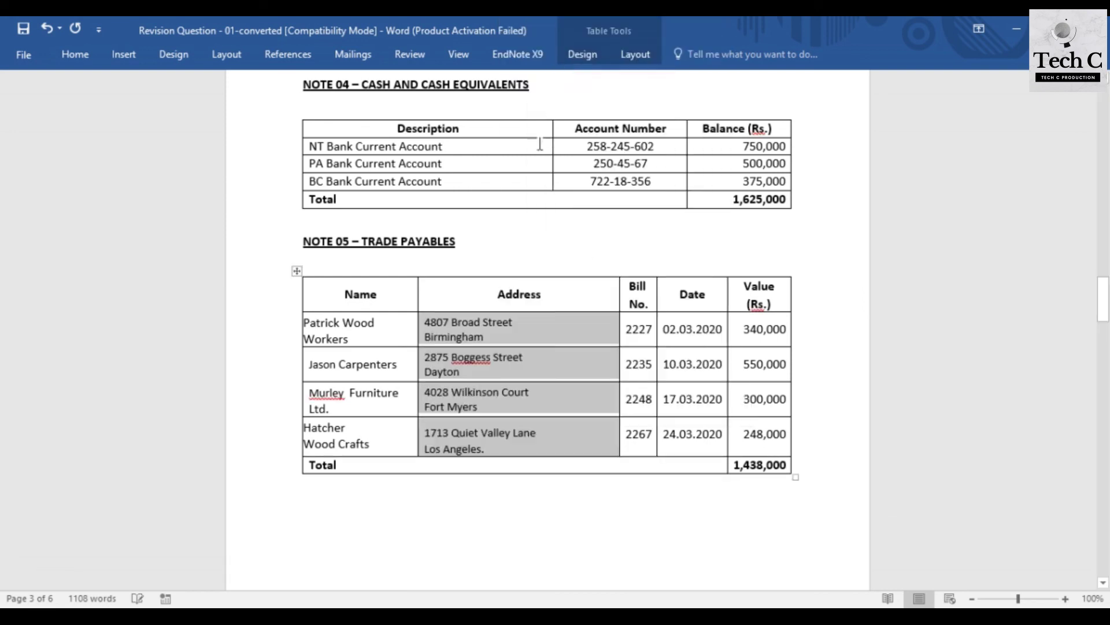
pyautogui.click(537, 434)
# Step: Save the Word document and return to the QuickBooks Home page
pyautogui.click(26, 30)
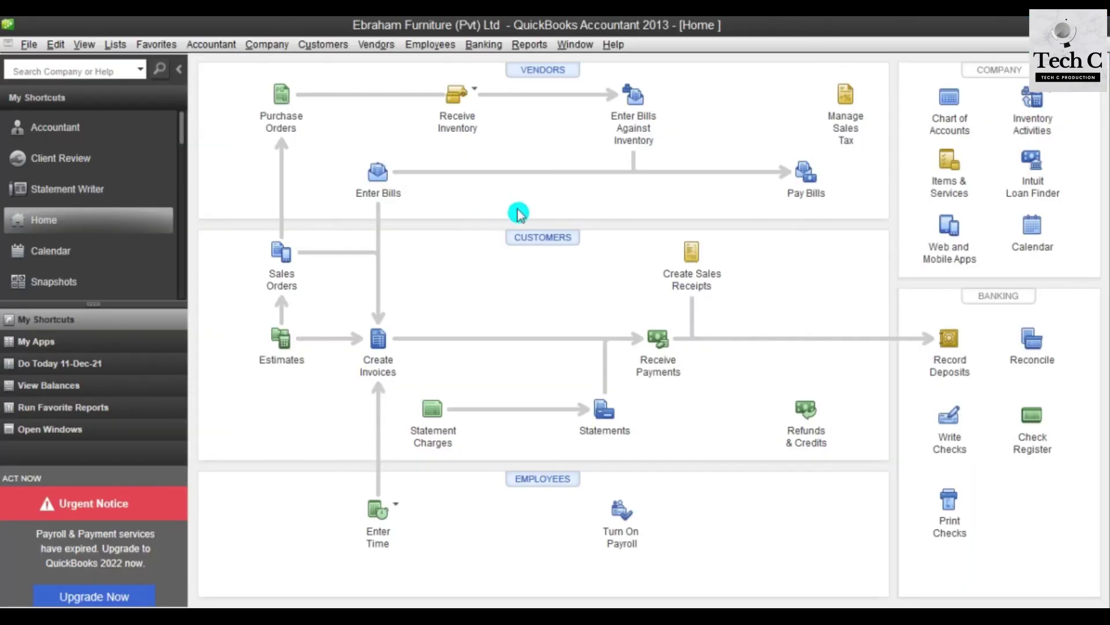
pyautogui.click(515, 86)
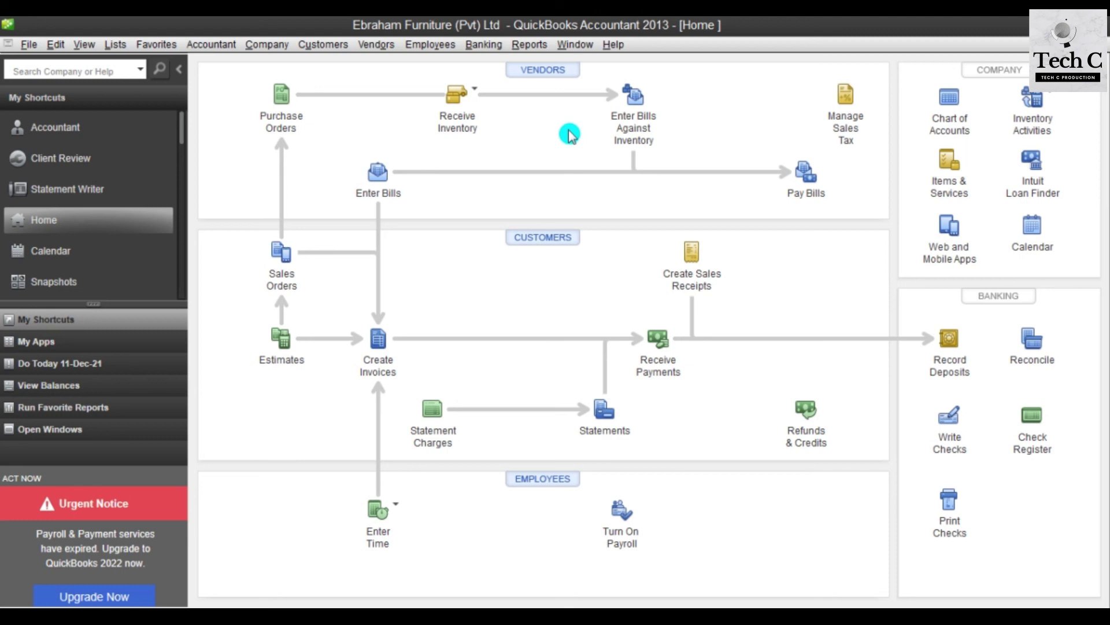
# Step: Start a new vendor as of 01-04-2020 named Patrick Wood Workers, copied from the Word note
pyautogui.click(547, 79)
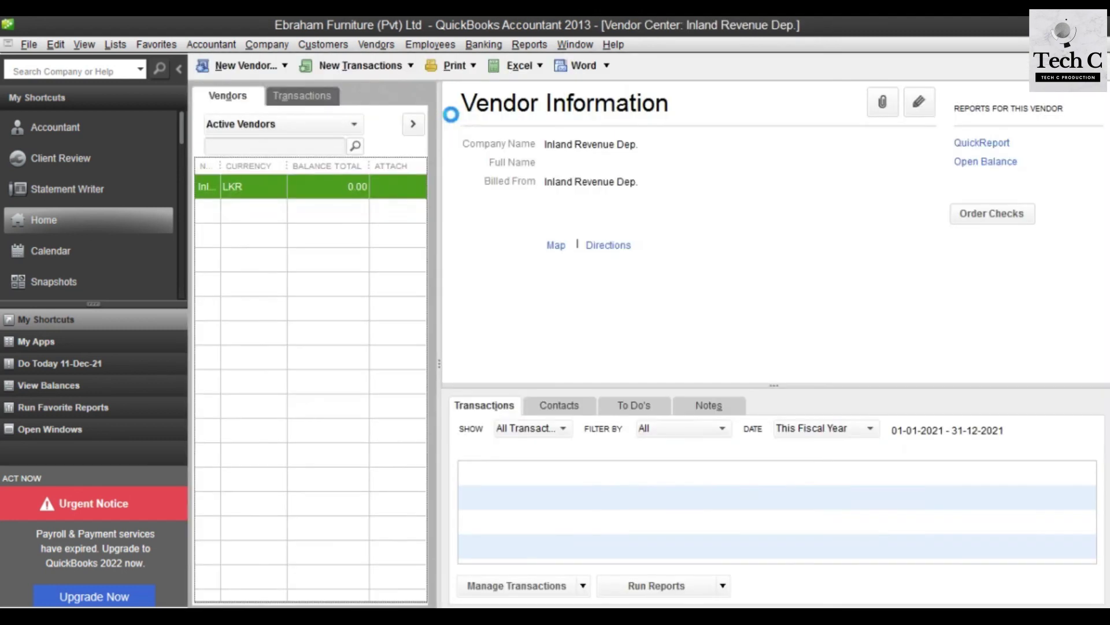
pyautogui.click(284, 66)
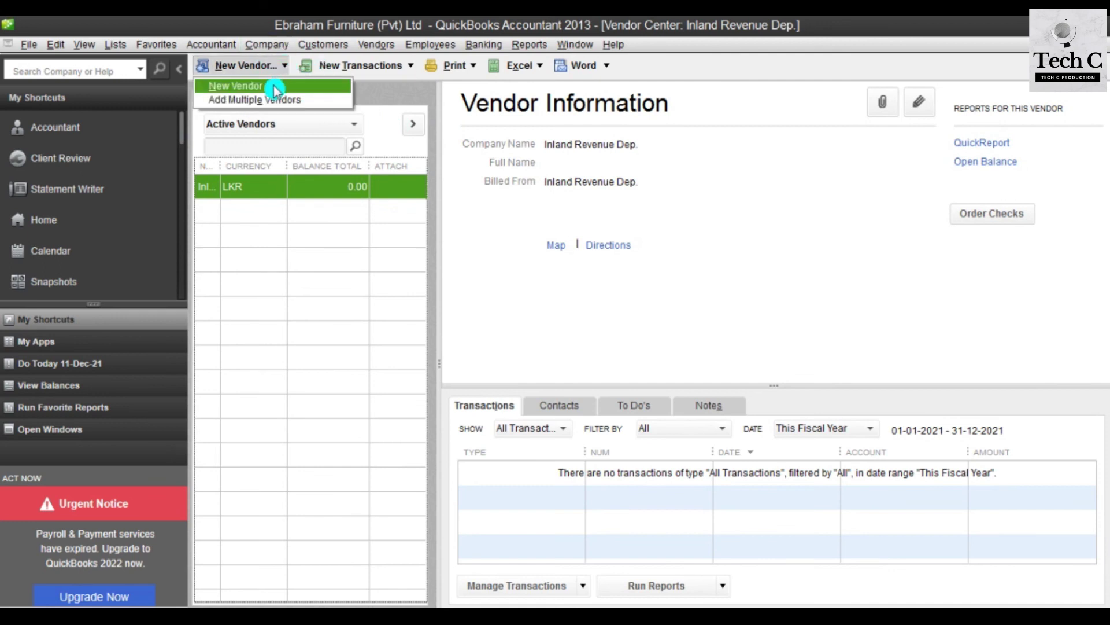
pyautogui.click(267, 87)
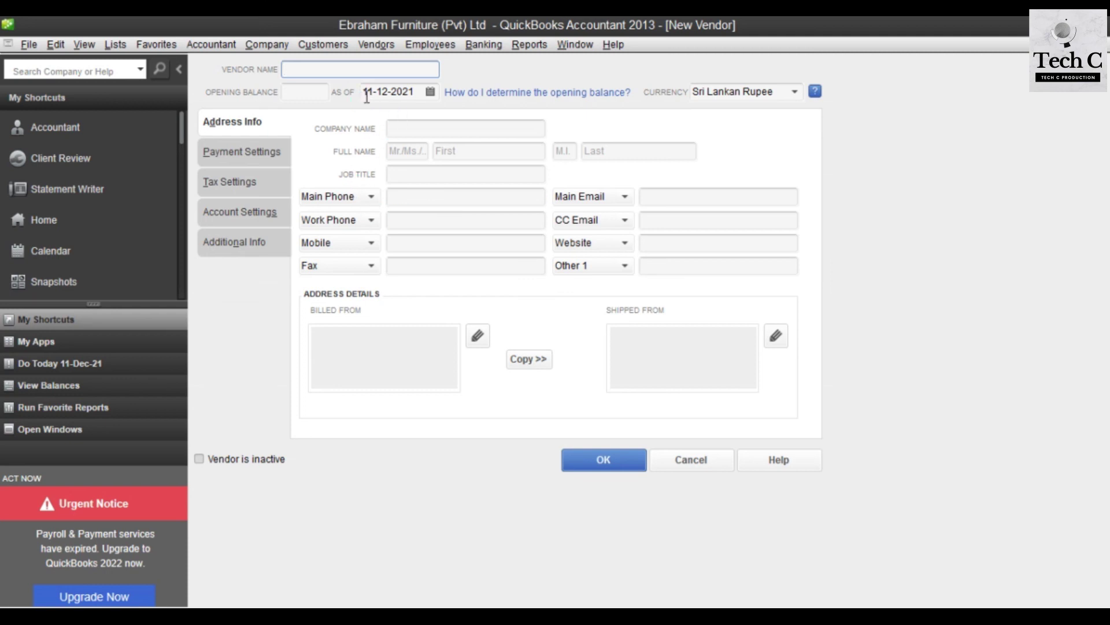
pyautogui.moveTo(422, 88); pyautogui.dragTo(366, 92)
pyautogui.write('01/04/2020')
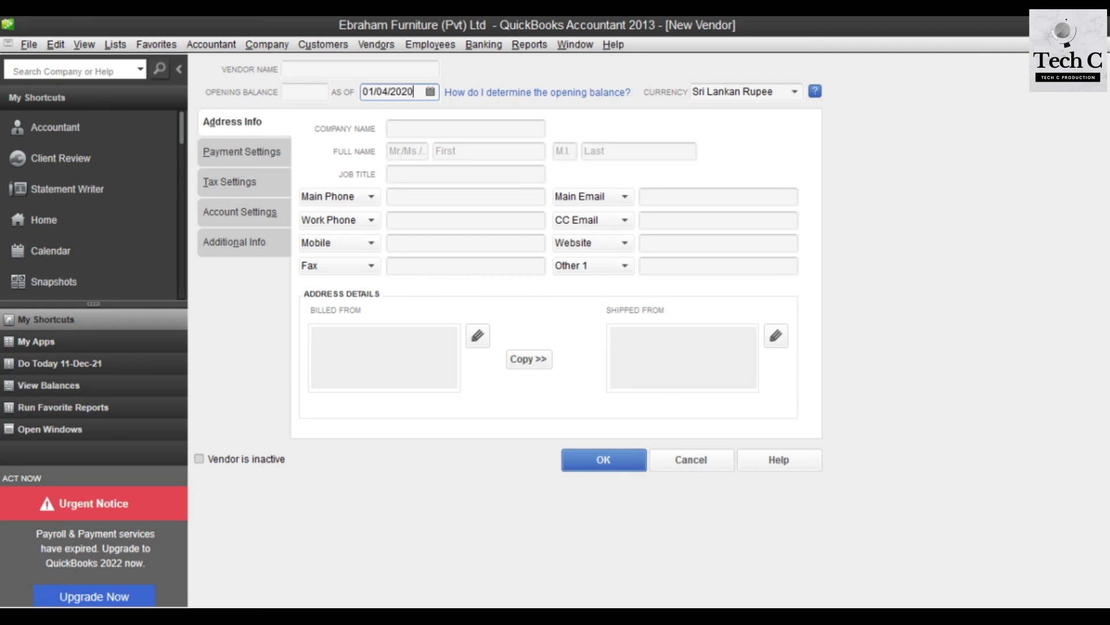
pyautogui.press('Tab')
pyautogui.press('Tab')
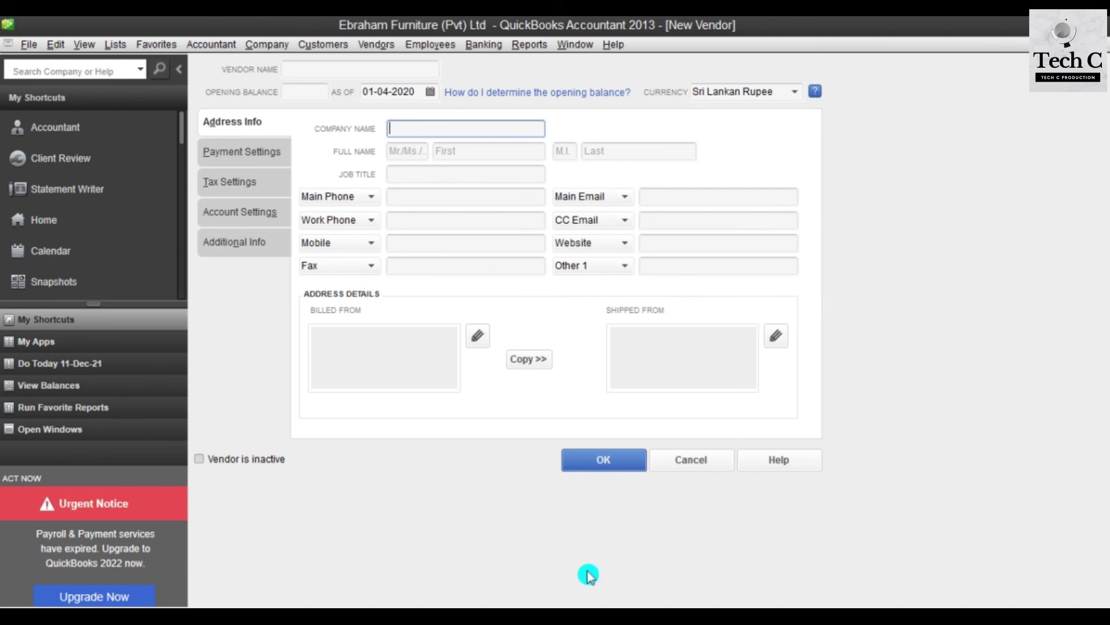
pyautogui.click(549, 602)
pyautogui.moveTo(363, 343); pyautogui.dragTo(309, 330)
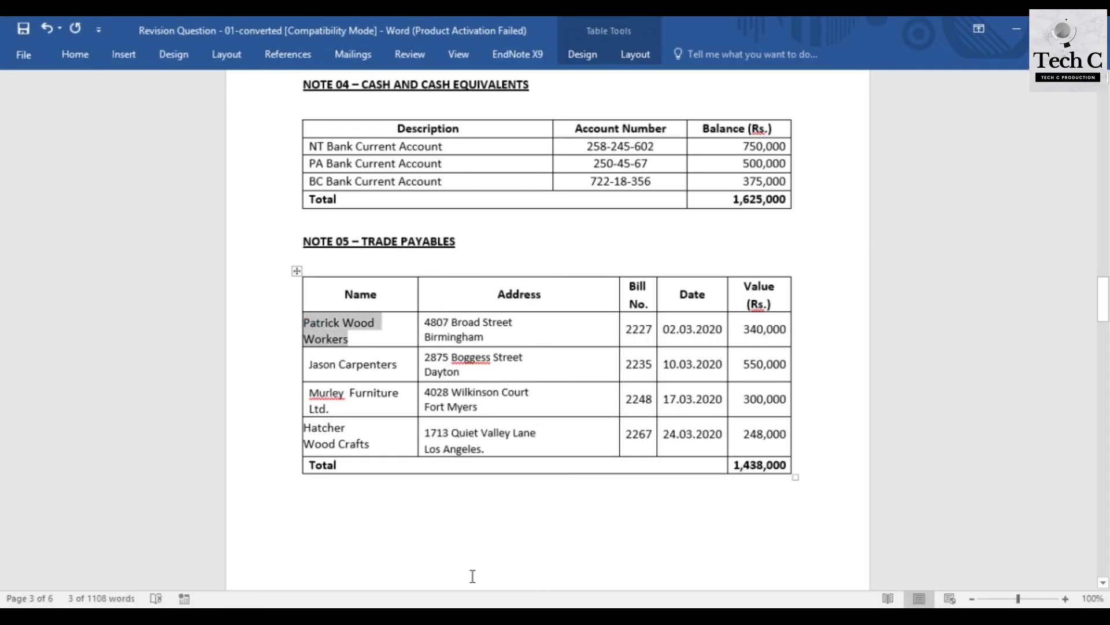
pyautogui.click(578, 532)
pyautogui.write('Patrick Wood')
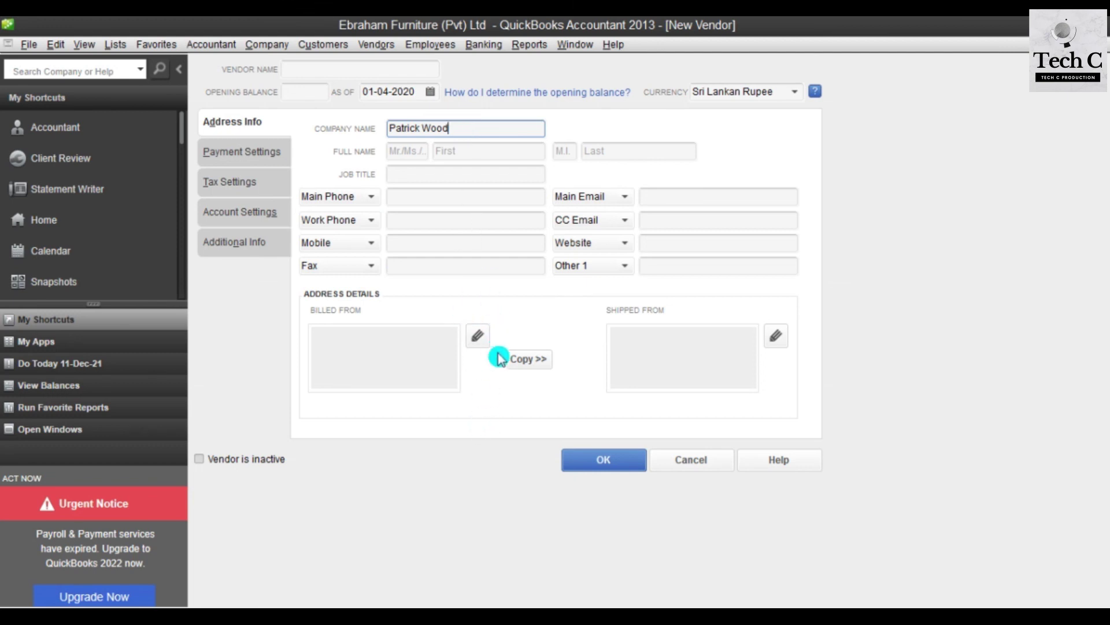
pyautogui.click(426, 361)
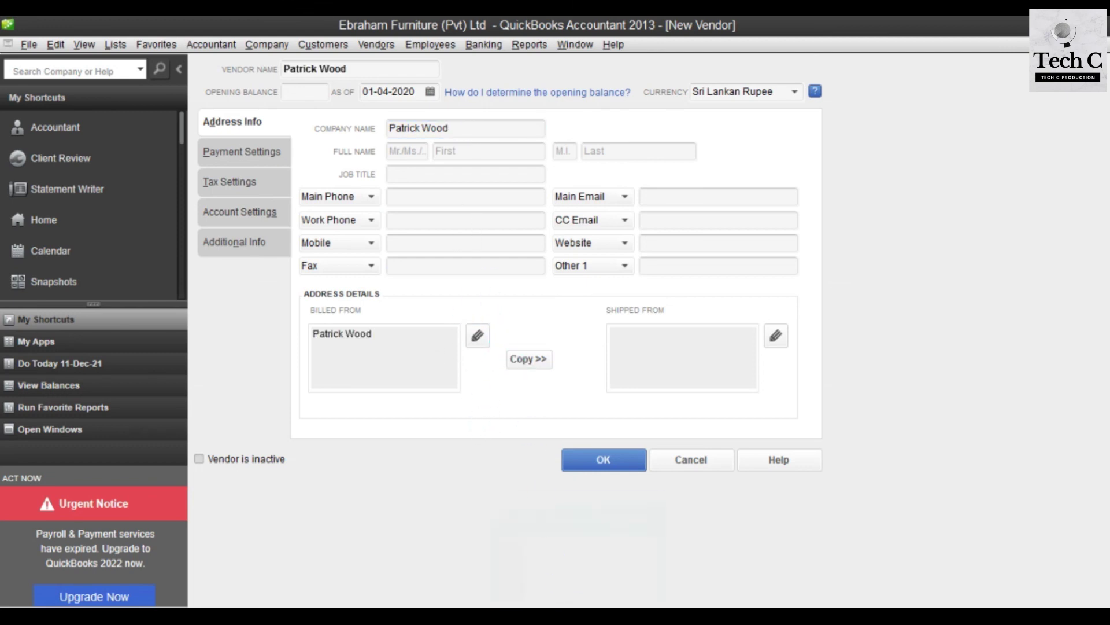
# Step: Paste the Birmingham address as billing, copy it to shipping, and save the vendor
pyautogui.click(528, 563)
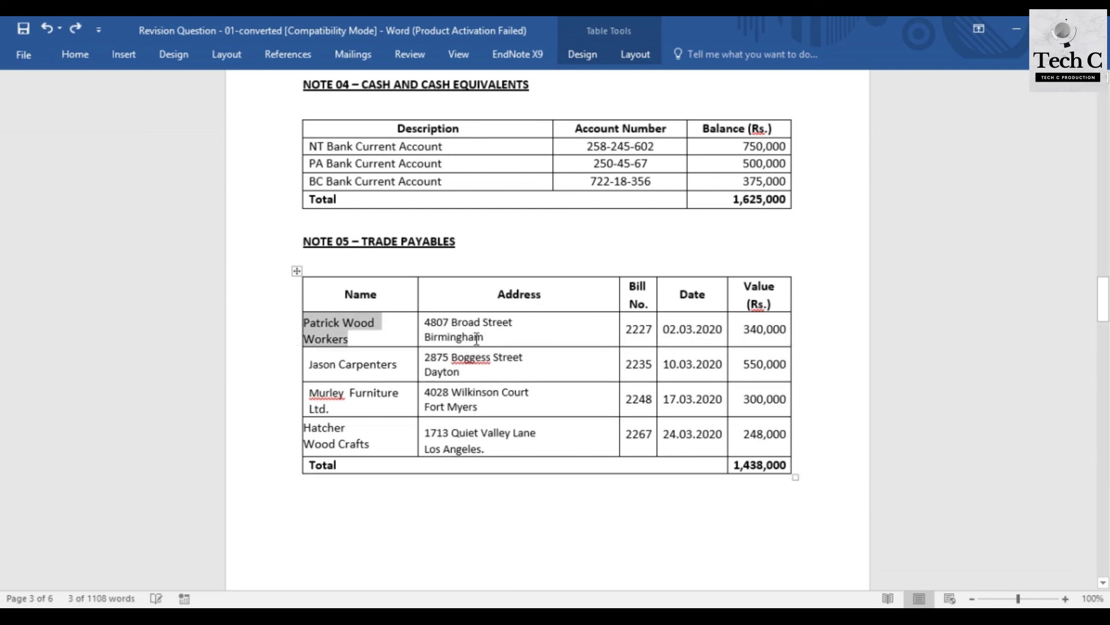
pyautogui.moveTo(485, 339); pyautogui.dragTo(428, 322)
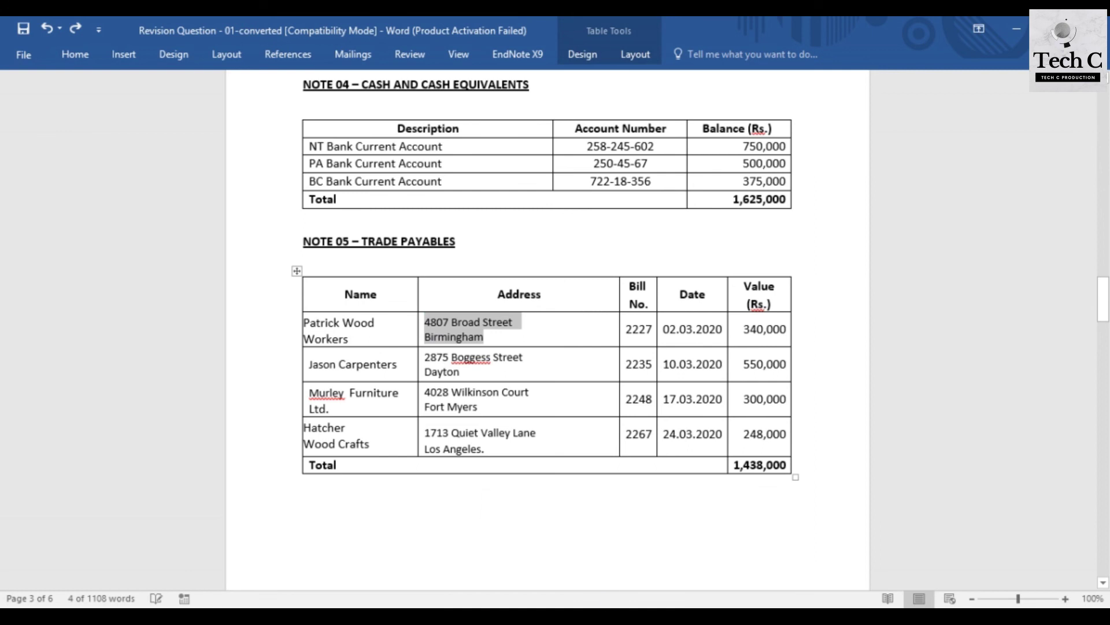
pyautogui.hotkey('alt', 'Tab')
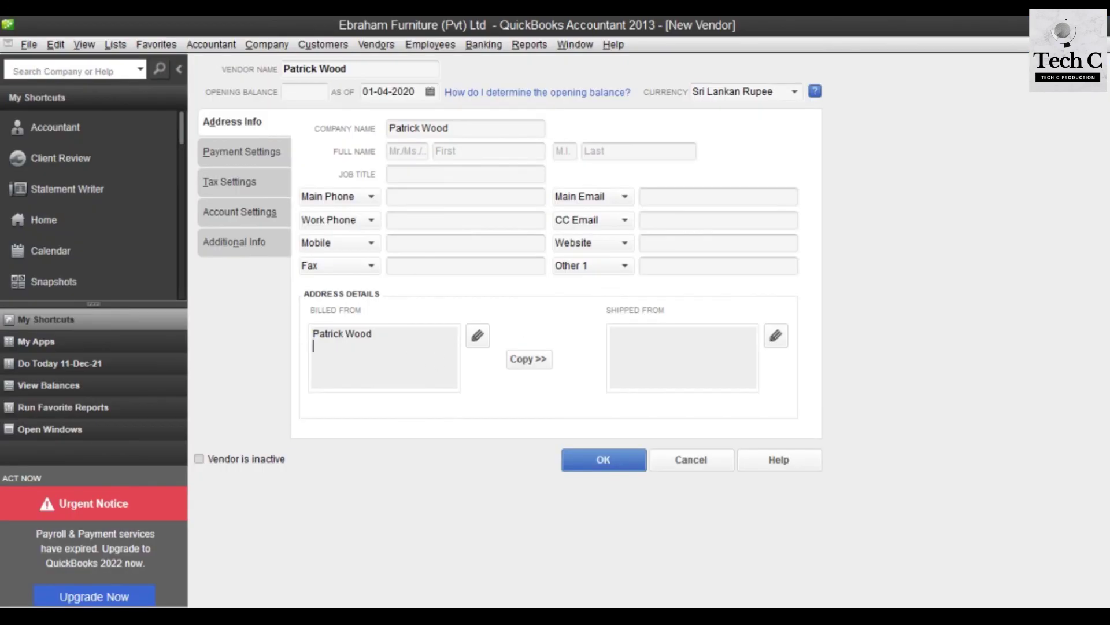
pyautogui.write('4807 Broad Street Birmingham')
pyautogui.click(526, 358)
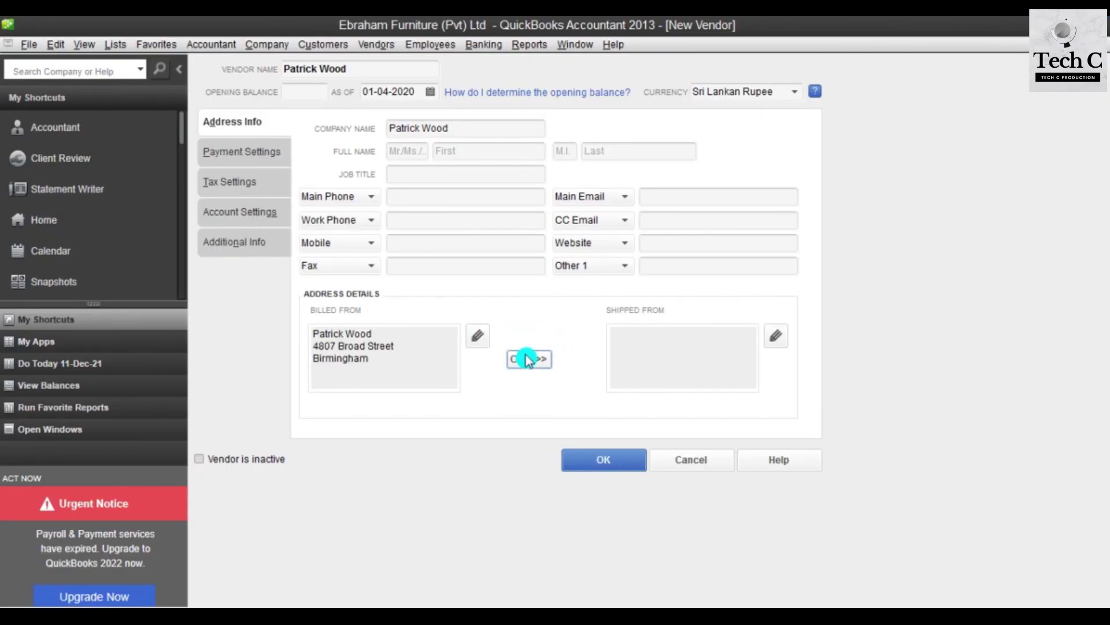
pyautogui.click(798, 149)
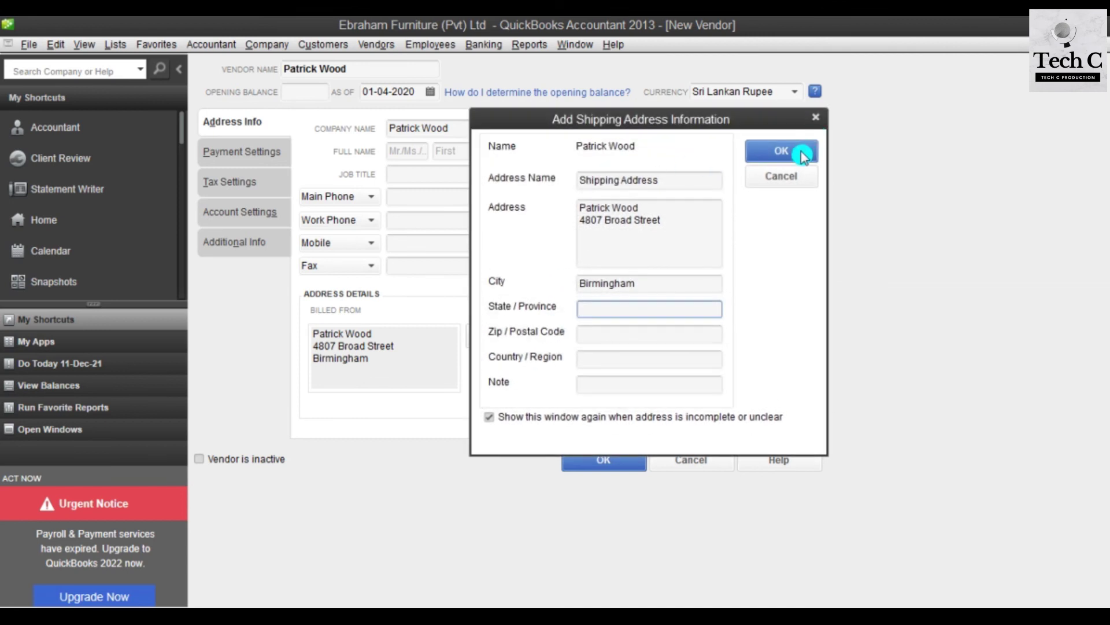
pyautogui.click(782, 179)
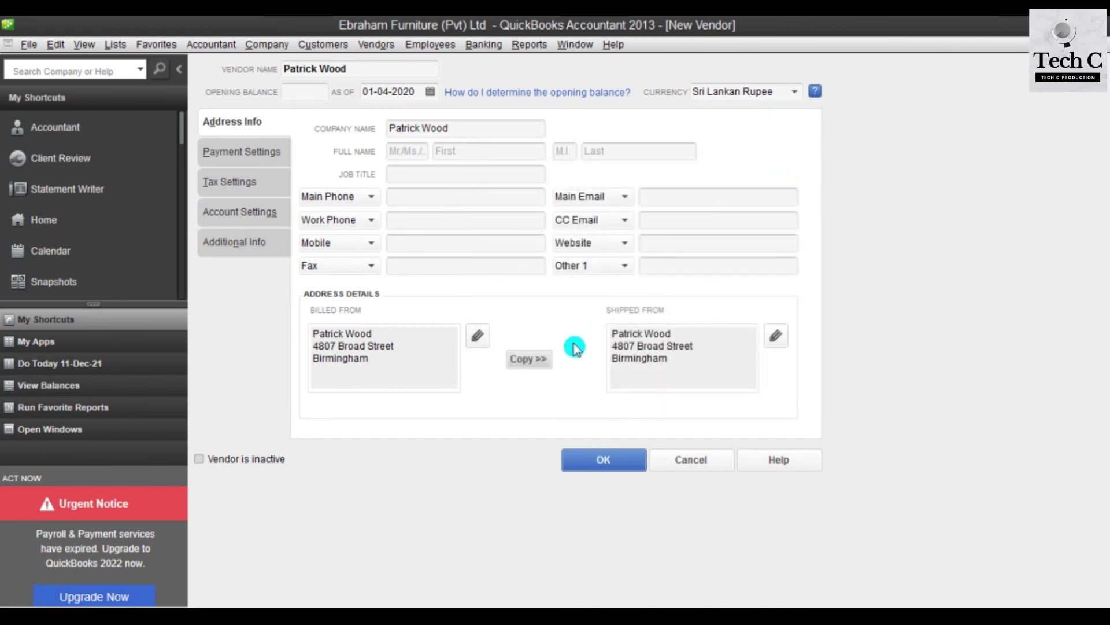
pyautogui.click(604, 459)
pyautogui.click(208, 65)
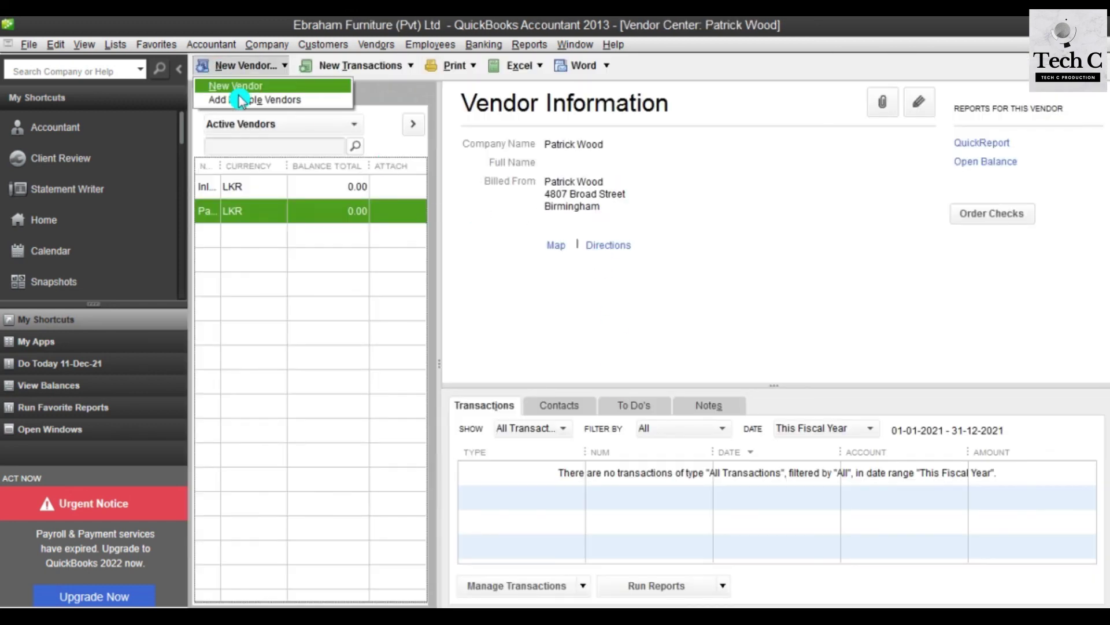
# Step: Create a new vendor dated 01-04-2020 with company name Jason Carpenters from the note
pyautogui.click(215, 85)
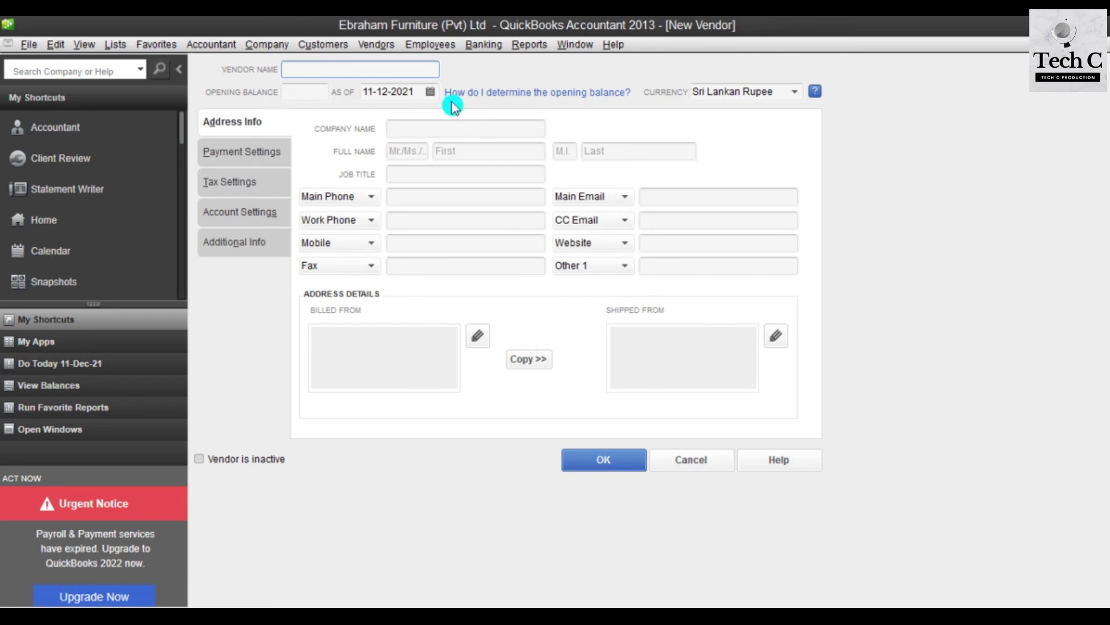
pyautogui.press('Tab')
pyautogui.press('Tab')
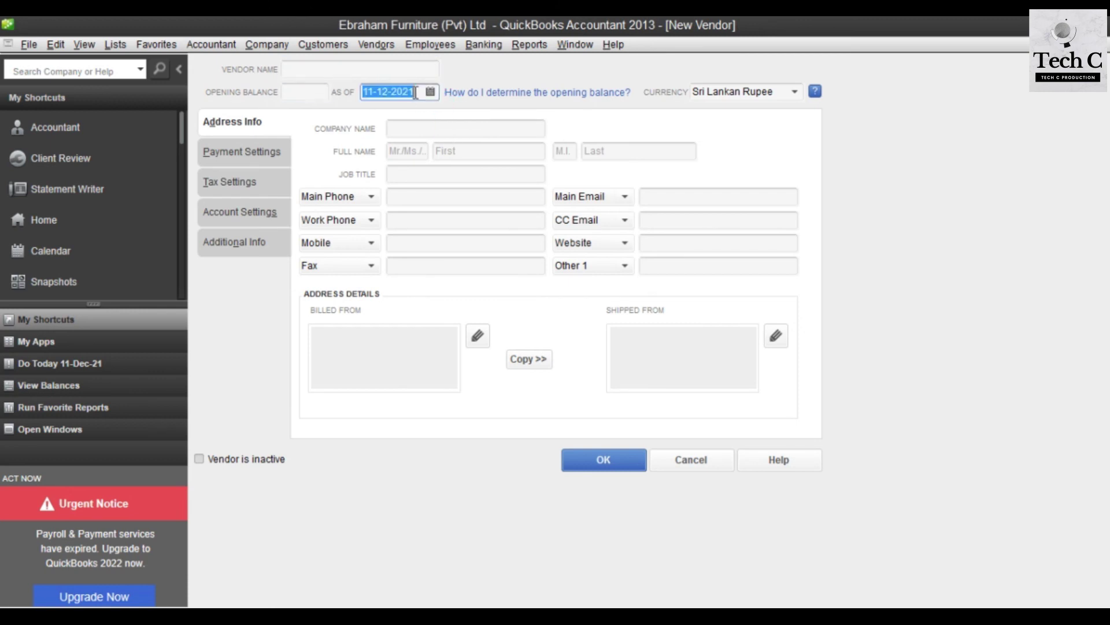
pyautogui.write('01/04/')
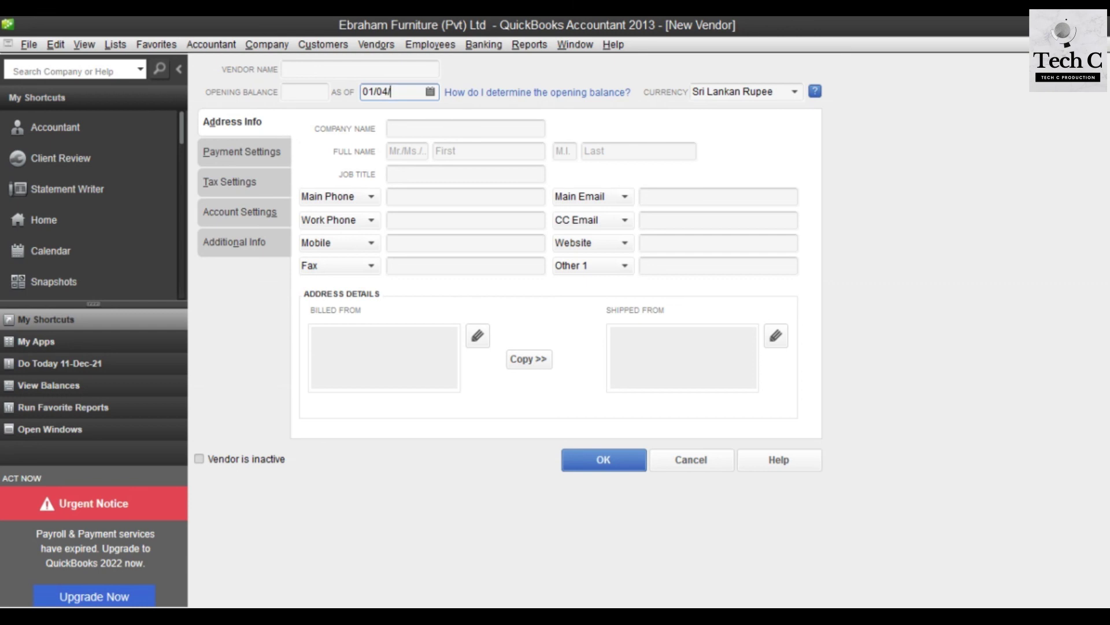
pyautogui.press('Tab')
pyautogui.press('Tab')
pyautogui.press('Tab')
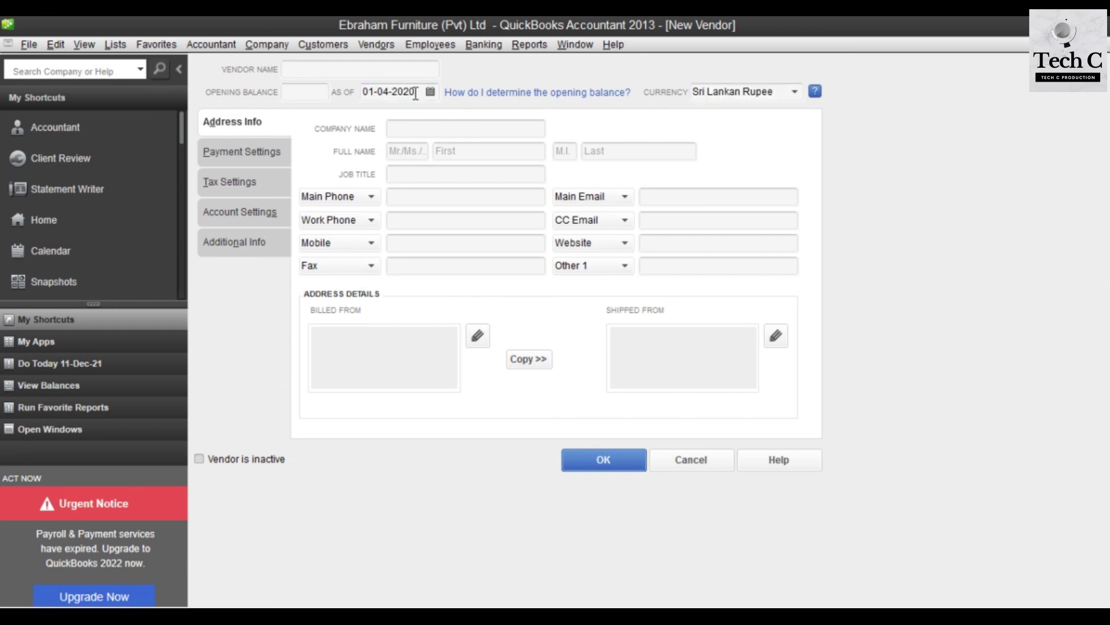
pyautogui.click(581, 616)
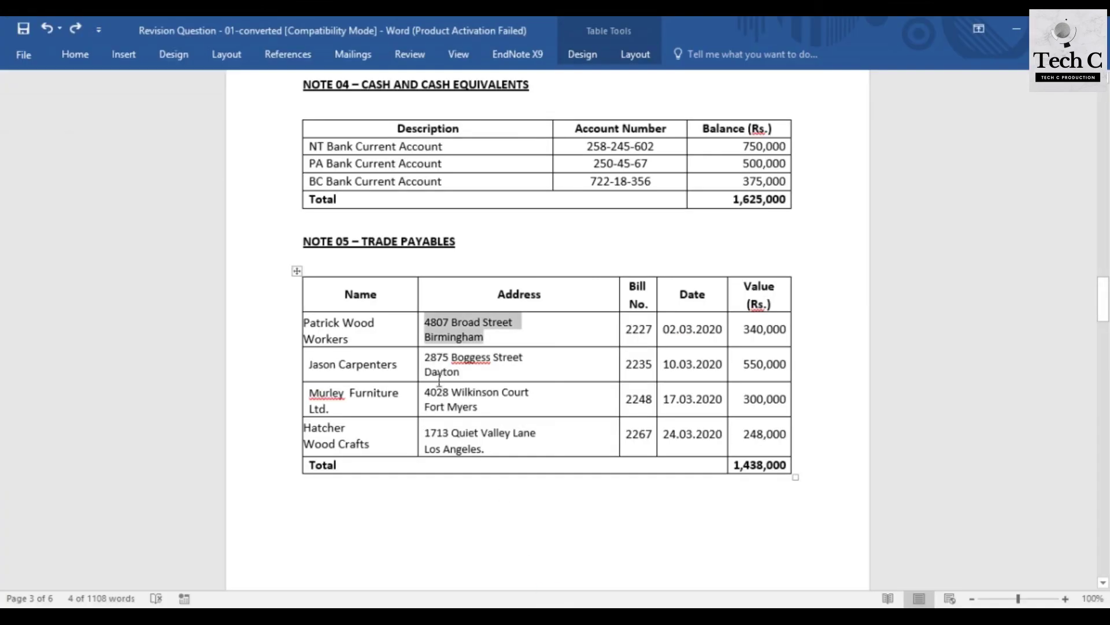
pyautogui.moveTo(378, 365); pyautogui.dragTo(317, 365)
pyautogui.hotkey('ctrl', 'c')
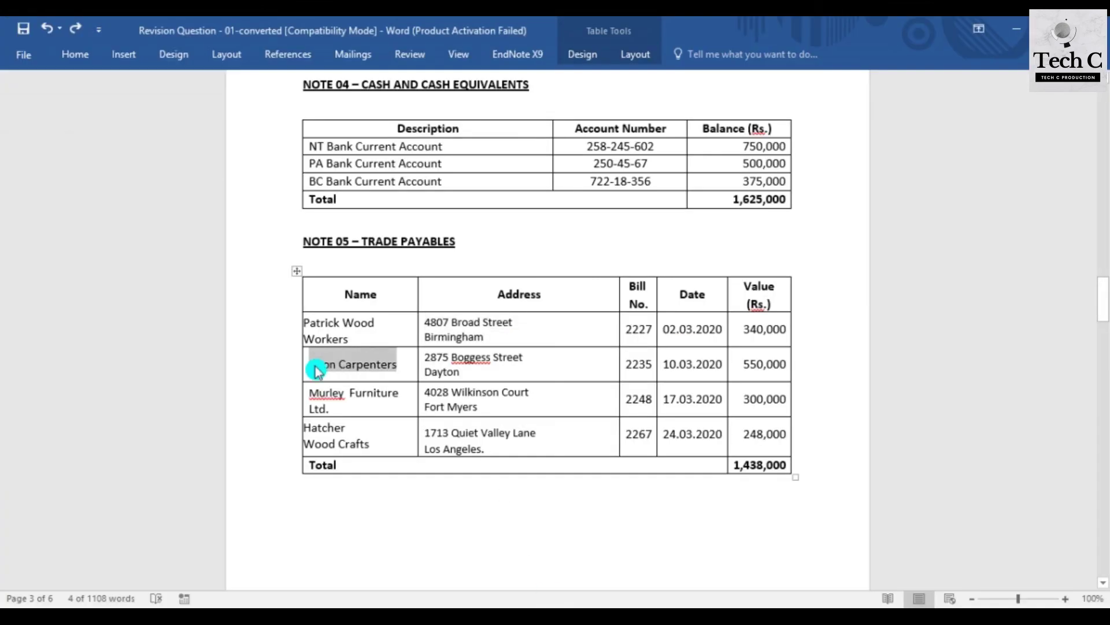
pyautogui.click(525, 602)
pyautogui.hotkey('ctrl', 'v')
pyautogui.click(445, 345)
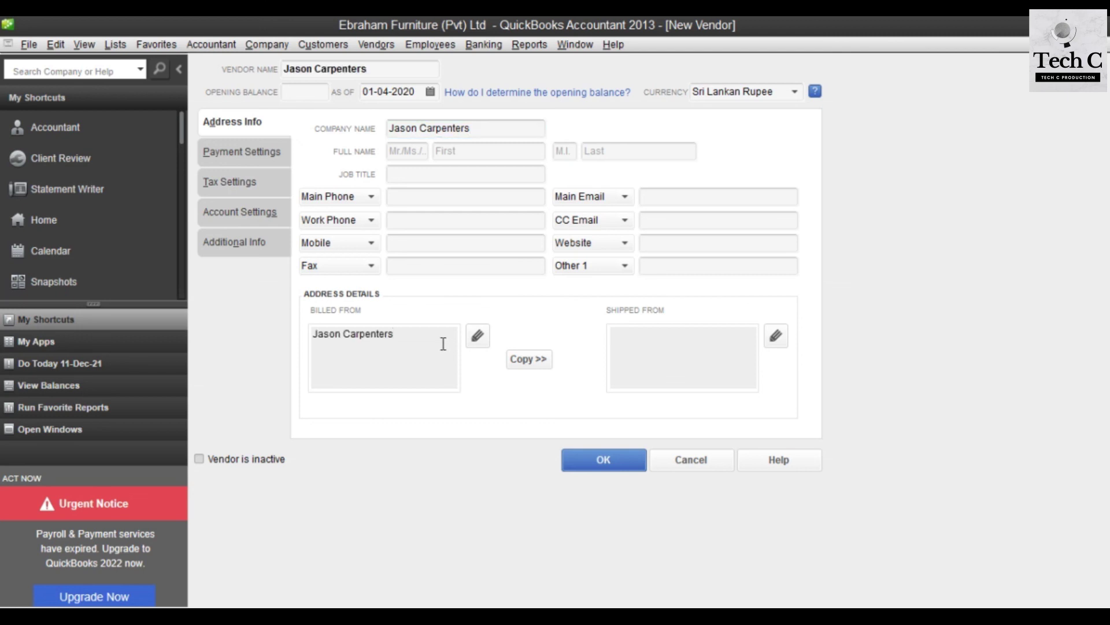
# Step: Give Jason Carpenters the Dayton address for billing and shipping, and save the vendor
pyautogui.click(560, 603)
pyautogui.moveTo(497, 372); pyautogui.dragTo(424, 356)
pyautogui.hotkey('ctrl', 'c')
pyautogui.hotkey('alt', 'Tab')
pyautogui.hotkey('ctrl', 'v')
pyautogui.click(528, 359)
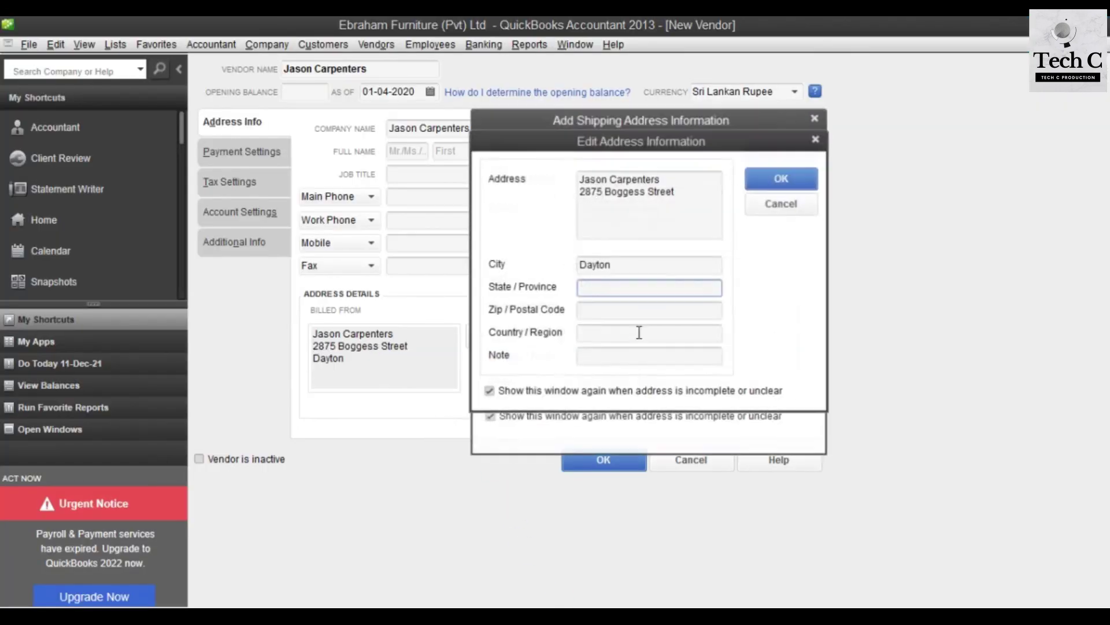
pyautogui.click(778, 151)
pyautogui.click(795, 187)
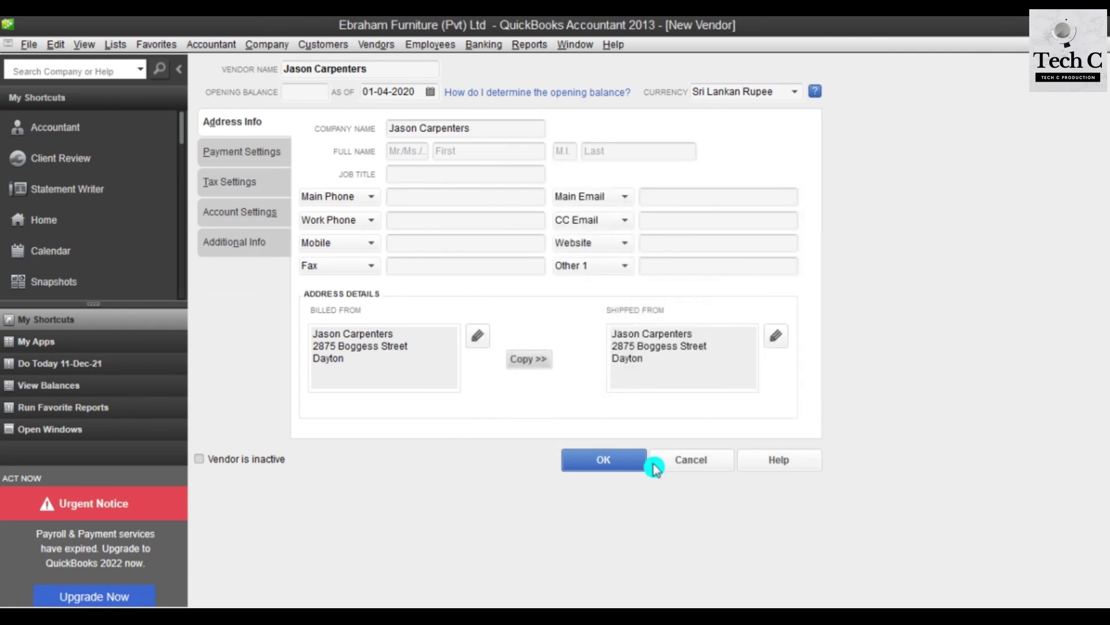
pyautogui.click(614, 461)
pyautogui.click(246, 66)
pyautogui.click(243, 82)
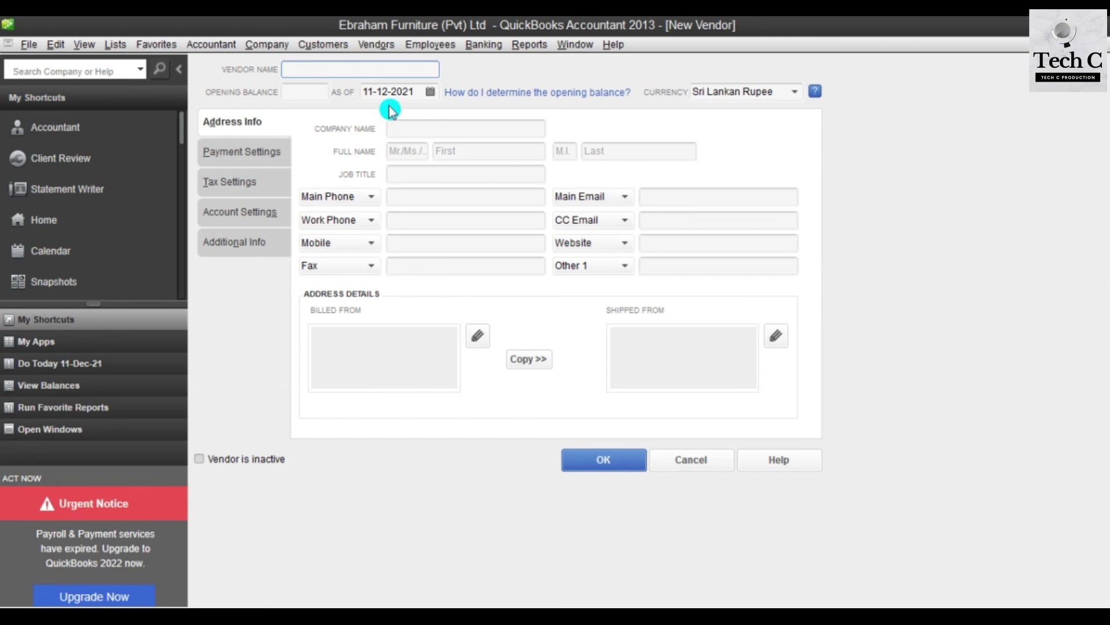
# Step: Set the third vendor's date to 01-04-2020 and its company name to Murley Furniture Ltd
pyautogui.click(421, 86)
pyautogui.write('01/04/2')
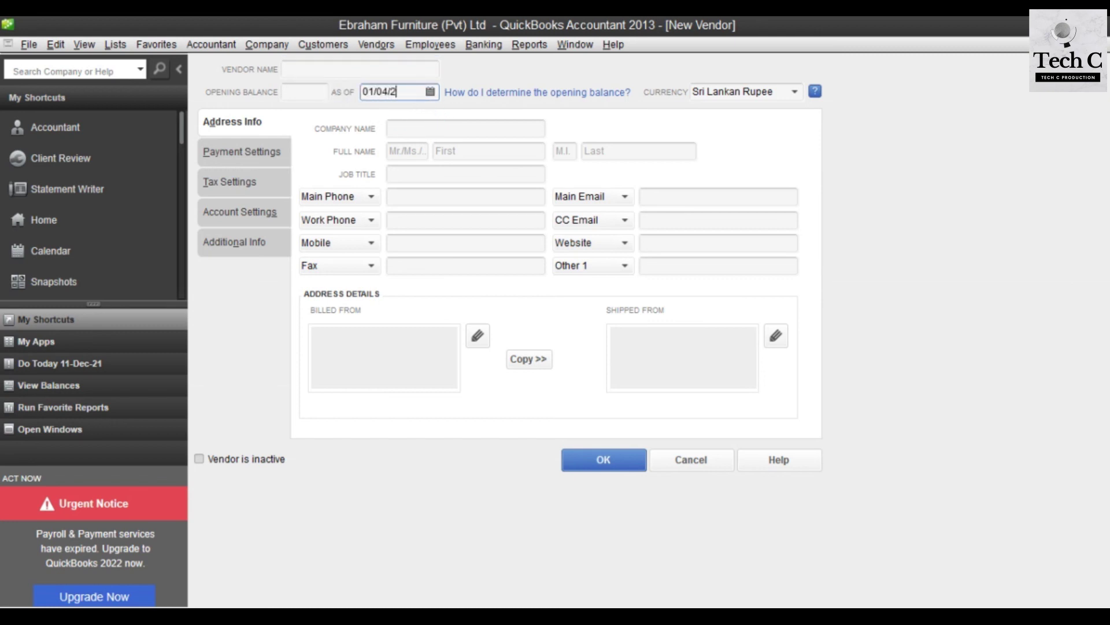
pyautogui.press('Tab')
pyautogui.press('Tab')
pyautogui.press('Tab')
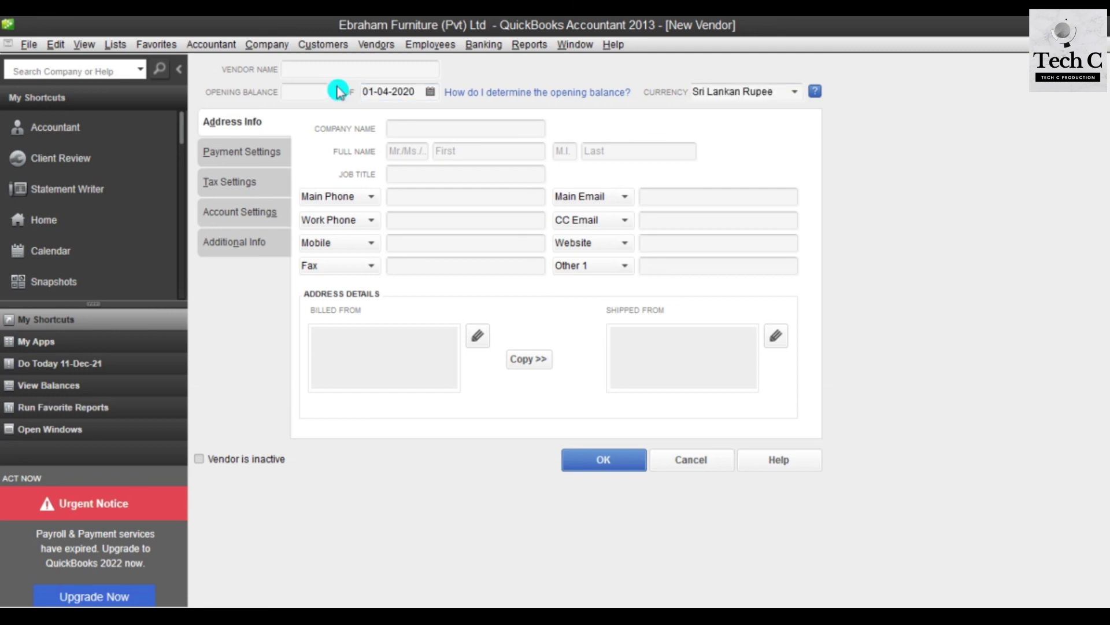
pyautogui.moveTo(538, 616)
pyautogui.click(538, 555)
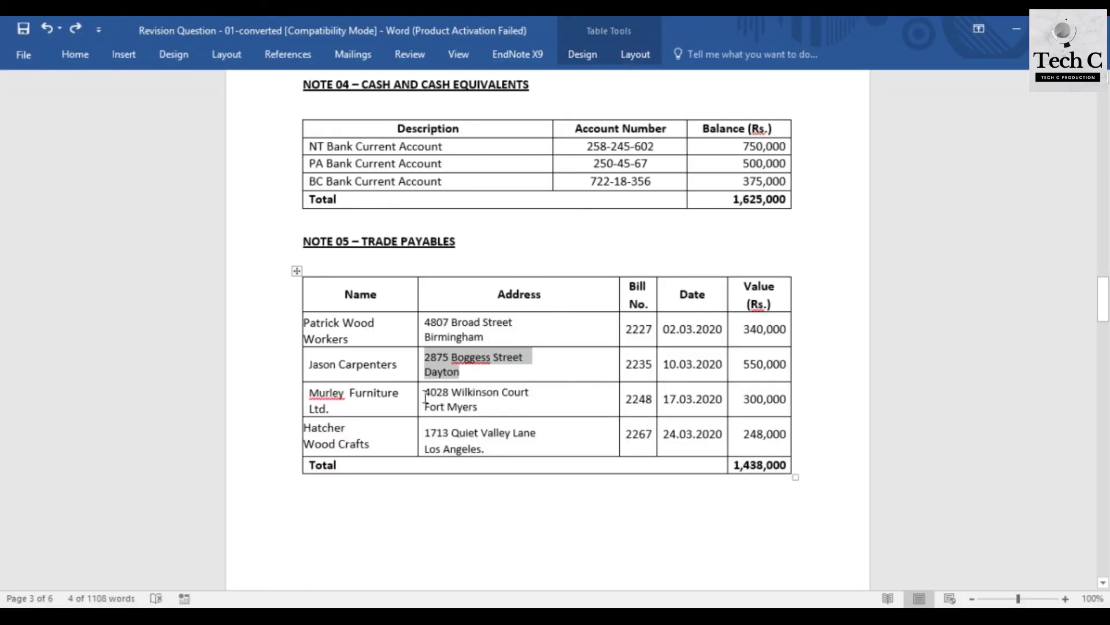
pyautogui.moveTo(375, 409); pyautogui.dragTo(307, 392)
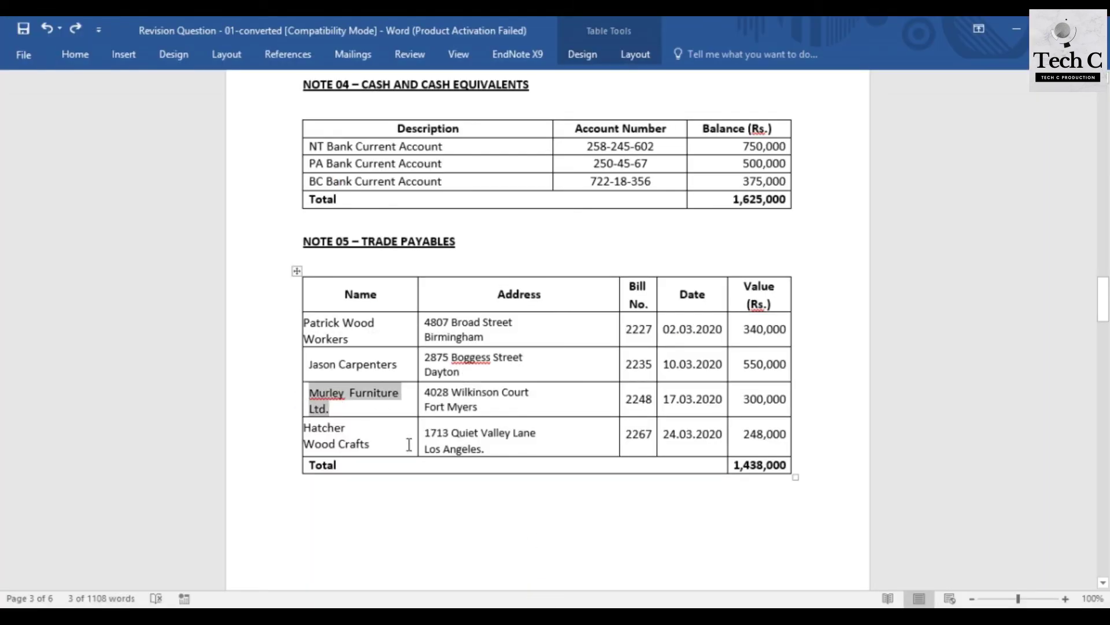
pyautogui.click(537, 490)
pyautogui.hotkey('ctrl', 'v')
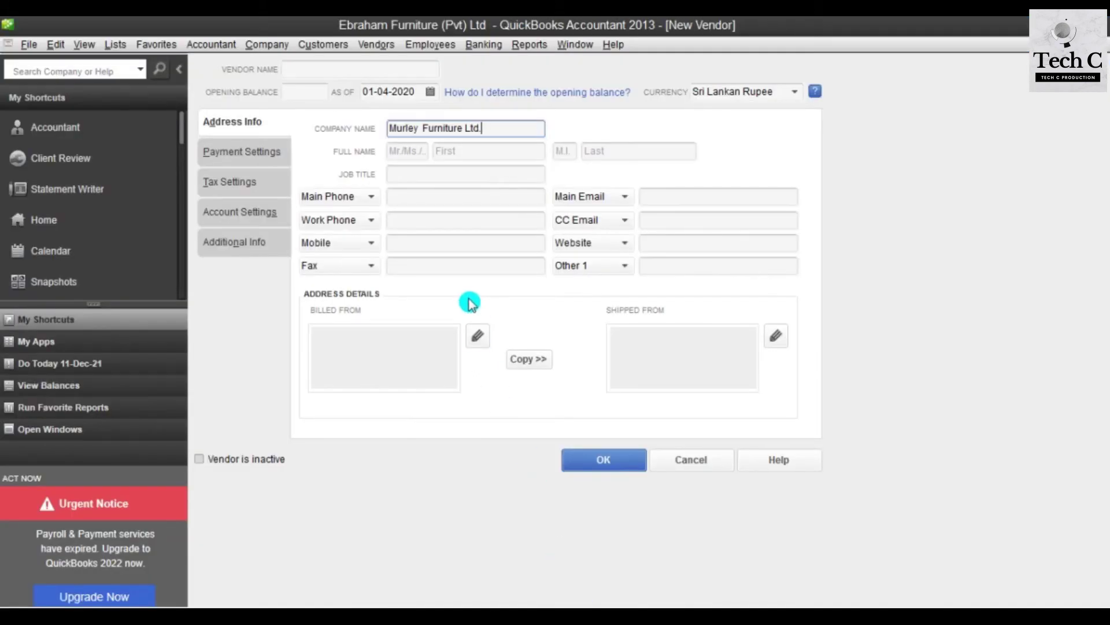
pyautogui.click(459, 343)
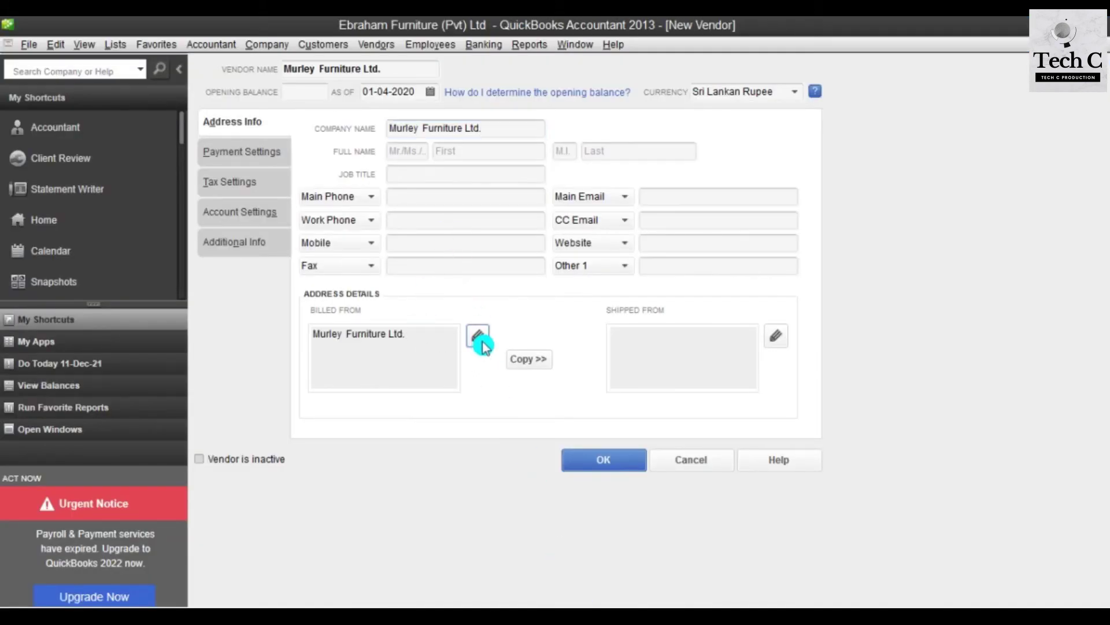
# Step: Add Murley's address from the note as billing and shipping, and save the vendor
pyautogui.moveTo(568, 616)
pyautogui.click(568, 549)
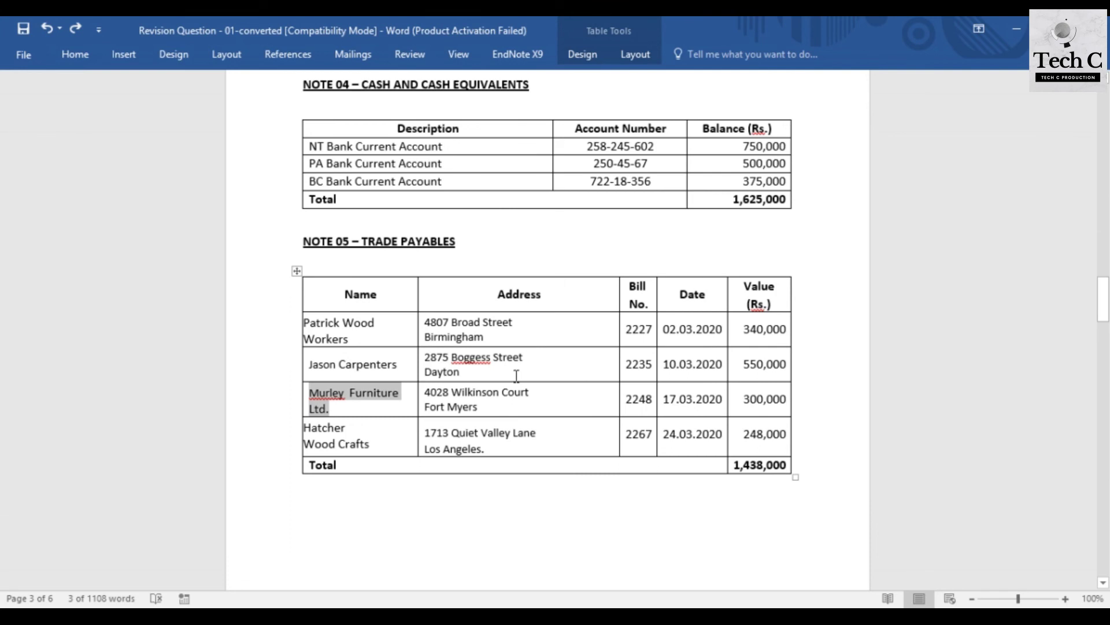
pyautogui.moveTo(507, 409); pyautogui.dragTo(433, 398)
pyautogui.moveTo(539, 616)
pyautogui.click(539, 549)
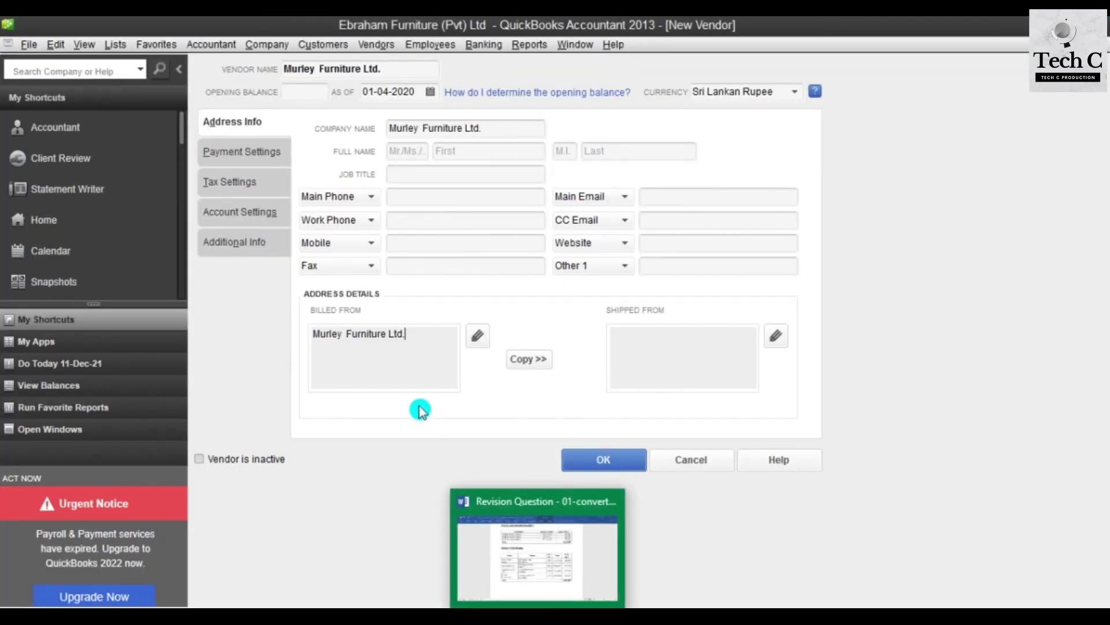
pyautogui.hotkey('ctrl', 'v')
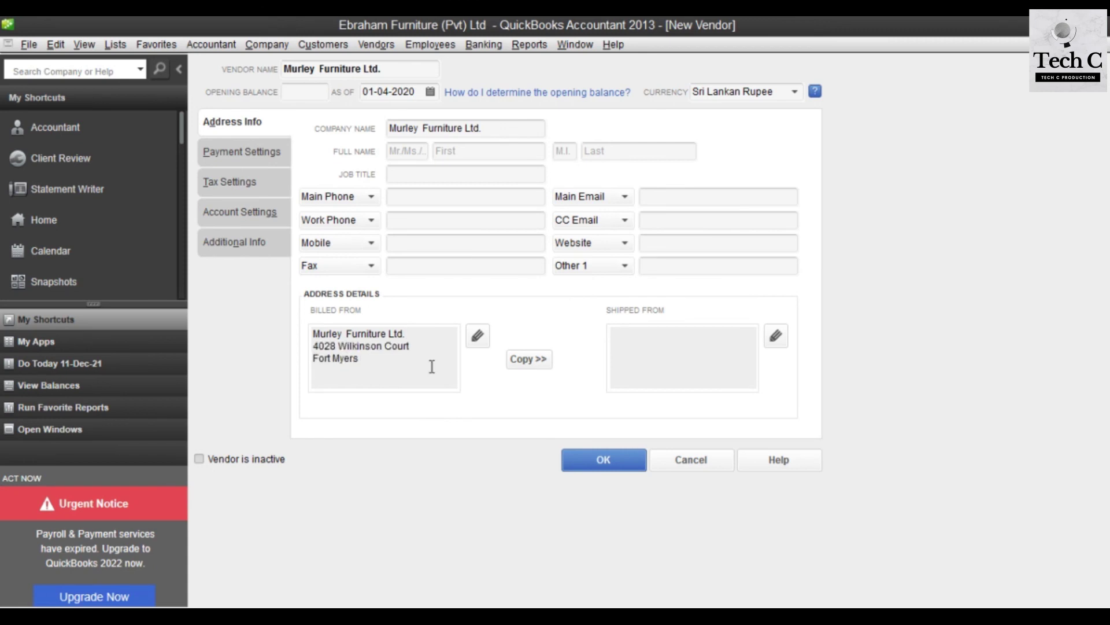
pyautogui.click(517, 359)
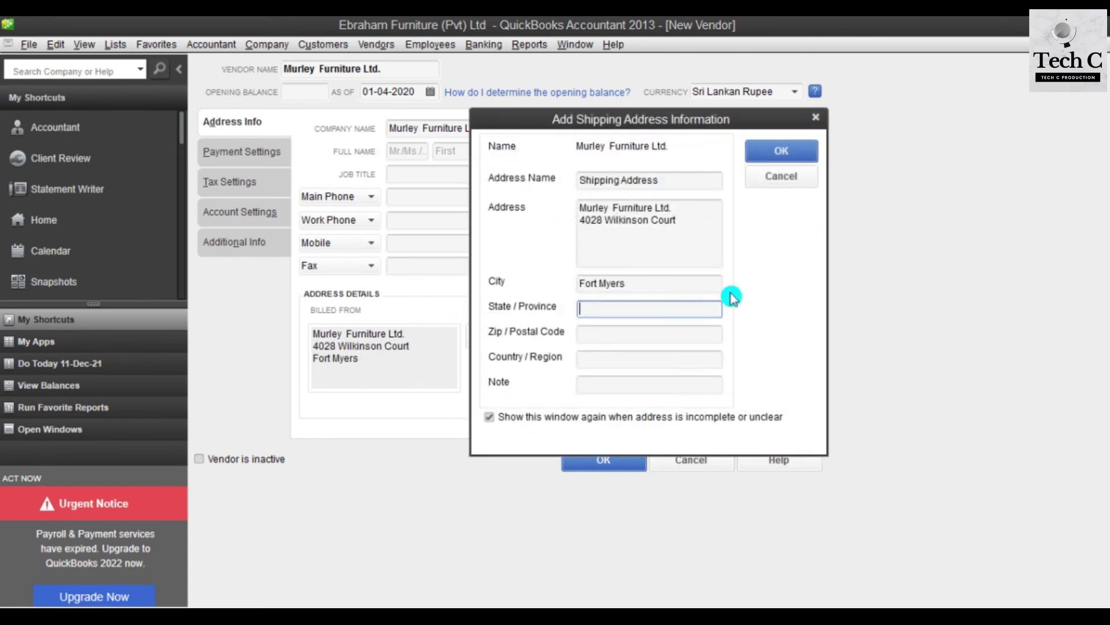
pyautogui.click(786, 158)
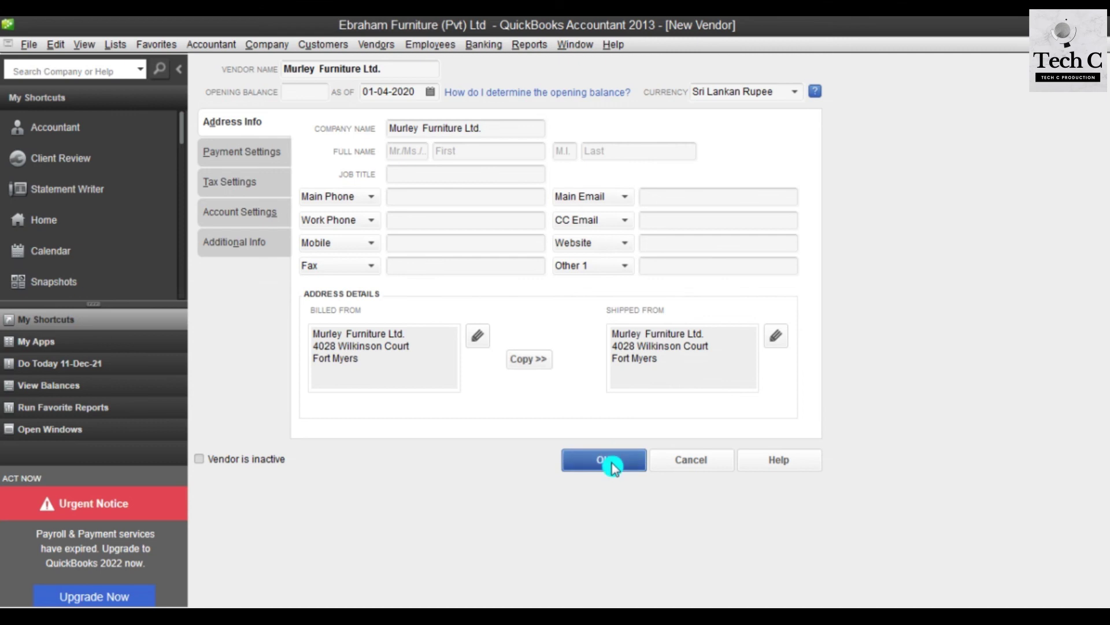
pyautogui.click(613, 467)
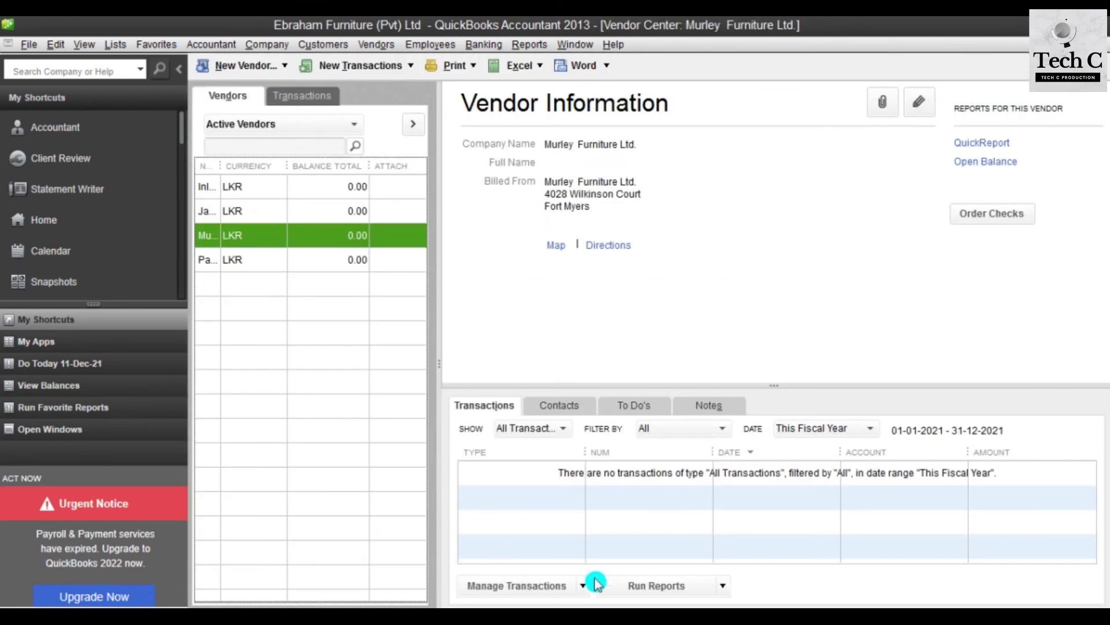
# Step: Start a new vendor named 'Hatcher' with an as-of date of 01-04-2020
pyautogui.click(566, 541)
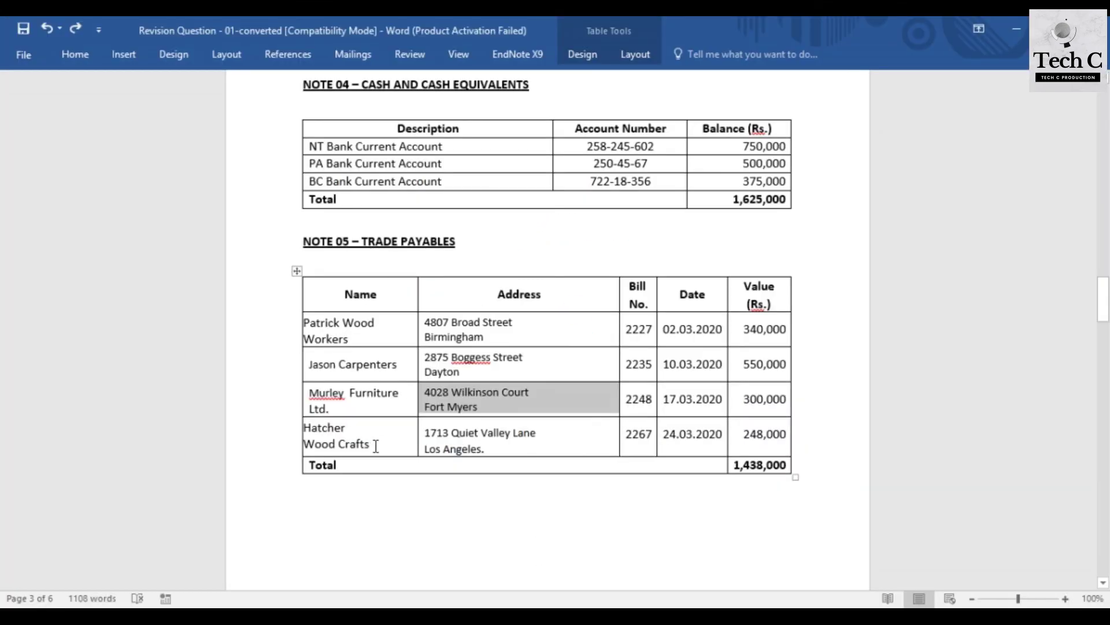
pyautogui.moveTo(376, 445); pyautogui.dragTo(305, 427)
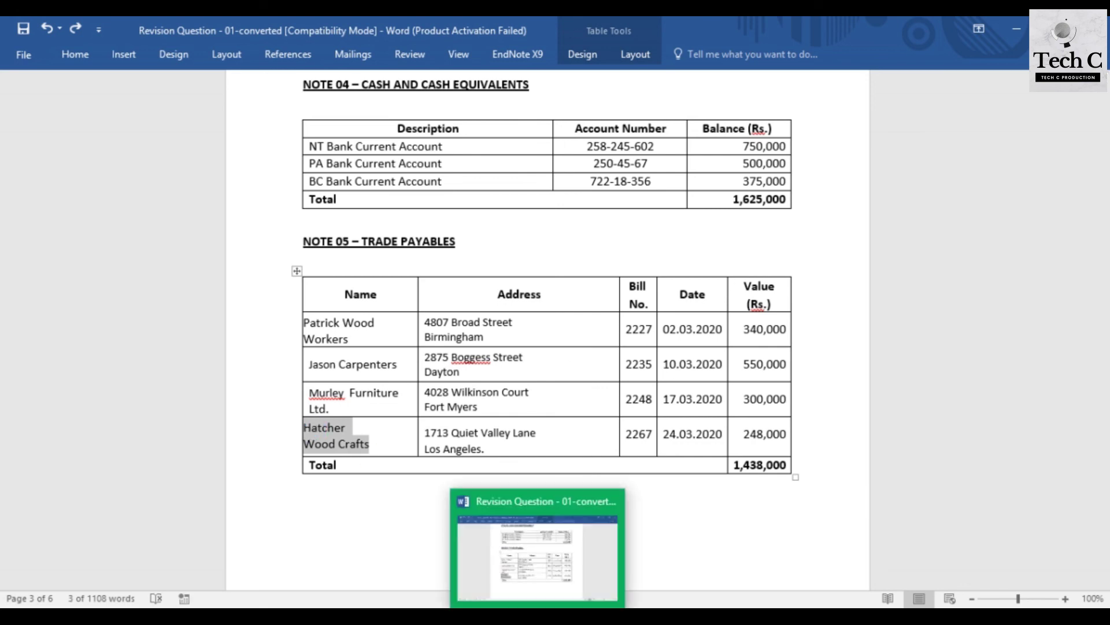
pyautogui.click(555, 616)
pyautogui.click(240, 65)
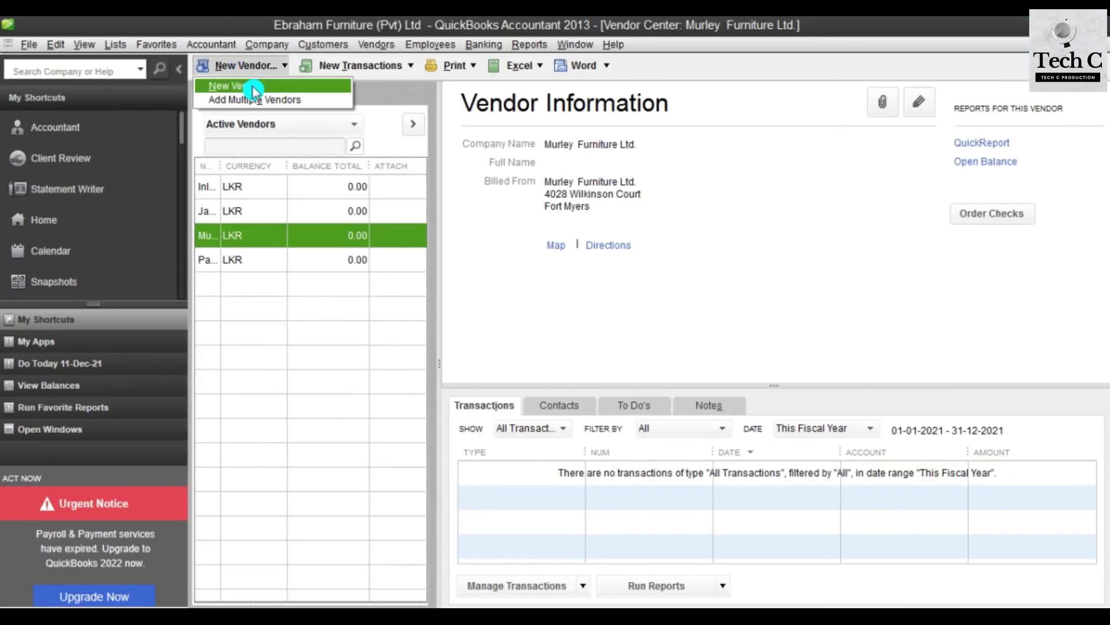
pyautogui.click(253, 88)
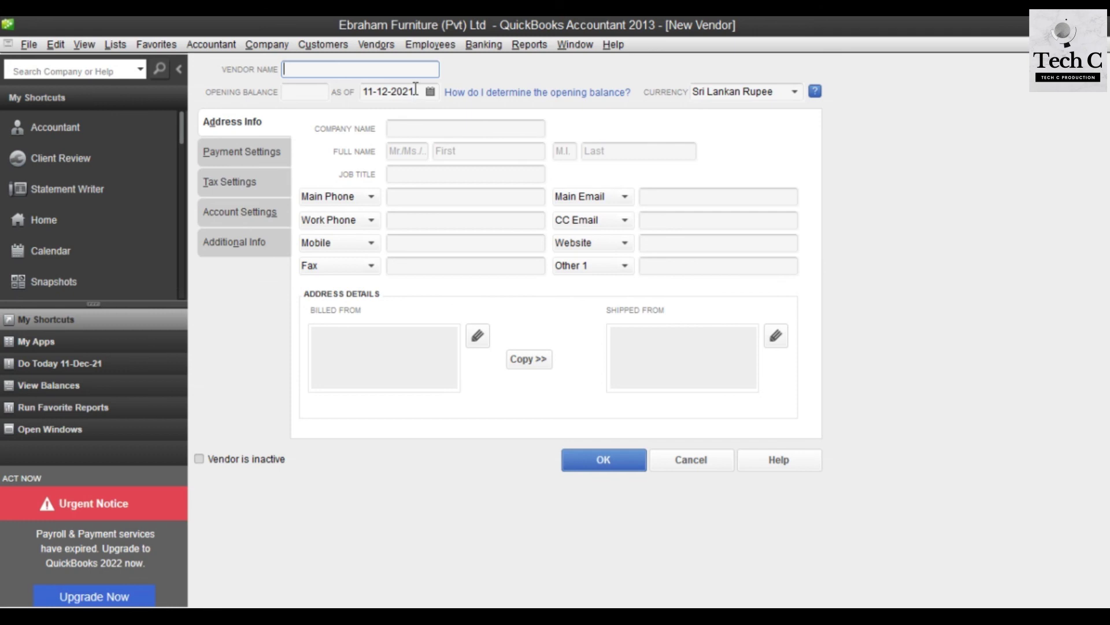
pyautogui.click(409, 129)
pyautogui.write('Hatcher')
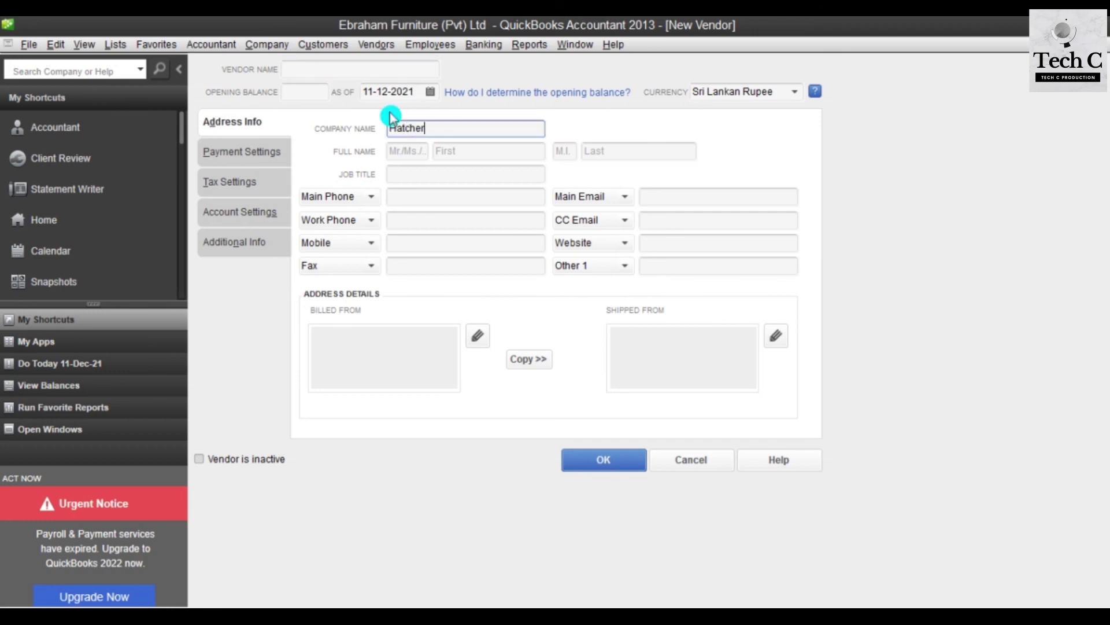
pyautogui.click(417, 93)
pyautogui.moveTo(402, 94); pyautogui.dragTo(364, 95)
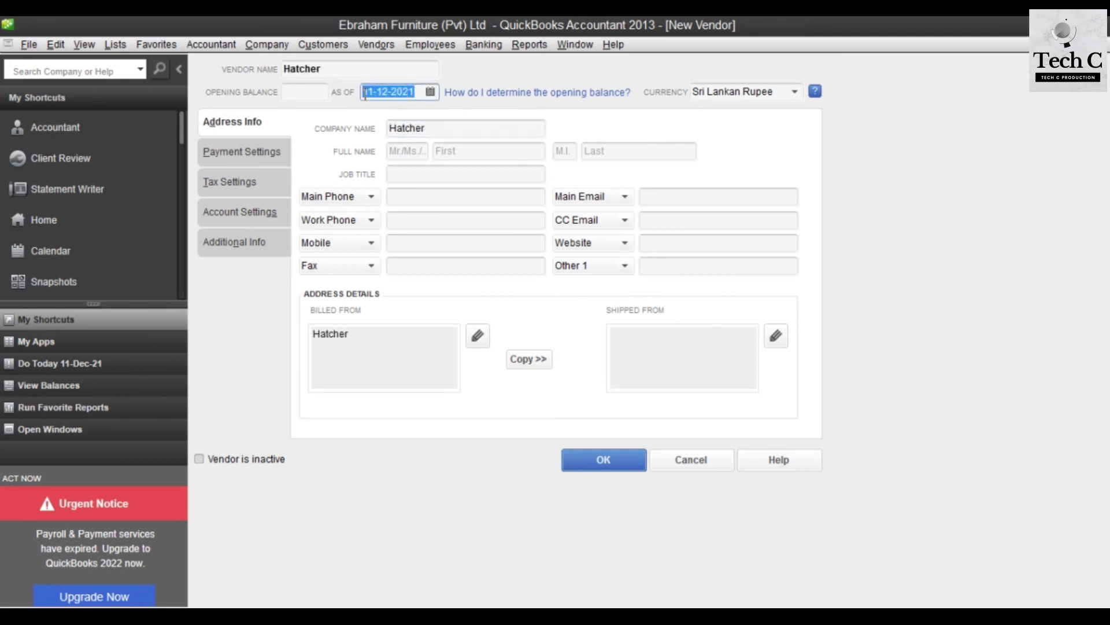
pyautogui.write('01/04/2020')
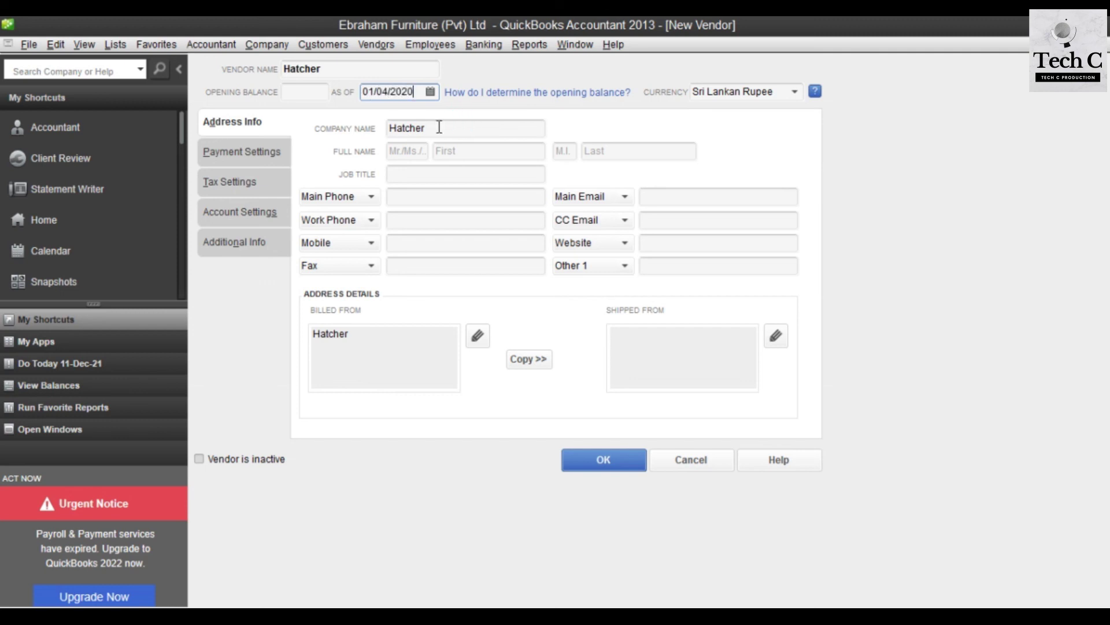
pyautogui.click(437, 128)
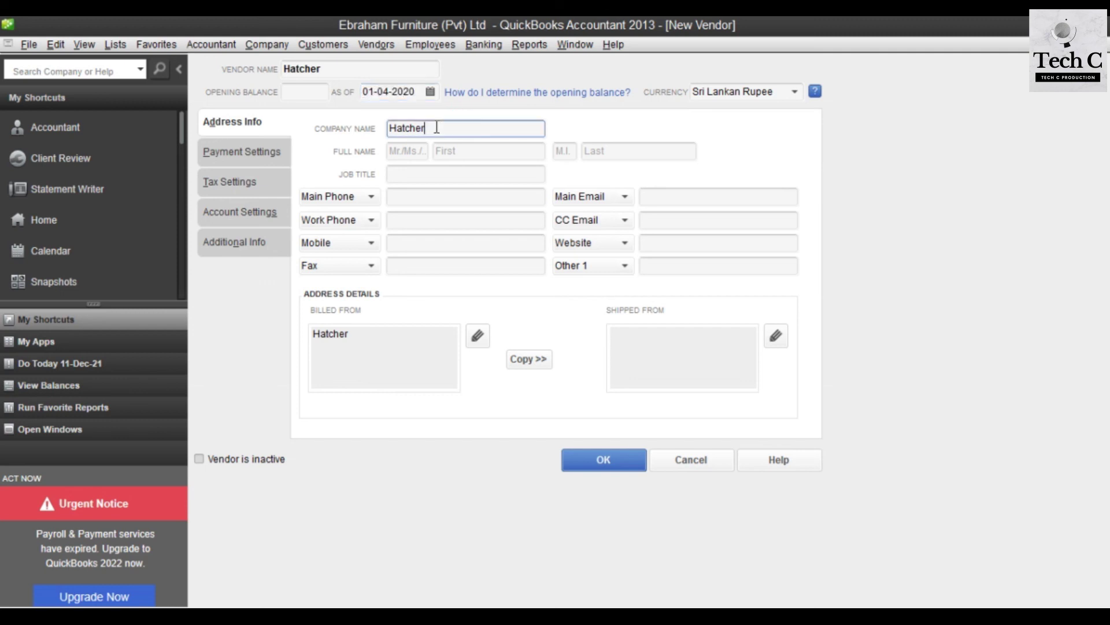
# Step: Complete the company name as Hatcher Wood Crafts using the text from the note
pyautogui.moveTo(436, 127); pyautogui.dragTo(366, 124)
pyautogui.click(367, 124)
pyautogui.click(524, 607)
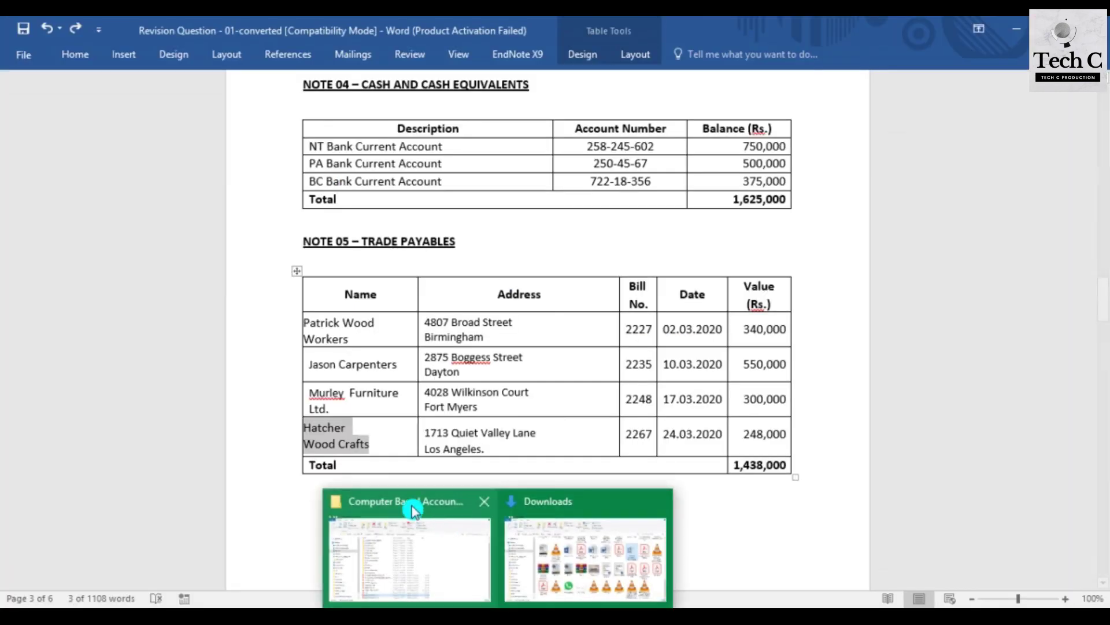
pyautogui.moveTo(376, 444); pyautogui.dragTo(306, 445)
pyautogui.hotkey('ctrl', 'c')
pyautogui.click(560, 585)
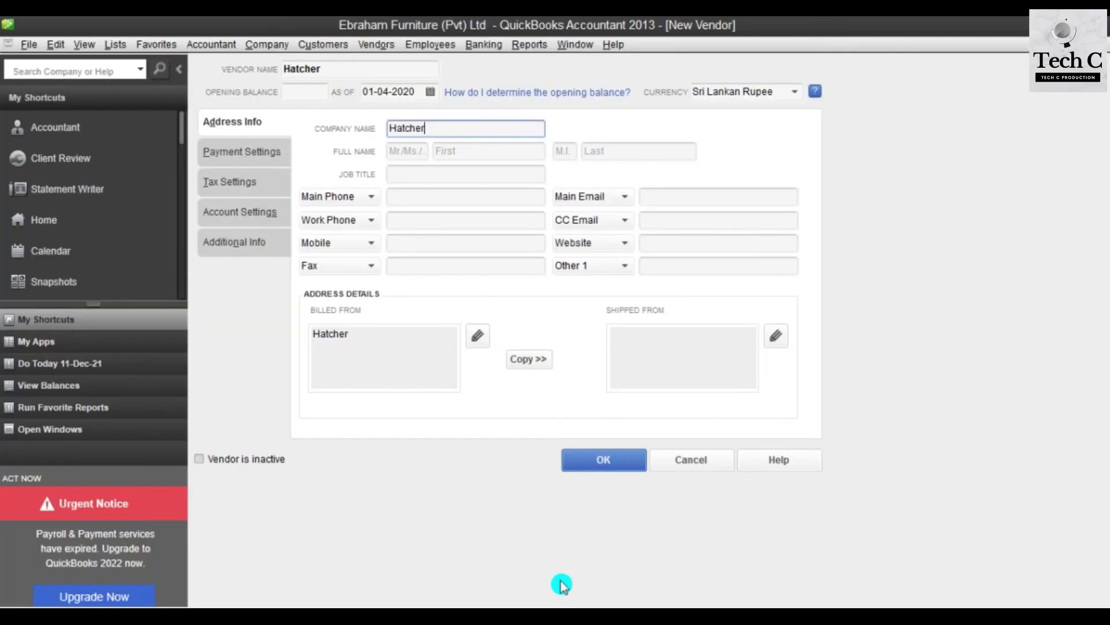
pyautogui.click(432, 124)
pyautogui.hotkey('ctrl', 'v')
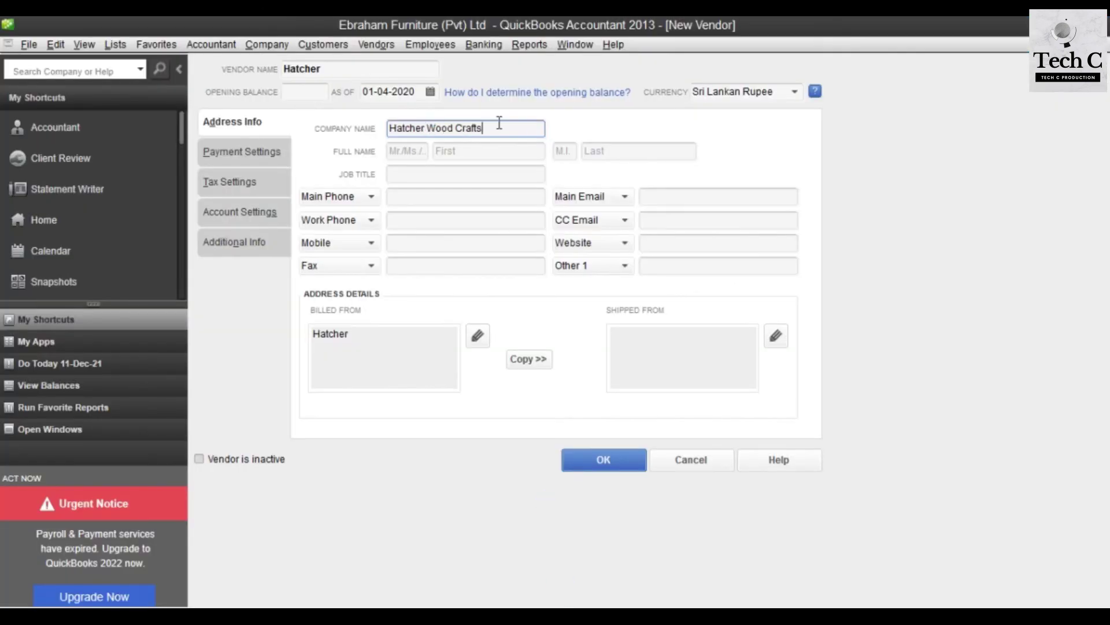
# Step: Replace the billing address's first line with the name Hatcher Wood Crafts
pyautogui.click(427, 335)
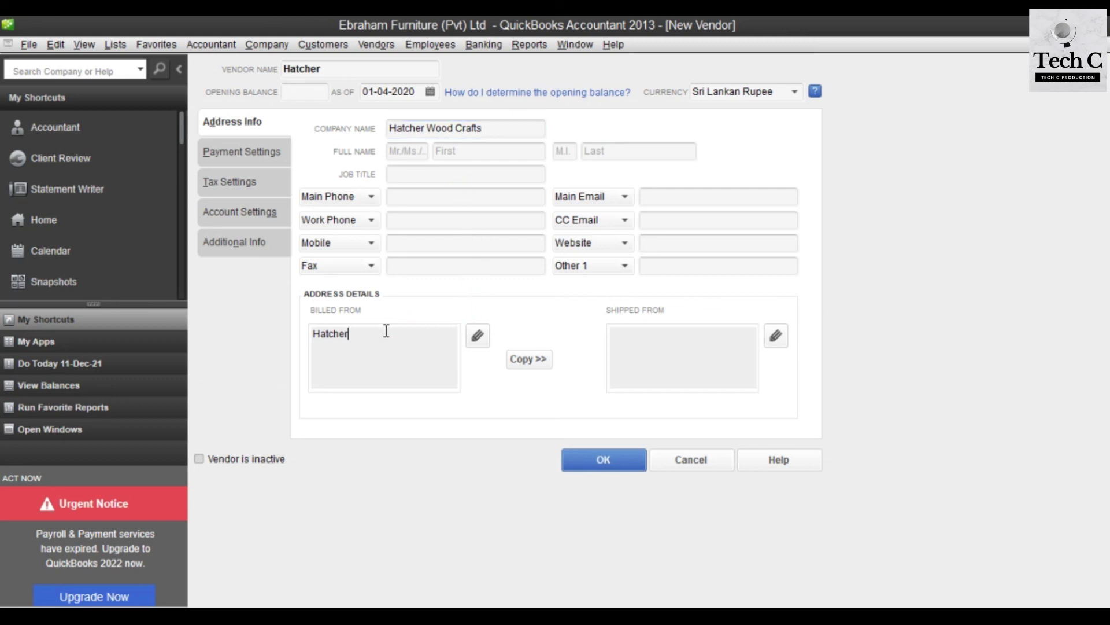
pyautogui.moveTo(376, 331); pyautogui.dragTo(310, 333)
pyautogui.press('BackSpace')
pyautogui.click(508, 129)
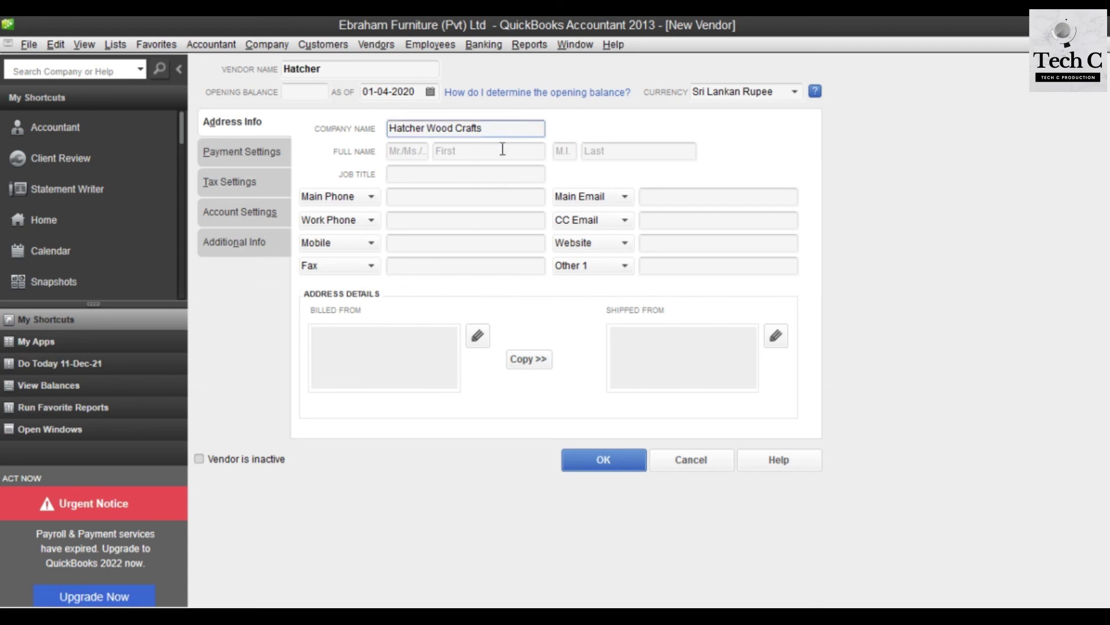
pyautogui.click(456, 331)
pyautogui.moveTo(515, 126); pyautogui.dragTo(382, 126)
pyautogui.hotkey('ctrl', 'c')
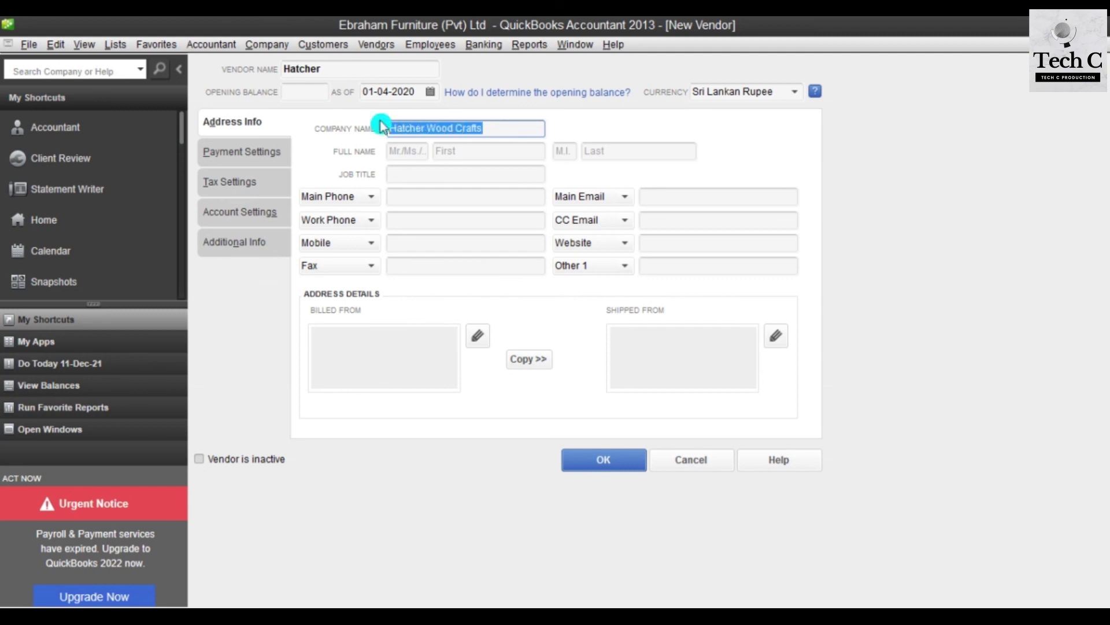
pyautogui.click(368, 335)
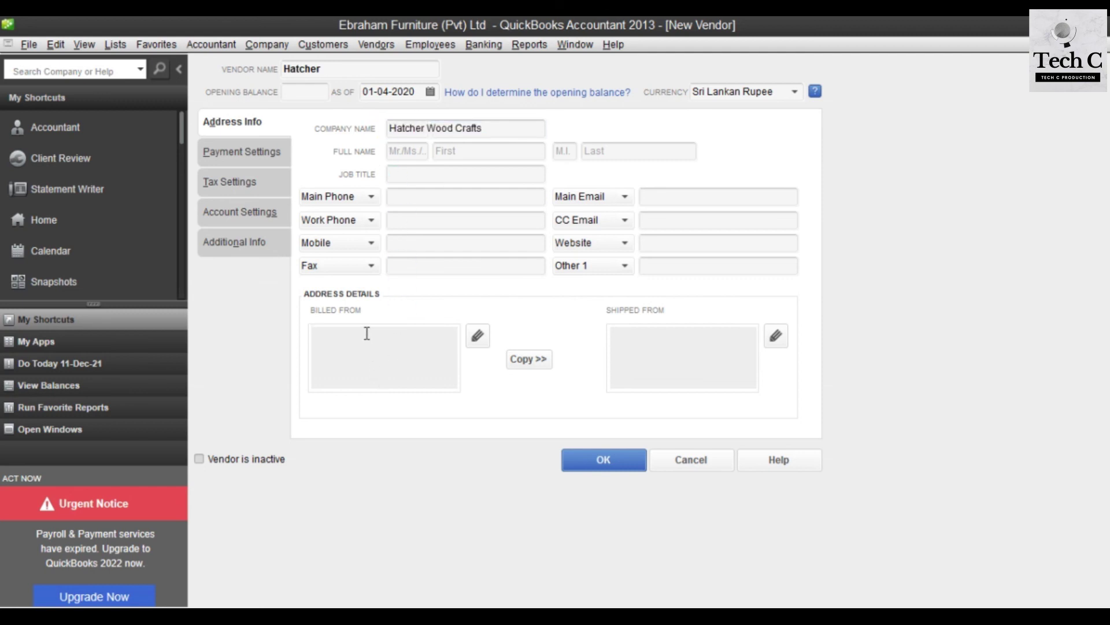
pyautogui.hotkey('ctrl', 'v')
# Step: Add the Los Angeles address as billing and shipping, and save Hatcher Wood Crafts
pyautogui.moveTo(538, 616)
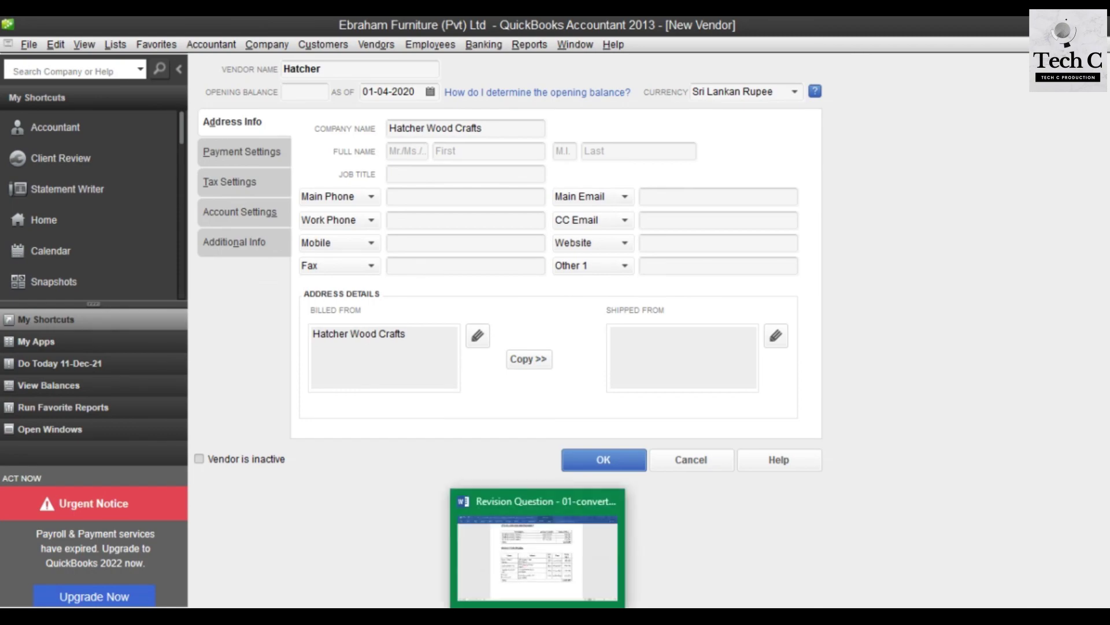
pyautogui.click(538, 549)
pyautogui.moveTo(501, 451); pyautogui.dragTo(421, 435)
pyautogui.moveTo(577, 616)
pyautogui.click(577, 549)
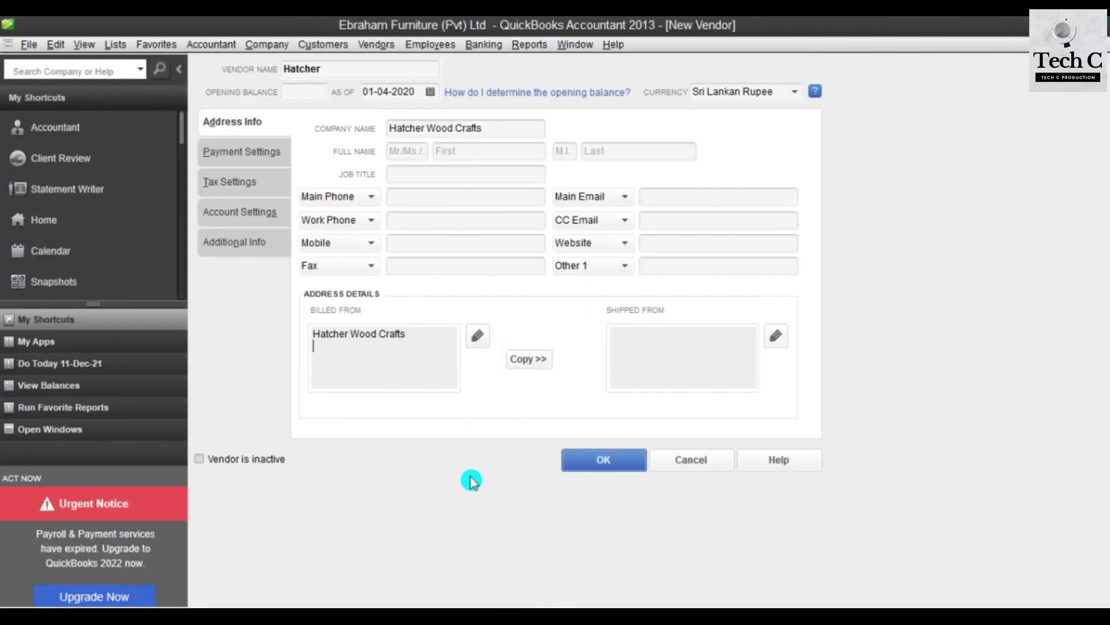
pyautogui.hotkey('ctrl', 'v')
pyautogui.click(527, 359)
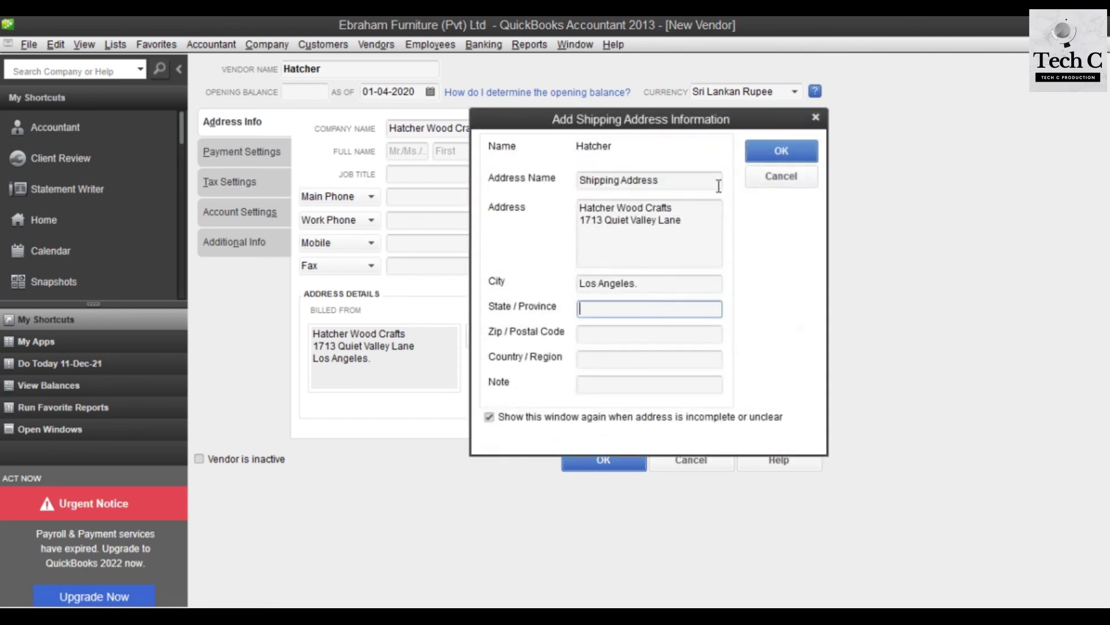
pyautogui.click(764, 158)
pyautogui.click(778, 178)
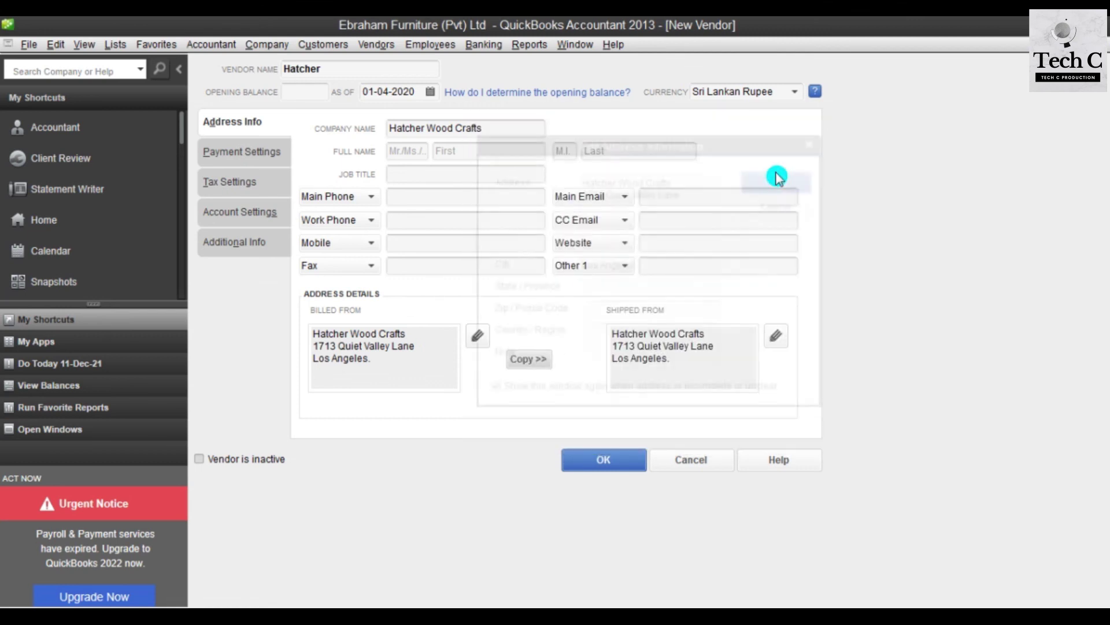
pyautogui.click(629, 464)
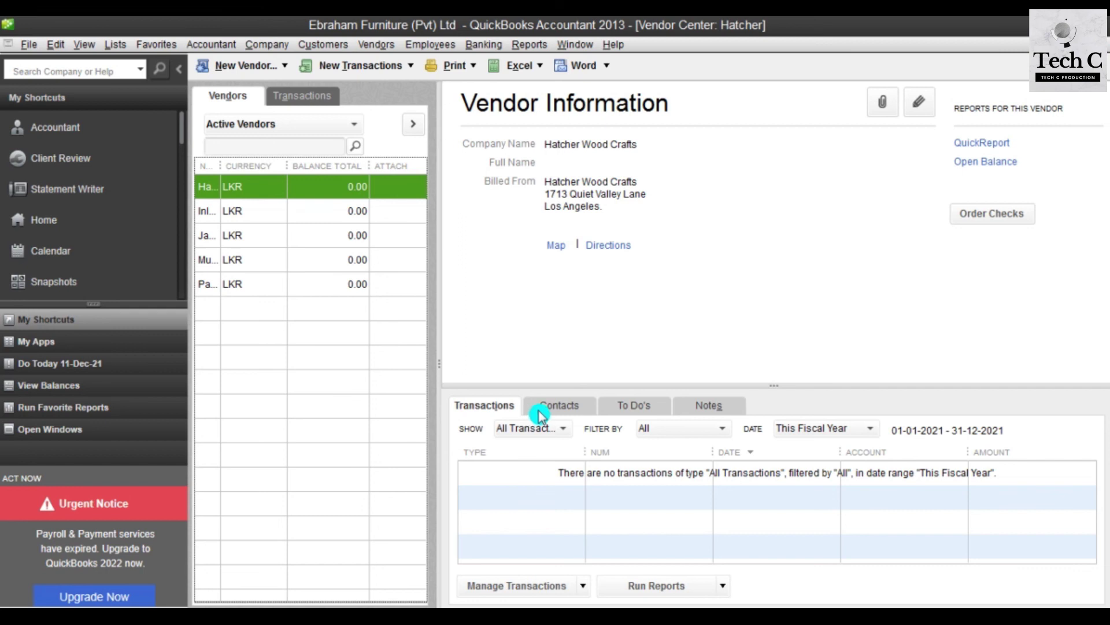
# Step: Go from the Vendor Center to the Home page, briefly reopen the vendor list, then return Home
pyautogui.click(51, 223)
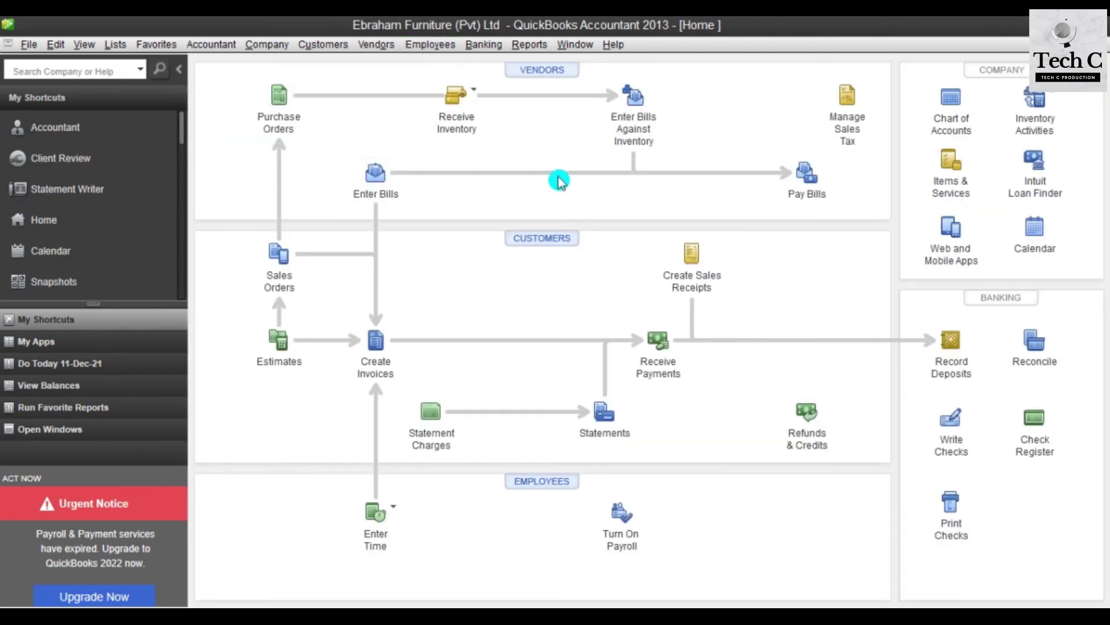
pyautogui.click(547, 70)
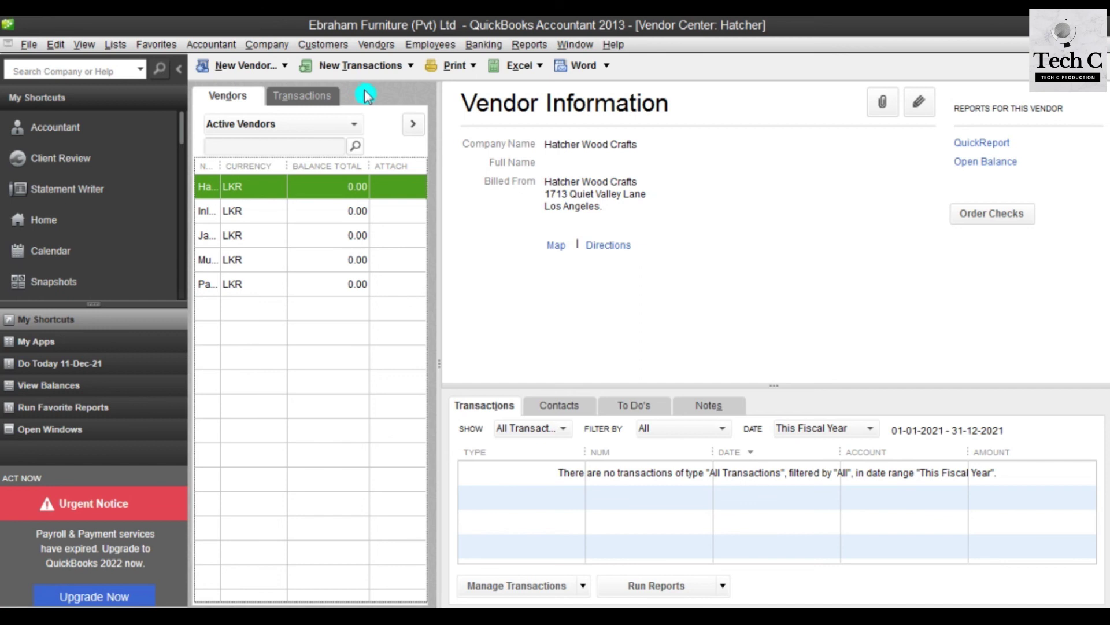
pyautogui.click(56, 228)
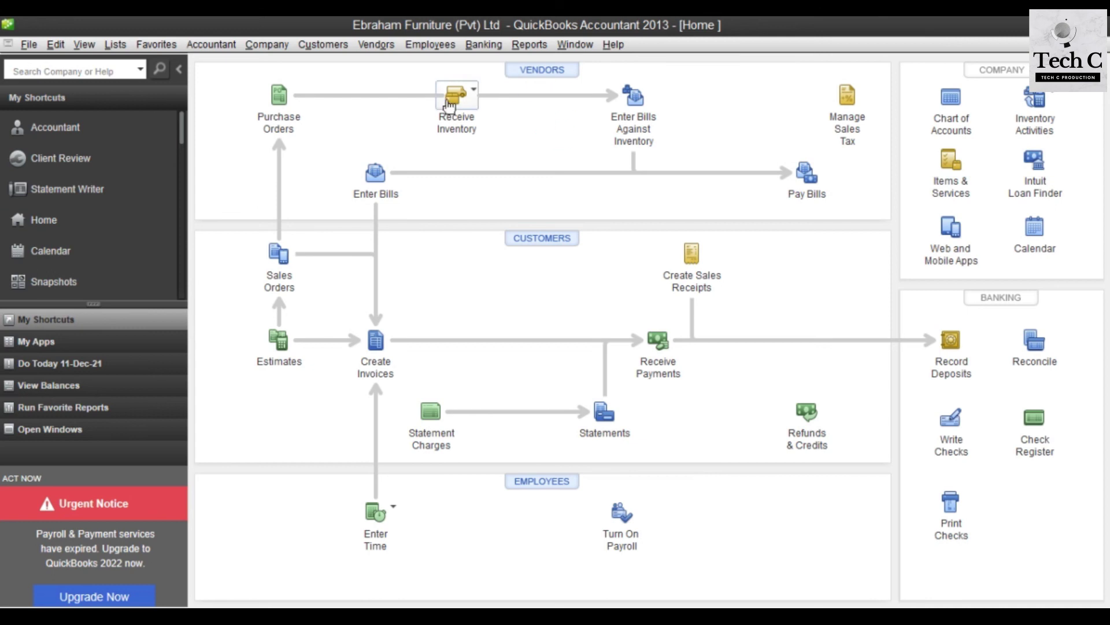
pyautogui.click(377, 186)
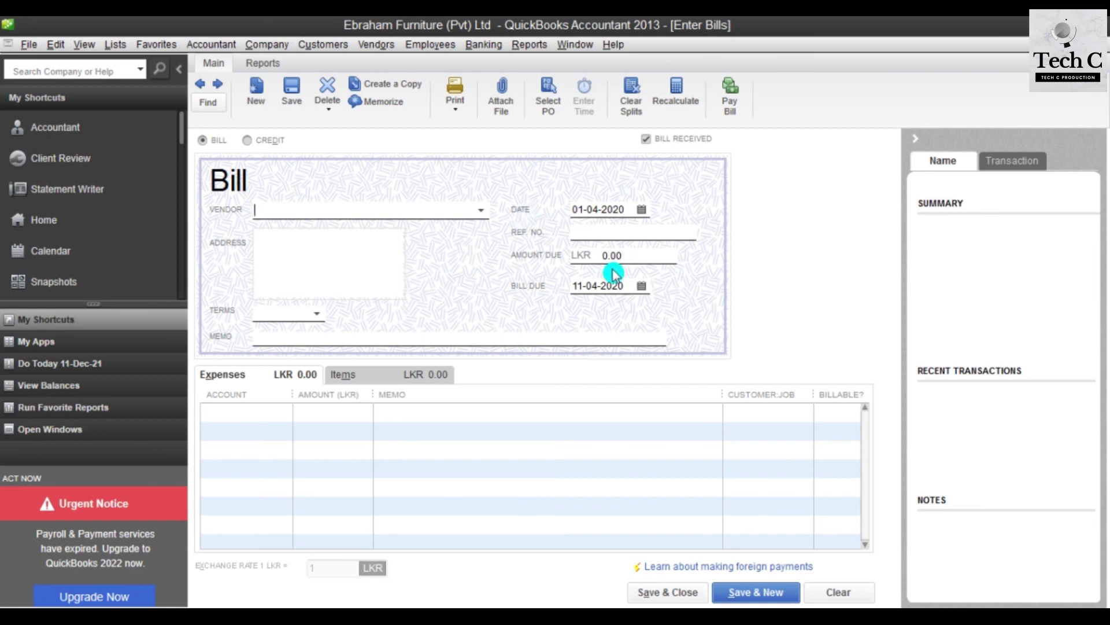
pyautogui.moveTo(578, 606)
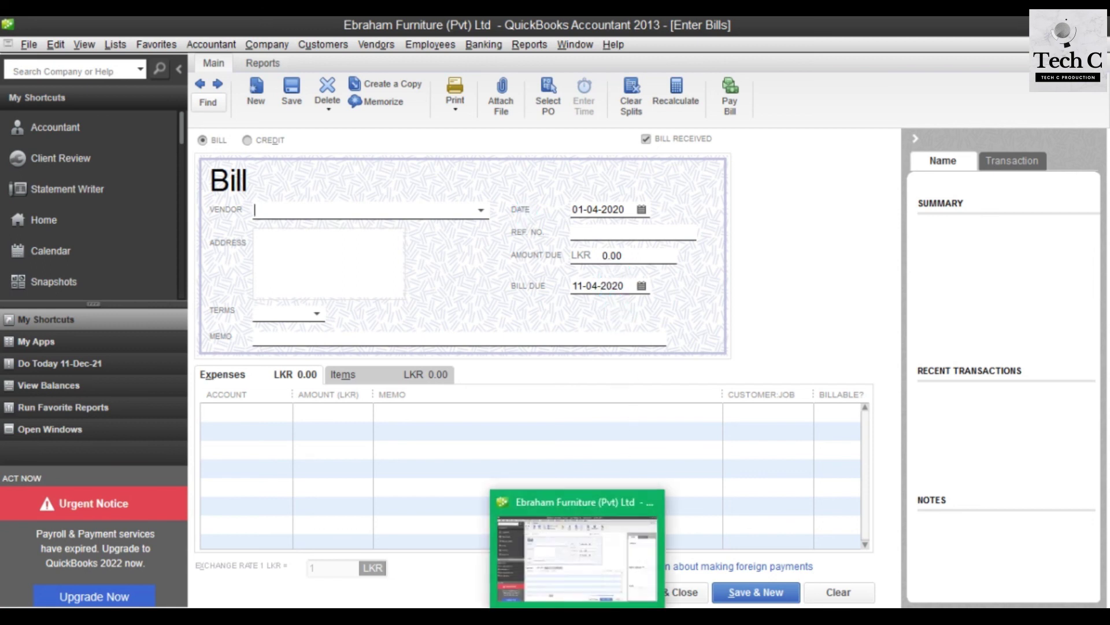
pyautogui.click(578, 538)
pyautogui.moveTo(348, 341); pyautogui.dragTo(301, 325)
pyautogui.moveTo(578, 606)
pyautogui.click(578, 538)
pyautogui.click(411, 224)
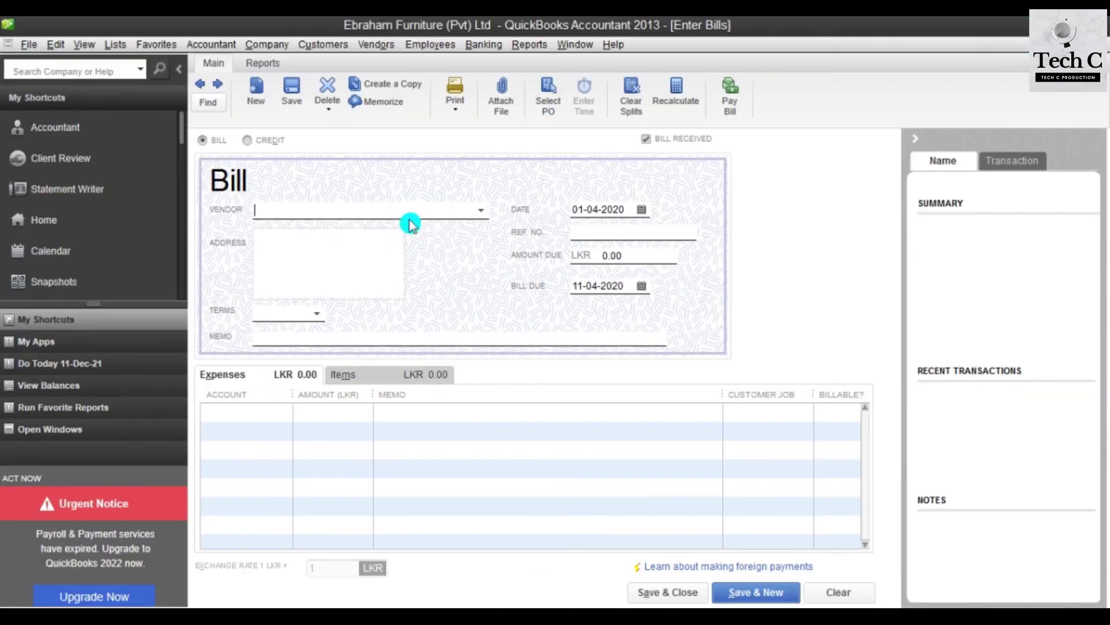
pyautogui.click(482, 211)
pyautogui.click(295, 344)
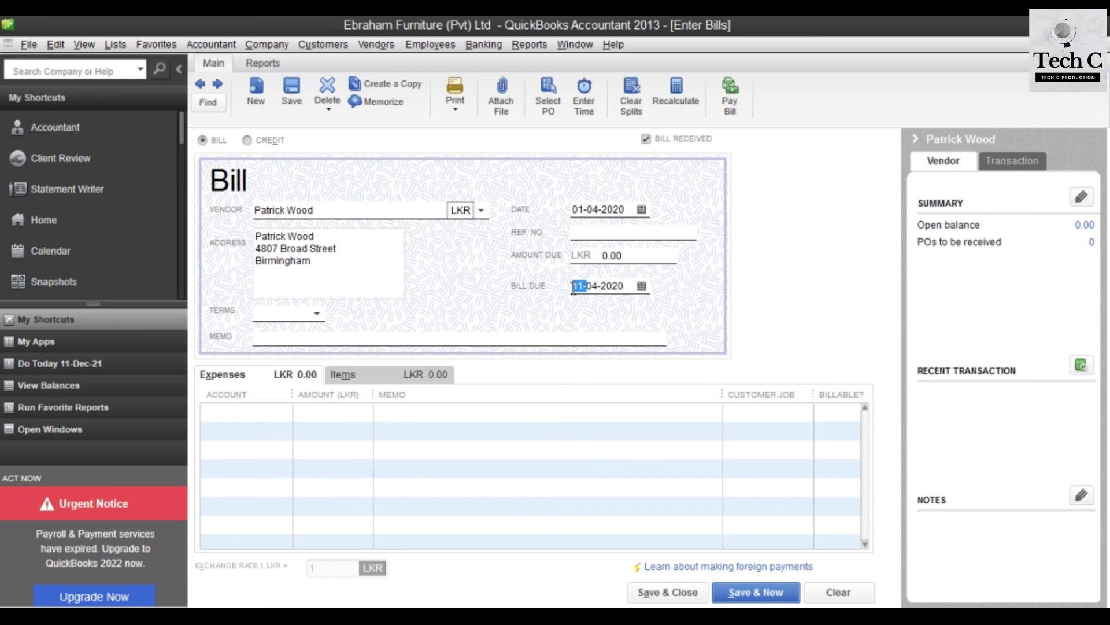
# Step: Set the bill's due date to 01-04-2020 and the reference number to 2227
pyautogui.write('01')
pyautogui.click(626, 231)
pyautogui.click(620, 228)
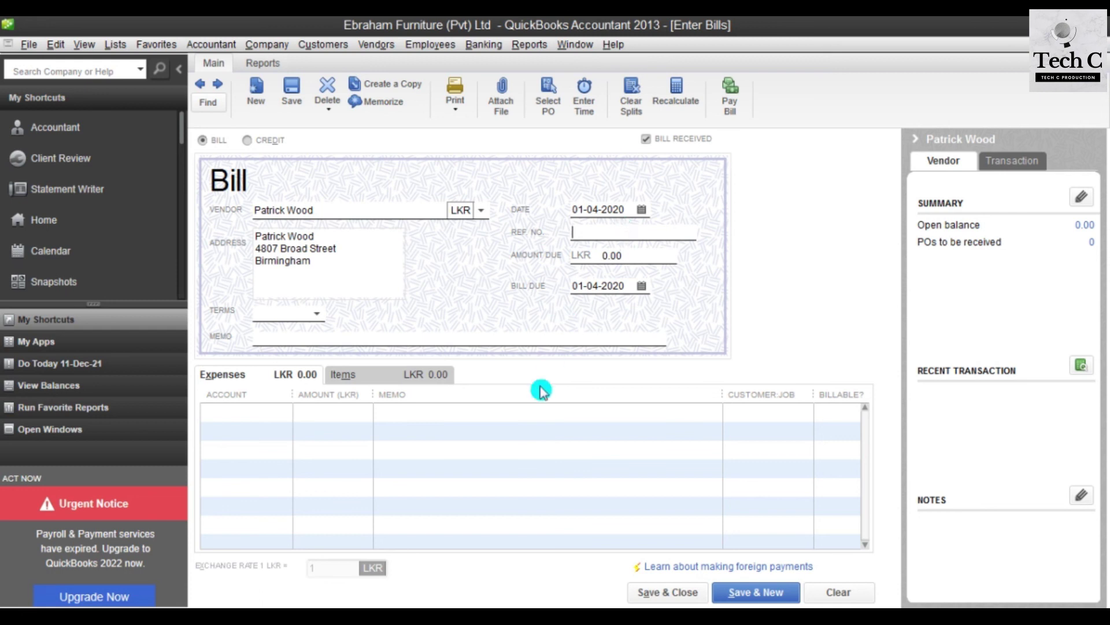
pyautogui.click(547, 564)
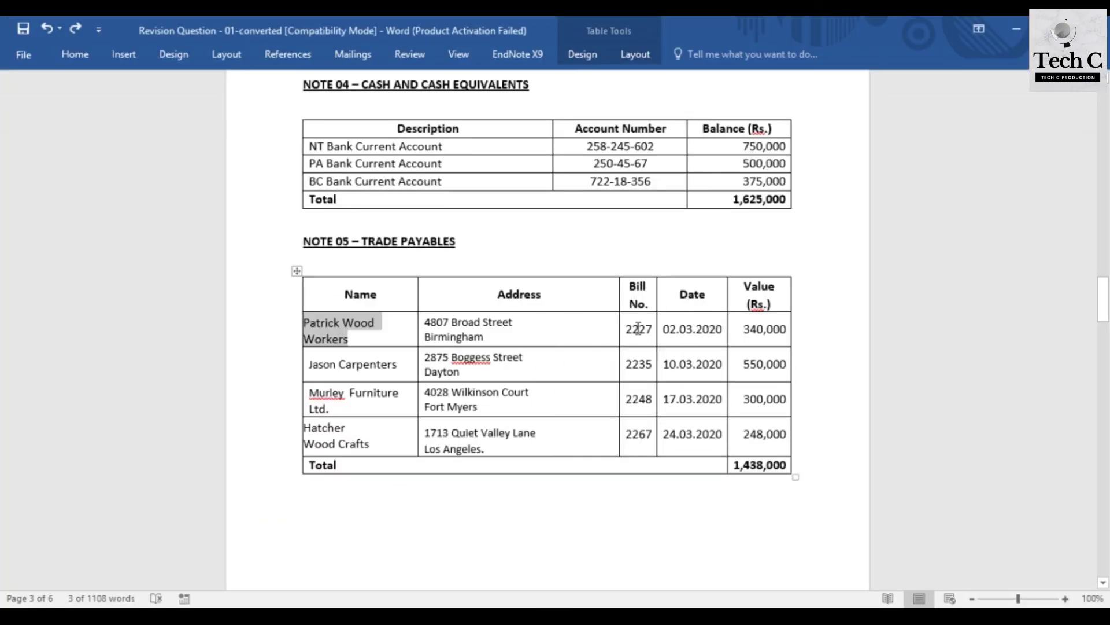
pyautogui.moveTo(626, 330); pyautogui.dragTo(652, 330)
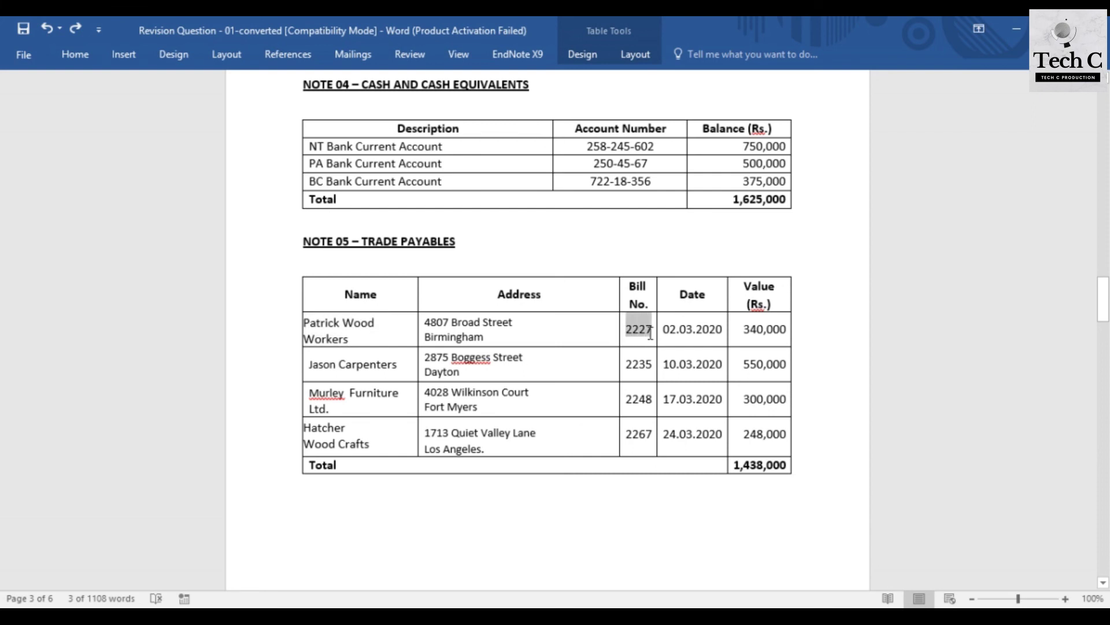
pyautogui.click(540, 543)
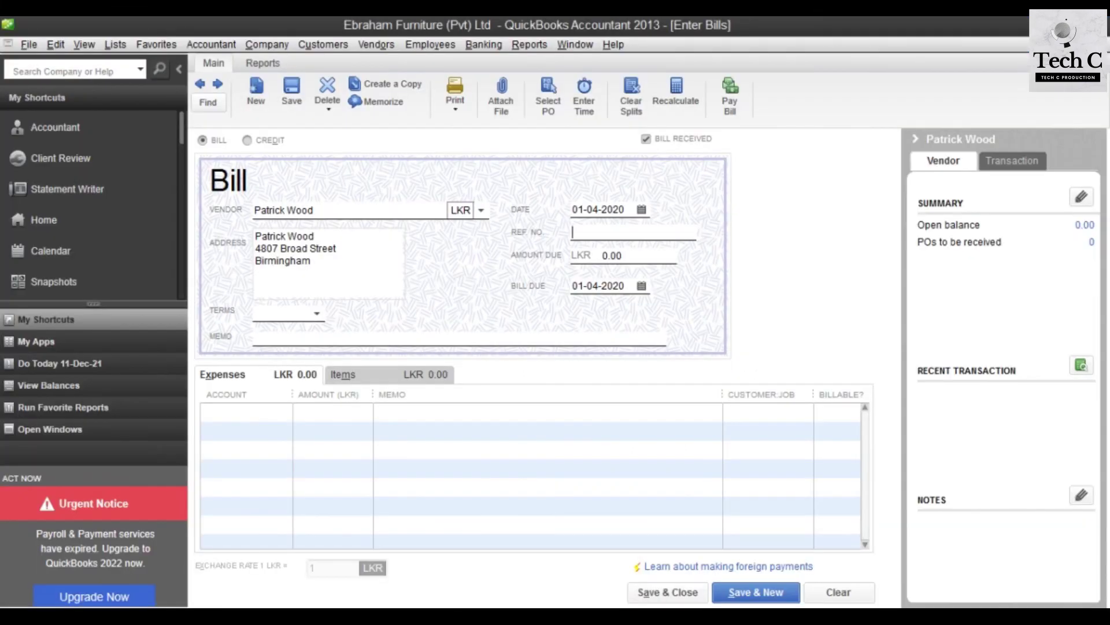
pyautogui.hotkey('ctrl', 'v')
# Step: Add an Opening Balance item line costing 340,000 and keep the new cost
pyautogui.click(351, 374)
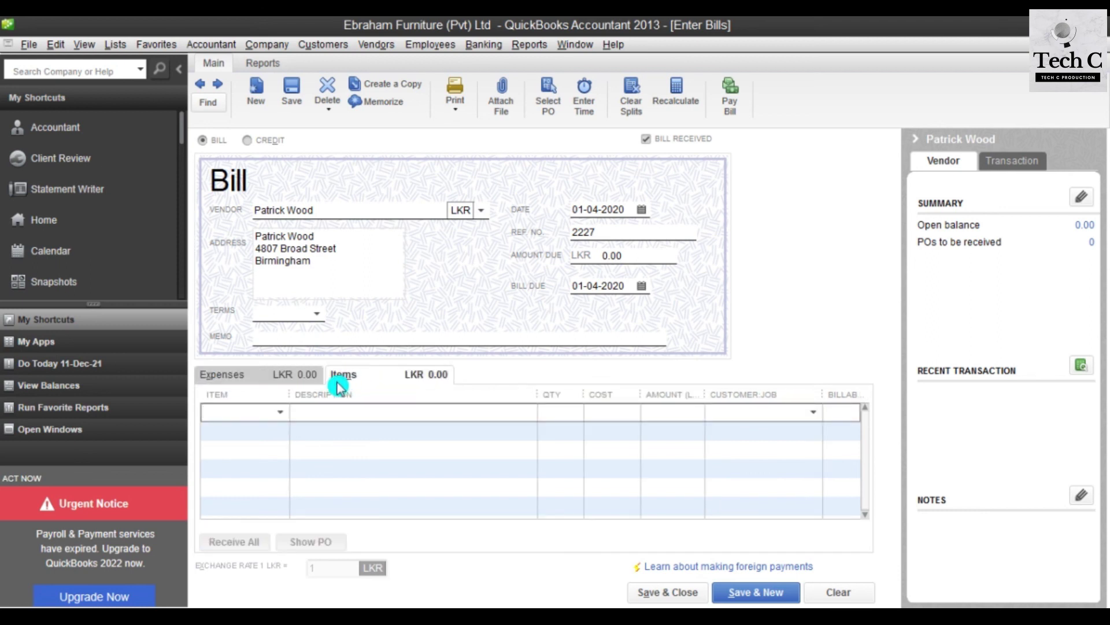
pyautogui.click(280, 412)
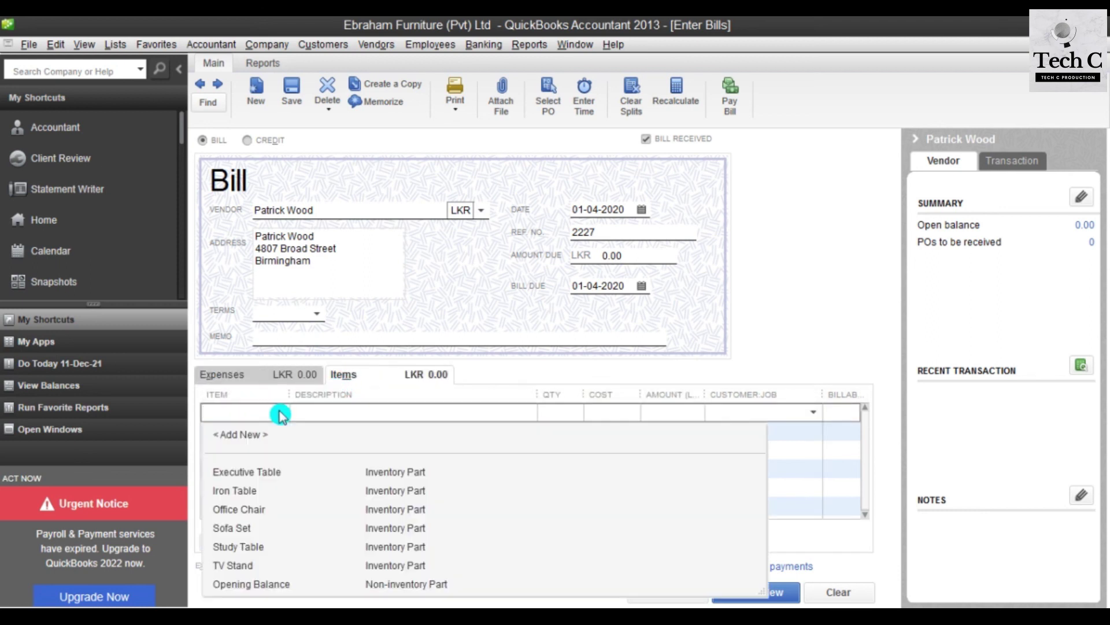
pyautogui.click(275, 584)
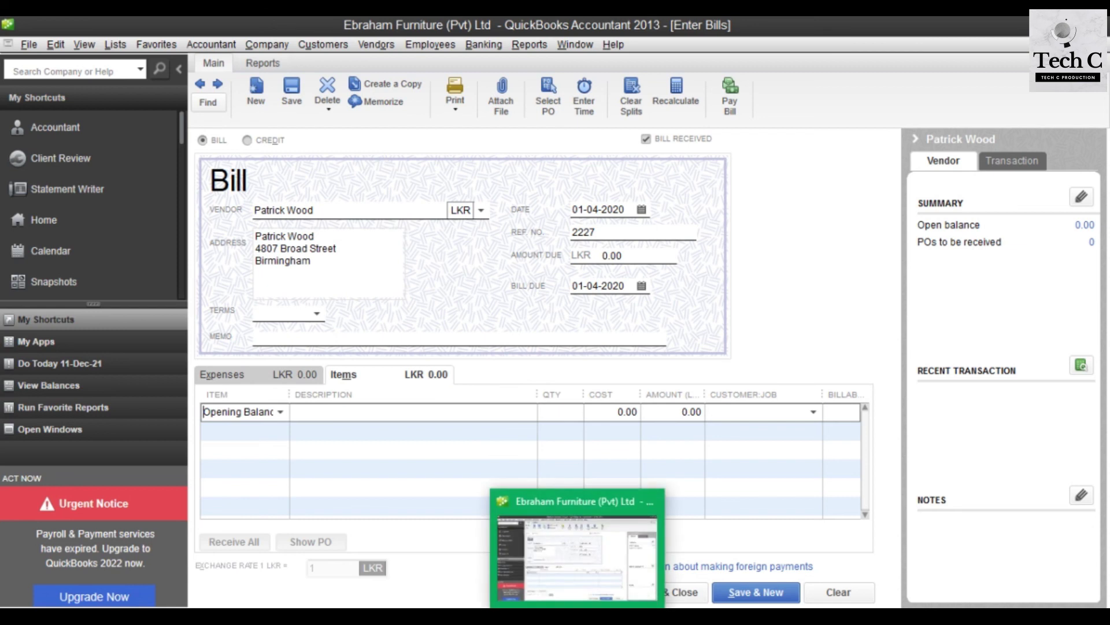
pyautogui.click(581, 616)
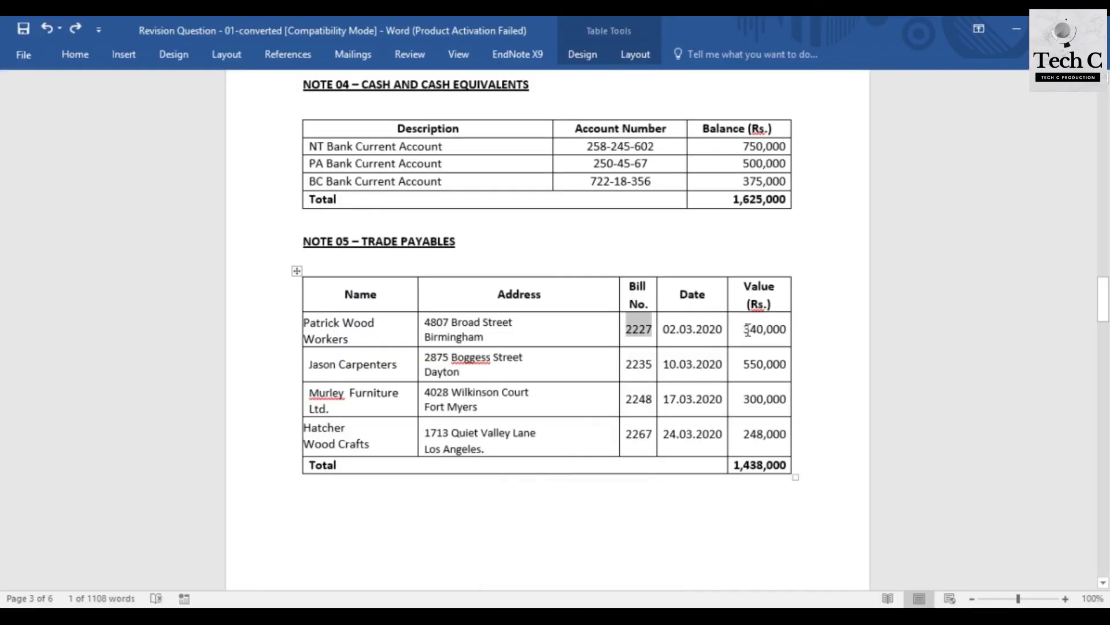
pyautogui.moveTo(745, 330); pyautogui.dragTo(781, 329)
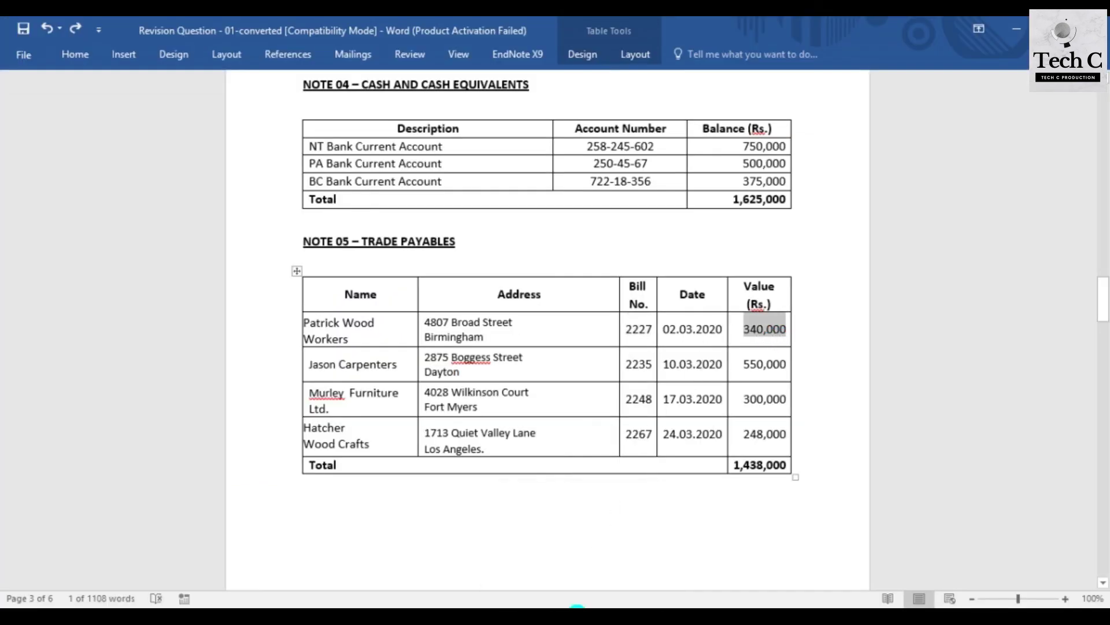
pyautogui.click(599, 497)
pyautogui.press('Tab')
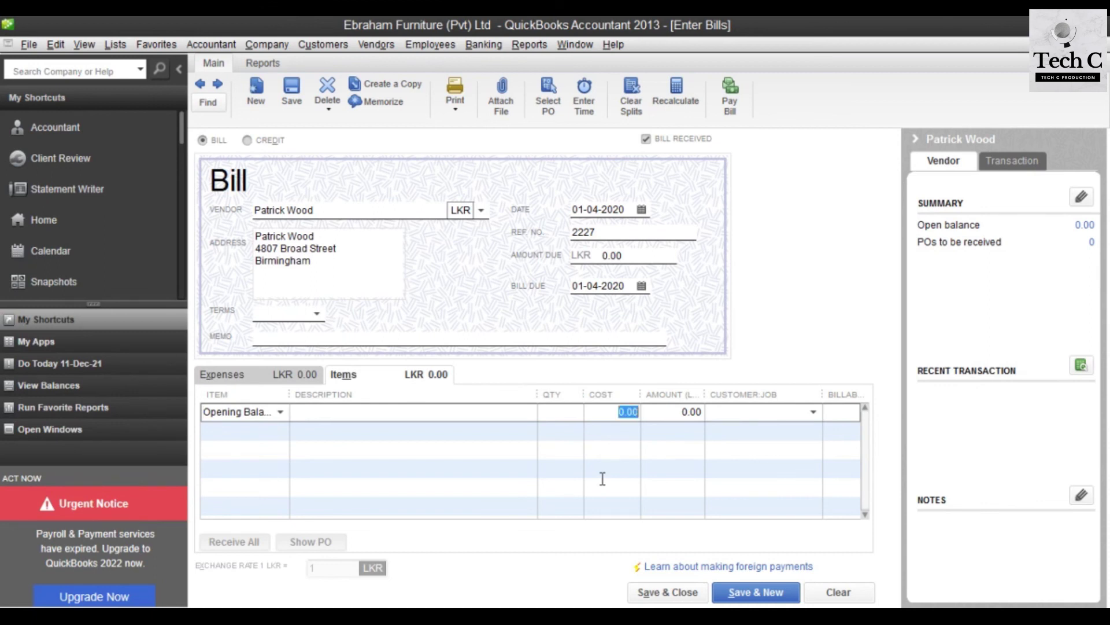
pyautogui.hotkey('ctrl', 'v')
pyautogui.click(762, 591)
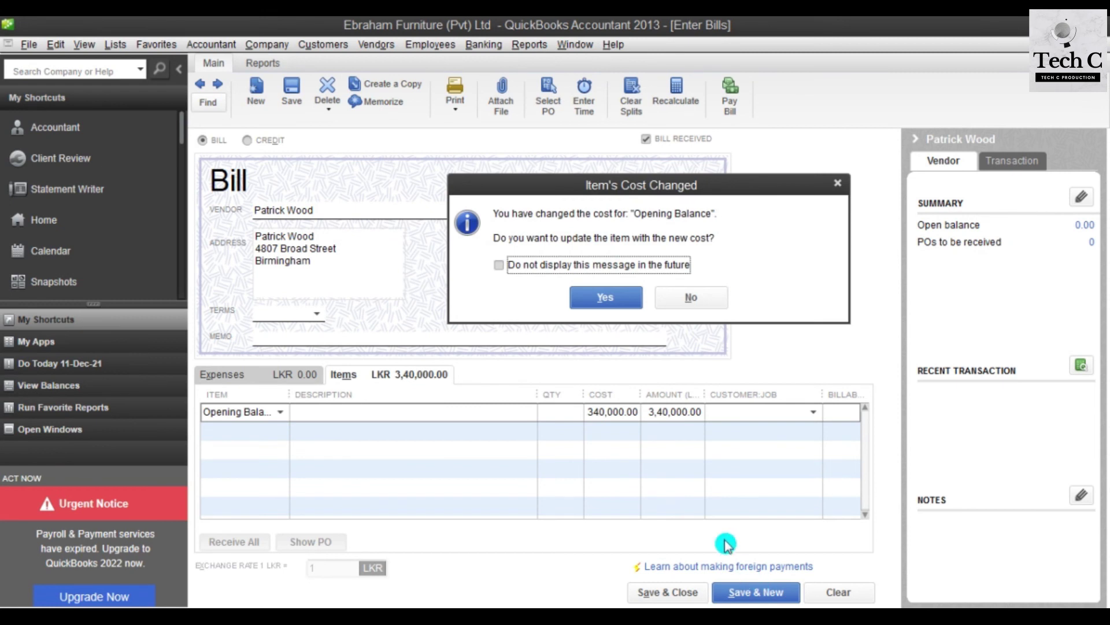
pyautogui.click(499, 264)
pyautogui.click(596, 296)
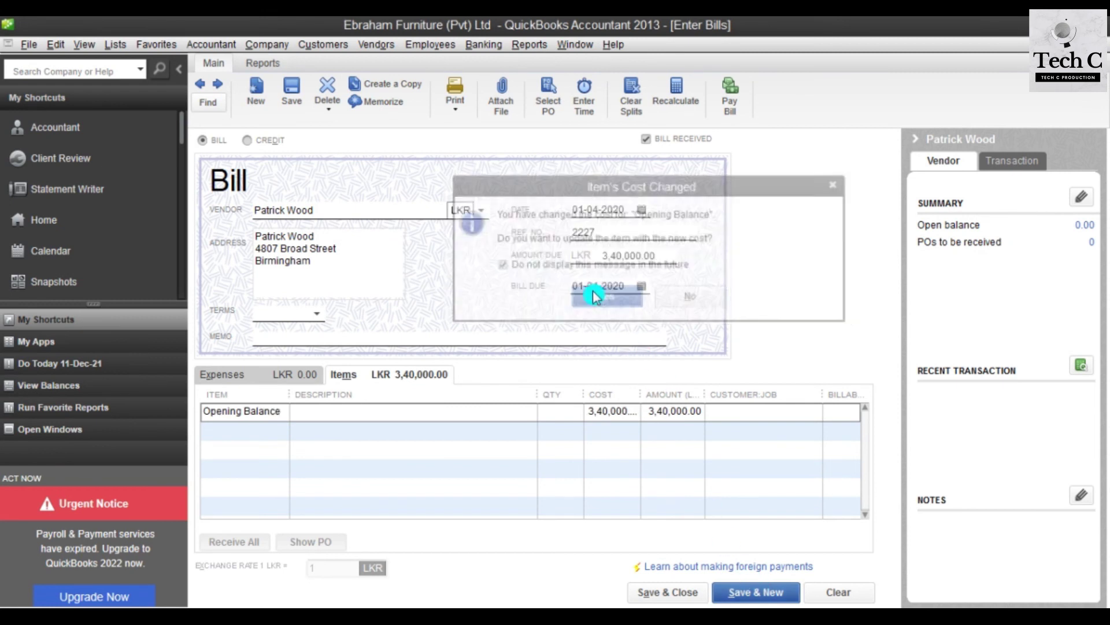
pyautogui.click(757, 596)
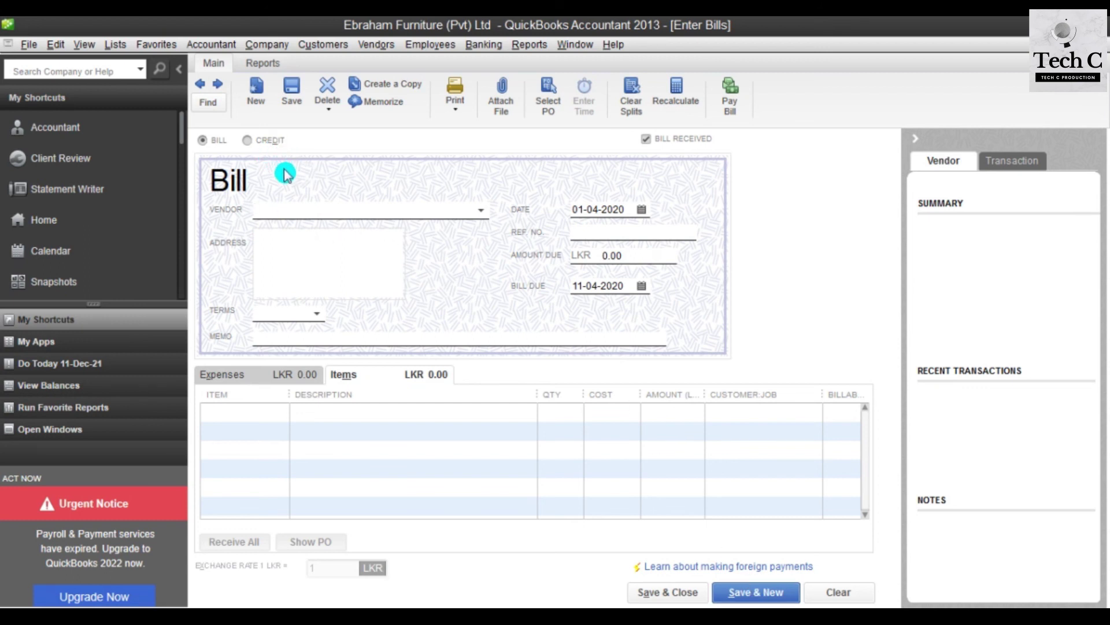
pyautogui.click(482, 210)
pyautogui.moveTo(554, 605)
pyautogui.click(536, 555)
pyautogui.hotkey('alt', 'Tab')
pyautogui.click(478, 214)
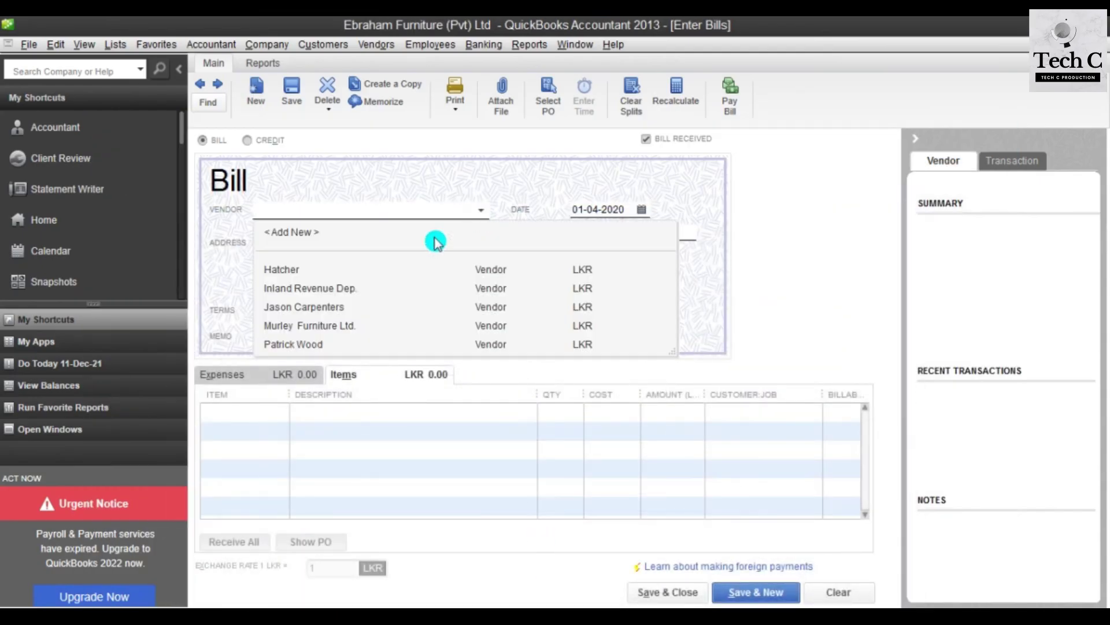
pyautogui.click(314, 314)
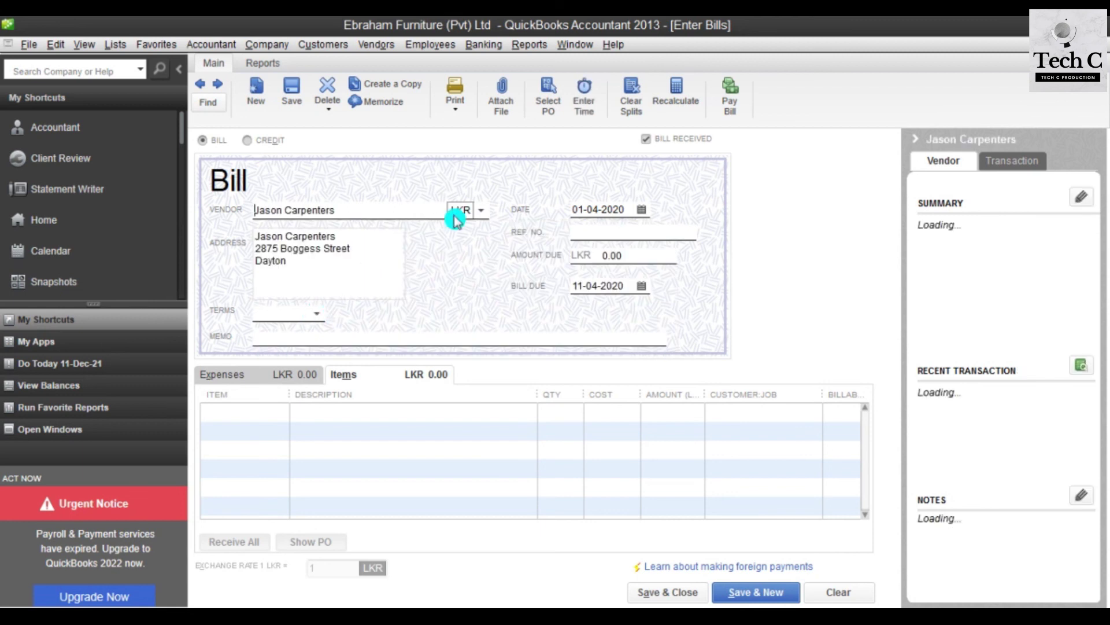
pyautogui.click(596, 254)
pyautogui.click(596, 254)
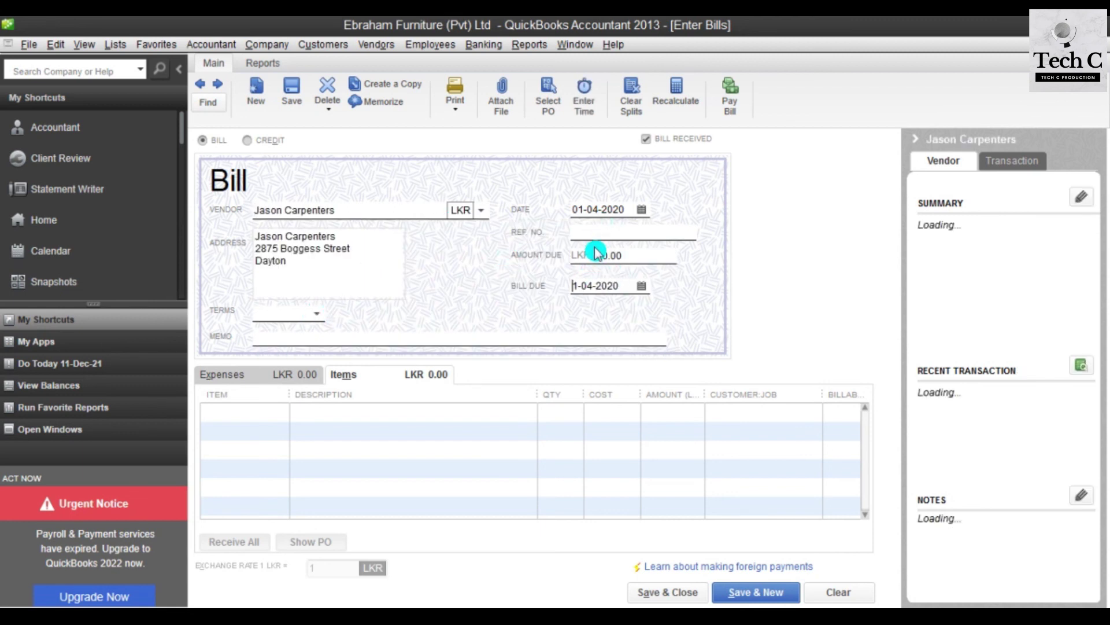
pyautogui.click(600, 237)
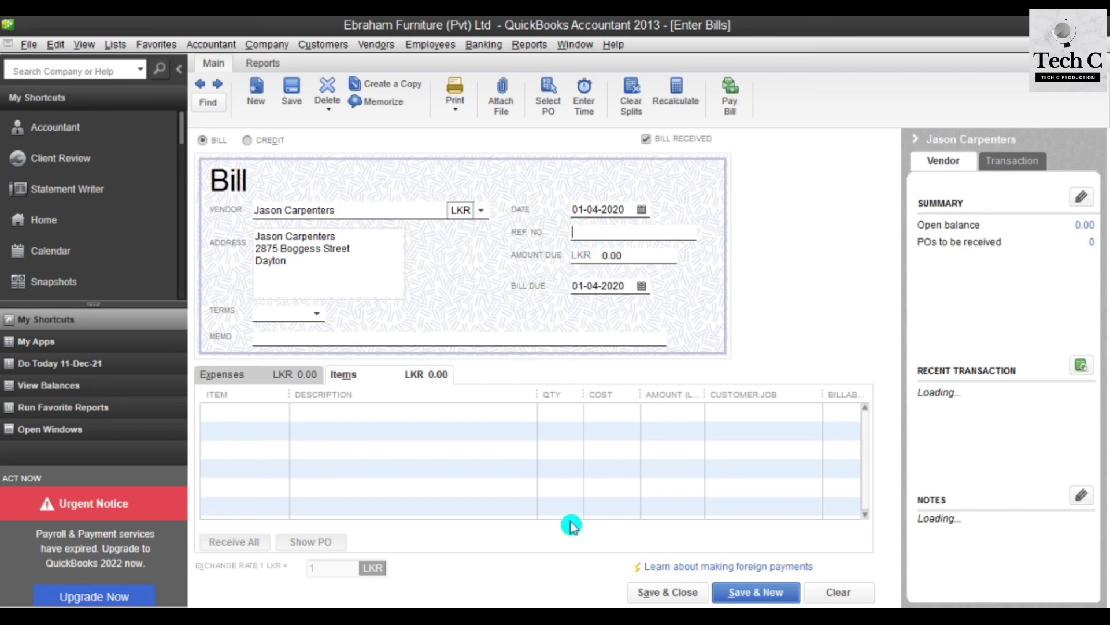
# Step: Copy bill number 2235 from the Word note into the Ref. No. field
pyautogui.moveTo(569, 616)
pyautogui.click(545, 565)
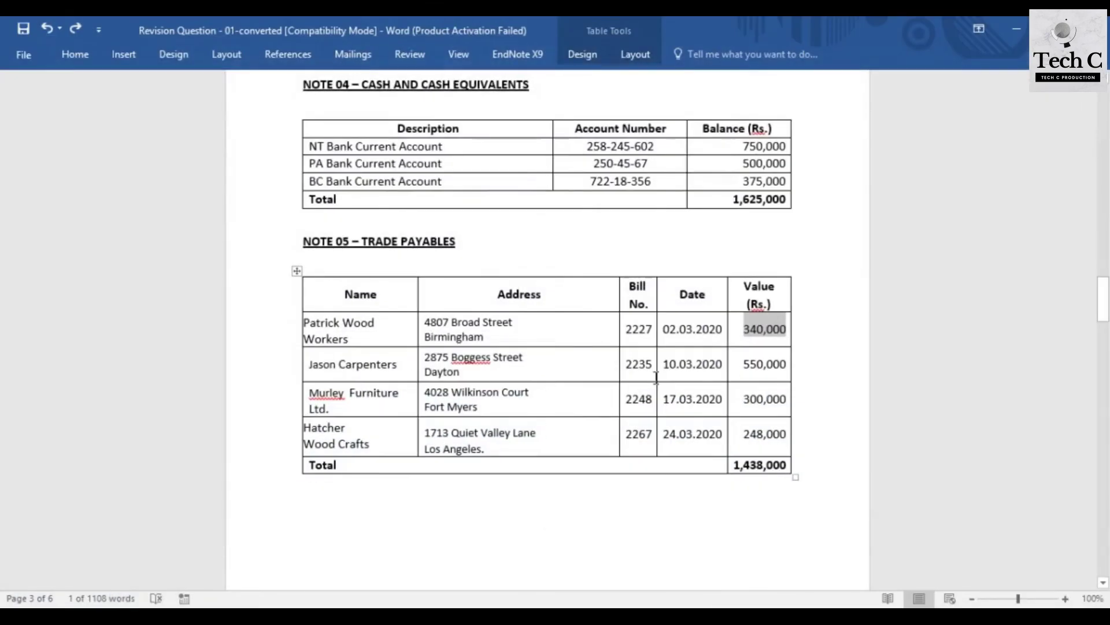
pyautogui.moveTo(653, 369); pyautogui.dragTo(634, 372)
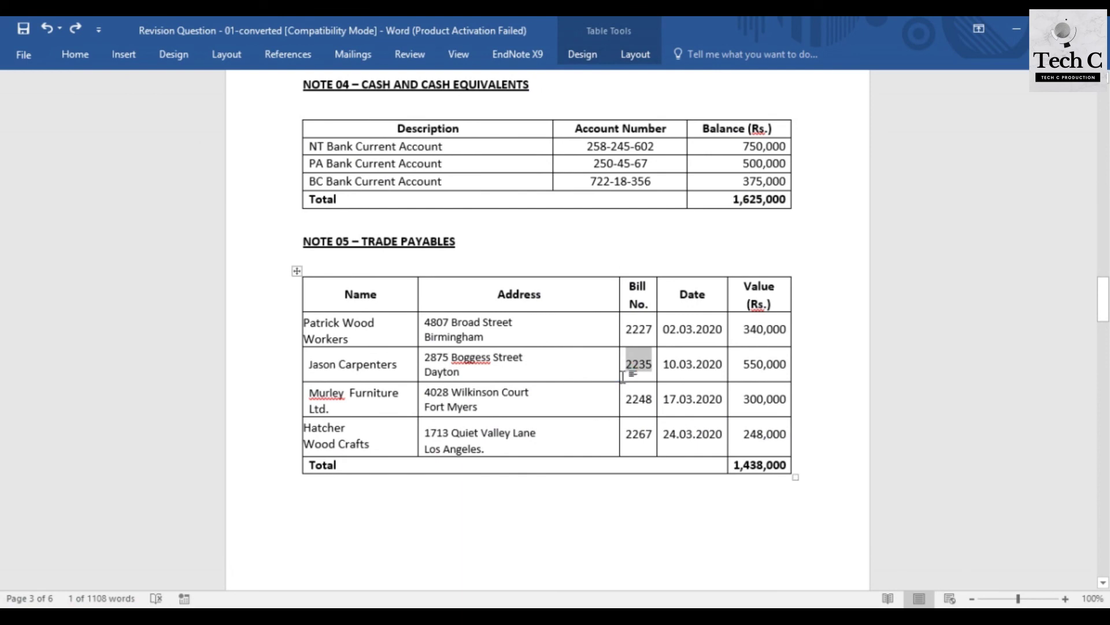
pyautogui.click(571, 606)
pyautogui.write('2235')
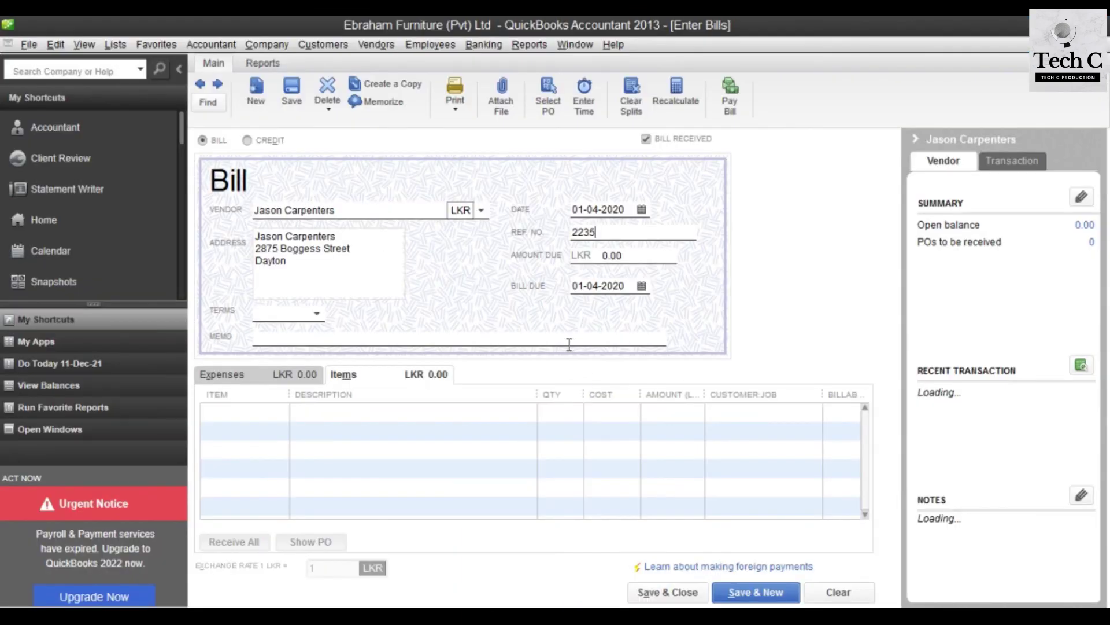
# Step: Add an Opening Balance item line costing 550,000, copied from the Word note
pyautogui.click(345, 374)
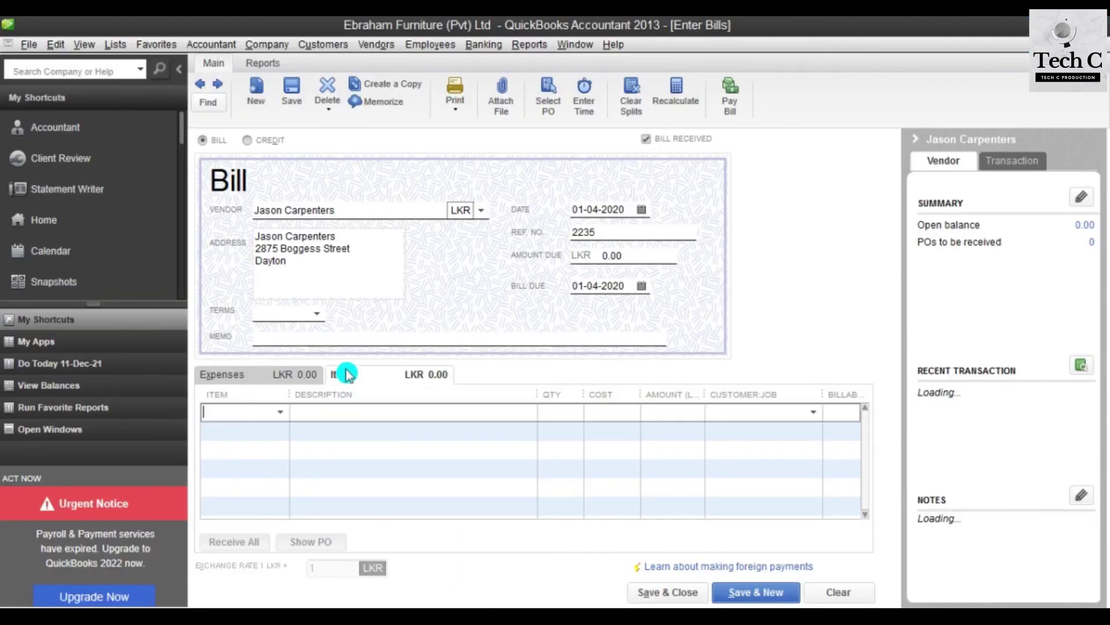
pyautogui.click(280, 412)
pyautogui.click(247, 585)
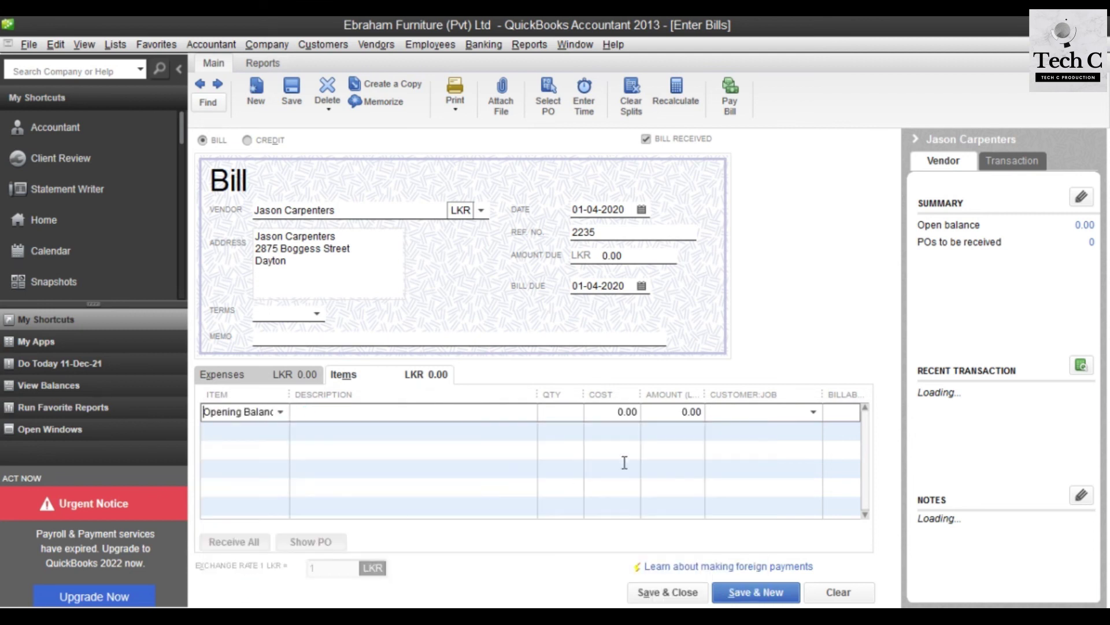
pyautogui.moveTo(578, 605)
pyautogui.click(578, 555)
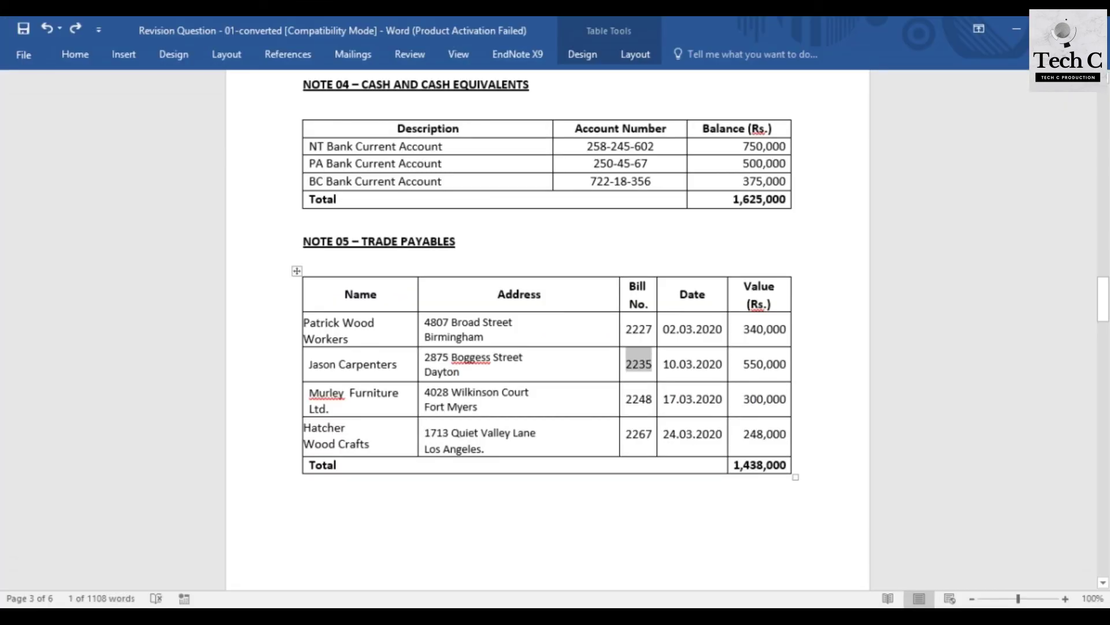
pyautogui.moveTo(745, 366); pyautogui.dragTo(788, 368)
pyautogui.hotkey('ctrl', 'c')
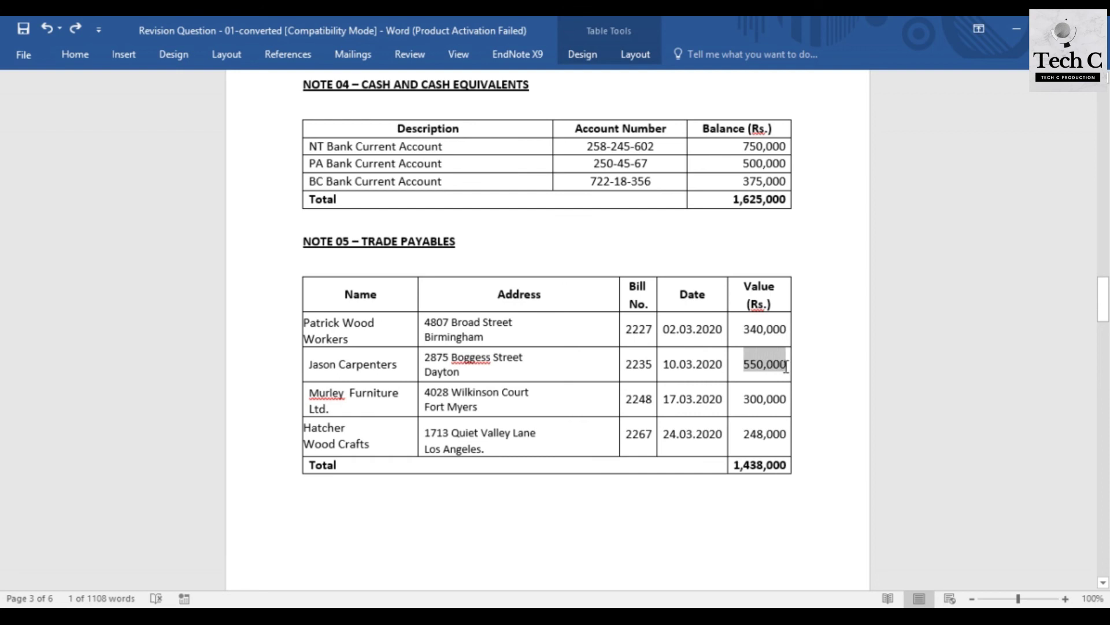
pyautogui.moveTo(545, 605)
pyautogui.click(545, 538)
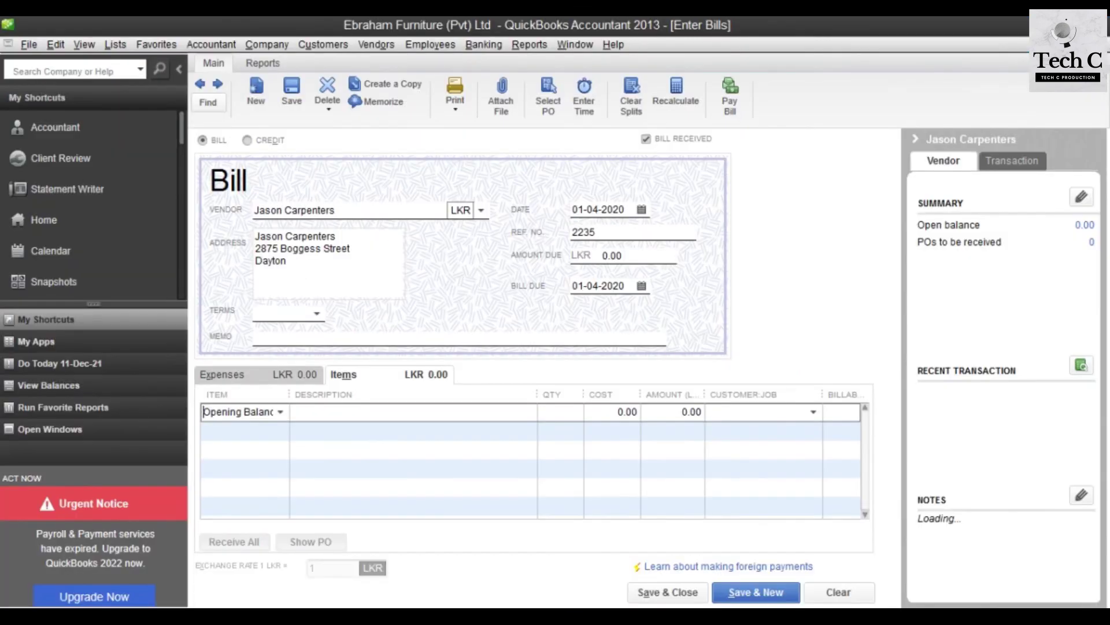
pyautogui.click(627, 411)
pyautogui.hotkey('ctrl', 'v')
pyautogui.click(751, 591)
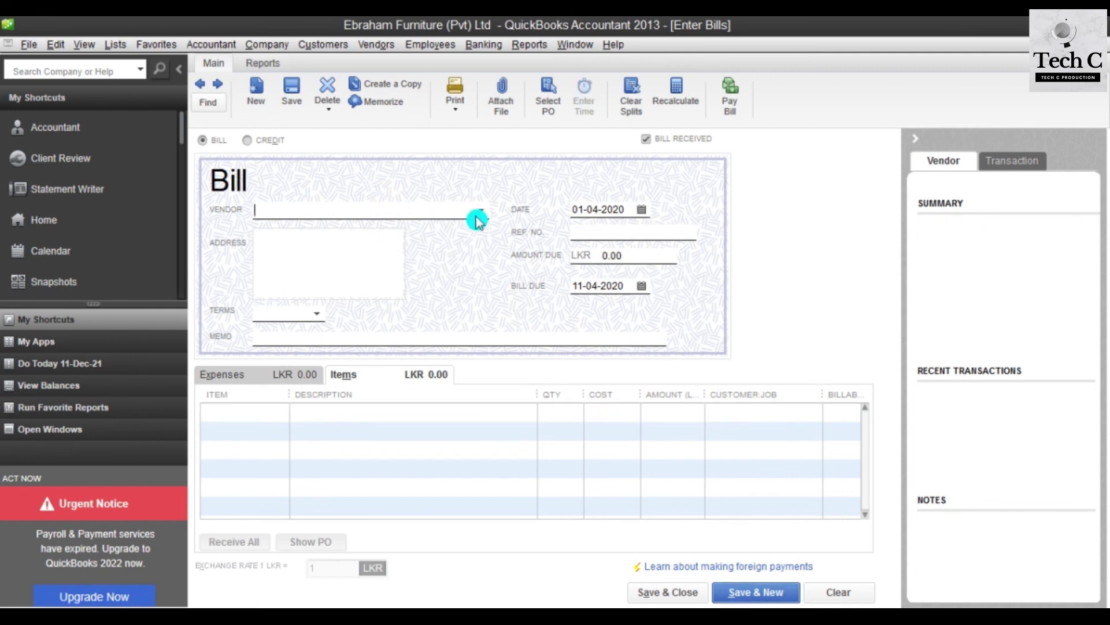
pyautogui.moveTo(545, 605)
pyautogui.click(572, 543)
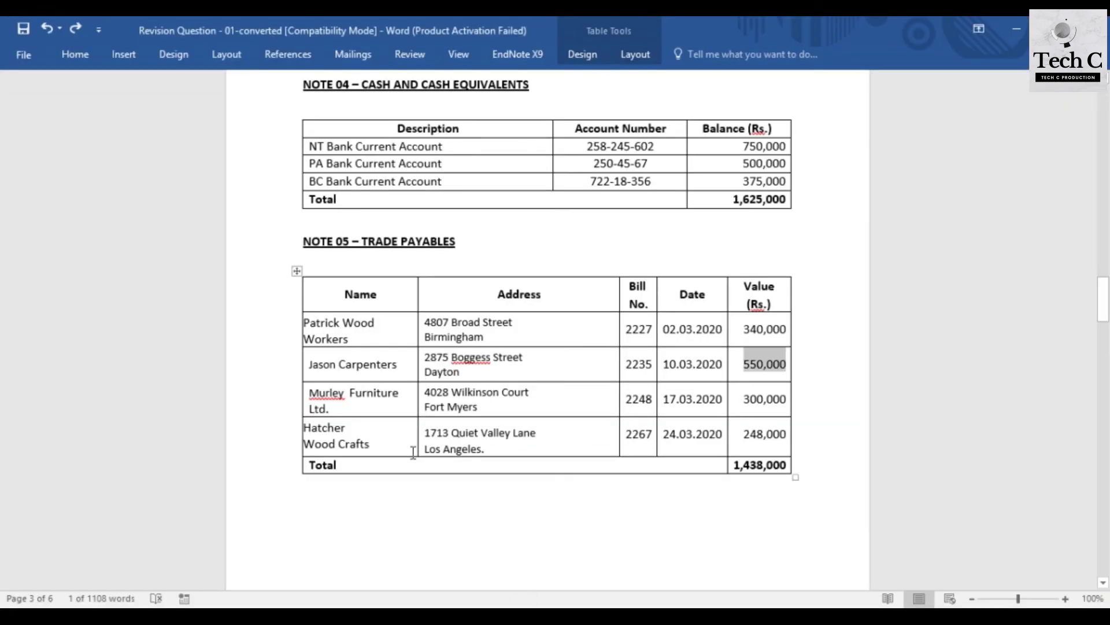
pyautogui.moveTo(527, 605)
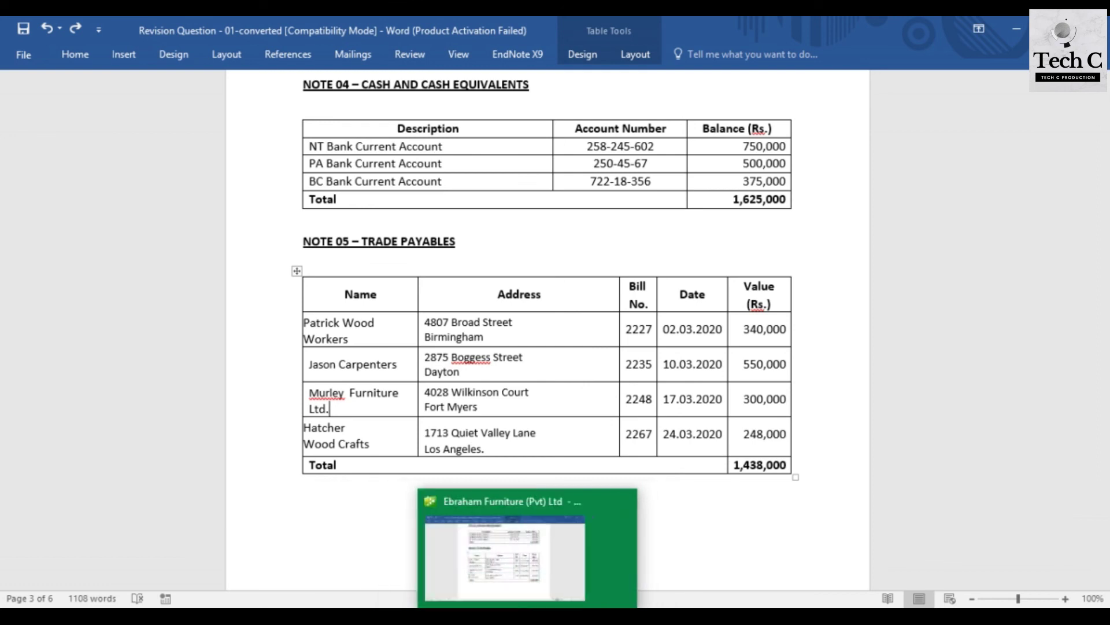
pyautogui.click(527, 549)
pyautogui.click(480, 211)
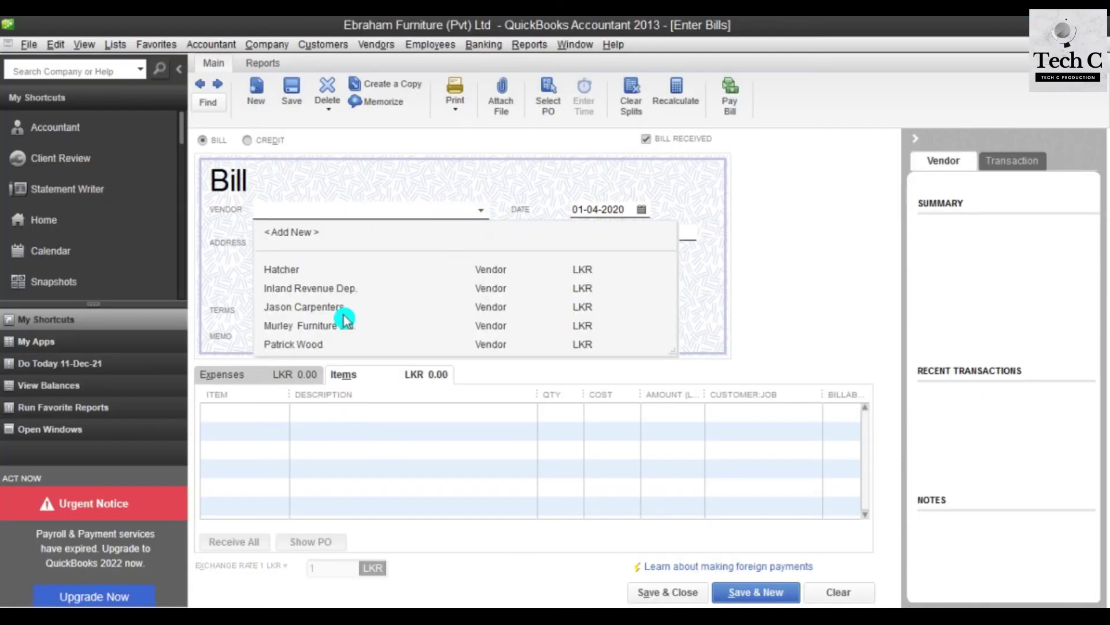
pyautogui.click(321, 327)
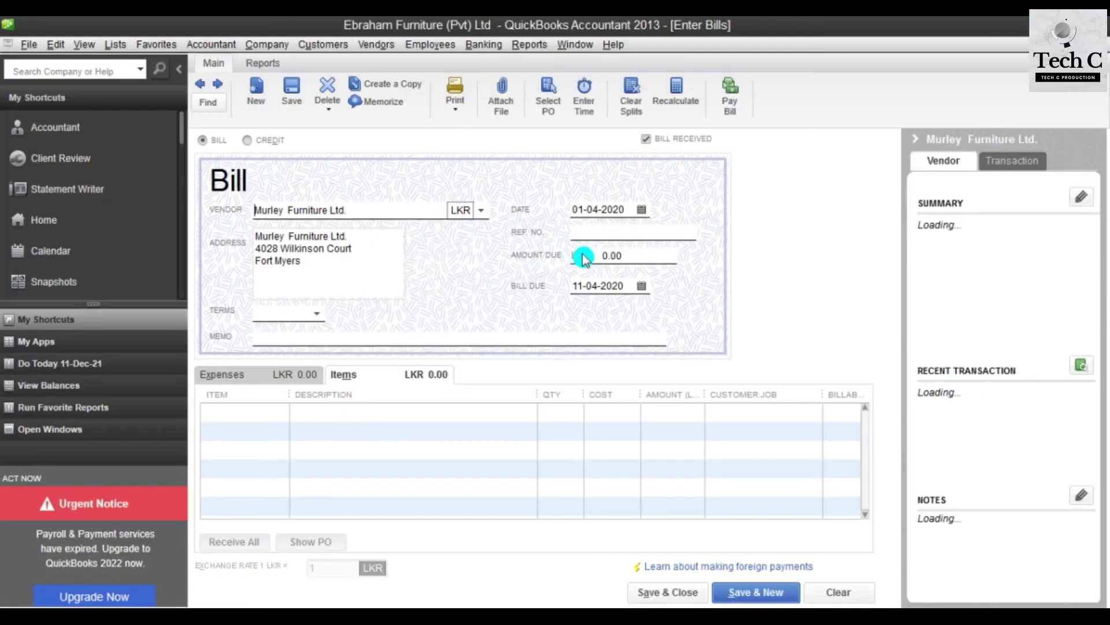
pyautogui.click(579, 286)
pyautogui.press('BackSpace')
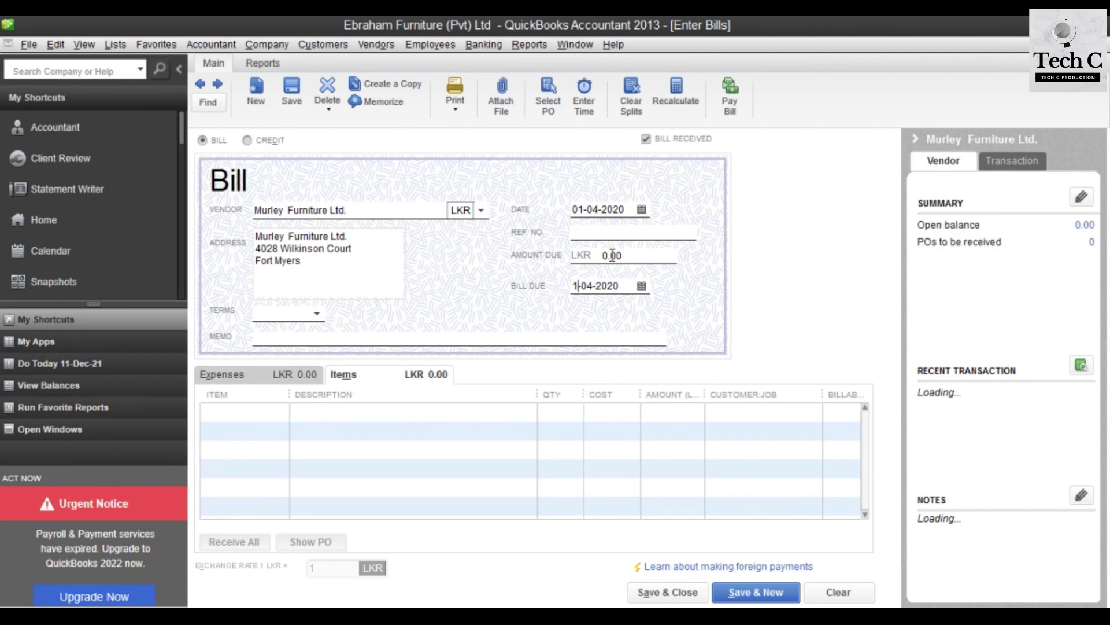
pyautogui.moveTo(535, 616)
pyautogui.click(555, 550)
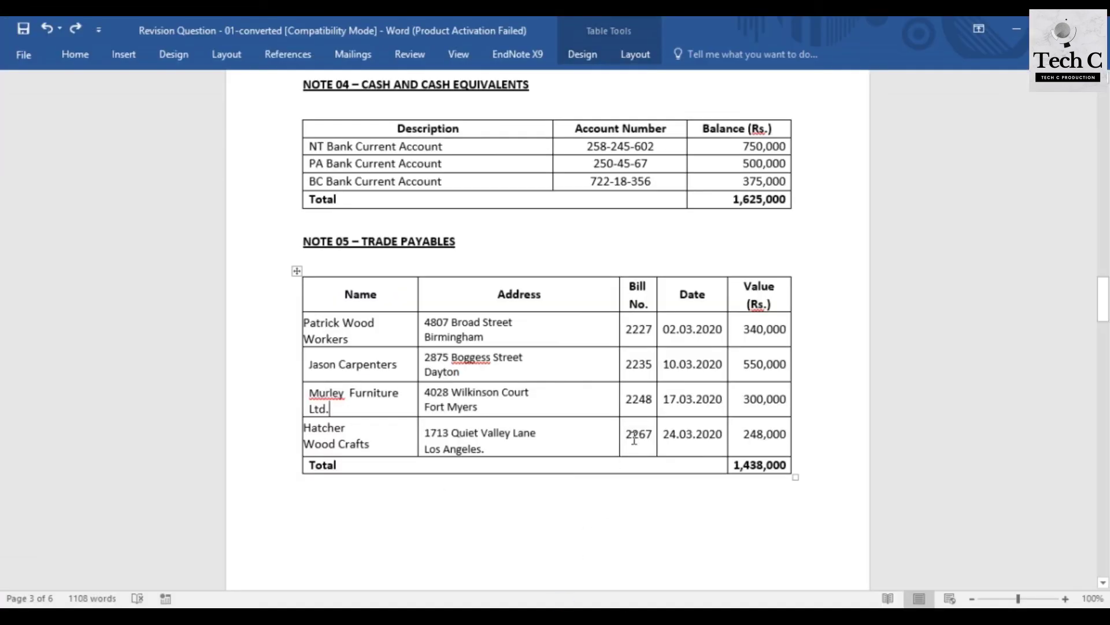
pyautogui.moveTo(654, 403); pyautogui.dragTo(624, 403)
pyautogui.hotkey('ctrl', 'c')
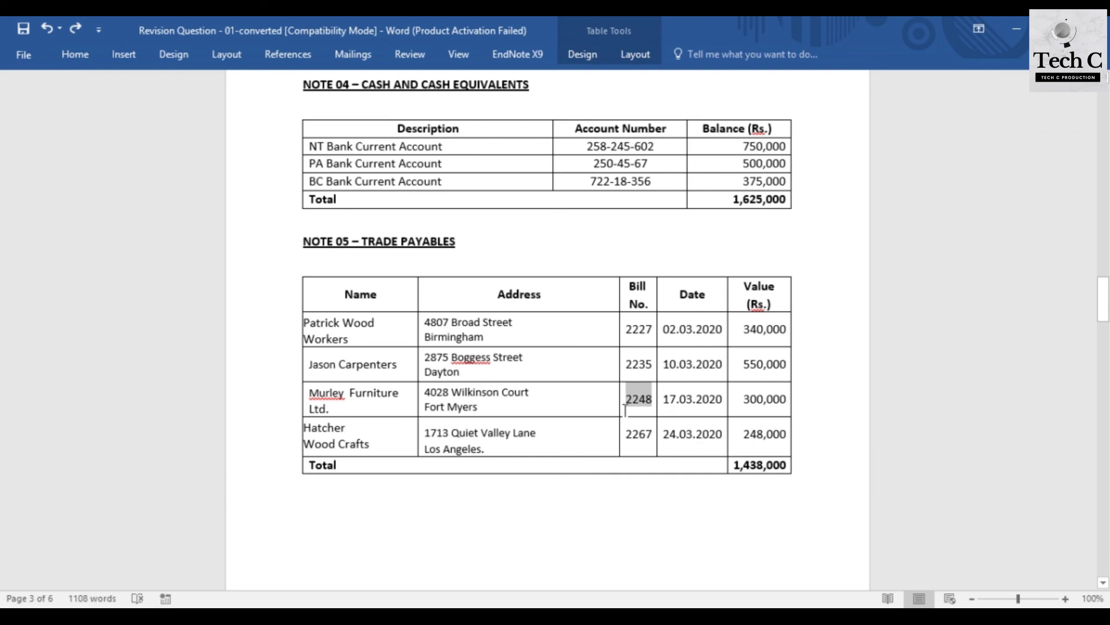
pyautogui.moveTo(577, 616)
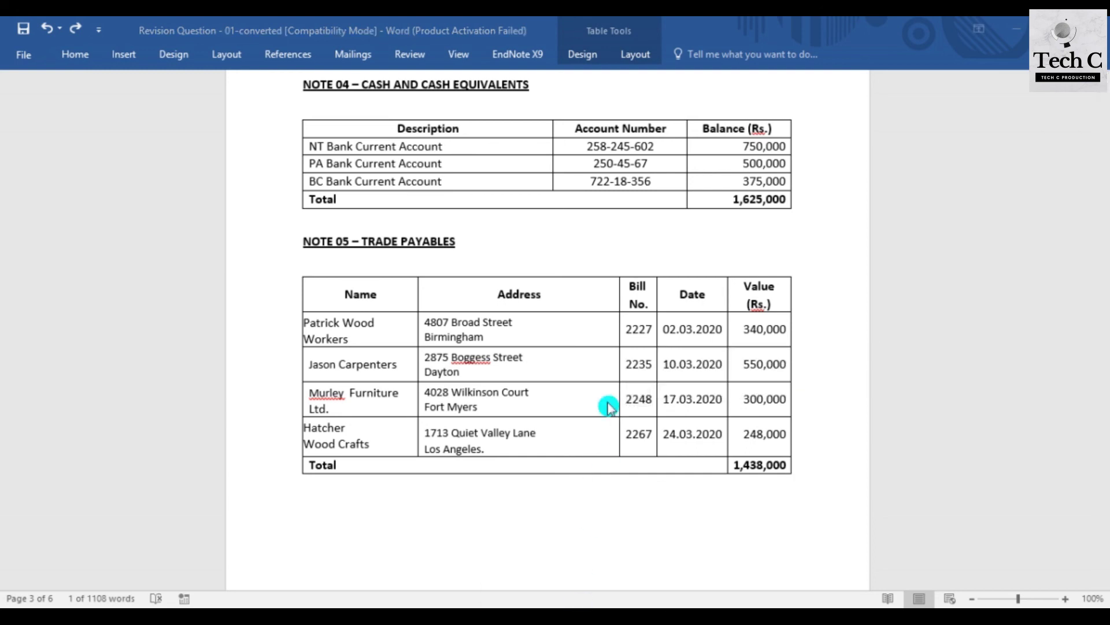
pyautogui.click(577, 555)
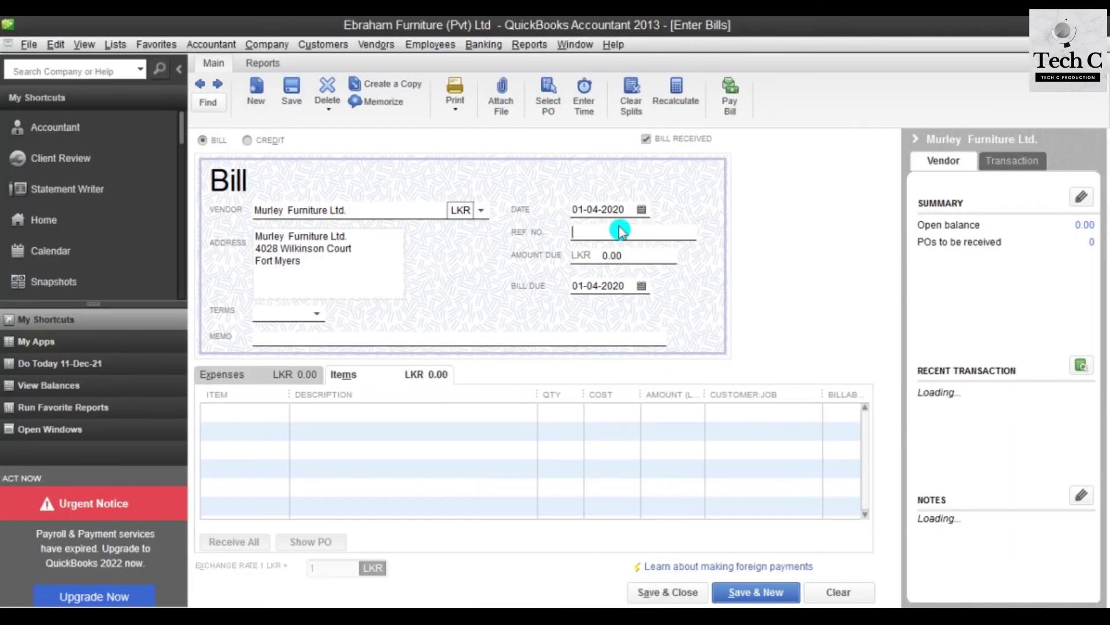
pyautogui.click(614, 232)
pyautogui.hotkey('ctrl', 'v')
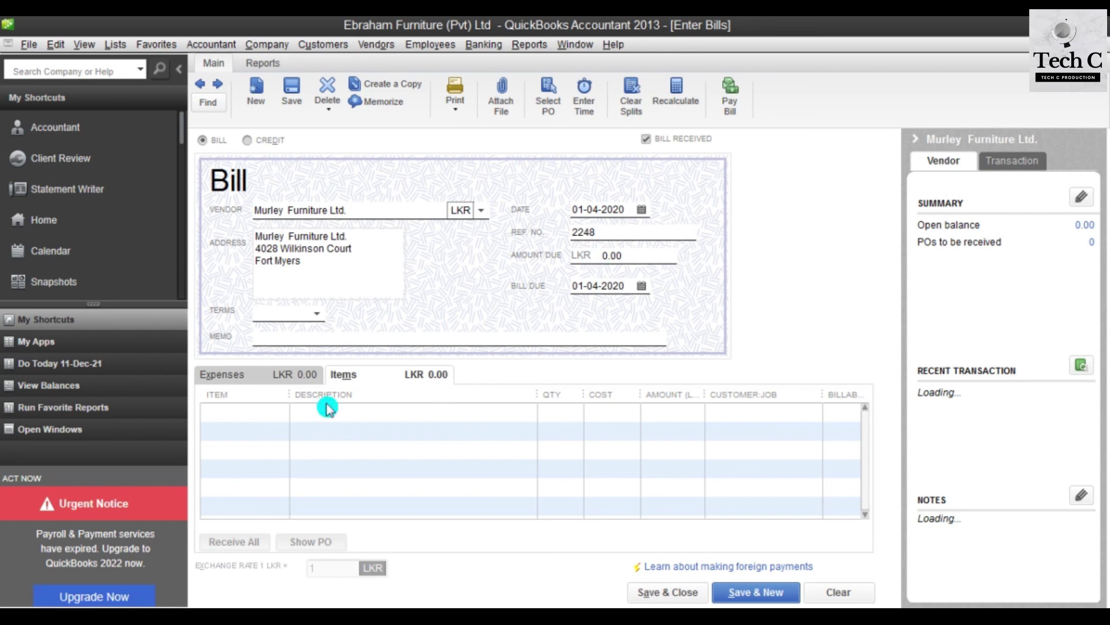
# Step: Add an Opening Balance line costing 300,000 and save the bill with Save & New
pyautogui.click(288, 414)
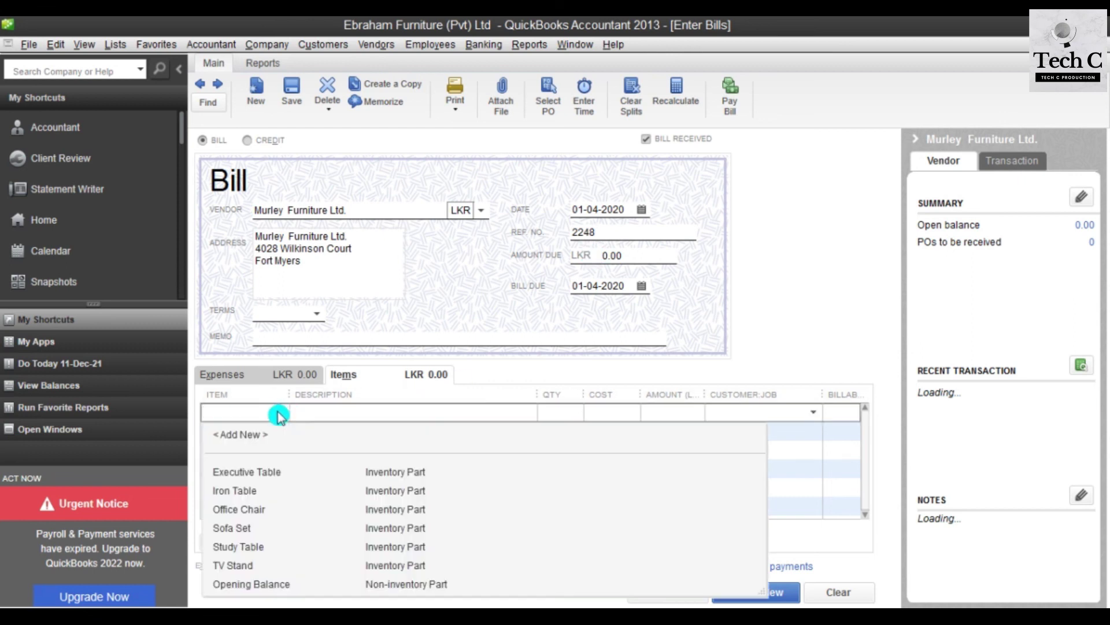
pyautogui.click(277, 584)
pyautogui.moveTo(582, 616)
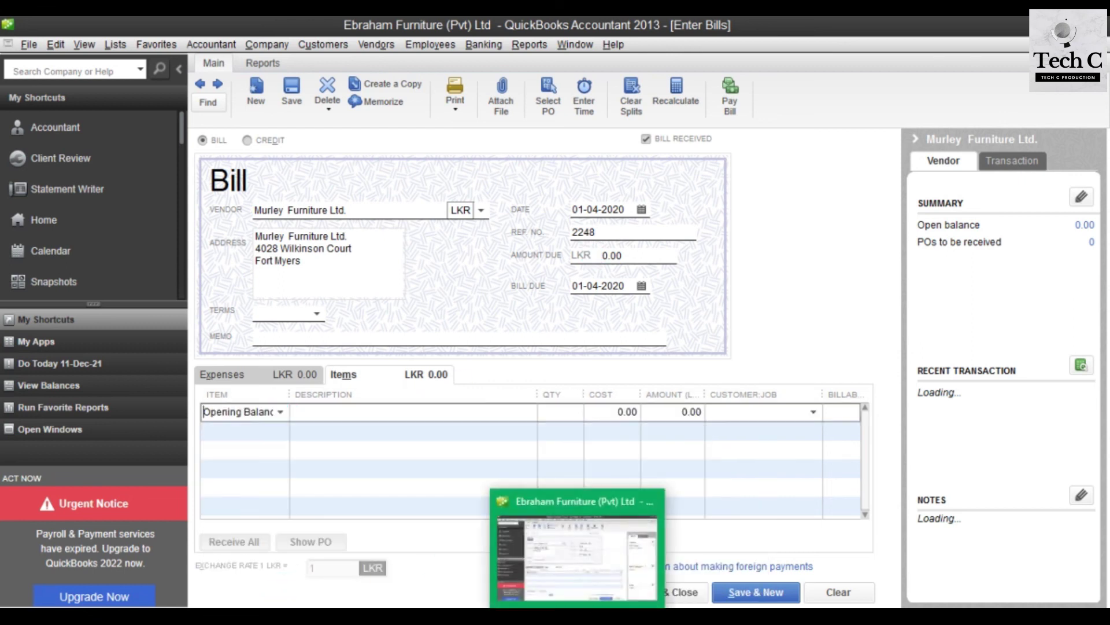
pyautogui.click(583, 549)
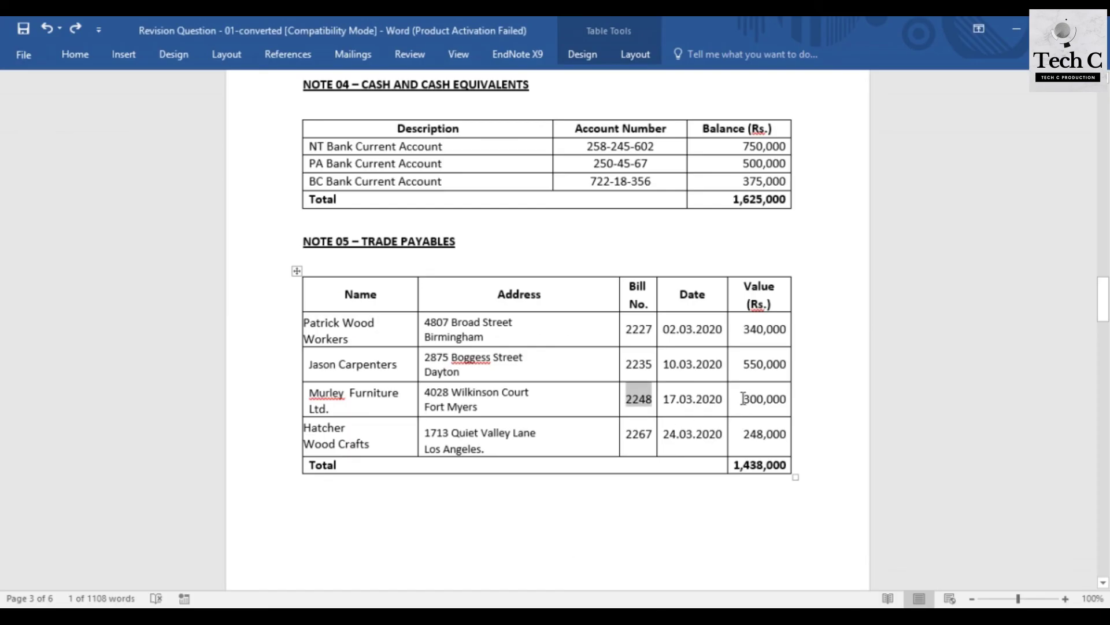
pyautogui.moveTo(743, 398); pyautogui.dragTo(787, 400)
pyautogui.hotkey('ctrl', 'c')
pyautogui.moveTo(578, 616)
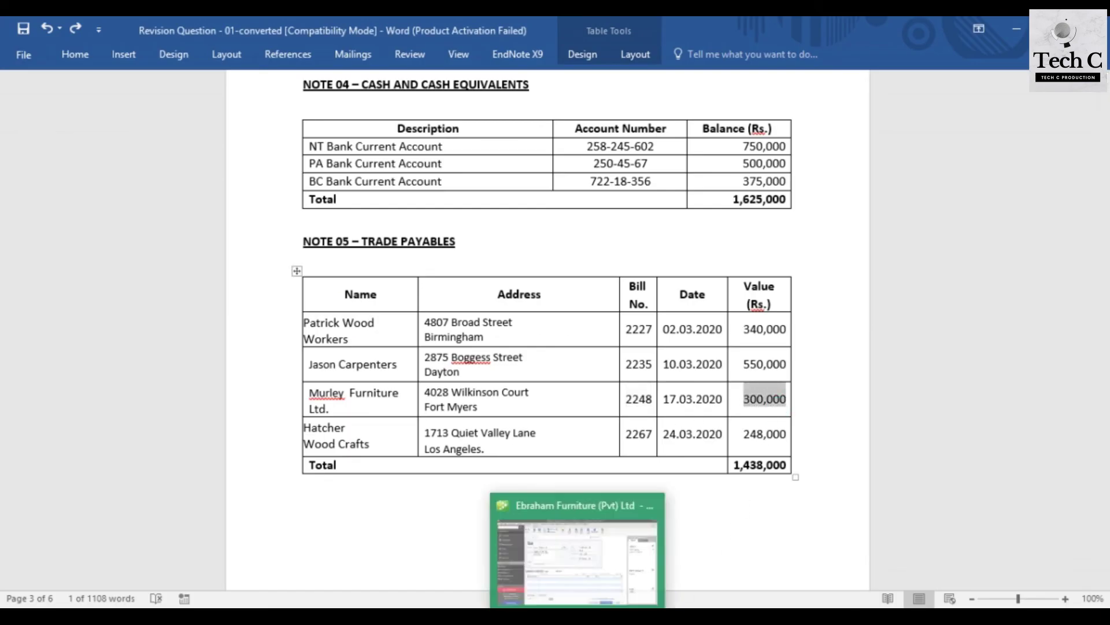
pyautogui.click(587, 593)
pyautogui.press('Tab')
pyautogui.press('Tab')
pyautogui.press('Tab')
pyautogui.hotkey('ctrl', 'v')
pyautogui.click(763, 592)
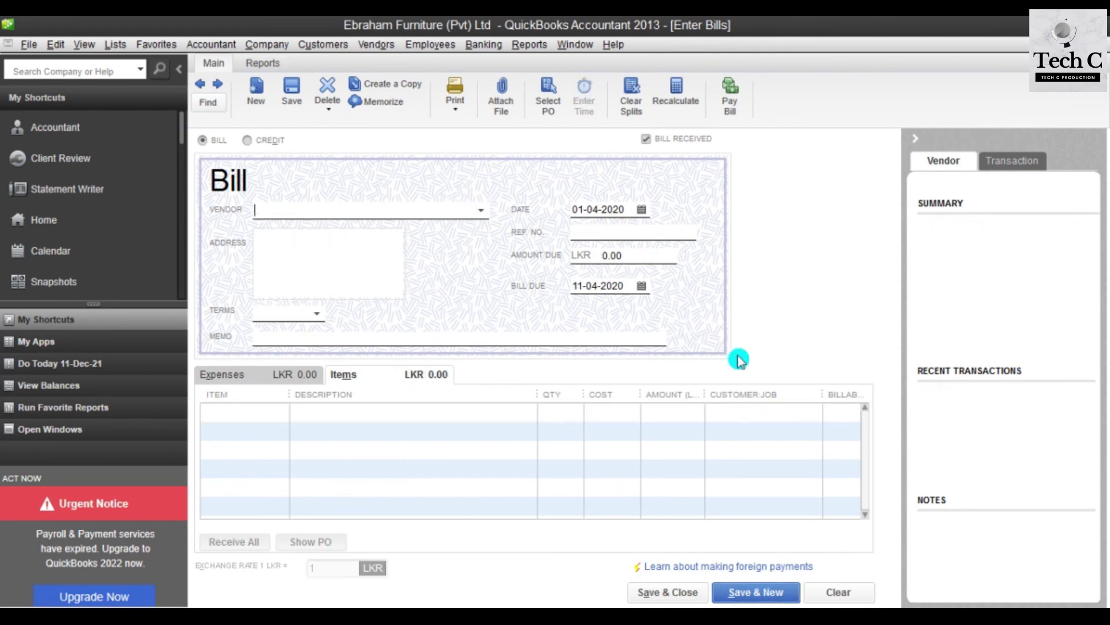
# Step: Choose Hatcher as the vendor and correct the bill due date to 01-04-2020
pyautogui.moveTo(538, 601)
pyautogui.click(536, 558)
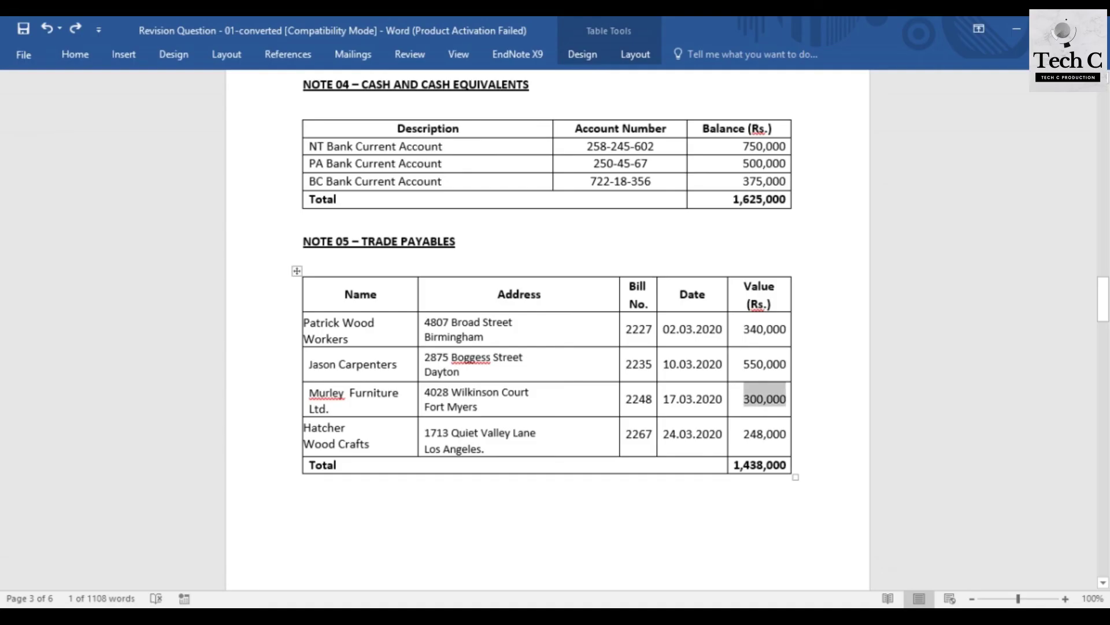
pyautogui.click(383, 445)
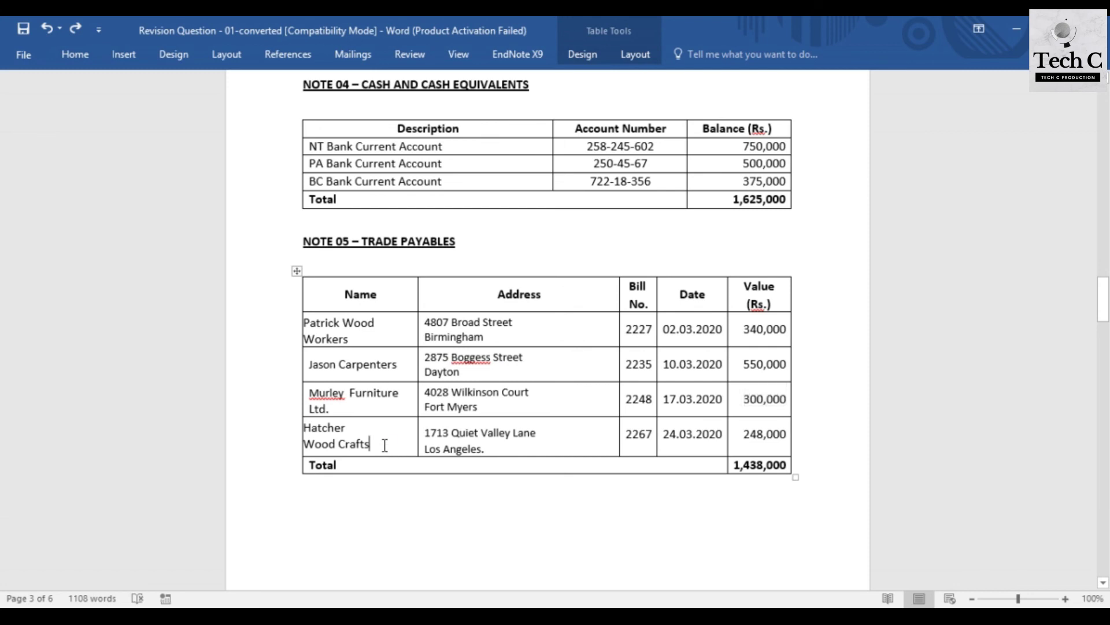
pyautogui.moveTo(580, 601)
pyautogui.click(573, 538)
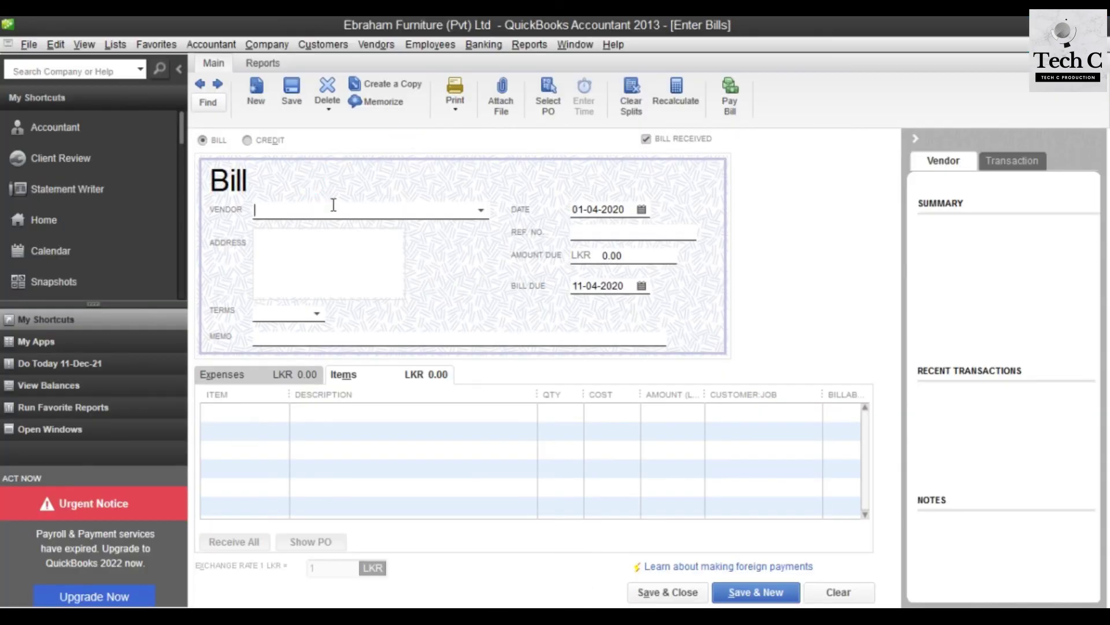
pyautogui.click(483, 212)
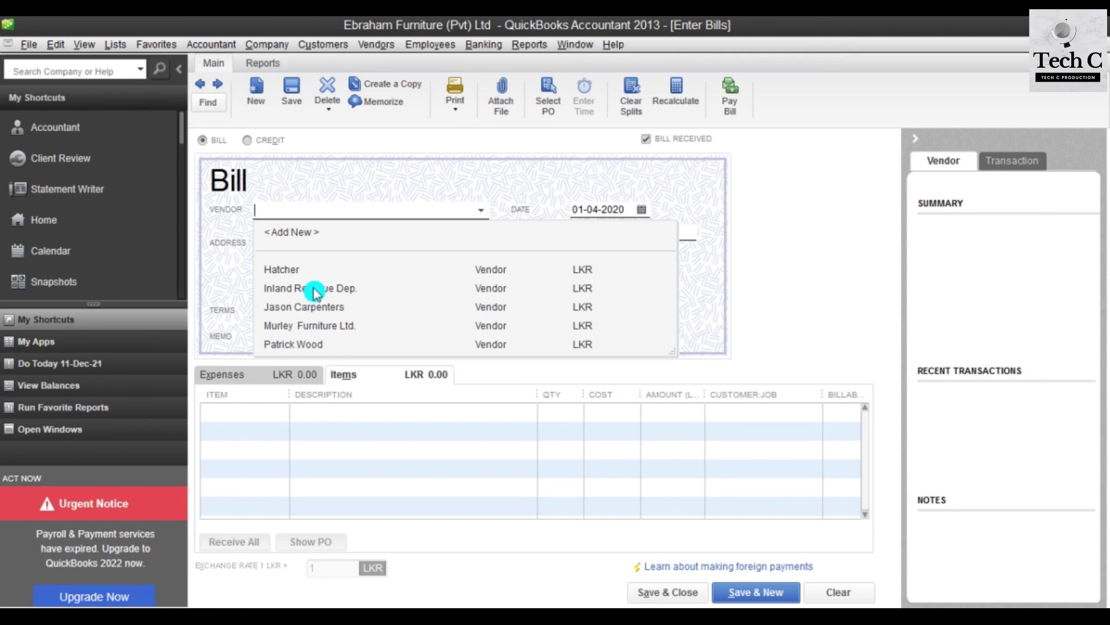
pyautogui.click(315, 268)
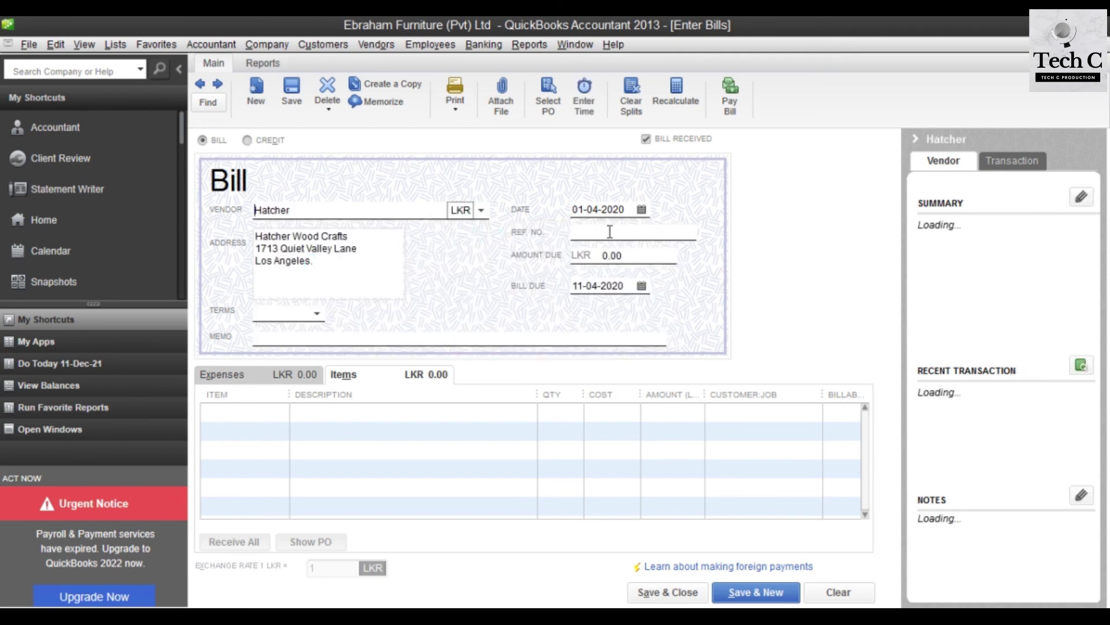
pyautogui.click(580, 285)
pyautogui.press('BackSpace')
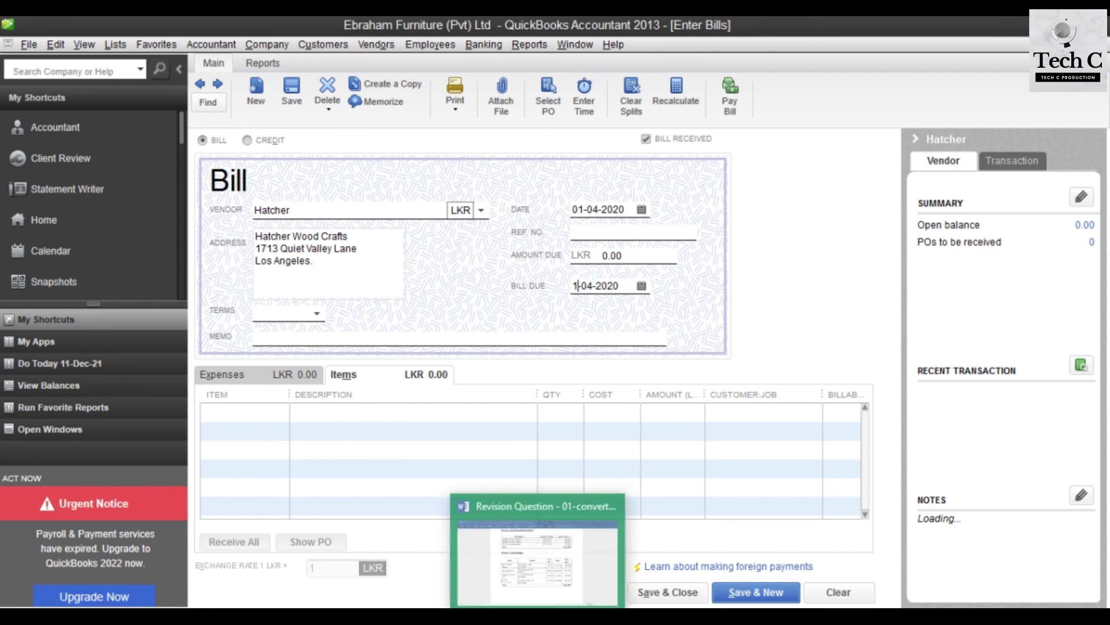
# Step: Copy Hatcher's bill number 2267 from the Word note into Ref. No
pyautogui.click(537, 558)
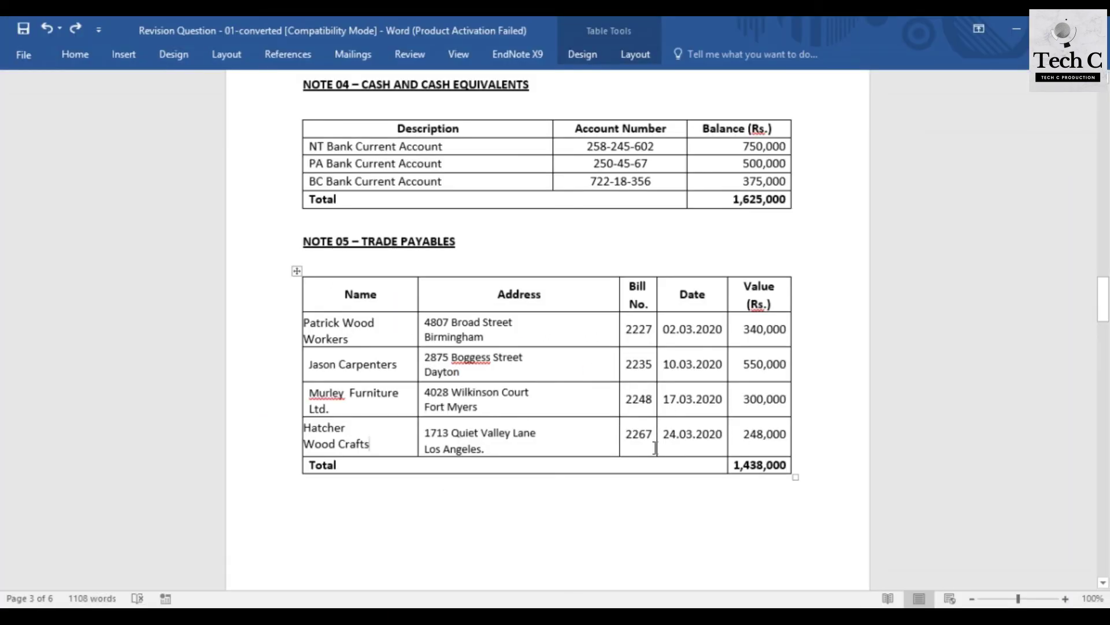
pyautogui.moveTo(653, 435); pyautogui.dragTo(636, 438)
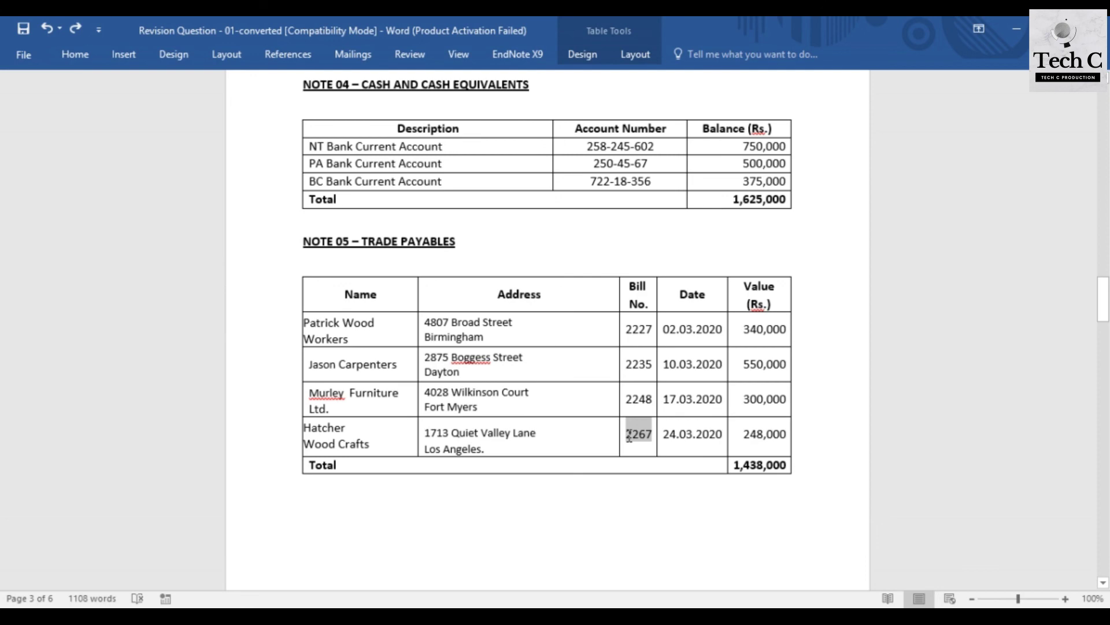
pyautogui.click(631, 570)
pyautogui.click(594, 260)
pyautogui.click(588, 231)
pyautogui.write('2267')
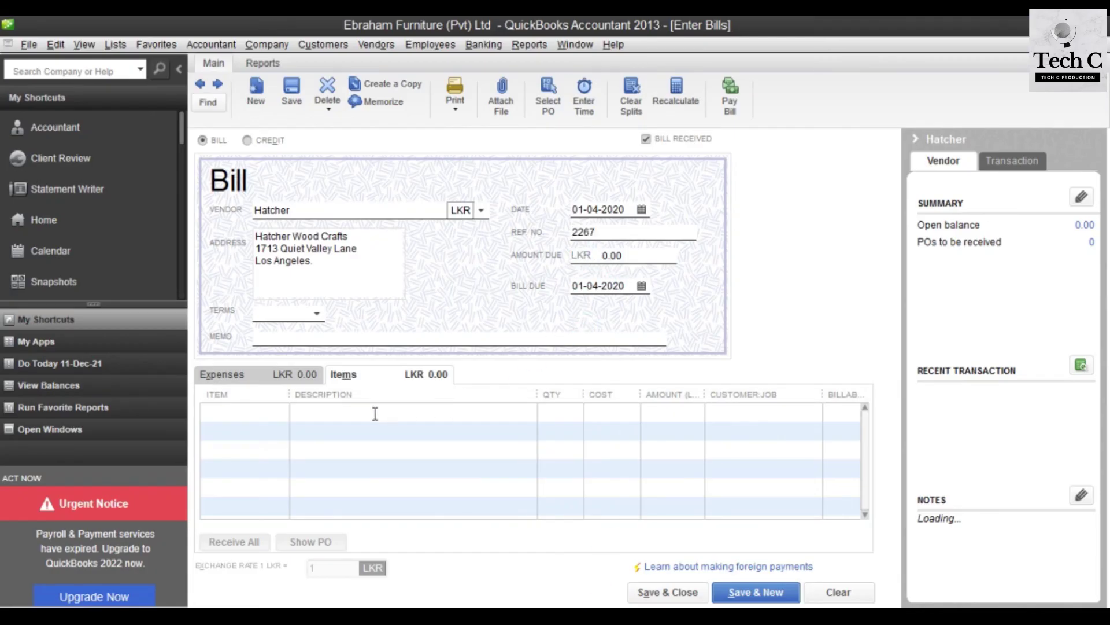
# Step: Add an Opening Balance line costing 248,000, copied from the Word note
pyautogui.click(276, 410)
pyautogui.click(282, 411)
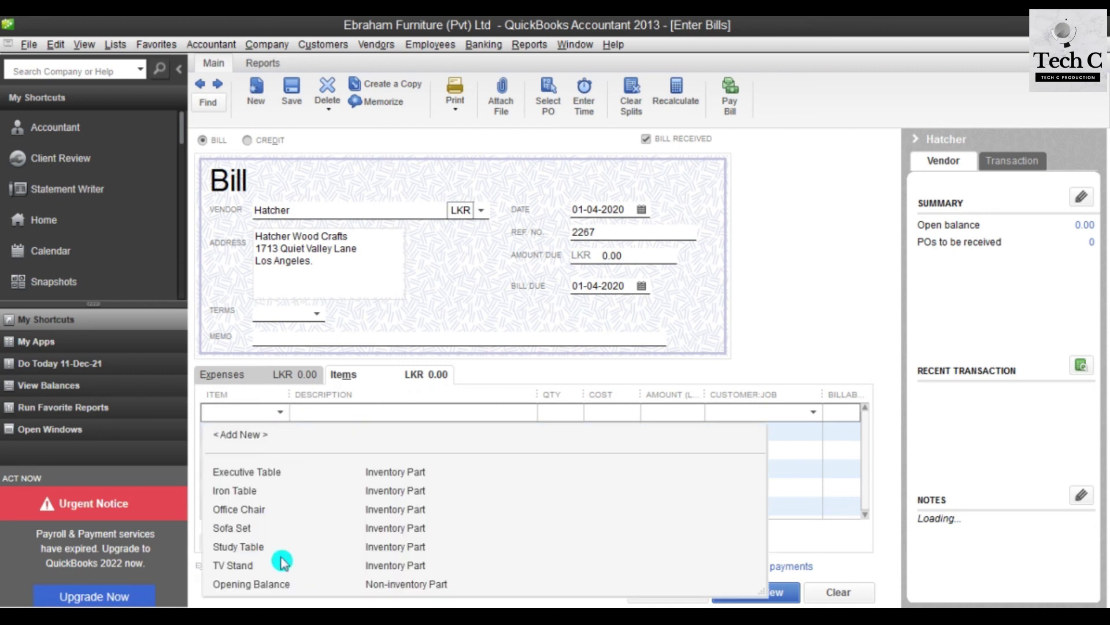
pyautogui.click(279, 587)
pyautogui.click(539, 550)
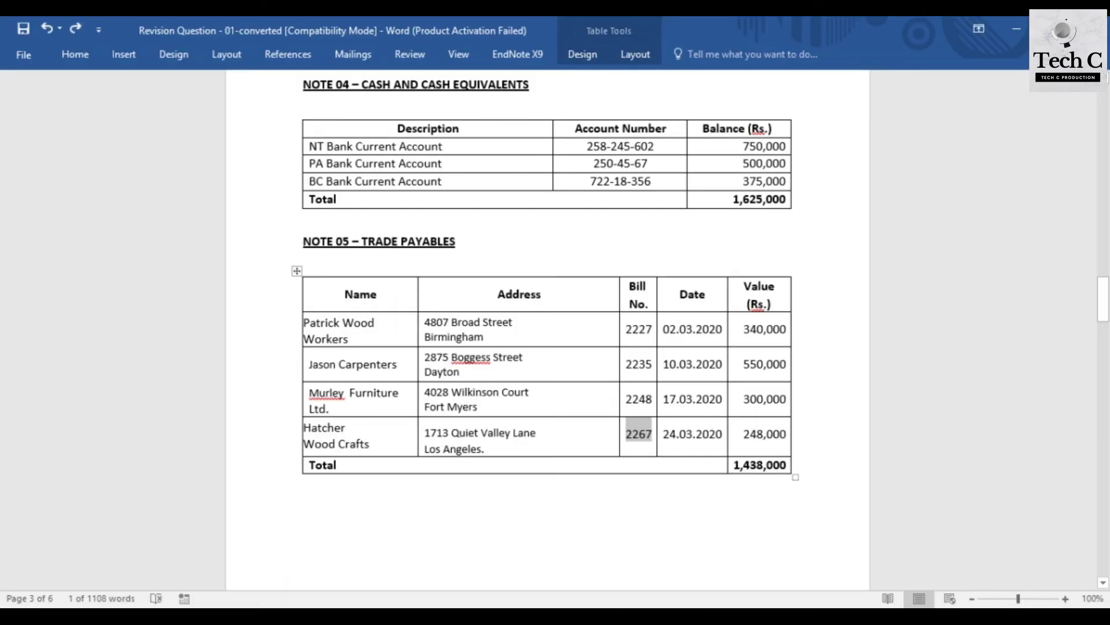
pyautogui.moveTo(746, 438); pyautogui.dragTo(786, 439)
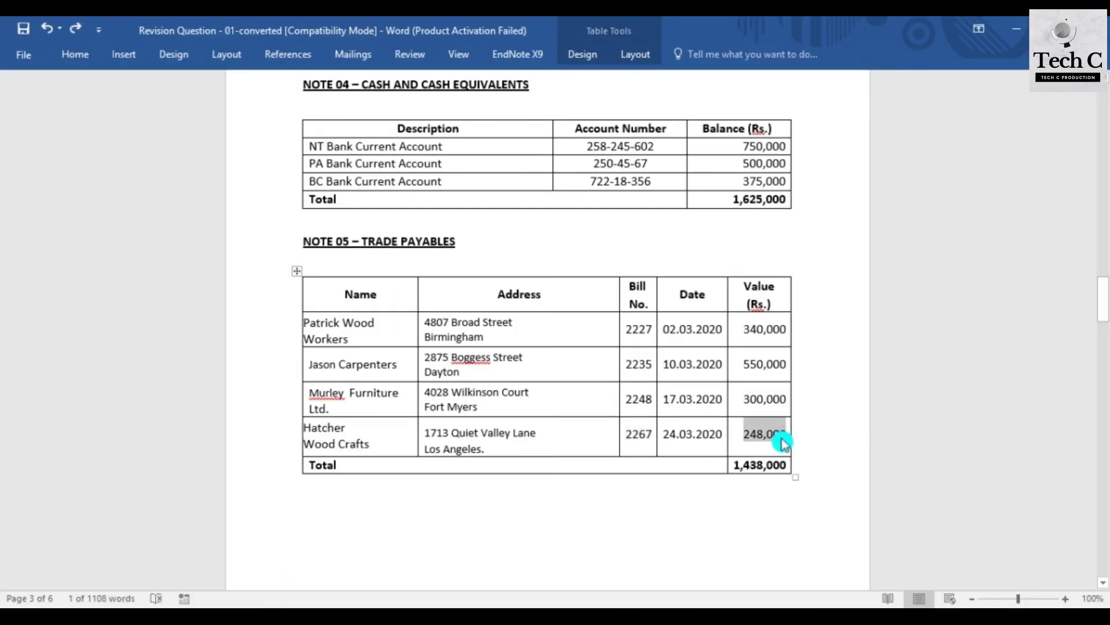
pyautogui.hotkey('alt', 'Tab')
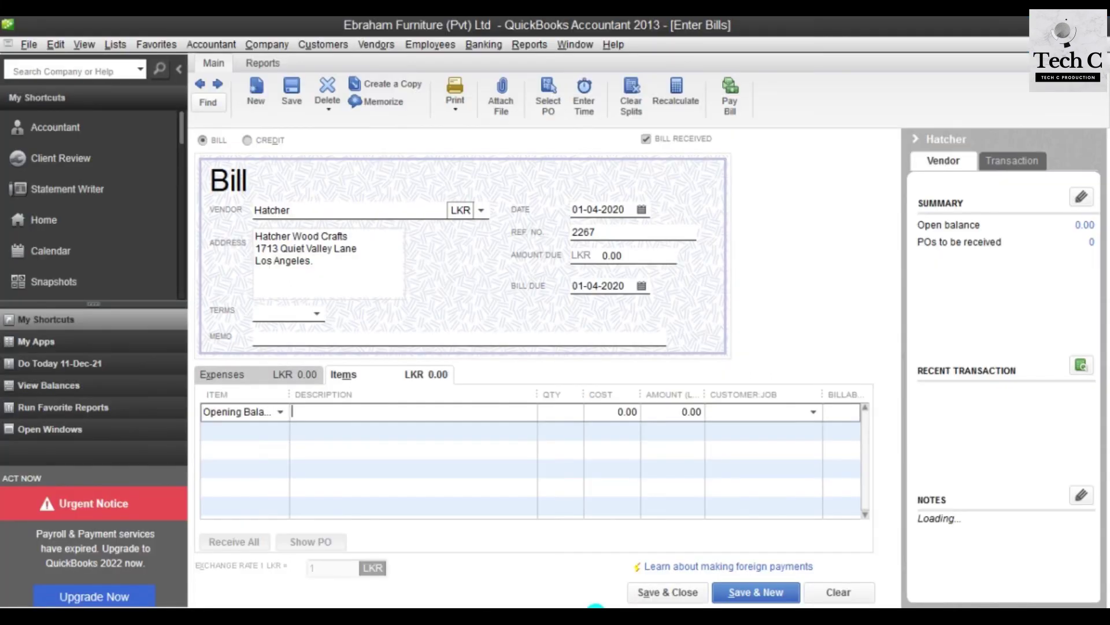
pyautogui.press('Tab')
pyautogui.write('248,000')
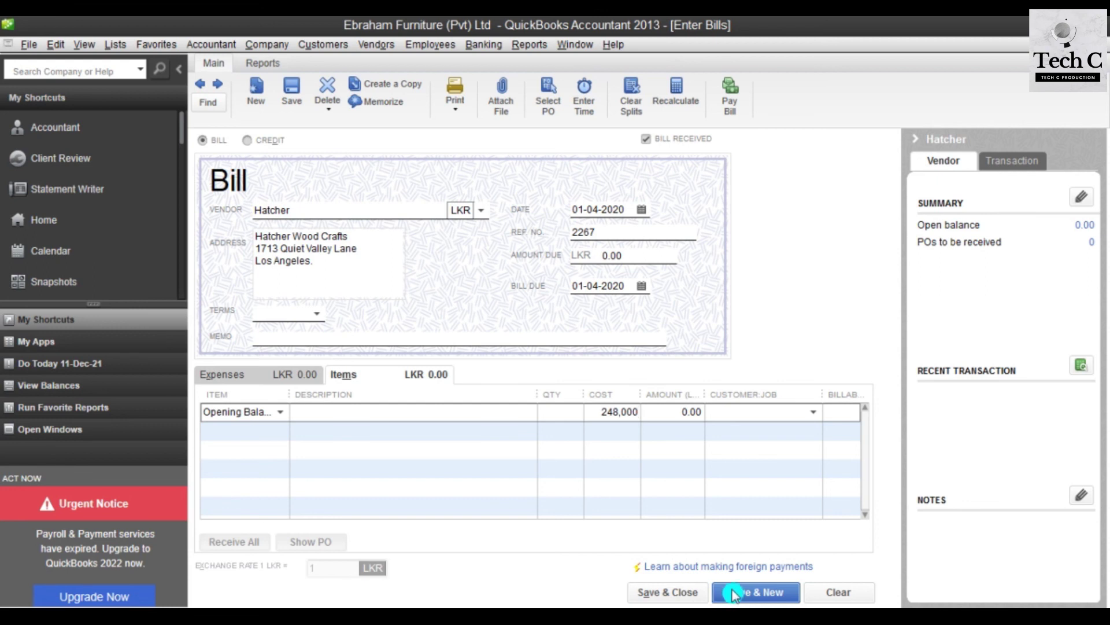
# Step: Save and close Hatcher's bill, then compare Accounts Payable in the Chart of Accounts with the Word note
pyautogui.click(687, 599)
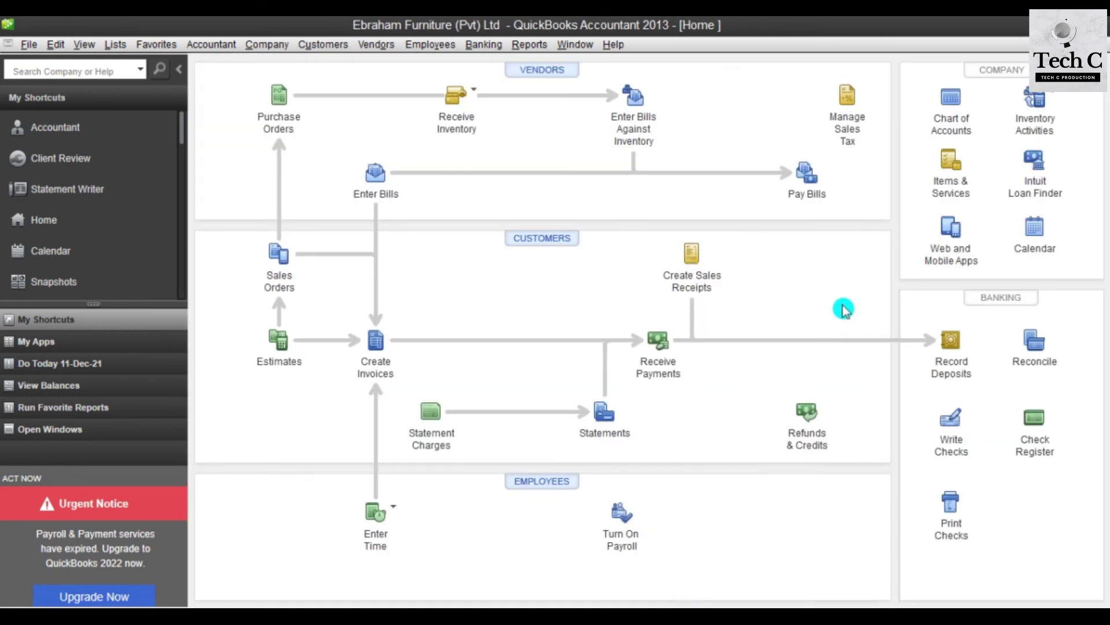
pyautogui.click(949, 104)
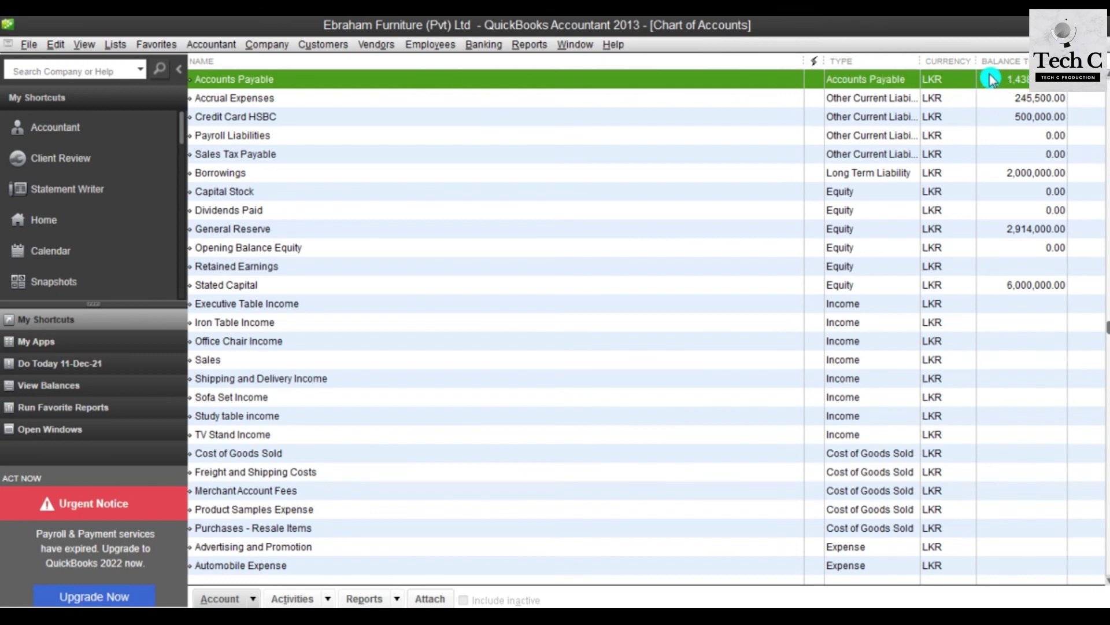
pyautogui.click(578, 544)
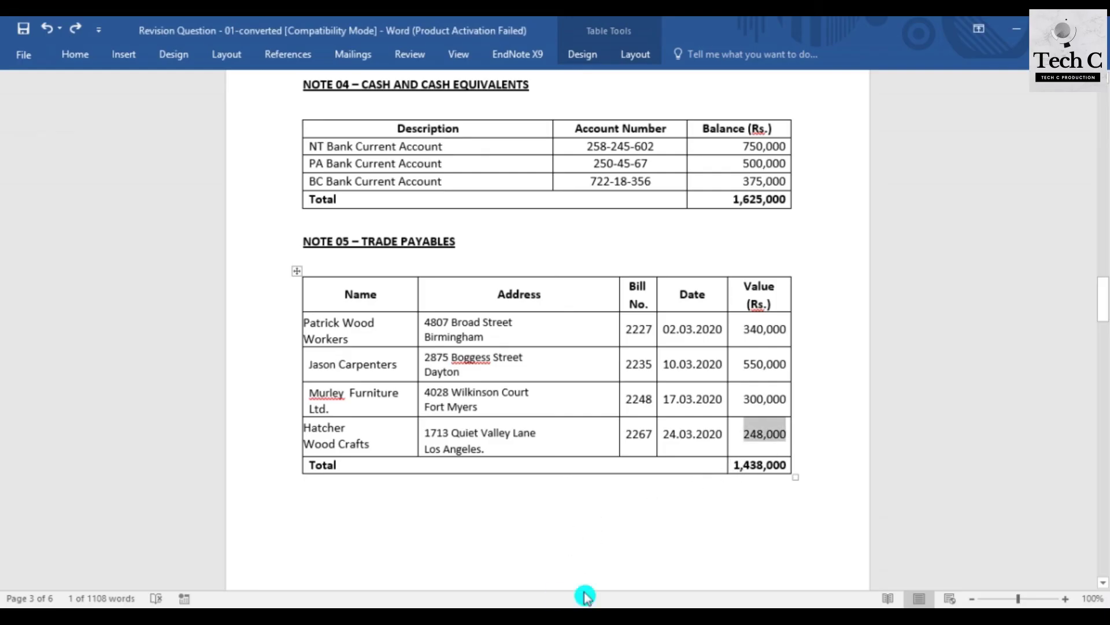
pyautogui.click(579, 544)
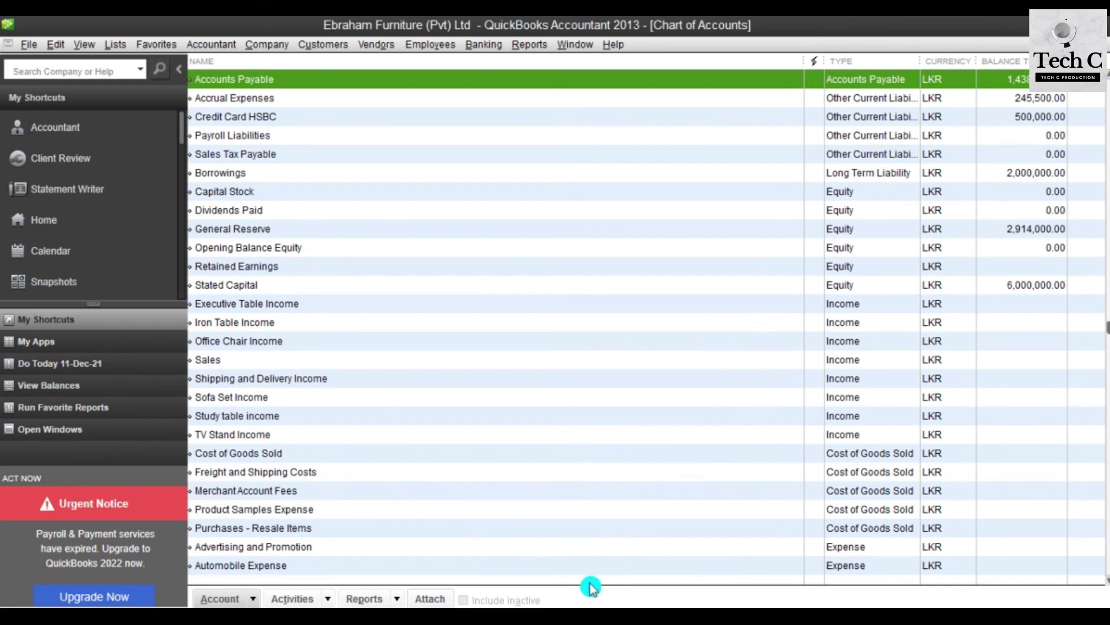
# Step: Scroll the Word revision sheet to equity and liabilities, showing Trade Payables at 1,438,000
pyautogui.moveTo(591, 599)
pyautogui.click(555, 549)
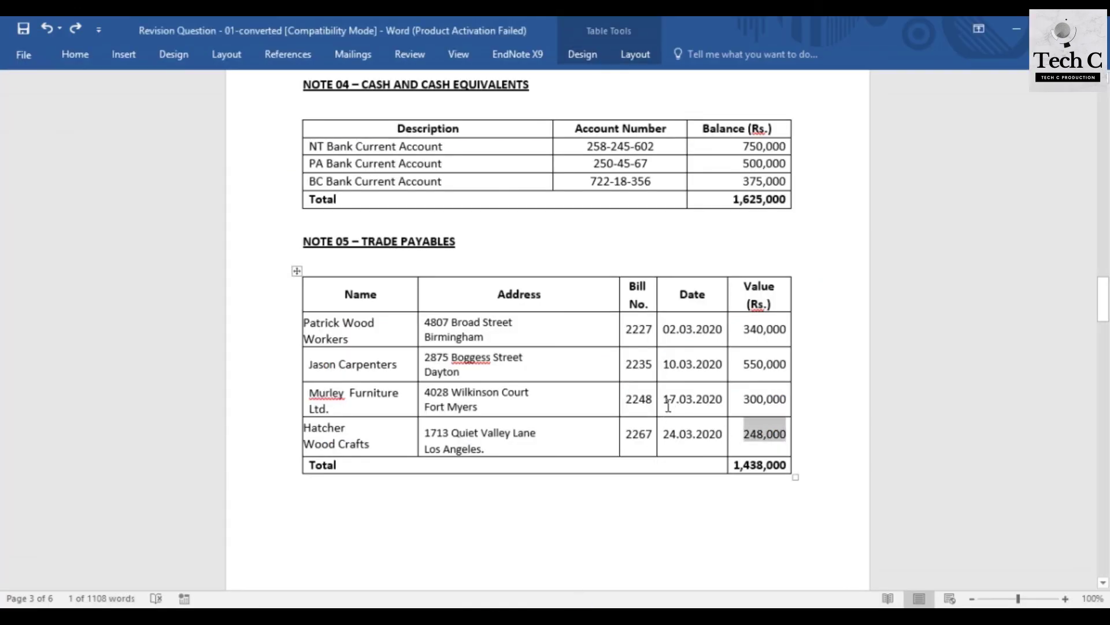
pyautogui.click(1106, 301)
pyautogui.click(1104, 302)
pyautogui.moveTo(1105, 302); pyautogui.dragTo(1105, 200)
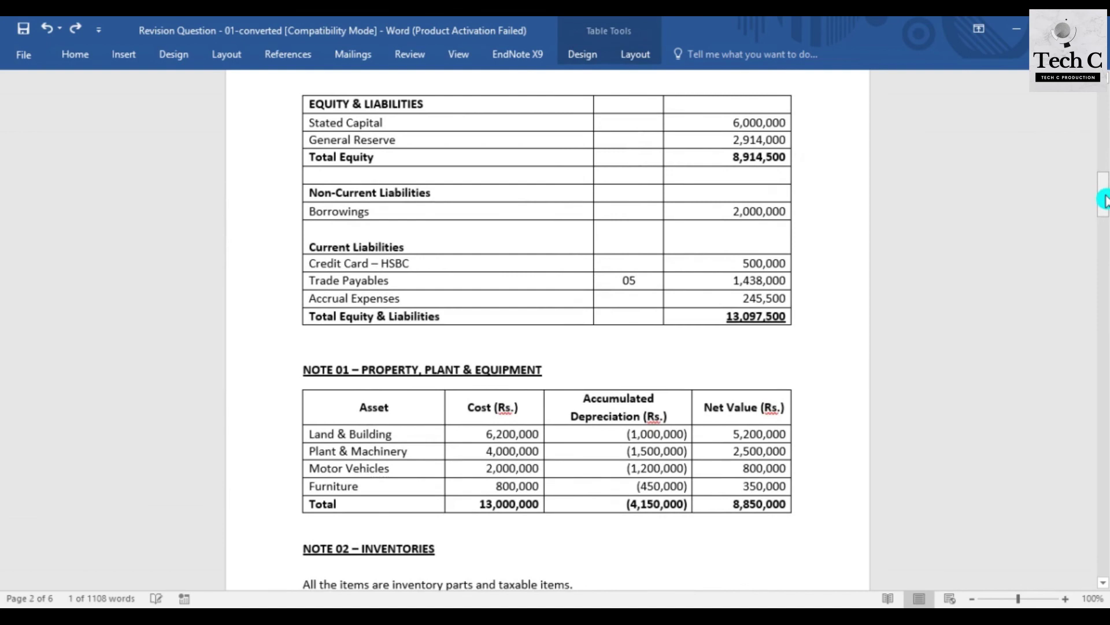